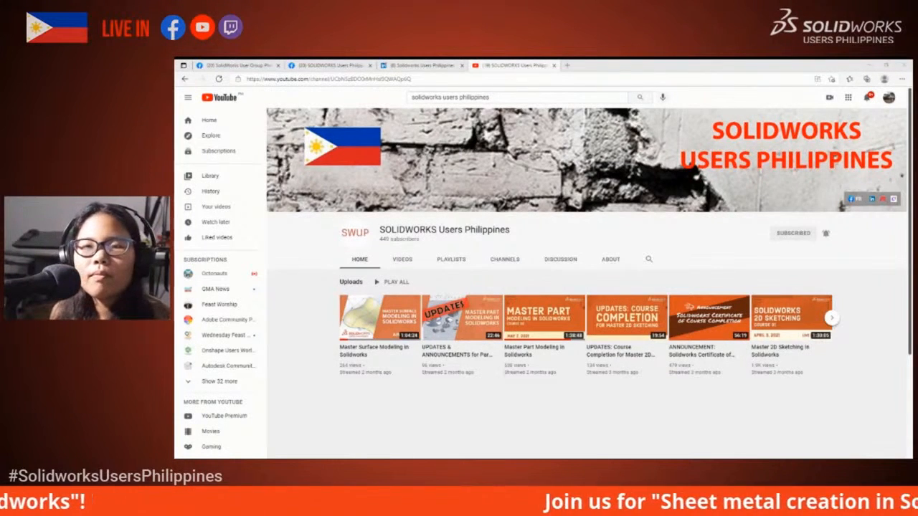
- Switch from the browser to SOLIDWORKS and create a new part document
left_click(378, 438)
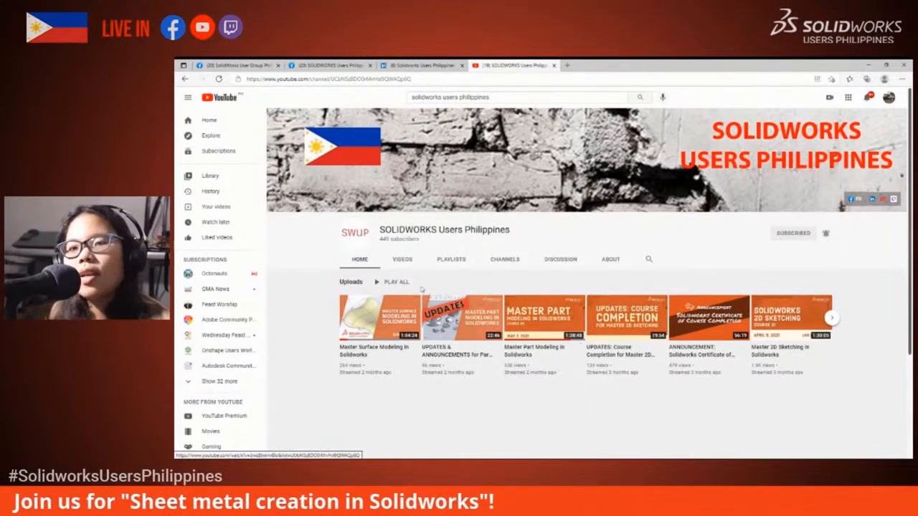
key("alt+Tab")
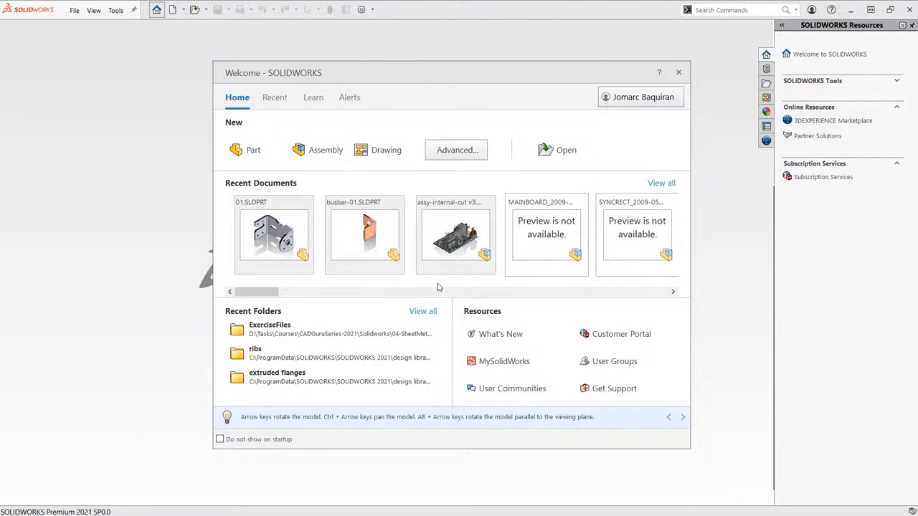
left_click(184, 11)
left_click(185, 24)
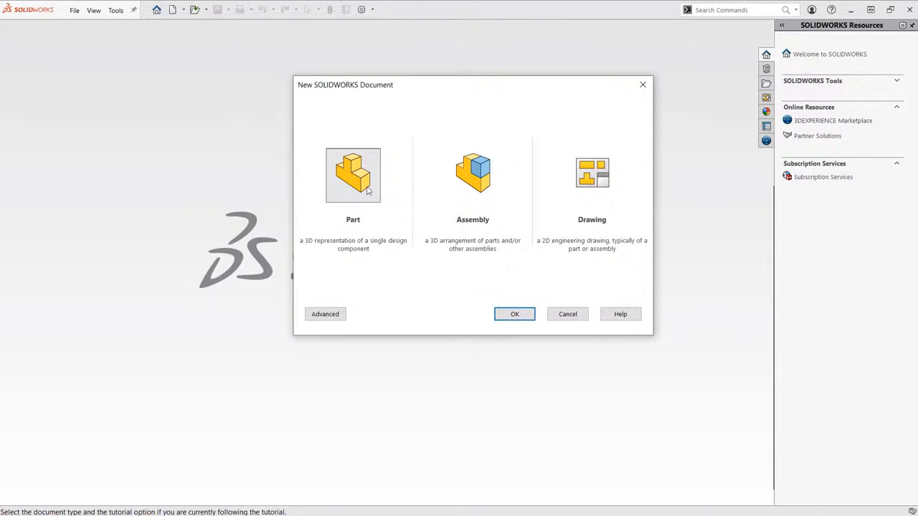
left_click(512, 313)
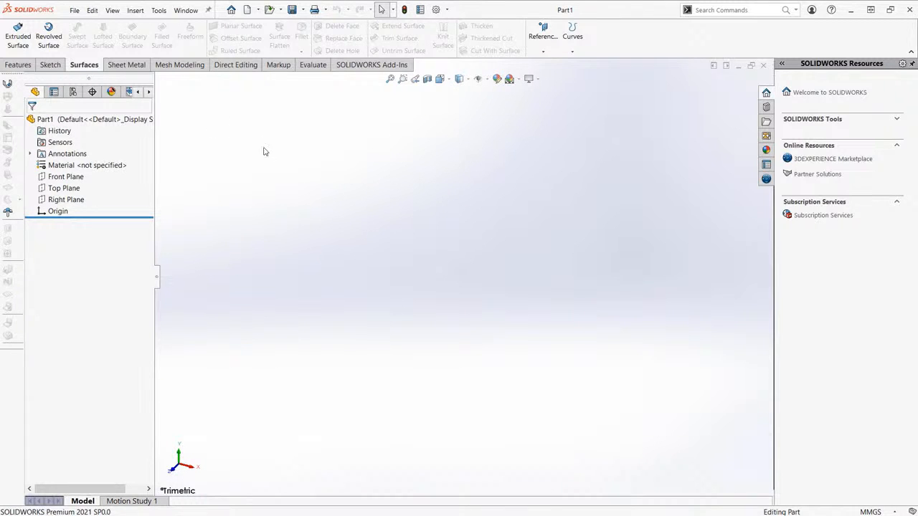
- Bring up the Sheet Metal commands and check which command sets are enabled in the CommandManager
left_click(128, 66)
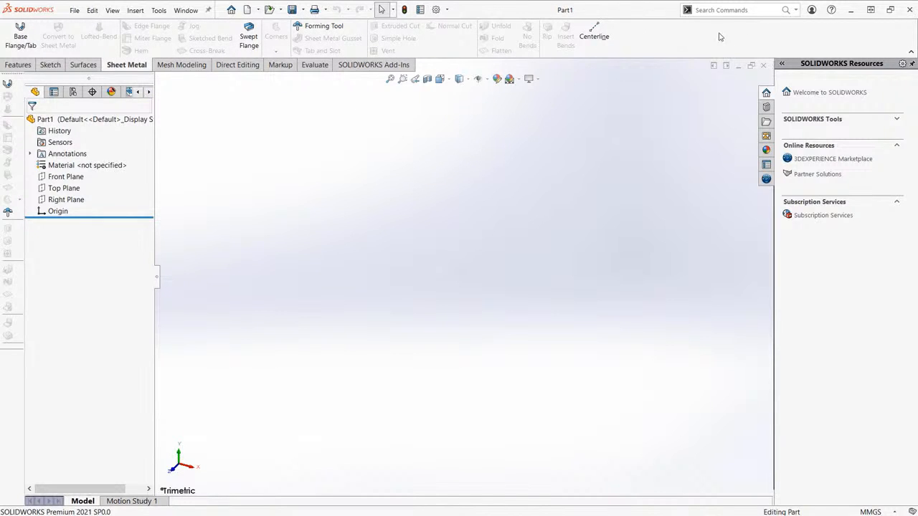
right_click(645, 40)
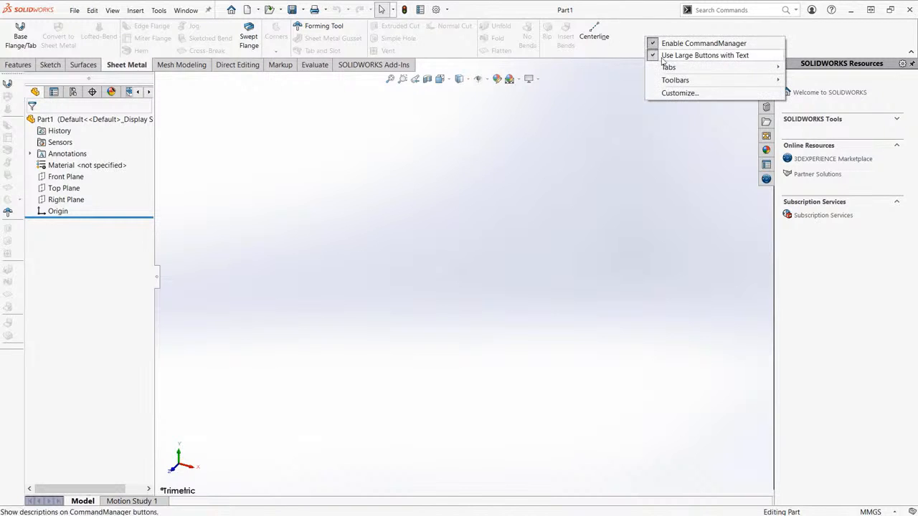
mouse_move(669, 68)
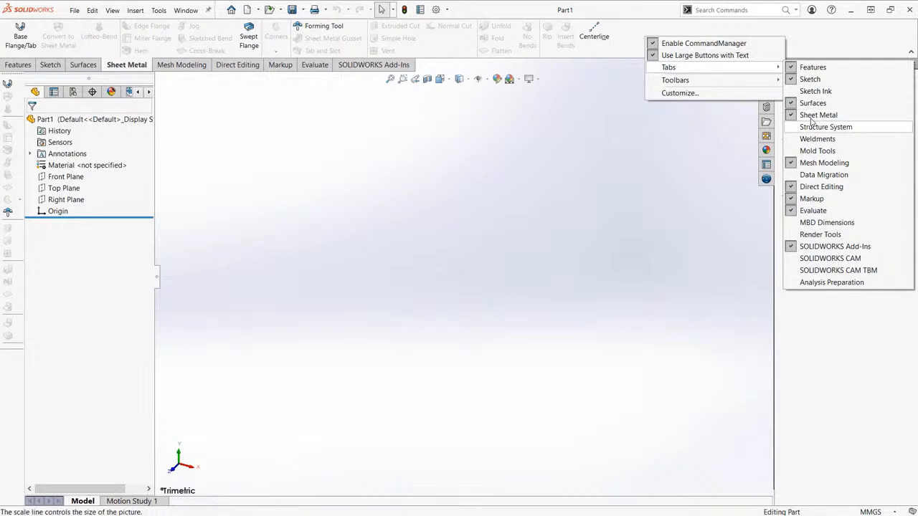
left_click(455, 200)
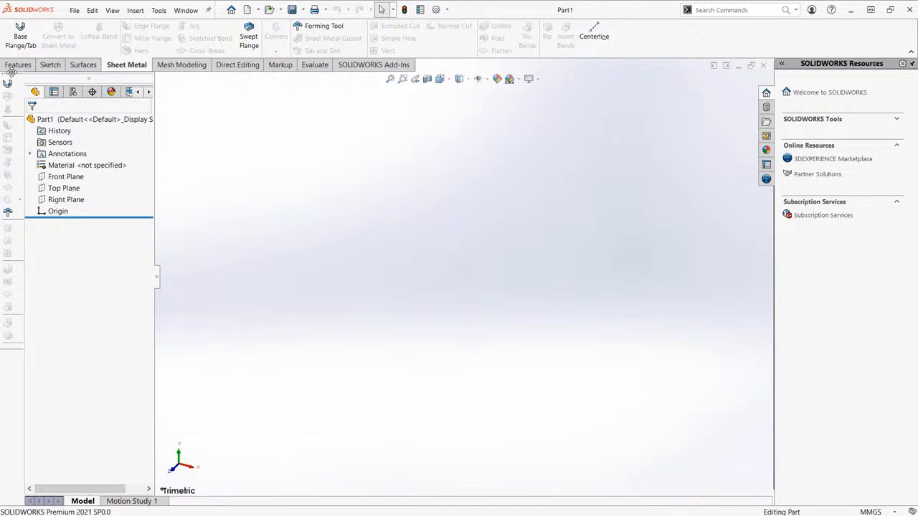
- Undock the vertical Sheet Metal toolbar and close it
left_click_drag(11, 73, 379, 221)
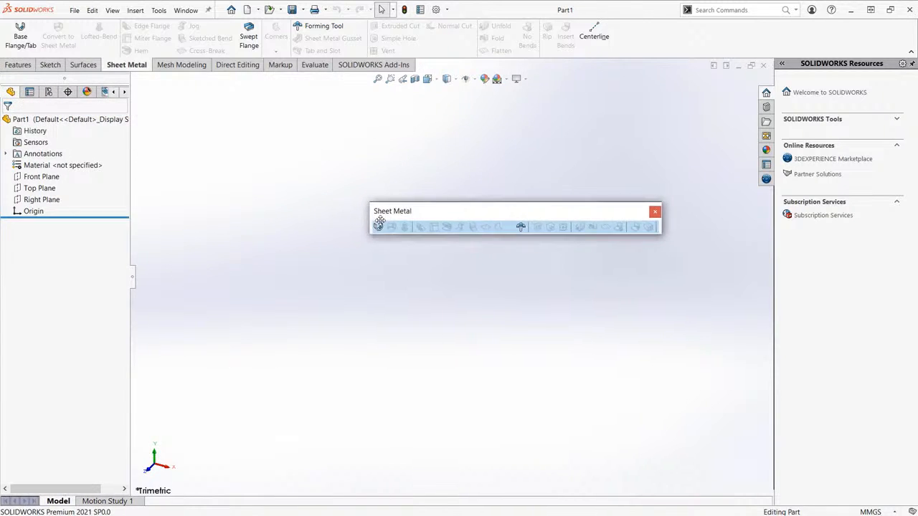
left_click(656, 213)
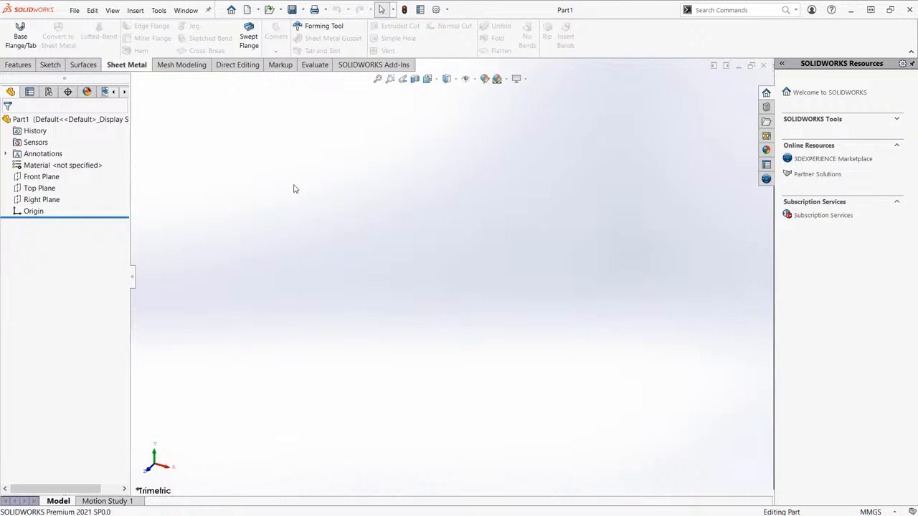
- Open the interface customization settings and list the Sheet Metal commands available for shortcut bars
right_click(133, 68)
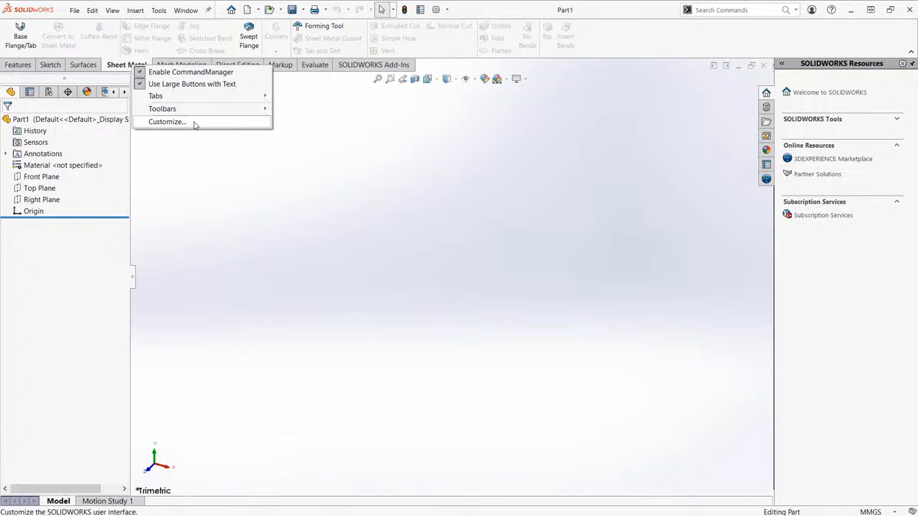
left_click(167, 122)
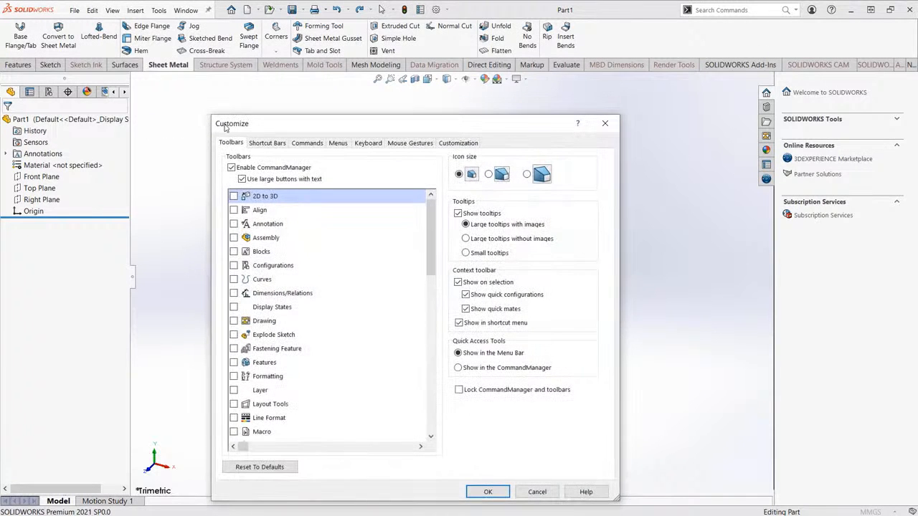
left_click_drag(302, 120, 294, 109)
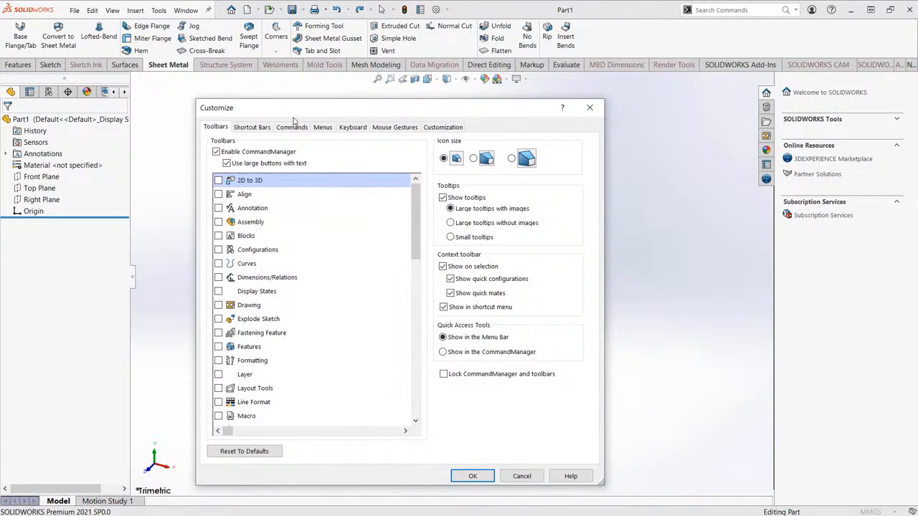
left_click(252, 126)
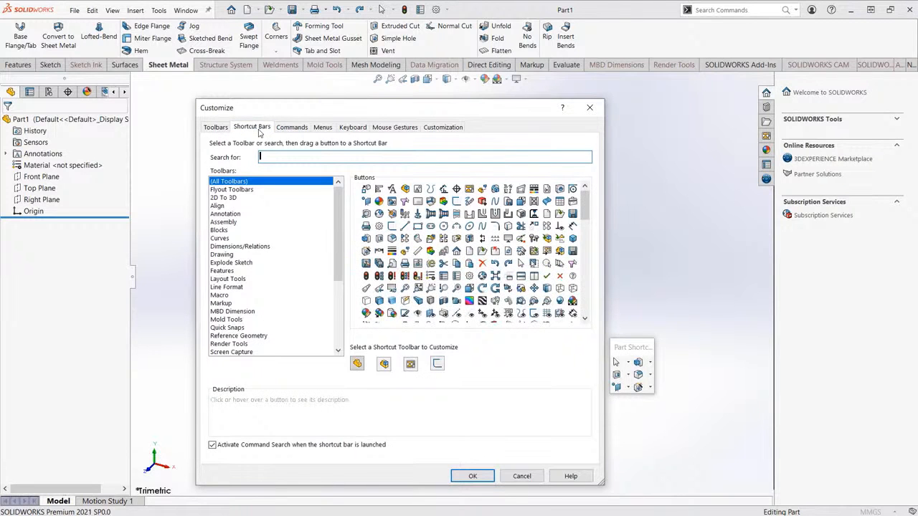
left_click_drag(340, 208, 342, 287)
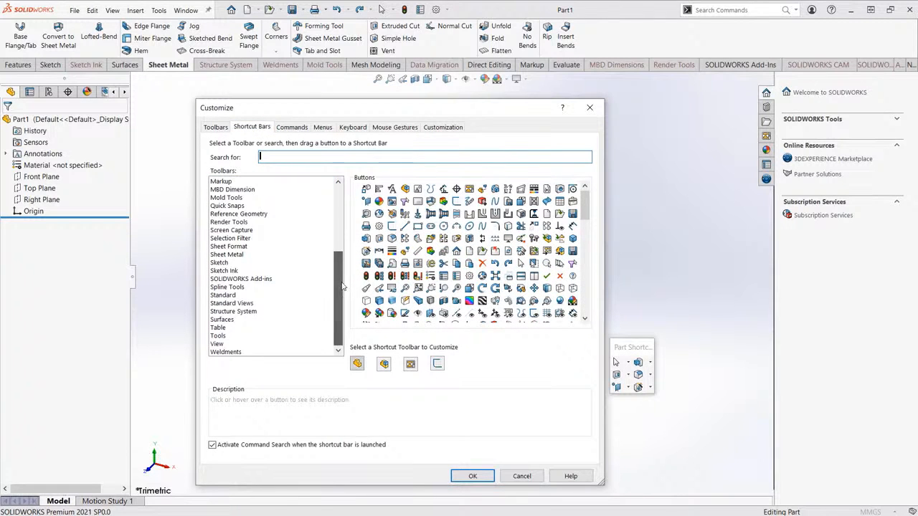
left_click(231, 256)
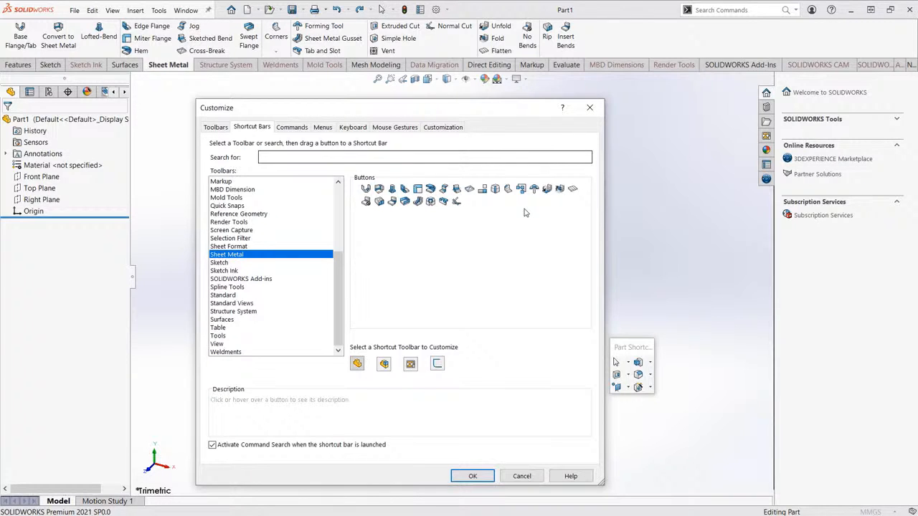
- Add the Corner Relief command after Insert Bends in the Sheet Metal CommandManager
mouse_move(572, 189)
left_mouse_down()
mouse_move(582, 173)
mouse_move(594, 42)
mouse_move(614, 43)
mouse_move(601, 44)
mouse_move(606, 34)
mouse_move(566, 107)
mouse_move(567, 193)
mouse_move(578, 198)
left_mouse_up()
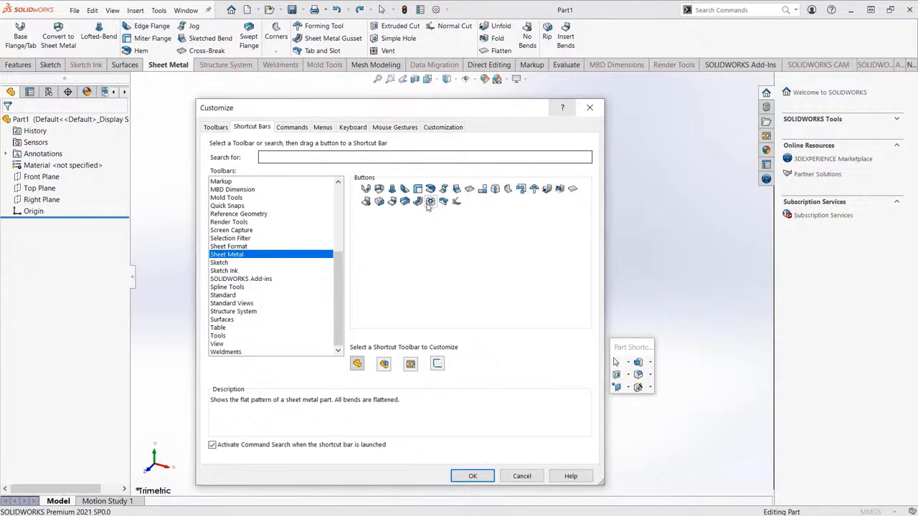
left_click(430, 203)
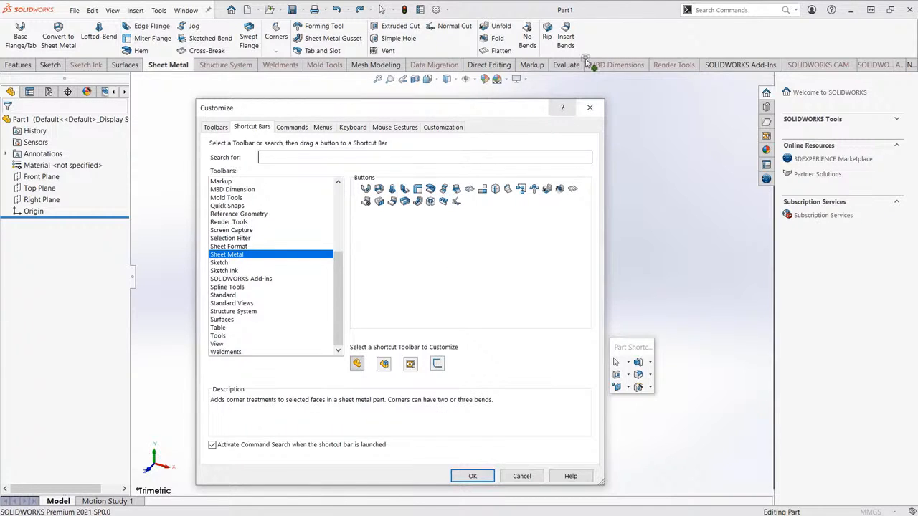
left_click_drag(585, 59, 595, 40)
left_click_drag(595, 42, 597, 43)
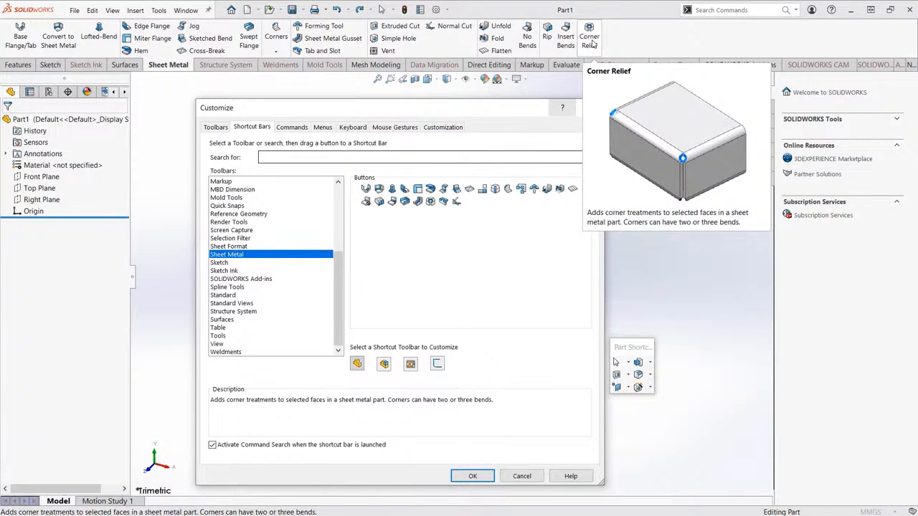
- Try to delete the Corner Relief command from the Sheet Metal CommandManager
mouse_move(593, 44)
left_mouse_down()
mouse_move(548, 42)
mouse_move(590, 43)
left_mouse_up()
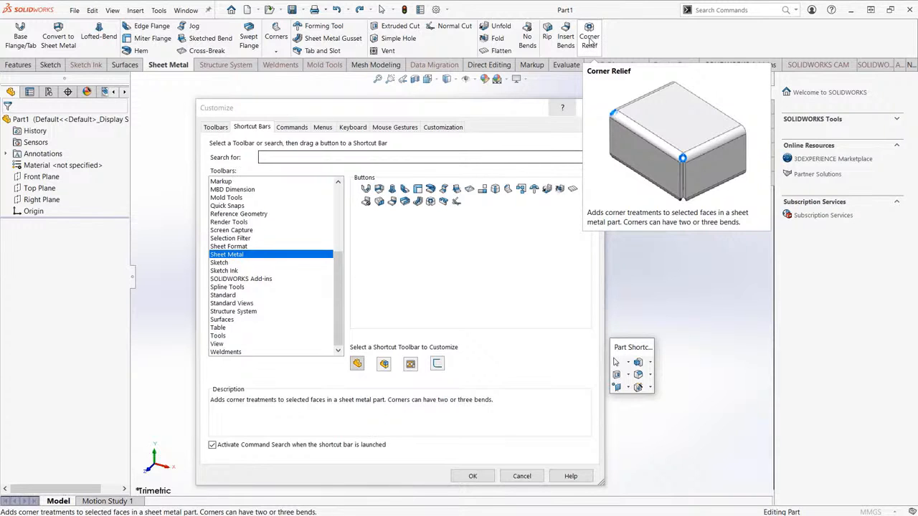
right_click(593, 42)
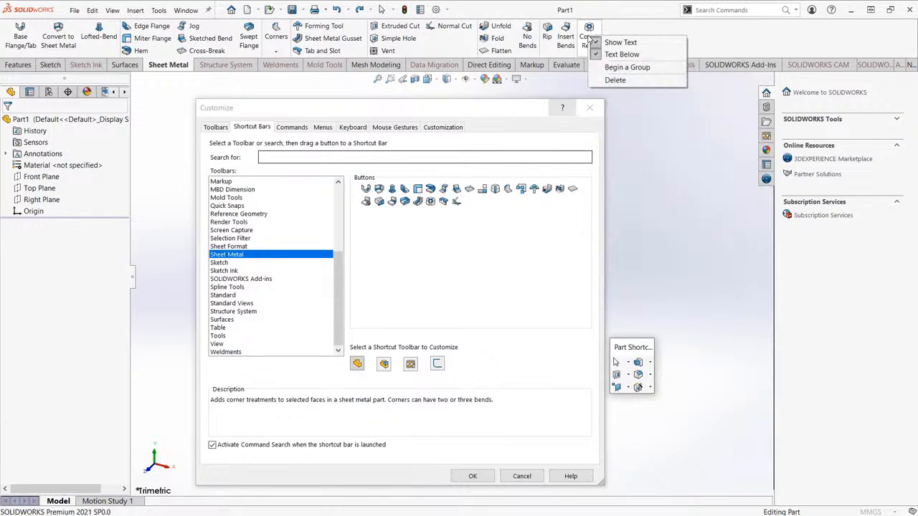
left_click(616, 79)
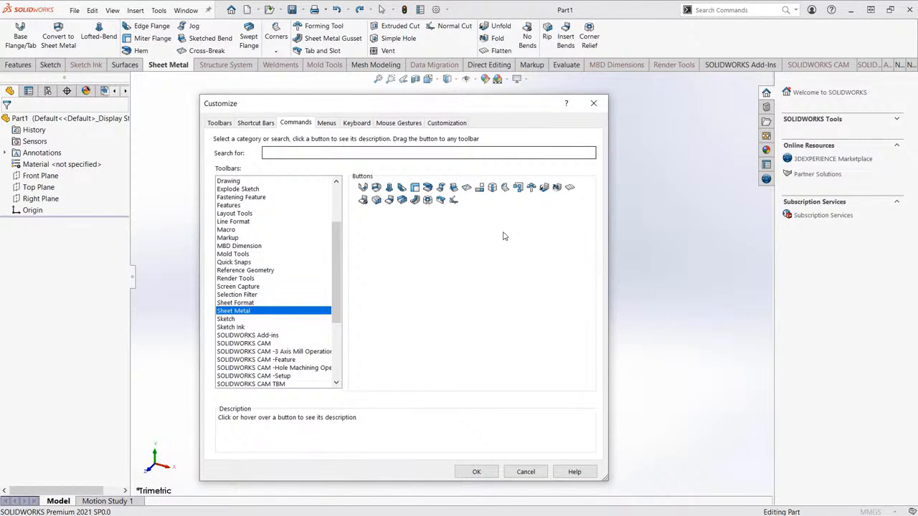
- Add the Centerline command from the Sketch category just below Line in the Sketch CommandManager
left_click(228, 319)
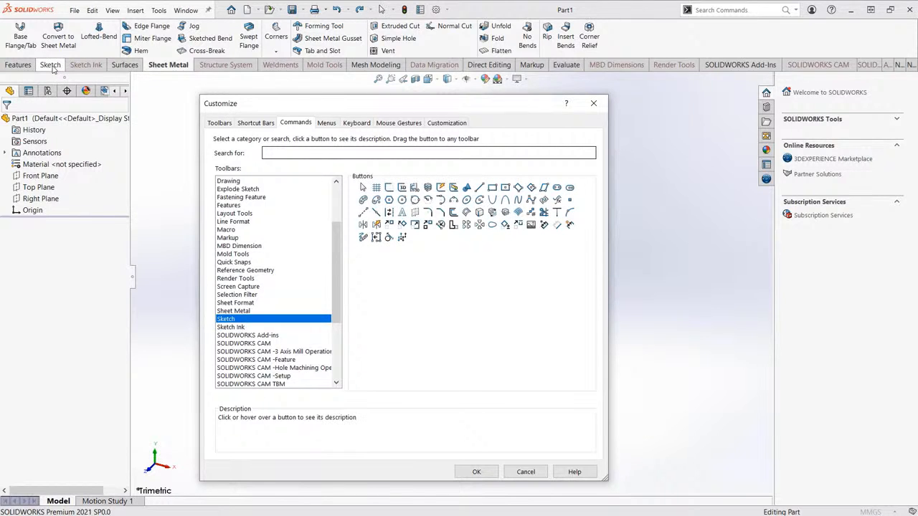
left_click(52, 66)
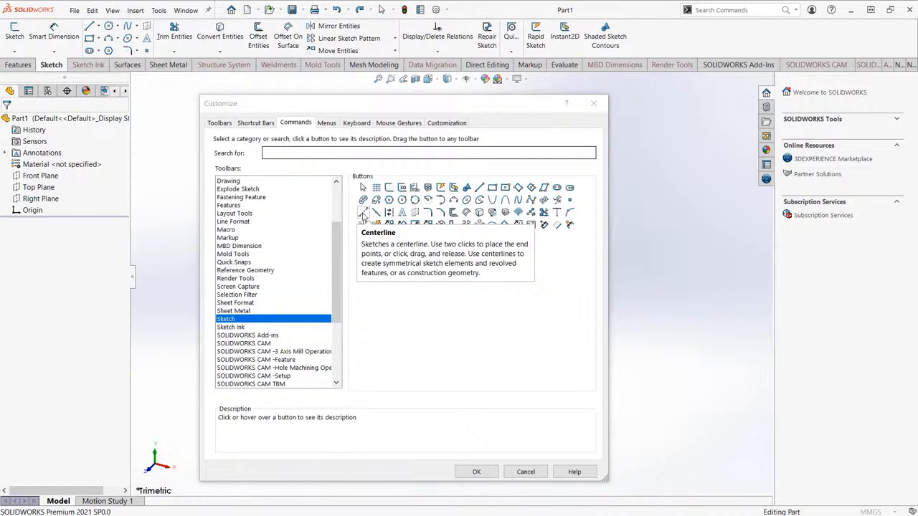
mouse_move(364, 217)
left_mouse_down()
mouse_move(185, 126)
mouse_move(96, 39)
left_mouse_up()
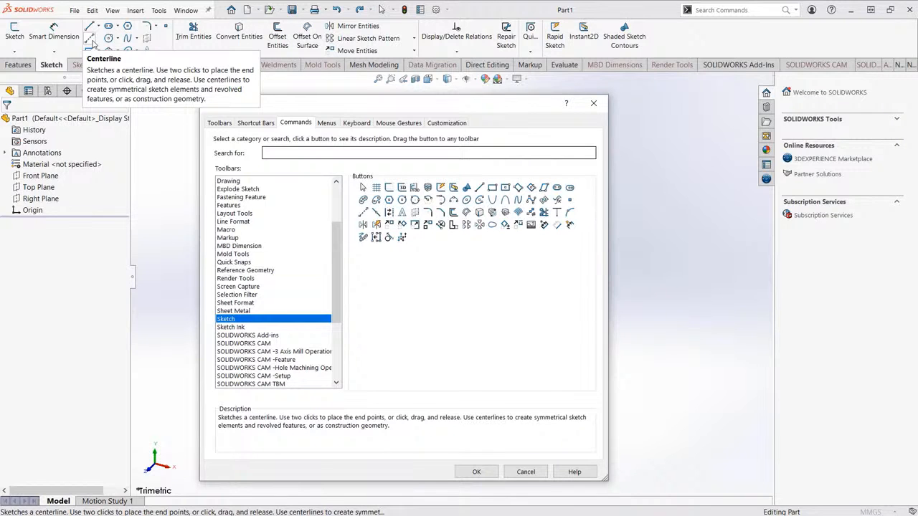
- Remove the added Centerline command from the Sketch CommandManager
mouse_move(92, 44)
left_mouse_down()
mouse_move(316, 208)
mouse_move(424, 267)
left_mouse_up()
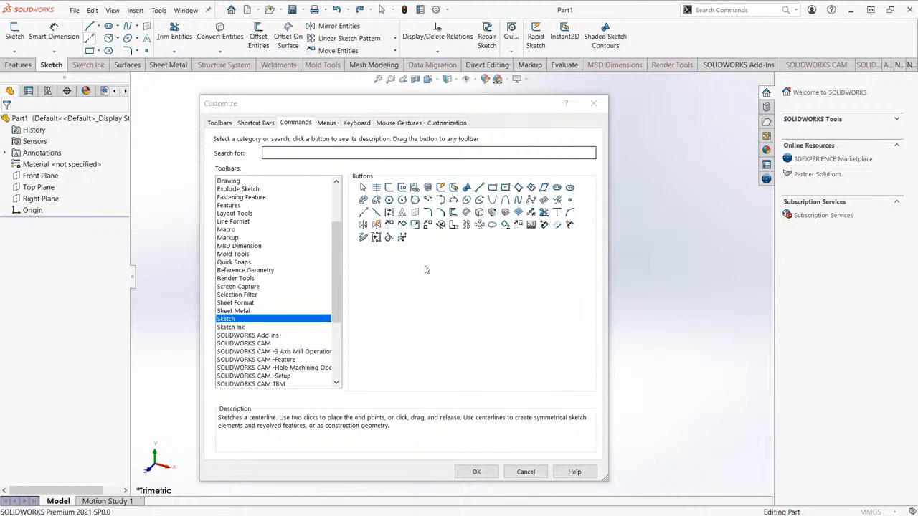
right_click(92, 39)
left_click(118, 84)
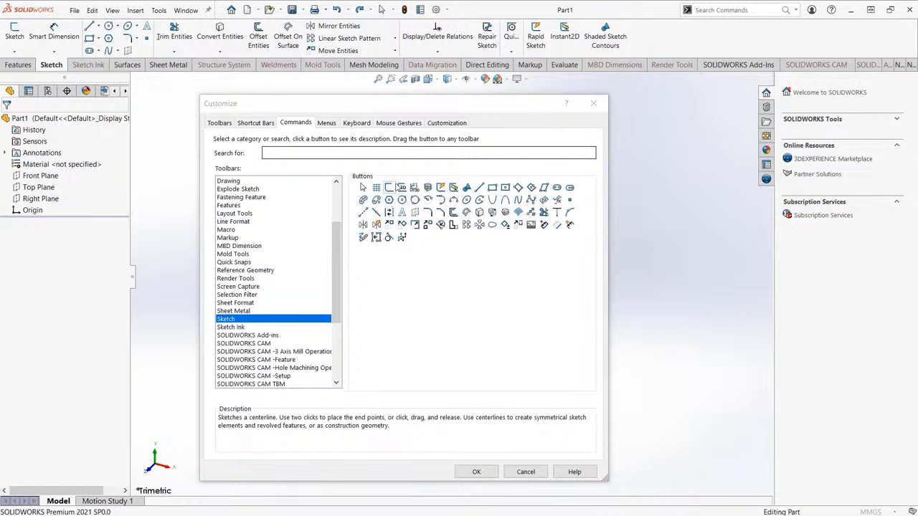
- Find the flange commands in the mouse gesture settings and assign Base Flange to the left gesture of the Part guide
left_click(398, 124)
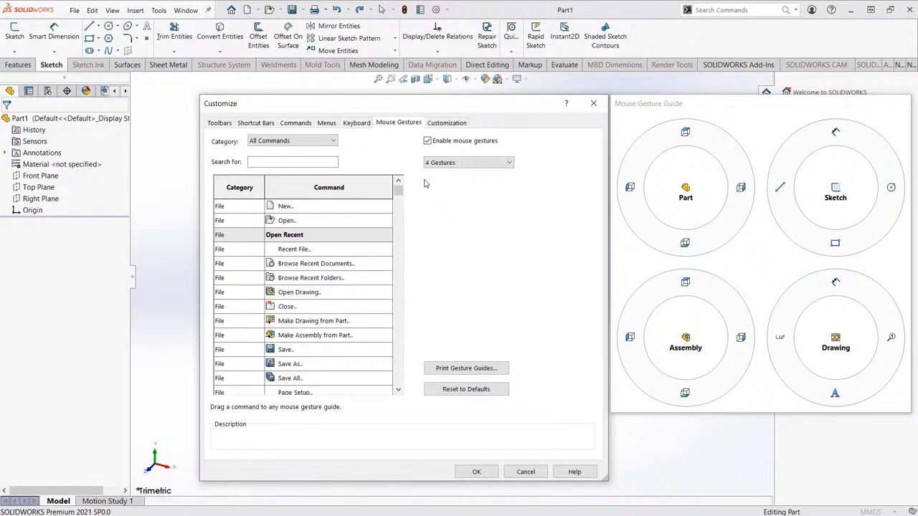
left_click(280, 162)
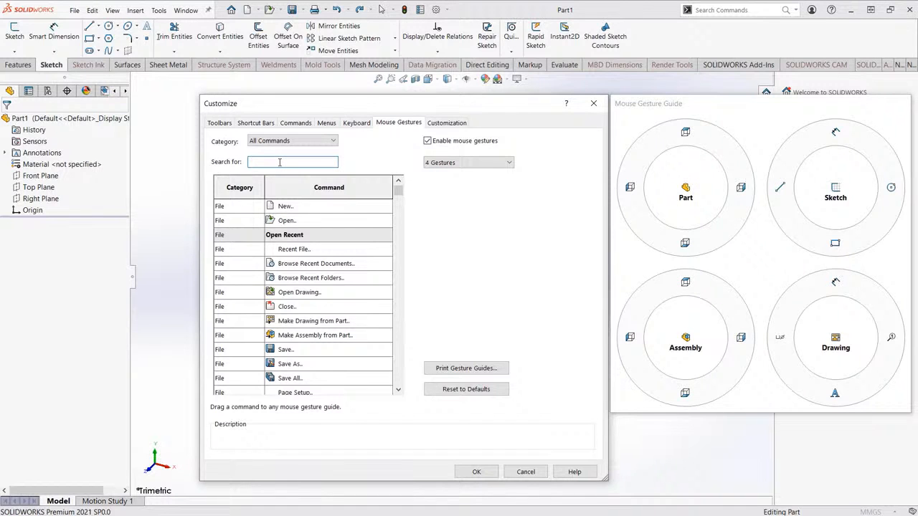
type("flange")
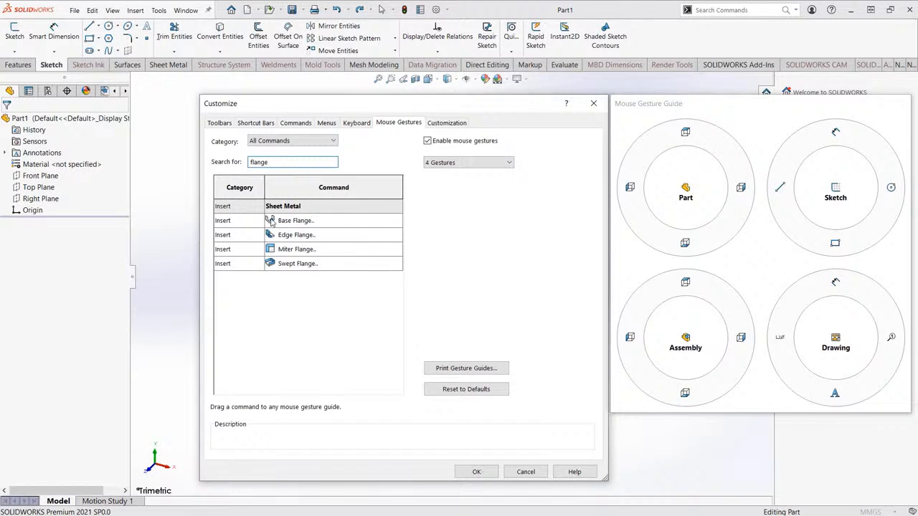
left_click_drag(270, 222, 632, 189)
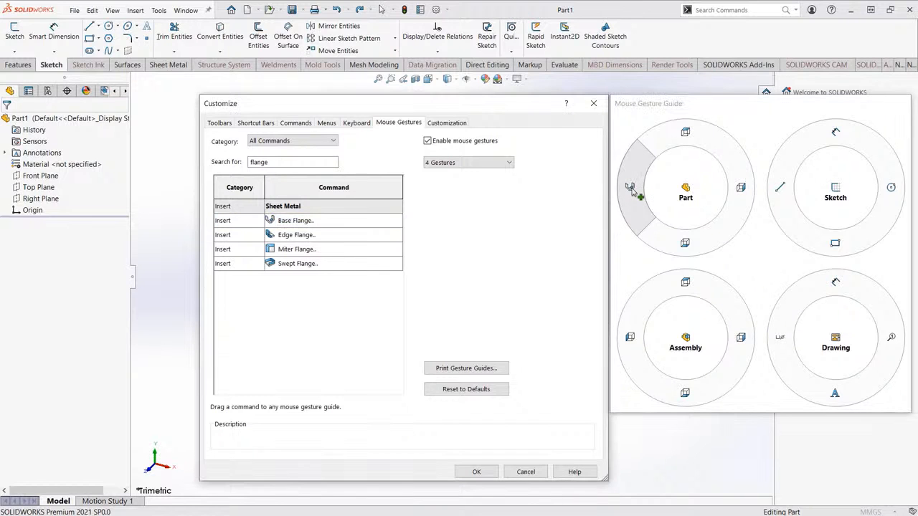
- Set the mouse gesture guides to 12 gestures, and return them to 4 gestures
left_click(474, 166)
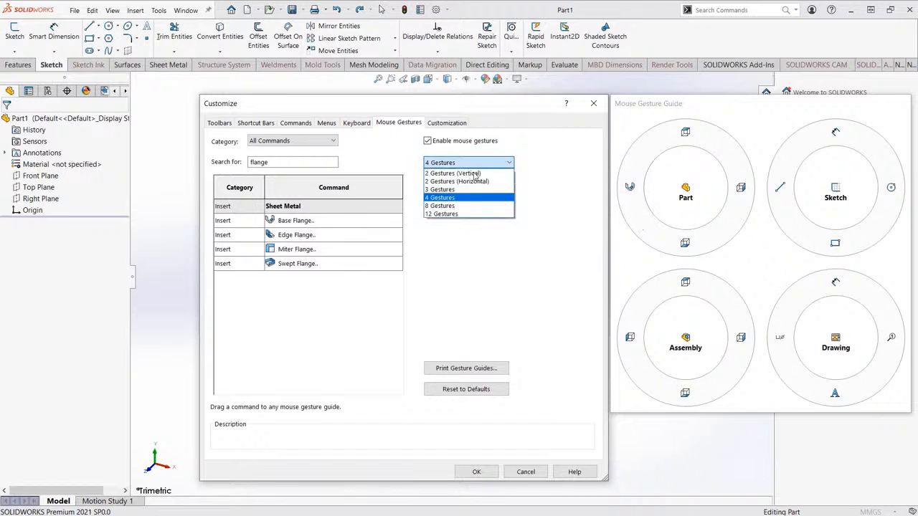
left_click(465, 213)
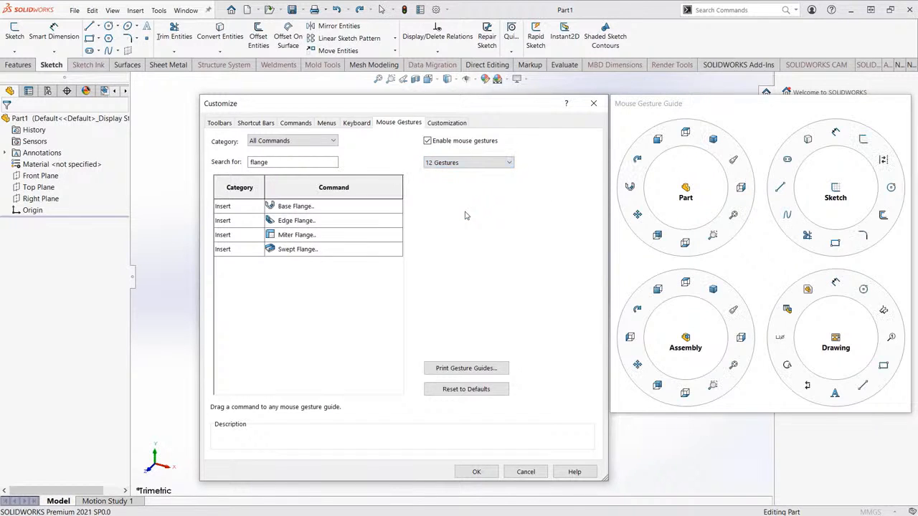
left_click(490, 166)
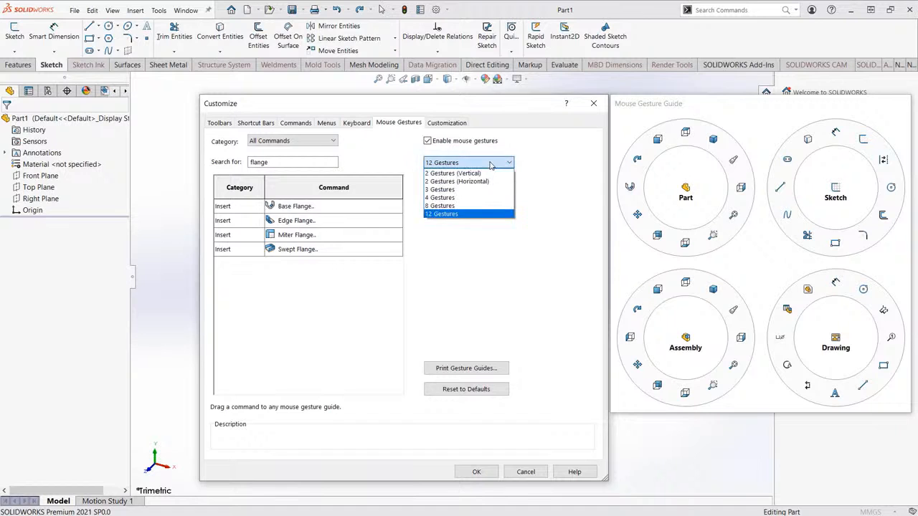
left_click(474, 200)
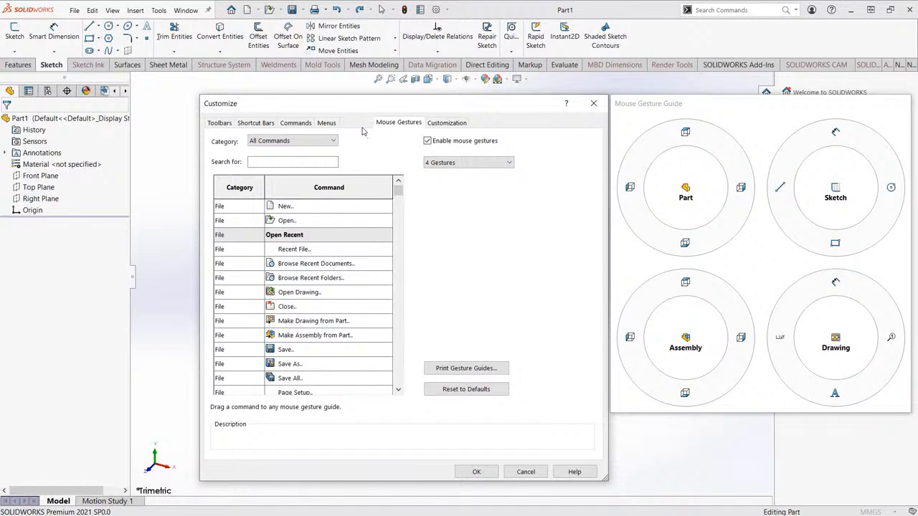
- Find the Normal To command in the keyboard shortcuts, try to add the spacebar as its shortcut, and discard the customization changes
left_click(357, 123)
left_click(294, 173)
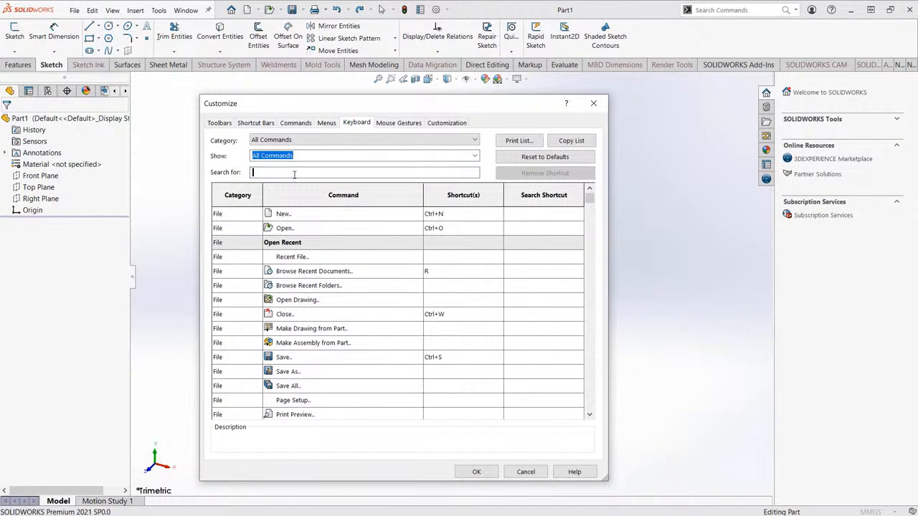
type("normal")
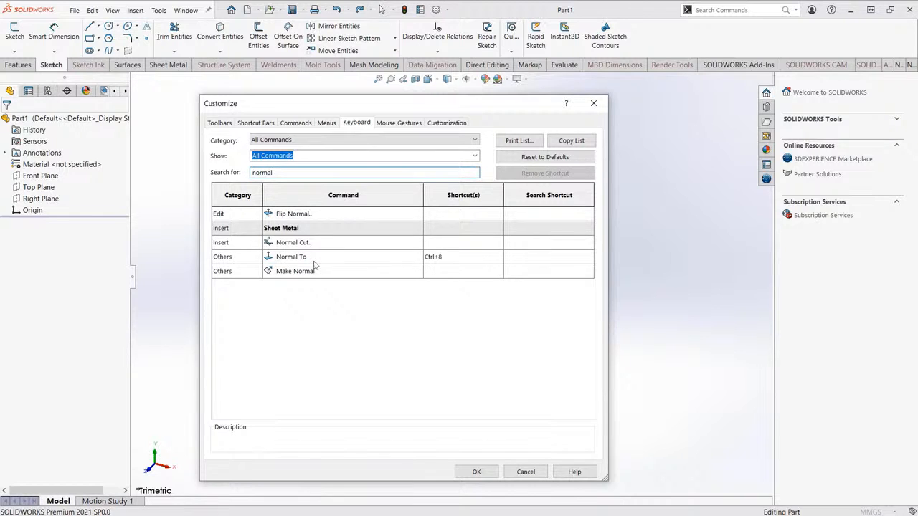
left_click(466, 257)
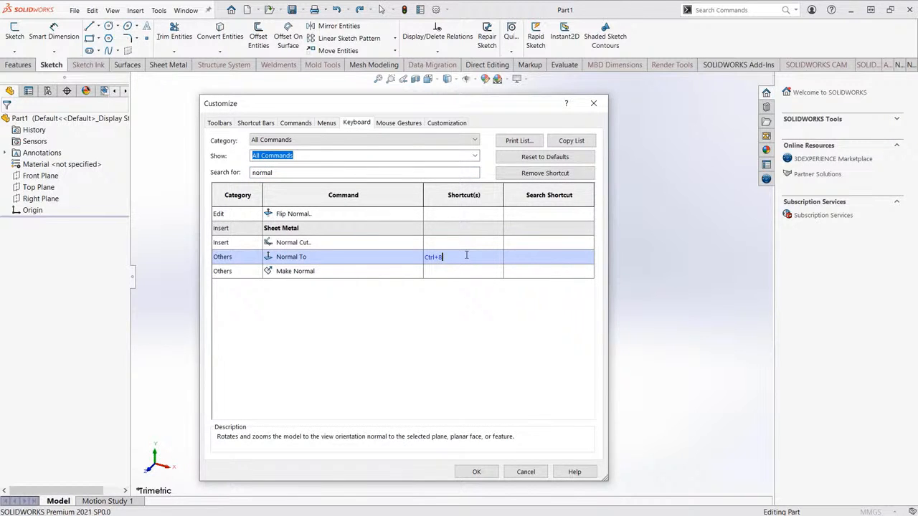
key("space")
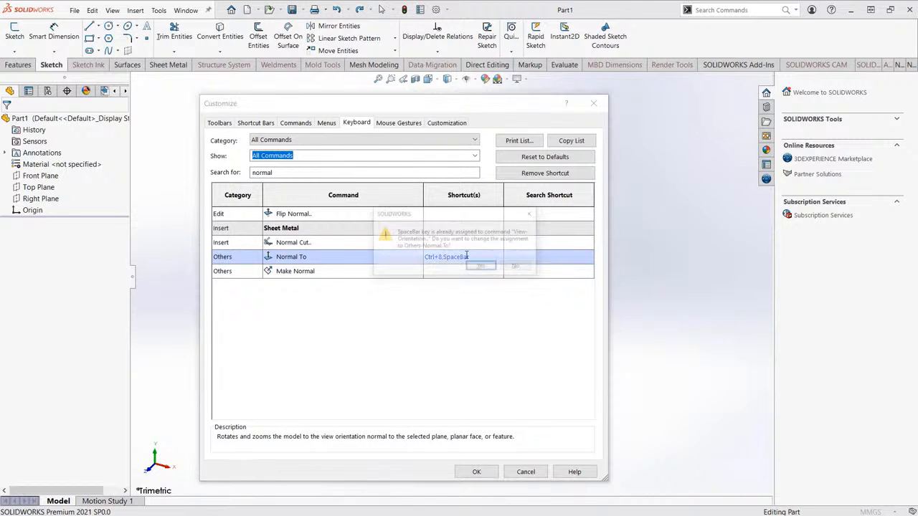
left_click_drag(466, 210, 423, 294)
left_click(438, 355)
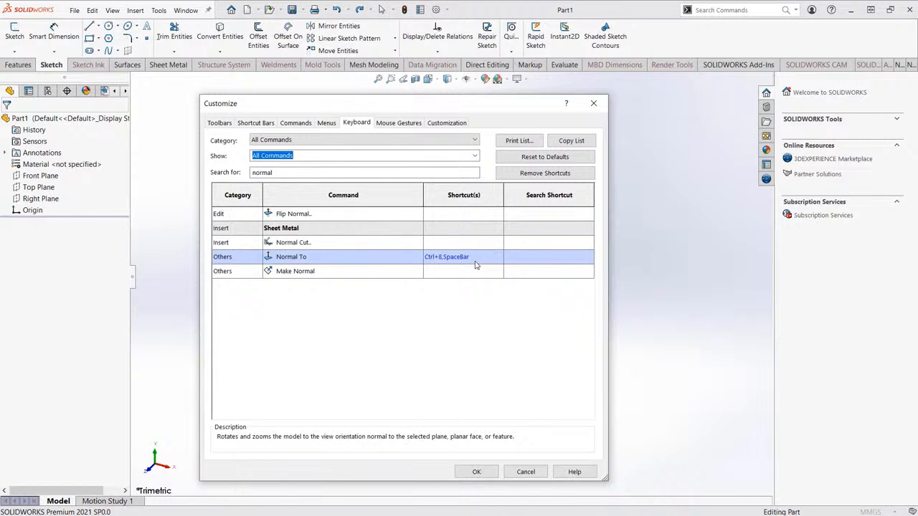
left_click(525, 471)
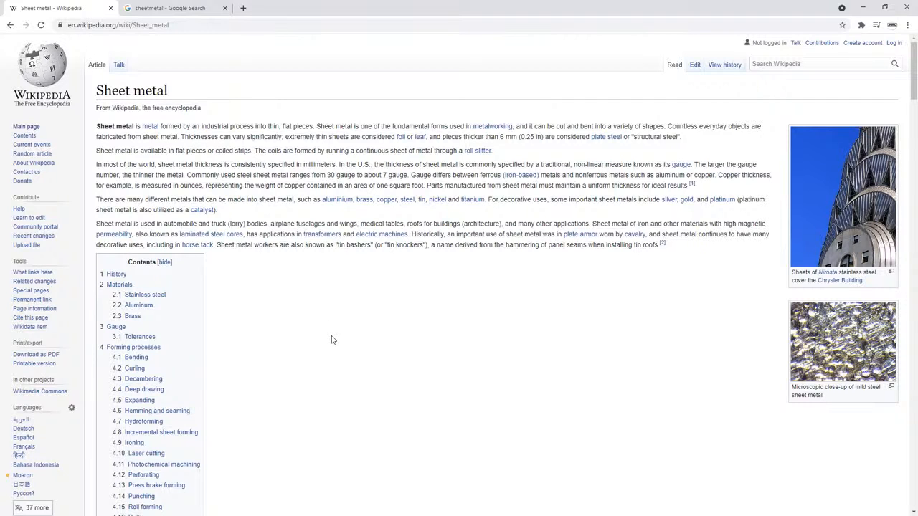
- Look through the sheetmetal image search results in the browser for typical parts, and return to SOLIDWORKS
left_click(200, 14)
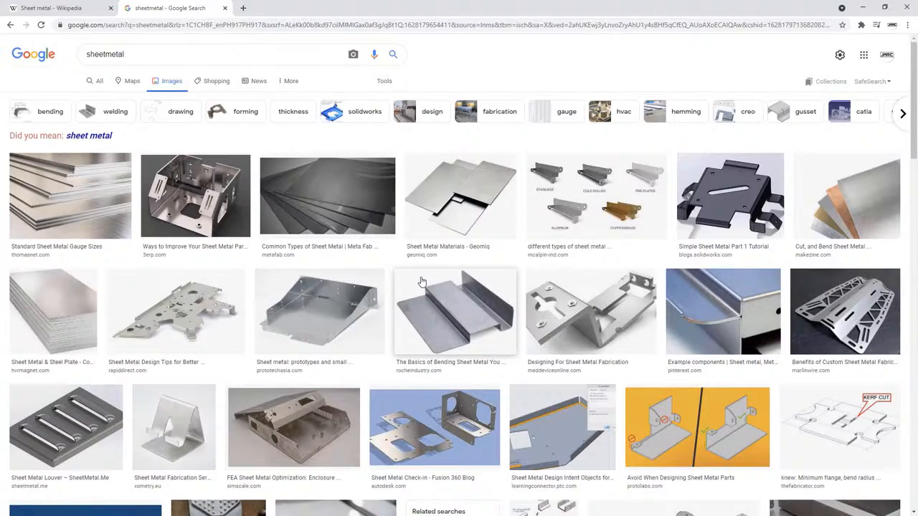
scroll(421, 282, "down", 5)
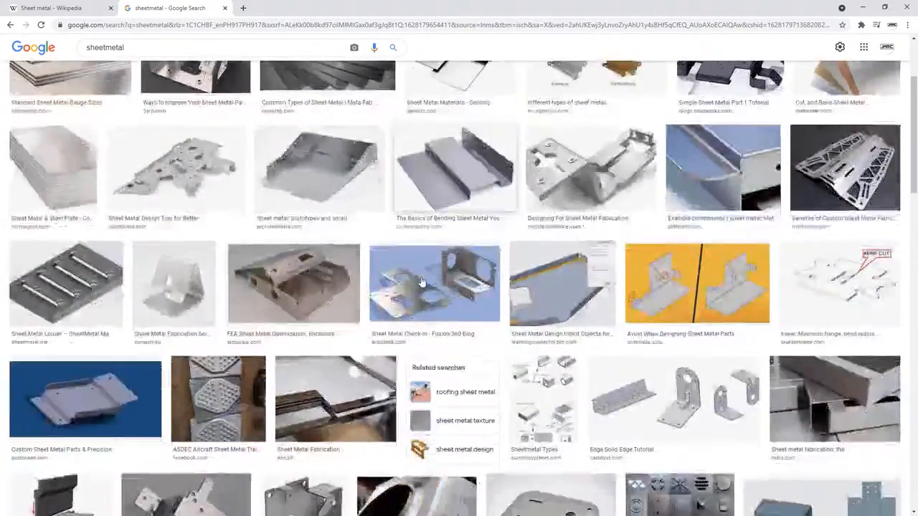
scroll(422, 282, "up", 5)
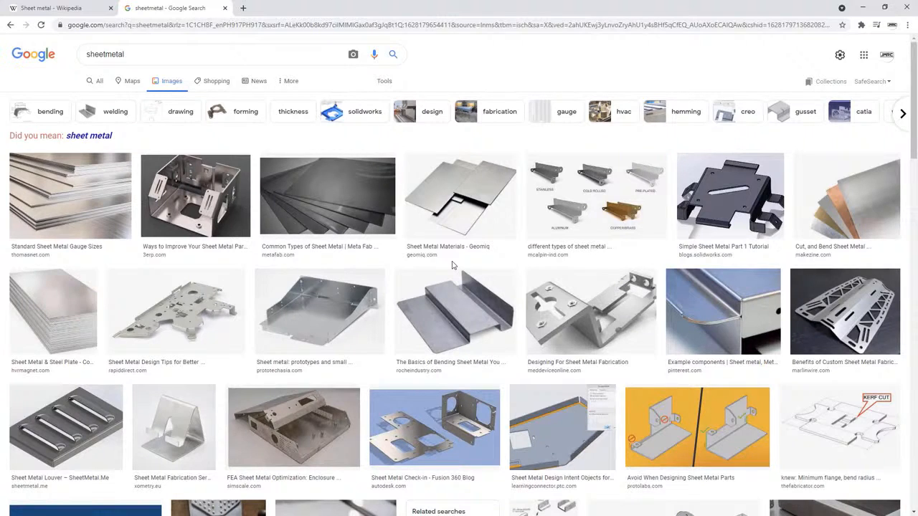
left_click(863, 8)
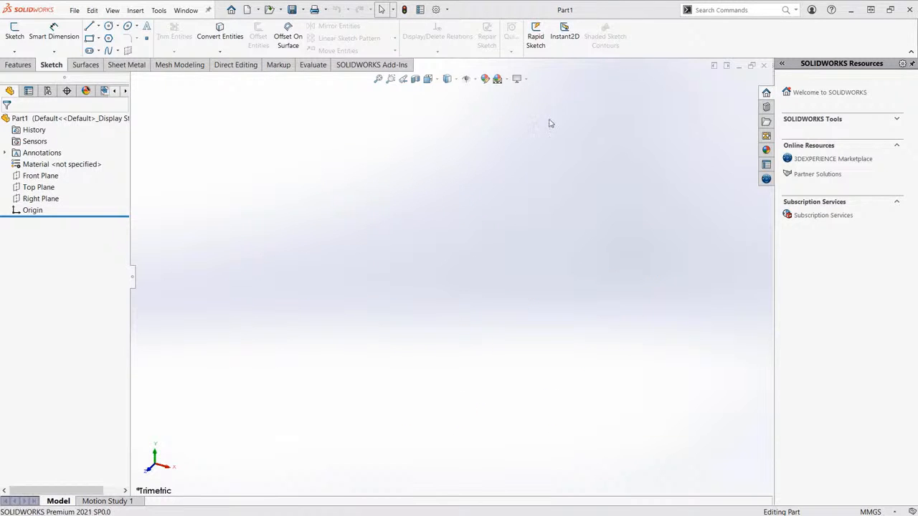
- Sketch a corner rectangle about 103 by 69 mm from the origin on the Top Plane, and exit the sketch
left_click(40, 188)
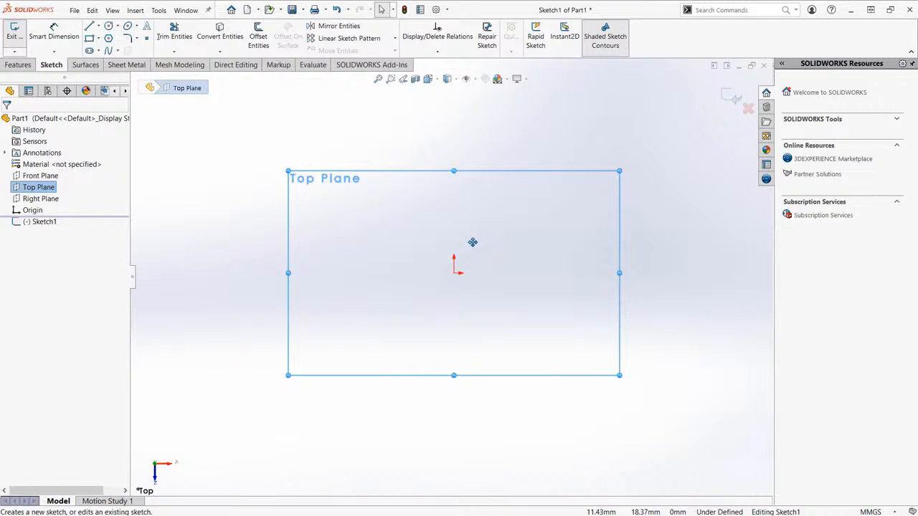
left_click(378, 129)
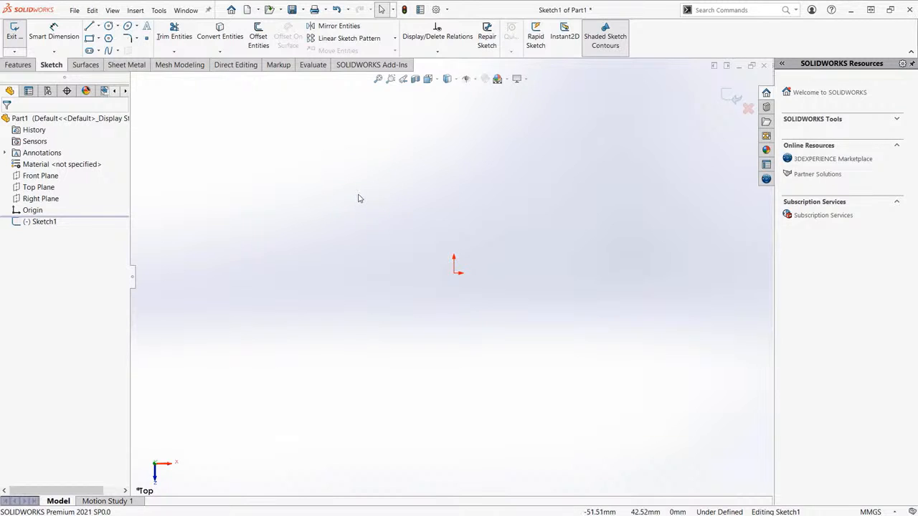
key("s")
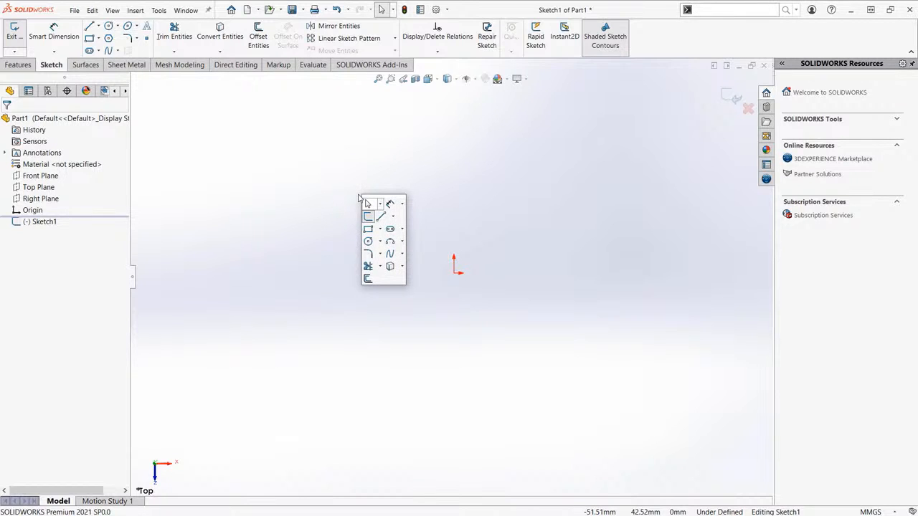
left_click(367, 231)
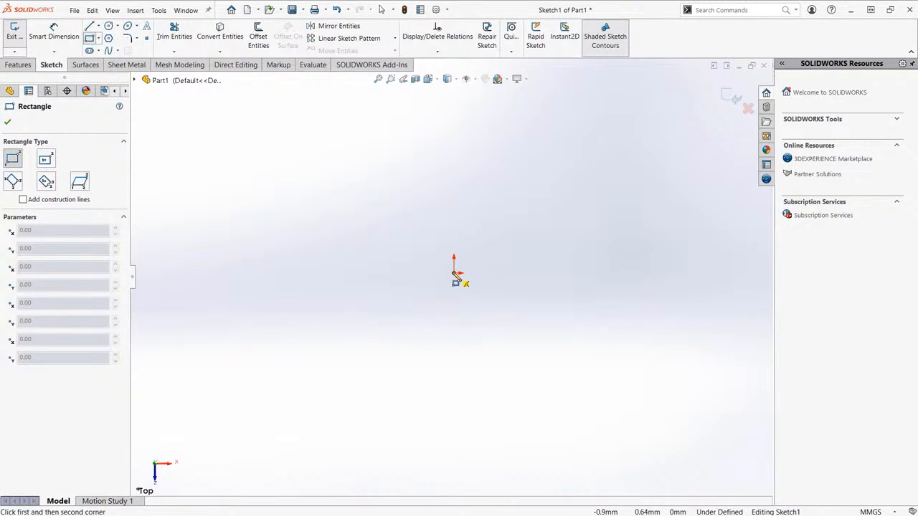
left_click(455, 273)
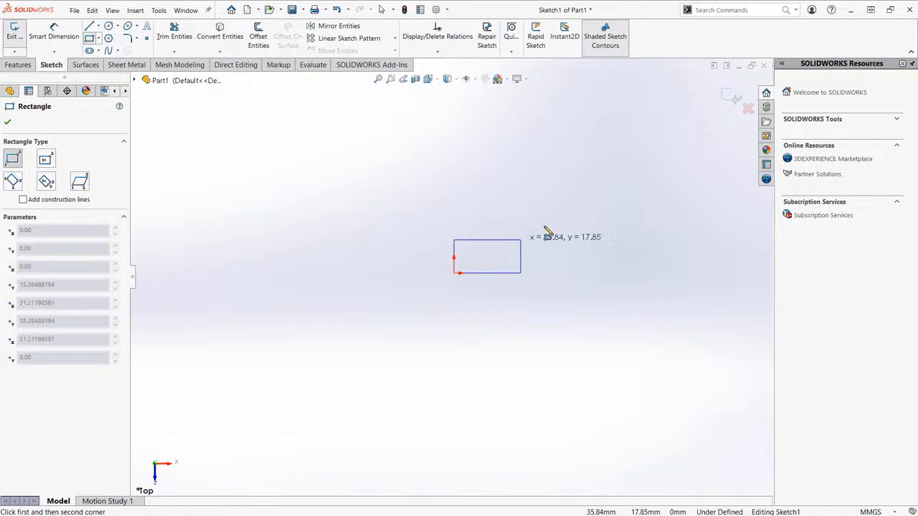
left_click(646, 145)
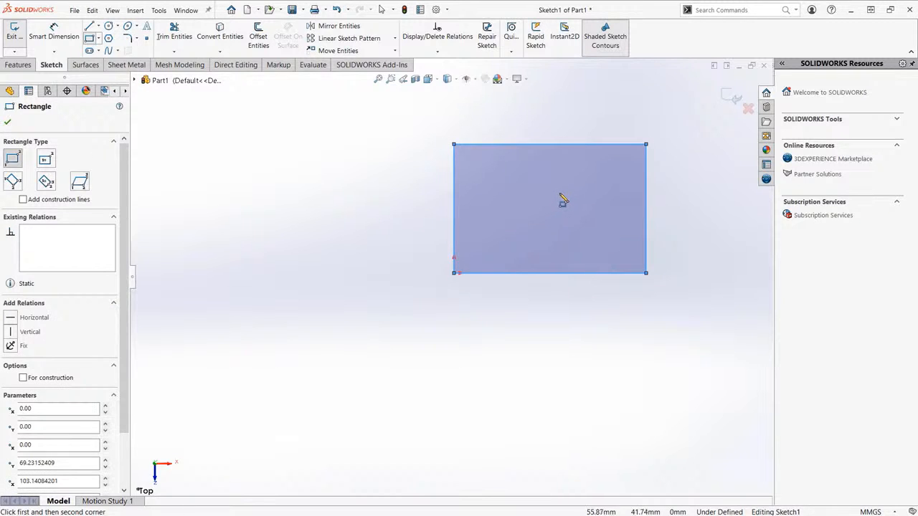
middle_click_drag(559, 199, 488, 251, "ctrl")
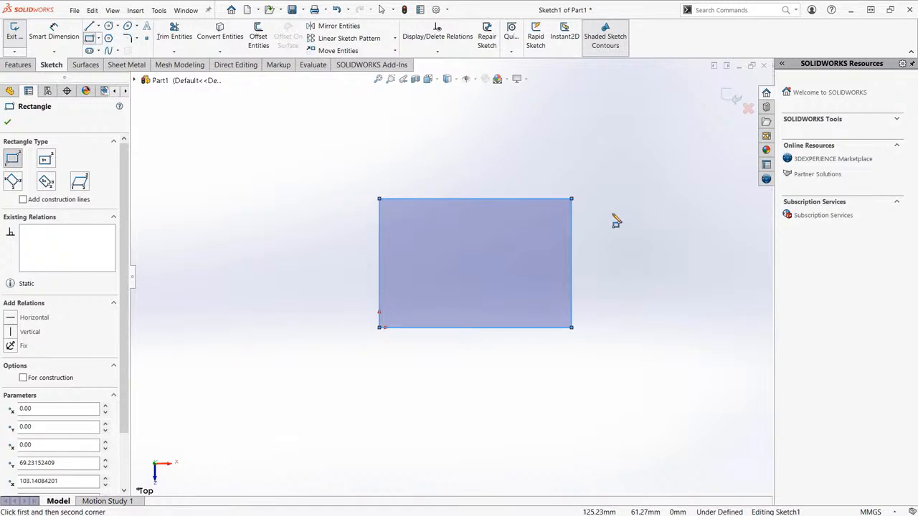
key("Escape")
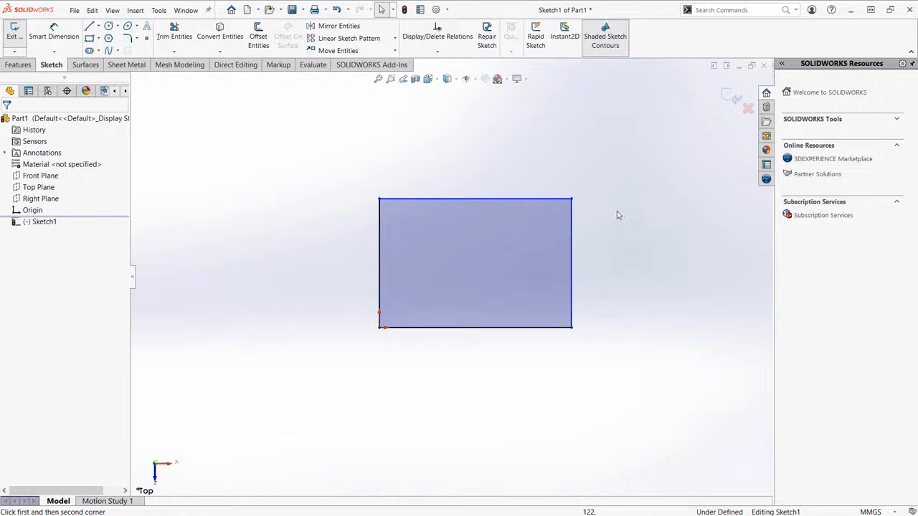
left_click(733, 100)
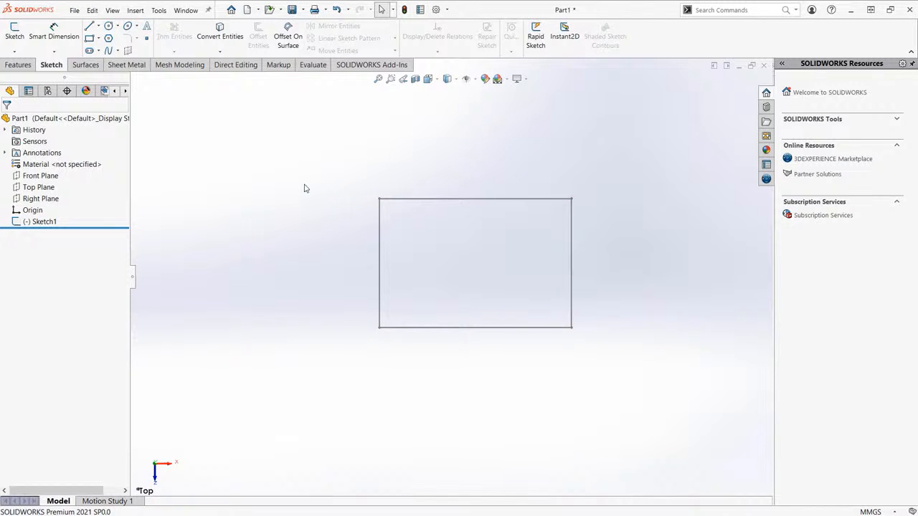
- Start a Base Flange from the rectangle sketch and set its thickness to 1 mm
left_click(133, 66)
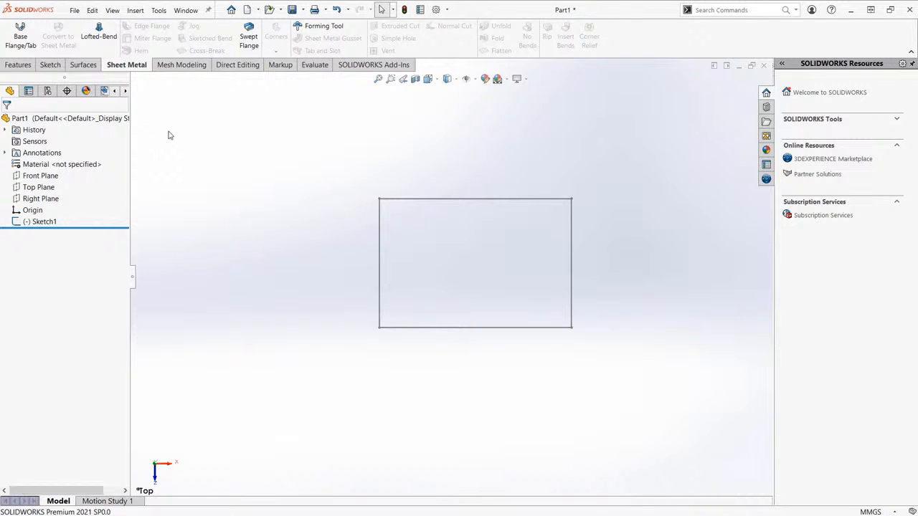
left_click(23, 44)
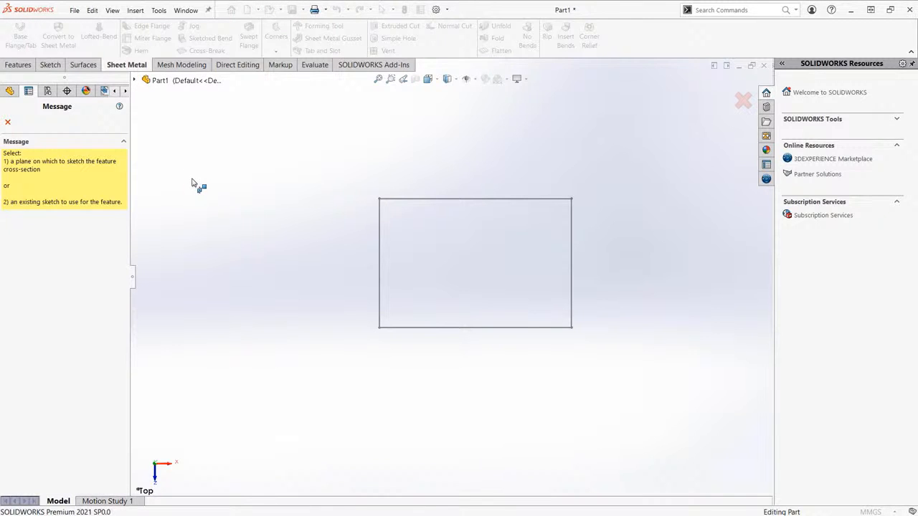
left_click(134, 80)
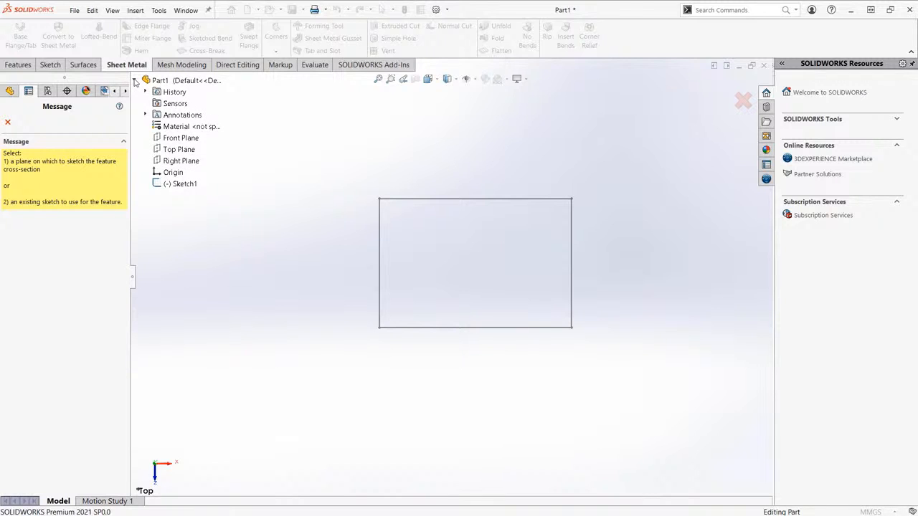
left_click(182, 186)
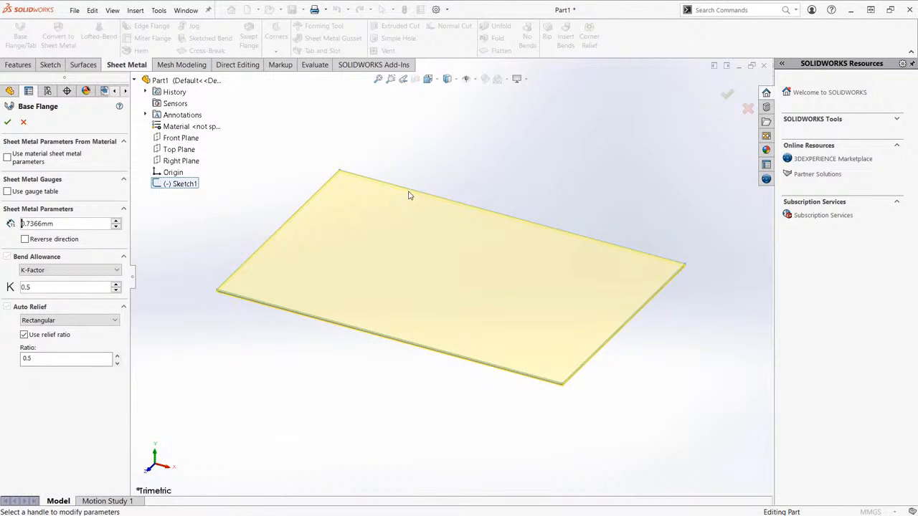
middle_click_drag(410, 195, 463, 192, "ctrl")
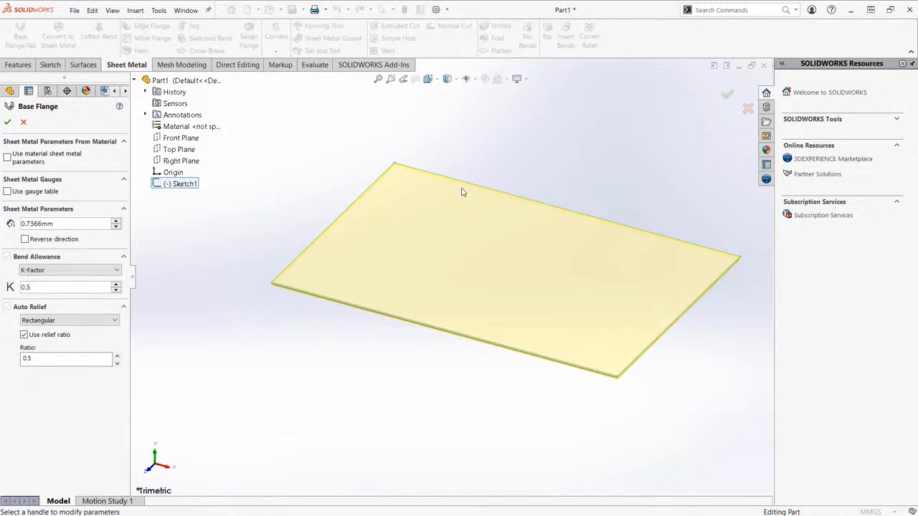
double_click(60, 224)
type("1")
key("Return")
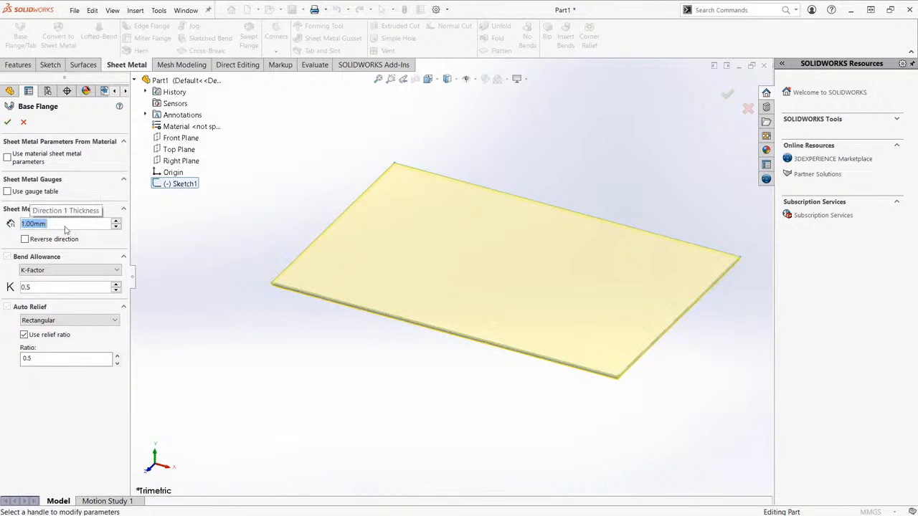
left_click(296, 213)
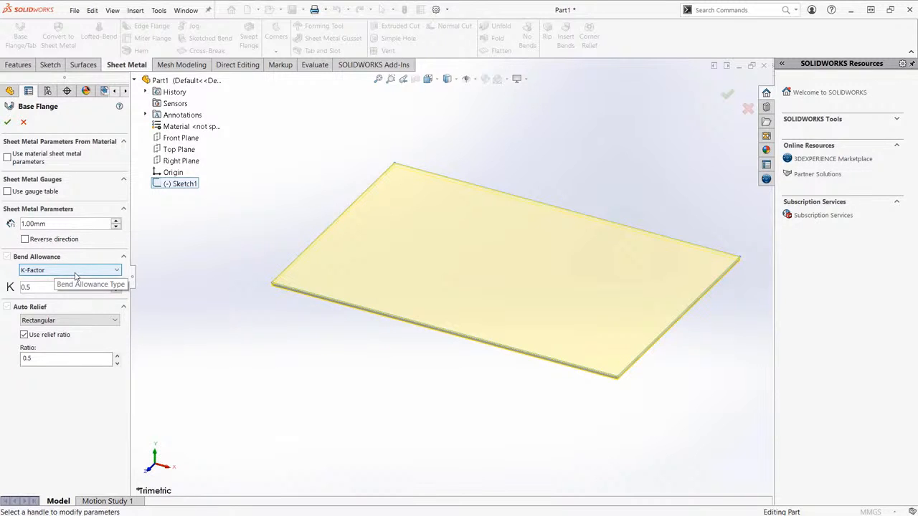
- Choose K-Factor as the bend allowance type and Rectangular as the auto relief type, and create the base flange
left_click(72, 275)
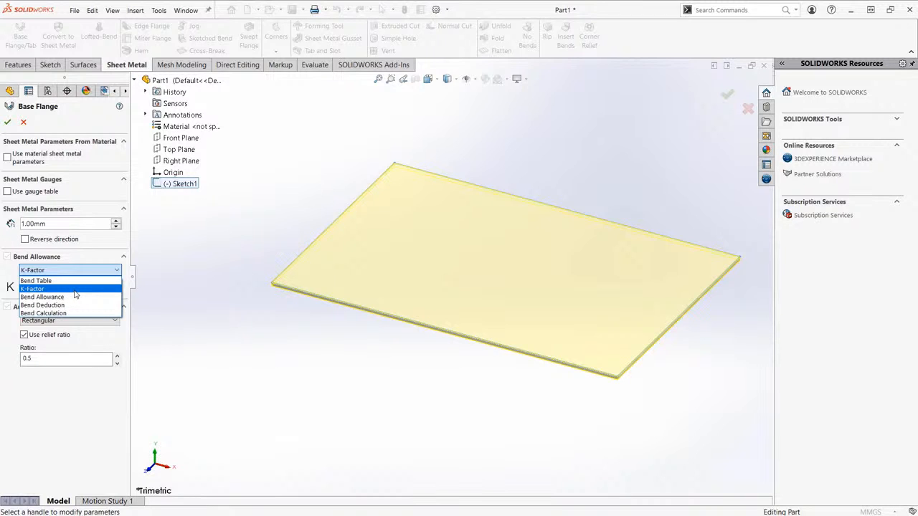
left_click(74, 290)
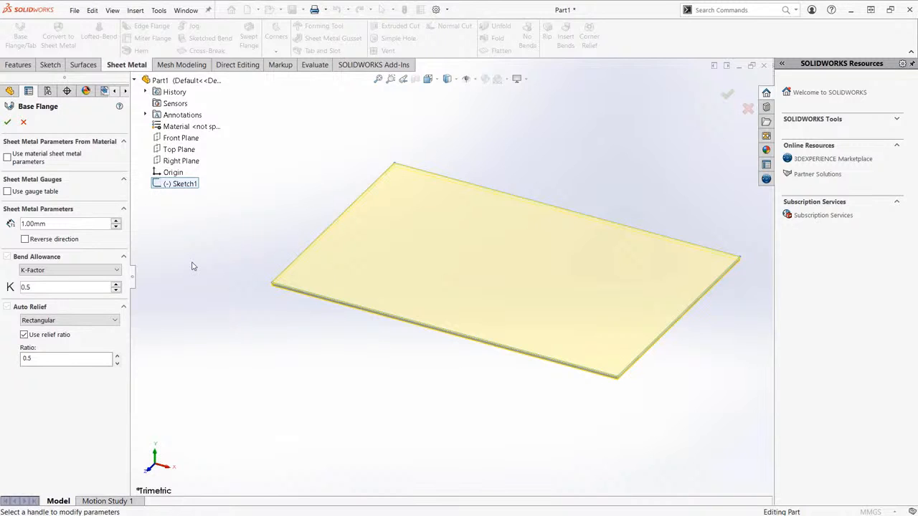
left_click(81, 274)
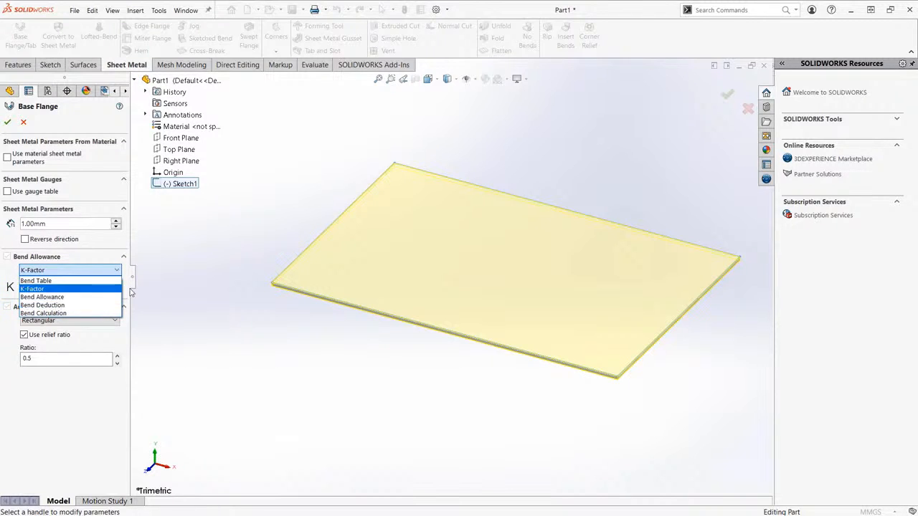
left_click(184, 270)
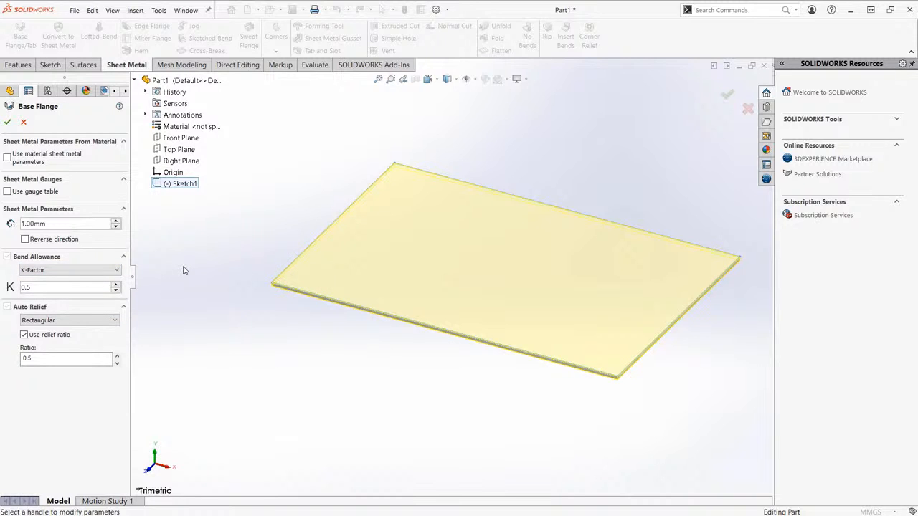
left_click(81, 326)
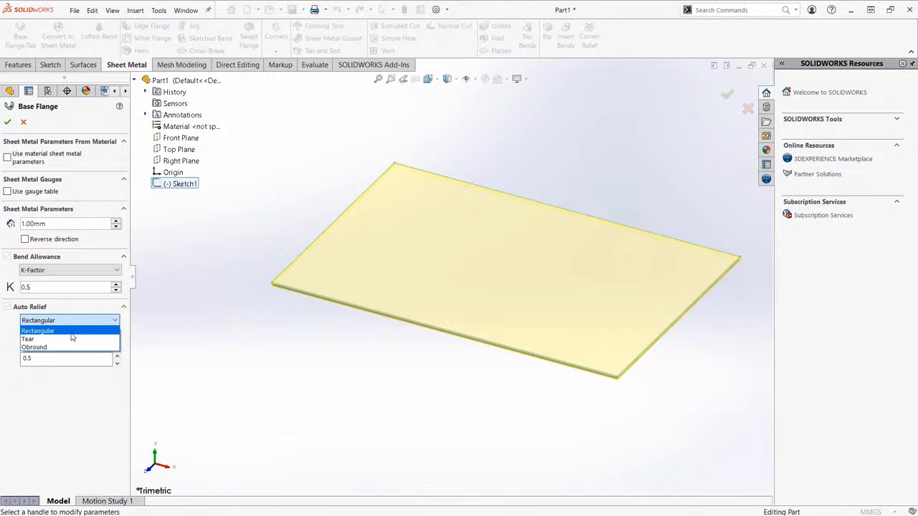
left_click(72, 333)
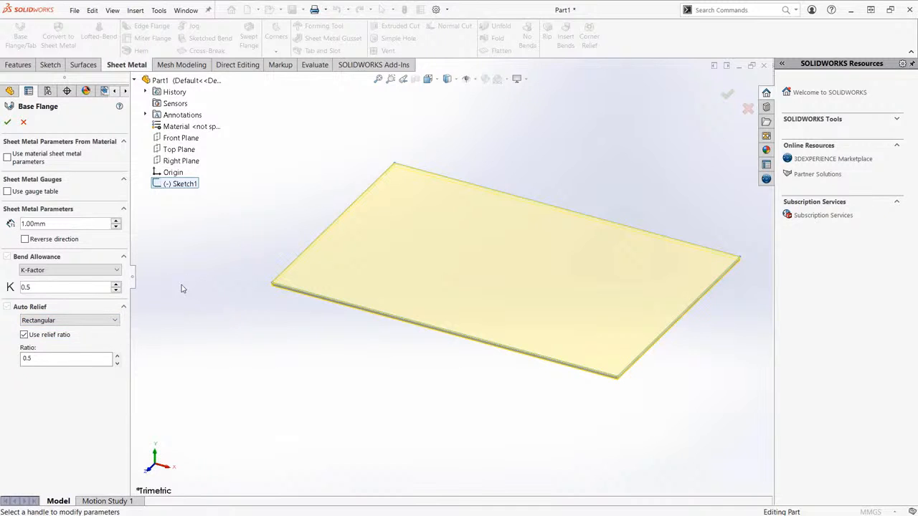
left_click(7, 122)
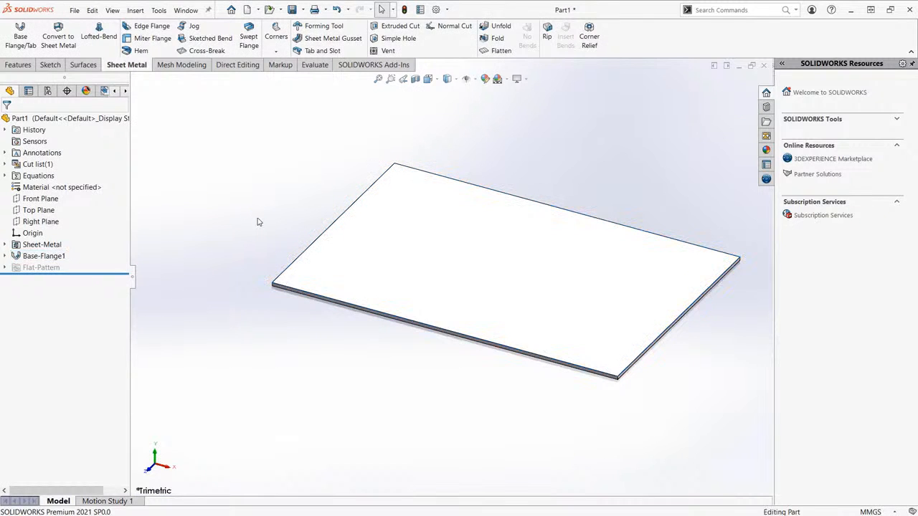
- Select the short vertical edge at the plate's corner to check the sheet thickness
mouse_move(258, 225)
middle_mouse_down()
mouse_move(270, 156)
mouse_move(260, 226)
mouse_move(284, 141)
mouse_move(387, 183)
mouse_move(363, 184)
mouse_move(358, 313)
middle_mouse_up()
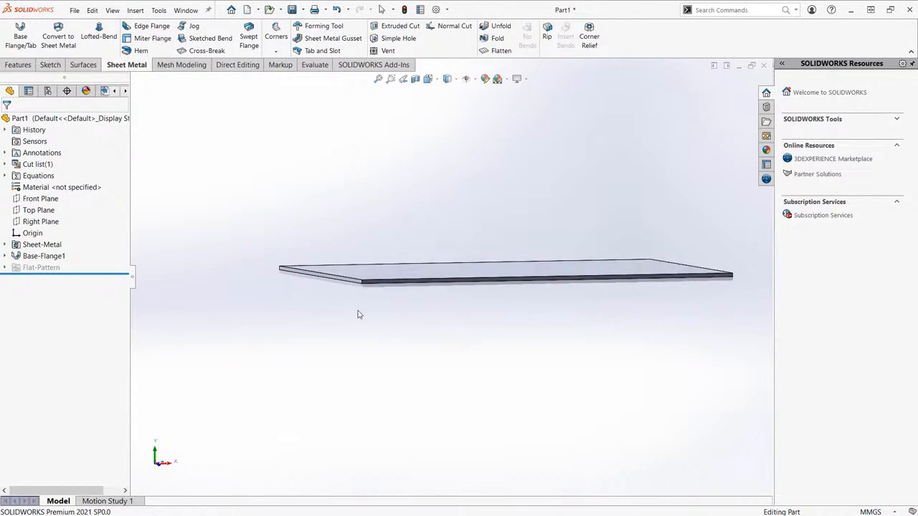
scroll(409, 252, "down", 3)
mouse_move(409, 254)
middle_mouse_down()
mouse_move(401, 236)
mouse_move(409, 252)
middle_mouse_up()
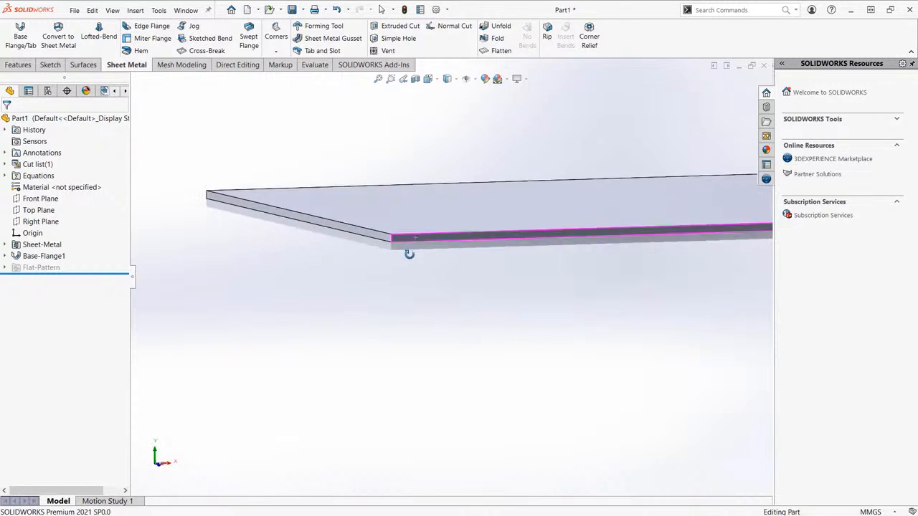
scroll(410, 252, "down", 4)
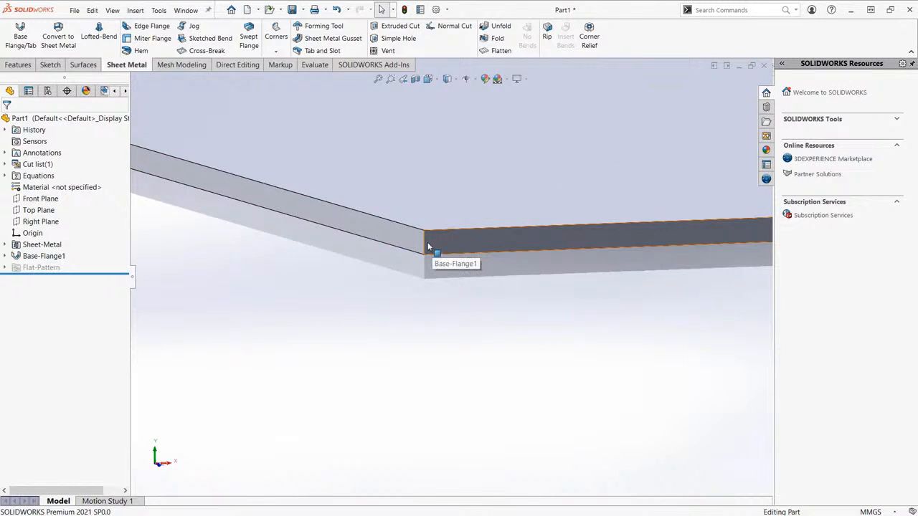
scroll(426, 245, "down", 2)
left_click(429, 241)
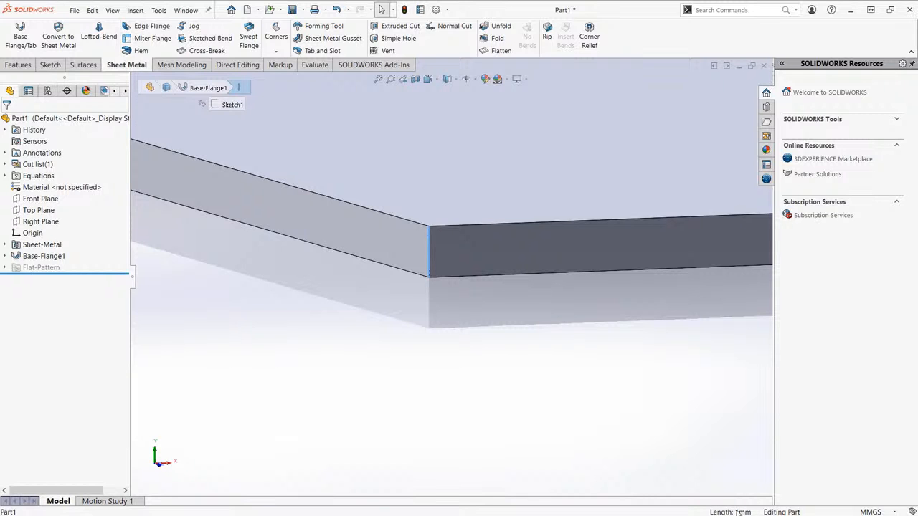
scroll(521, 351, "up", 5)
middle_click_drag(498, 351, 495, 302)
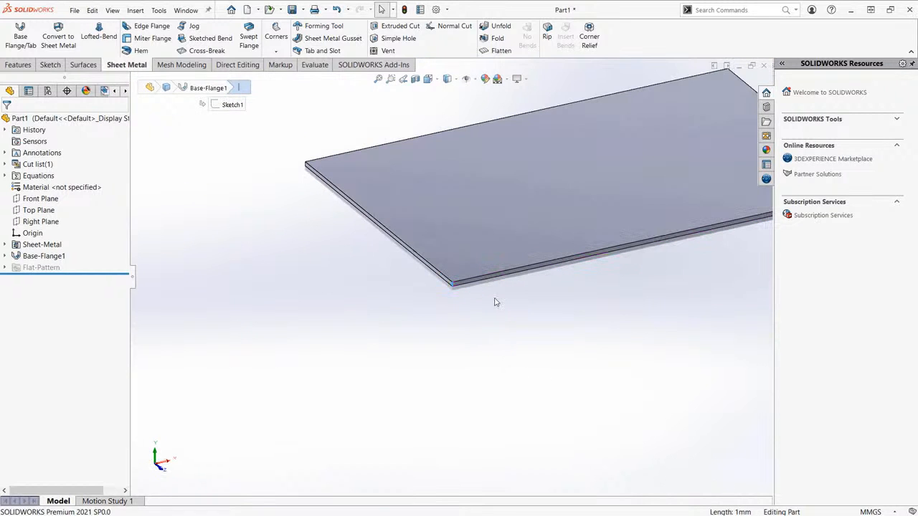
key("ctrl+7")
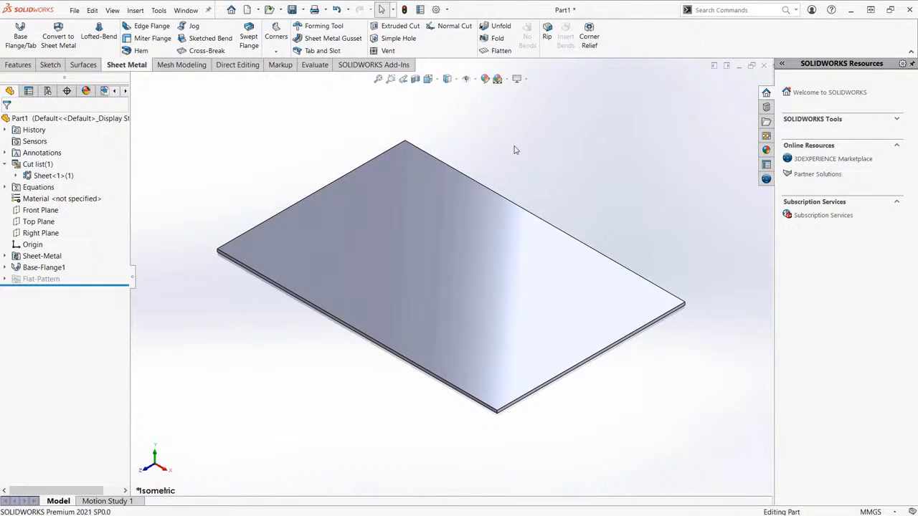
- Expand the base flange in the feature tree and highlight the rectangle sketch it is built on
scroll(492, 226, "down", 5)
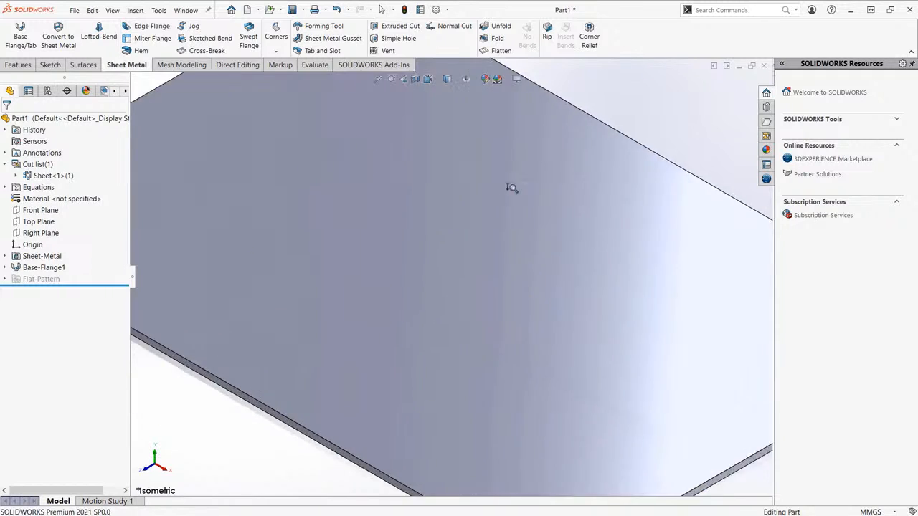
scroll(508, 186, "up", 5)
scroll(492, 224, "down", 1)
middle_click_drag(495, 221, 545, 175)
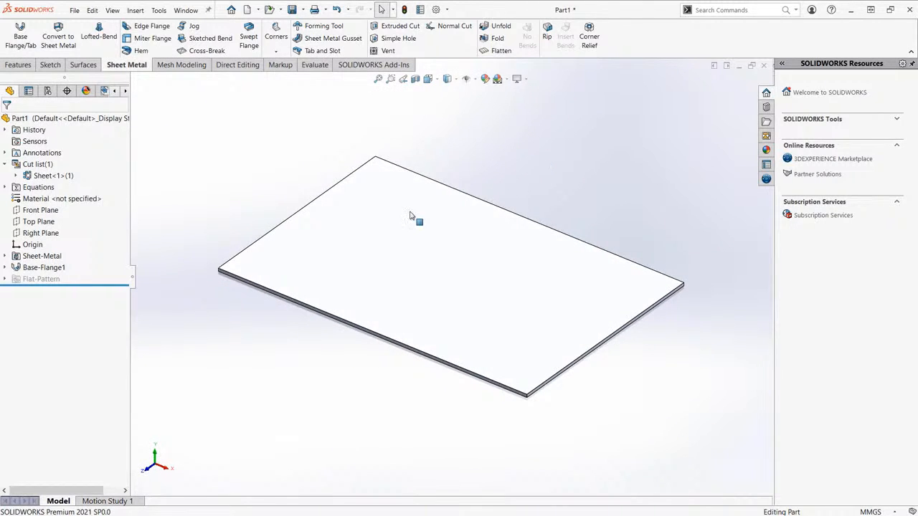
left_click(6, 267)
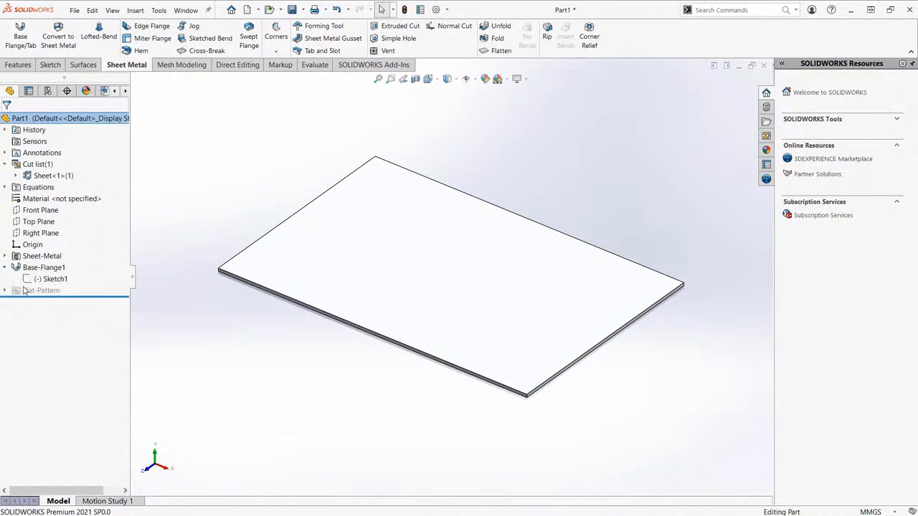
left_click(51, 279)
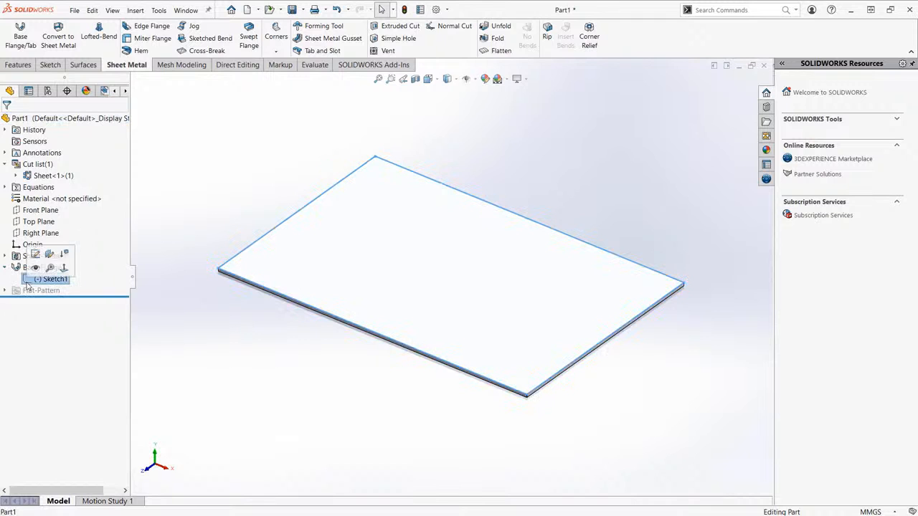
mouse_move(185, 228)
middle_mouse_down()
mouse_move(182, 242)
mouse_move(182, 230)
mouse_move(233, 219)
middle_mouse_up()
left_click(202, 218)
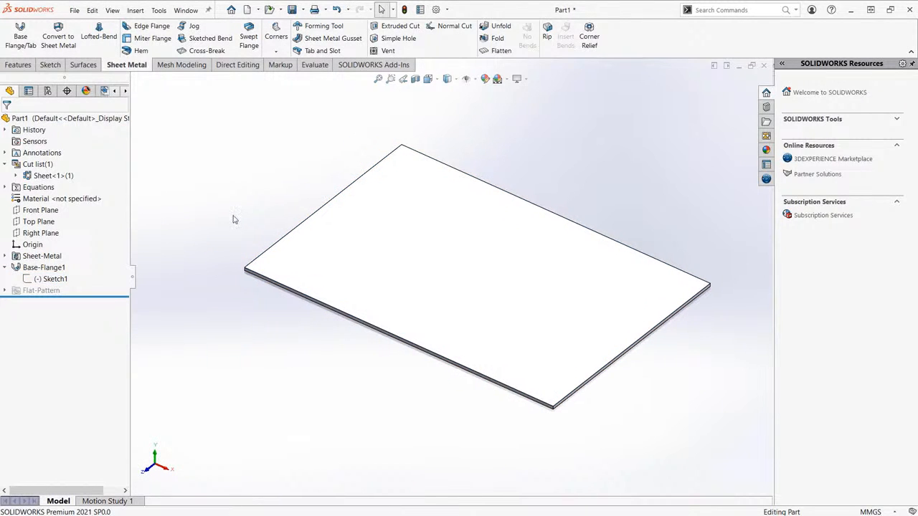
- Delete the rectangular base flange feature from the part
left_click(19, 270)
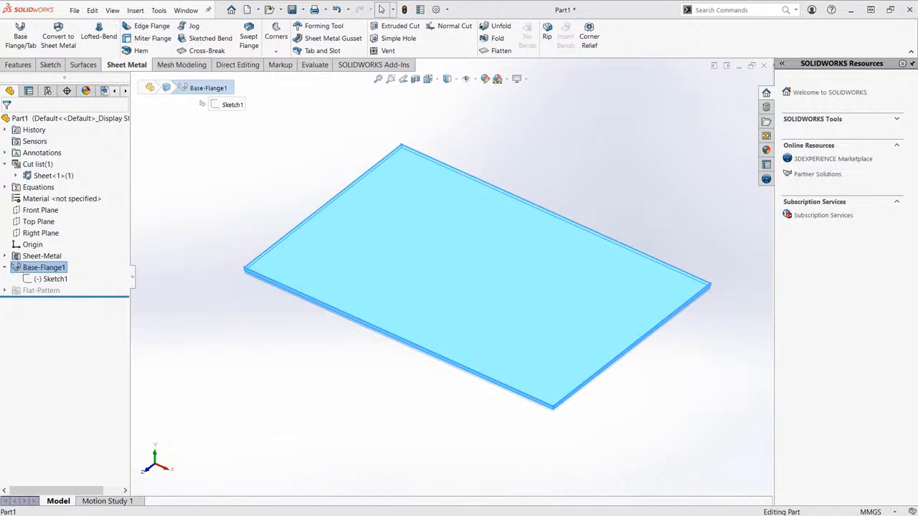
key("Delete")
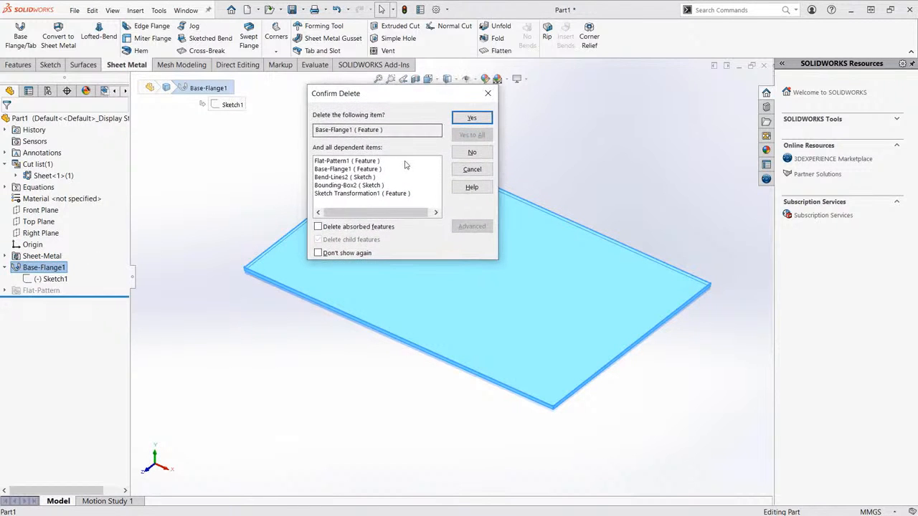
left_click(318, 227)
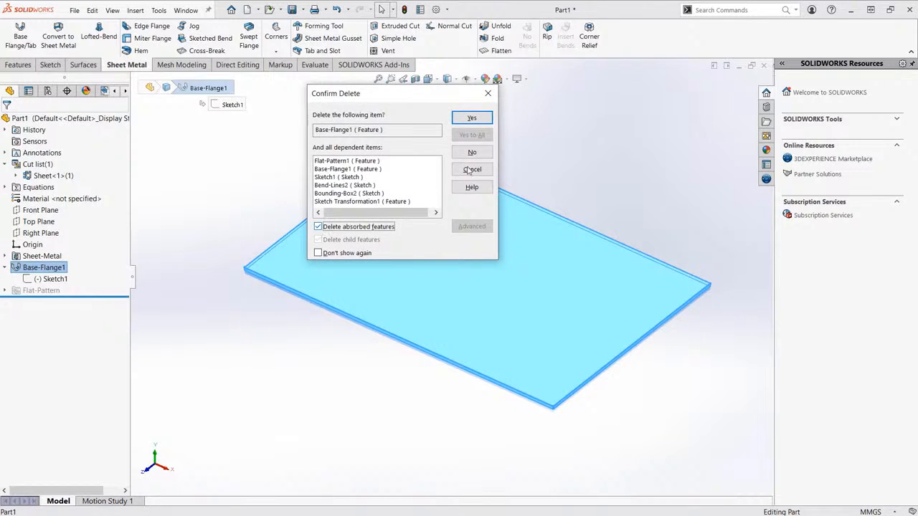
left_click(473, 119)
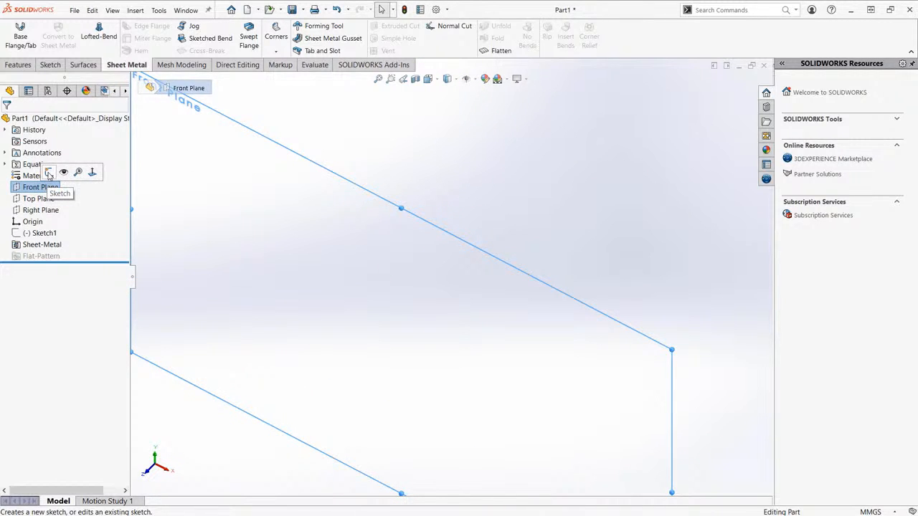
- Sketch an open profile on the Front Plane: about 66 mm up from the origin, 69 mm right and 33 mm down; exit the sketch
left_click(49, 174)
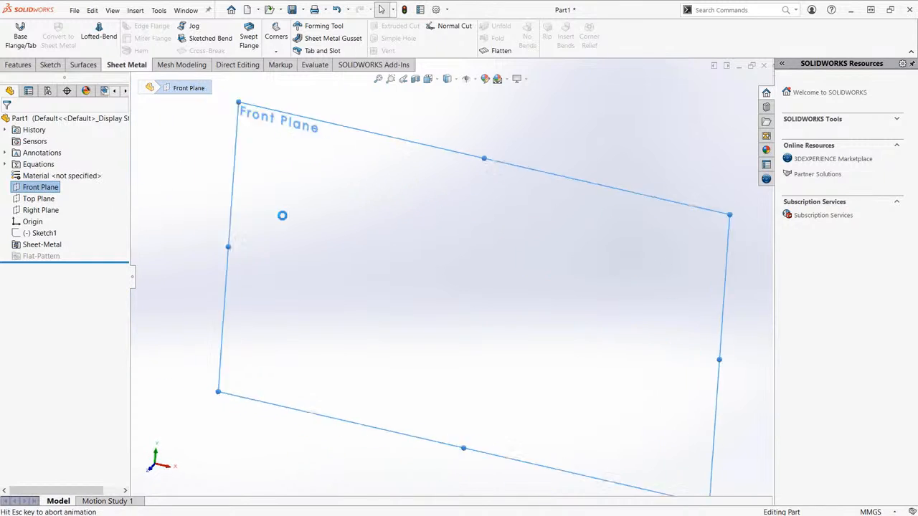
left_click(464, 170)
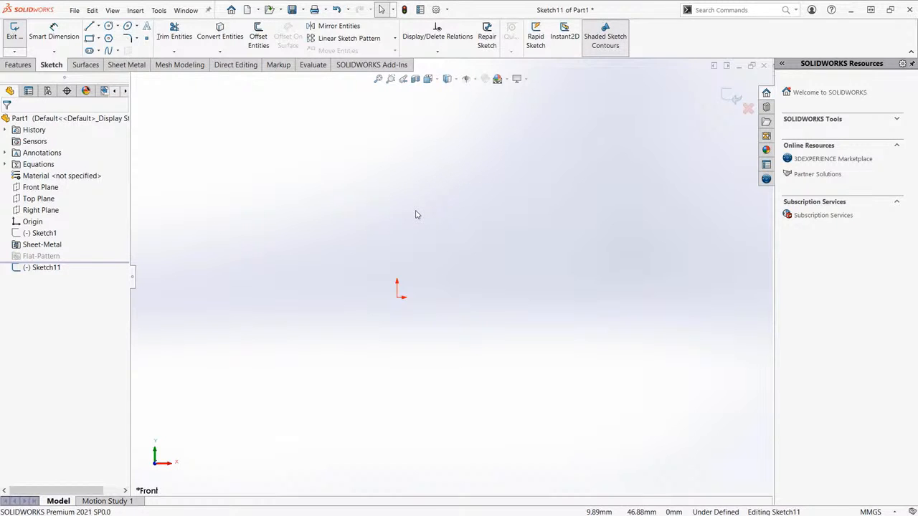
key("l")
left_click(398, 297)
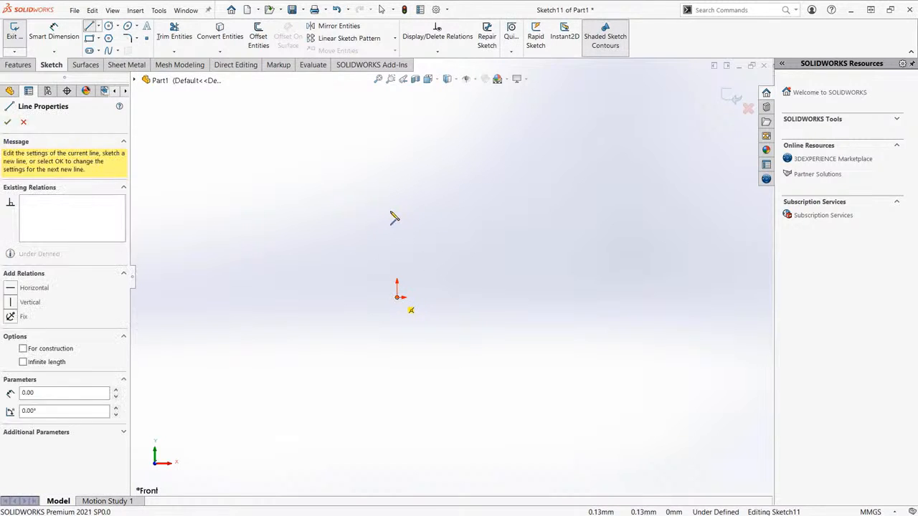
left_click(397, 175)
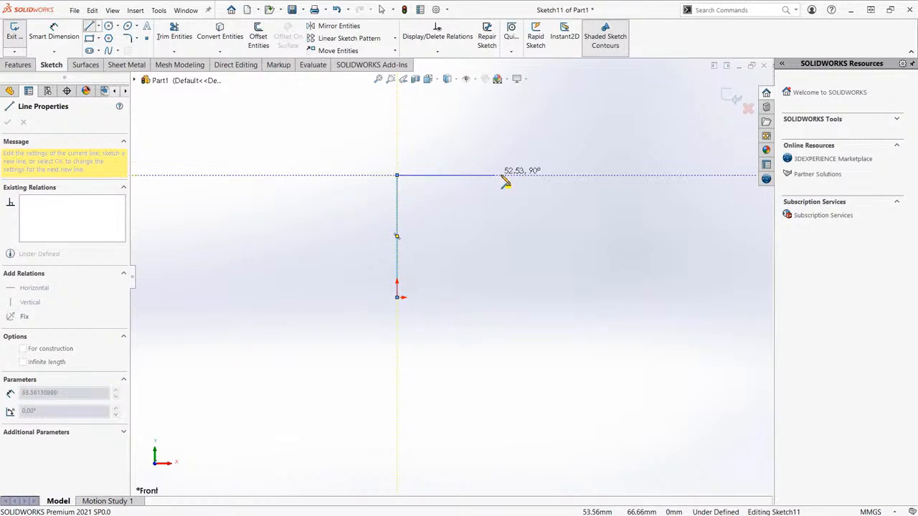
left_click(524, 175)
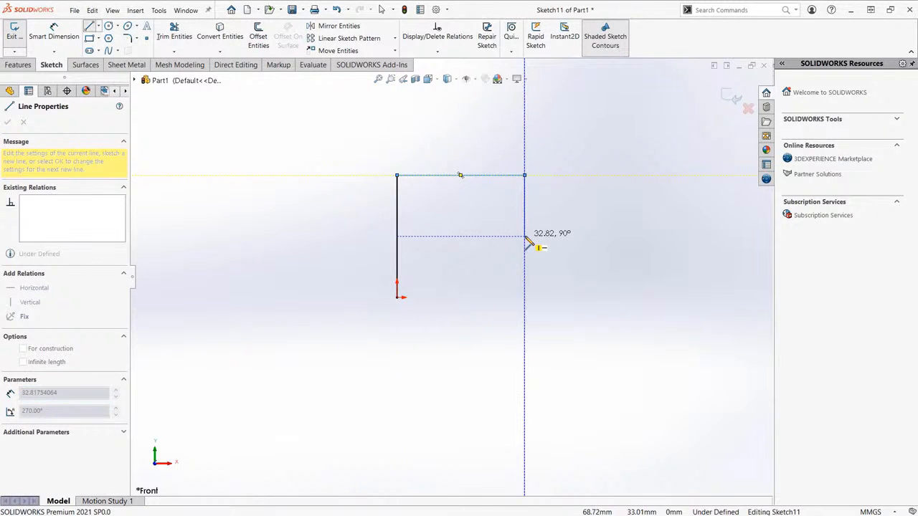
left_click(524, 236)
key("Escape")
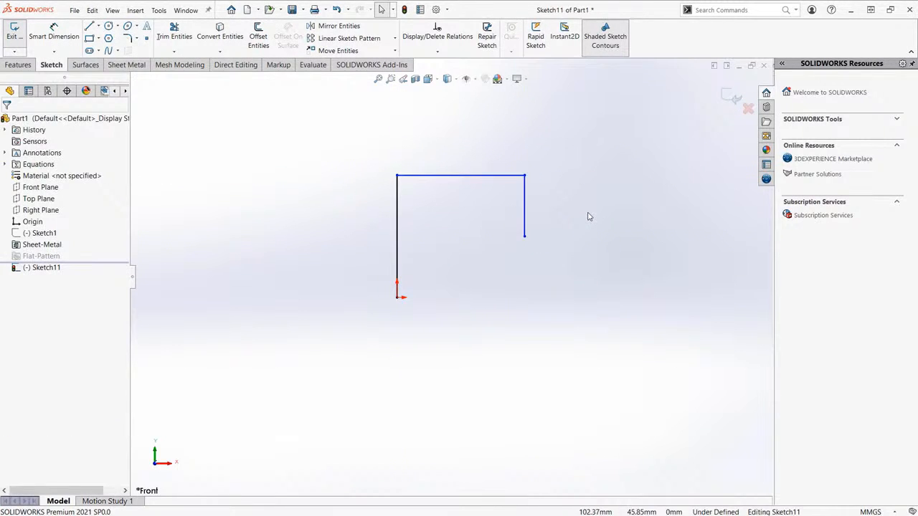
left_click(732, 96)
- Create a Base Flange from the open three-line profile using the default sheet metal parameters
mouse_move(525, 153)
middle_mouse_down()
mouse_move(498, 191)
mouse_move(459, 173)
middle_mouse_up()
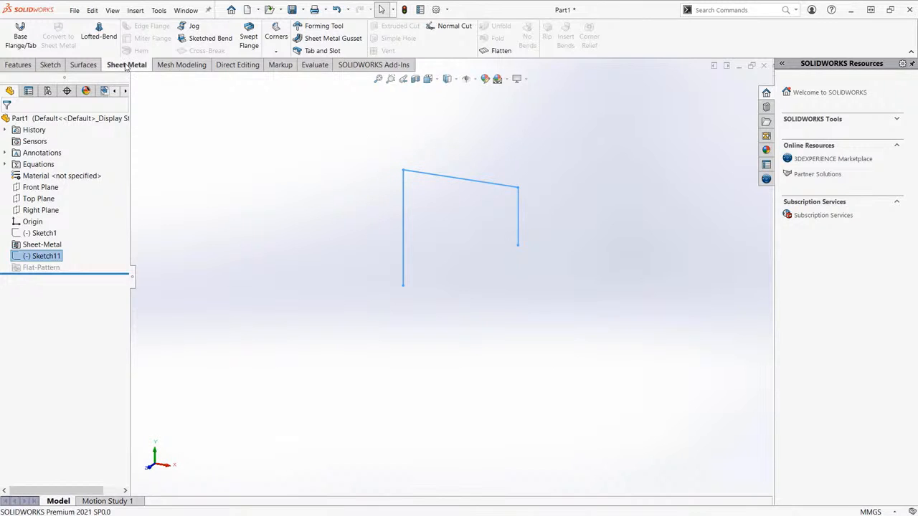
left_click(22, 43)
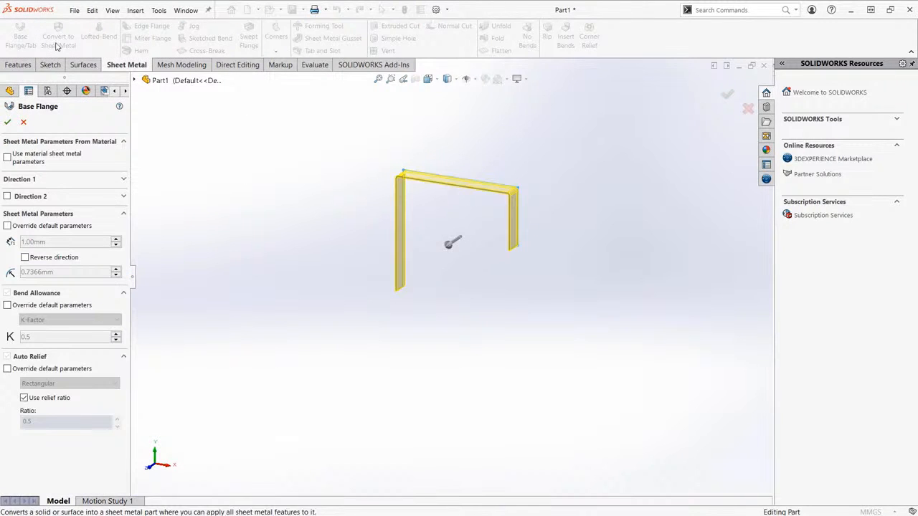
scroll(467, 251, "down", 3)
middle_click_drag(448, 244, 447, 282, "ctrl")
left_click(453, 260)
left_click(388, 290)
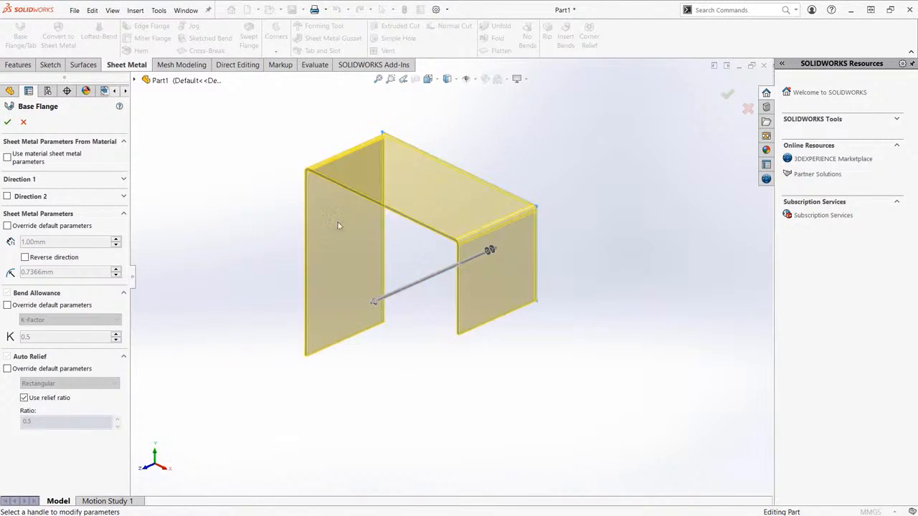
middle_click_drag(266, 179, 283, 176, "ctrl")
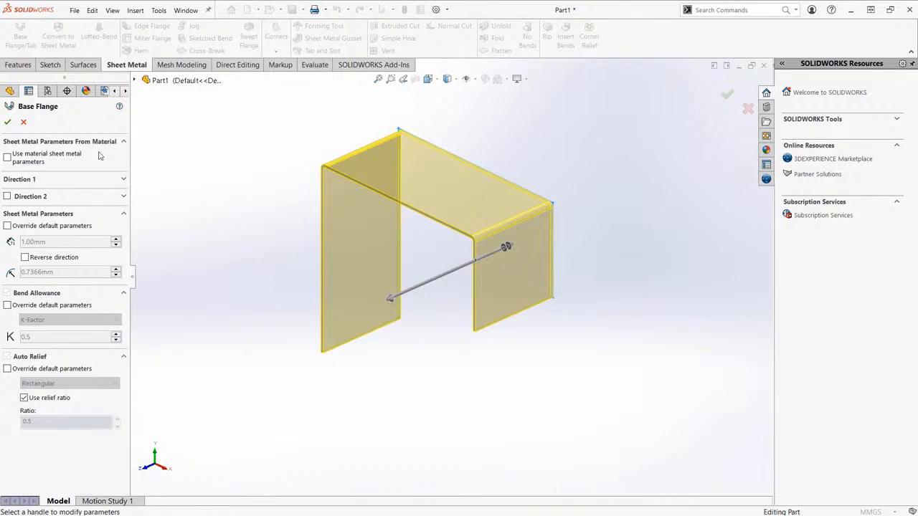
left_click(8, 124)
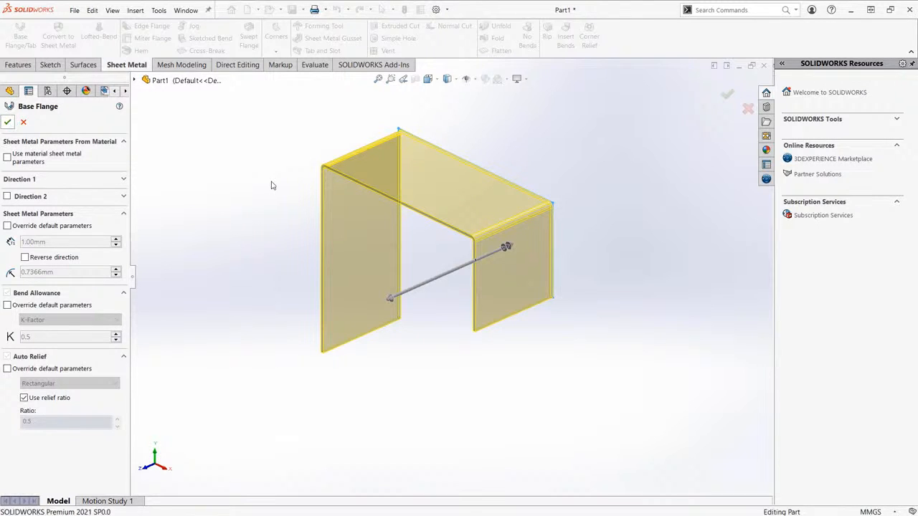
middle_click_drag(266, 186, 652, 185)
left_click(652, 185)
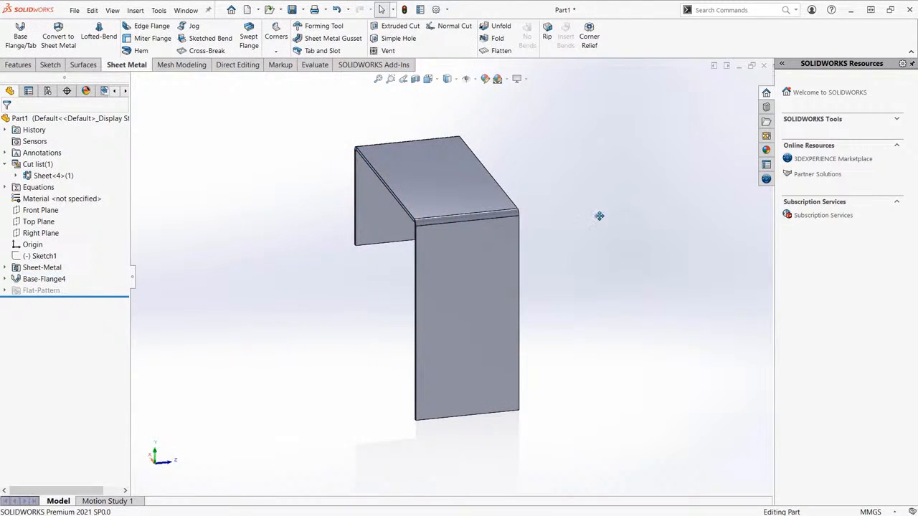
middle_click_drag(598, 215, 550, 197)
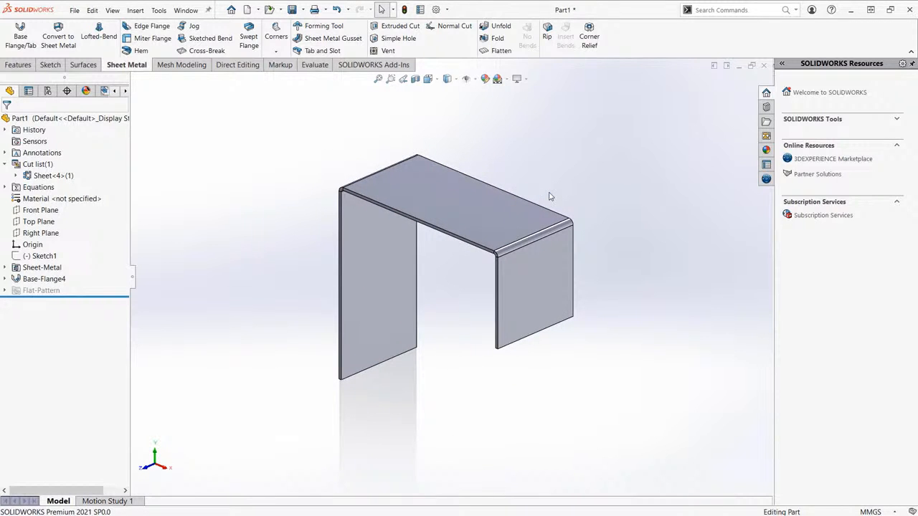
middle_click_drag(554, 207, 563, 172)
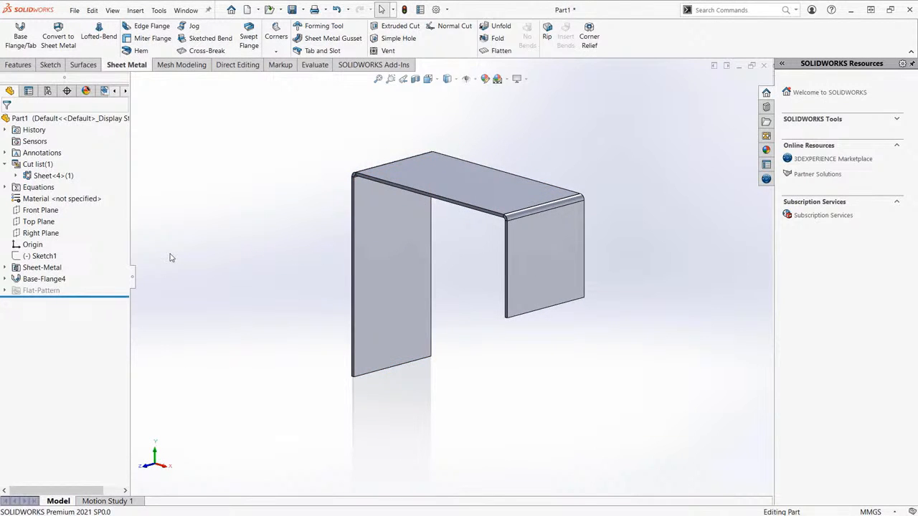
- Extend the bent flange's sketch from its free end with lines about 46 mm right, down, about 34 mm left, and down; exit the sketch
left_click(6, 279)
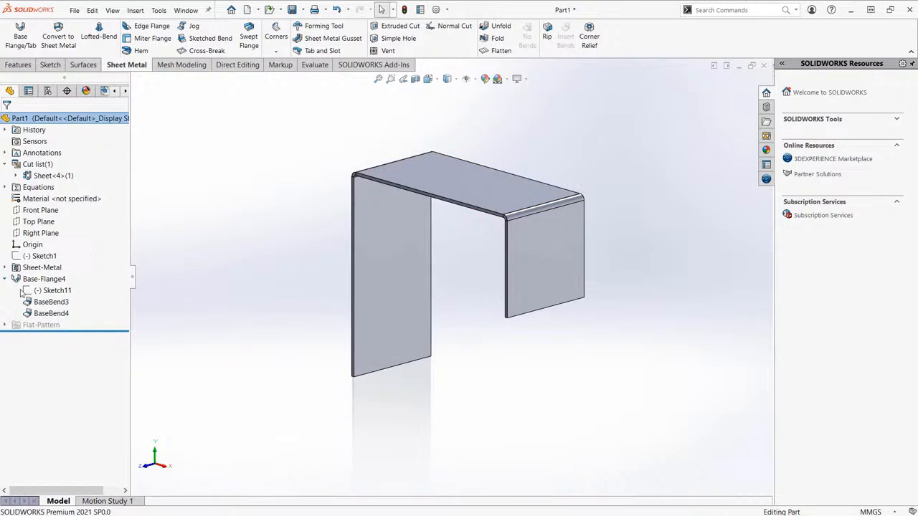
left_click(29, 292)
left_click(37, 263)
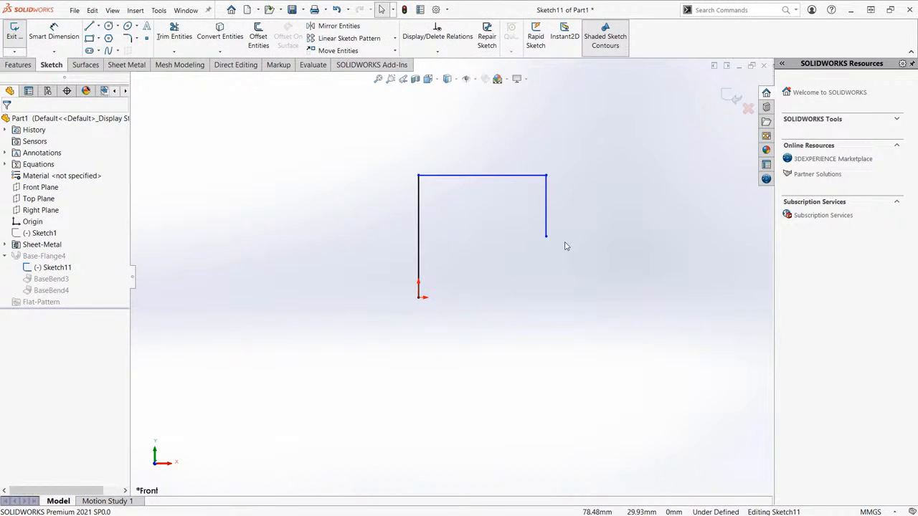
key("l")
left_click(547, 237)
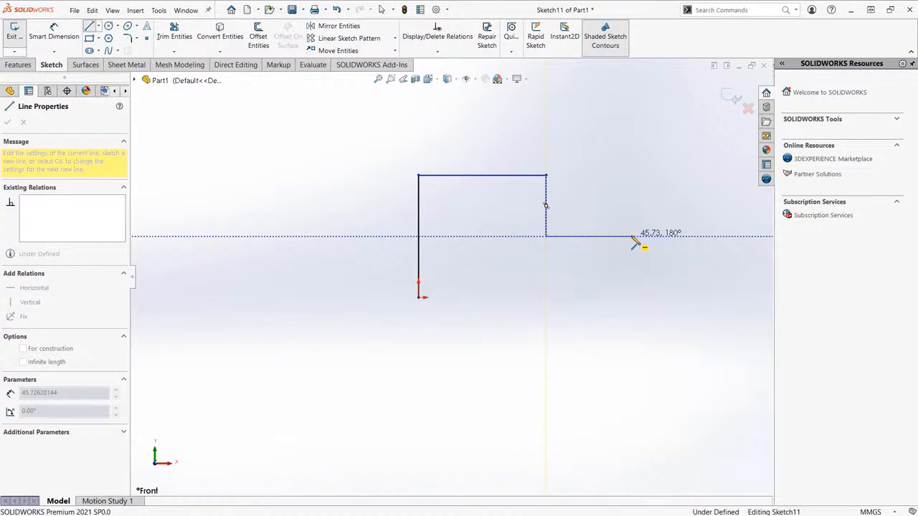
left_click(631, 236)
left_click(632, 308)
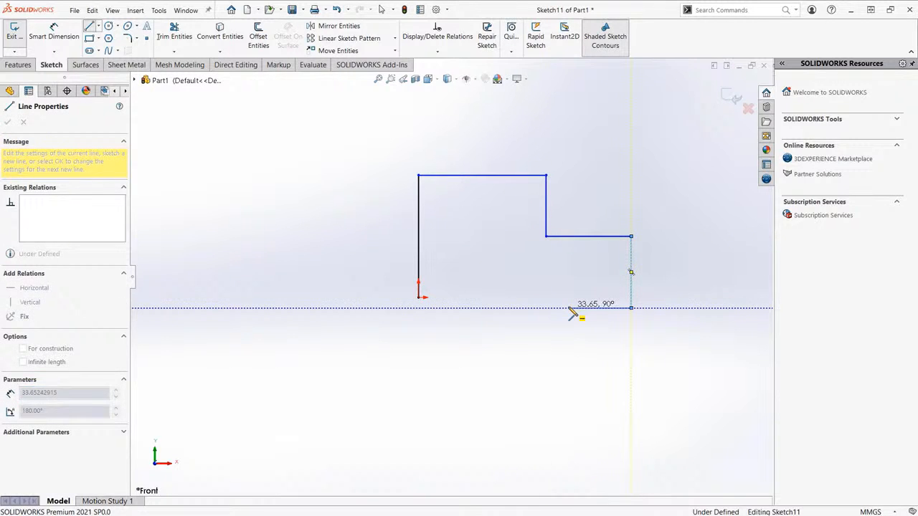
left_click(569, 308)
left_click(569, 356)
key("Escape")
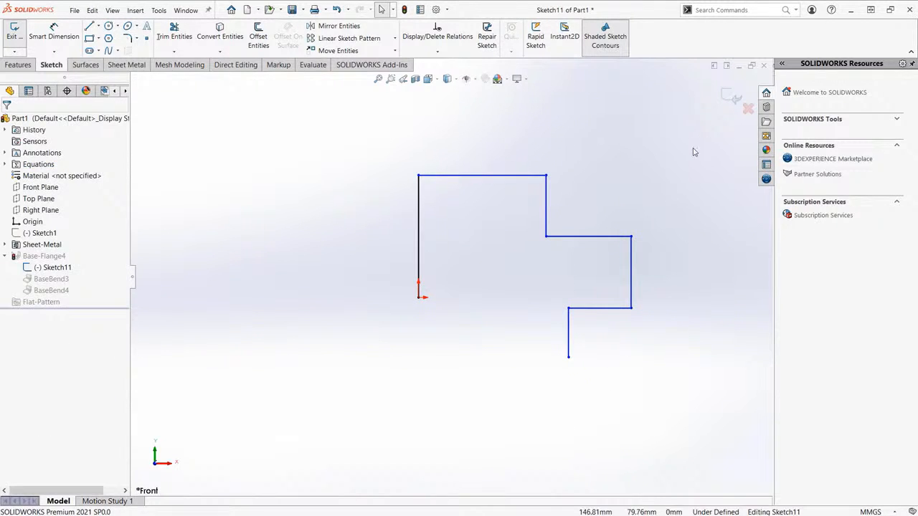
left_click(732, 96)
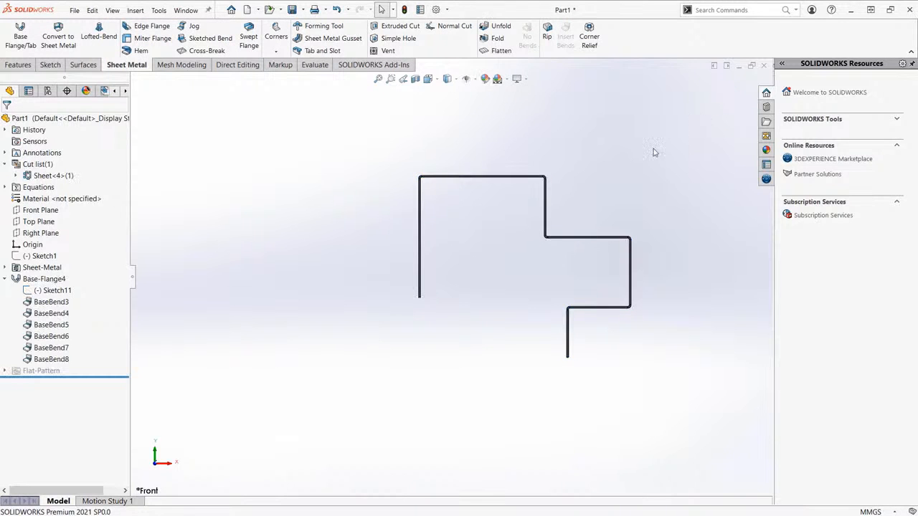
- Edit the bent flange's sketch to trim away the last four lines, leaving the original three-line profile; exit the sketch
mouse_move(654, 152)
middle_mouse_down()
mouse_move(606, 192)
mouse_move(574, 260)
mouse_move(590, 238)
mouse_move(598, 246)
mouse_move(604, 228)
middle_mouse_up()
scroll(599, 237, "down", 1)
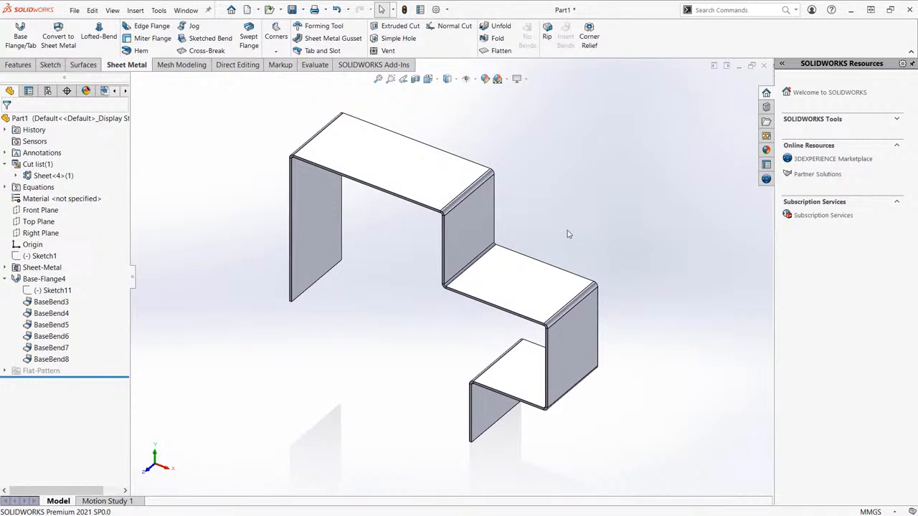
middle_click_drag(571, 224, 562, 225)
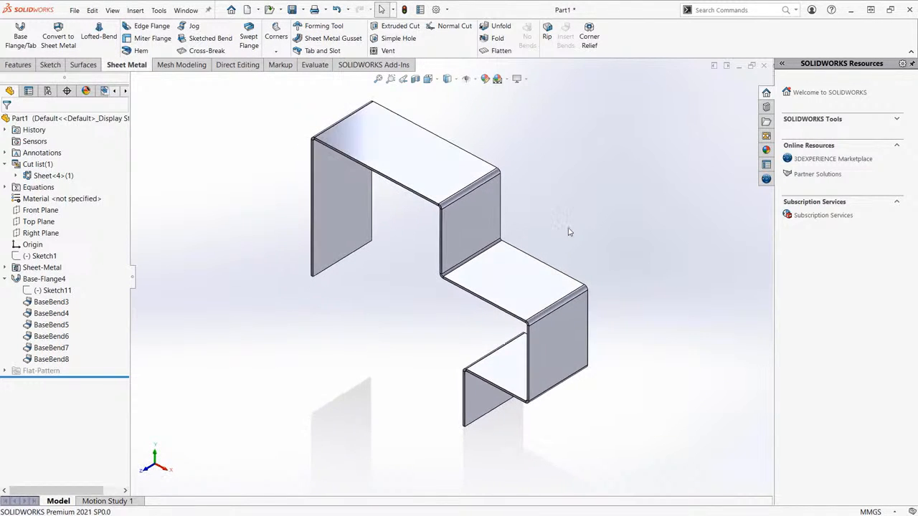
key("ctrl+7")
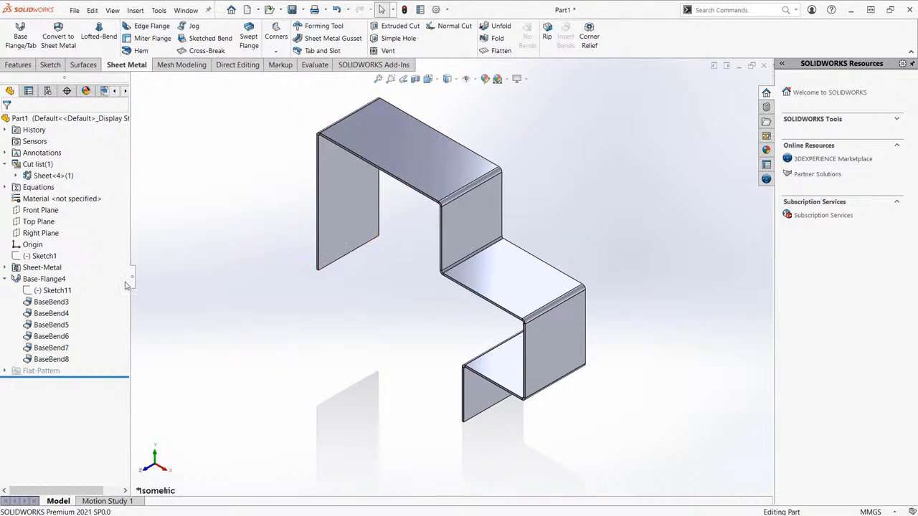
left_click(29, 294)
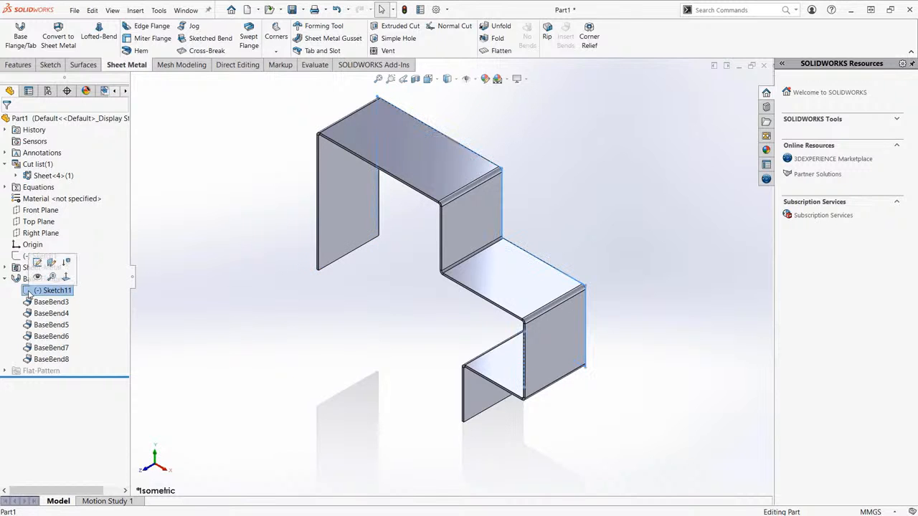
left_click(38, 262)
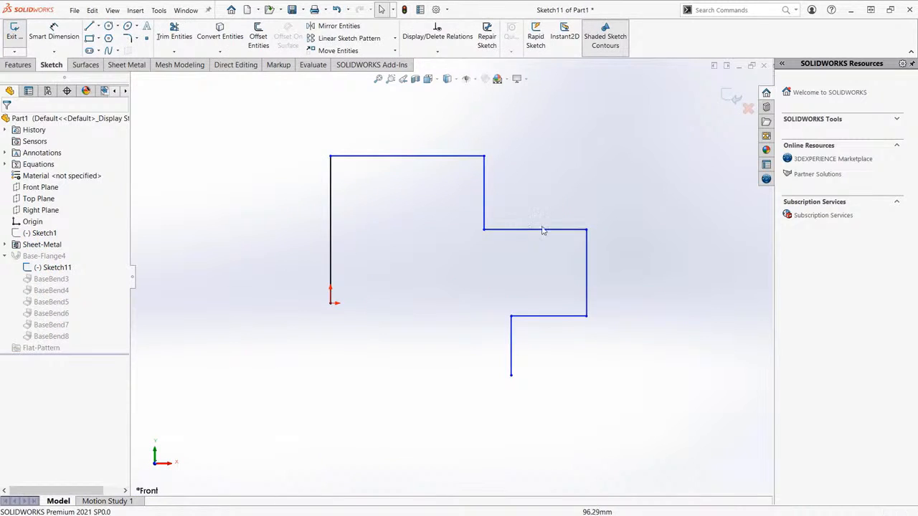
key("s")
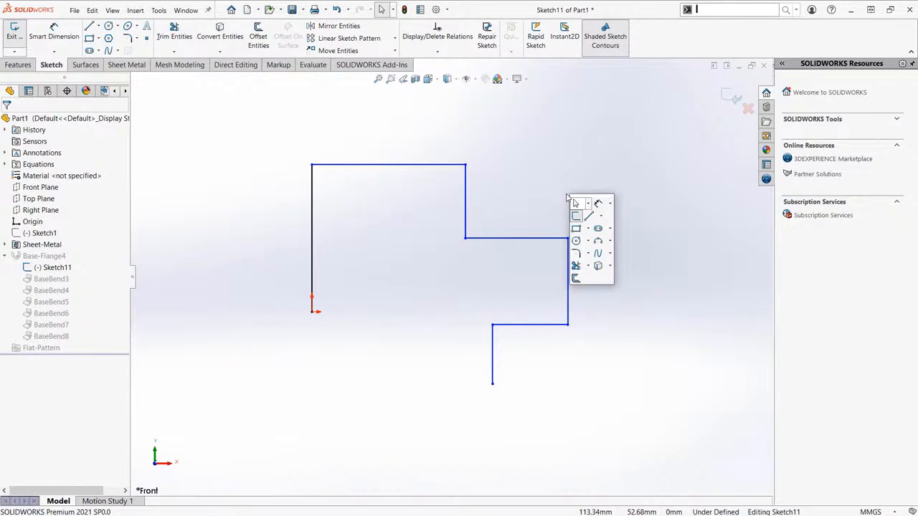
left_click(577, 265)
mouse_move(590, 353)
left_mouse_down()
mouse_move(488, 348)
mouse_move(591, 282)
mouse_move(566, 205)
left_mouse_up()
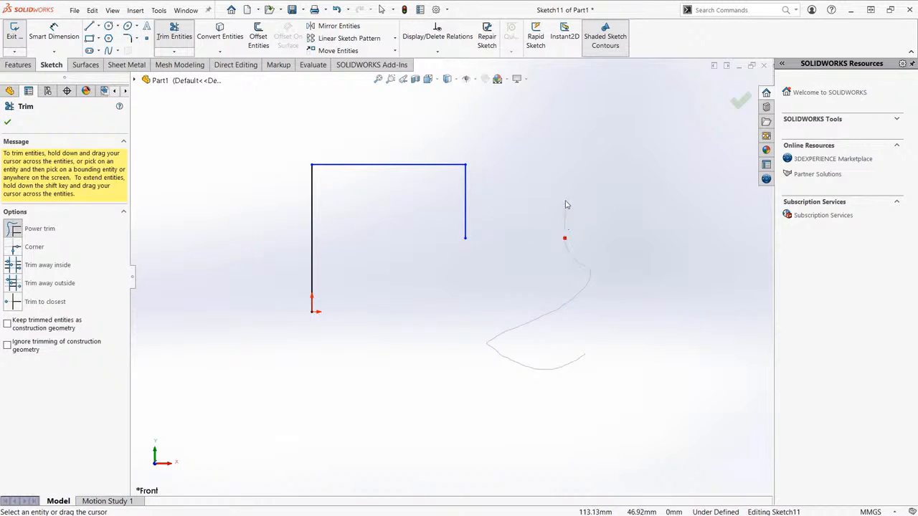
left_click(743, 103)
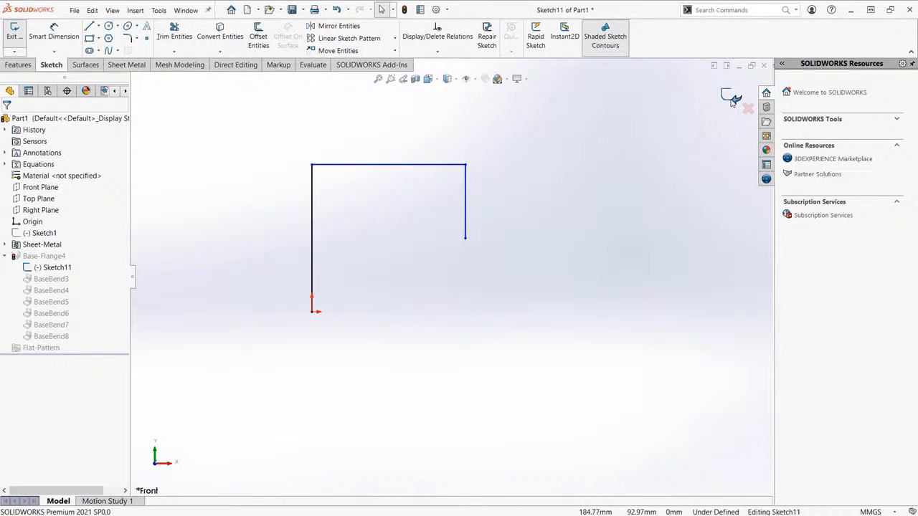
left_click(732, 101)
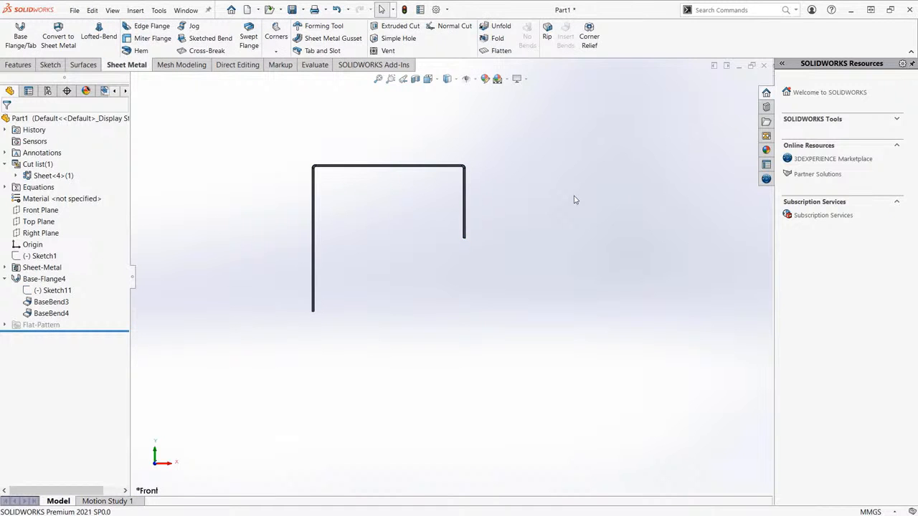
- Sketch a closed U-shaped outline about 39 mm wide on the flange's top face, its base along the edge through the origin; exit the sketch
key("ctrl+7")
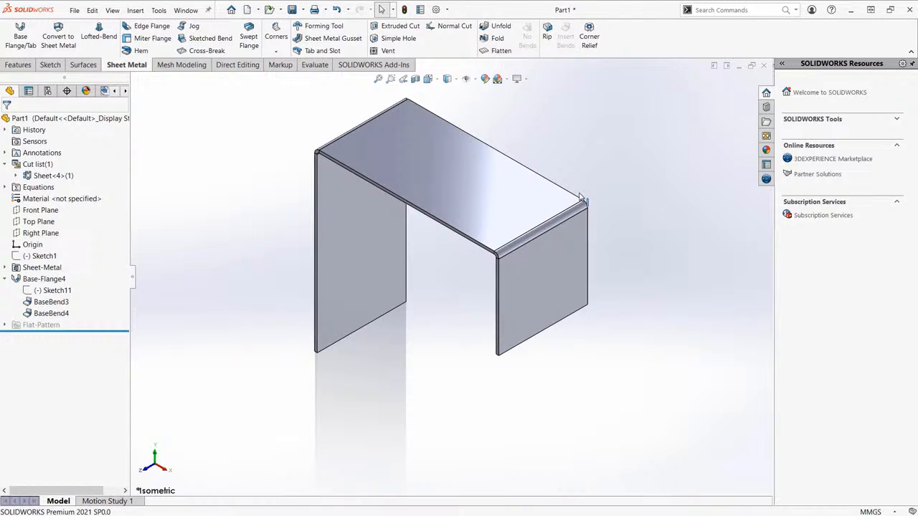
middle_click_drag(584, 163, 580, 171, "ctrl")
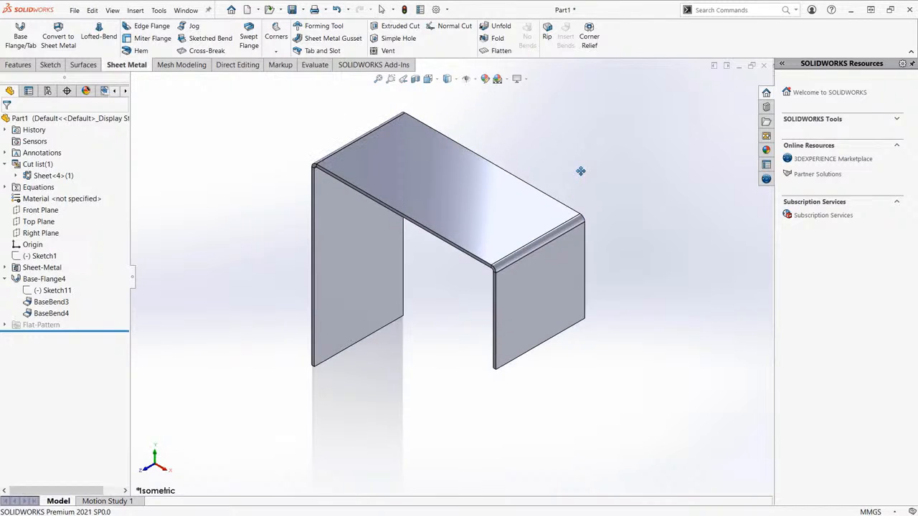
left_click(461, 185)
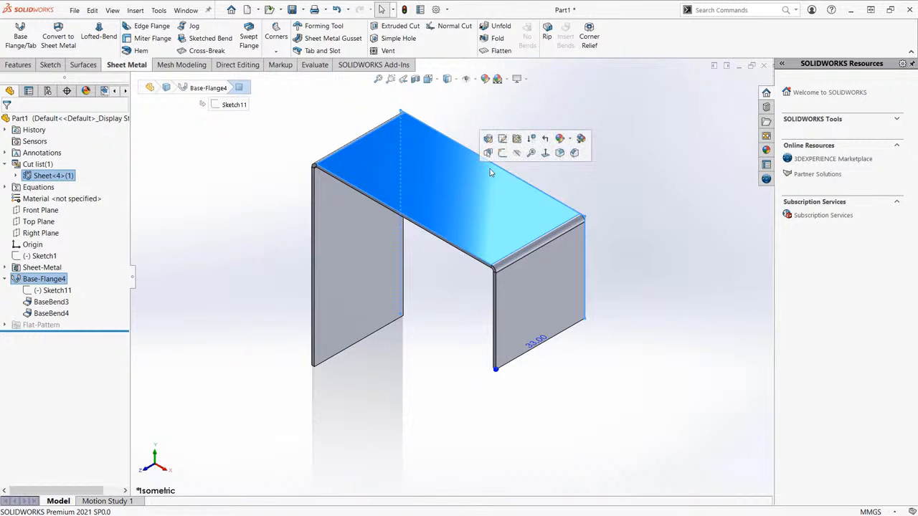
left_click(502, 153)
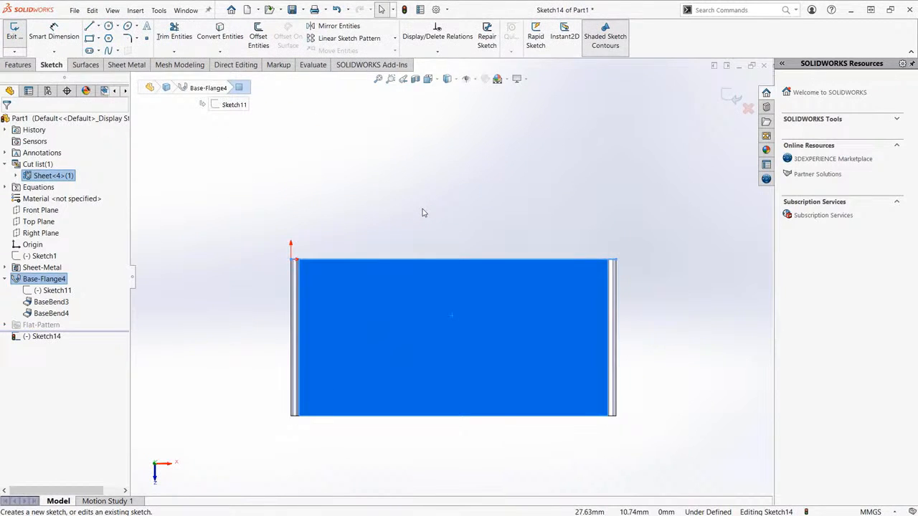
key("l")
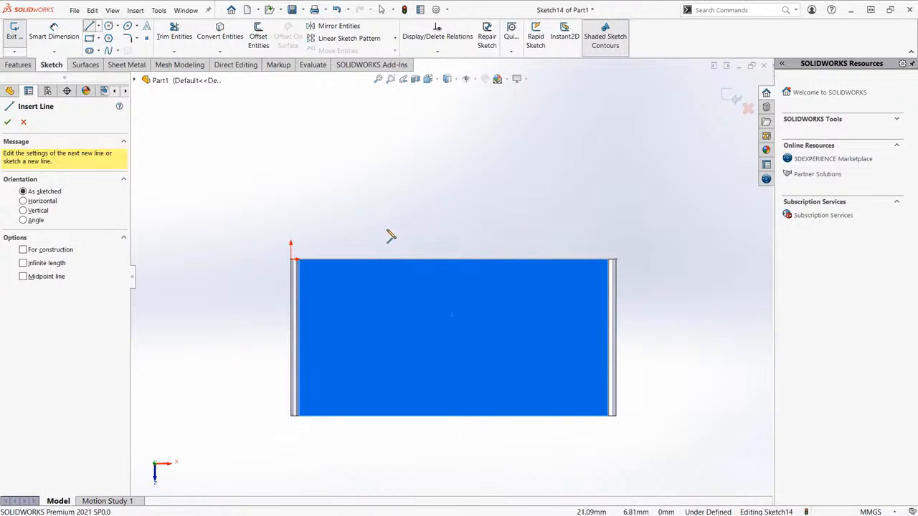
left_click(357, 260)
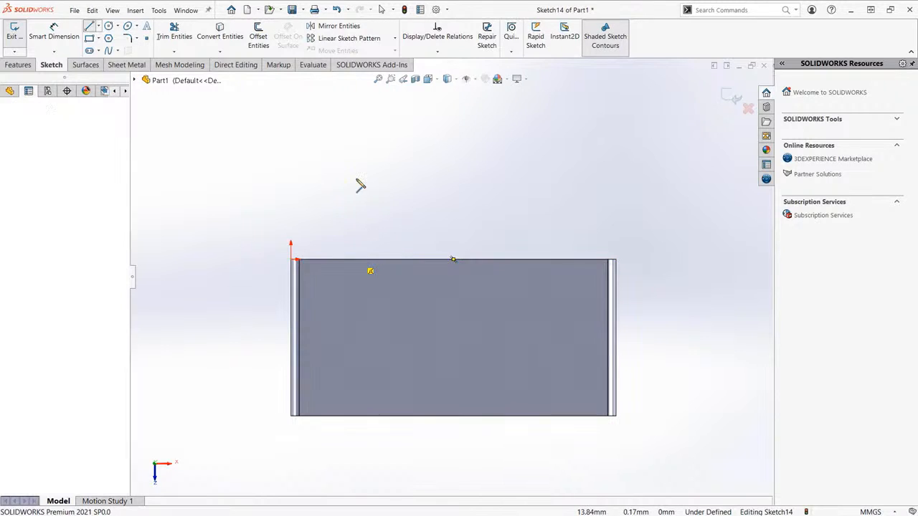
left_click(357, 122)
left_click(426, 122)
left_click(427, 181)
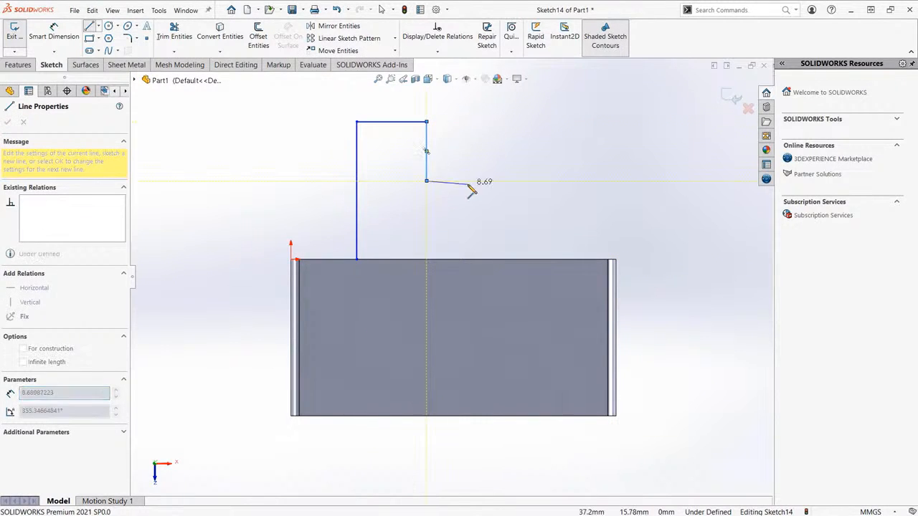
left_click(485, 181)
left_click(486, 126)
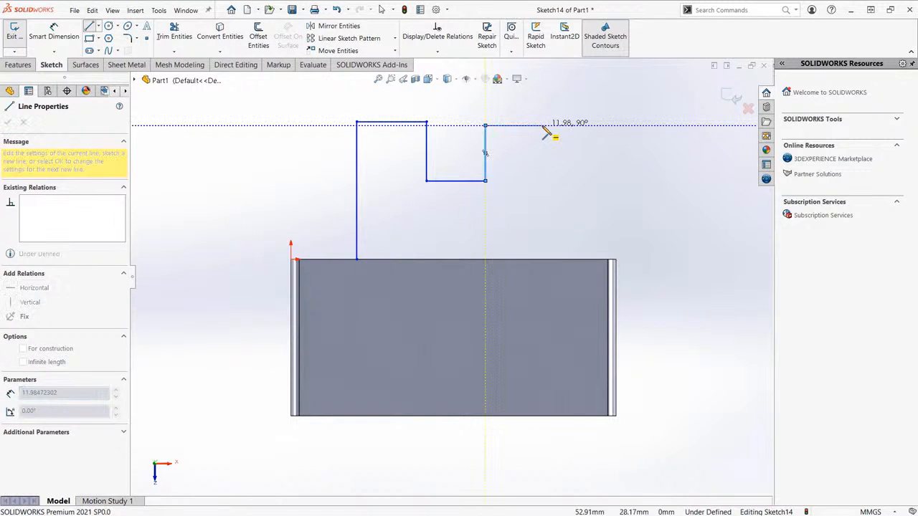
left_click(542, 125)
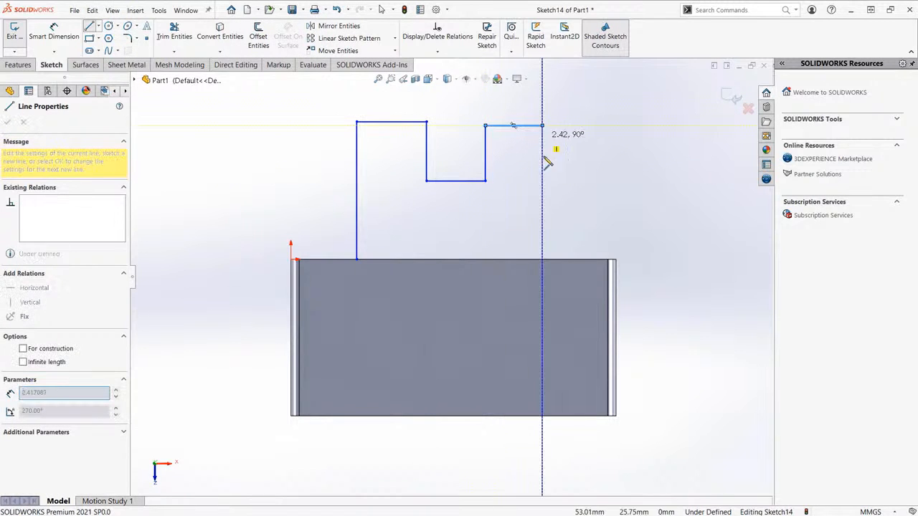
left_click(543, 261)
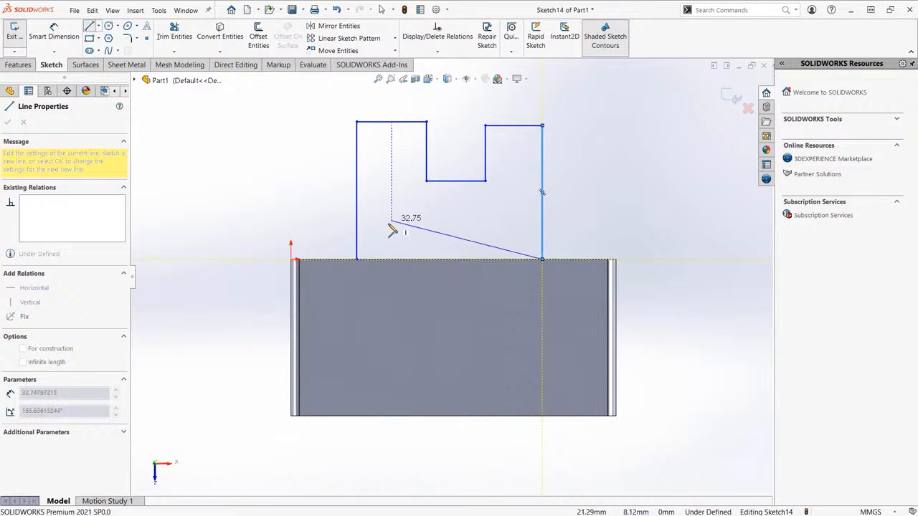
left_click(356, 259)
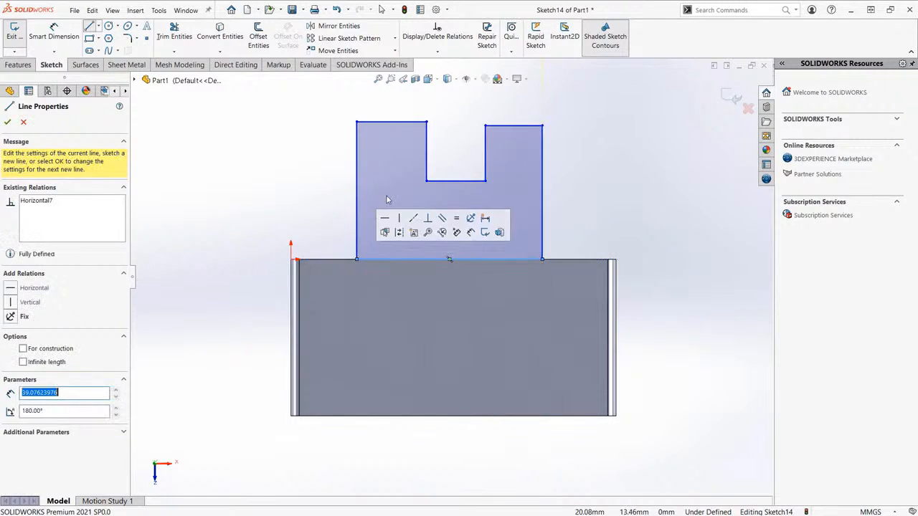
key("Escape")
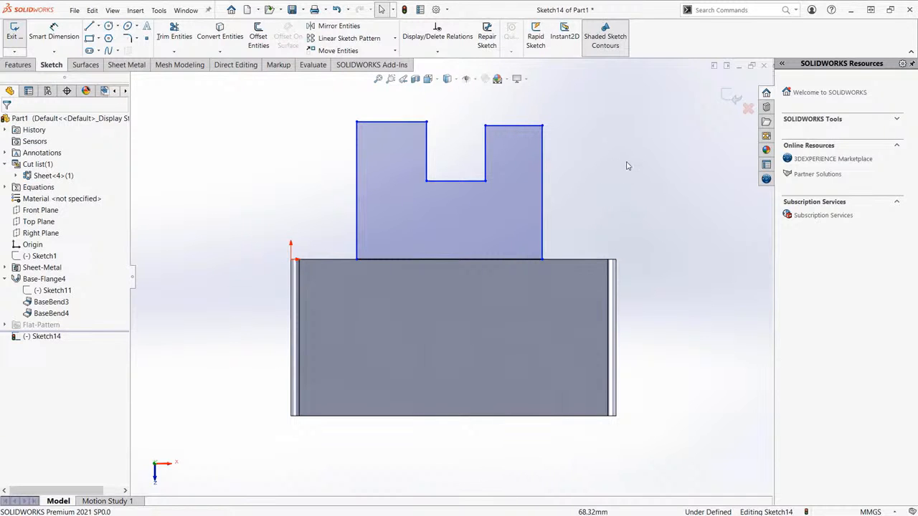
left_click(736, 100)
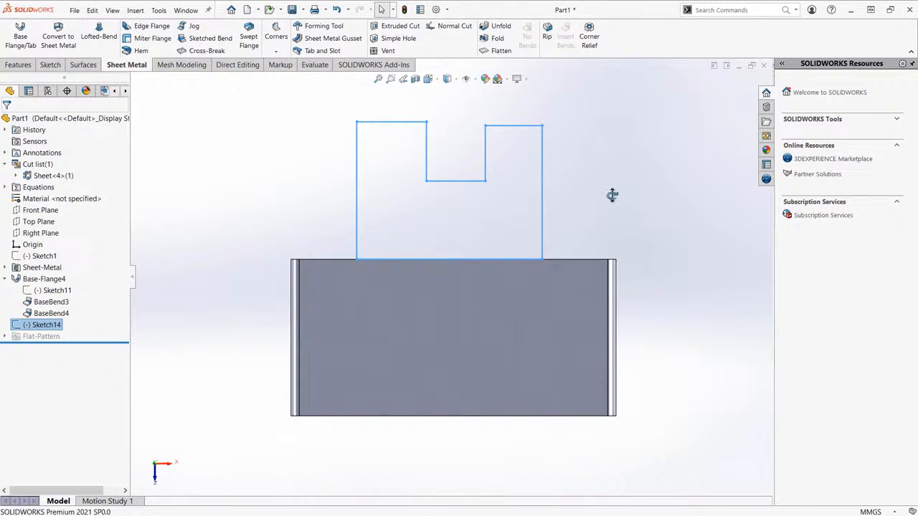
- Create a tab from the U-shaped sketch with the Base Flange/Tab command, merging it with the existing sheet metal body
mouse_move(612, 195)
middle_mouse_down()
mouse_move(610, 184)
mouse_move(455, 109)
middle_mouse_up()
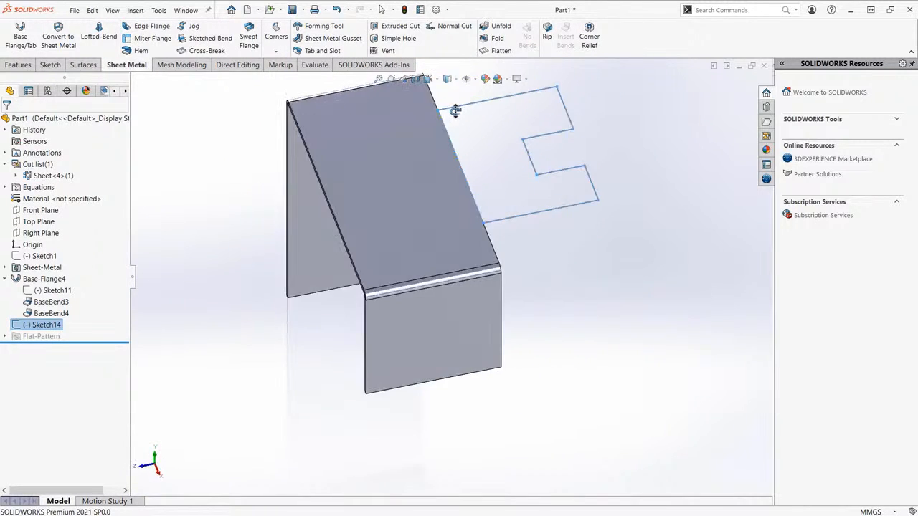
middle_click_drag(472, 152, 406, 159)
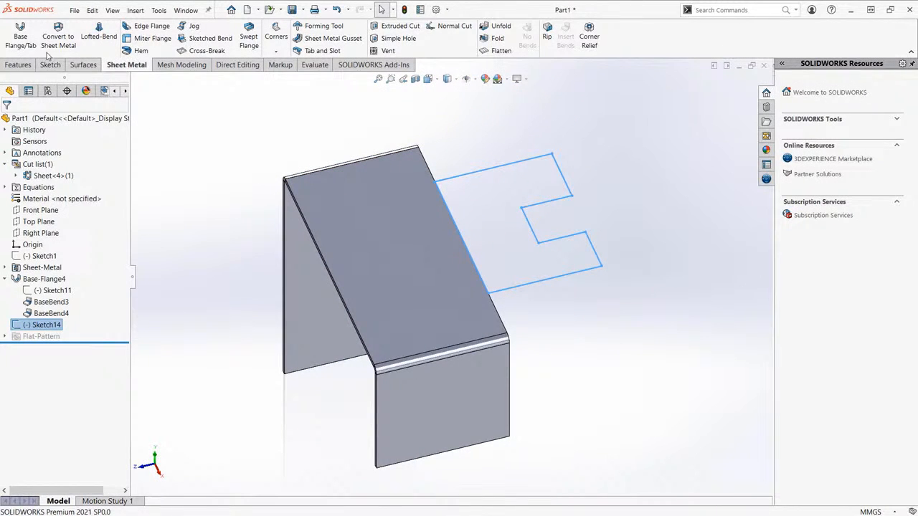
left_click(19, 42)
middle_click_drag(605, 318, 561, 287)
middle_click_drag(575, 328, 547, 314)
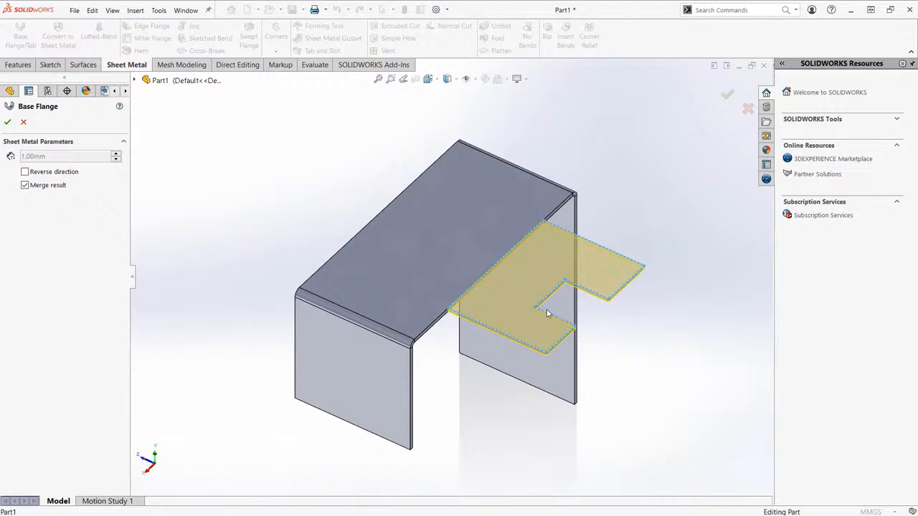
middle_click_drag(565, 335, 583, 257)
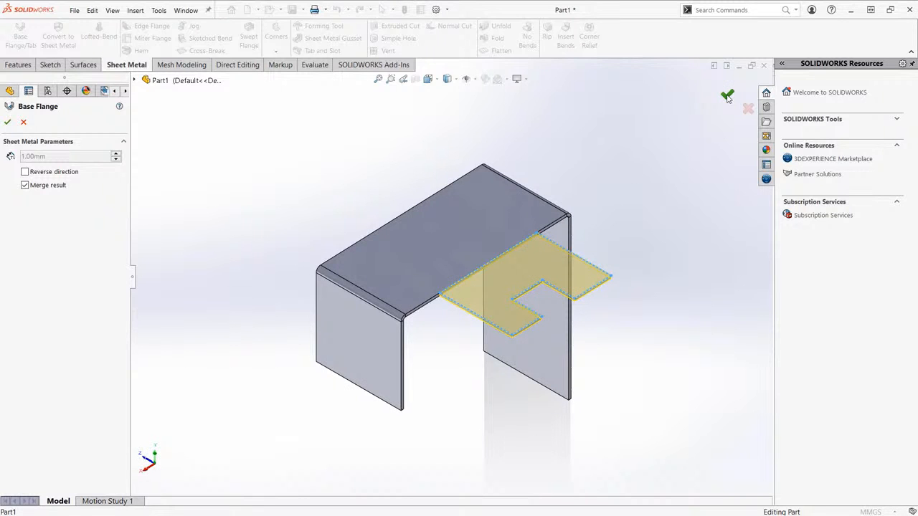
left_click(727, 96)
left_click(629, 259)
- Sketch a closed round-ended outline on the shorter leg's outer face, with straight sides about 19 mm long and a base about 16.5 mm along its vertical edge; exit the sketch
middle_click_drag(607, 272, 590, 279)
scroll(603, 273, "down", 3)
scroll(644, 247, "up", 1)
scroll(649, 249, "up", 2)
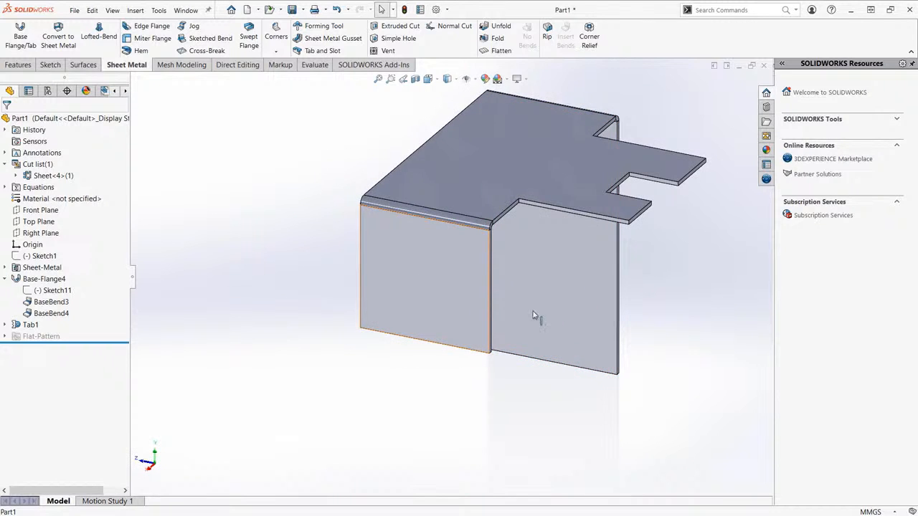
middle_click_drag(534, 316, 434, 304)
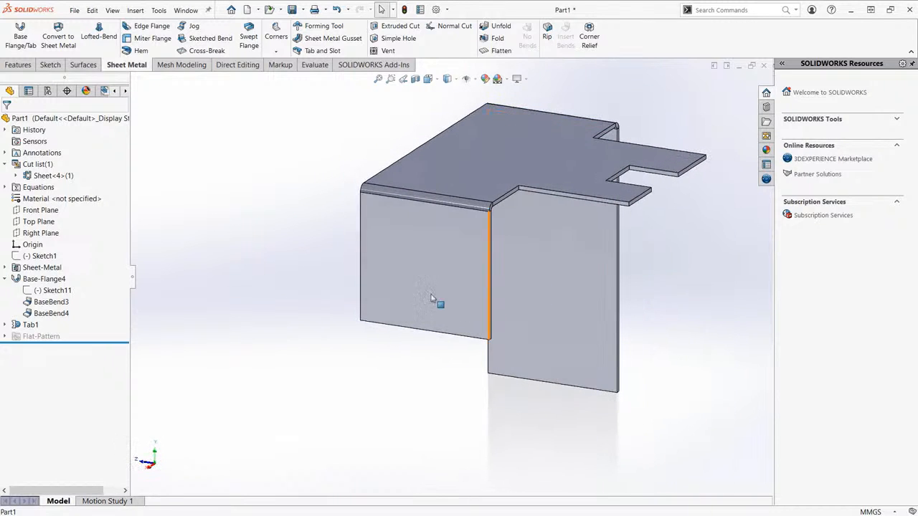
left_click(401, 258)
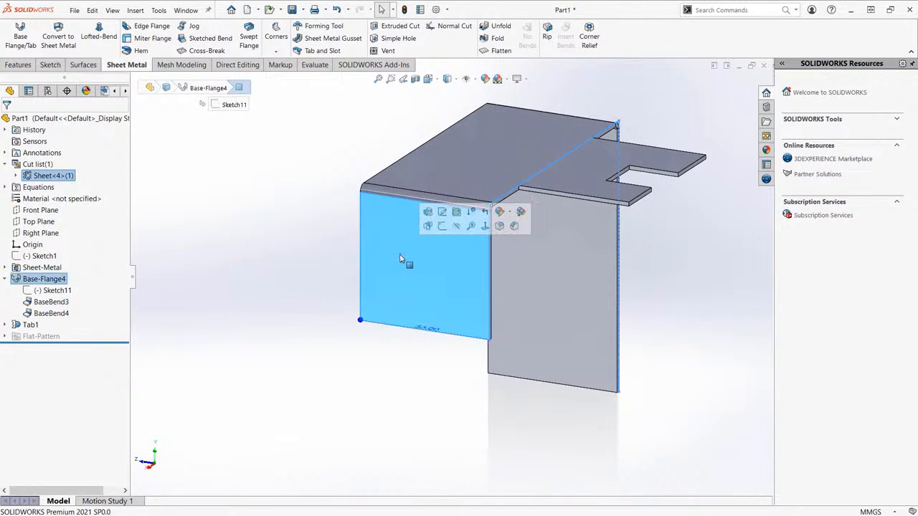
left_click(441, 227)
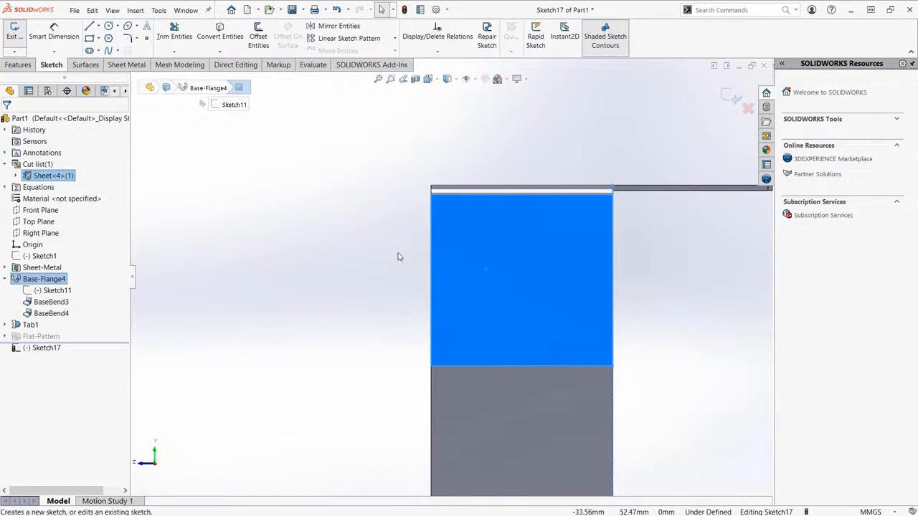
key("l")
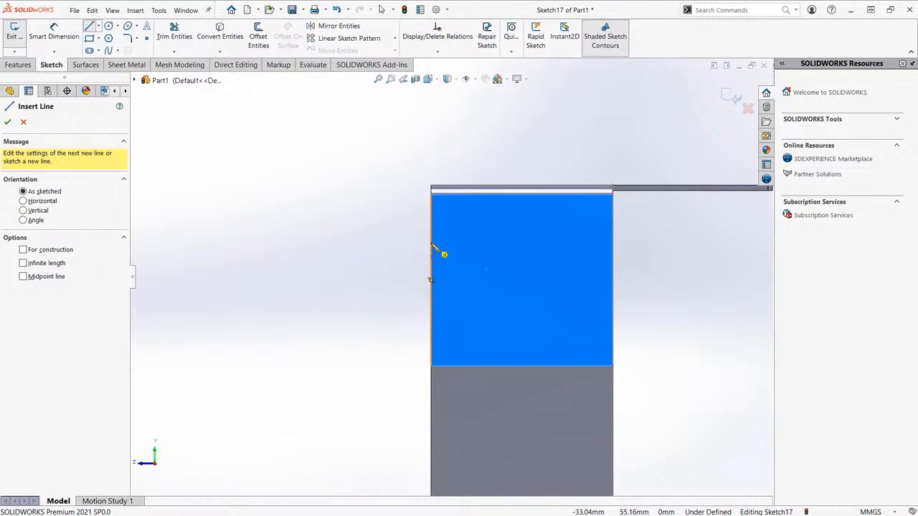
left_click(431, 244)
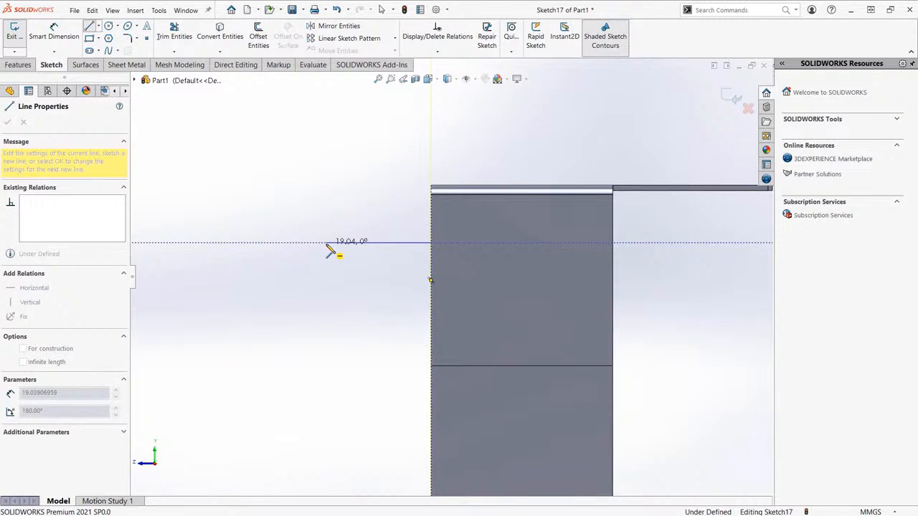
left_click(327, 243)
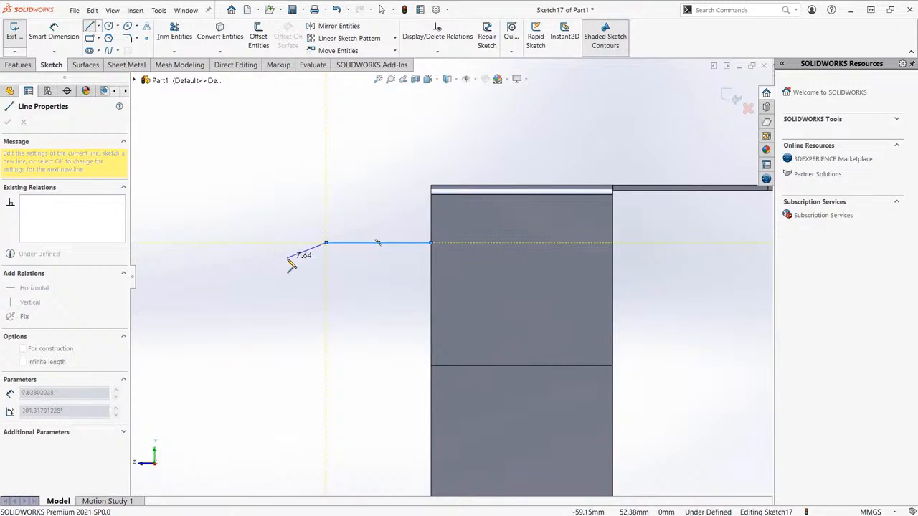
left_click(326, 243)
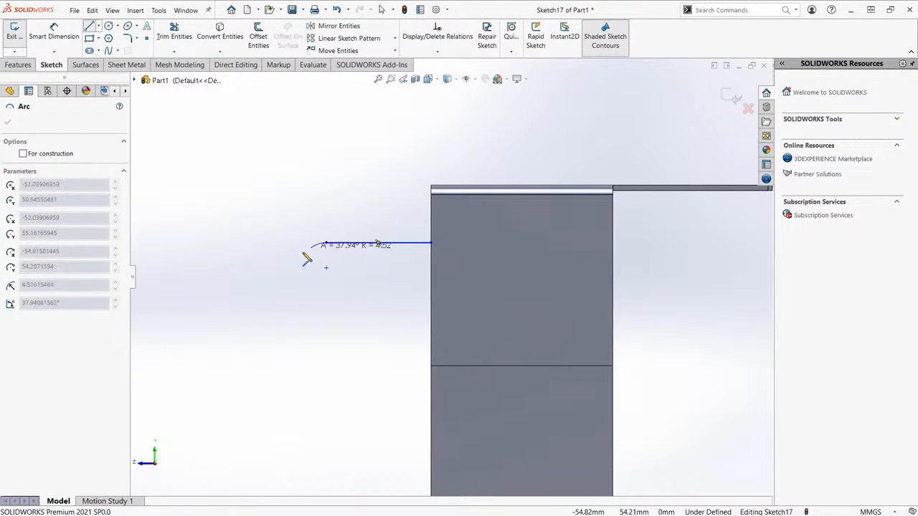
left_click(327, 335)
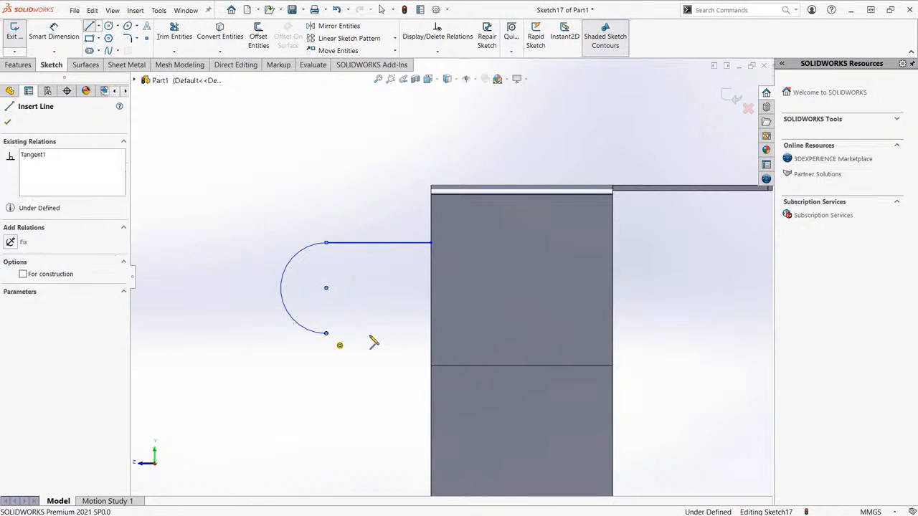
left_click(431, 333)
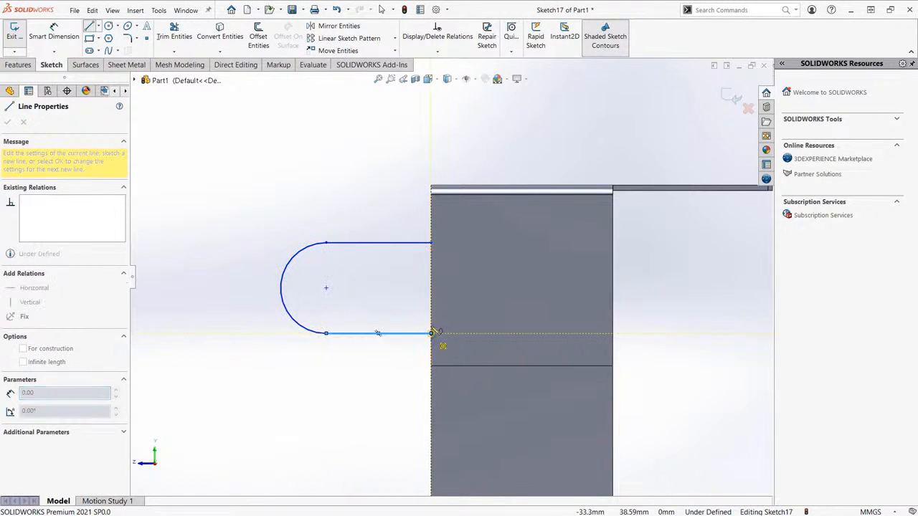
left_click(431, 244)
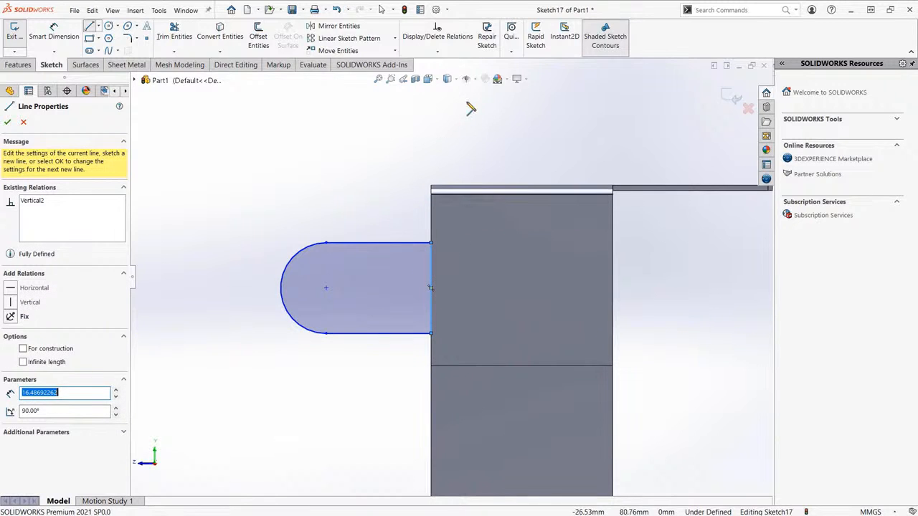
key("Escape")
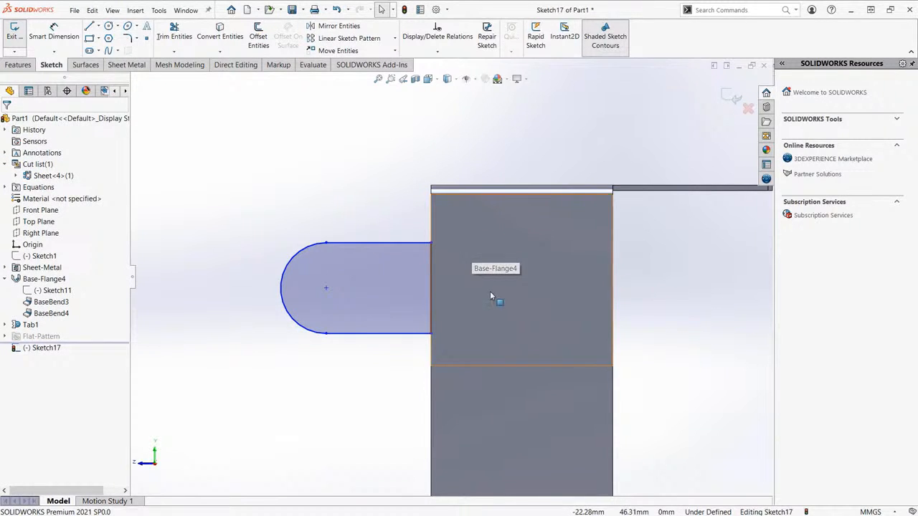
scroll(495, 294, "down", 3)
scroll(502, 258, "up", 3)
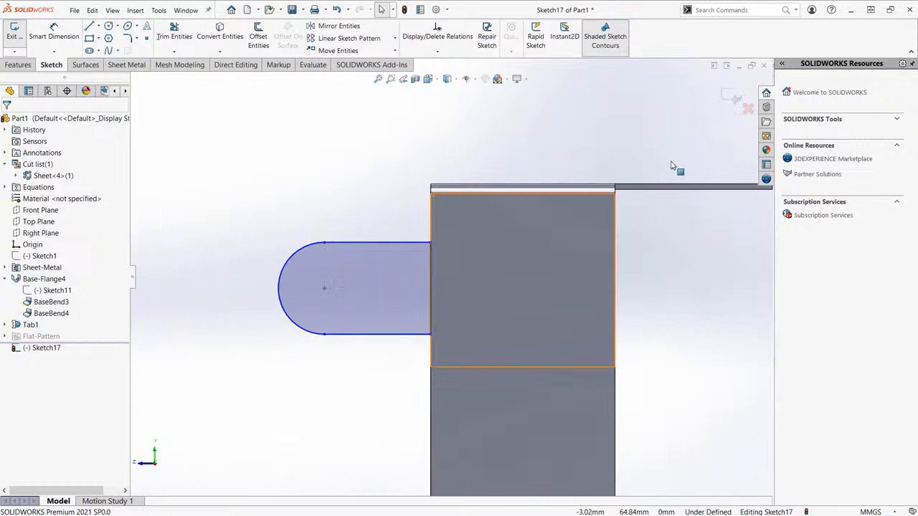
left_click(733, 99)
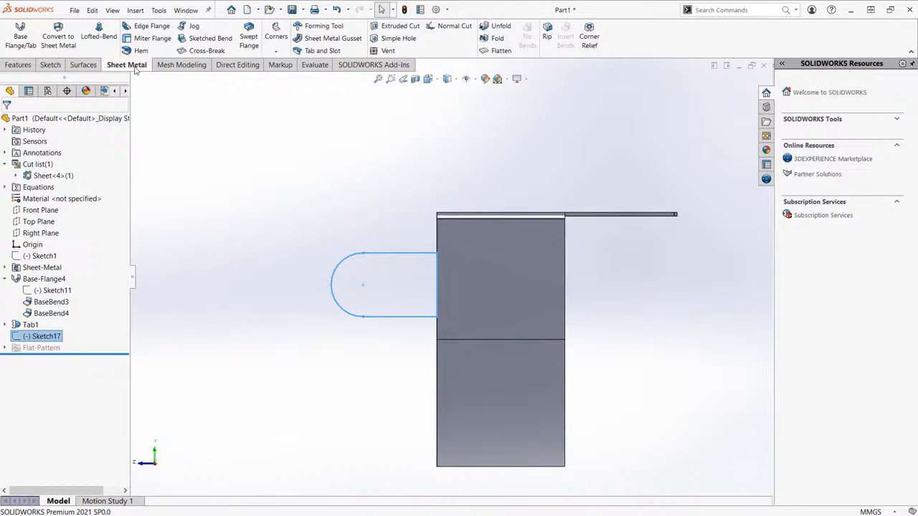
- Create a tab from the round-ended sketch with the Base Flange/Tab command, merging it with the existing sheet metal body
left_click(21, 38)
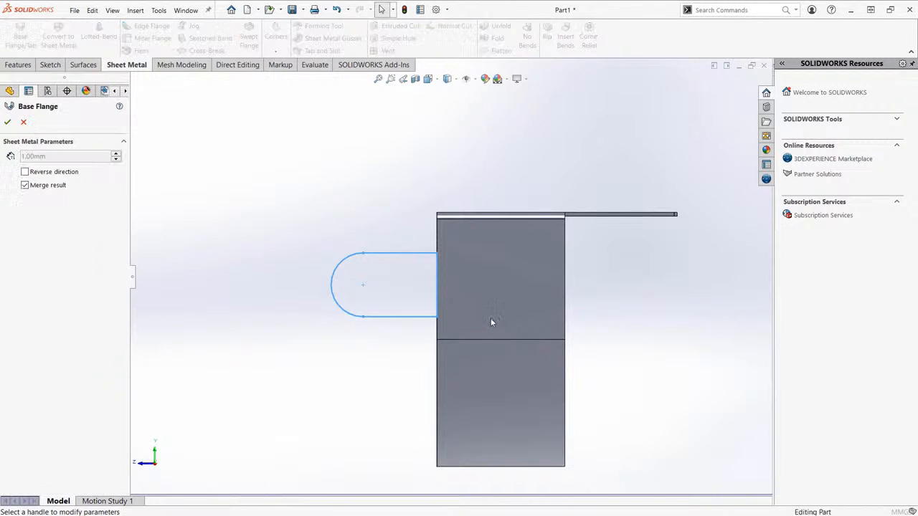
middle_click_drag(482, 286, 595, 227)
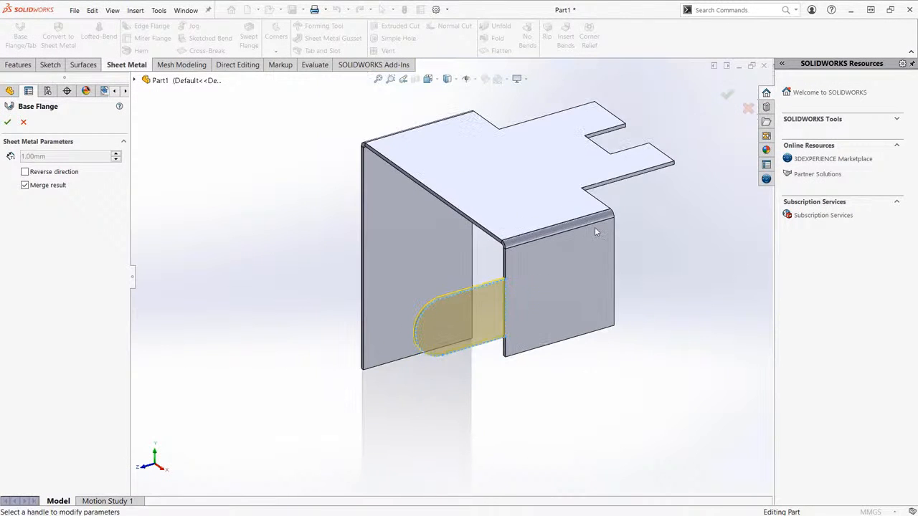
left_click(728, 95)
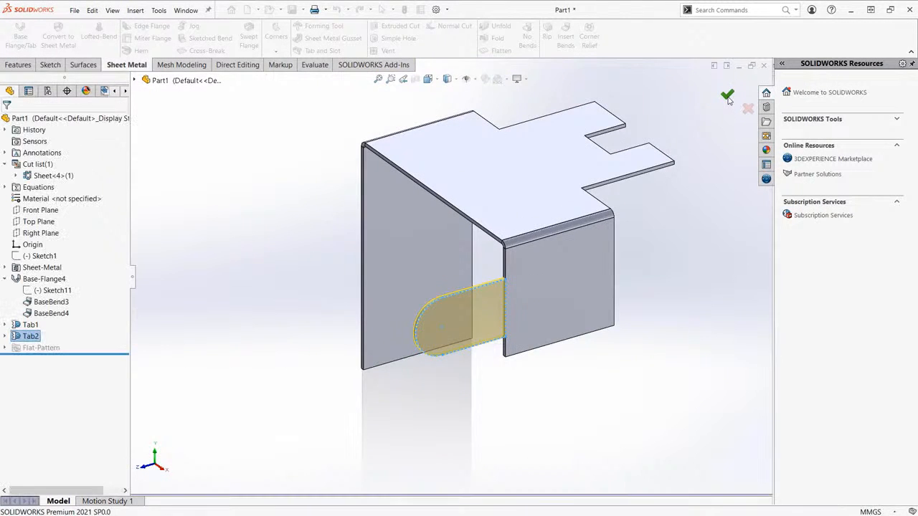
scroll(557, 287, "down", 3)
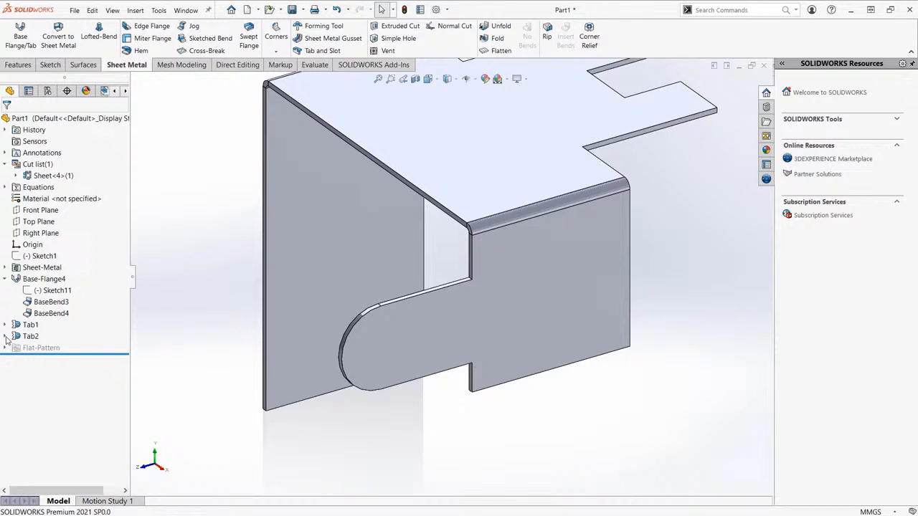
- Edit the round-ended tab's sketch to move its upper corner up along the leg's edge to Y about 59.3 mm; exit the sketch
left_click(6, 337)
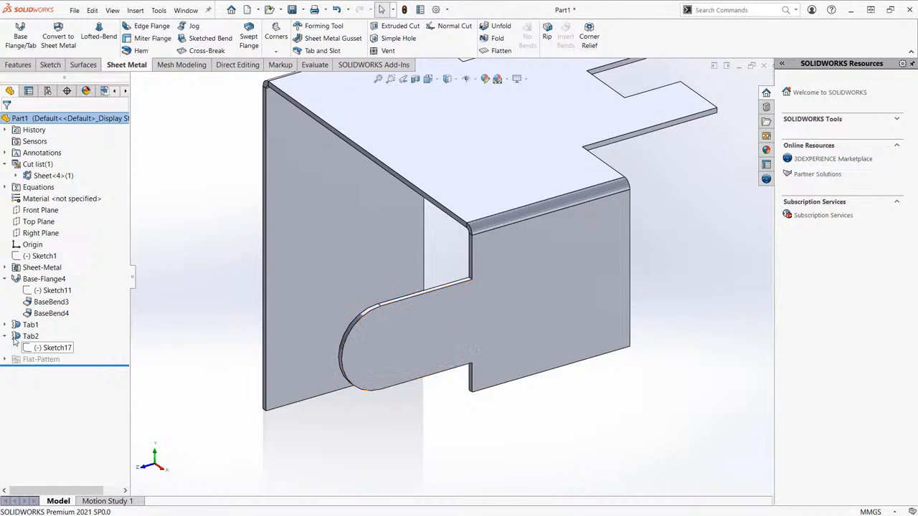
left_click(27, 350)
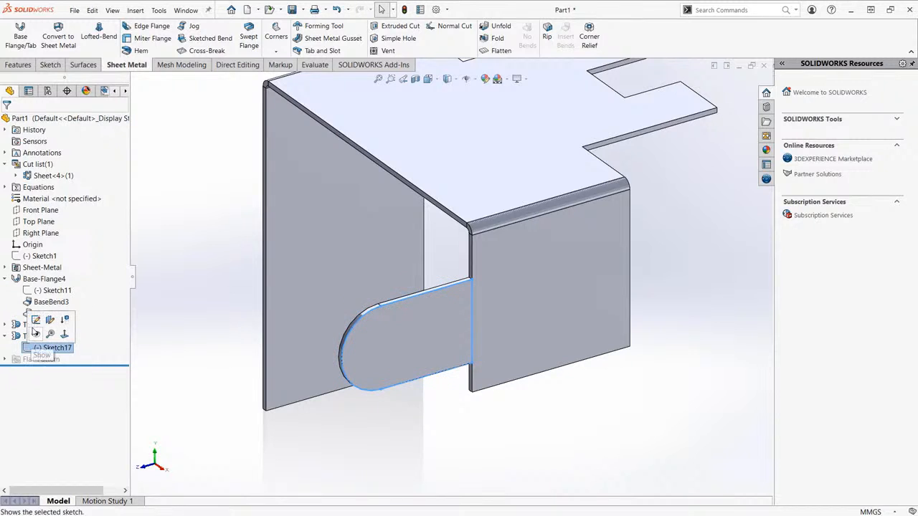
left_click(36, 320)
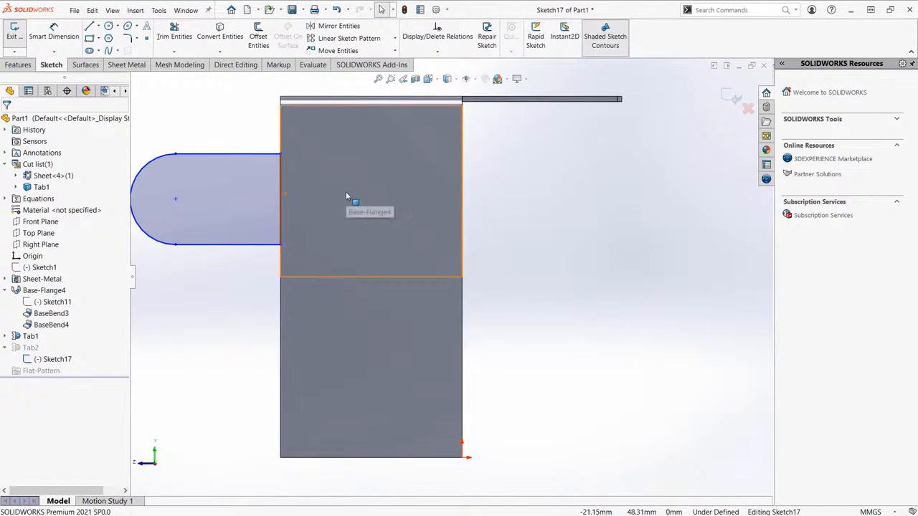
scroll(430, 260, "down", 4)
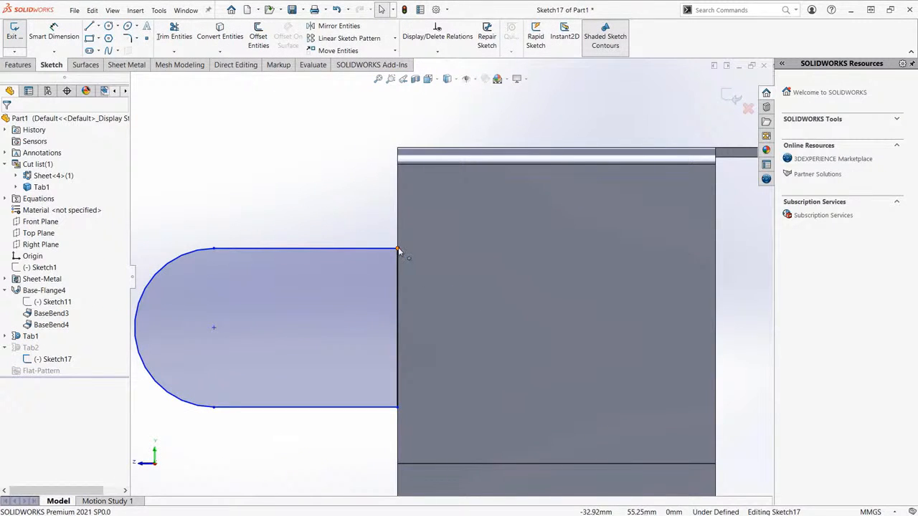
mouse_move(398, 251)
left_mouse_down()
mouse_move(399, 137)
mouse_move(400, 209)
left_mouse_up()
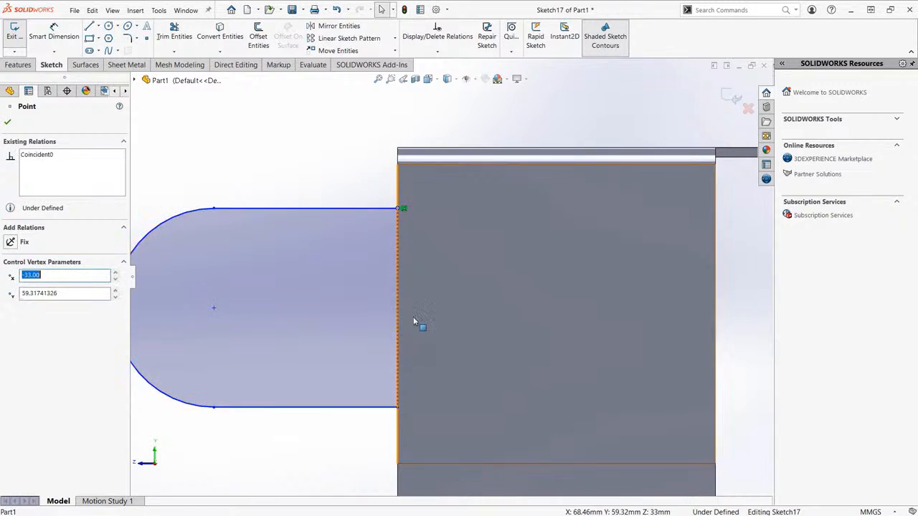
scroll(414, 317, "up", 2)
middle_click_drag(439, 359, 475, 398)
scroll(415, 228, "down", 4)
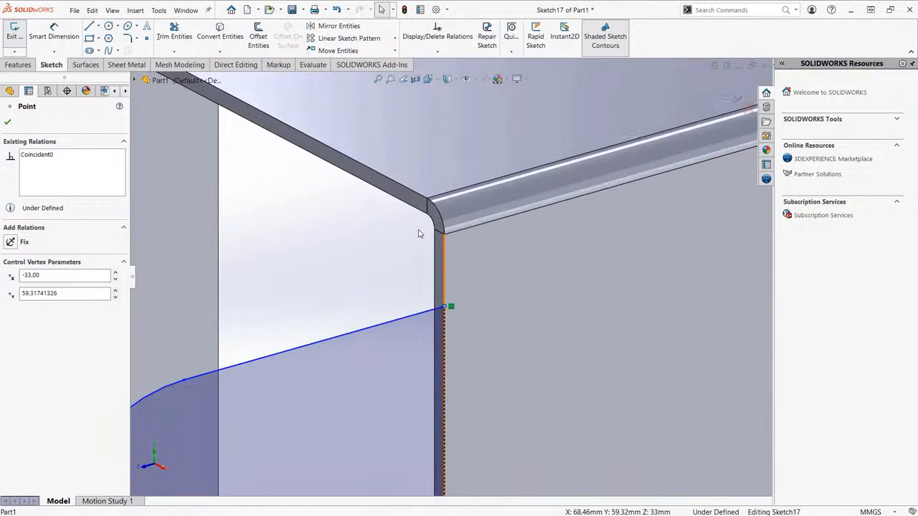
scroll(455, 279, "up", 2)
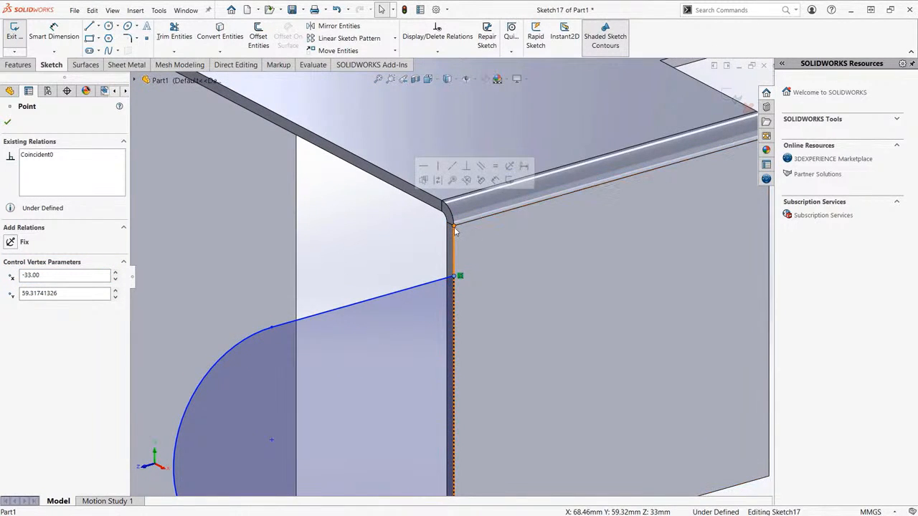
scroll(465, 296, "up", 2)
scroll(459, 293, "up", 1)
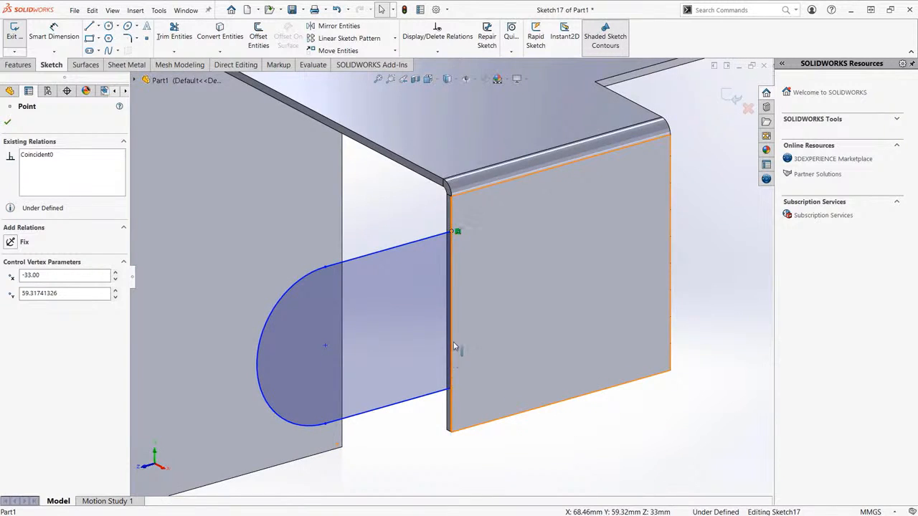
scroll(440, 290, "up", 2)
left_click(731, 97)
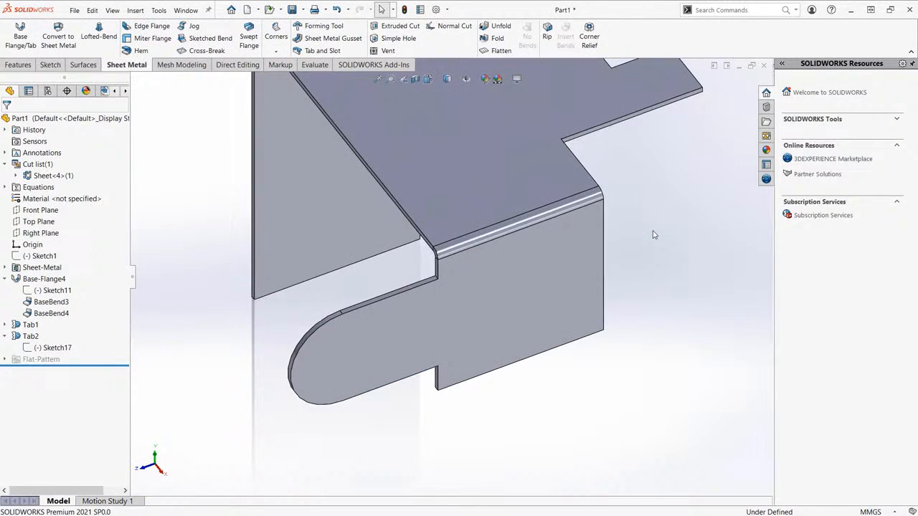
- Start a sketch on the rounded tab's outer face and draw a horizontal straight slot about 22 mm between centres, reaching from the tab into the leg
scroll(643, 238, "up", 3)
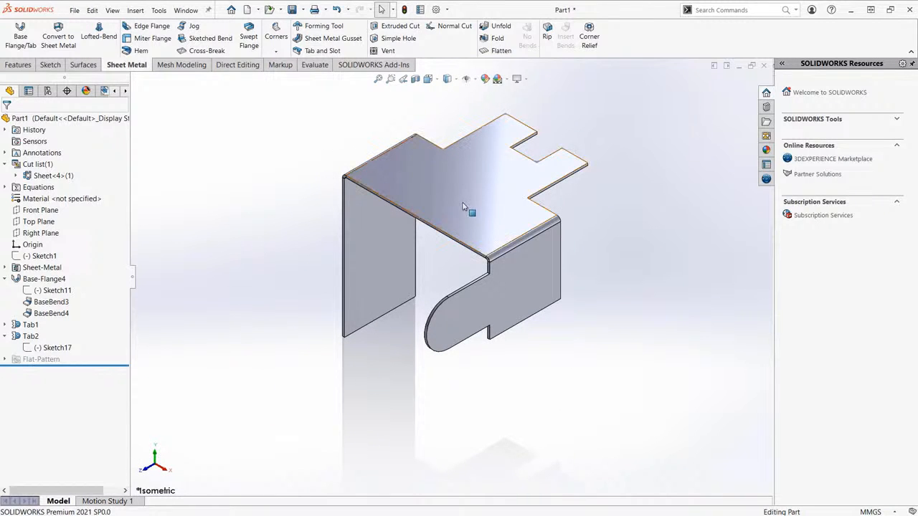
scroll(464, 204, "down", 2)
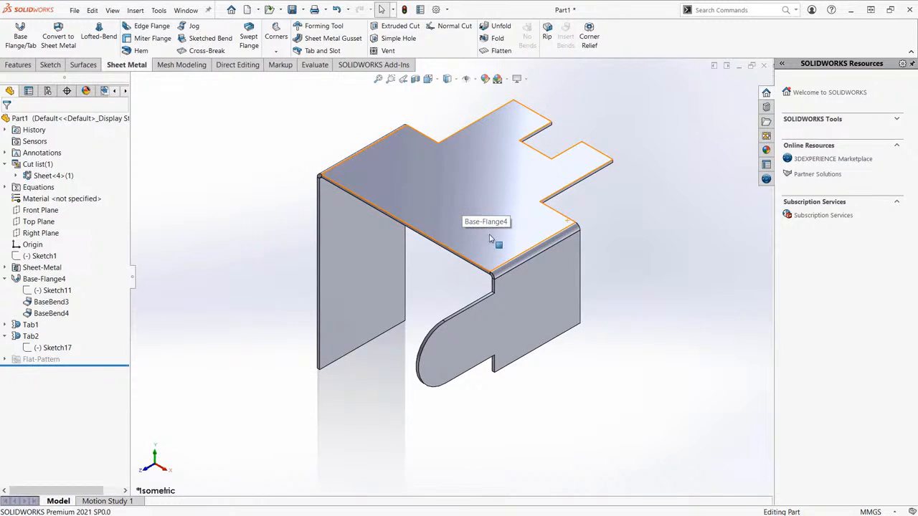
left_click(530, 306)
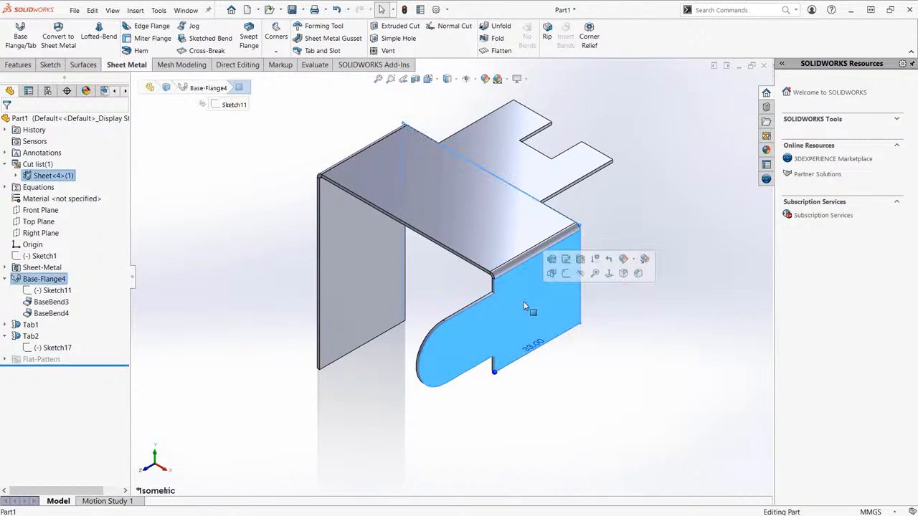
left_click(566, 273)
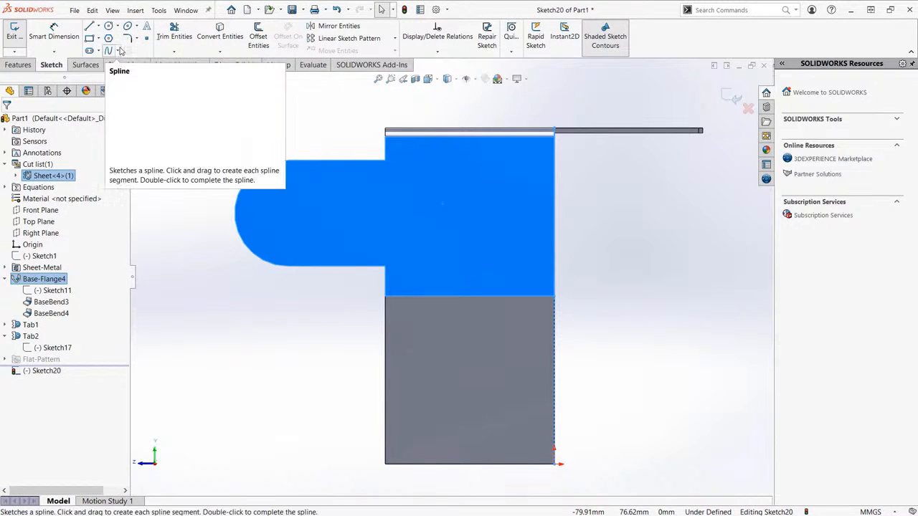
left_click(98, 38)
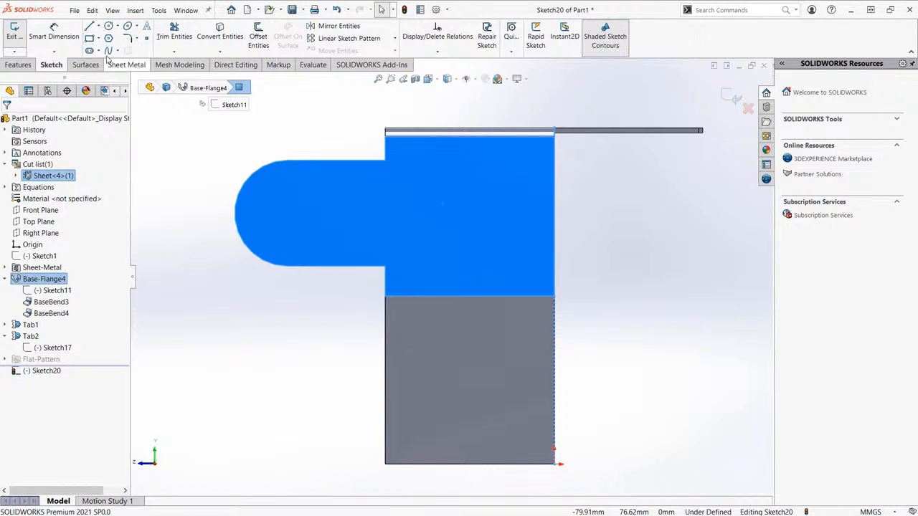
left_click(98, 50)
left_click(115, 64)
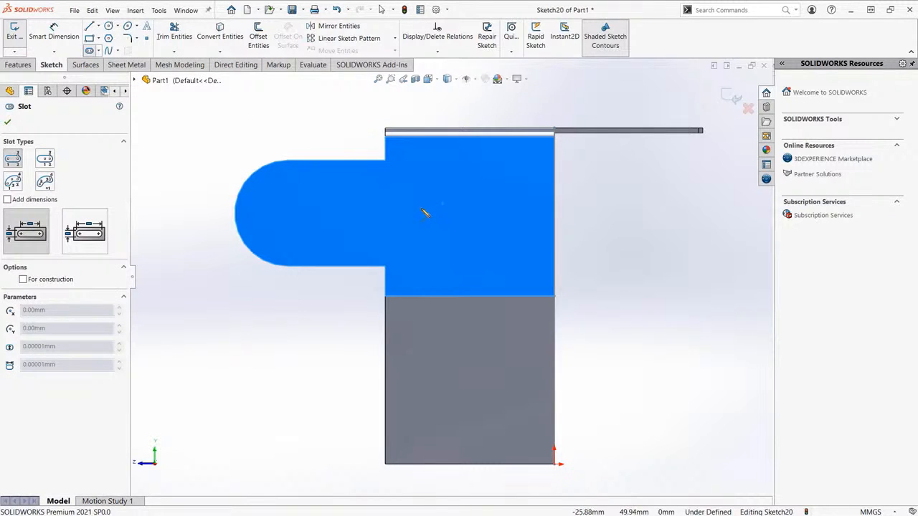
left_click(423, 208)
left_click(307, 208)
left_click(322, 219)
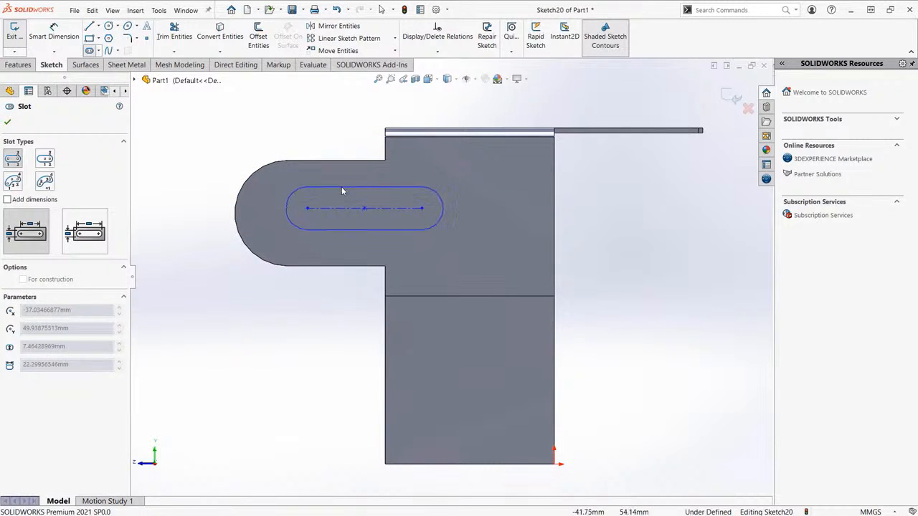
left_click(345, 184)
key("Escape")
middle_click_drag(272, 149, 307, 156, "ctrl")
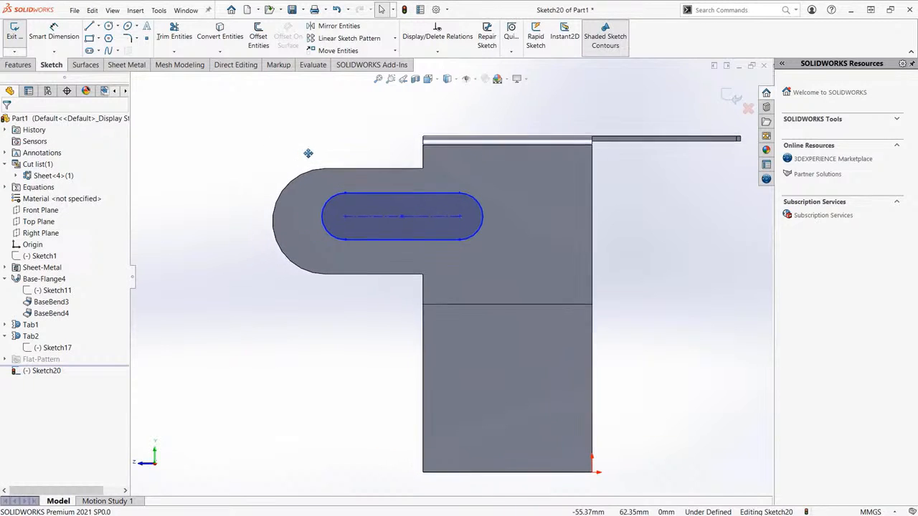
- Make the slot's outer end arc concentric with the tab's rounded edge and exit the sketch
left_click(325, 205)
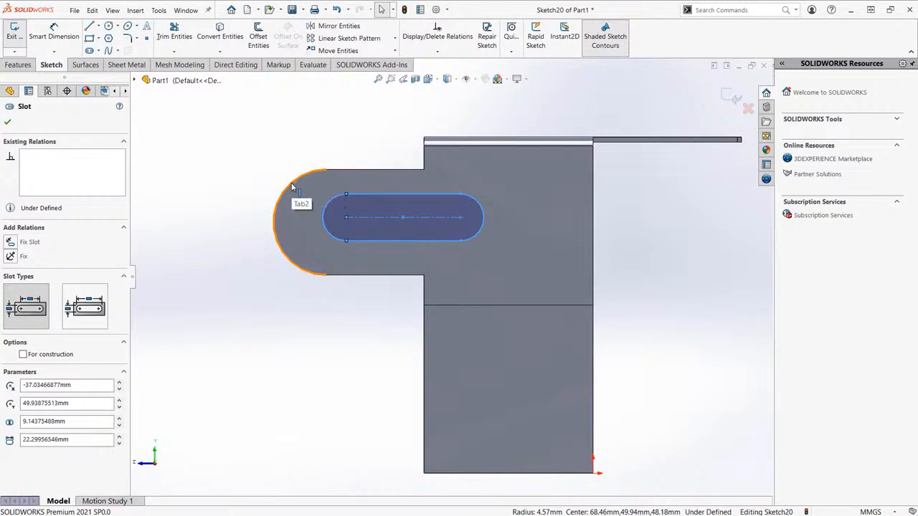
left_click(295, 184, "ctrl")
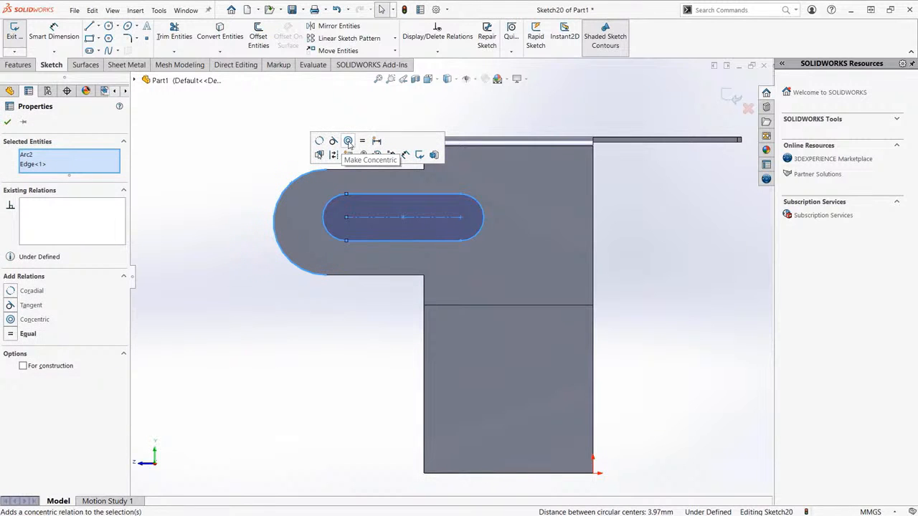
left_click(348, 140)
left_click(319, 122)
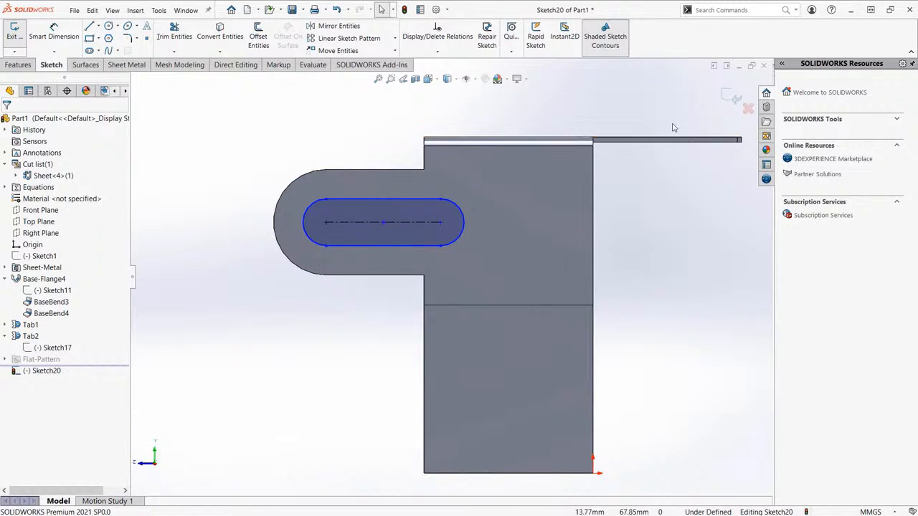
left_click(730, 96)
- Start a blind extruded cut from the slot sketch and extend its depth to 84 mm, past the opposite leg
mouse_move(550, 241)
middle_mouse_down()
mouse_move(581, 267)
mouse_move(420, 268)
middle_mouse_up()
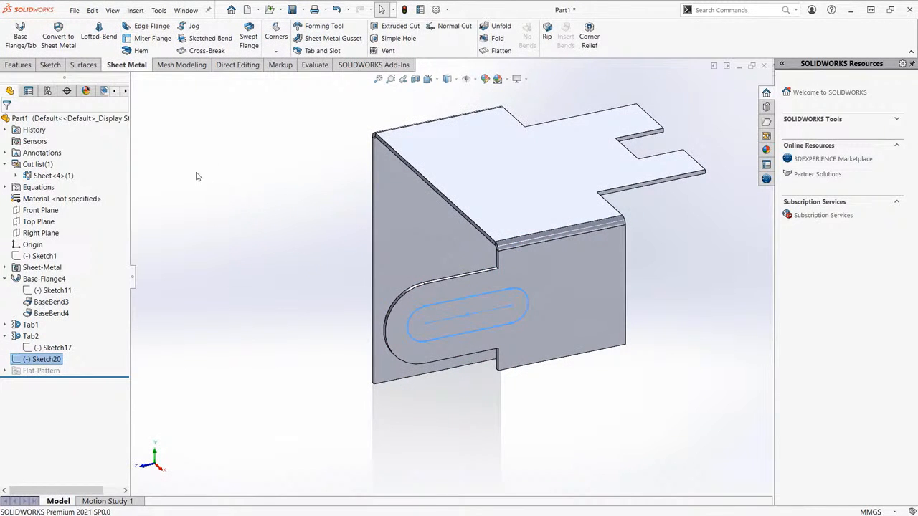
left_click(19, 66)
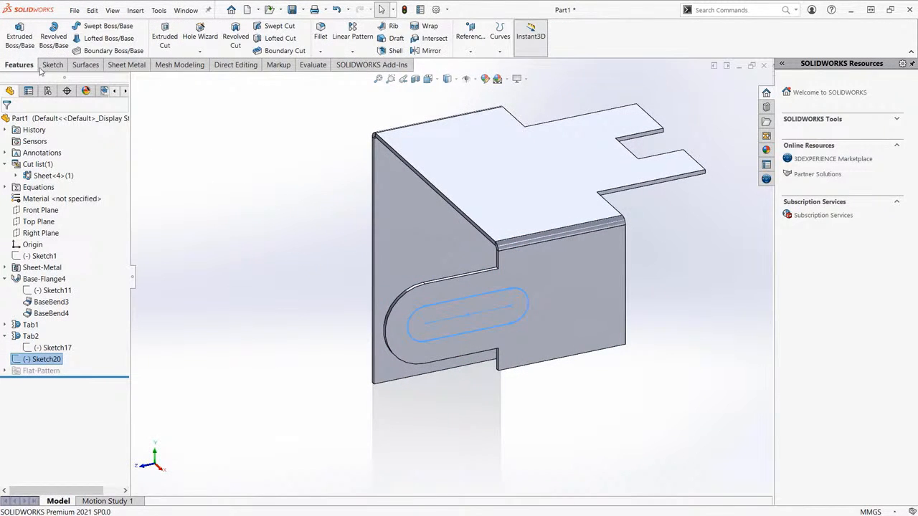
left_click(166, 43)
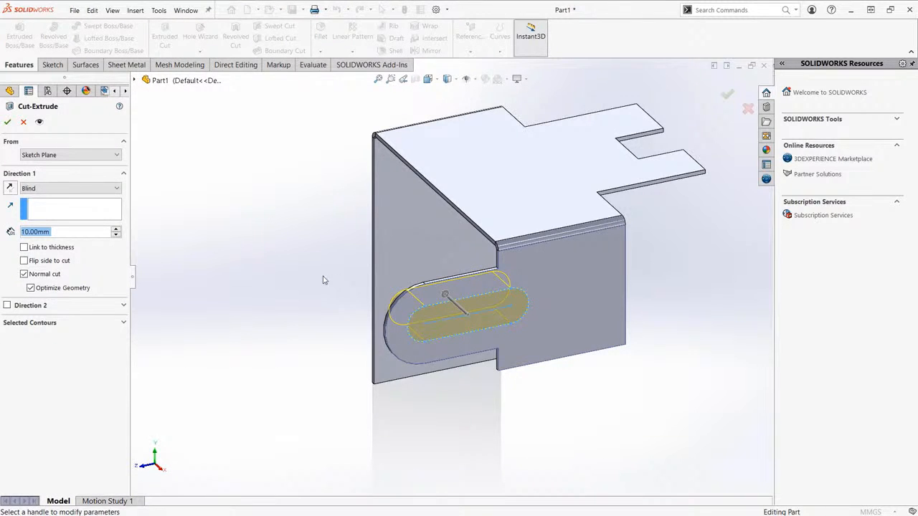
mouse_move(323, 279)
middle_mouse_down()
mouse_move(389, 268)
mouse_move(330, 285)
middle_mouse_up()
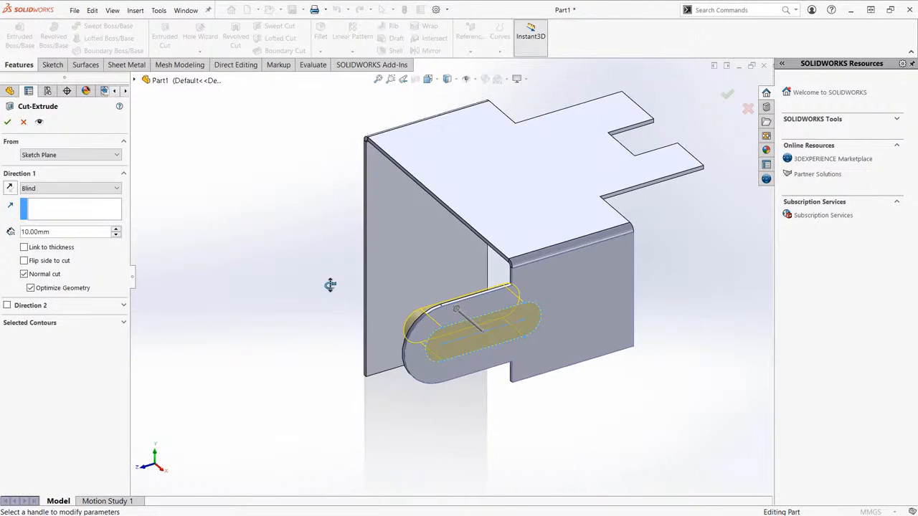
middle_click_drag(457, 331, 641, 281)
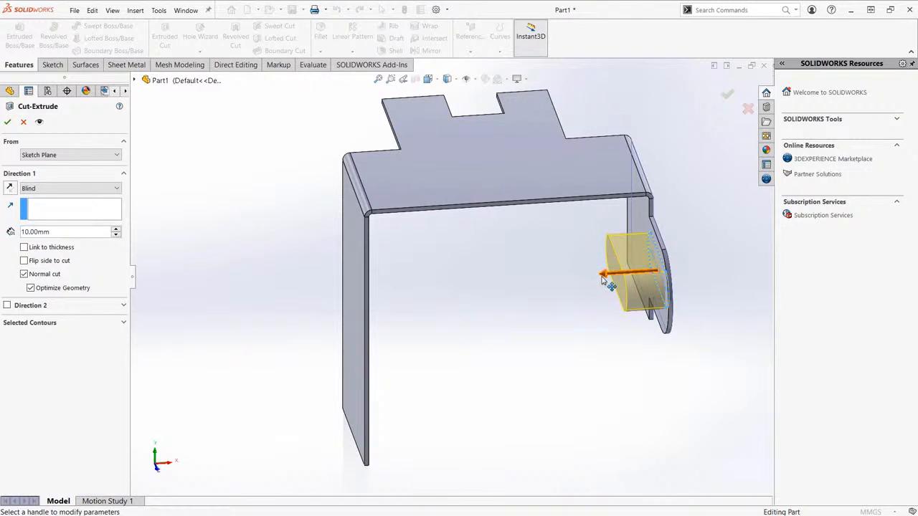
left_click_drag(602, 278, 291, 294)
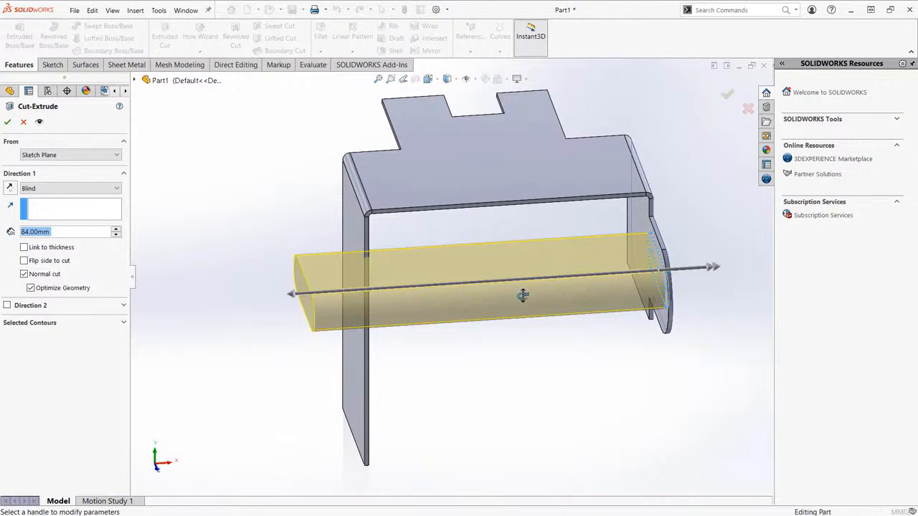
middle_click_drag(525, 295, 383, 287)
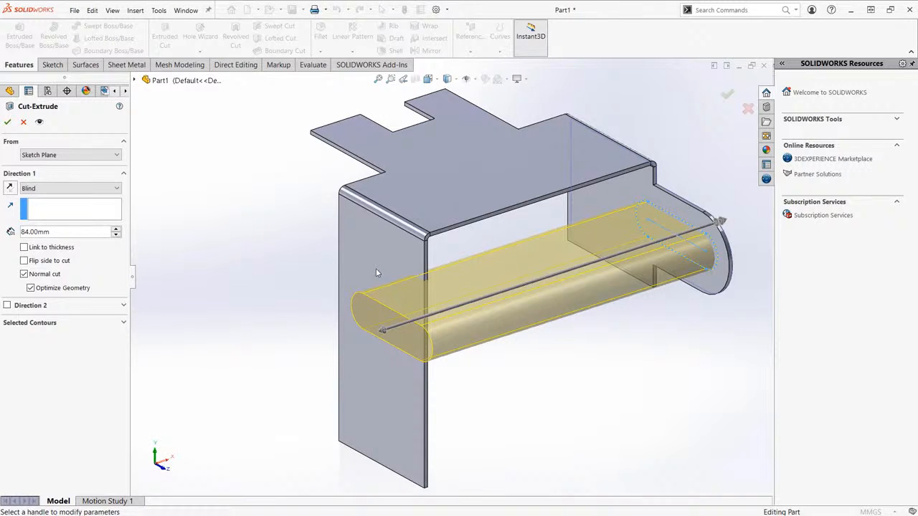
- Link the slot cut's depth to the sheet thickness and complete the cut
left_click(25, 248)
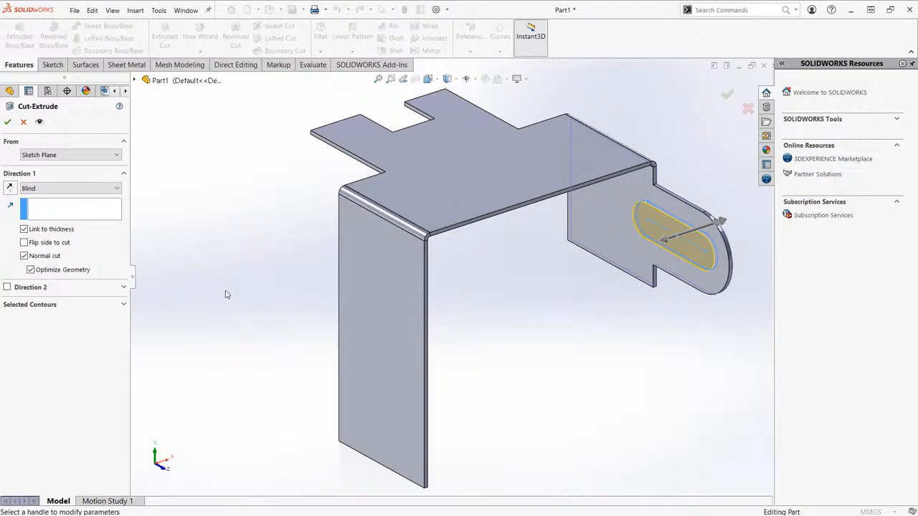
left_click(728, 96)
middle_click_drag(728, 96, 651, 328)
left_click(634, 282)
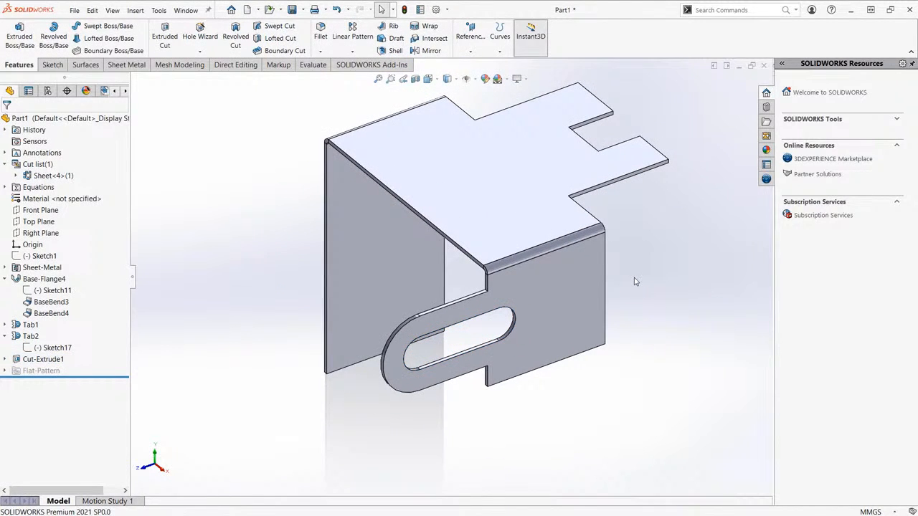
- Start an edge flange on the longer leg's bottom edge, pointing outward from the part with a length of 12 mm
key("ctrl+7")
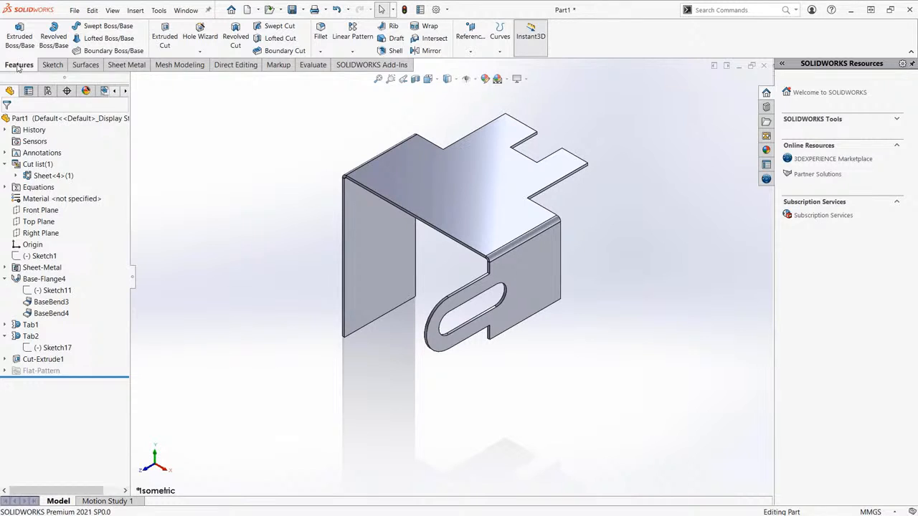
left_click(123, 67)
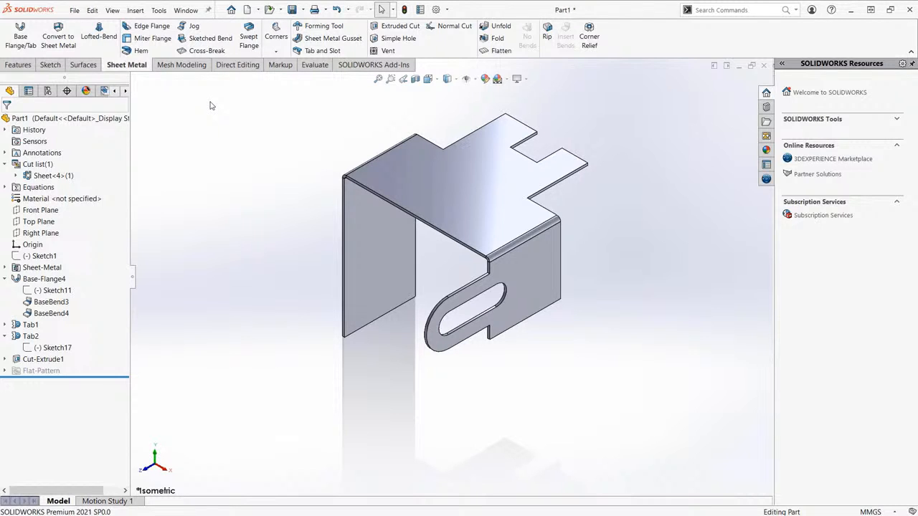
left_click(152, 29)
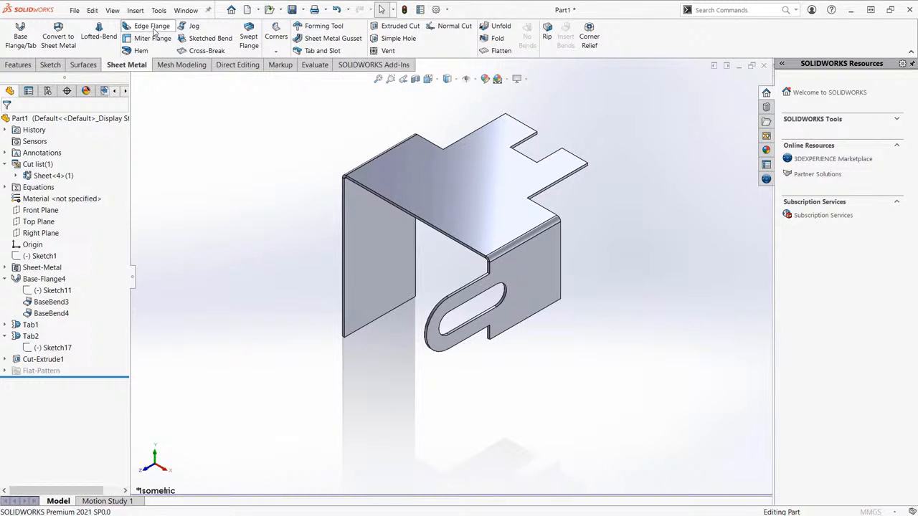
middle_click_drag(350, 241, 493, 198)
scroll(432, 350, "down", 4)
scroll(431, 350, "up", 4)
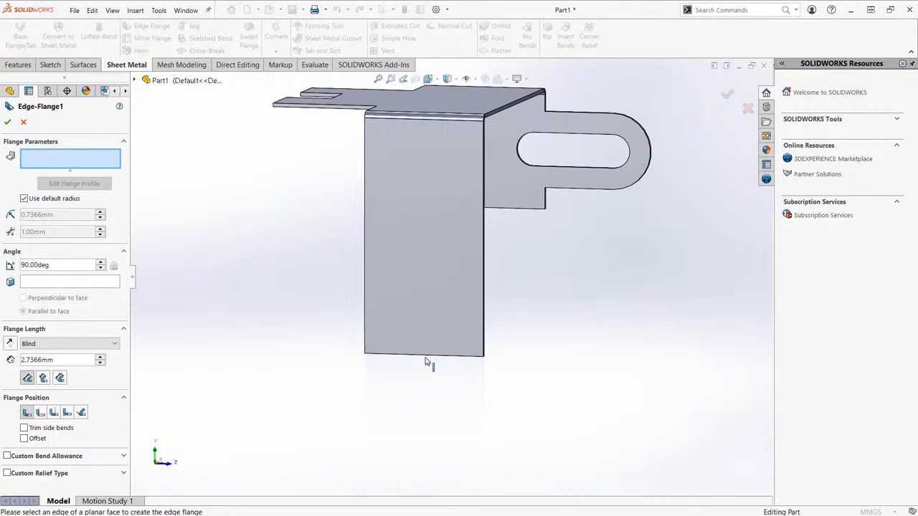
left_click(426, 355)
middle_click_drag(432, 363, 340, 359)
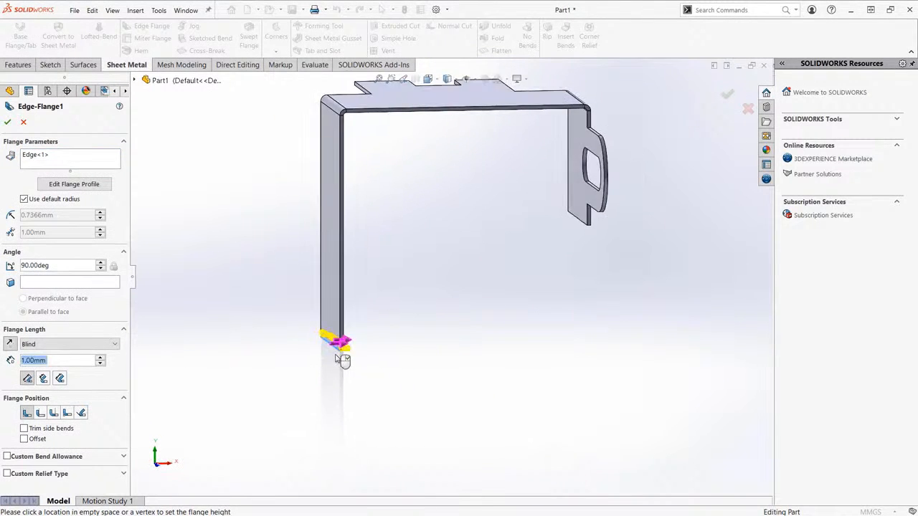
scroll(420, 334, "down", 5)
middle_click_drag(510, 312, 604, 350, "ctrl")
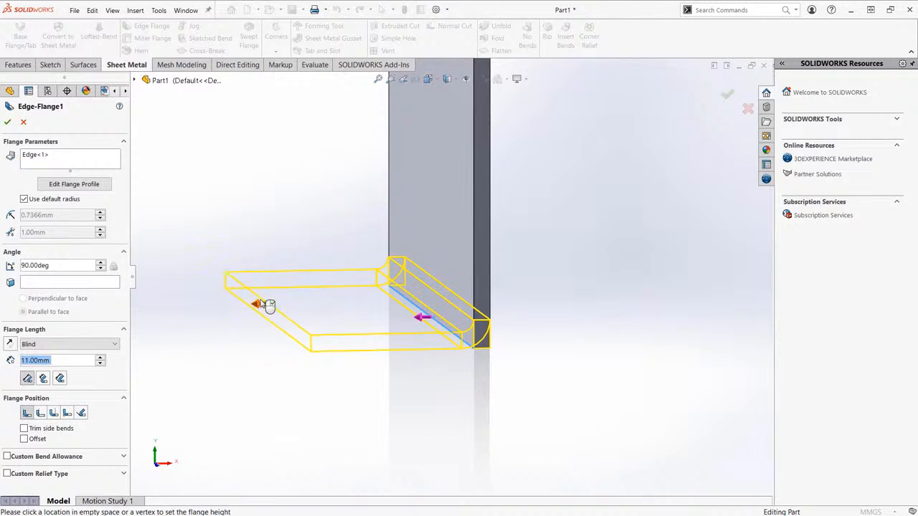
left_click(244, 305)
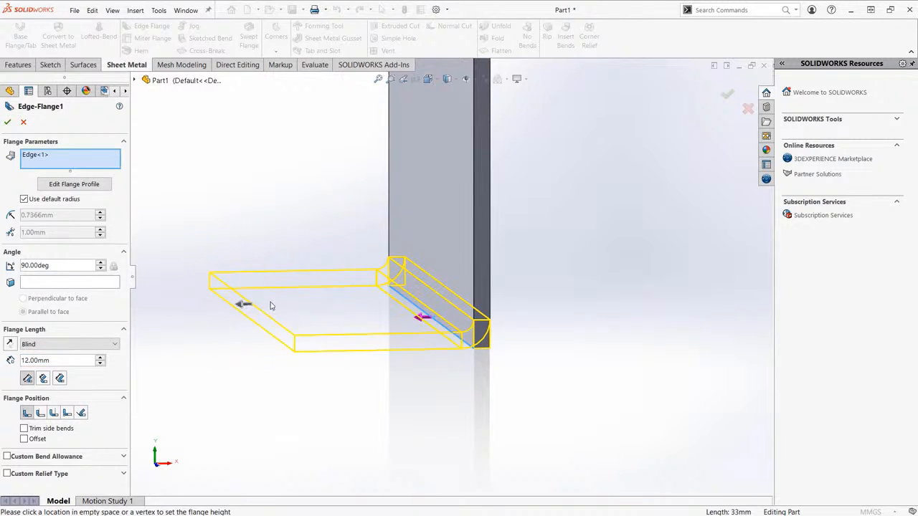
middle_click_drag(283, 305, 386, 290, "ctrl")
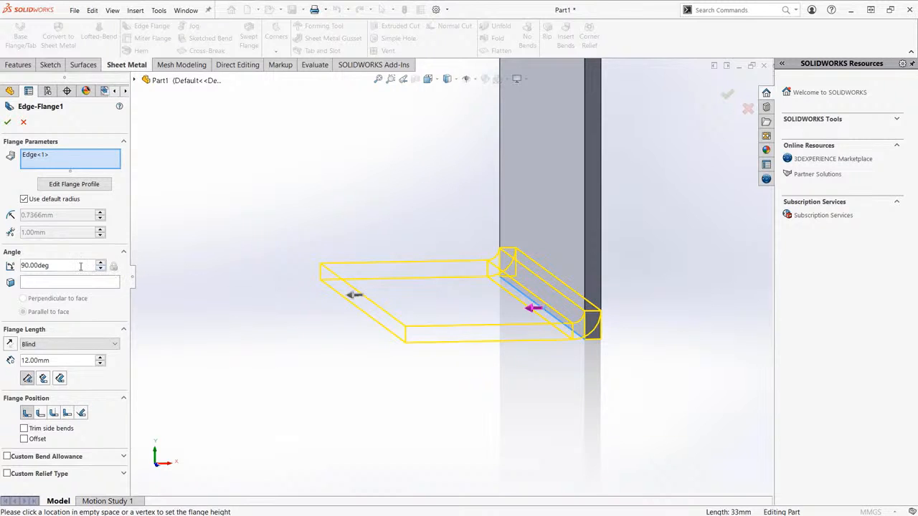
- Reduce the edge flange's angle step by step to 71 degrees
double_click(22, 265)
left_click_drag(101, 265, 101, 271)
left_click(101, 270)
left_click(100, 270)
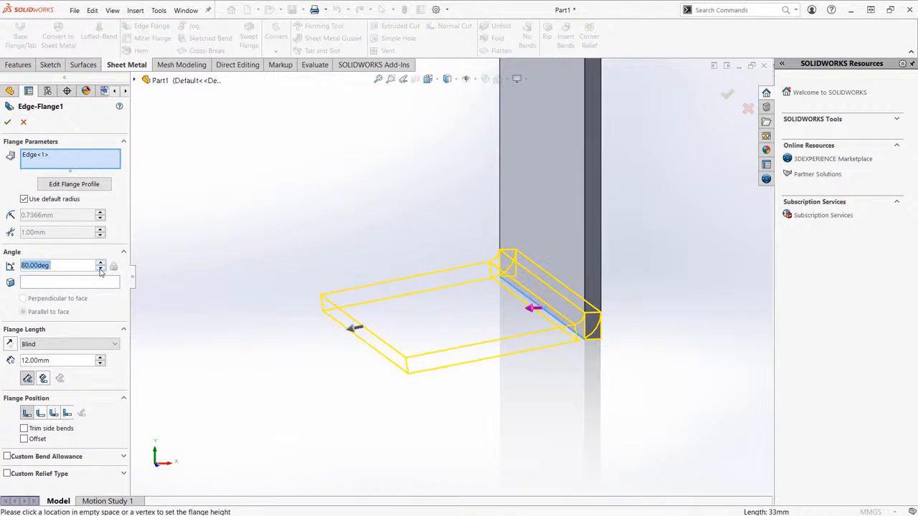
left_click(100, 270)
left_click(101, 270)
left_click(101, 270)
left_click(101, 269)
left_click(101, 270)
left_click(101, 270)
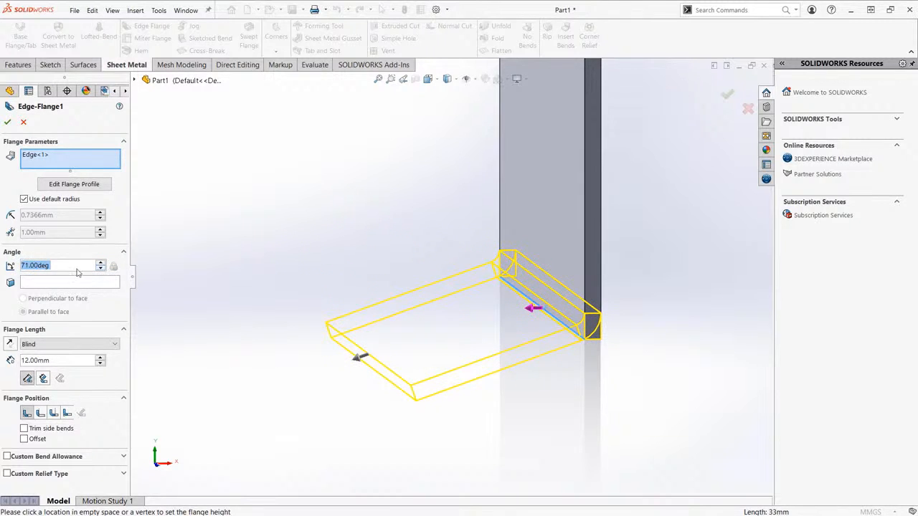
- Set the edge flange's angle back to 90 degrees
left_click_drag(72, 266, 17, 263)
type("90")
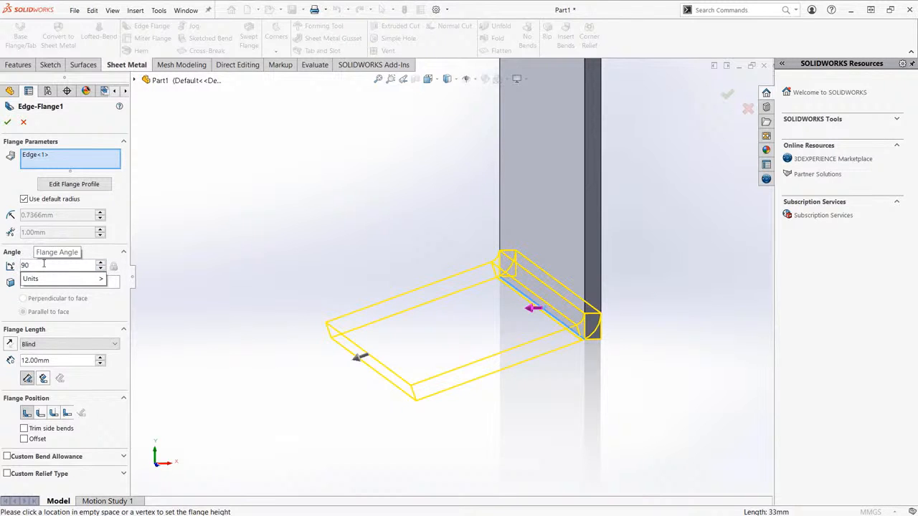
key("Return")
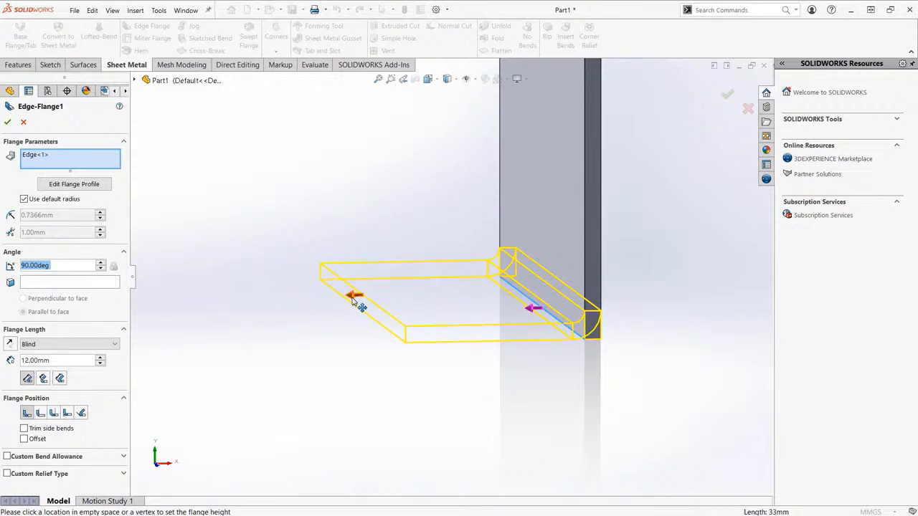
- Try a length of 5 mm for the edge flange and change it to 10 mm
left_click(69, 362)
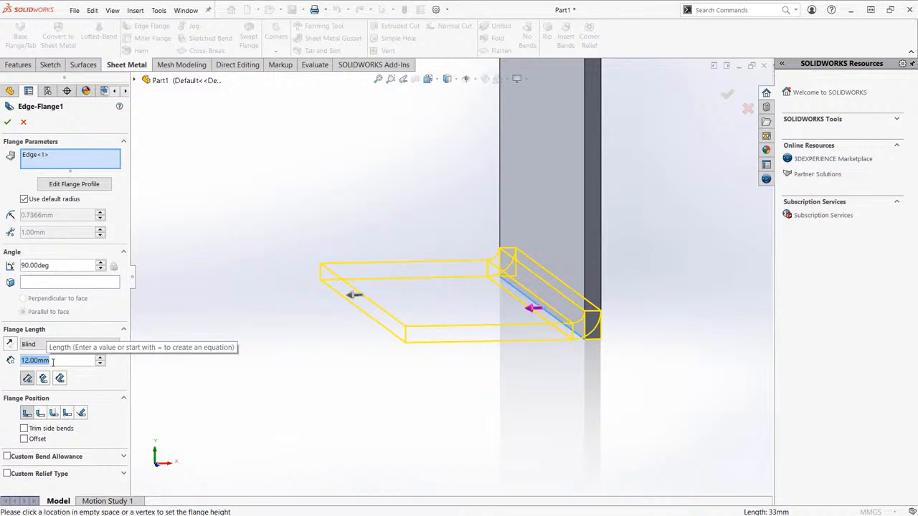
type("5")
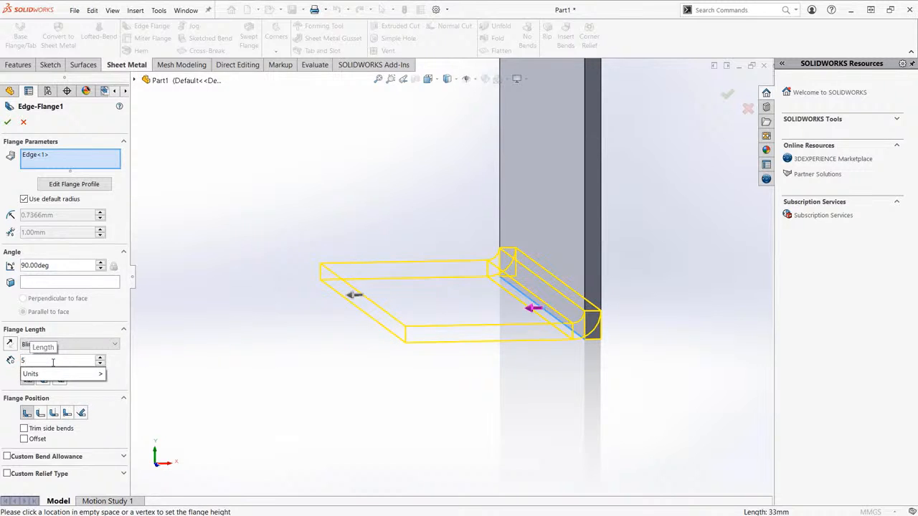
key("Return")
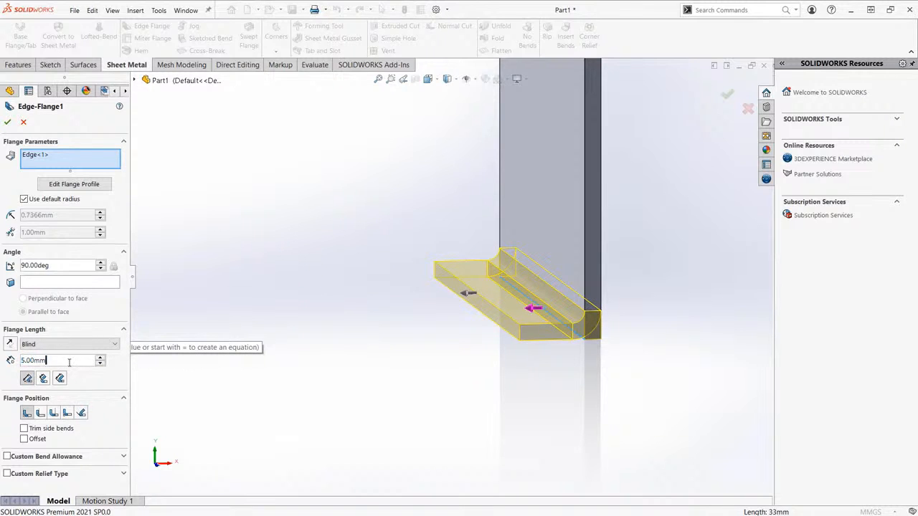
type("10")
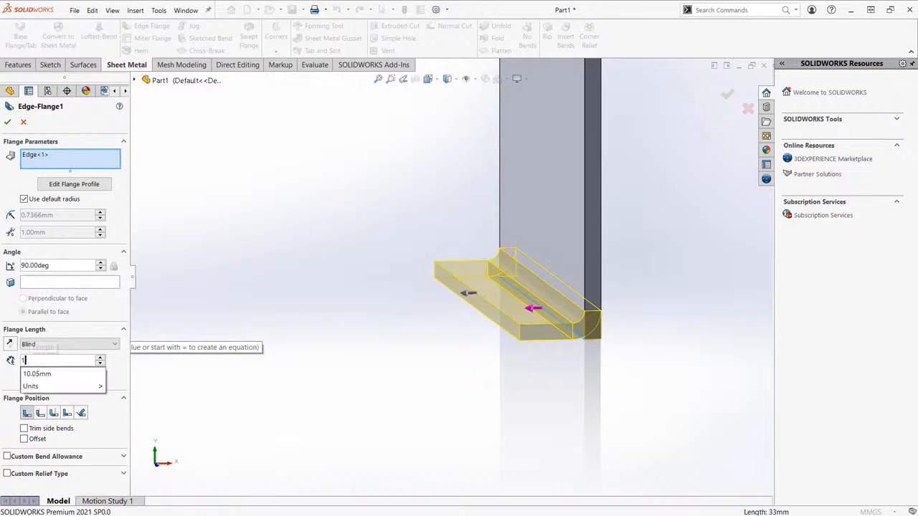
key("Return")
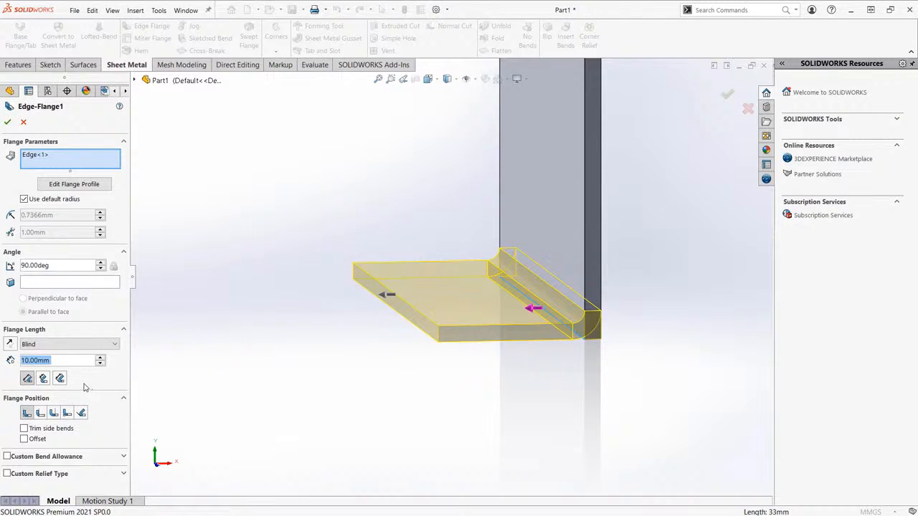
- Try the other reference options for measuring the flange length and return to Outer Virtual Sharp
left_click(43, 378)
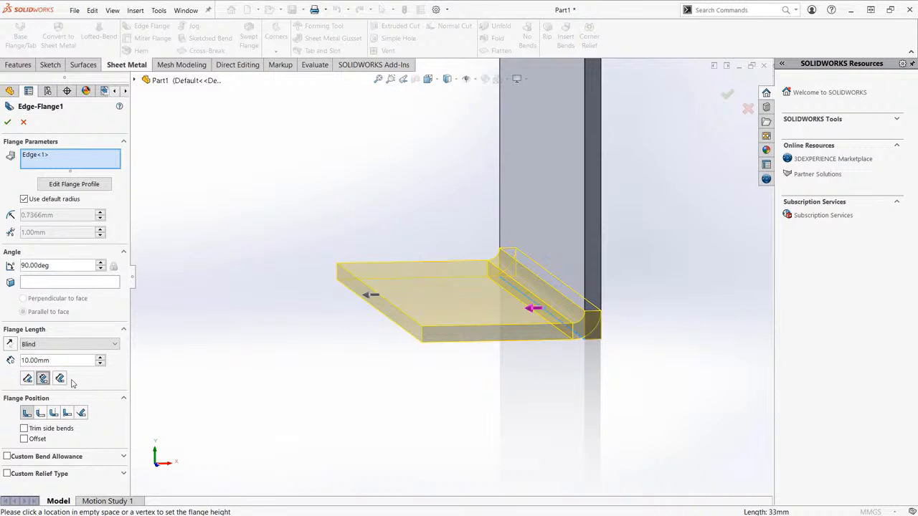
left_click(61, 381)
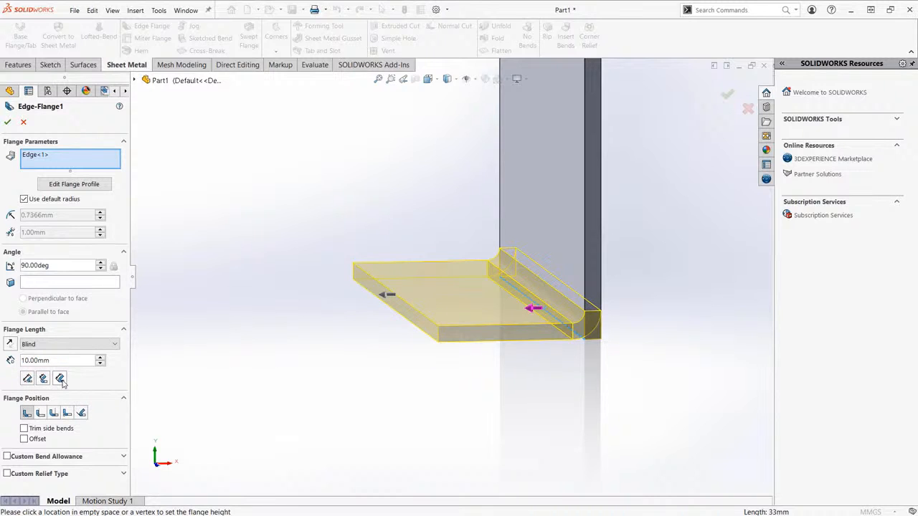
left_click(43, 379)
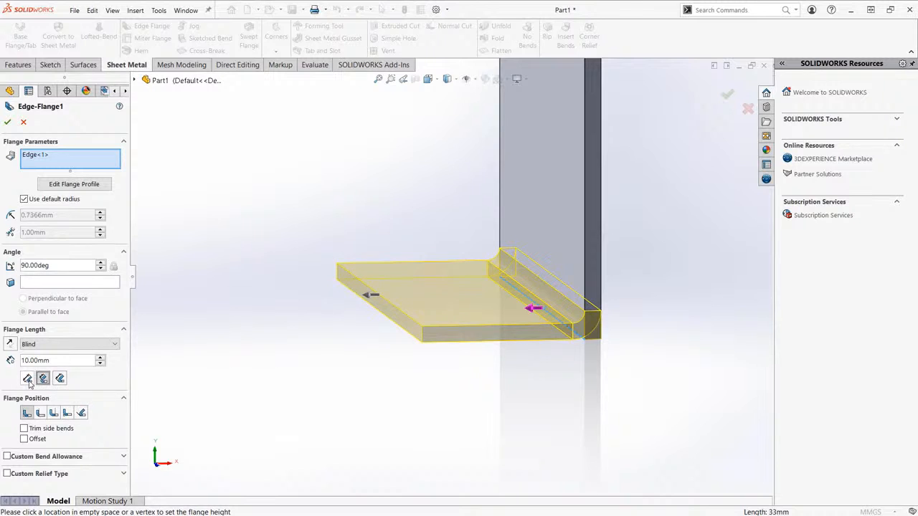
left_click(27, 379)
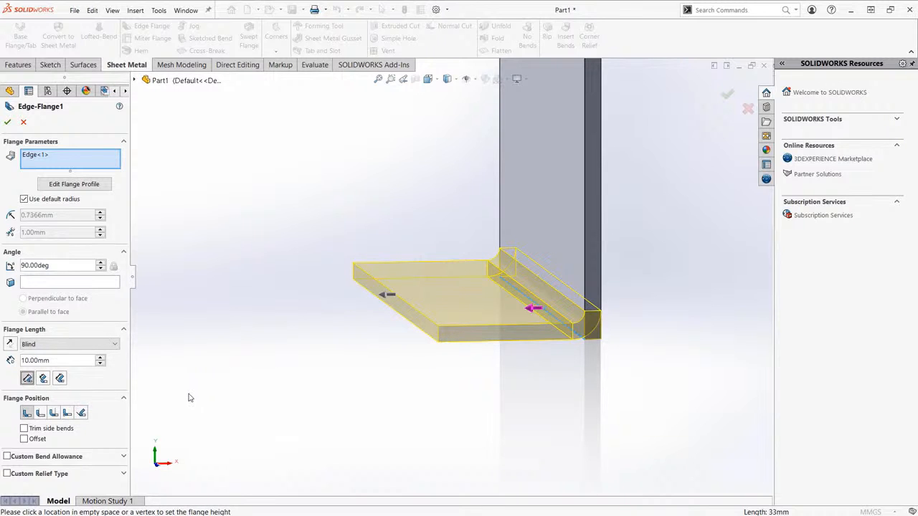
mouse_move(258, 377)
middle_mouse_down()
mouse_move(246, 365)
mouse_move(255, 371)
middle_mouse_up()
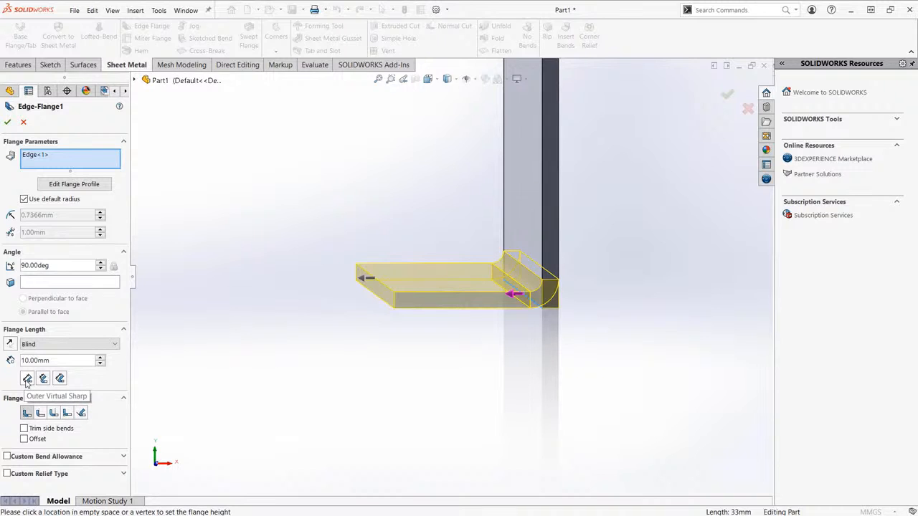
left_click(28, 378)
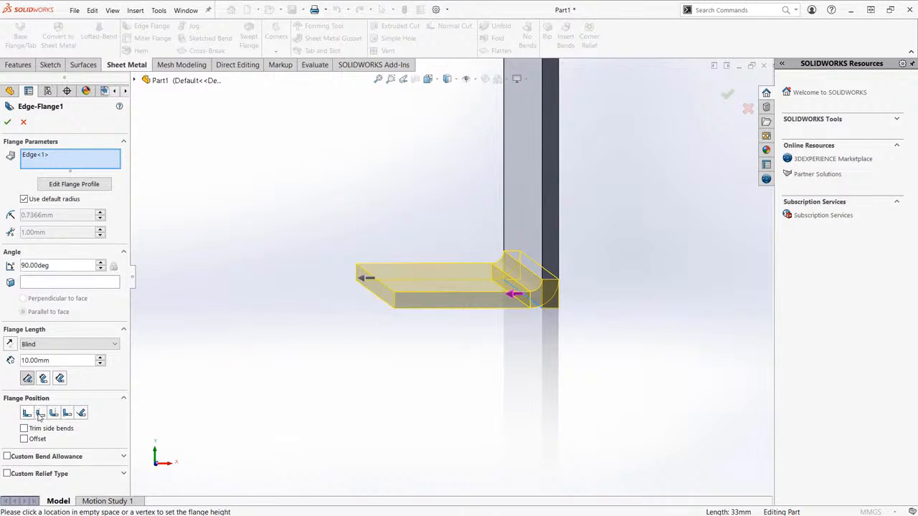
- Try the other flange position options and the trimming of side bends, returning the edge flange to Material Inside without trimming
left_click(40, 419)
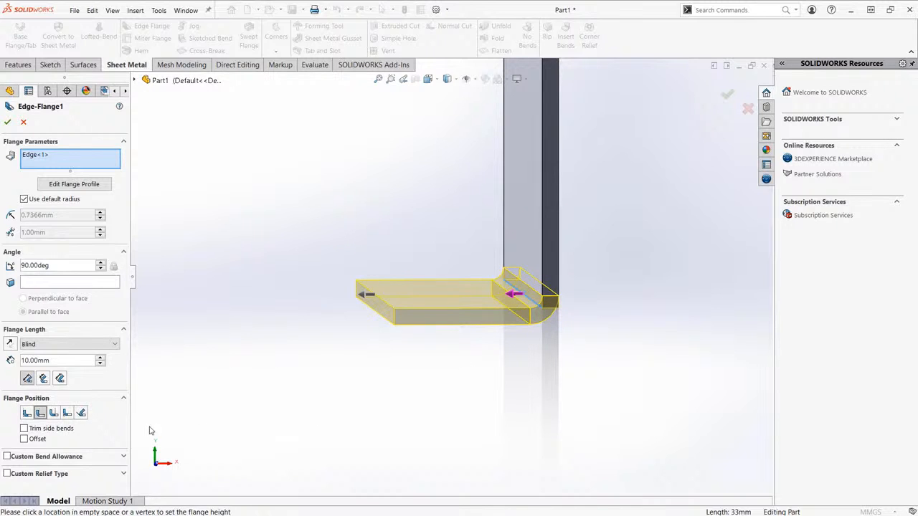
left_click(54, 413)
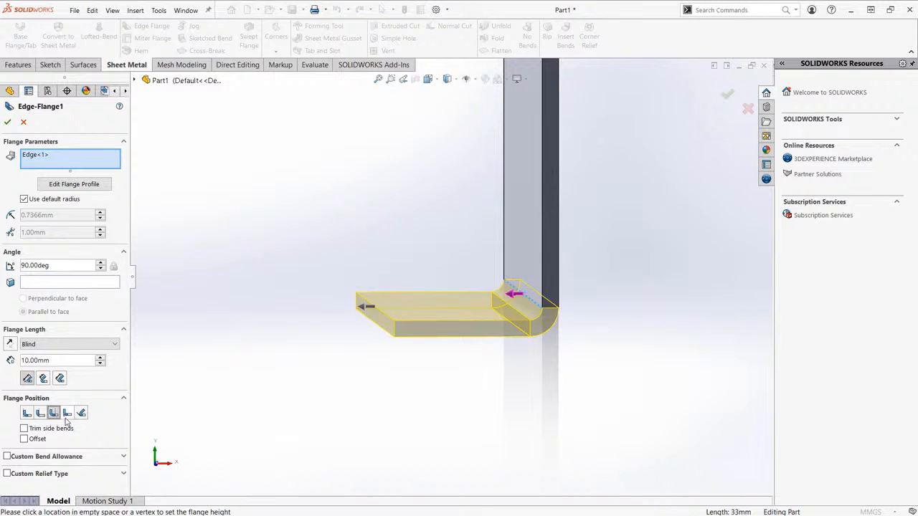
left_click(66, 415)
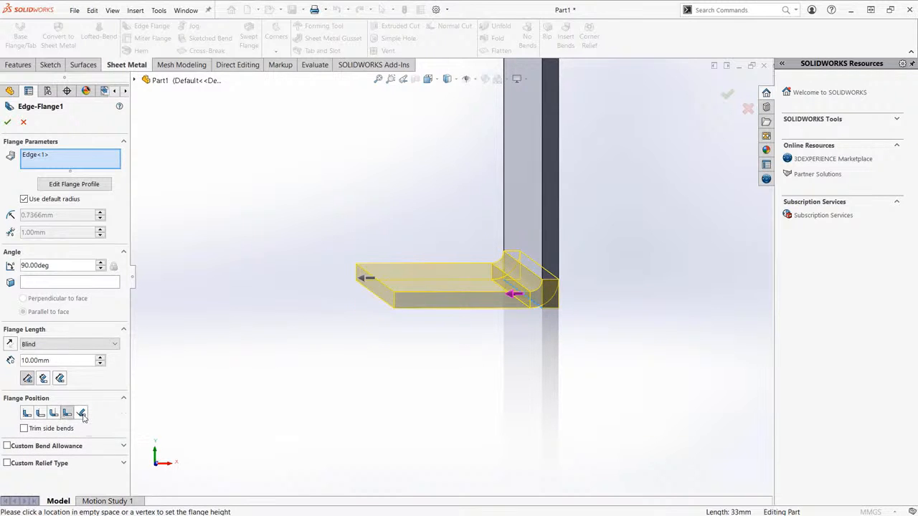
left_click(81, 415)
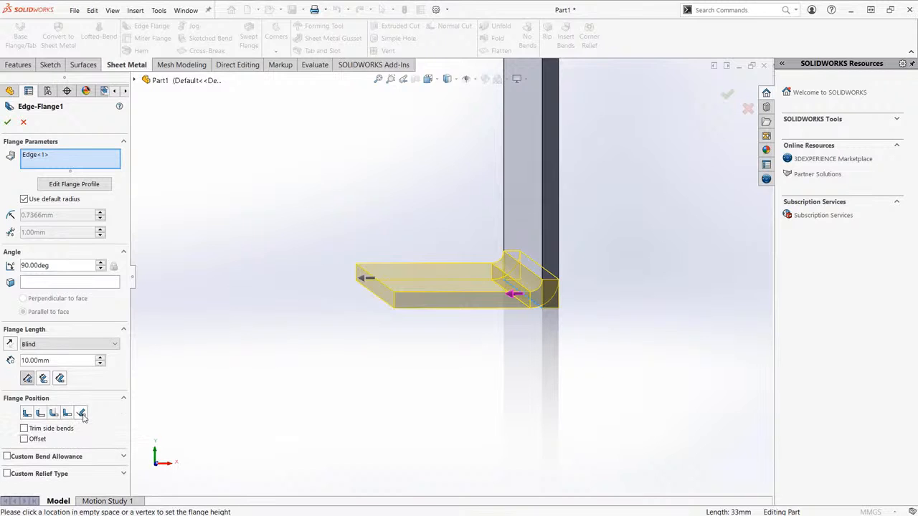
left_click(27, 415)
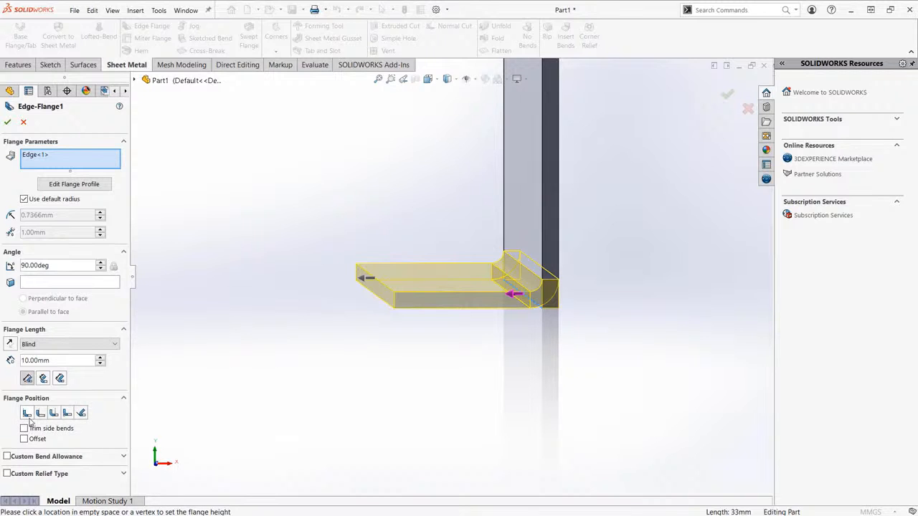
left_click(24, 430)
left_click(24, 430)
- Try a 20 mm blind offset for the edge flange's position and switch the offset off again
left_click(23, 439)
scroll(467, 337, "up", 5)
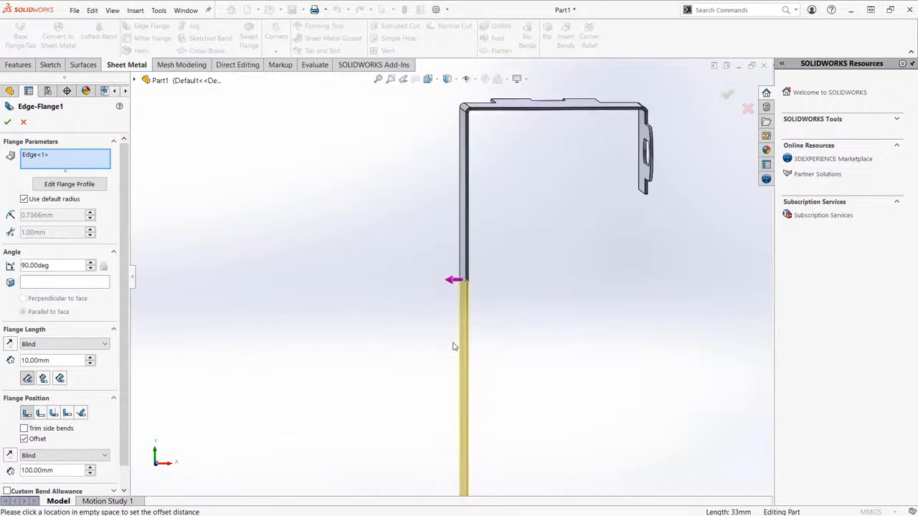
scroll(453, 346, "up", 1)
scroll(119, 437, "down", 1)
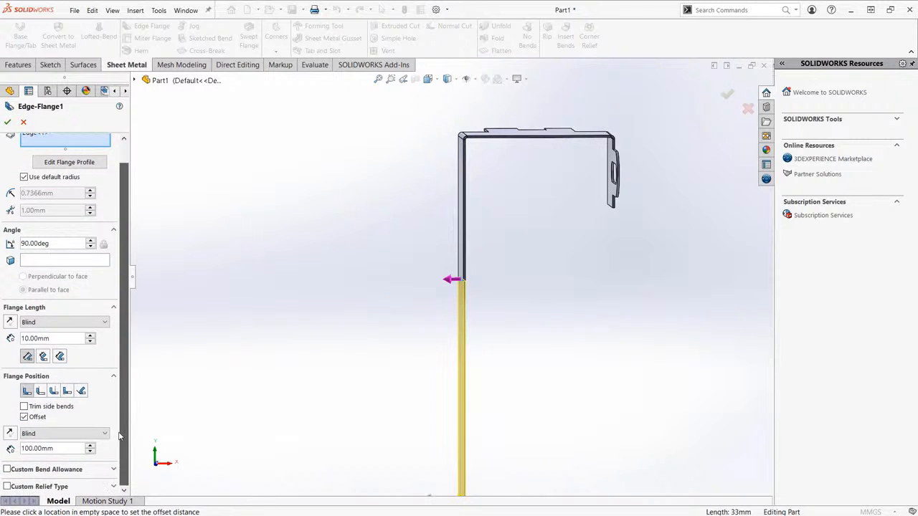
scroll(418, 375, "up", 3)
scroll(450, 373, "down", 3)
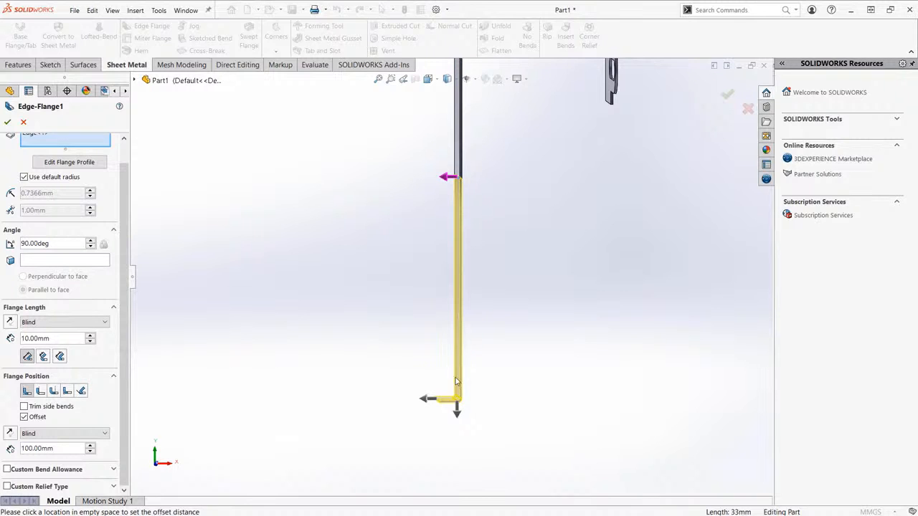
left_click_drag(63, 450, 9, 450)
type("20")
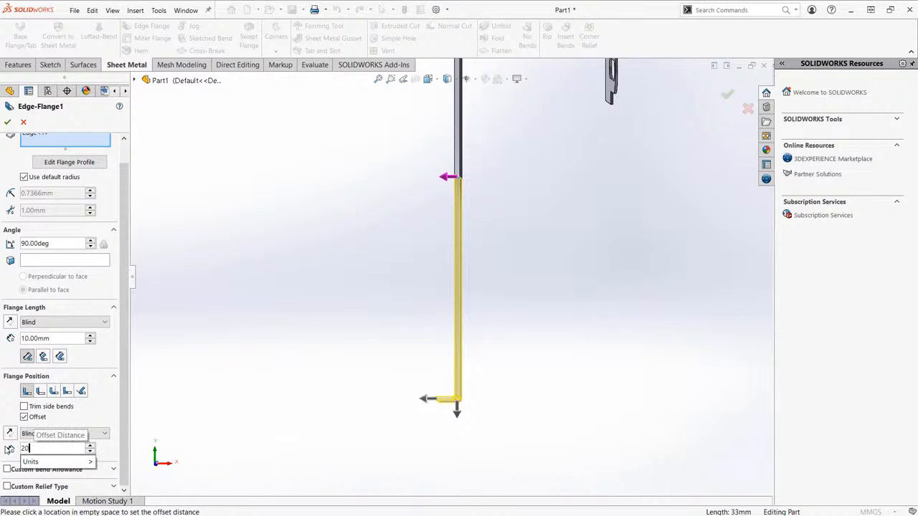
key("Return")
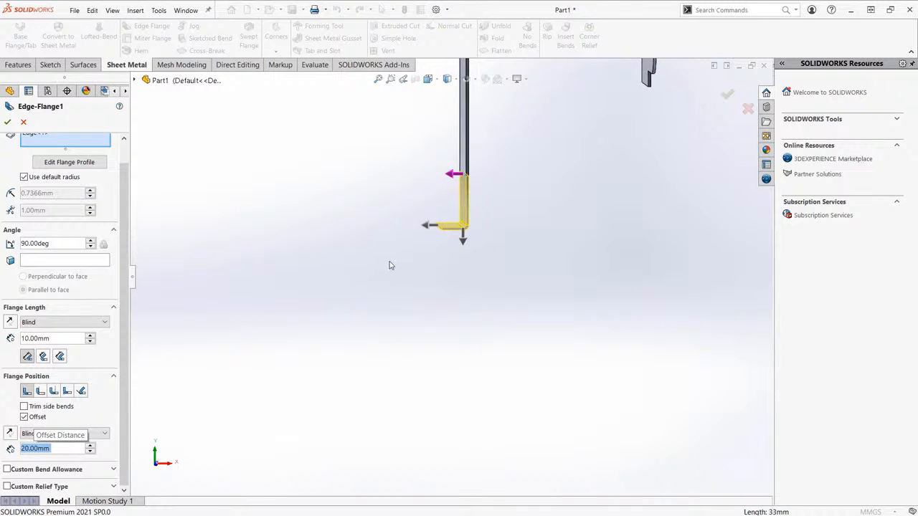
middle_click_drag(391, 271, 374, 381, "ctrl")
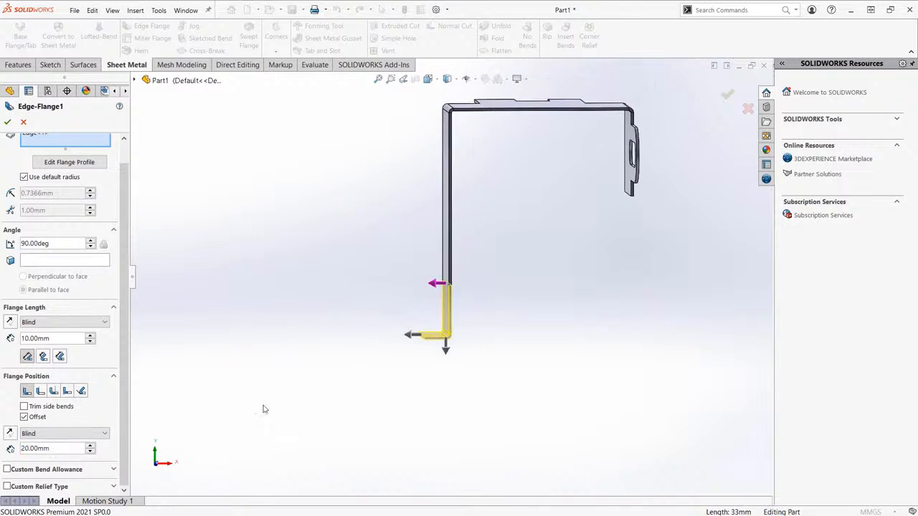
left_click(24, 417)
- Add the two long side edges of the vertical leg to the edge flange's edge selection
middle_click_drag(266, 352, 199, 248)
left_click(61, 163)
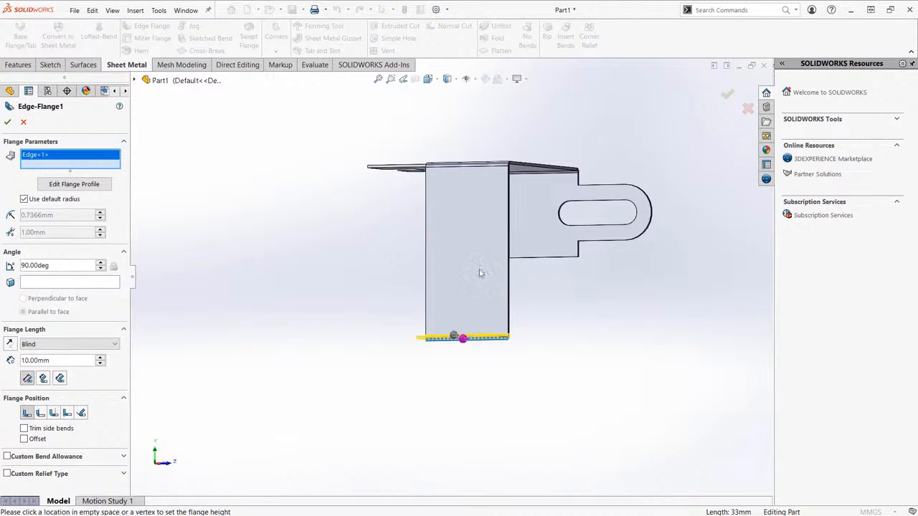
scroll(505, 272, "down", 3)
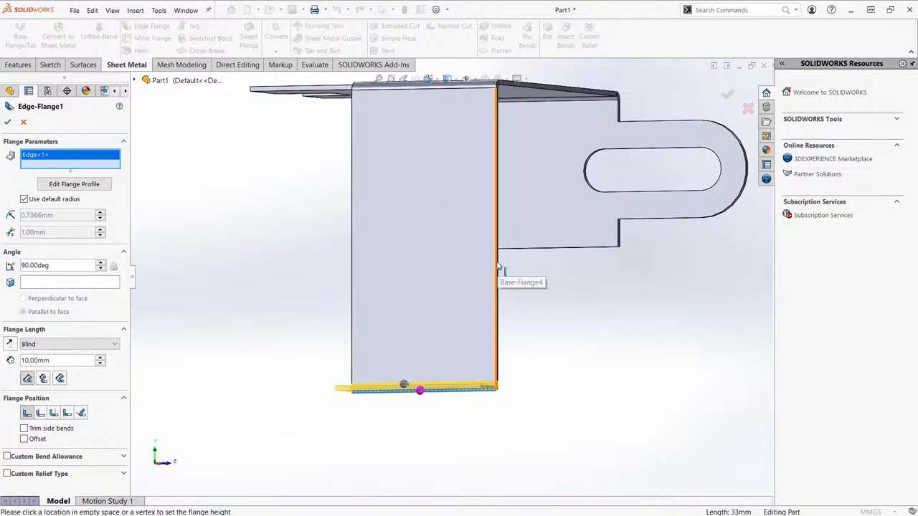
left_click(498, 267)
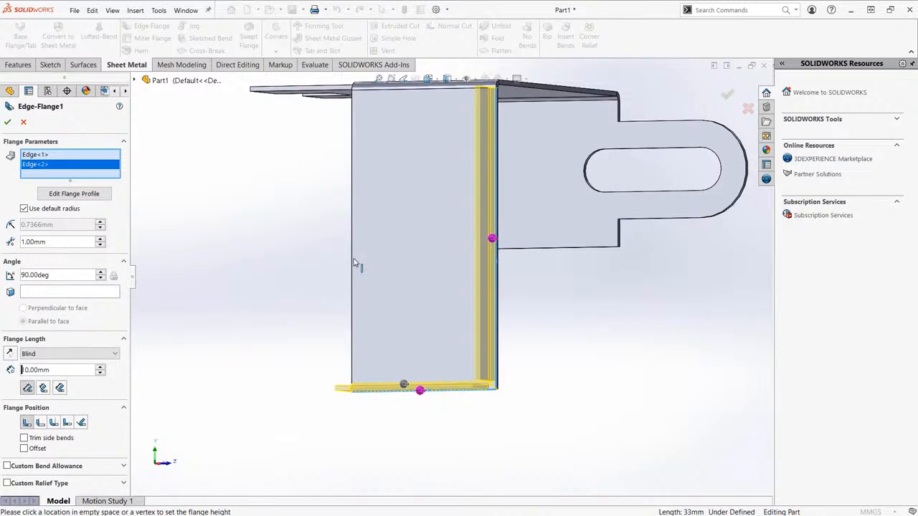
left_click(353, 264)
middle_click_drag(383, 277, 351, 340)
- Show the custom bend allowance and custom relief type settings, and accept the three-edge flange with a 10 mm length
scroll(128, 394, "down", 1)
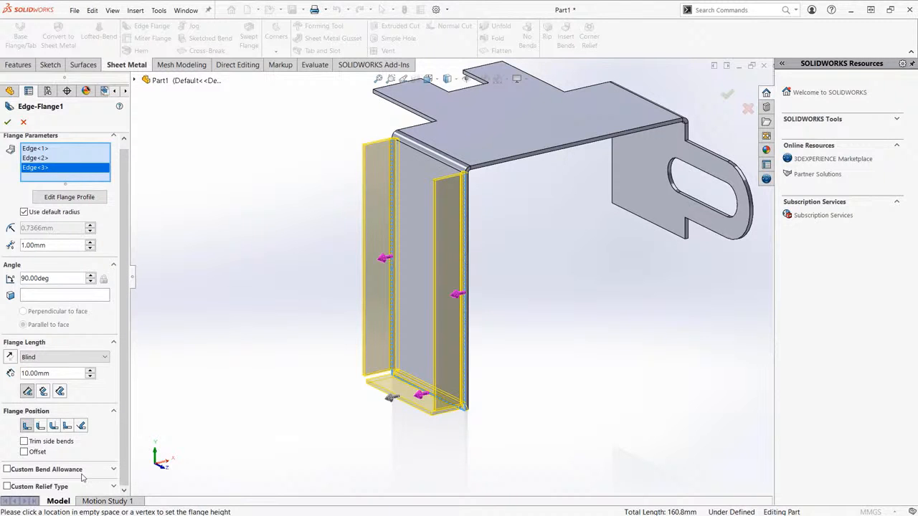
left_click(114, 471)
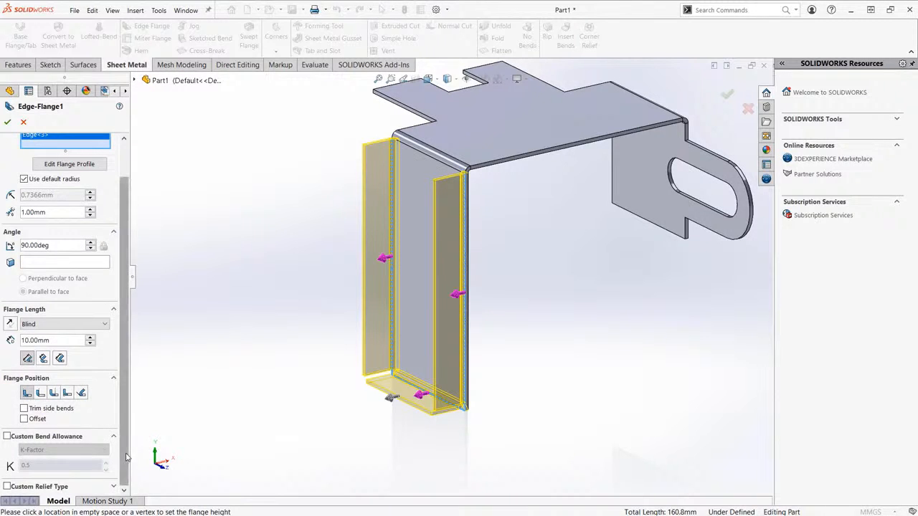
scroll(114, 488, "down", 2)
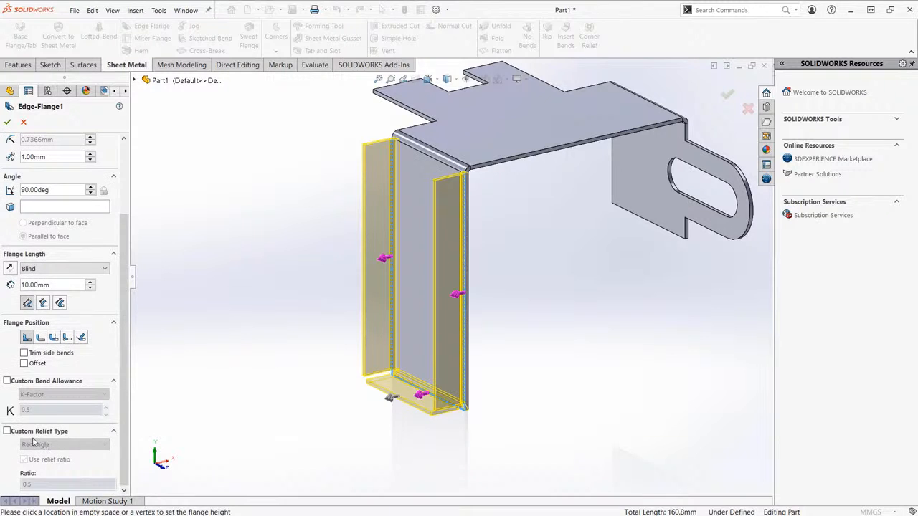
scroll(120, 409, "up", 3)
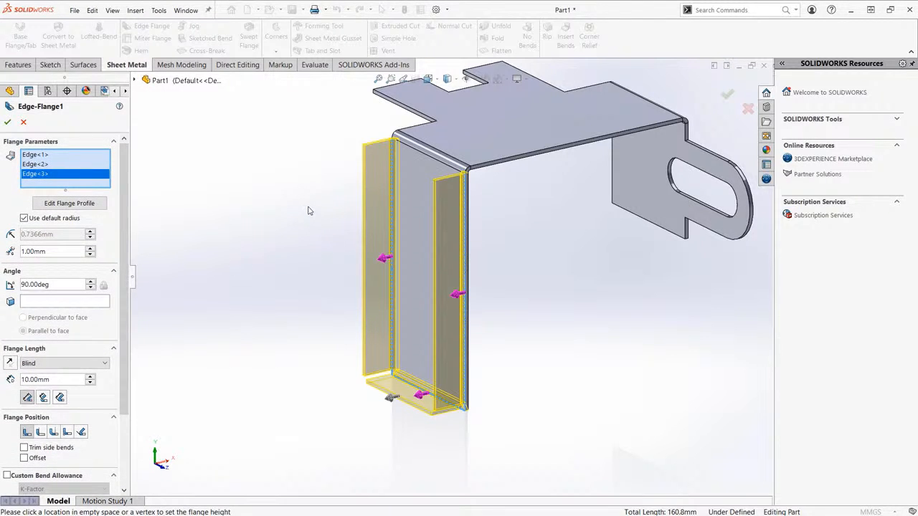
middle_click_drag(379, 164, 341, 243, "ctrl")
left_click(727, 98)
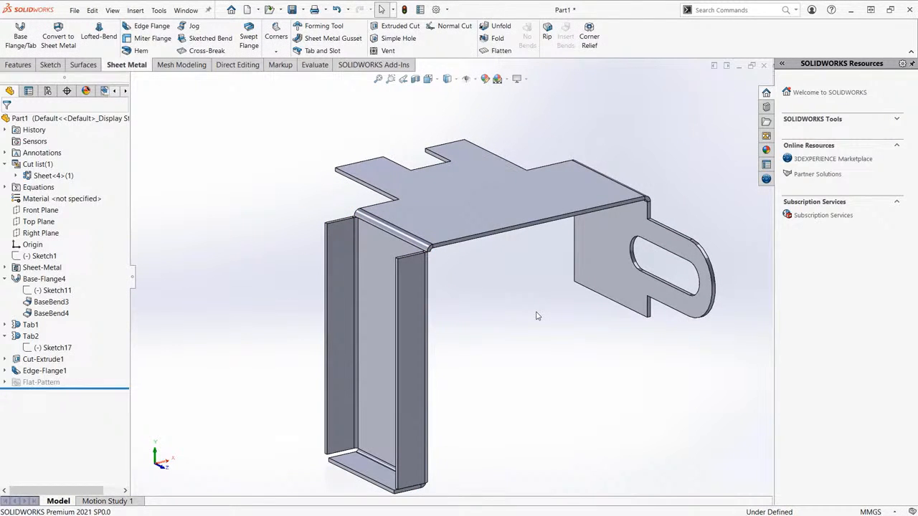
- Reopen the edge flange for editing and remove the two long side edges from its selection, keeping only the bottom edge
key("ctrl+7")
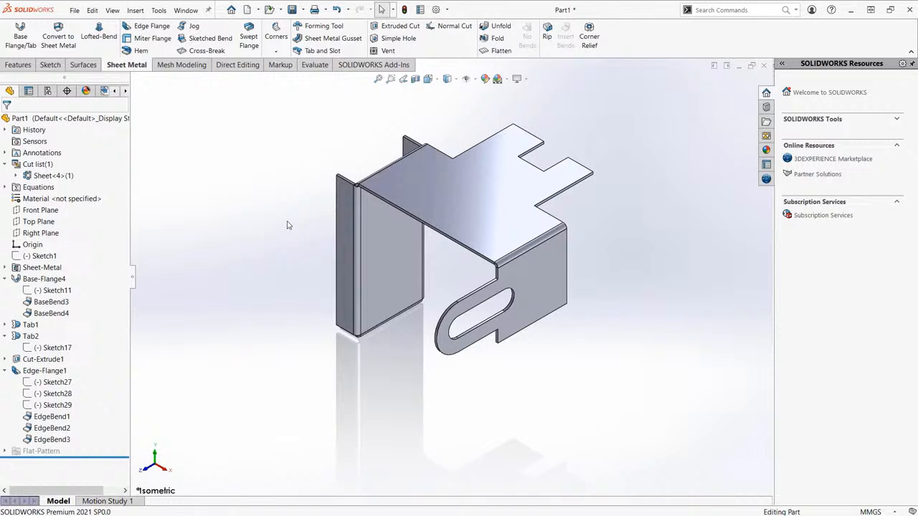
left_click(27, 373)
left_click(24, 344)
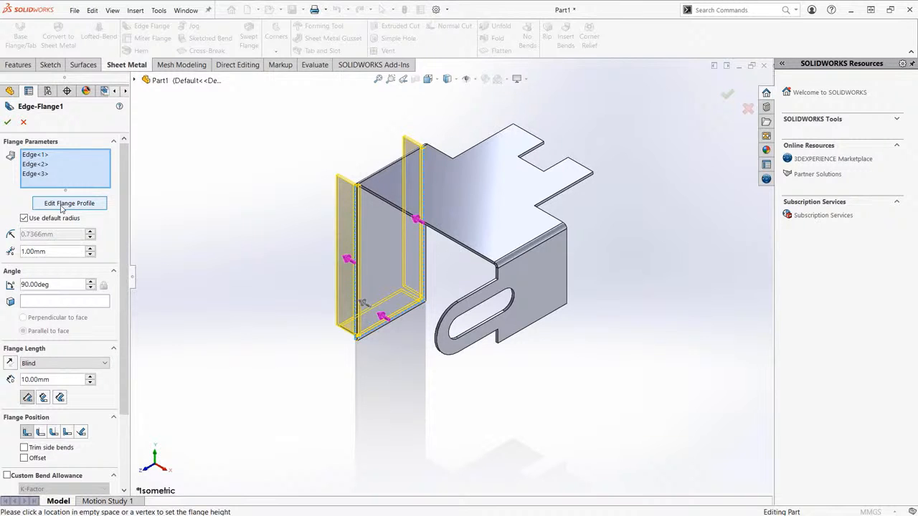
left_click(35, 165)
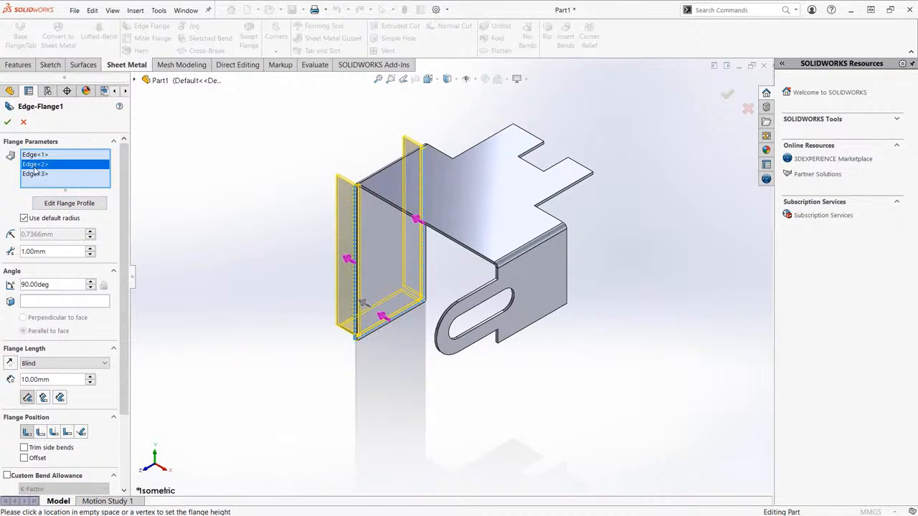
left_click(34, 174, "ctrl")
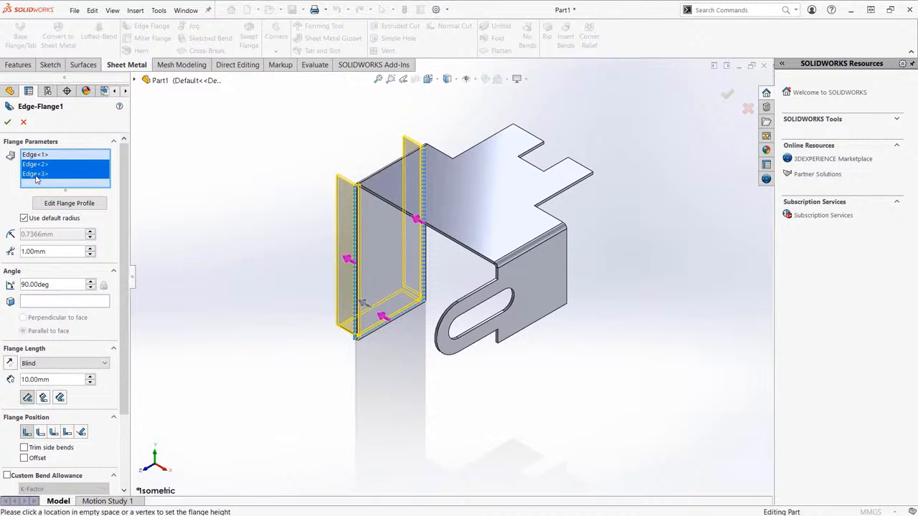
right_click(36, 179)
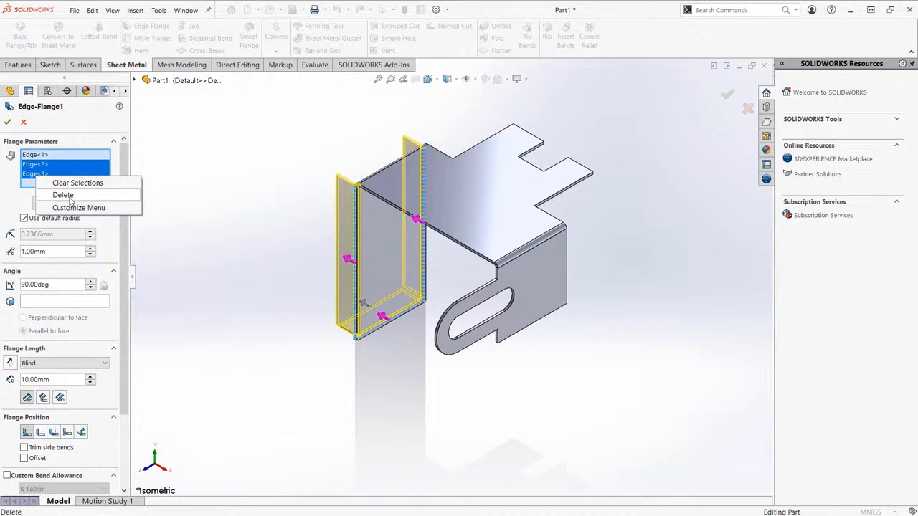
left_click(64, 195)
- Open the profile sketch of the remaining bottom edge flange for editing
middle_click_drag(239, 286, 331, 300)
middle_click_drag(364, 219, 314, 312)
scroll(312, 330, "down", 3)
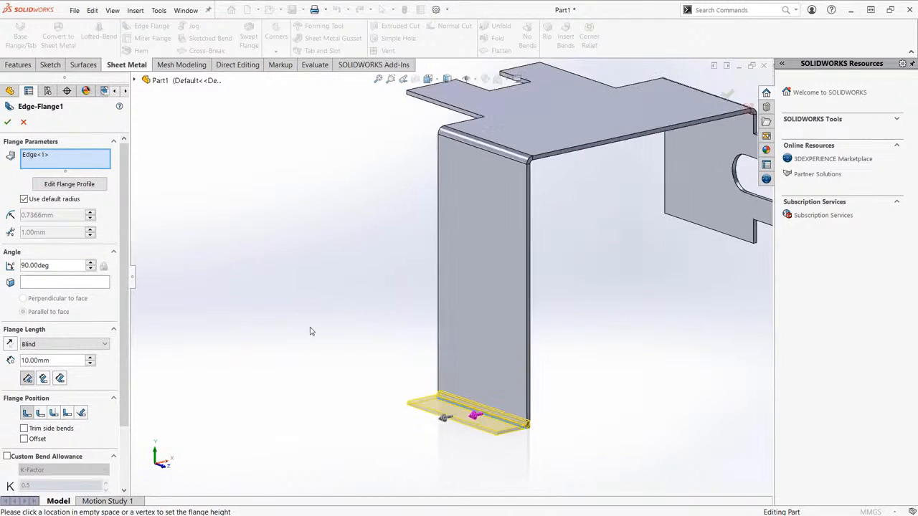
middle_click_drag(470, 386, 450, 233, "ctrl")
middle_click_drag(421, 280, 412, 287)
scroll(411, 287, "down", 2)
scroll(409, 285, "down", 3)
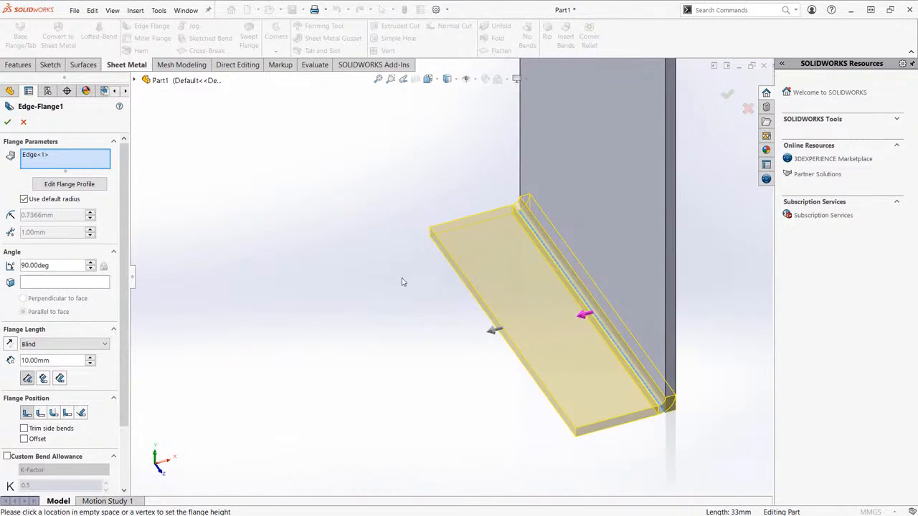
left_click(75, 188)
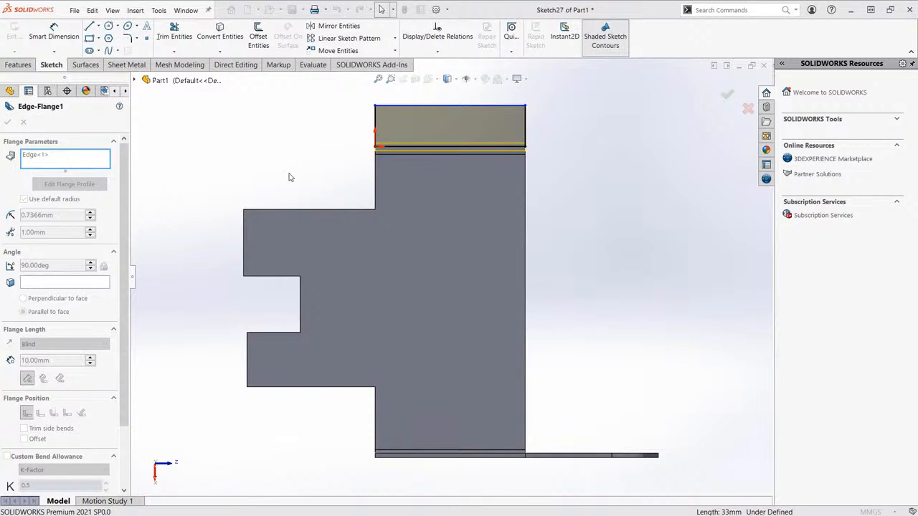
middle_click_drag(337, 177, 331, 274, "ctrl")
scroll(445, 191, "down", 3)
middle_click_drag(411, 191, 429, 172, "ctrl")
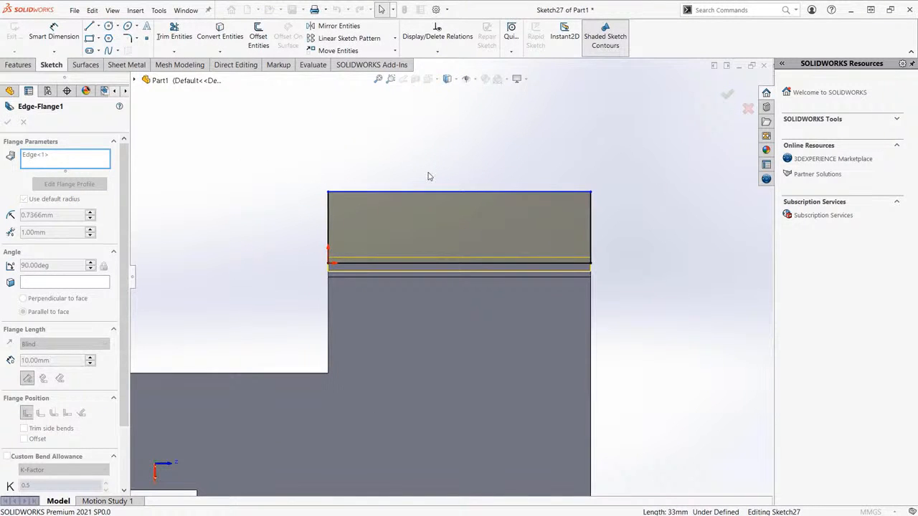
scroll(429, 177, "up", 2)
scroll(434, 190, "down", 3)
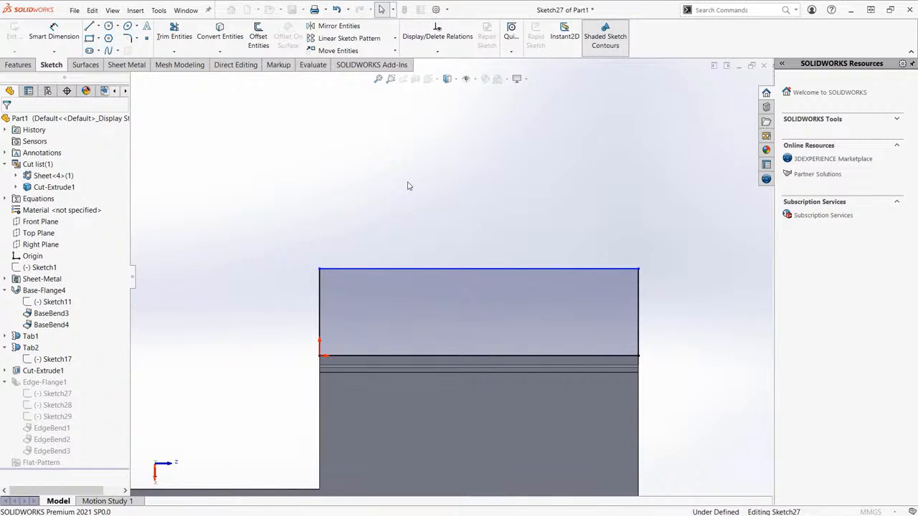
- Sketch an L-shaped line outline rising from the flange profile's outer edge, overhanging its side and returning to the corner with an about 7.8 mm vertical line
key("l")
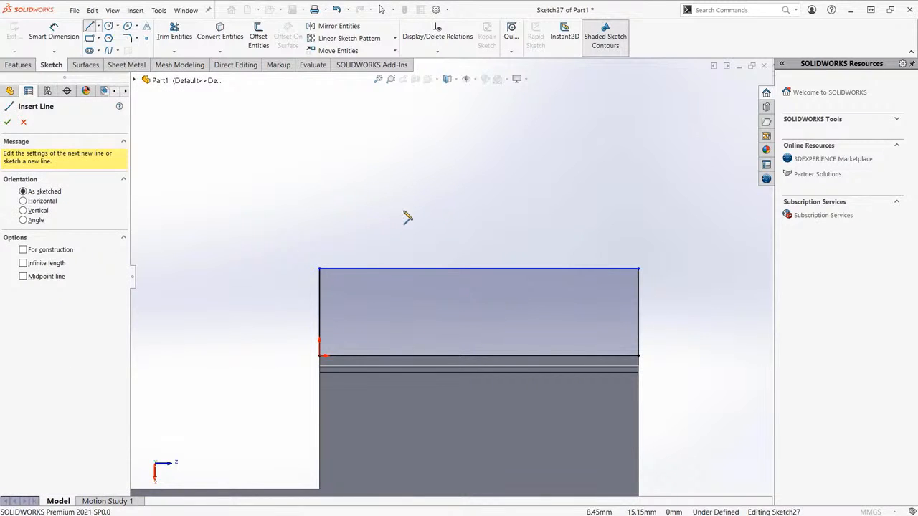
left_click(534, 270)
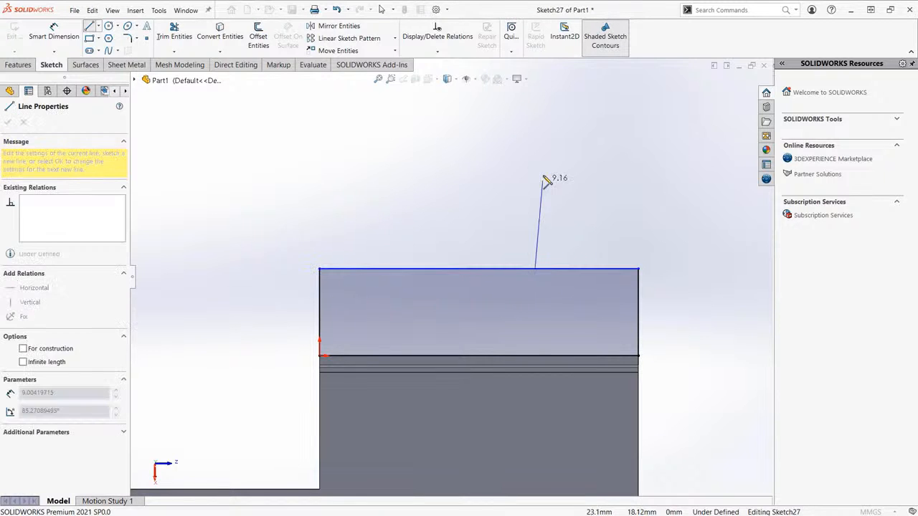
left_click(535, 140)
middle_click_drag(711, 140, 646, 138, "ctrl")
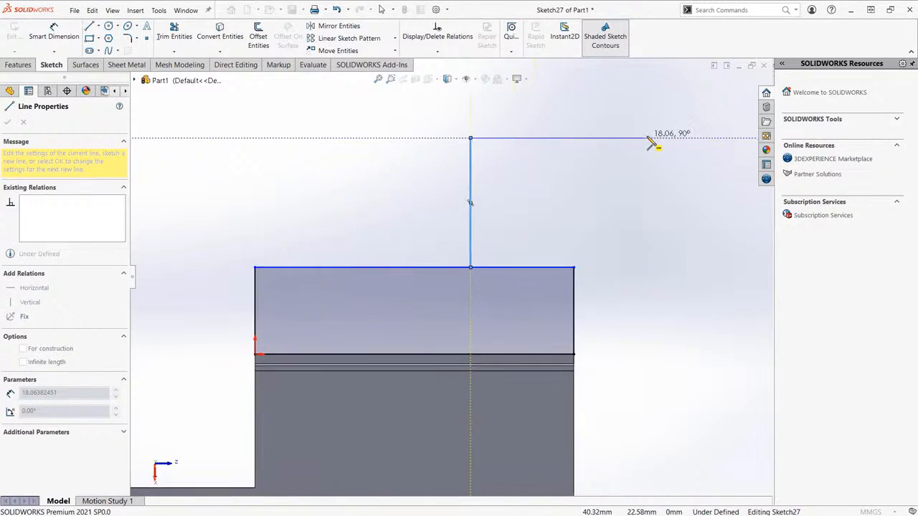
left_click(680, 138)
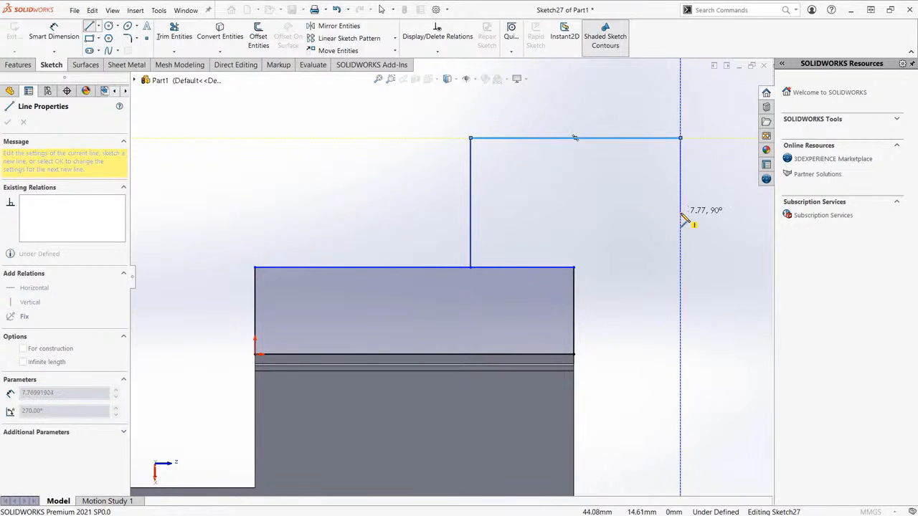
left_click(580, 196)
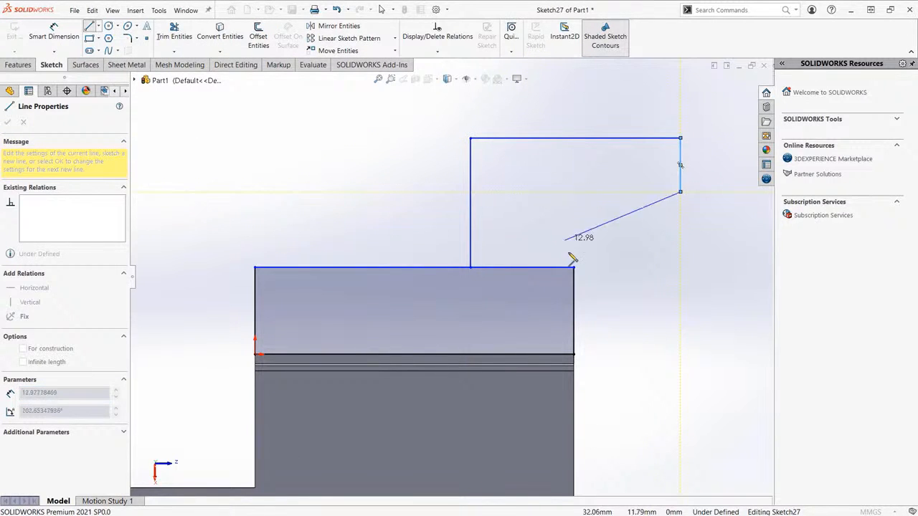
left_click(574, 192)
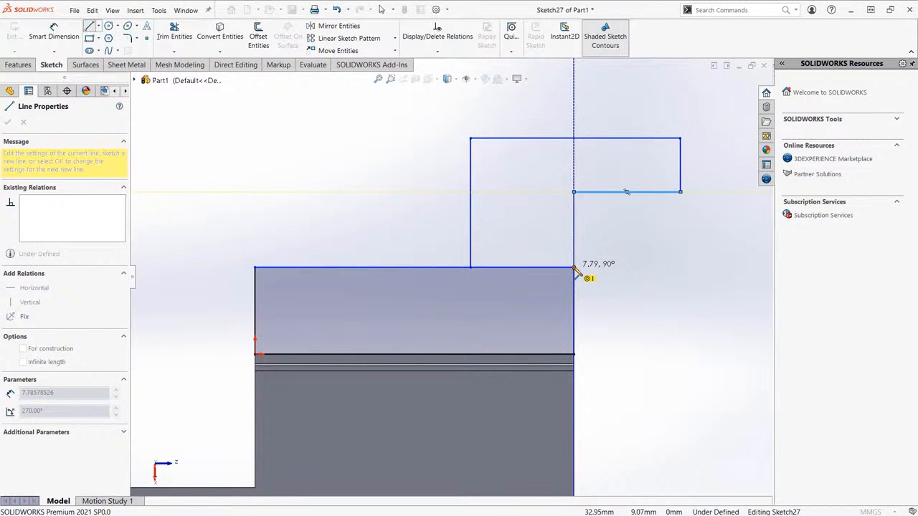
left_click(574, 267)
key("Escape")
middle_click_drag(627, 260, 654, 257, "ctrl")
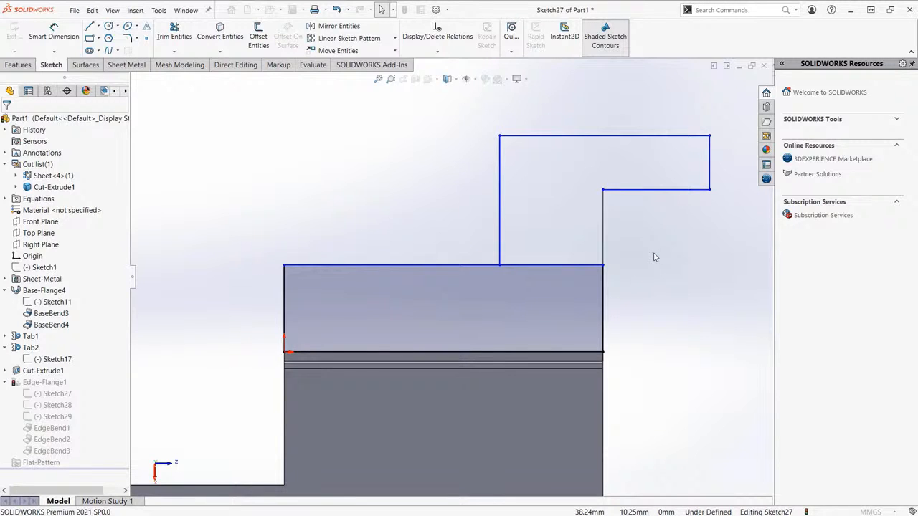
middle_click_drag(654, 257, 616, 251, "ctrl")
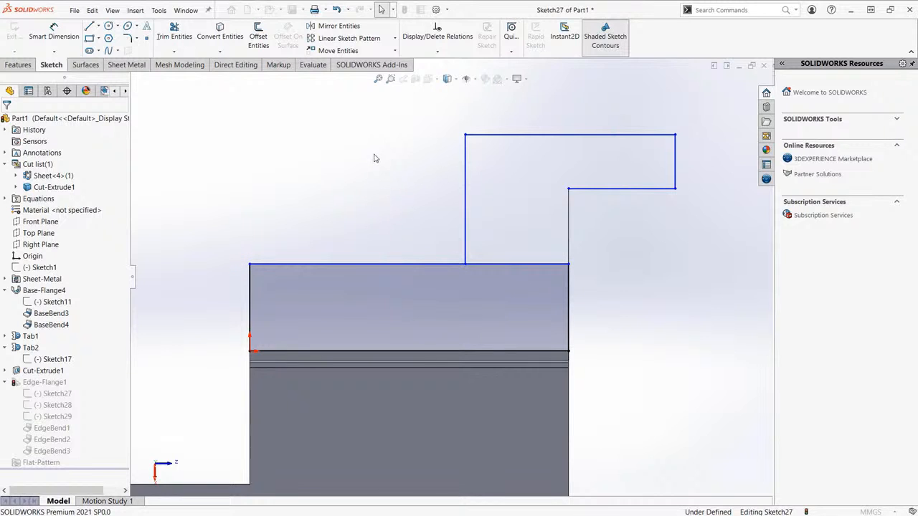
- Trim the outer-edge segment between the flange rectangle and the L-shaped extension to merge them into one profile
key("s")
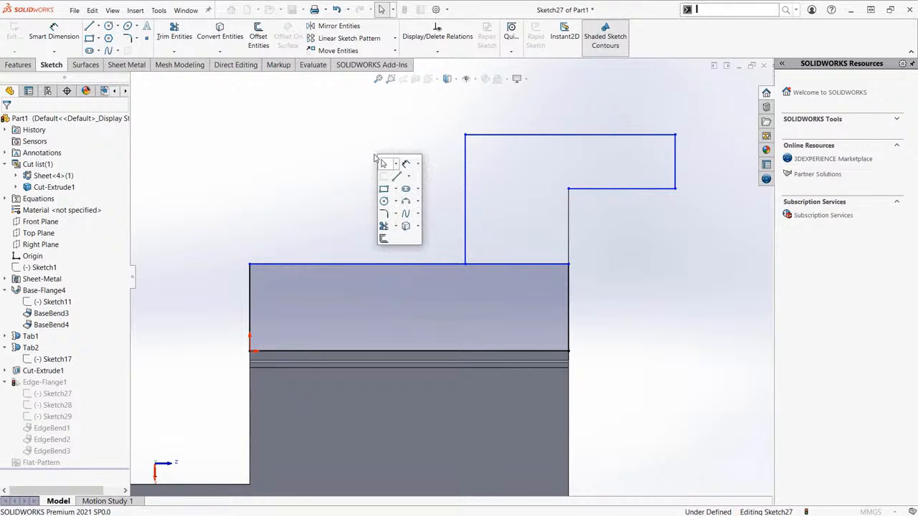
left_click(384, 226)
mouse_move(519, 211)
left_mouse_down()
mouse_move(522, 260)
mouse_move(512, 281)
left_mouse_up()
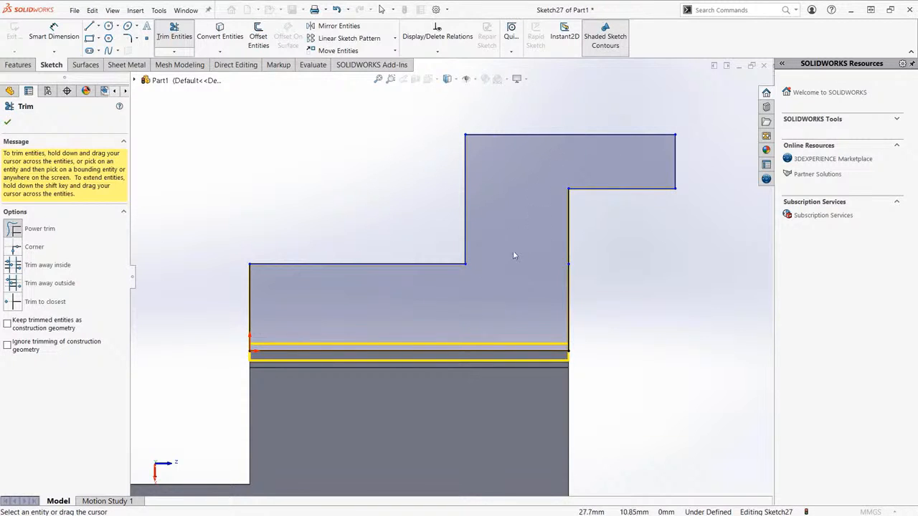
key("Escape")
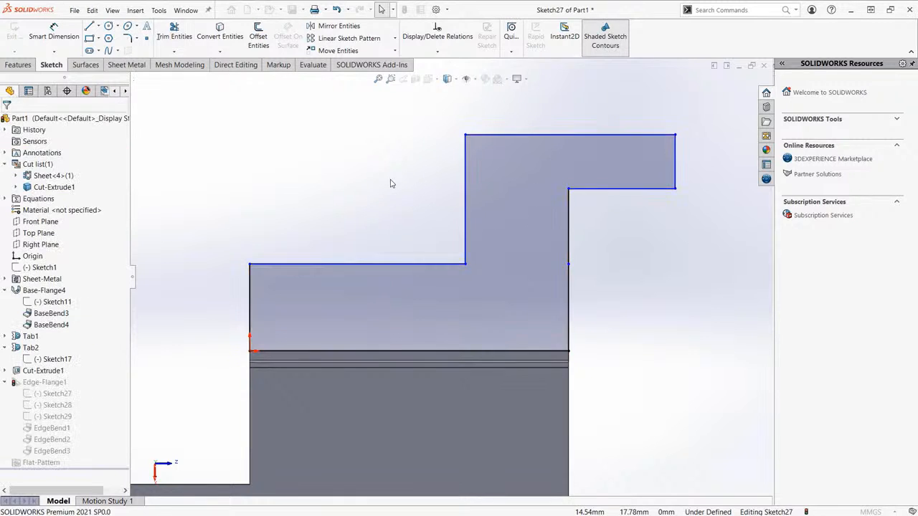
- Finish the custom profile sketch to rebuild the bottom edge flange, and inspect the part in the isometric view
scroll(408, 175, "up", 2)
middle_click_drag(411, 177, 439, 324)
scroll(584, 234, "up", 2)
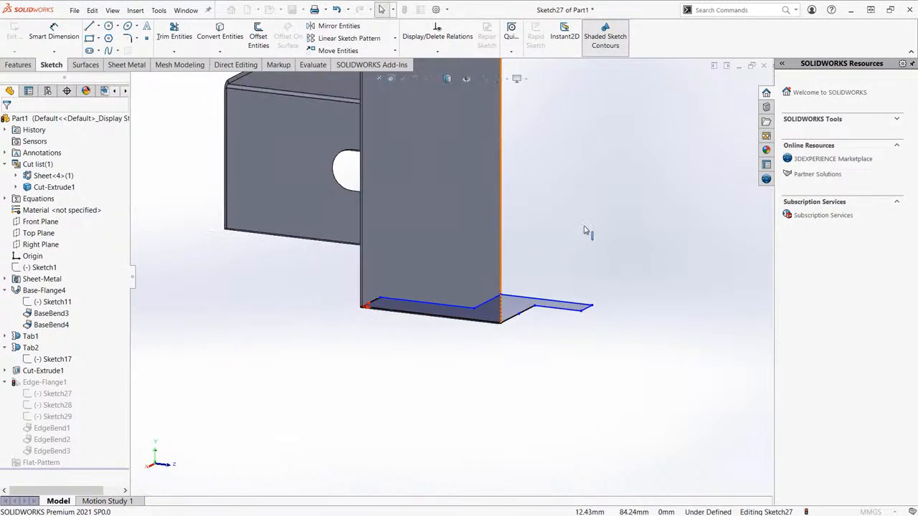
middle_click_drag(589, 232, 494, 334)
scroll(505, 281, "up", 2)
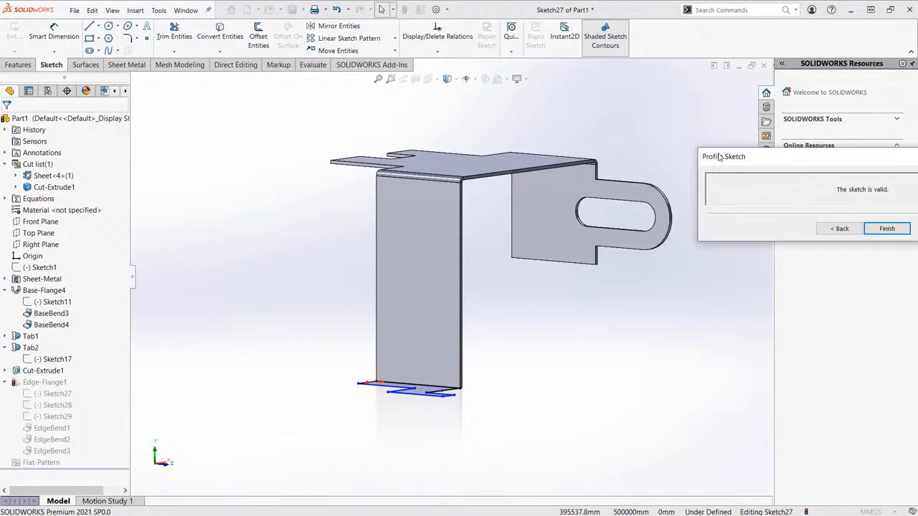
left_click_drag(791, 155, 346, 174)
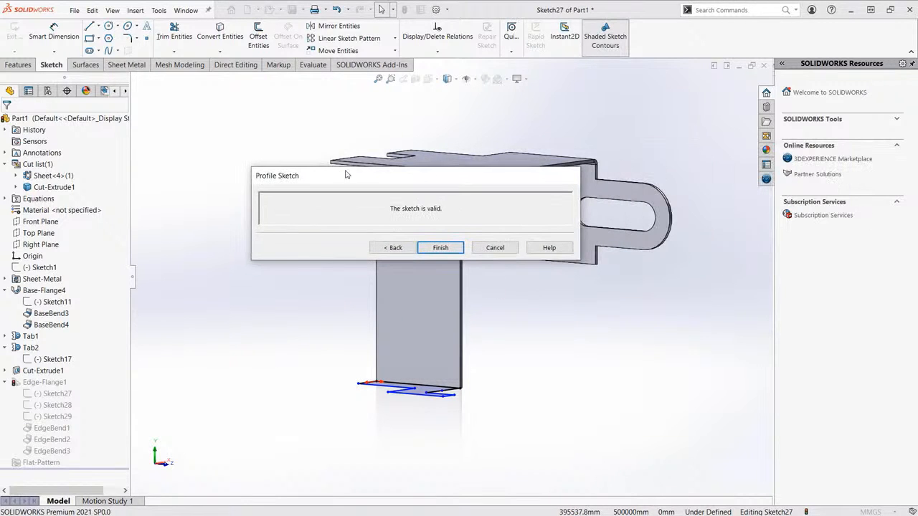
left_click(440, 249)
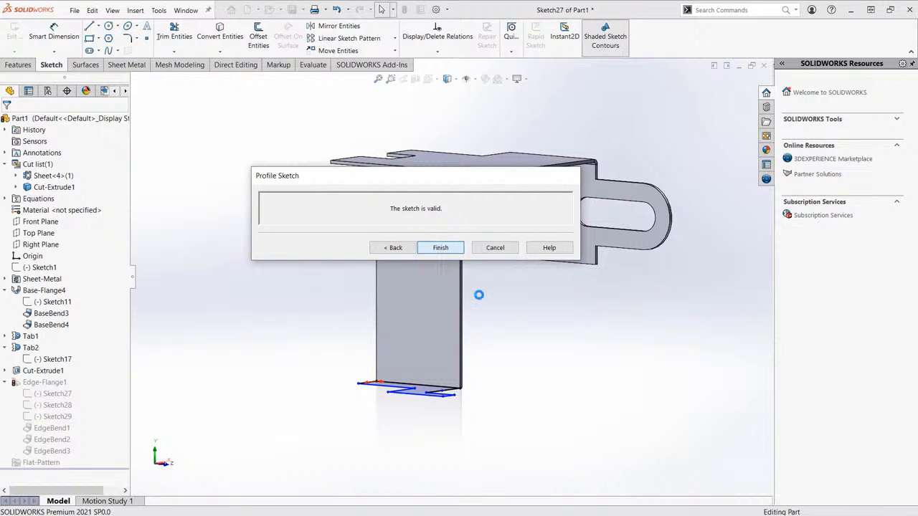
middle_click_drag(499, 401, 533, 359)
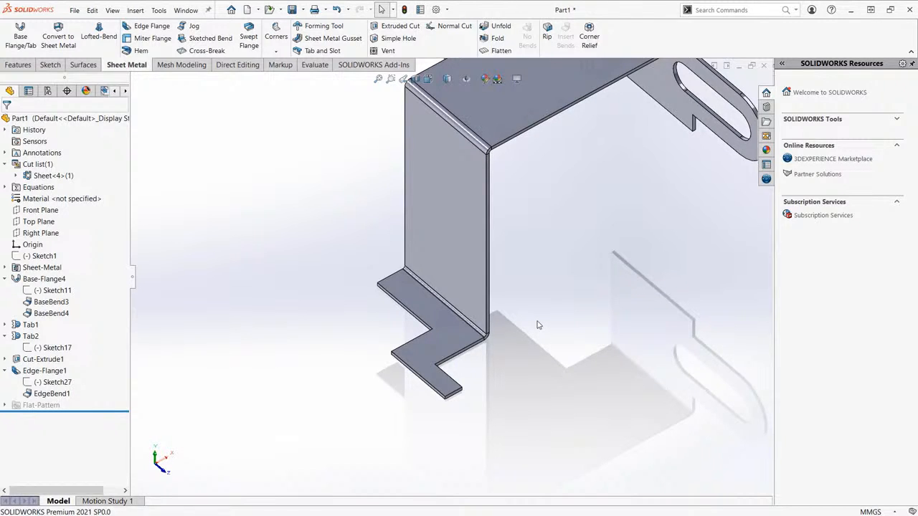
middle_click_drag(539, 325, 511, 336, "ctrl")
key("ctrl+7")
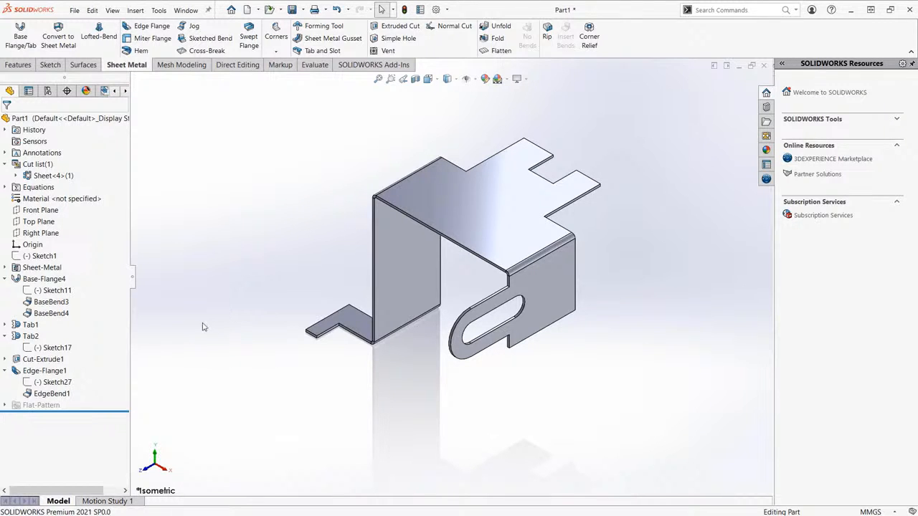
- Edit the edge flange's sketch to add a circular hole of about 2.8 mm radius in the L-shaped extension, and rebuild the part
left_click(29, 386)
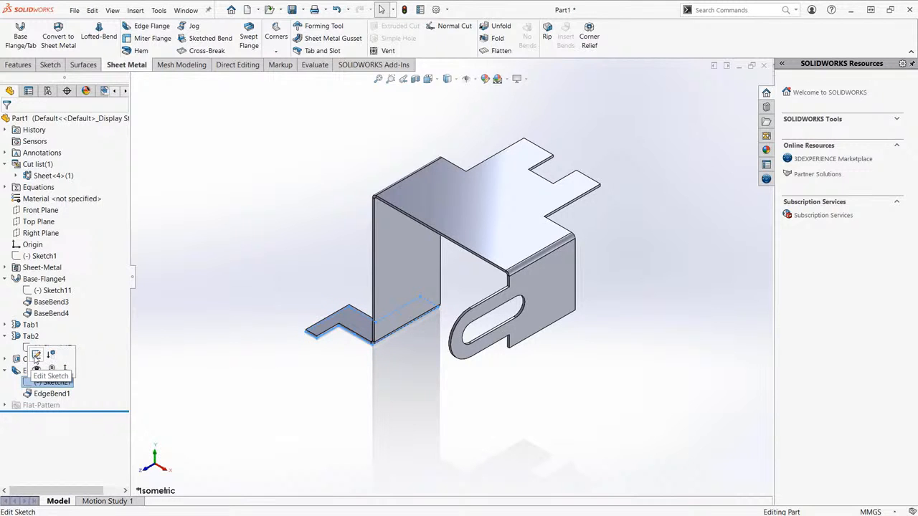
left_click(36, 356)
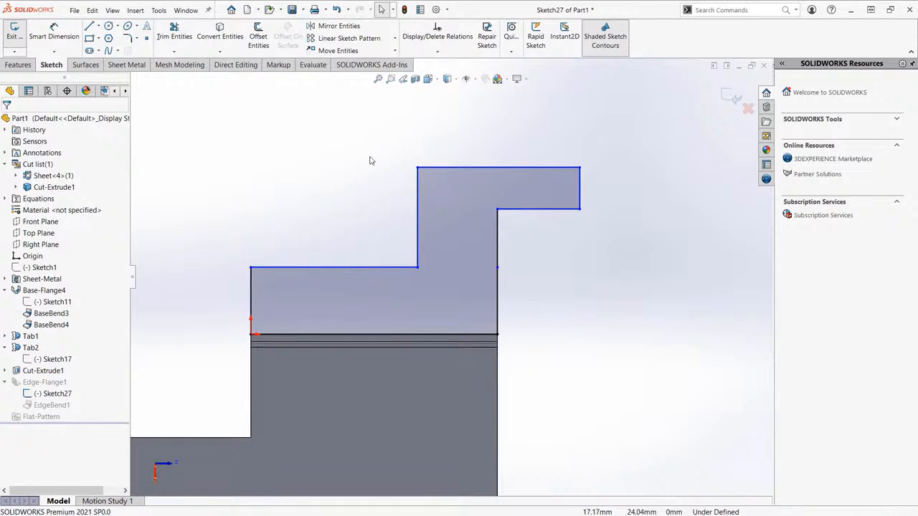
left_click(108, 26)
left_click(459, 216)
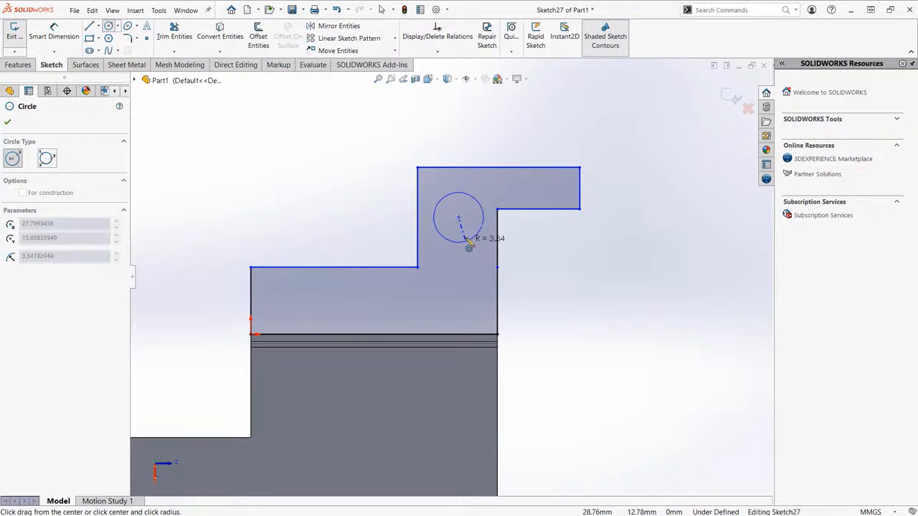
left_click(467, 247)
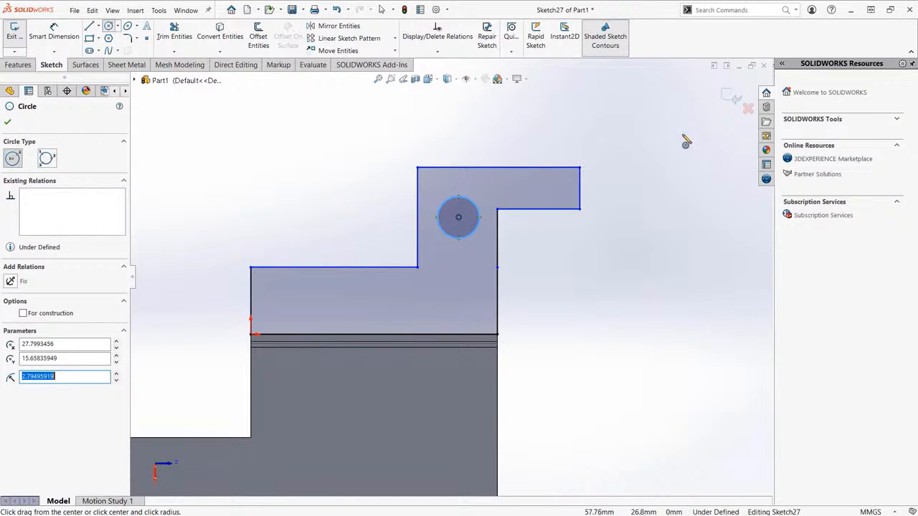
left_click(733, 103)
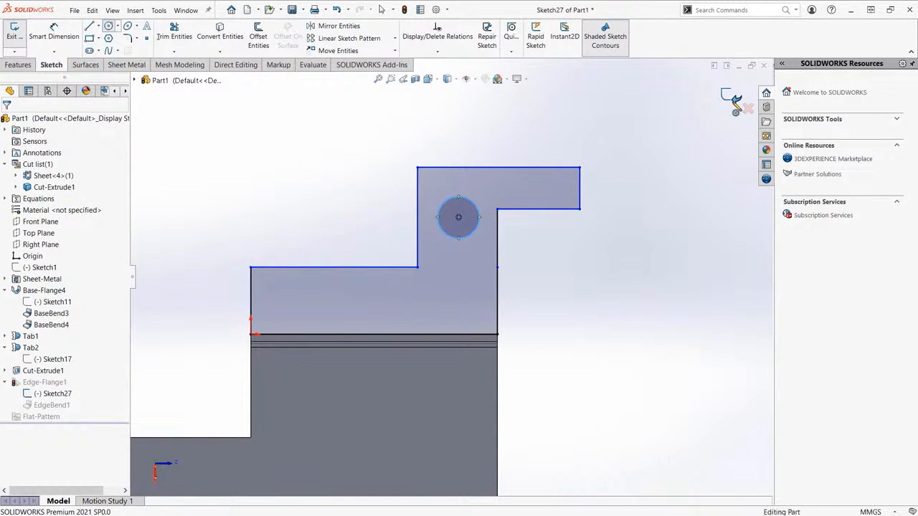
scroll(571, 225, "up", 2)
key("ctrl+7")
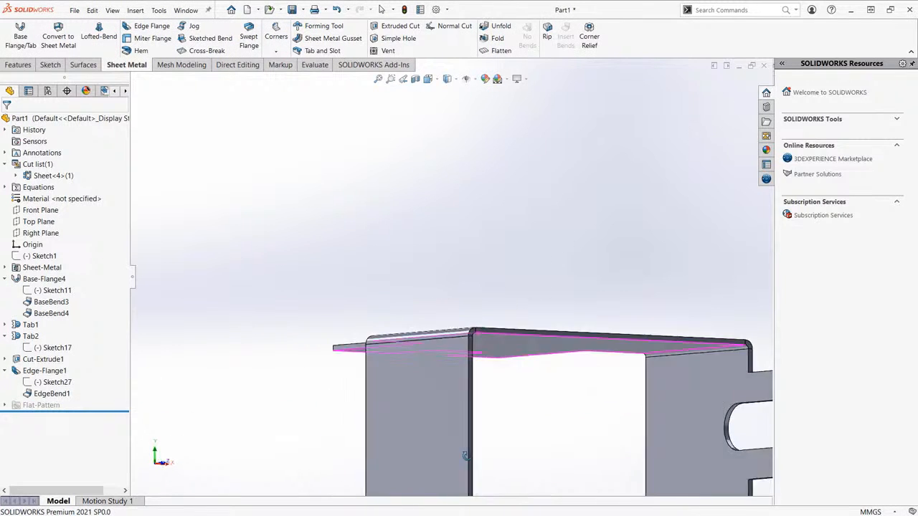
scroll(528, 294, "up", 2)
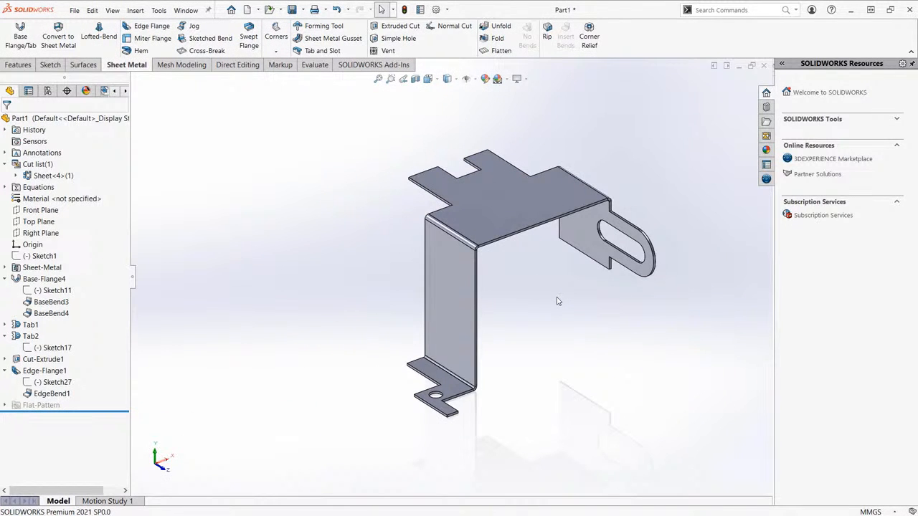
key("ctrl+7")
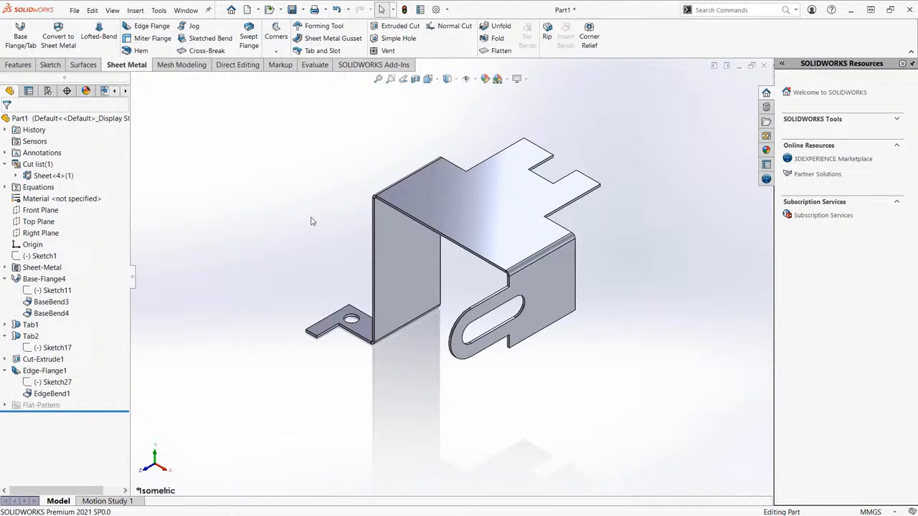
- Save the part as 01 in the ForLivestream folder
key("ctrl+s")
key("Escape")
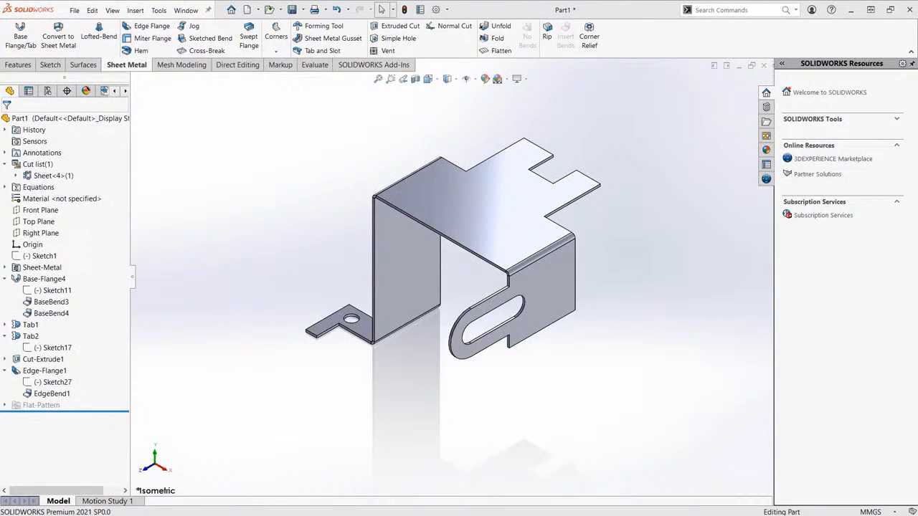
key("ctrl+s")
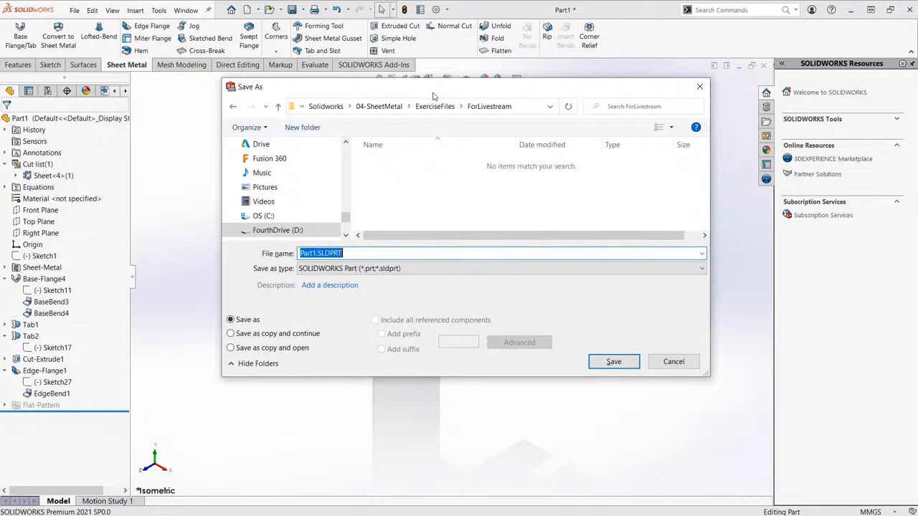
type("01")
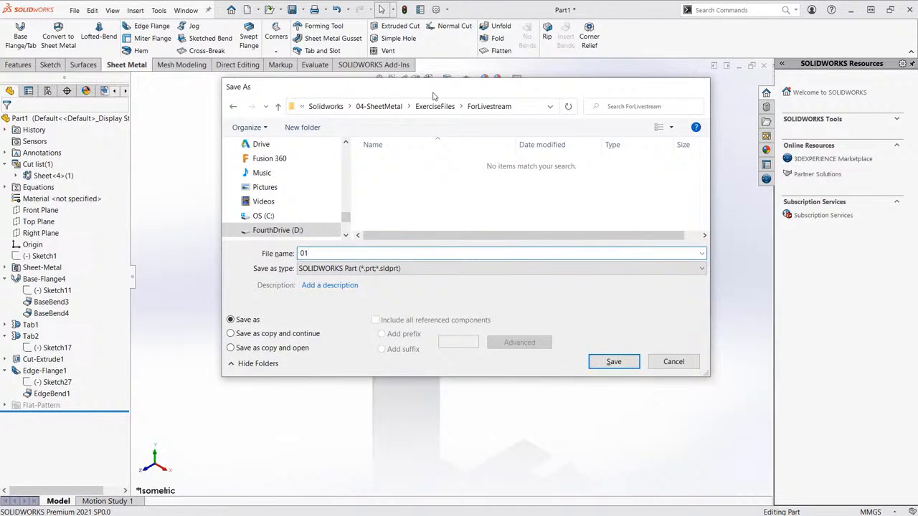
key("Return")
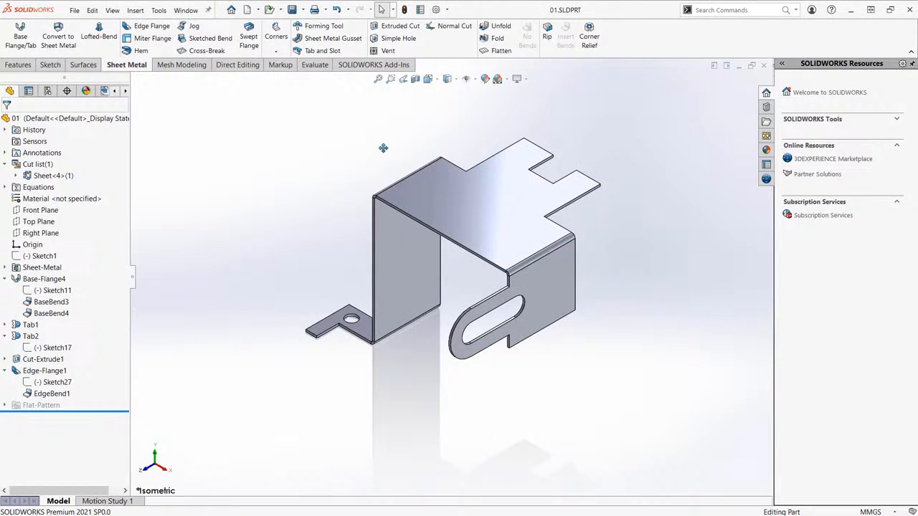
middle_click_drag(383, 147, 386, 185, "ctrl")
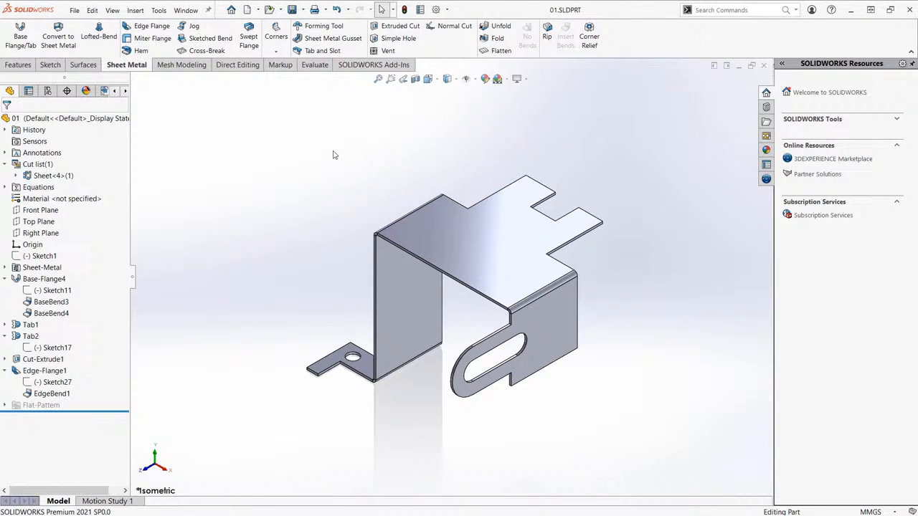
- Create a new part document and start a sketch on the Top Plane
left_click(247, 10)
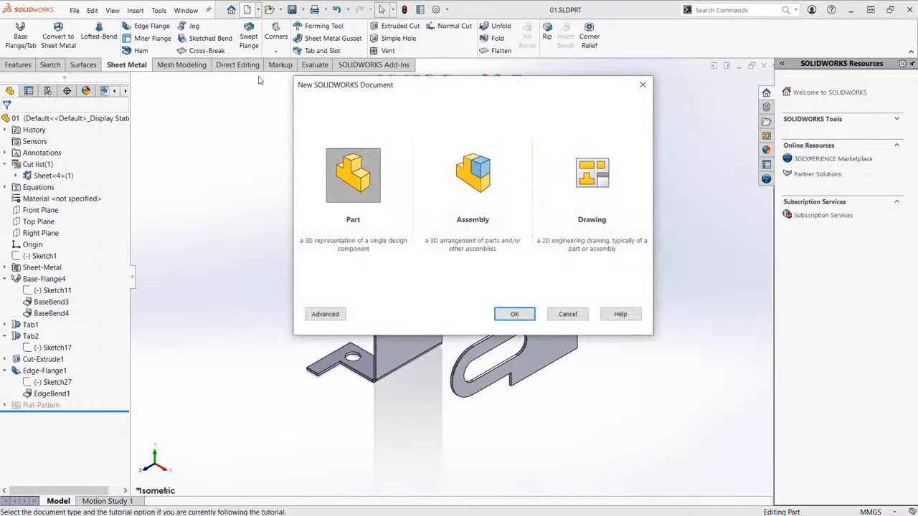
double_click(358, 182)
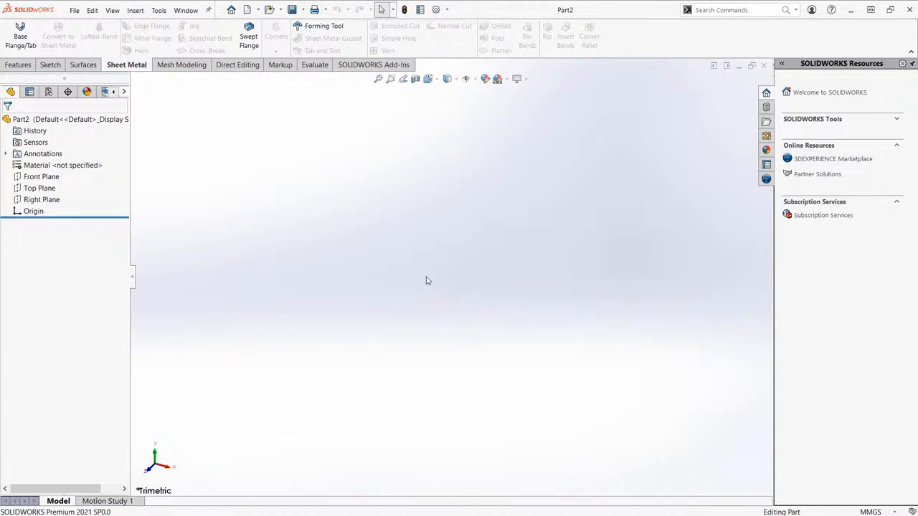
left_click(25, 191)
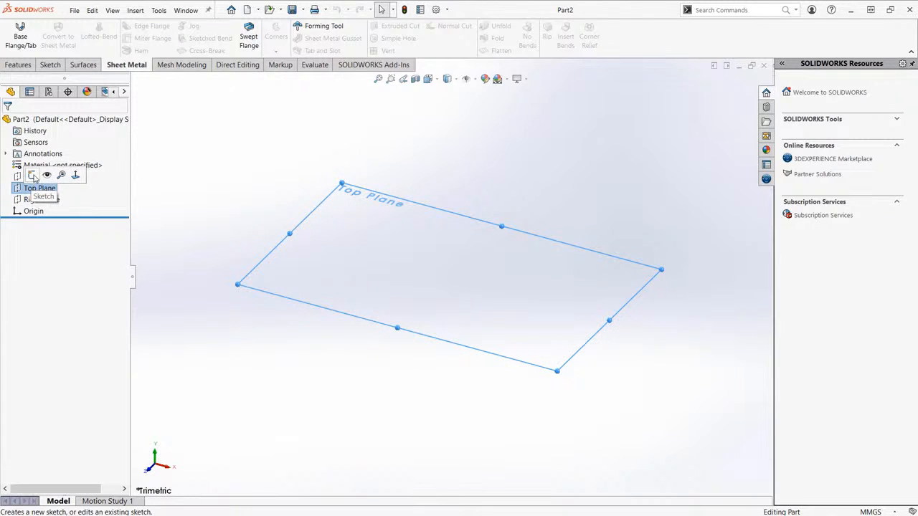
left_click(33, 175)
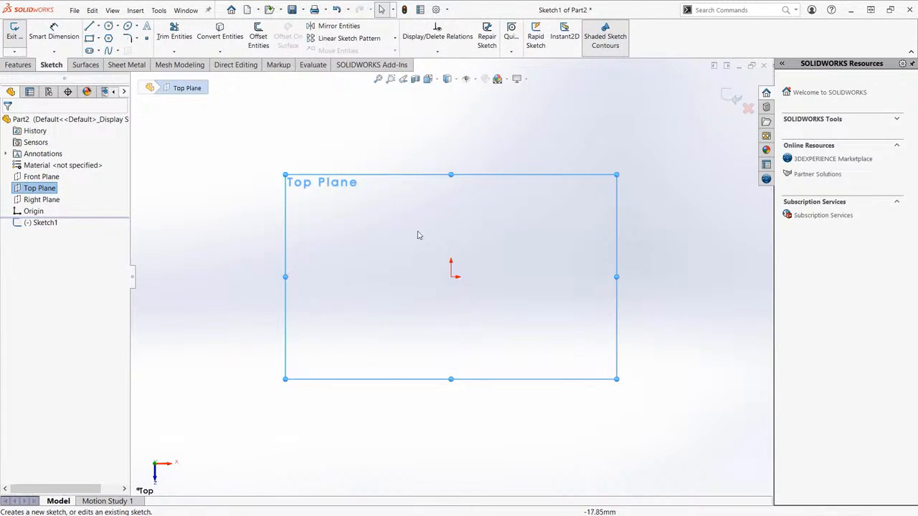
key("s")
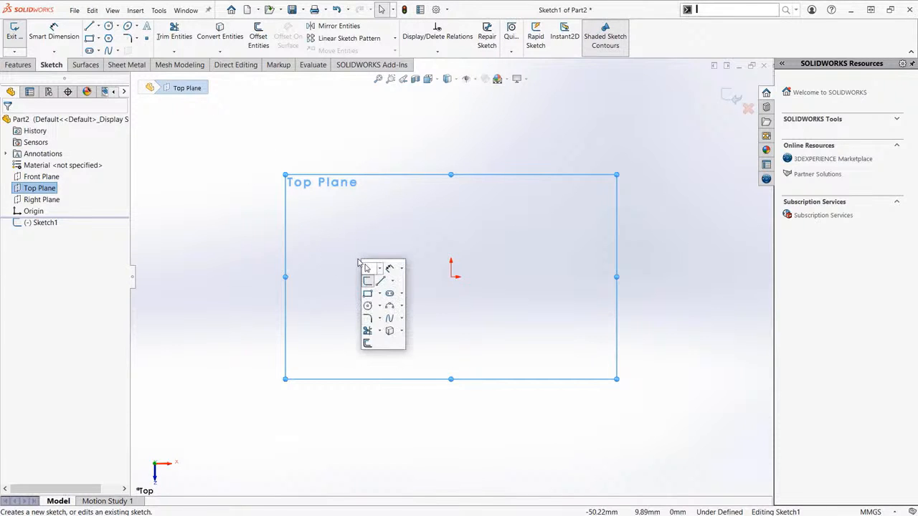
- Sketch a center rectangle about 98 mm wide and 89 mm high, centred on the origin
left_click(380, 295)
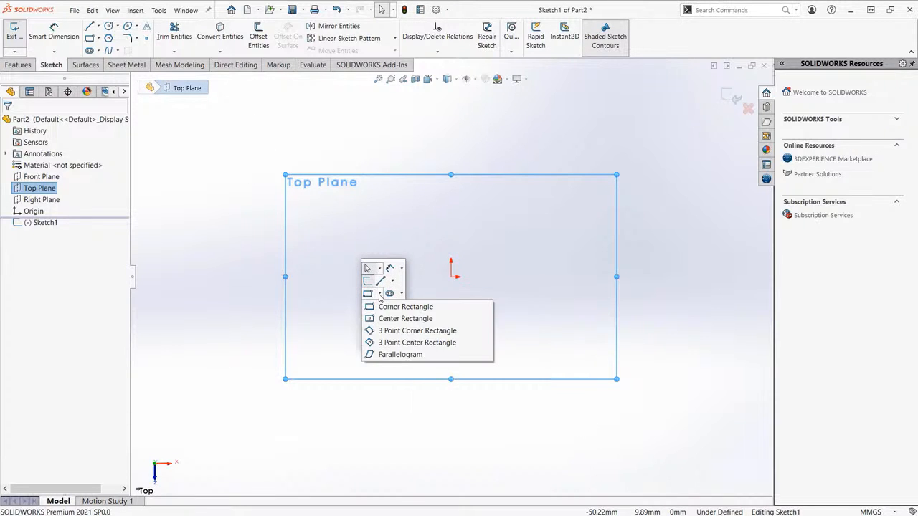
left_click(408, 319)
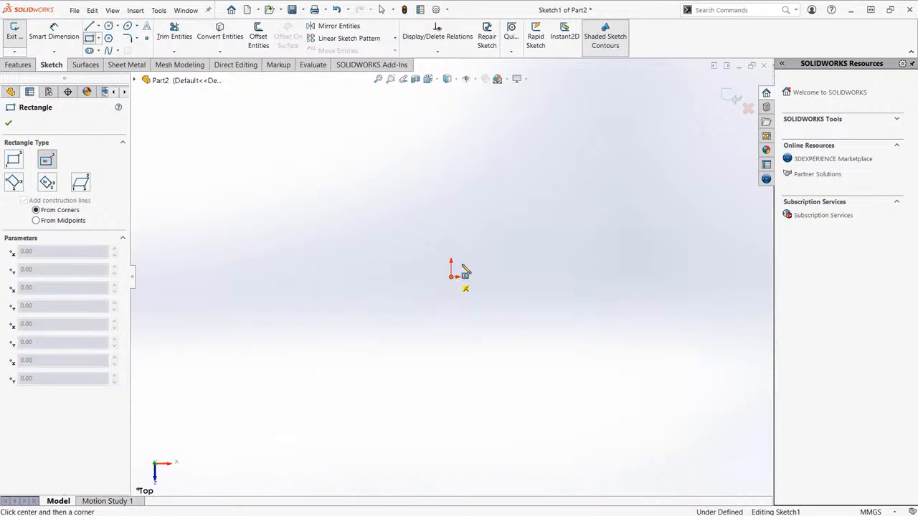
left_click(451, 276)
left_click(543, 194)
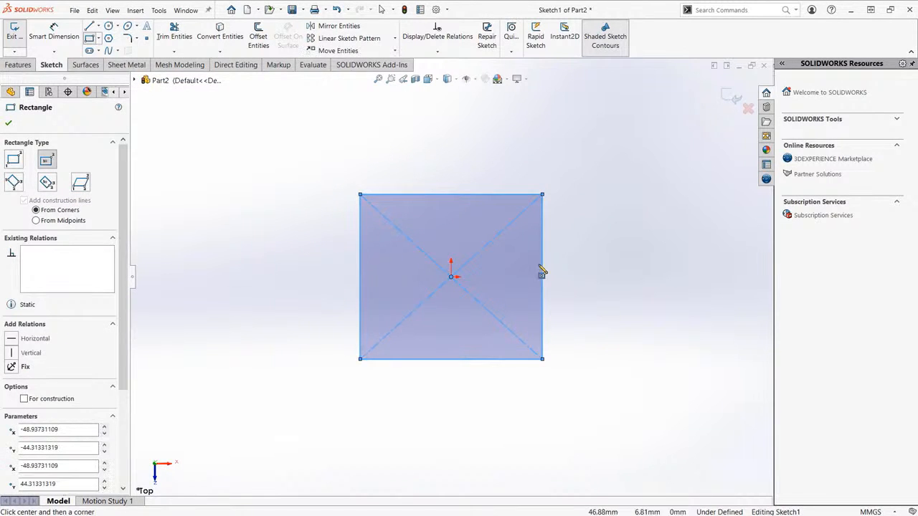
key("Escape")
- Dimension the length of the rectangle's top edge, placing the dimension above the rectangle
key("s")
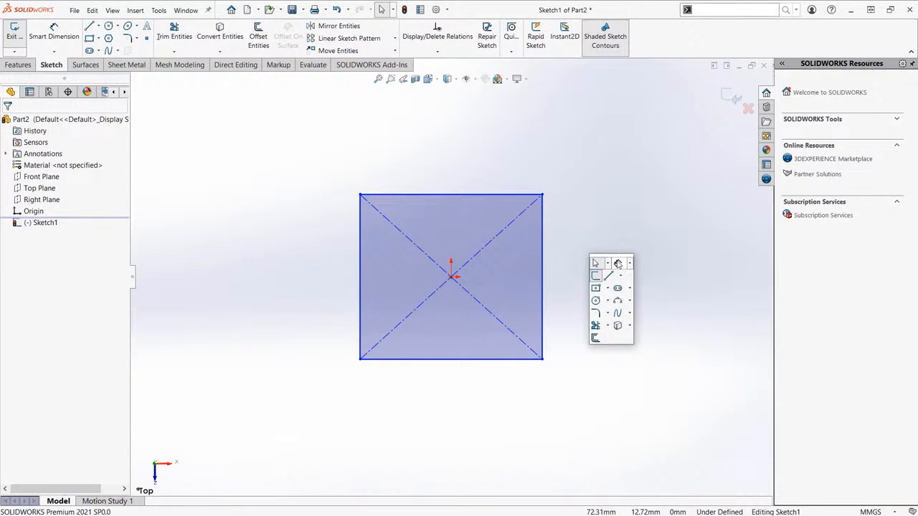
left_click(619, 264)
left_click(457, 195)
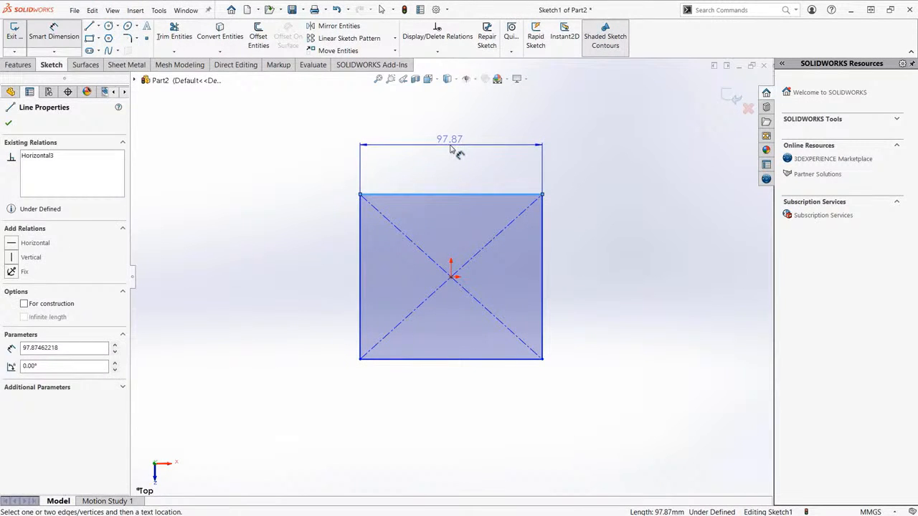
left_click(452, 148)
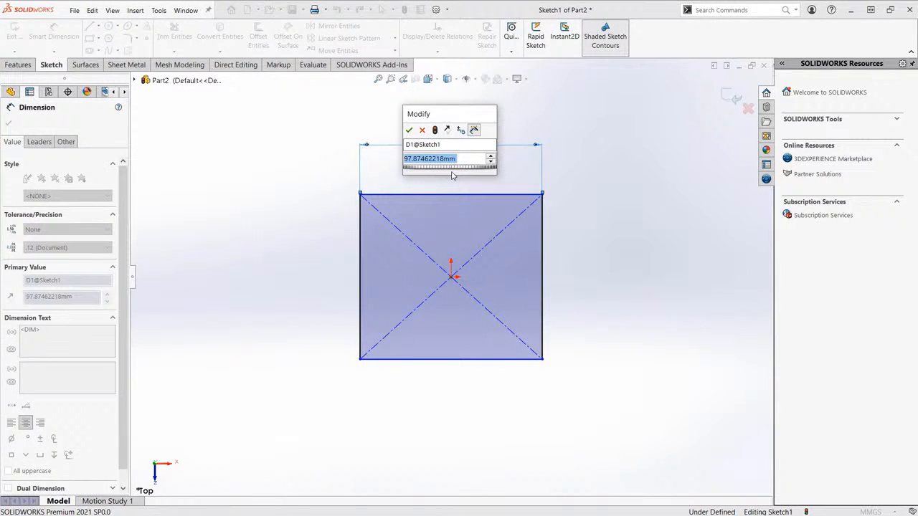
- Set the width of the centre rectangle's horizontal edge to 50 mm
type("50")
key("Return")
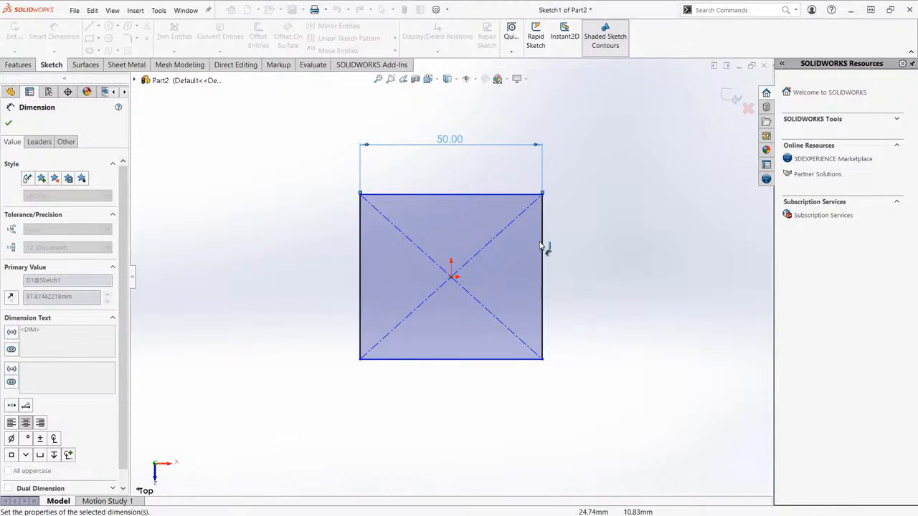
scroll(566, 241, "down", 2)
scroll(565, 240, "up", 2)
key("Escape")
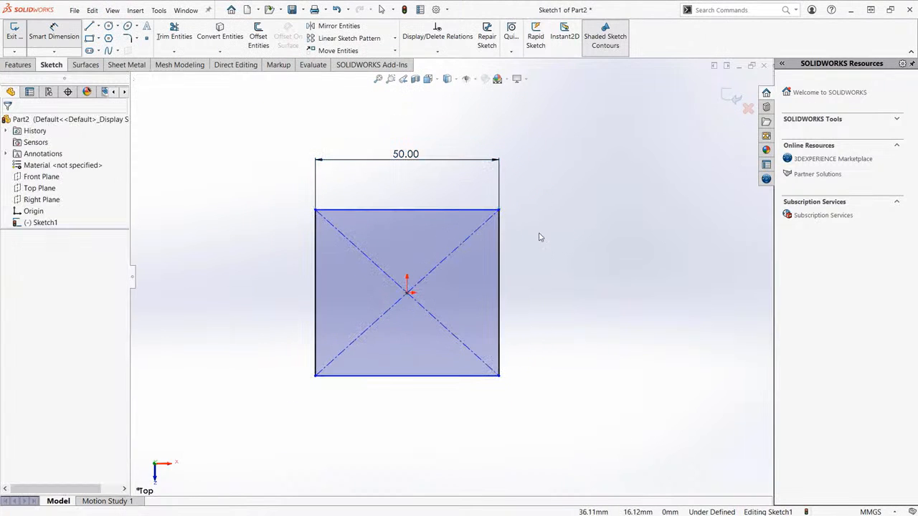
- Add an equal relation between the rectangle's horizontal and vertical edges to make it square, and finish the sketch
left_click(485, 211)
left_click(534, 240)
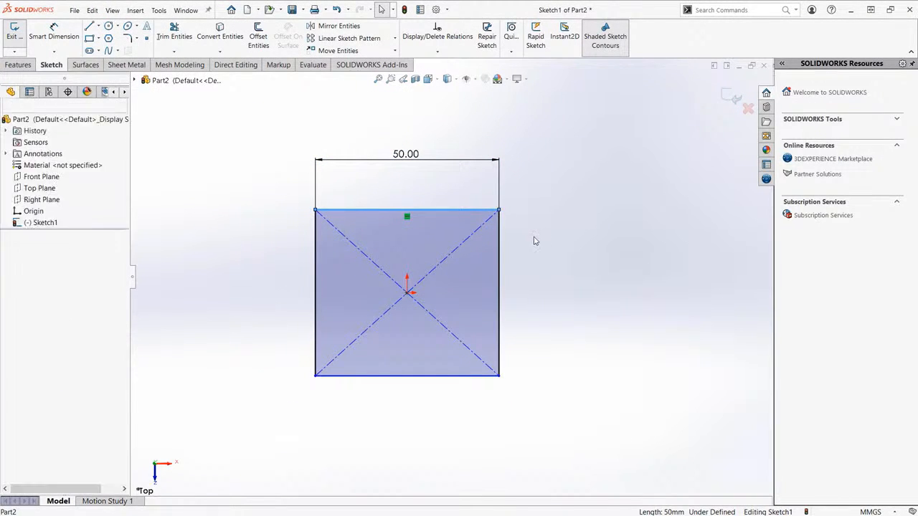
left_click(459, 210)
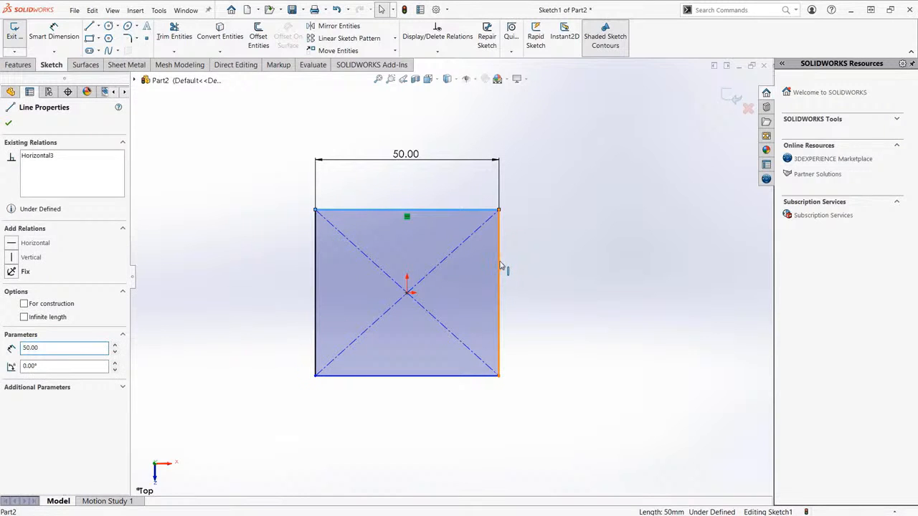
left_click(500, 267, "ctrl")
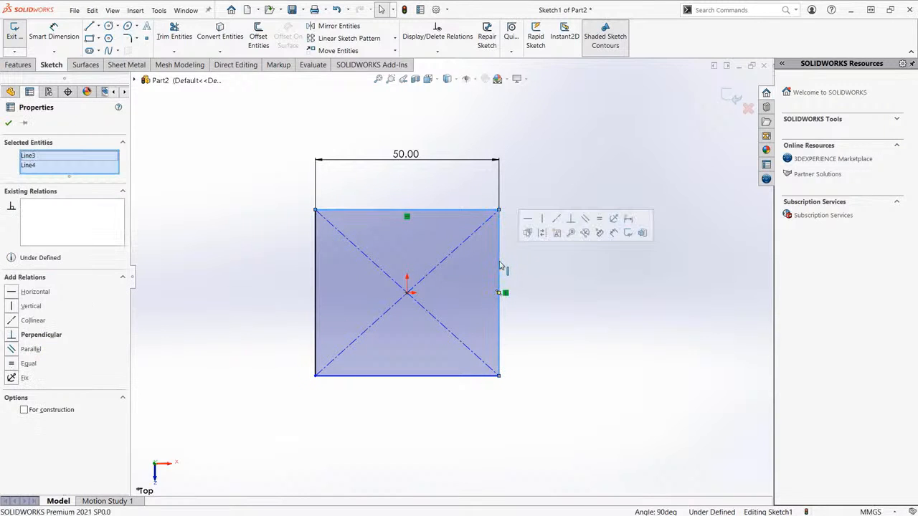
left_click(599, 221)
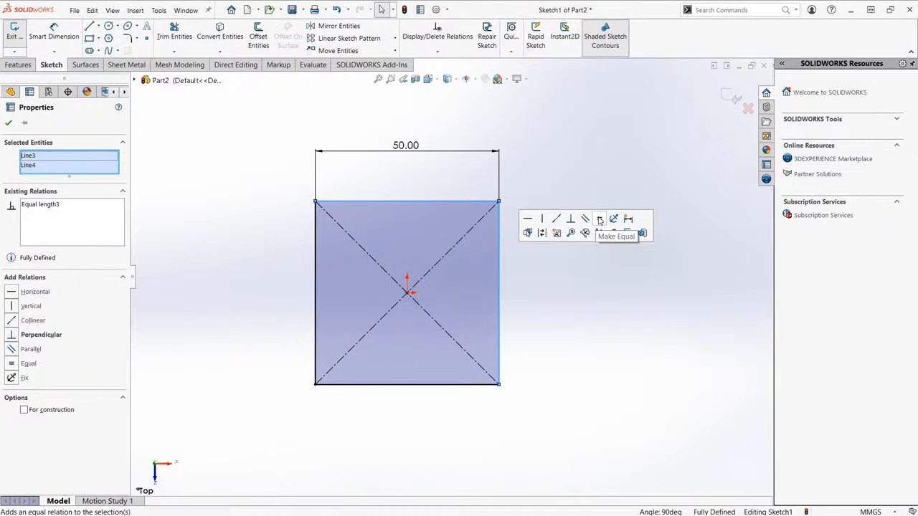
left_click(545, 257)
middle_click_drag(550, 257, 571, 258, "ctrl")
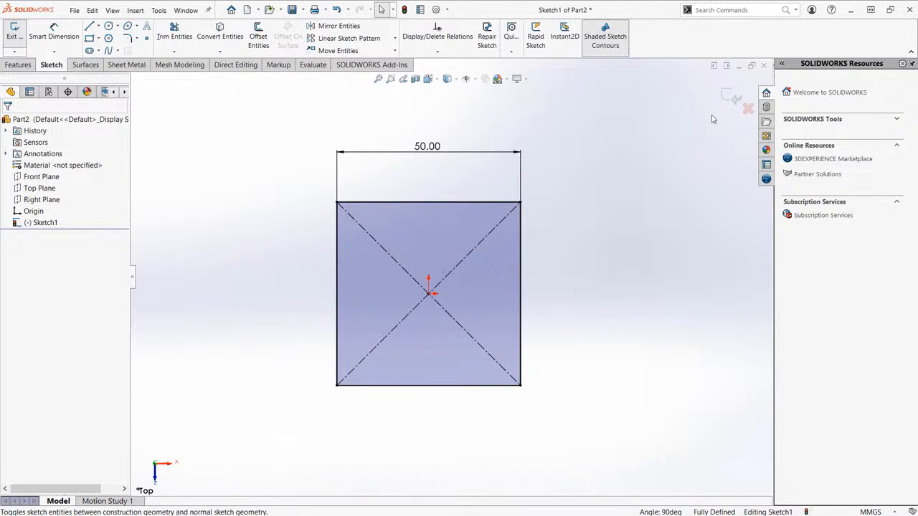
left_click(730, 99)
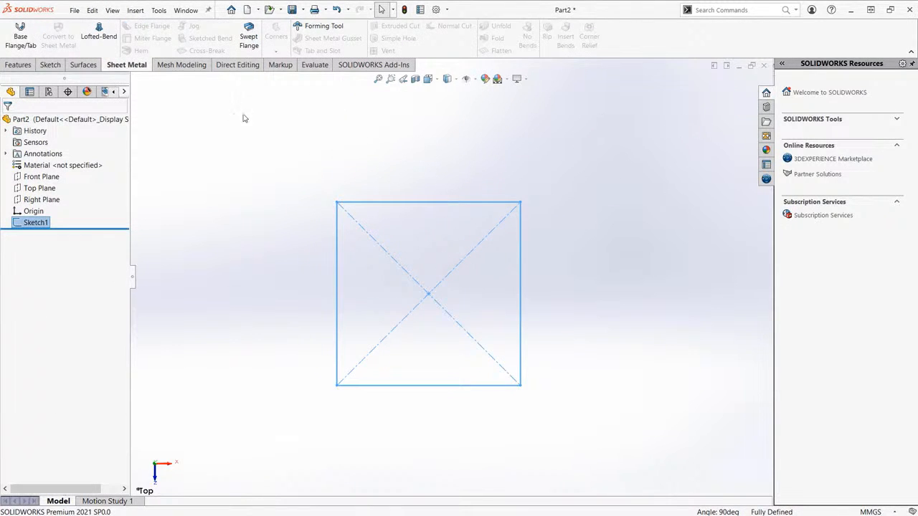
- Create a sheet metal base flange 1 mm thick from the square sketch and show it in isometric view
left_click(19, 47)
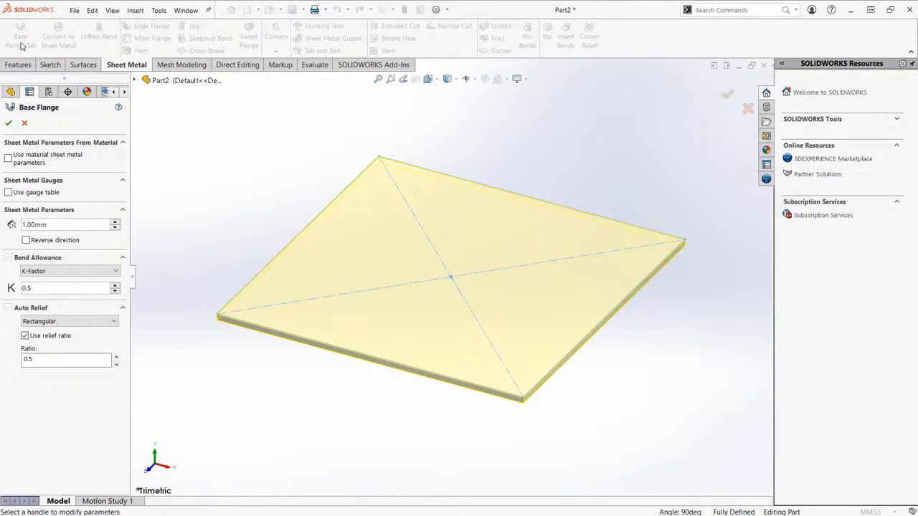
left_click_drag(23, 224, 98, 229)
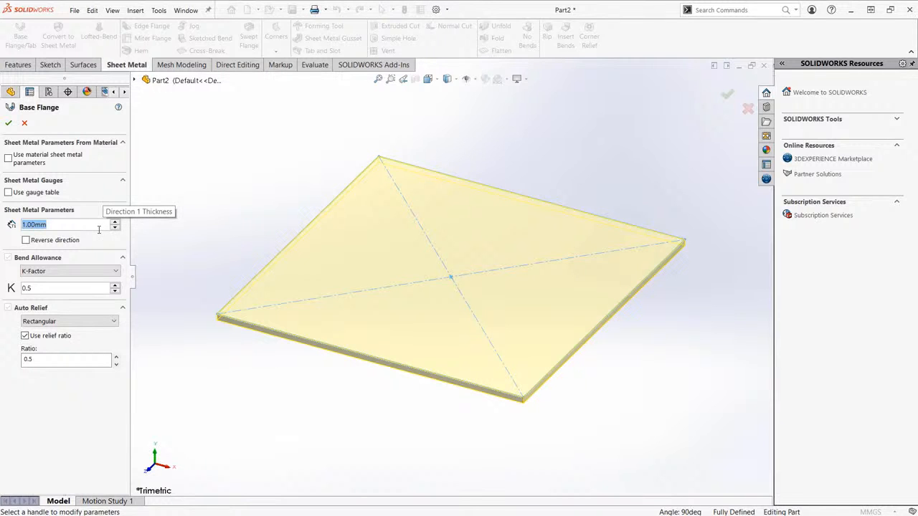
type("1")
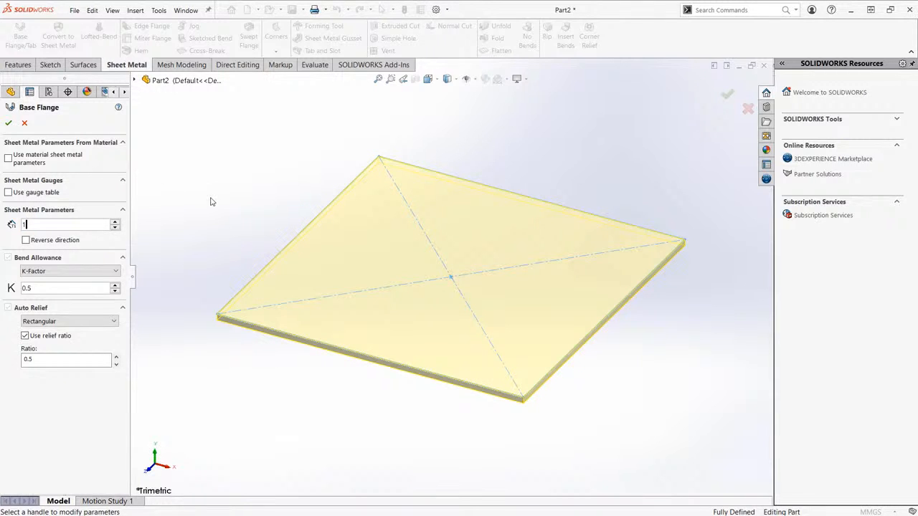
key("Return")
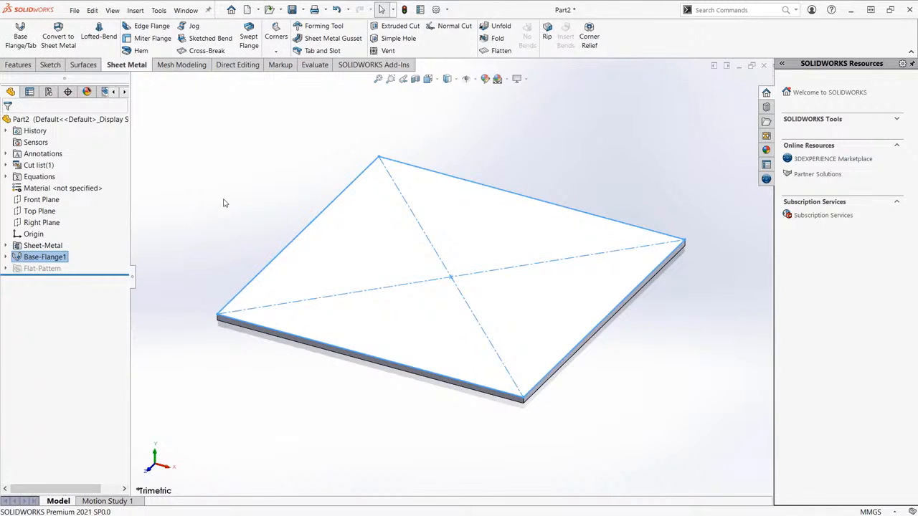
left_click(251, 199)
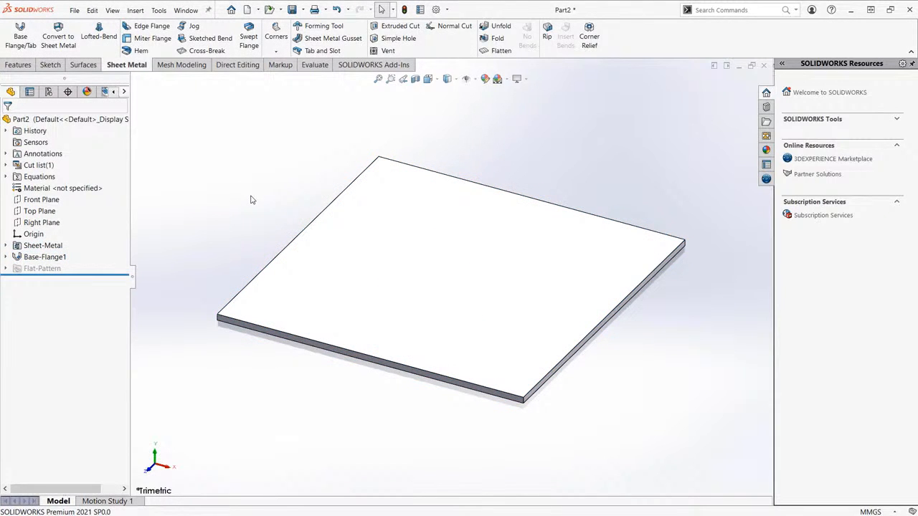
key("ctrl+7")
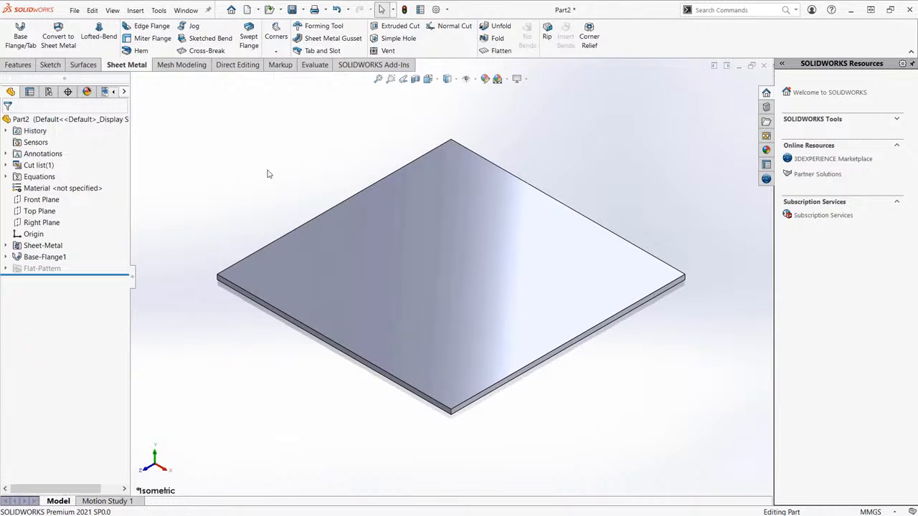
- Start a miter flange on the plate's upper back-left edge and sketch an inward L profile with a vertical leg about 8.6 mm tall
left_click(152, 40)
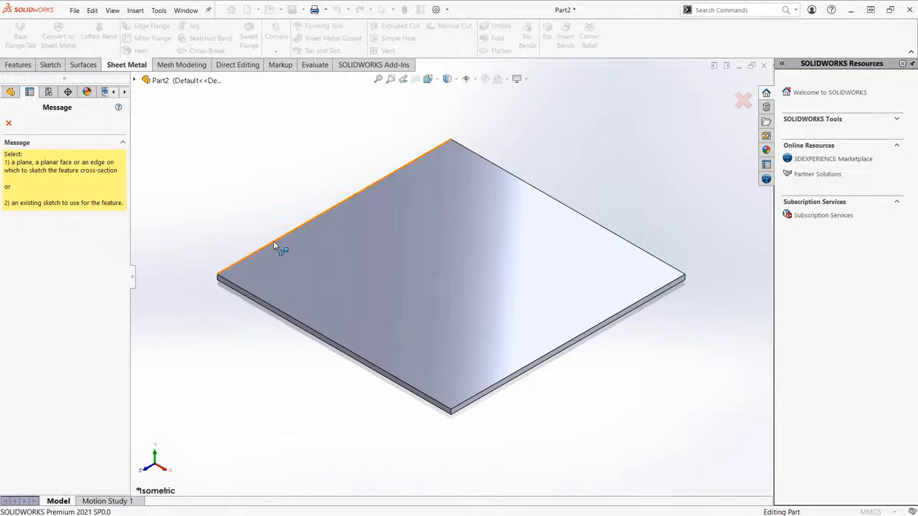
left_click(273, 246)
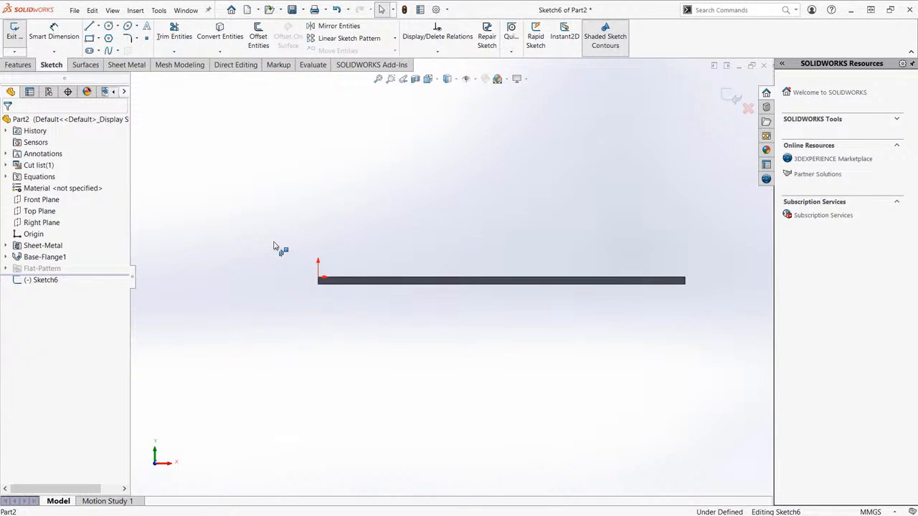
scroll(274, 246, "down", 4)
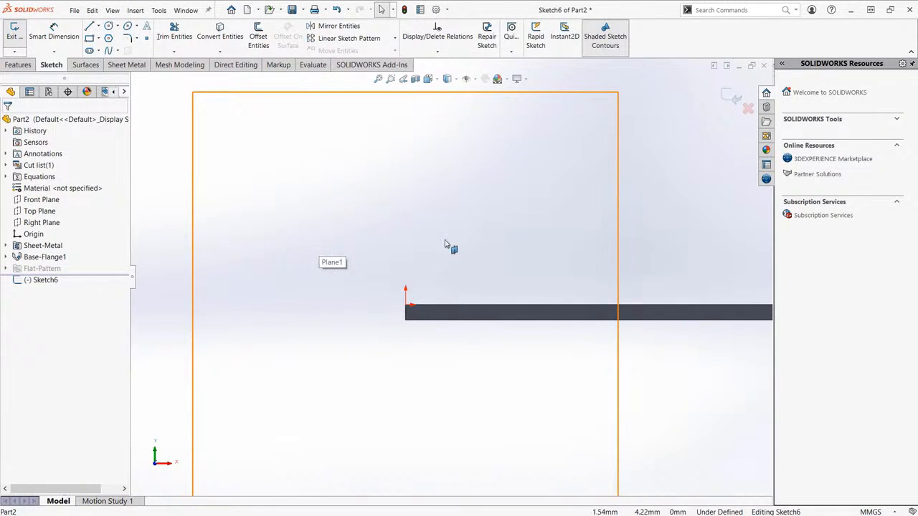
key("l")
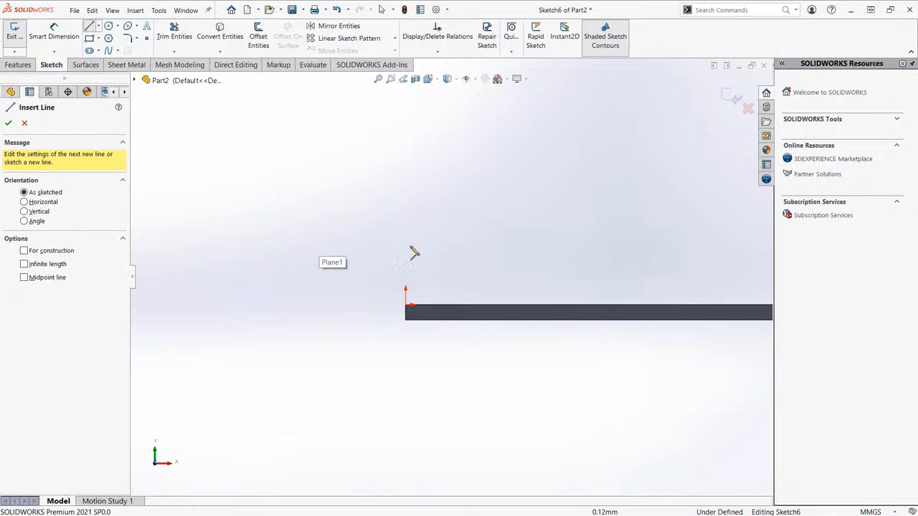
left_click(406, 304)
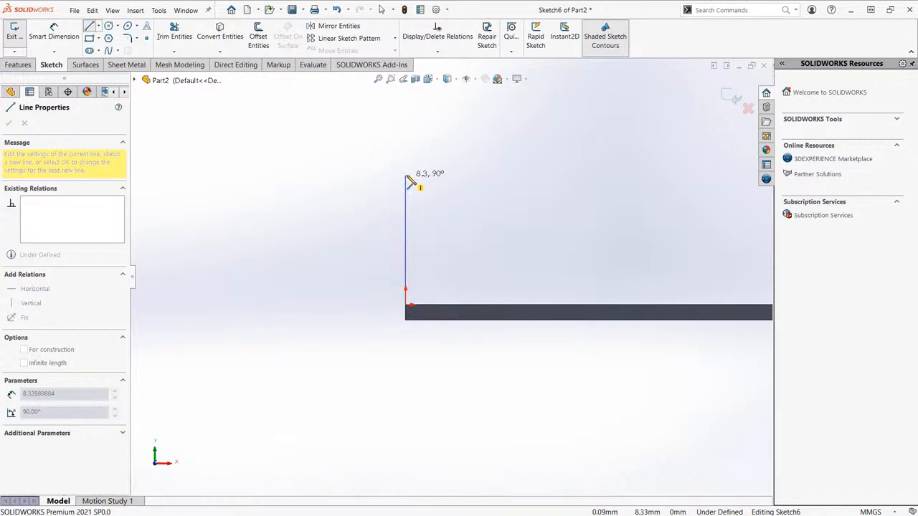
left_click(406, 172)
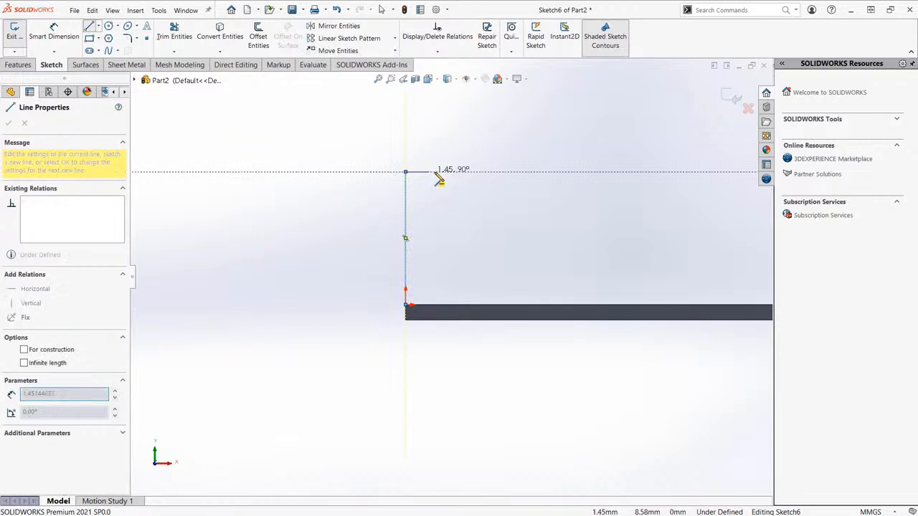
left_click(472, 173)
key("Escape")
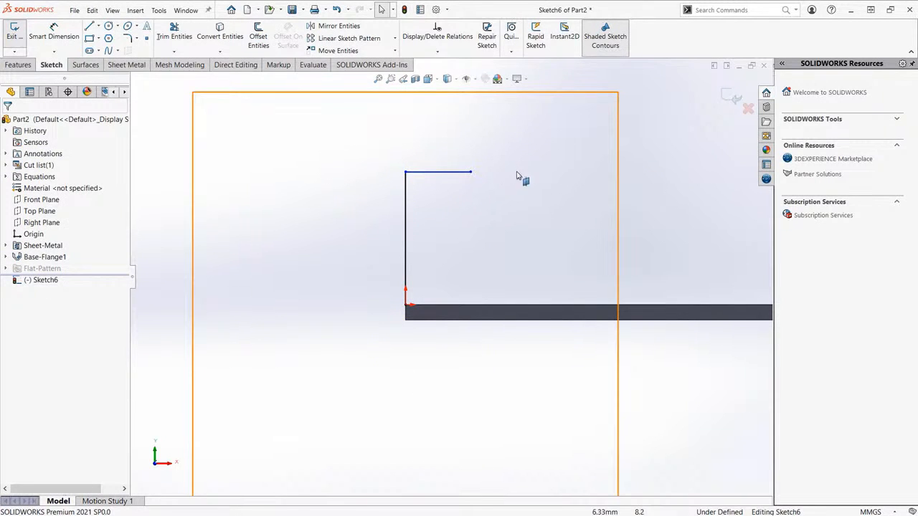
left_click(731, 95)
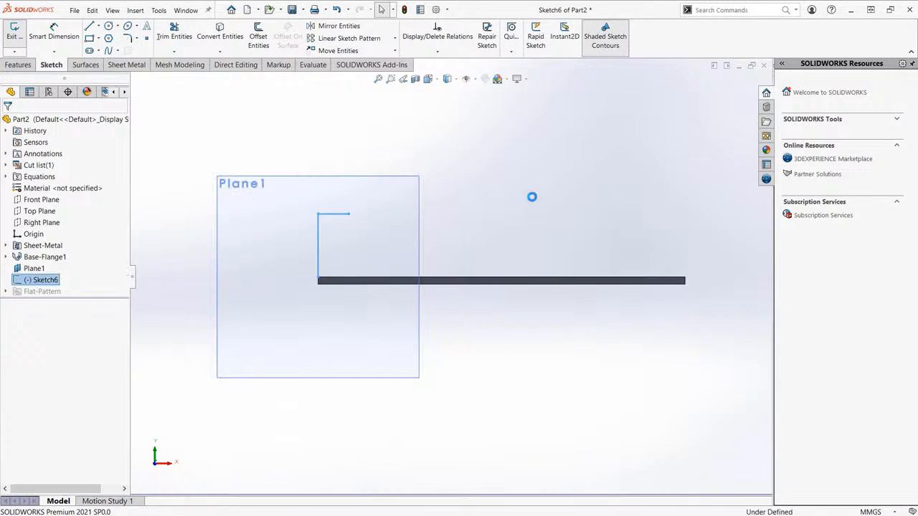
- Remove the profile sketch from the miter flange's selections, keeping only the first edge
middle_click_drag(507, 240, 490, 232)
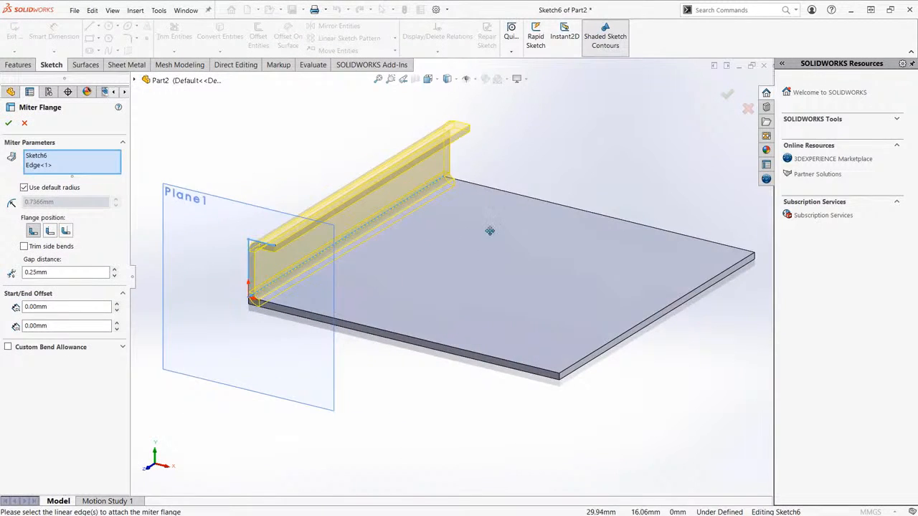
scroll(301, 262, "up", 2)
scroll(295, 265, "down", 6)
scroll(342, 240, "up", 3)
middle_click_drag(354, 237, 339, 251, "ctrl")
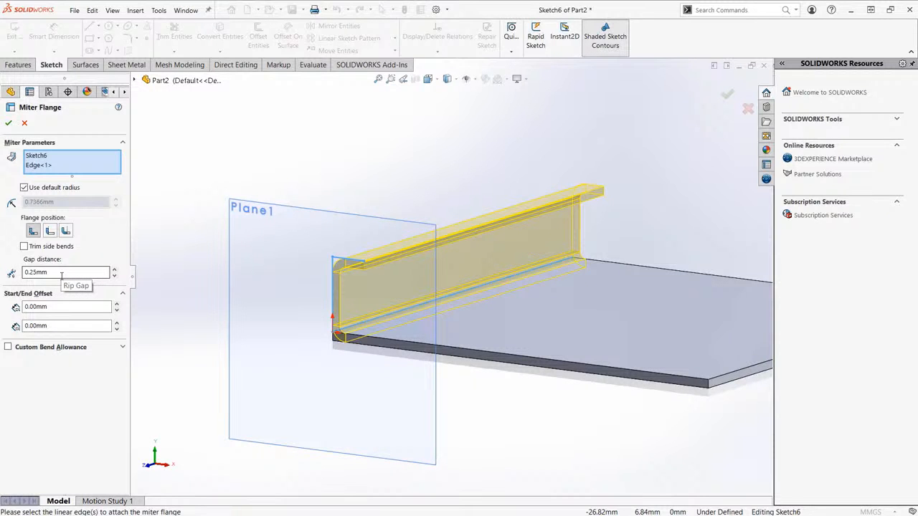
middle_click_drag(467, 342, 461, 315)
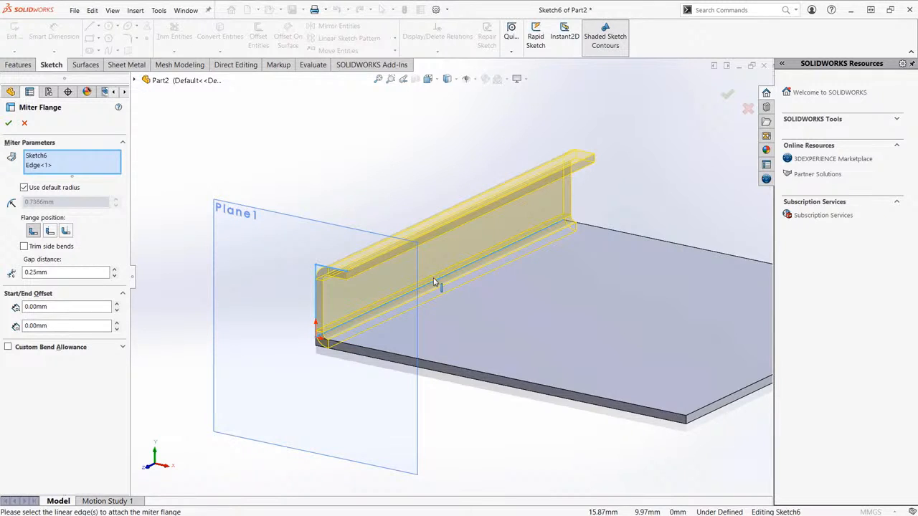
left_click(40, 156)
right_click(39, 157)
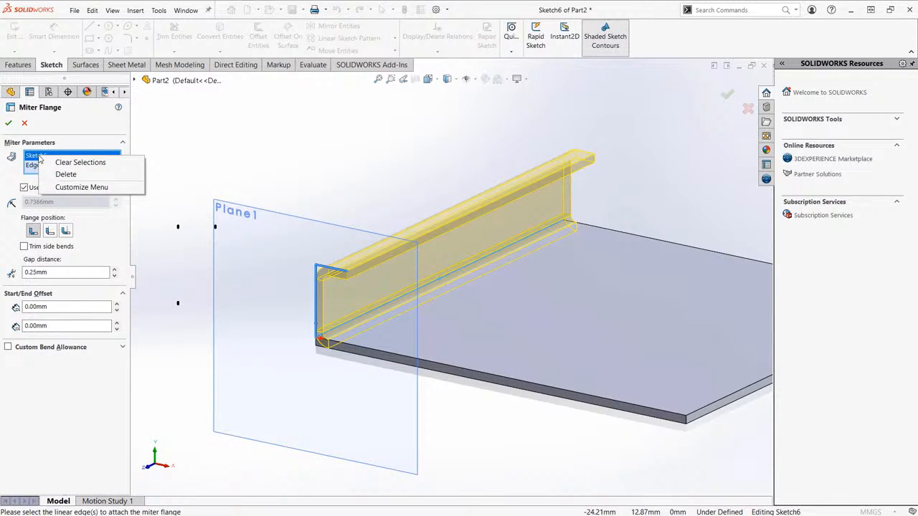
left_click(64, 175)
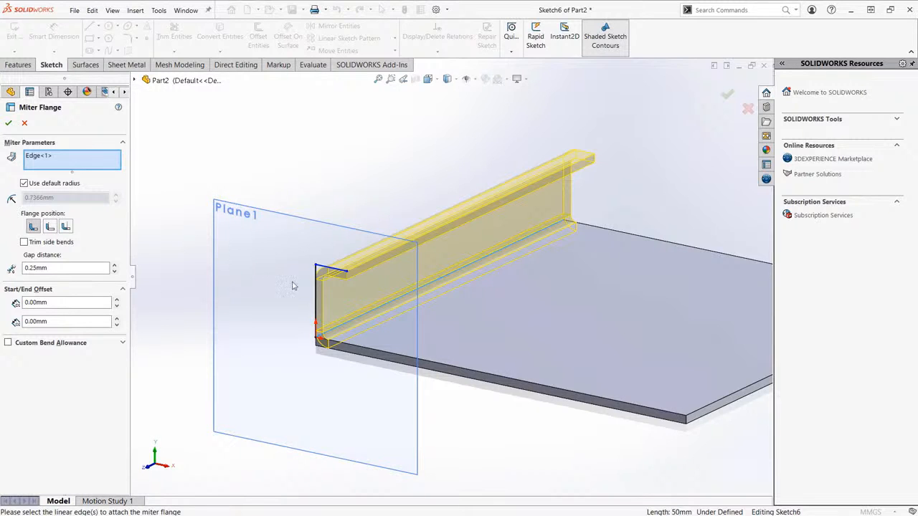
- Add the plate's other three upper edges to the miter flange so it runs around the whole perimeter
scroll(445, 368, "up", 2)
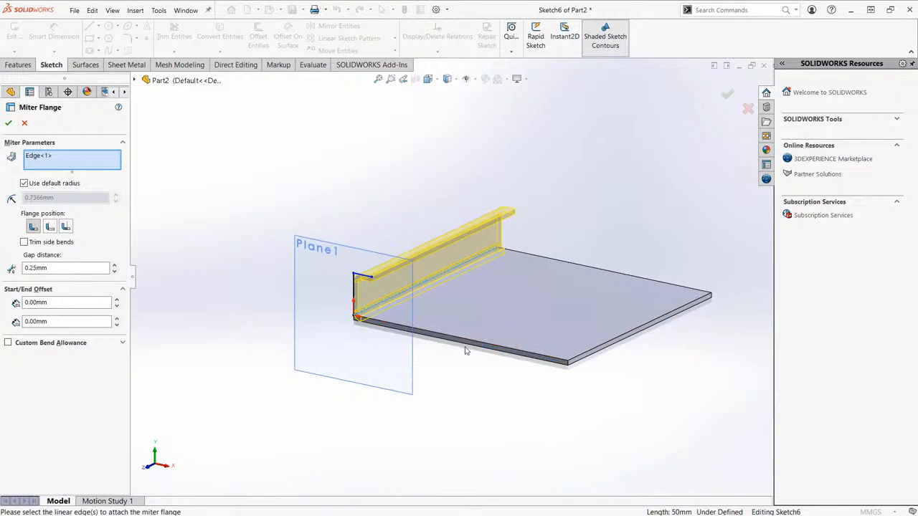
left_click(475, 349)
scroll(475, 303, "down", 3)
scroll(475, 303, "up", 4)
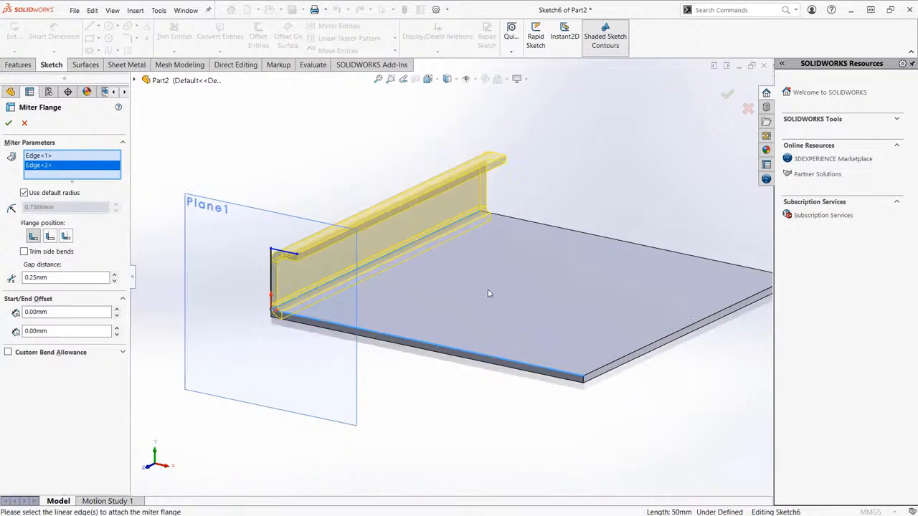
middle_click_drag(451, 317, 425, 261)
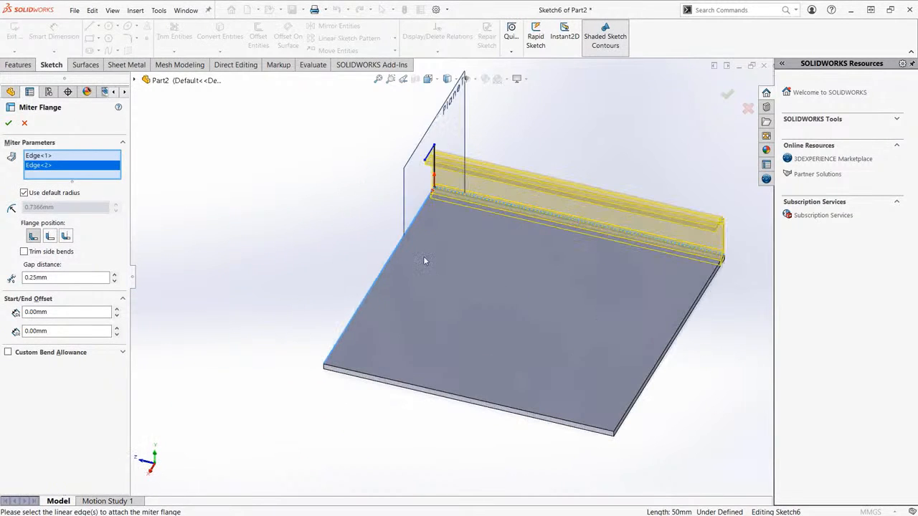
left_click(412, 389)
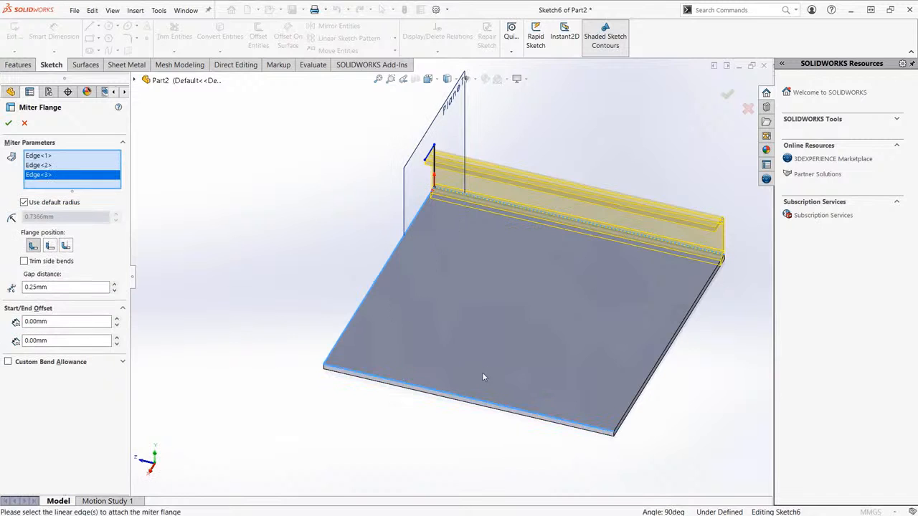
left_click(681, 329)
- Examine the gap between adjacent flanges at a corner of the miter flange preview
middle_click_drag(467, 307, 494, 322)
scroll(496, 289, "down", 2)
scroll(494, 322, "down", 4)
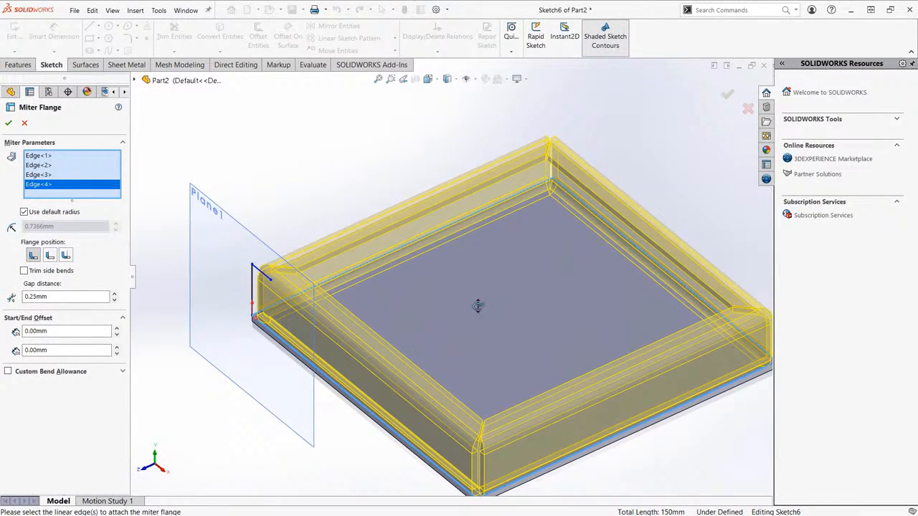
scroll(555, 109, "down", 5)
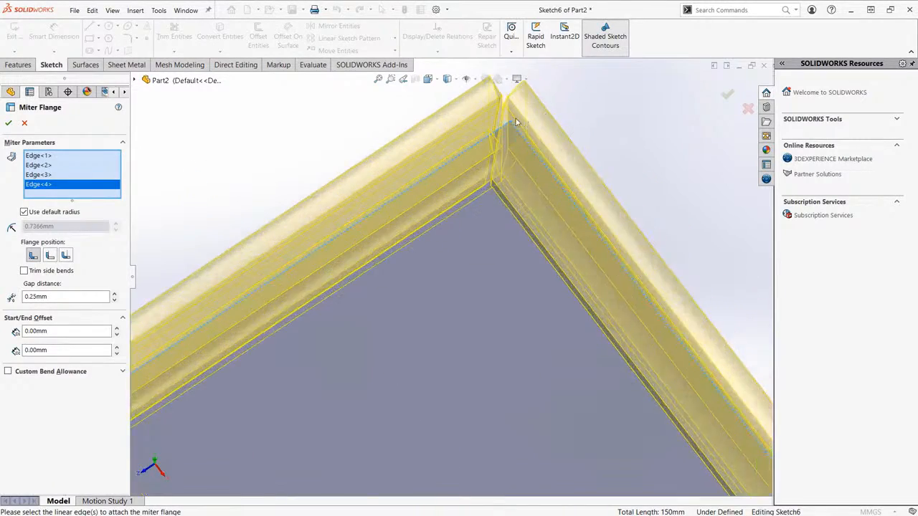
scroll(471, 192, "up", 2)
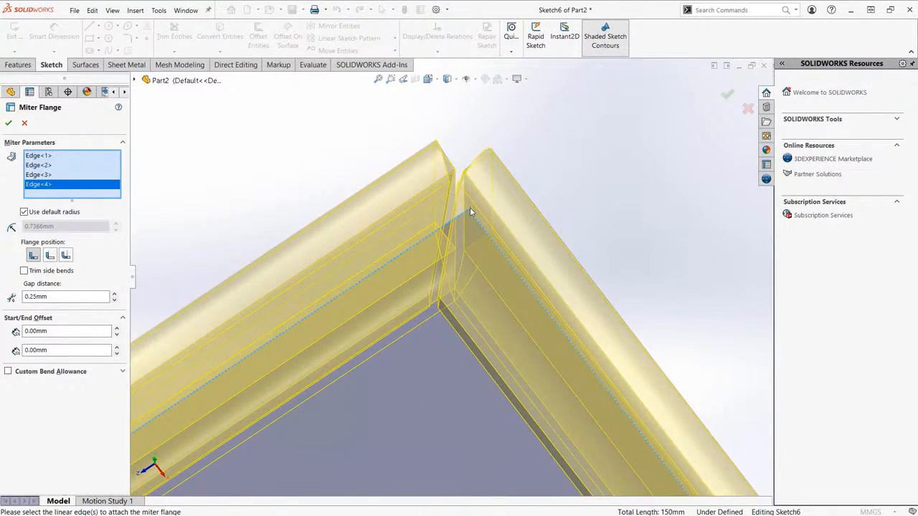
scroll(471, 212, "up", 5)
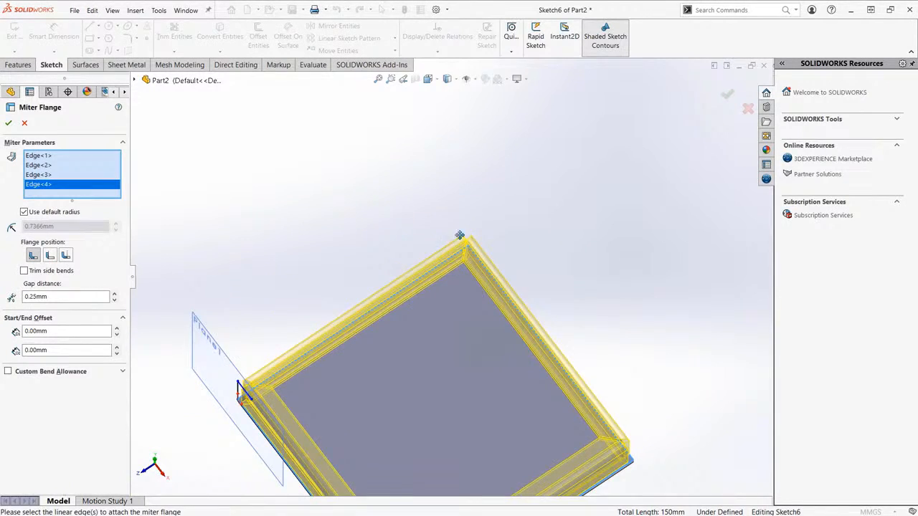
- Set both the start and end offset of the miter flange to 5 mm and inspect the preview at the open corner
middle_click_drag(459, 235, 493, 233)
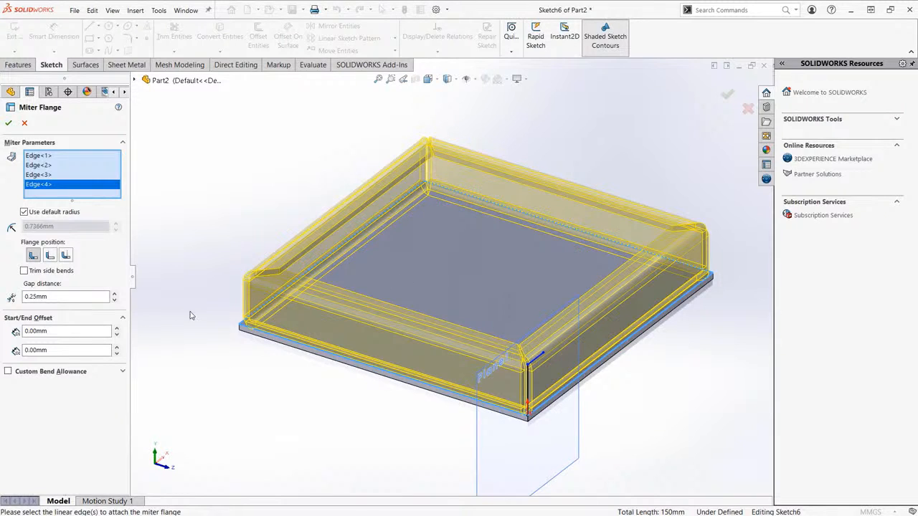
left_click(72, 331)
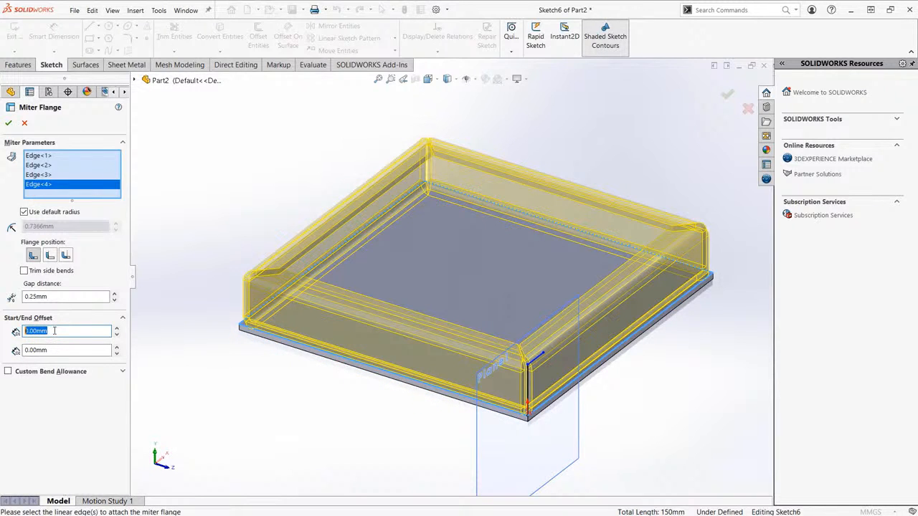
type("5")
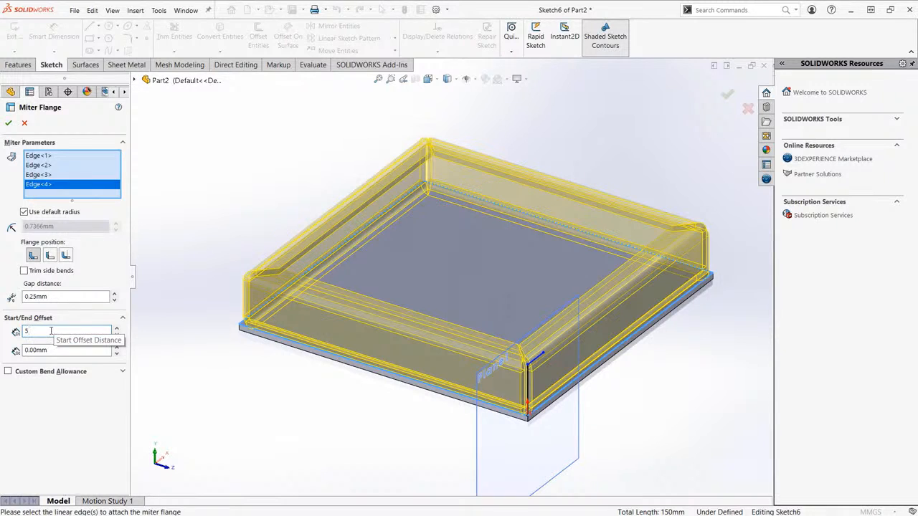
key("Tab")
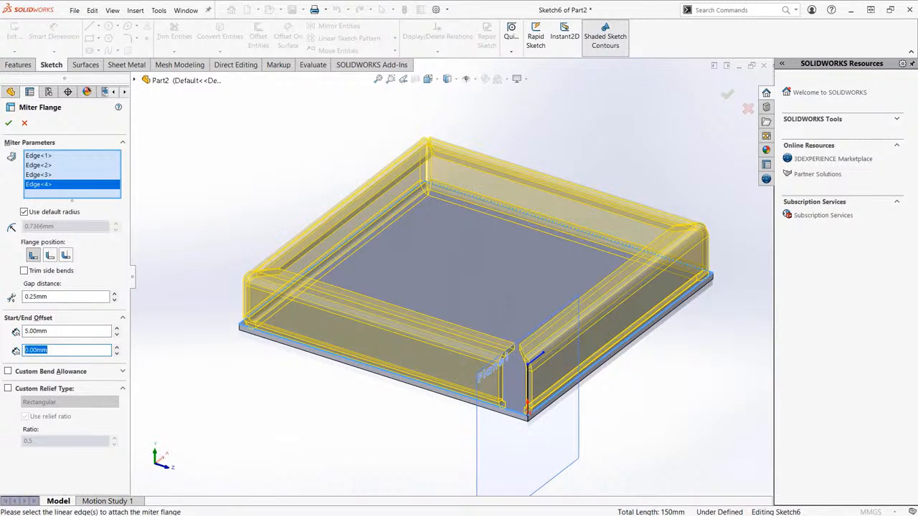
type("5")
key("Tab")
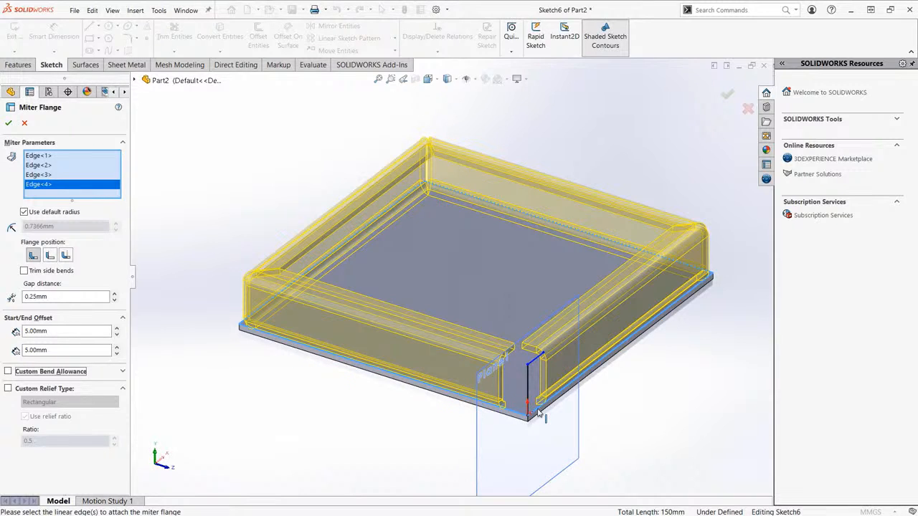
middle_click_drag(538, 416, 502, 470)
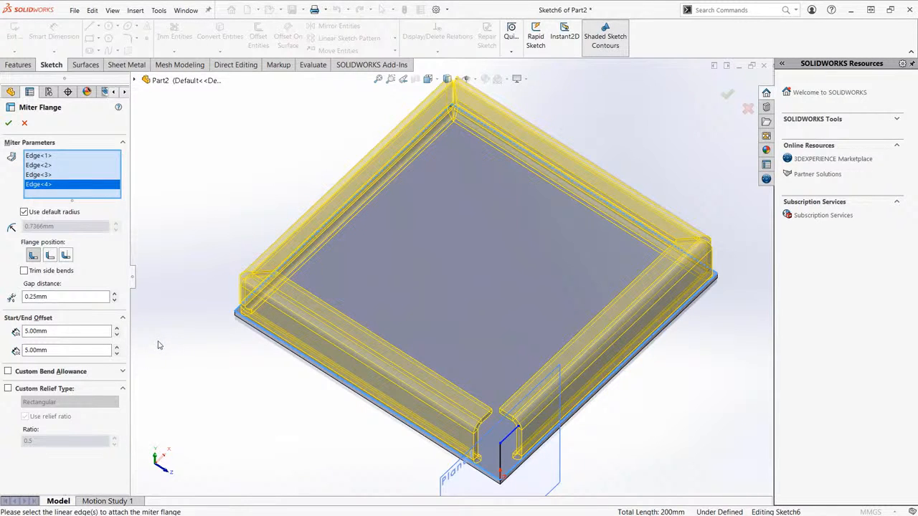
scroll(183, 363, "down", 4)
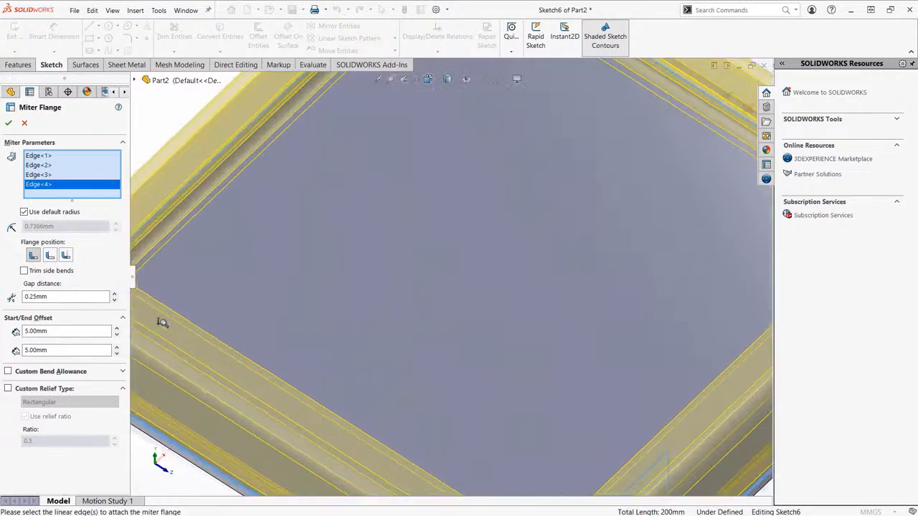
scroll(201, 366, "up", 5)
middle_click_drag(205, 366, 193, 319)
scroll(222, 328, "down", 3)
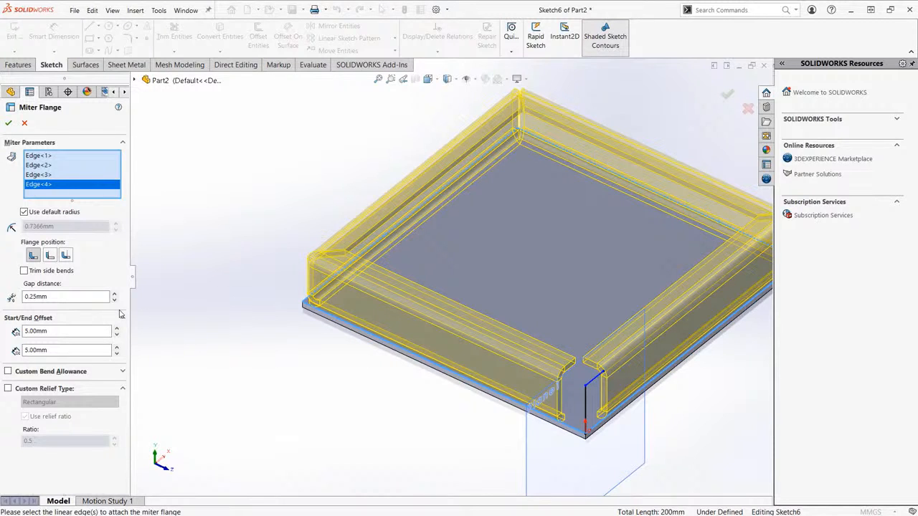
- Set the miter flange's gap distance to 2 mm and check the preview at the corners
double_click(75, 296)
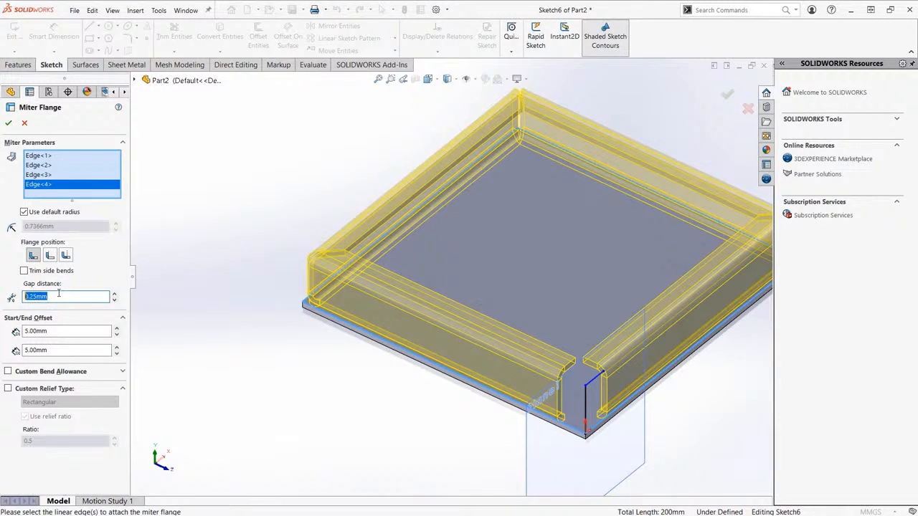
type("2")
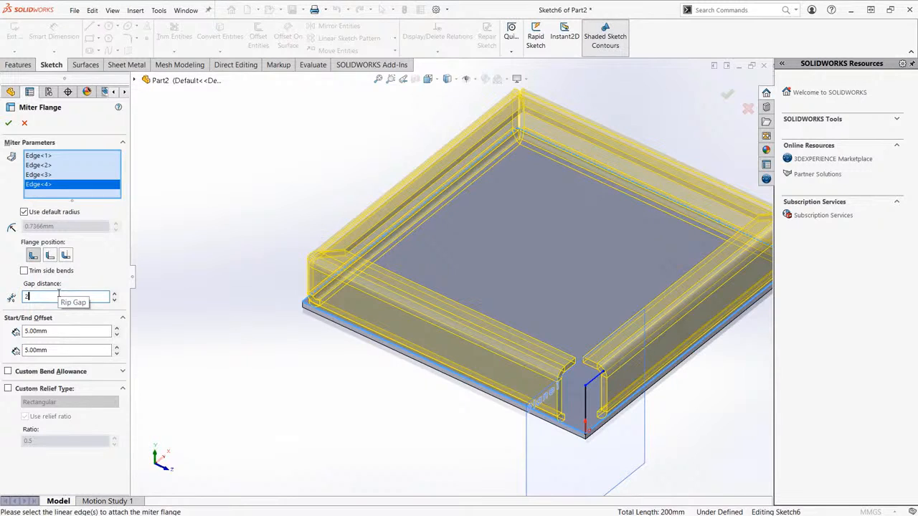
middle_click_drag(395, 256, 348, 269)
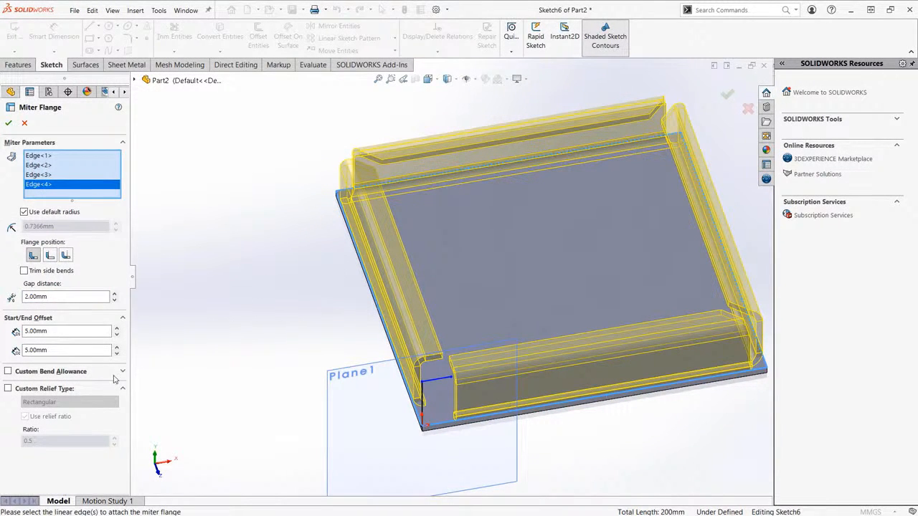
- Show the custom bend allowance options, accept the miter flange and view the part in isometric orientation
left_click(118, 372)
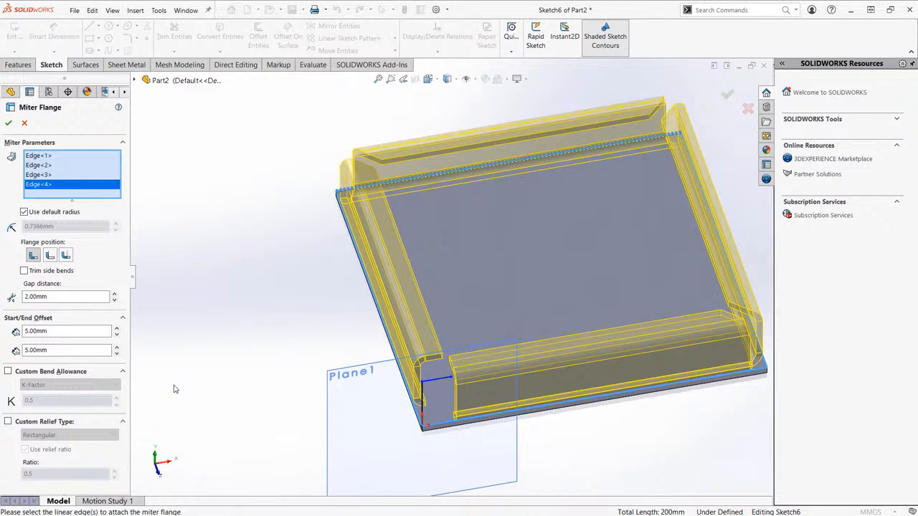
left_click(727, 94)
mouse_move(297, 246)
middle_mouse_down()
mouse_move(352, 213)
mouse_move(388, 249)
mouse_move(500, 273)
mouse_move(522, 234)
mouse_move(348, 284)
middle_mouse_up()
key("ctrl+7")
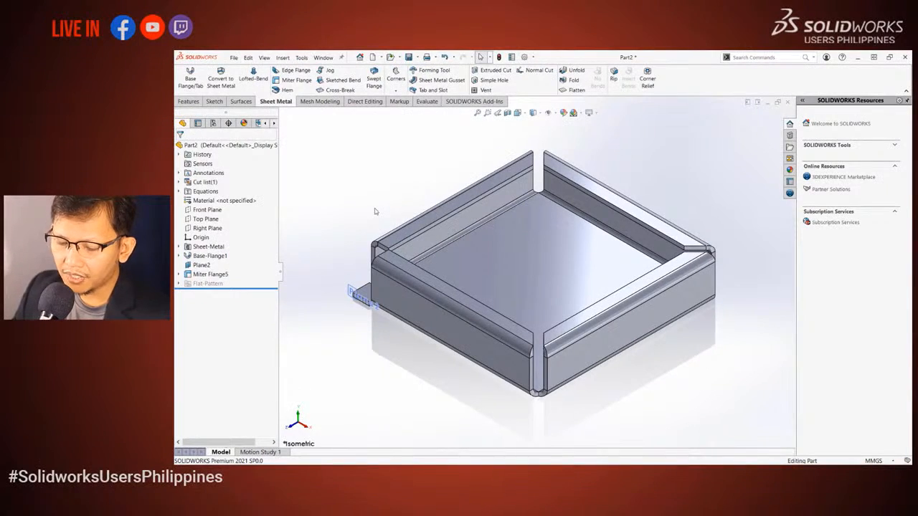
- Save the part as 02 in the ForLivestream folder and close it
key("ctrl+s")
left_click_drag(404, 62, 0, 158)
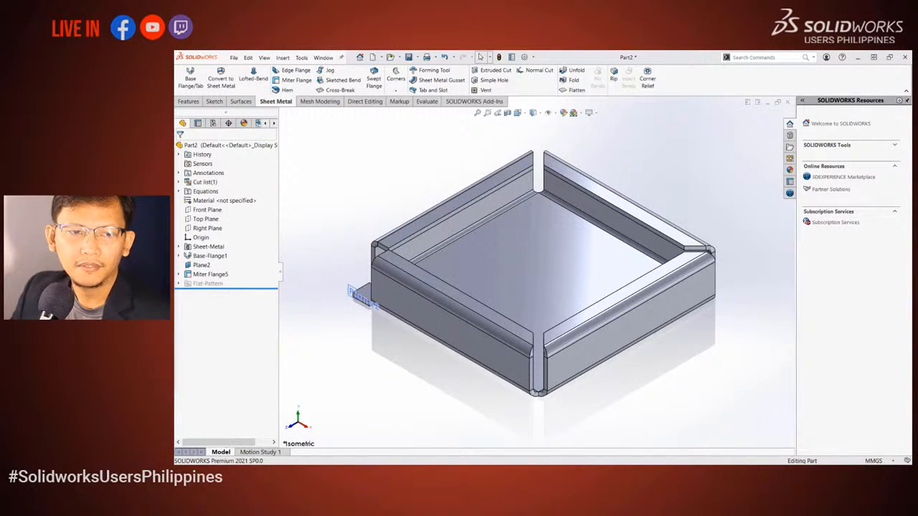
left_click_drag(175, 137, 651, 131)
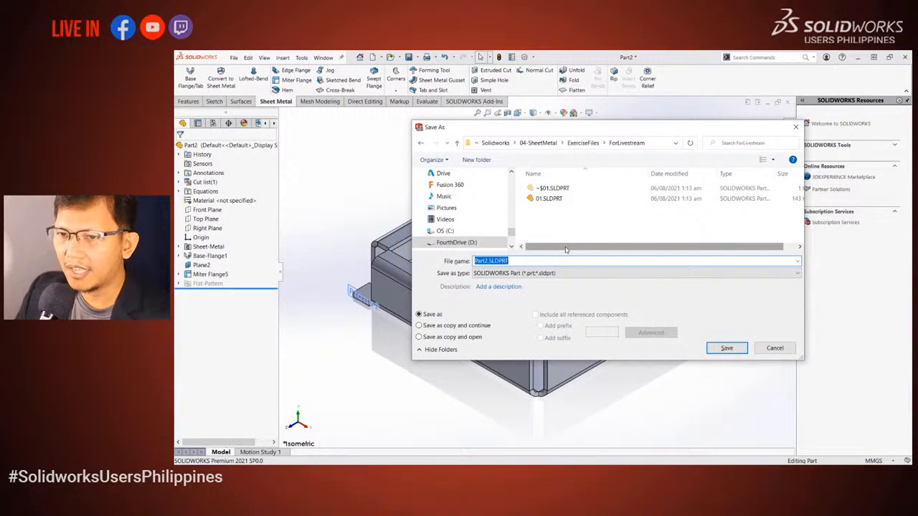
type("02")
key("Return")
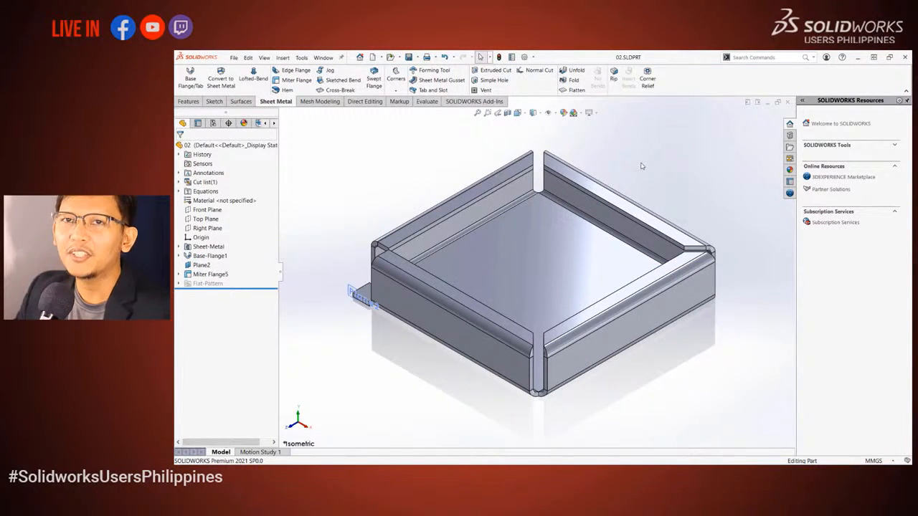
key("ctrl+w")
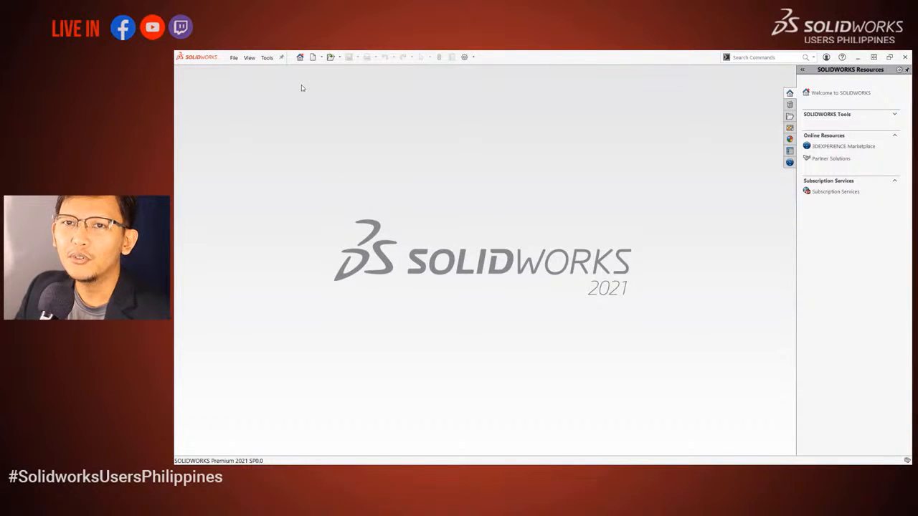
- Create a new part document and start a sketch on the Top Plane
left_click(313, 57)
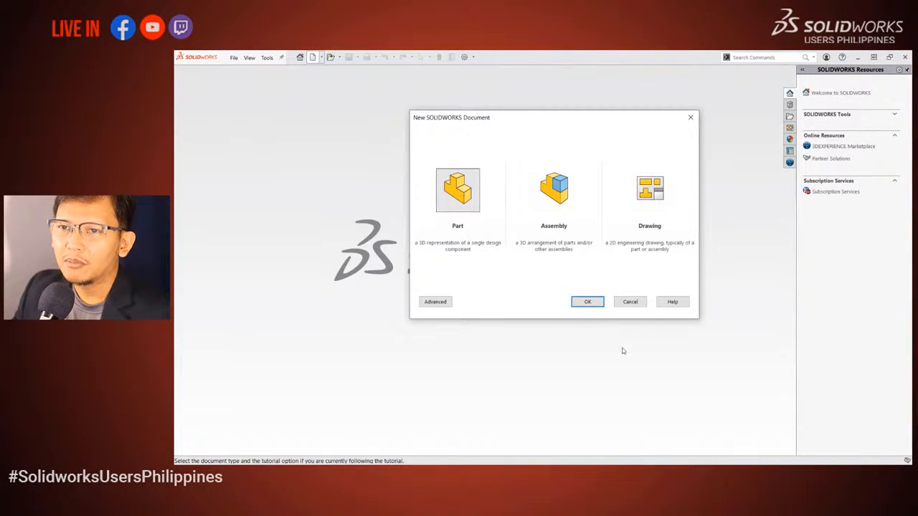
left_click(588, 302)
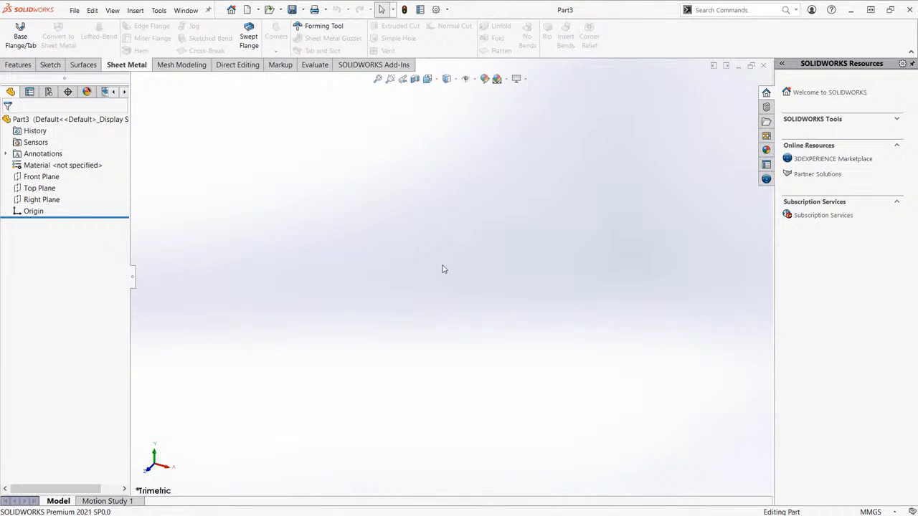
left_click(20, 190)
left_click(26, 177)
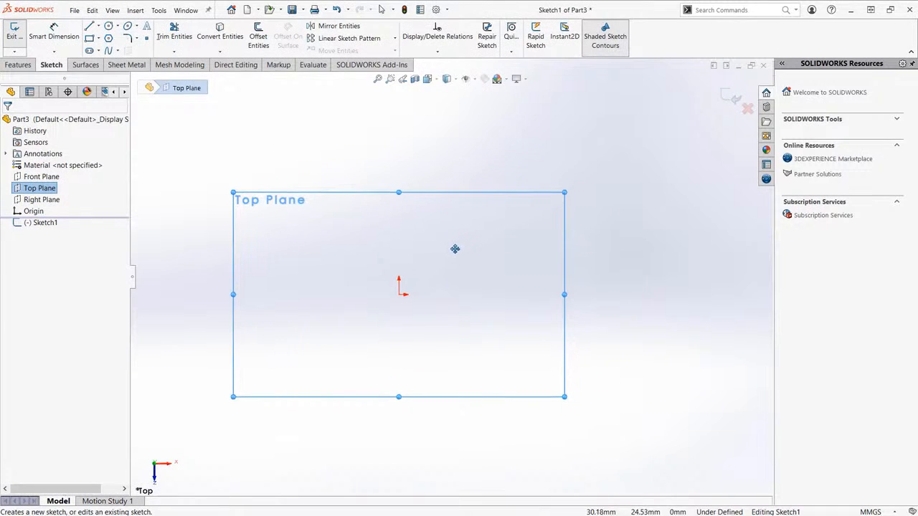
- Draw a corner rectangle about 95 by 80 mm with its lower-left corner at the origin
key("s")
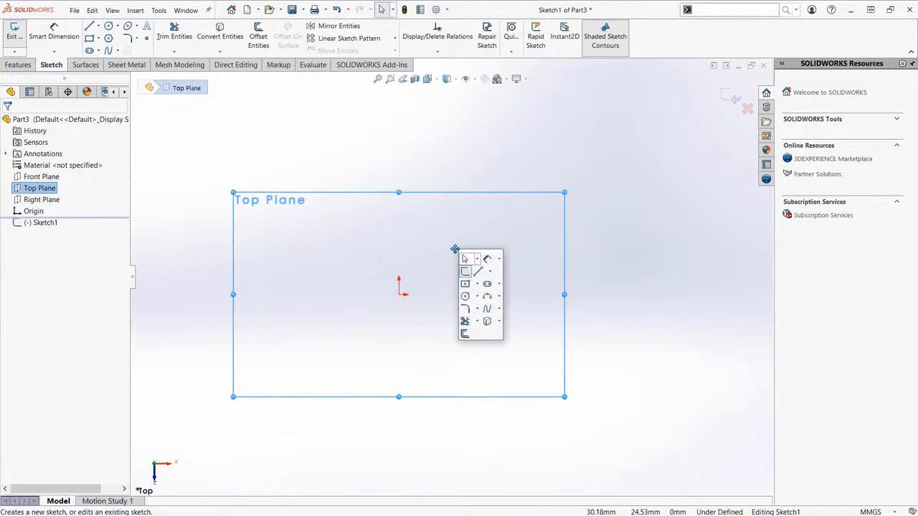
left_click(477, 285)
left_click(501, 297)
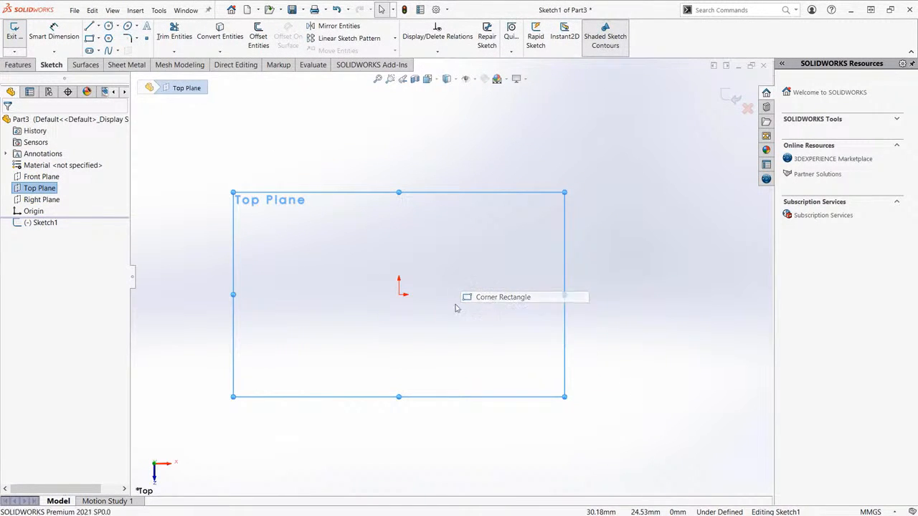
left_click(399, 294)
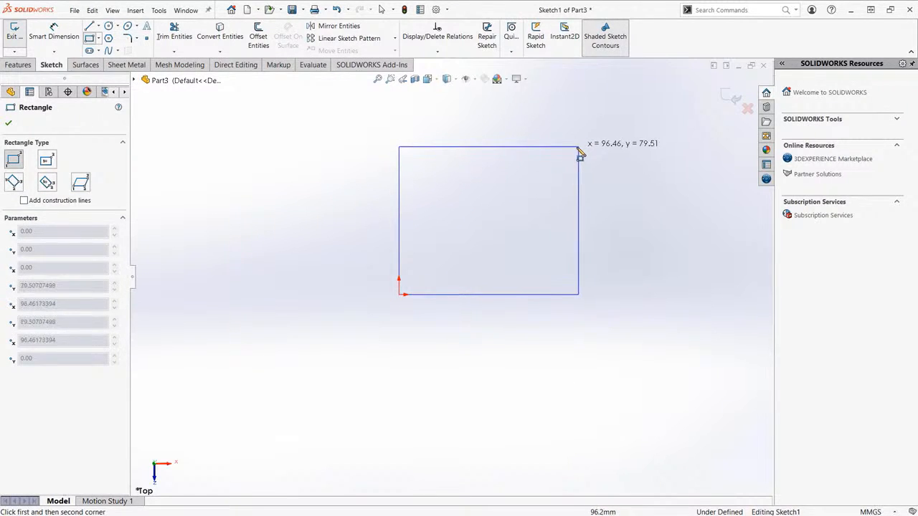
left_click(576, 147)
key("Escape")
- Trim away the rectangle's upper and right sides with Power trim, leaving the two lines that meet at the origin
key("s")
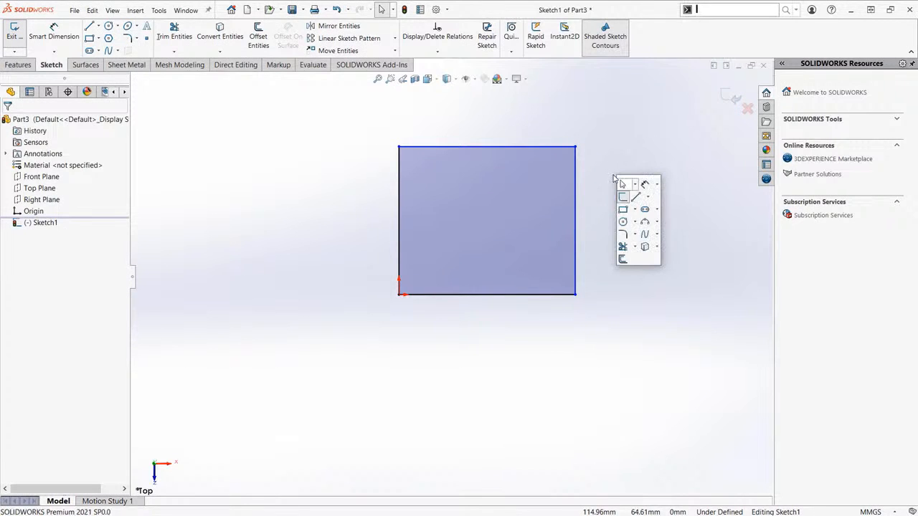
left_click(624, 249)
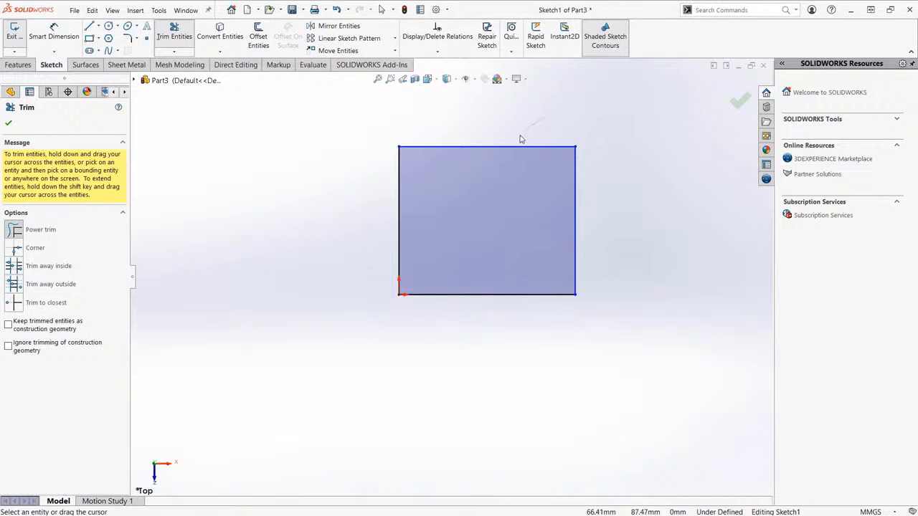
mouse_move(521, 139)
left_mouse_down()
mouse_move(510, 143)
mouse_move(564, 205)
mouse_move(614, 228)
left_mouse_up()
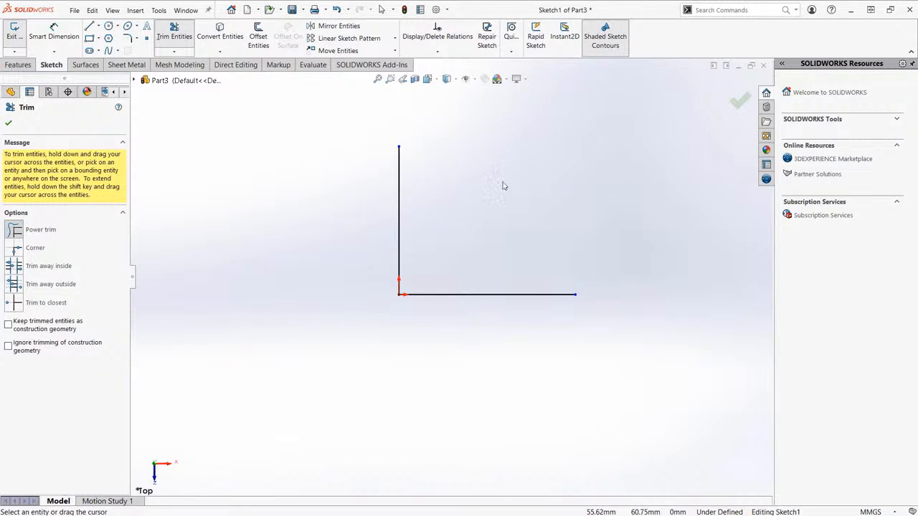
middle_click_drag(526, 173, 506, 204, "ctrl")
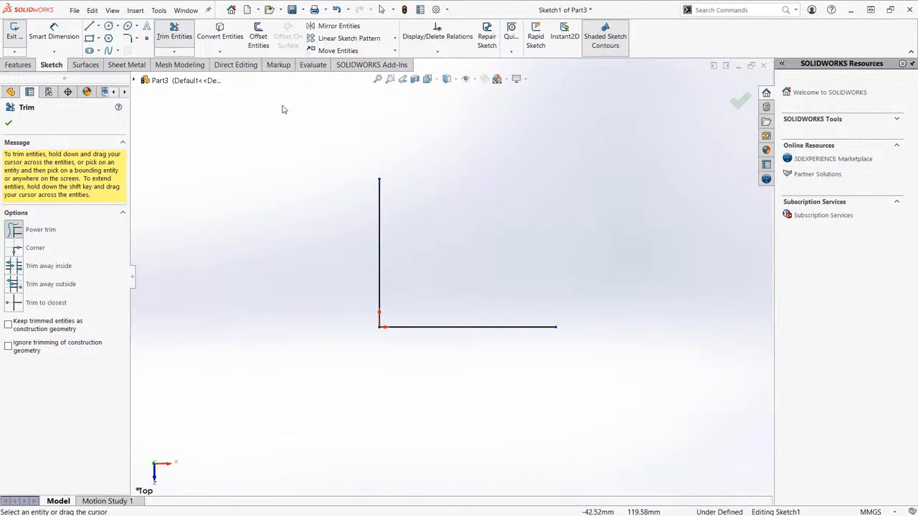
- Draw a 3-point arc of about 87 mm radius joining the open ends of the two lines
key("s")
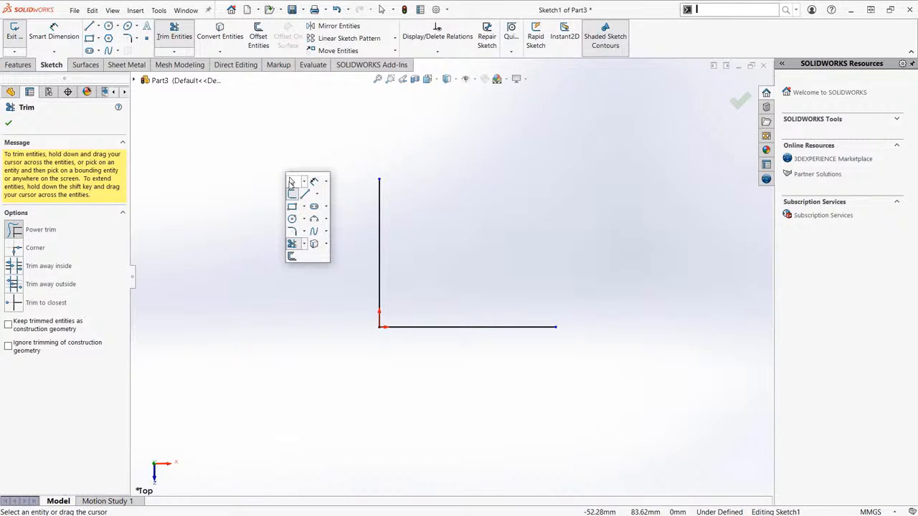
left_click(315, 220)
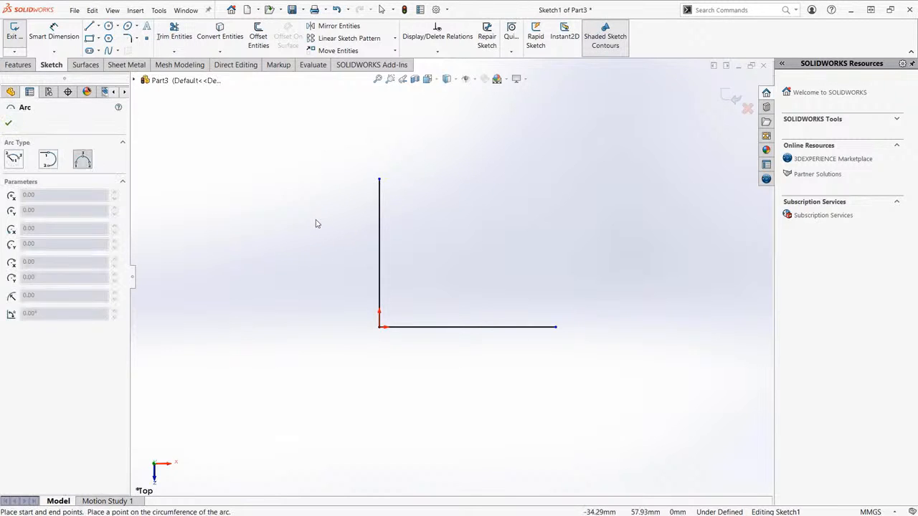
left_click(380, 180)
left_click(557, 325)
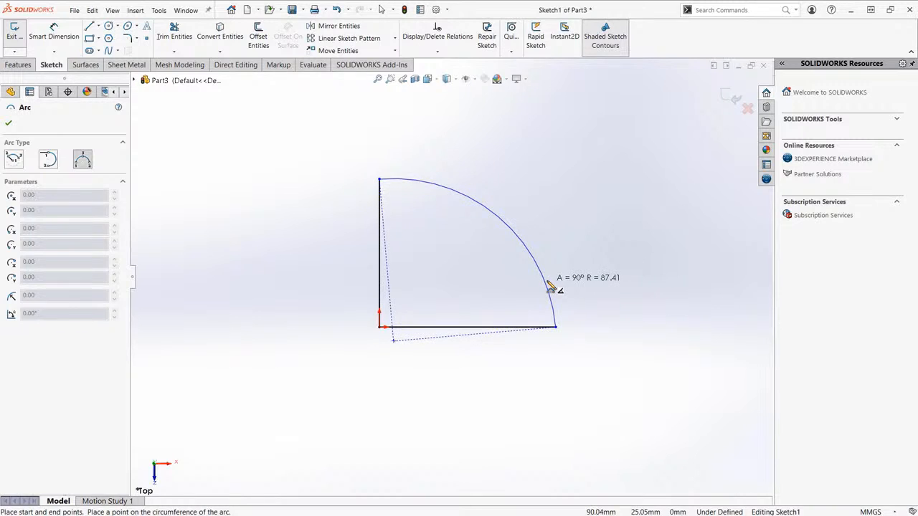
left_click(552, 291)
key("Escape")
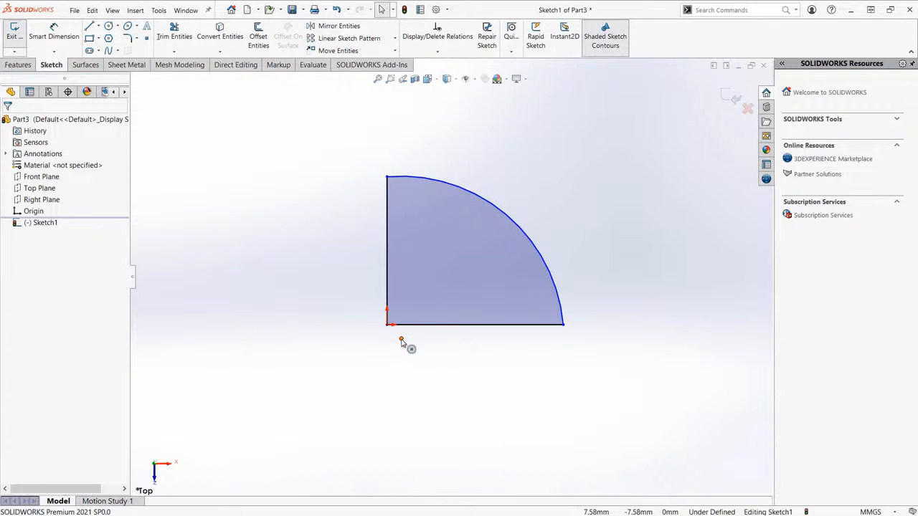
- Move the arc's centre point close to the origin and make the two points coincident
left_click(401, 339)
left_click_drag(402, 345, 389, 349)
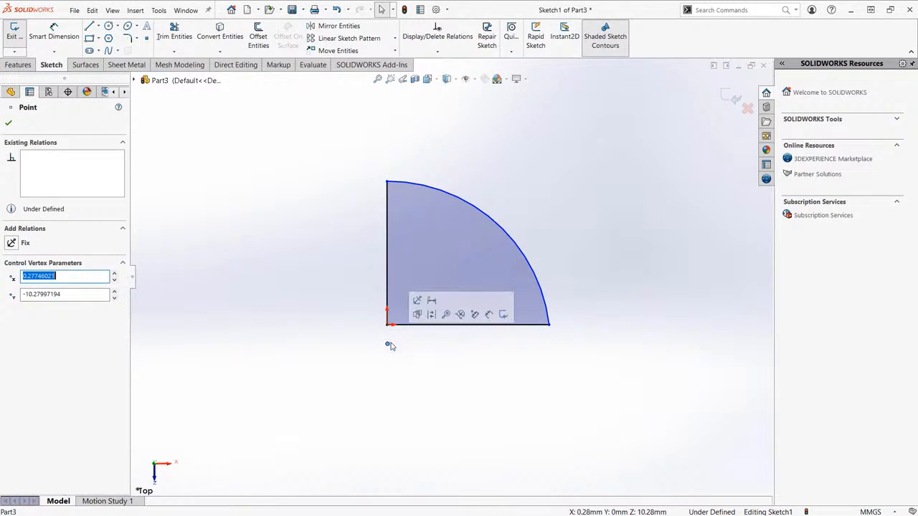
left_click(404, 356)
left_click(387, 346)
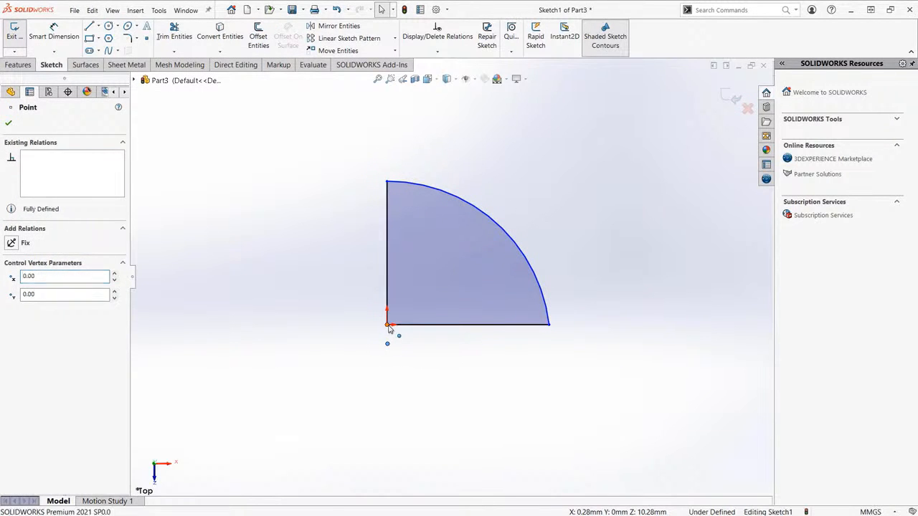
left_click(388, 326, "ctrl")
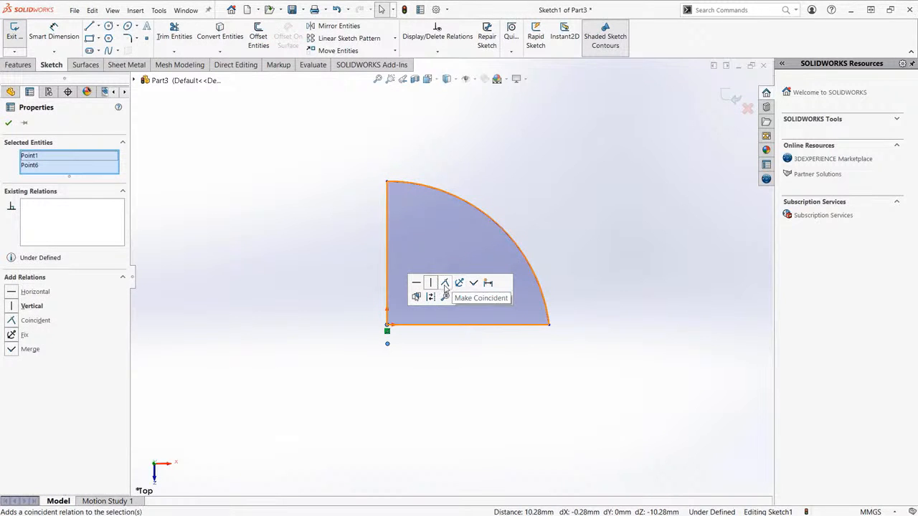
left_click(445, 284)
left_click(550, 234)
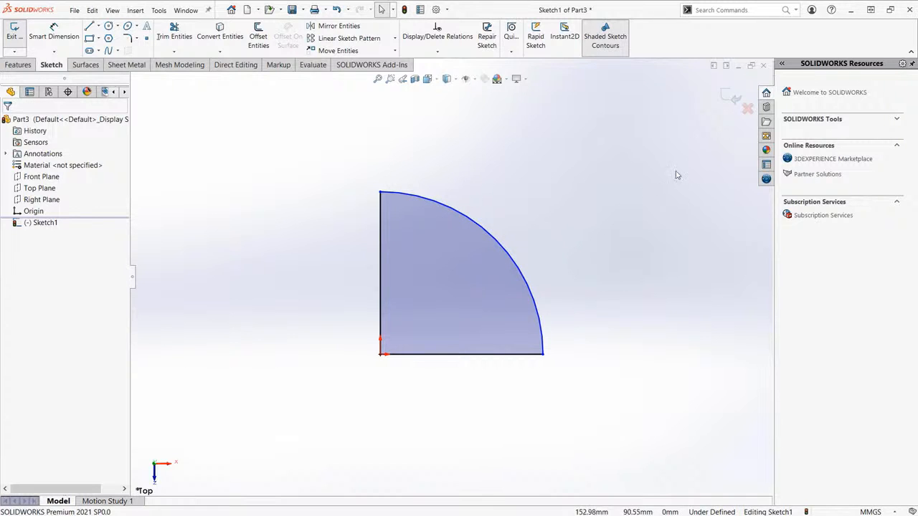
- Finish the quarter-circle sketch and turn it into a 1 mm thick sheet metal Base Flange
left_click(733, 103)
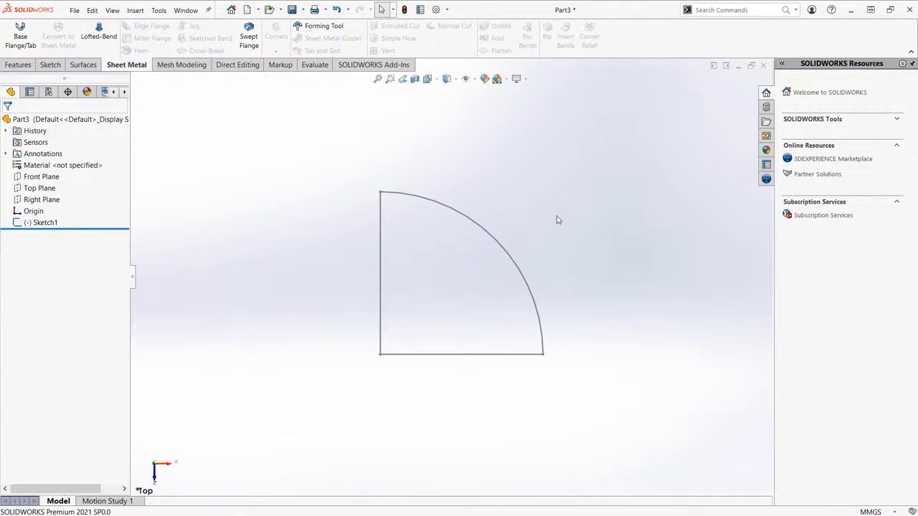
key("ctrl+7")
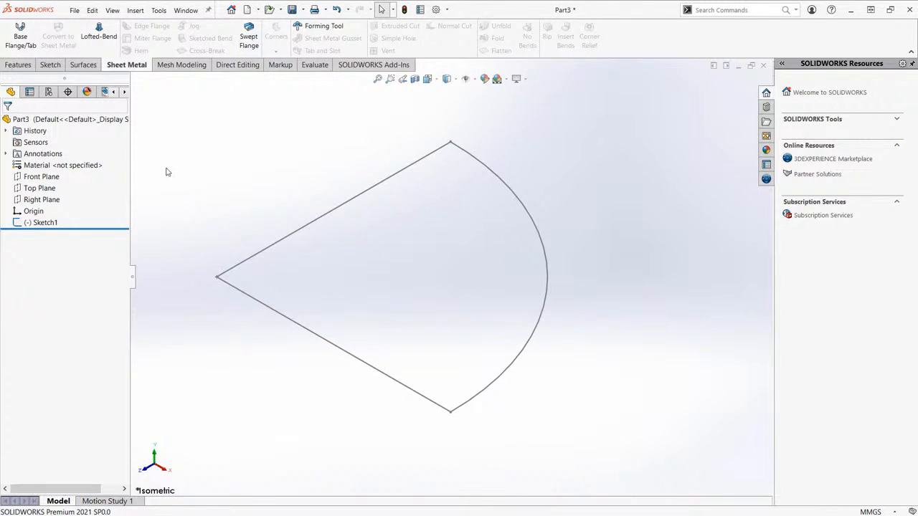
left_click(20, 34)
left_click(303, 228)
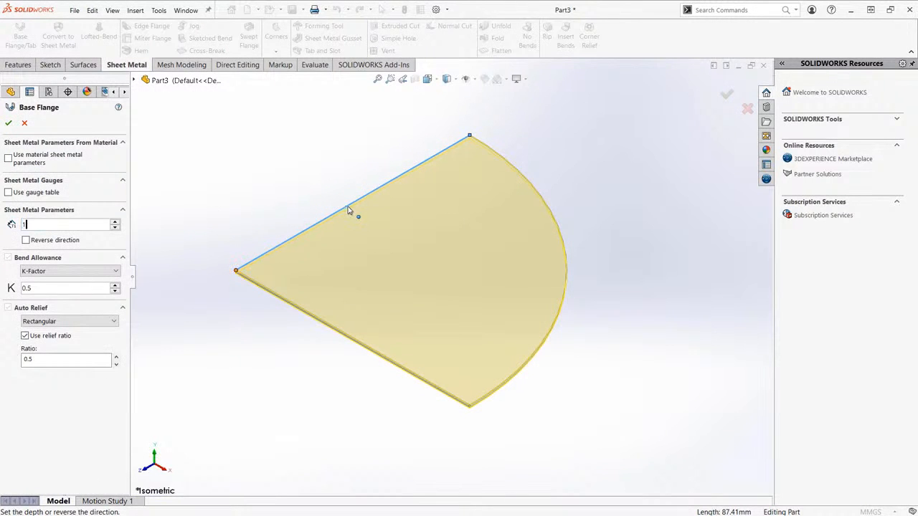
right_click(320, 181)
left_click(340, 247)
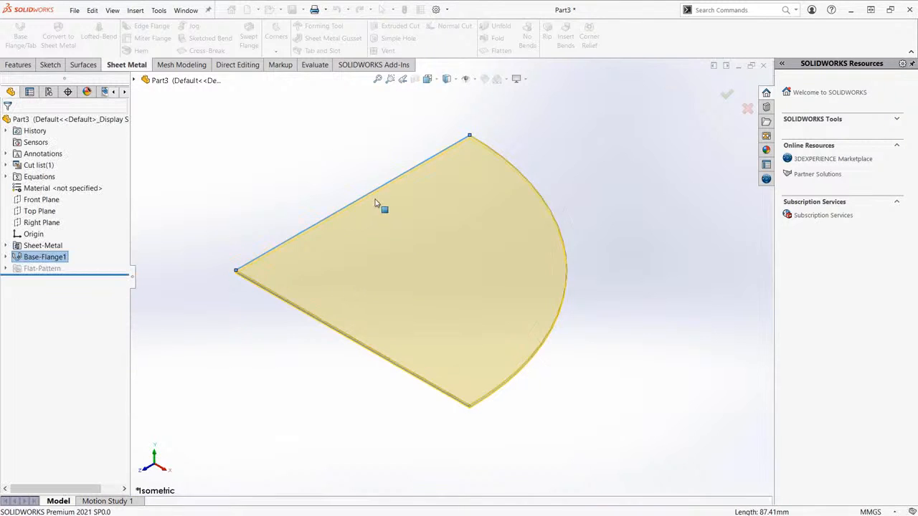
- Start a sketch on the narrow thickness face along the plate's front straight edge
scroll(308, 277, "down", 3)
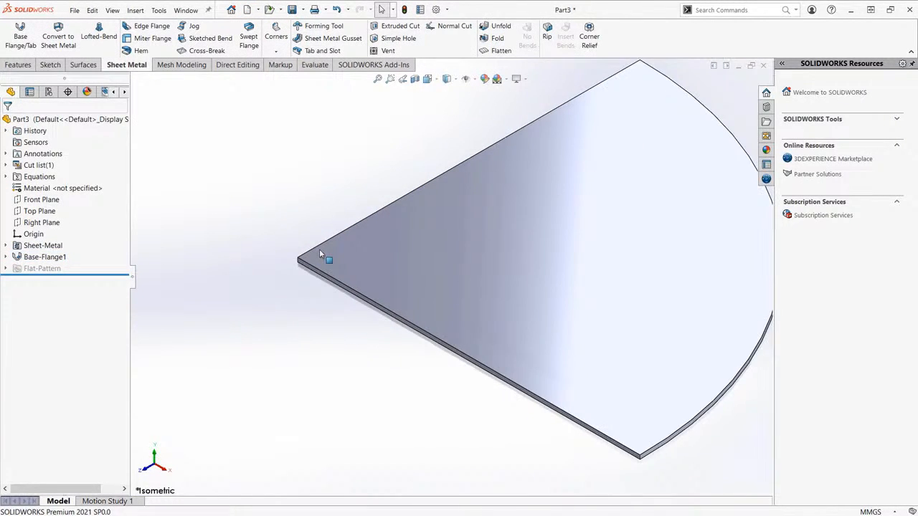
scroll(313, 291, "down", 3)
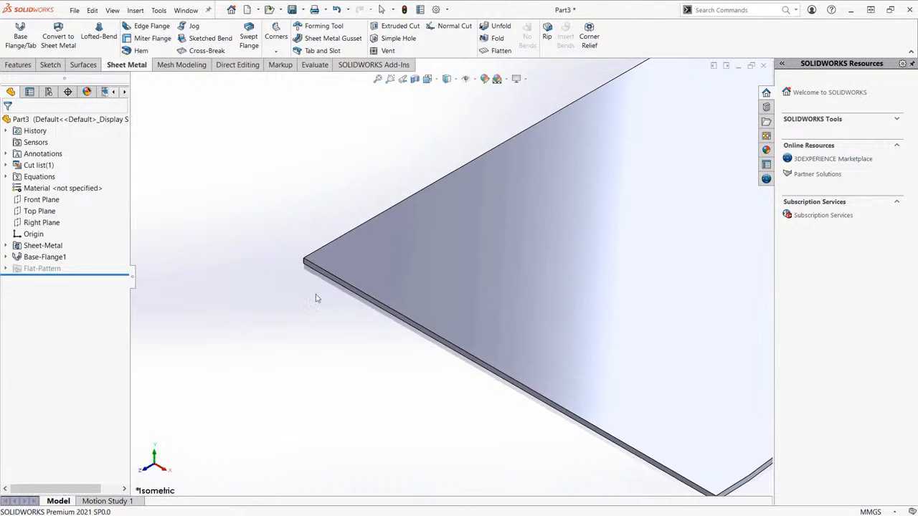
middle_click_drag(316, 296, 333, 258)
scroll(320, 287, "down", 4)
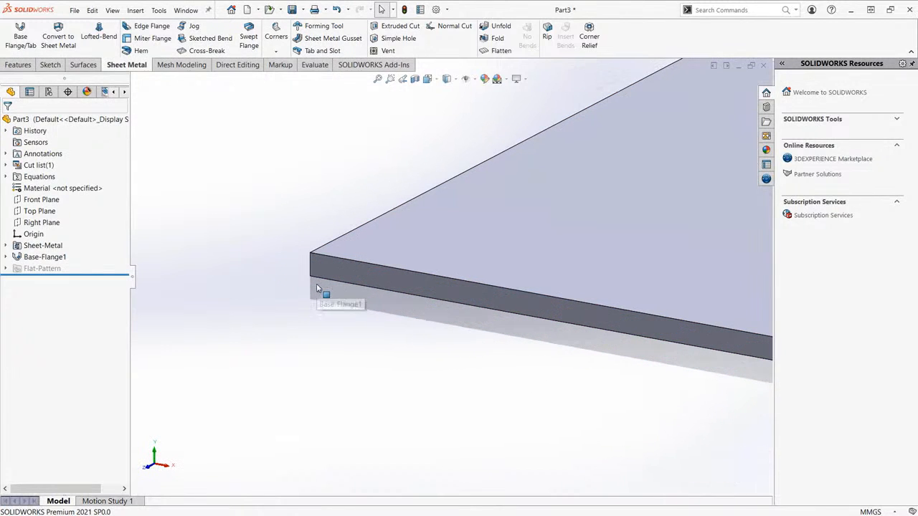
left_click(366, 274)
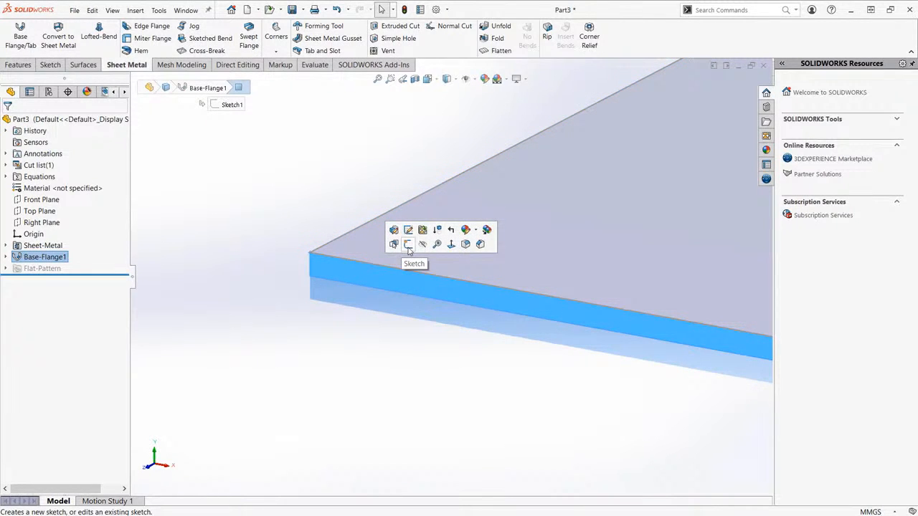
left_click(408, 245)
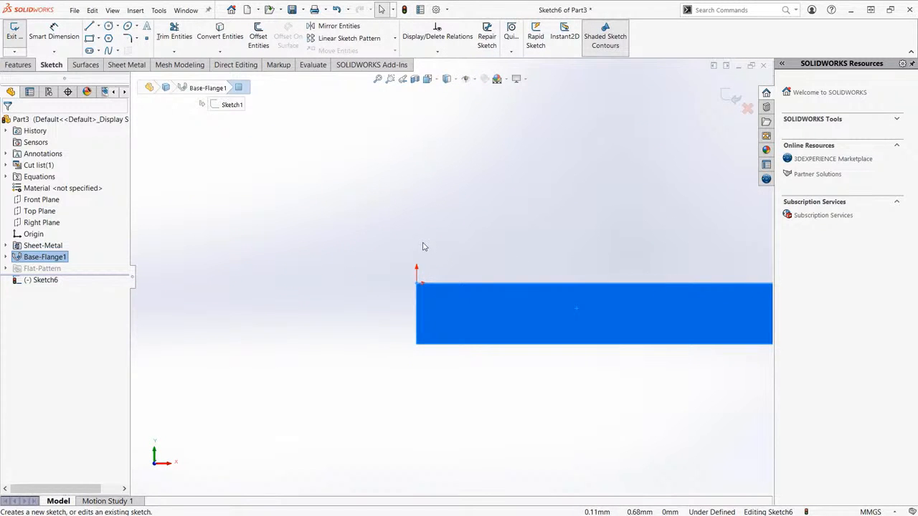
- Draw an open three-line profile from the origin: vertical upward, horizontal away from the plate, and sloping down and outward
key("l")
left_click(417, 284)
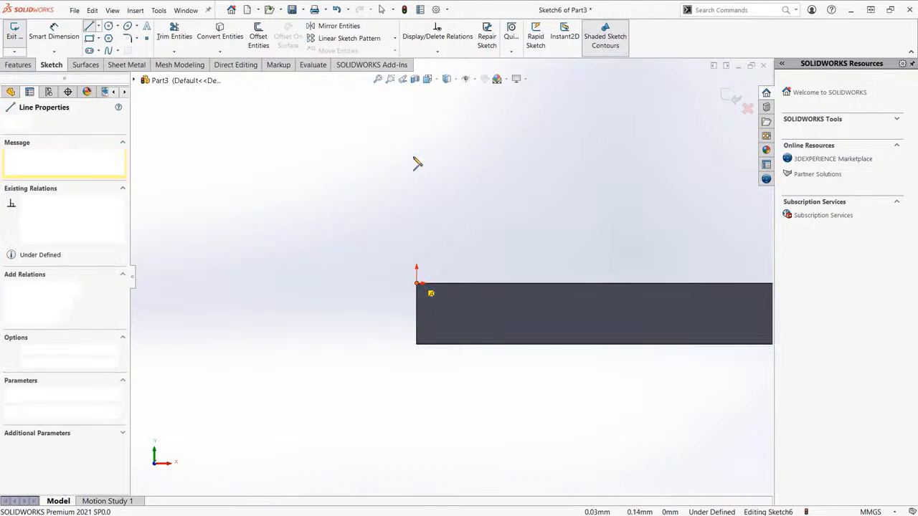
left_click(417, 98)
left_click(334, 99)
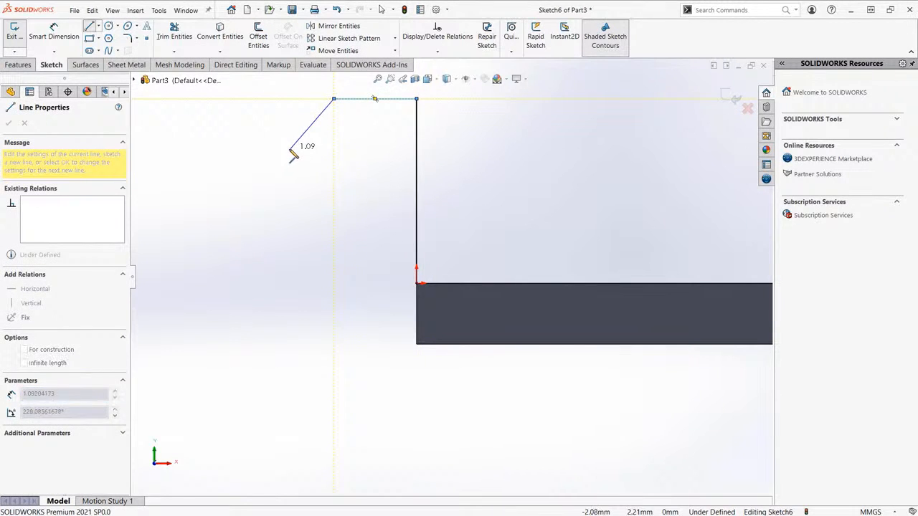
left_click(277, 150)
key("Escape")
- Enlarge the open profile by moving its upper corner points higher and its free end farther outward
scroll(493, 189, "up", 4)
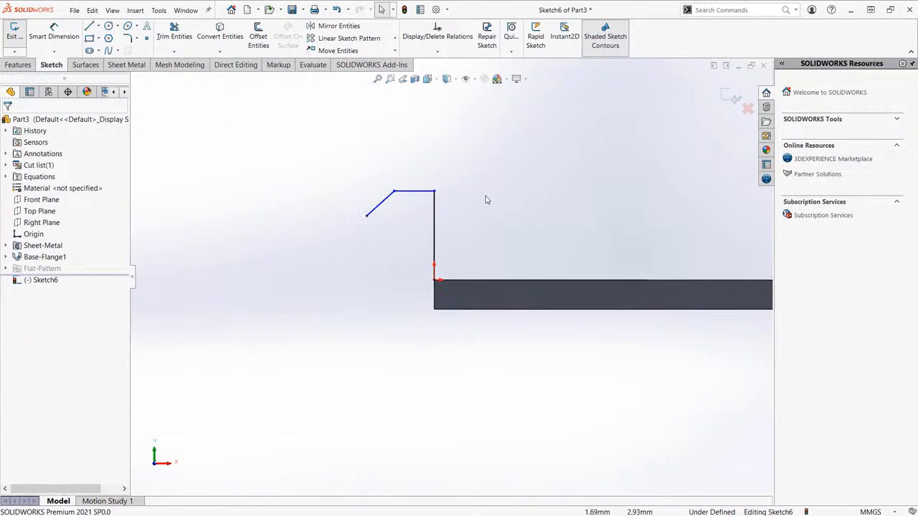
middle_click_drag(488, 199, 381, 223)
scroll(482, 220, "up", 7)
scroll(382, 225, "up", 3)
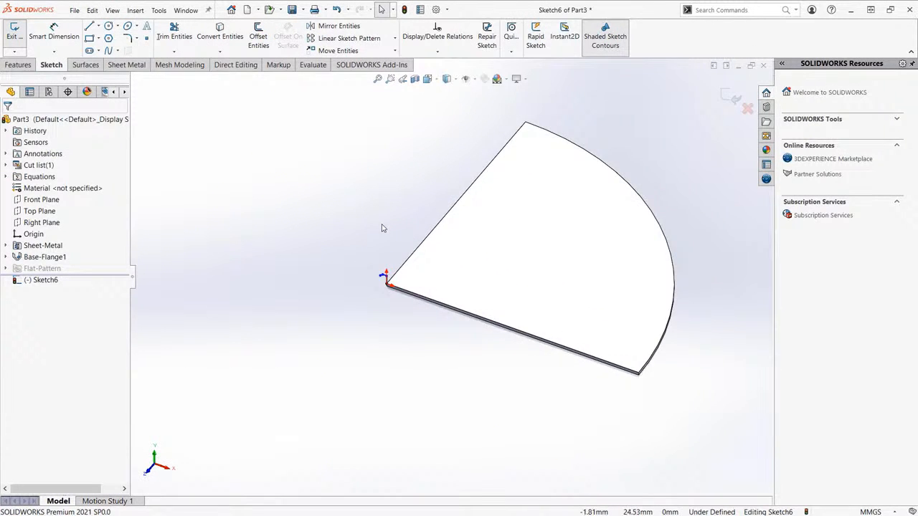
scroll(384, 240, "down", 3)
mouse_move(403, 299)
left_mouse_down()
mouse_move(404, 274)
mouse_move(389, 288)
mouse_move(391, 274)
left_mouse_up()
mouse_move(392, 316)
left_mouse_down()
mouse_move(371, 303)
mouse_move(372, 292)
left_mouse_up()
left_click(401, 234)
left_click(380, 229)
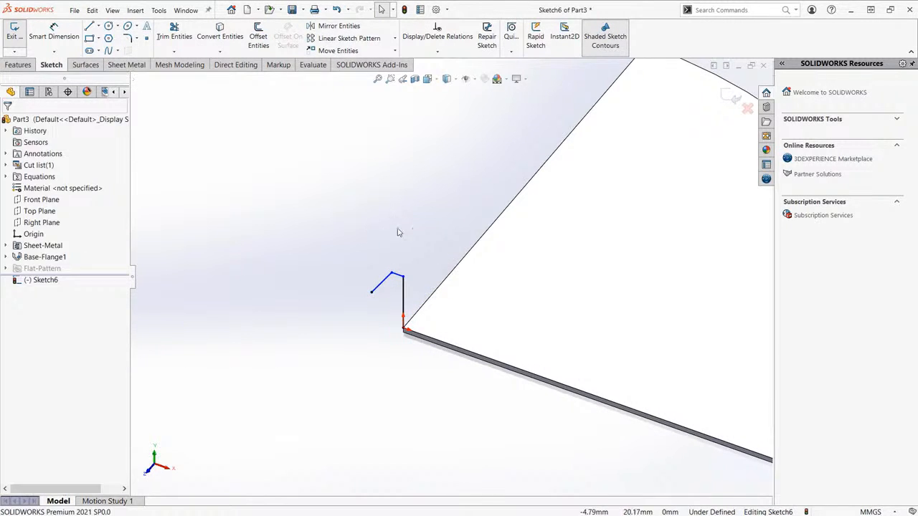
scroll(369, 209, "up", 3)
scroll(319, 201, "down", 2)
middle_click_drag(319, 201, 292, 201, "ctrl")
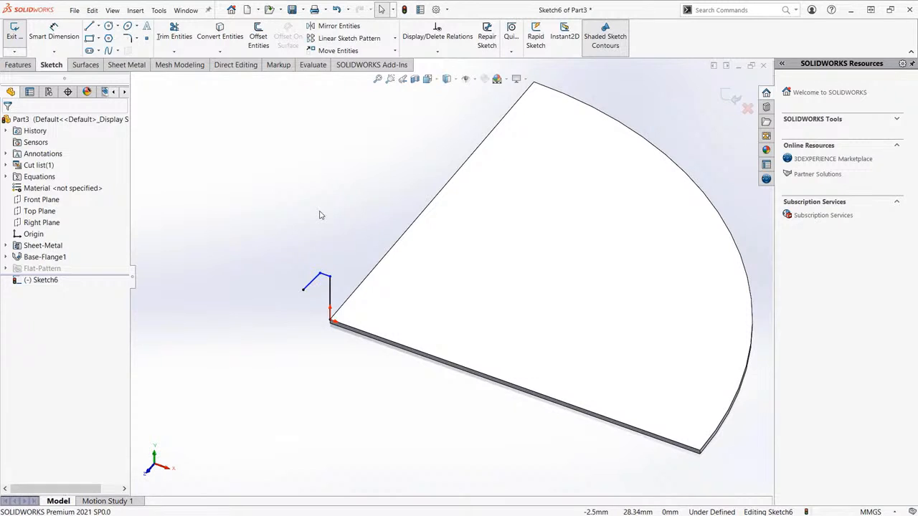
- Start a Swept Flange with the open profile, following the plate's adjoining straight edge and its arc edge
left_click(127, 65)
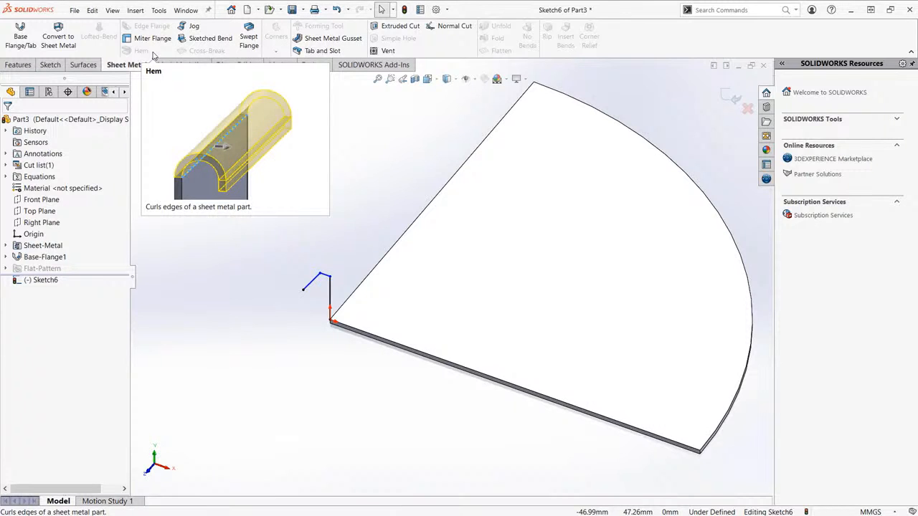
left_click(720, 9)
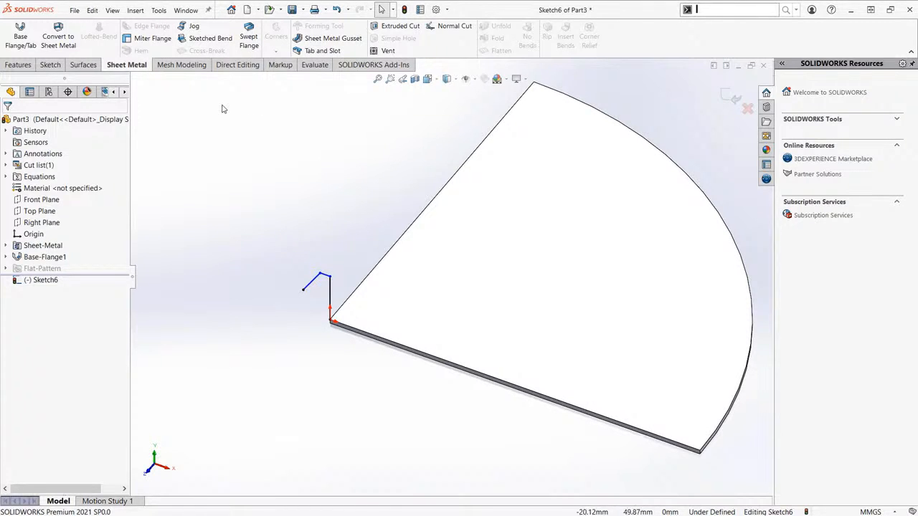
left_click(176, 102)
left_click(135, 11)
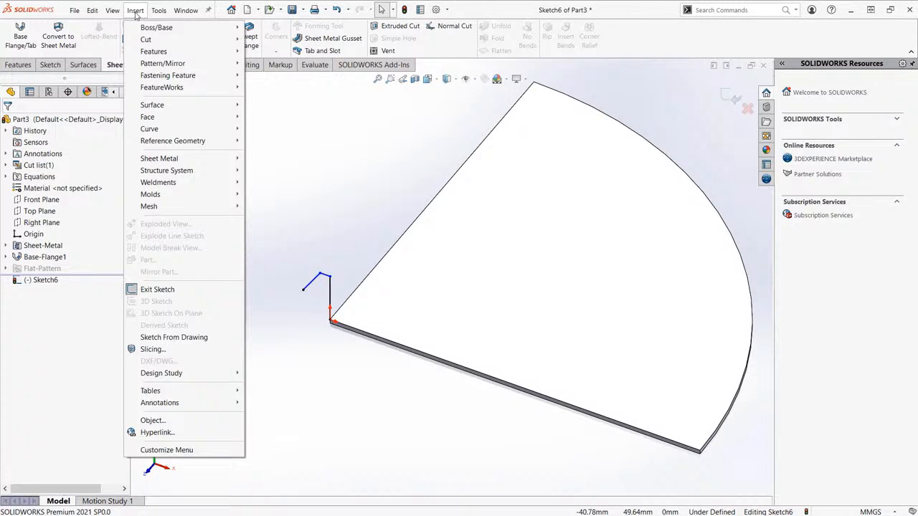
mouse_move(163, 159)
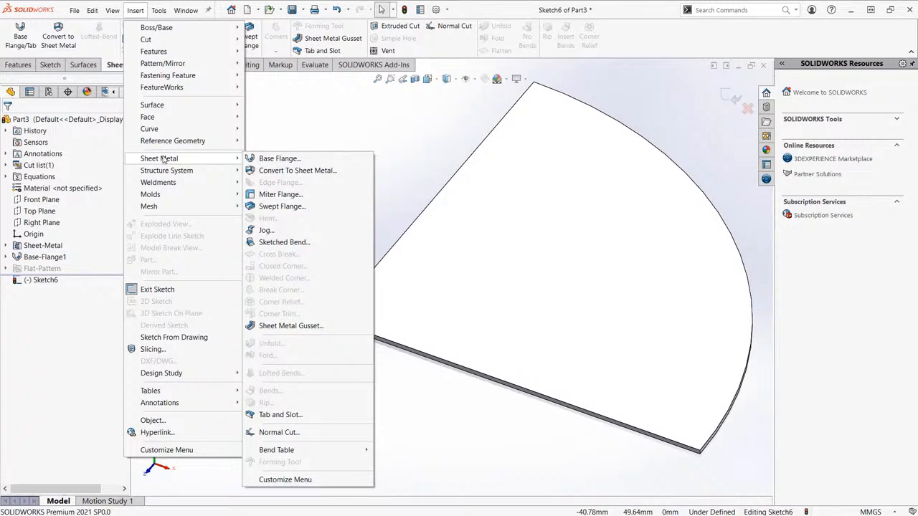
left_click(321, 208)
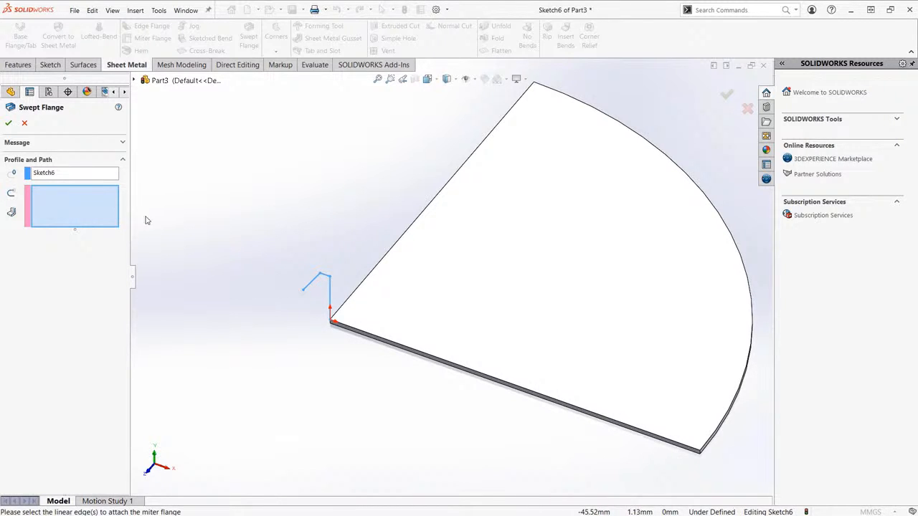
left_click(405, 237)
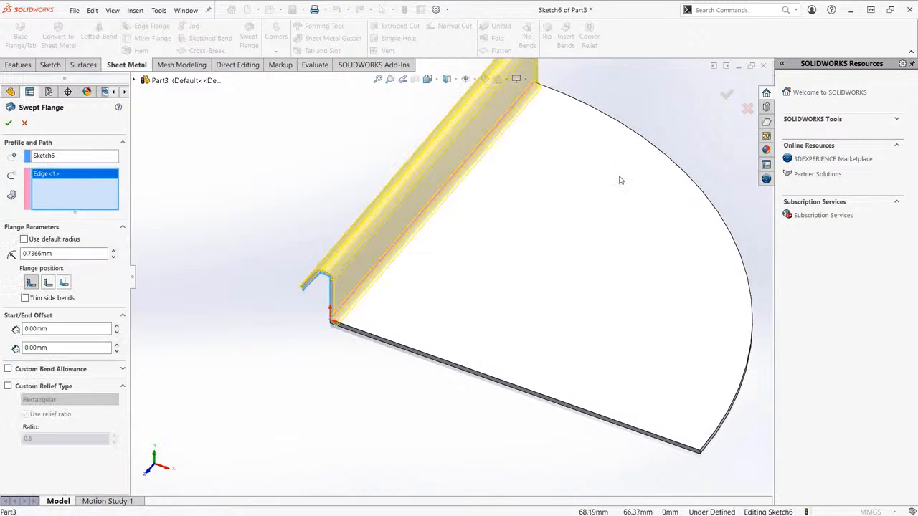
left_click(646, 142)
scroll(601, 198, "up", 4)
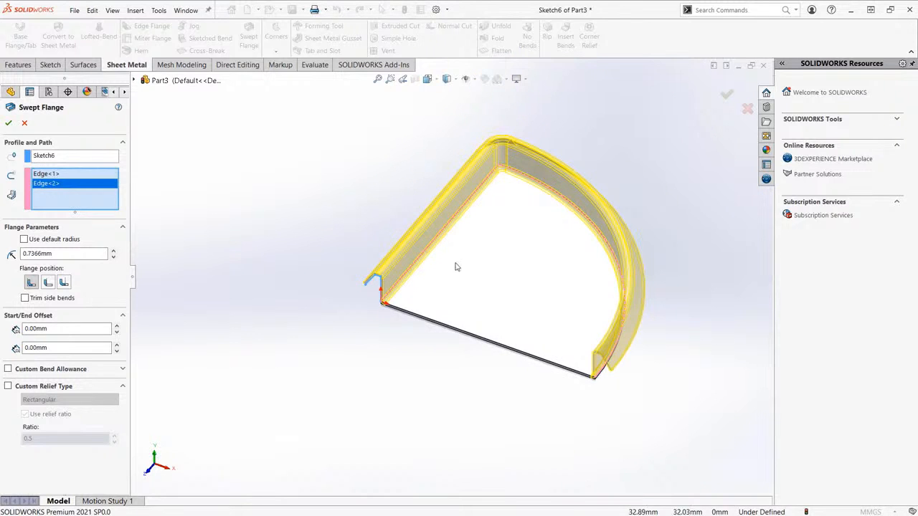
middle_click_drag(452, 295, 359, 256)
scroll(439, 271, "down", 1)
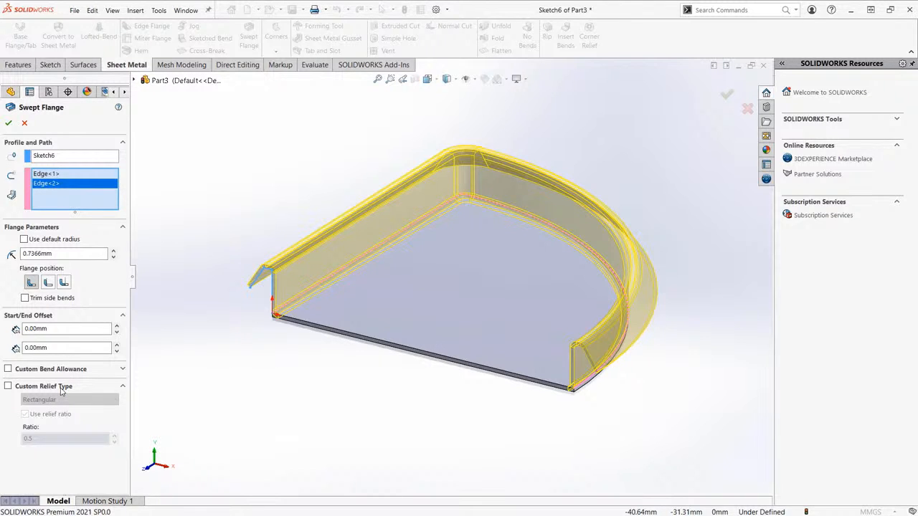
- Try start and end offsets of 5 mm on the swept flange with the Material Inside position
left_click(32, 285)
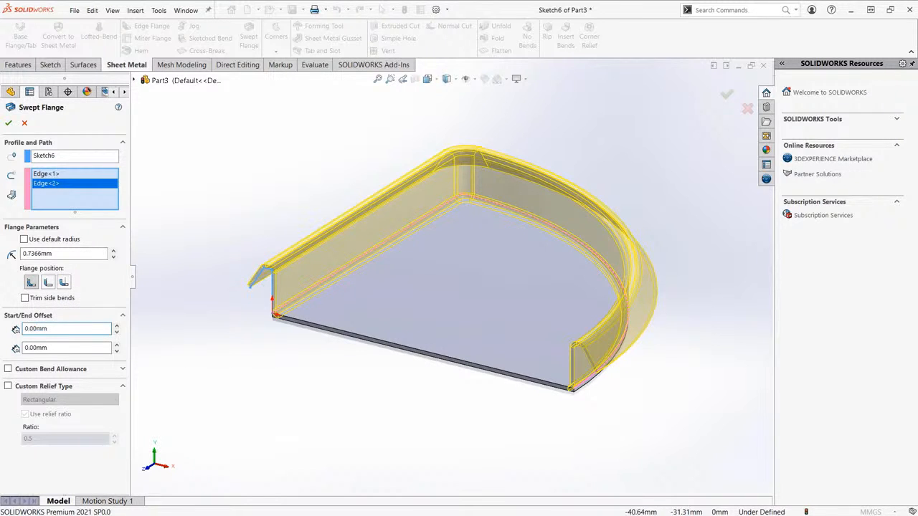
double_click(35, 329)
type("5")
key("Tab")
type("5")
key("Tab")
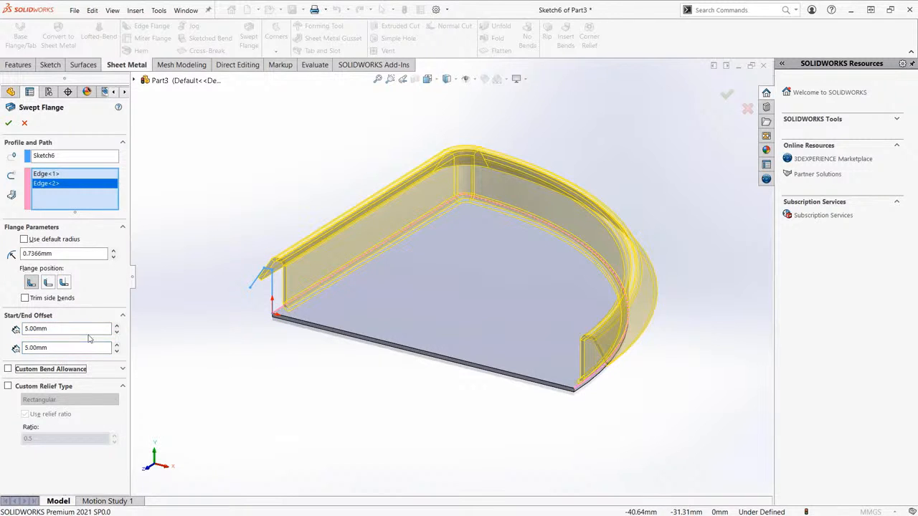
- Set the swept flange's start and end offsets to 0 mm and accept the feature
double_click(36, 328)
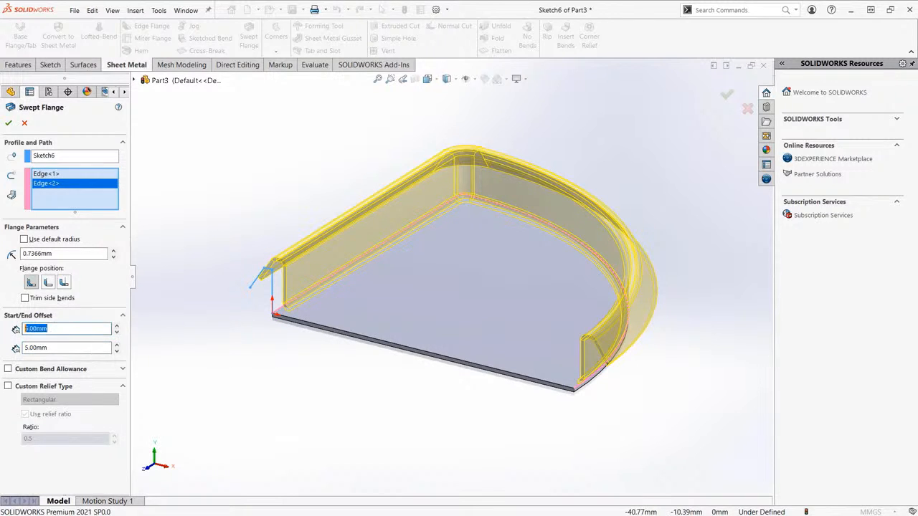
type("0")
key("Tab")
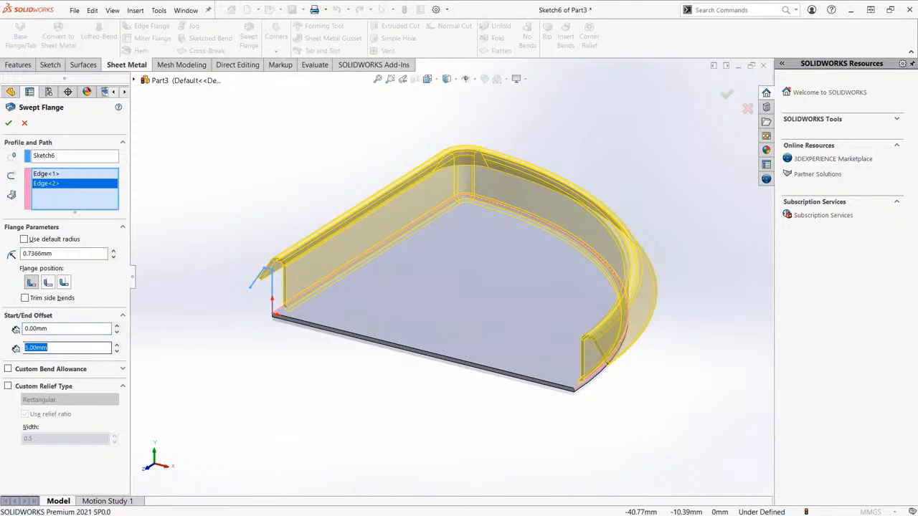
type("0")
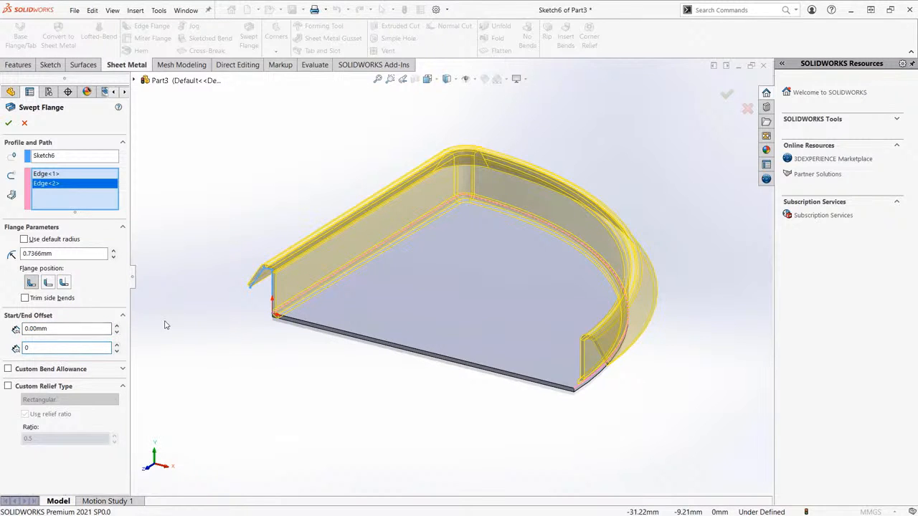
key("Tab")
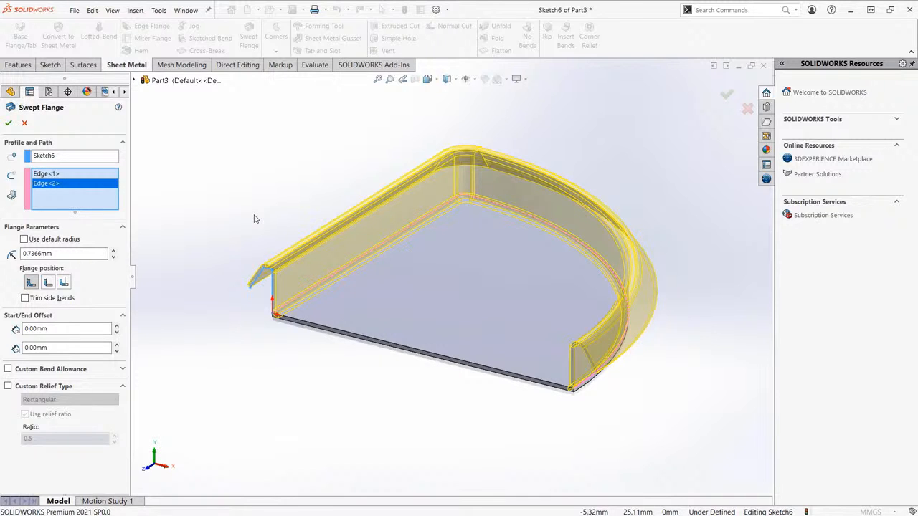
scroll(255, 218, "down", 2)
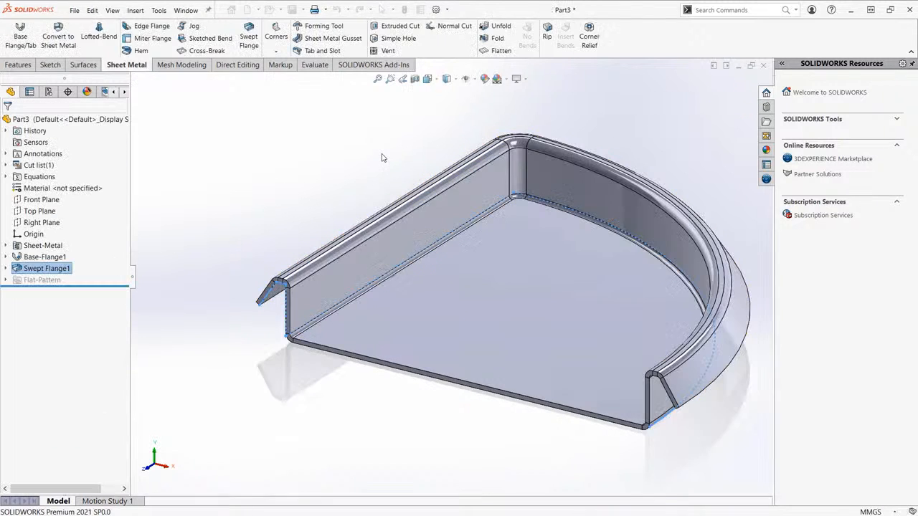
key("ctrl+7")
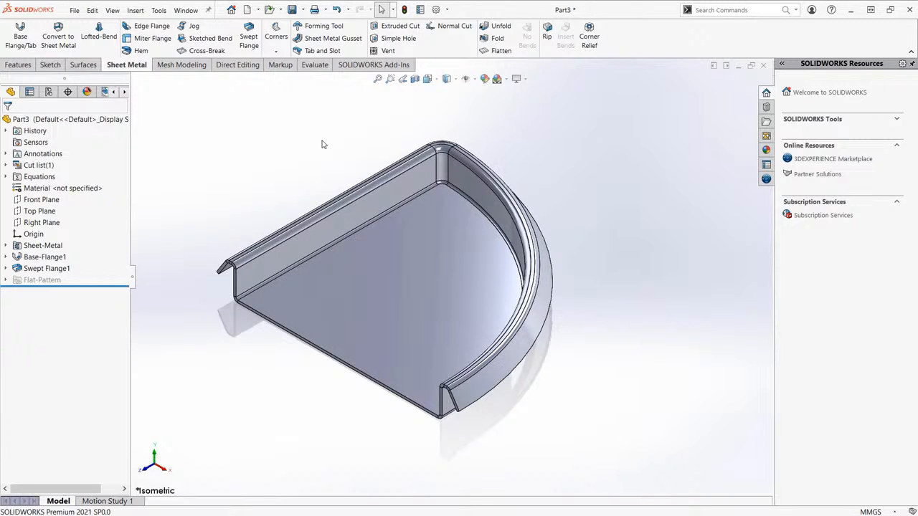
- Save the part as 03 and create a new part document
key("ctrl+s")
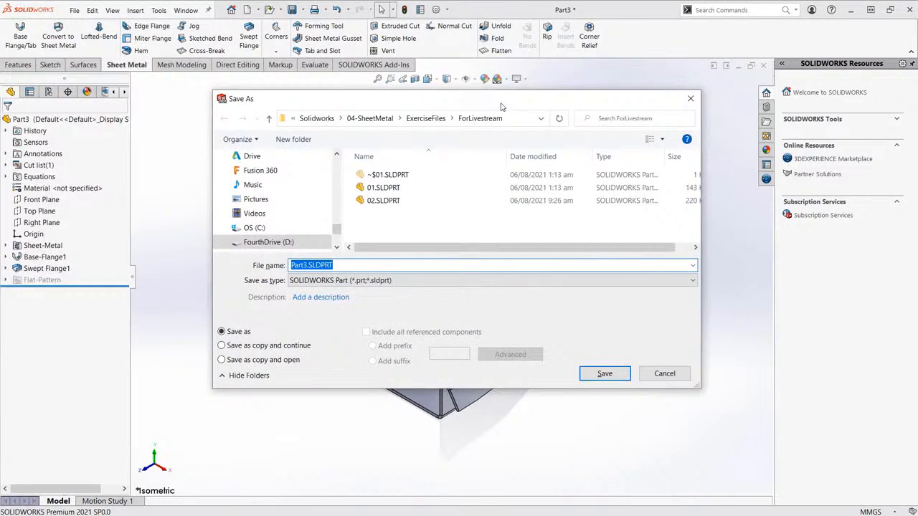
type("03")
key("Return")
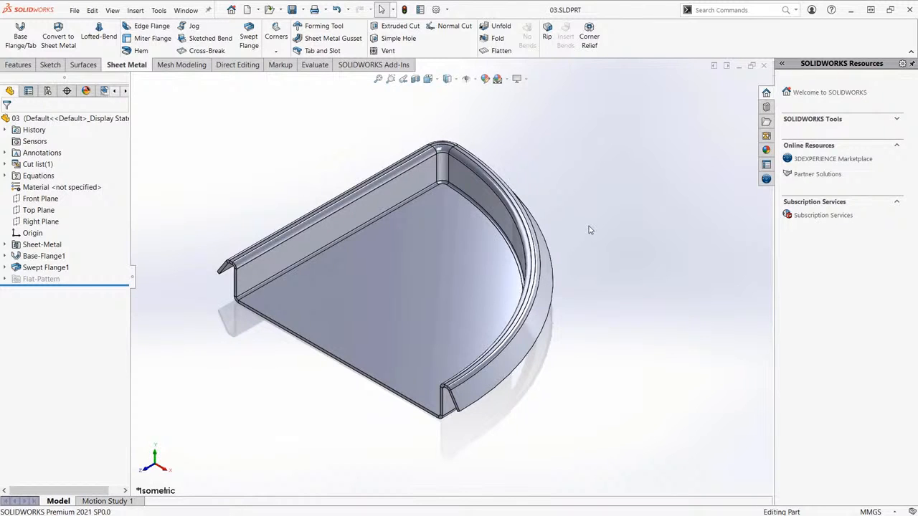
key("ctrl+n")
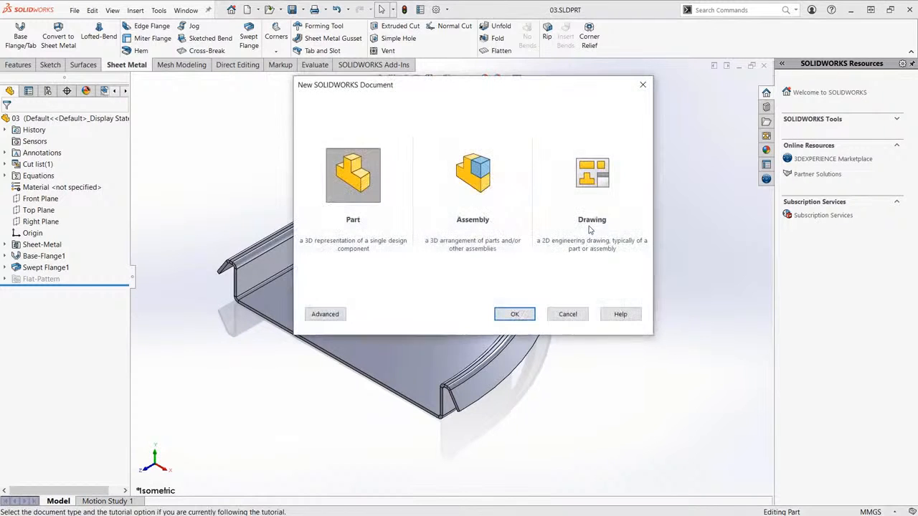
double_click(353, 176)
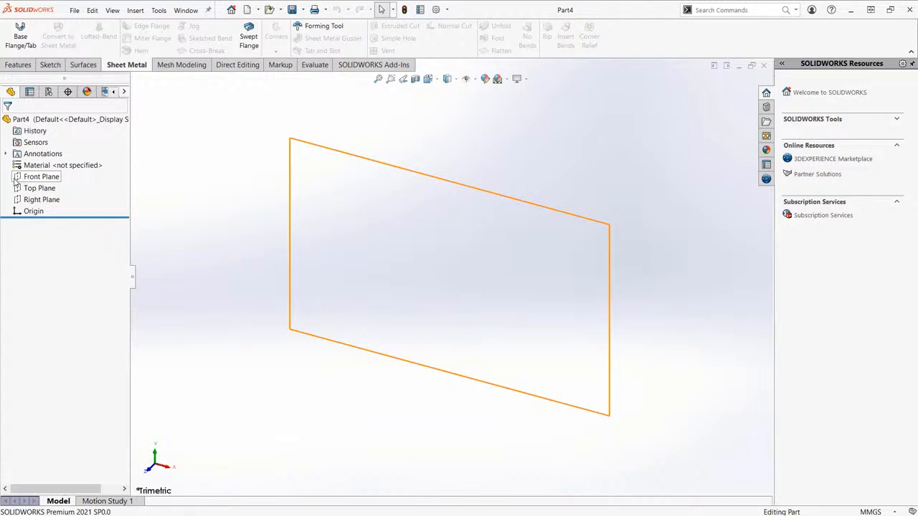
- On the Front Plane, sketch a horizontal base line about 116 mm long through the origin, a right vertical about 76 mm high and an inward top line
left_click(20, 183)
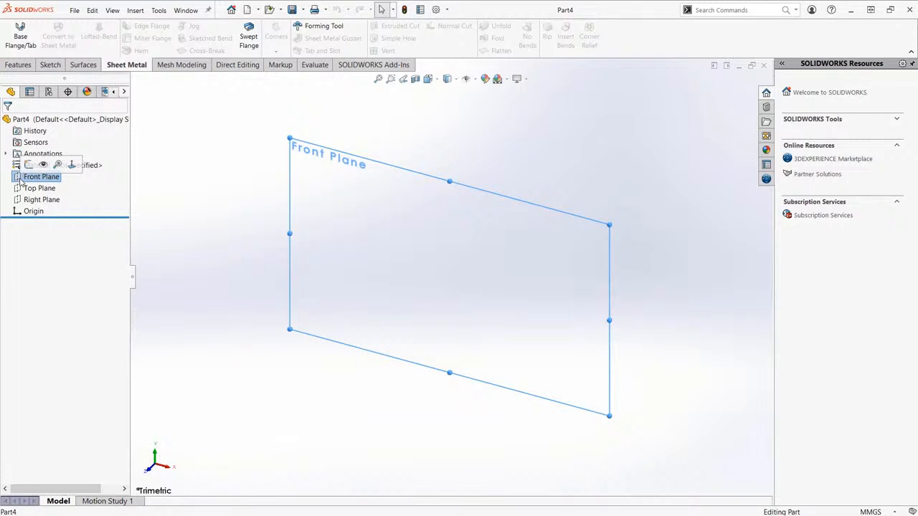
left_click(29, 166)
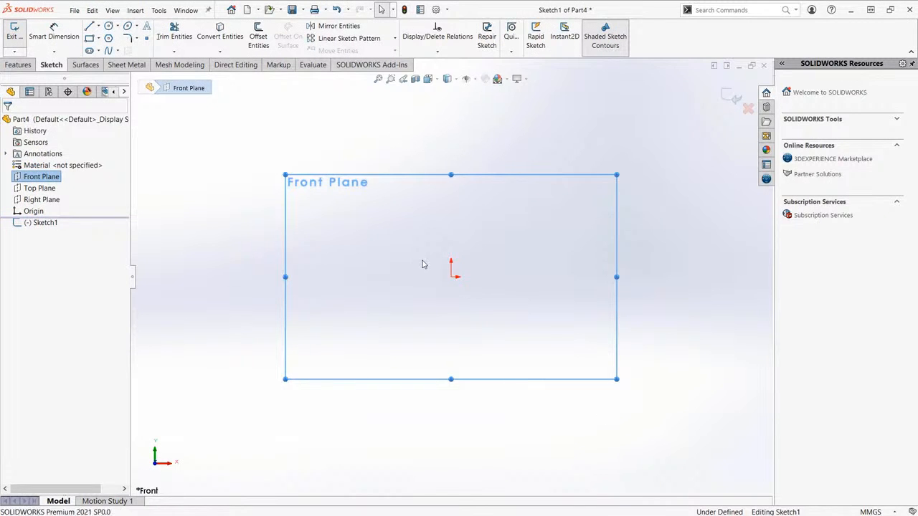
key("l")
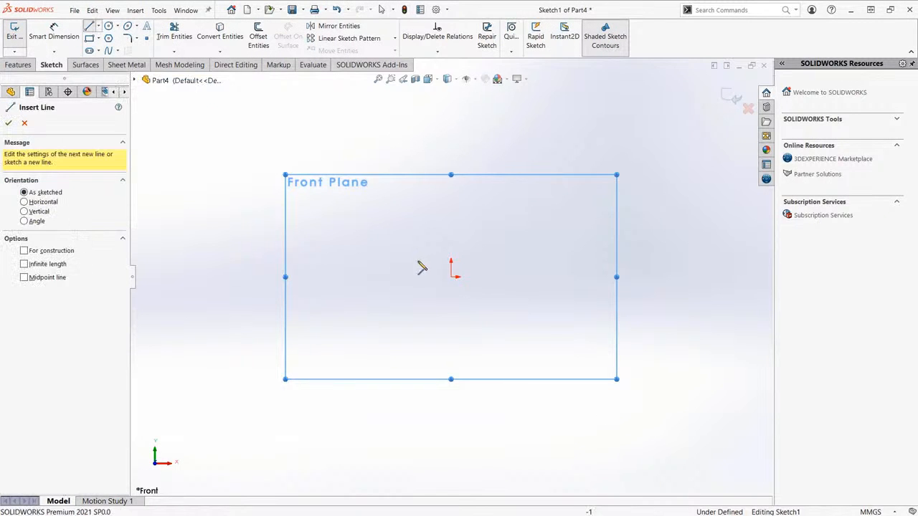
left_click(365, 277)
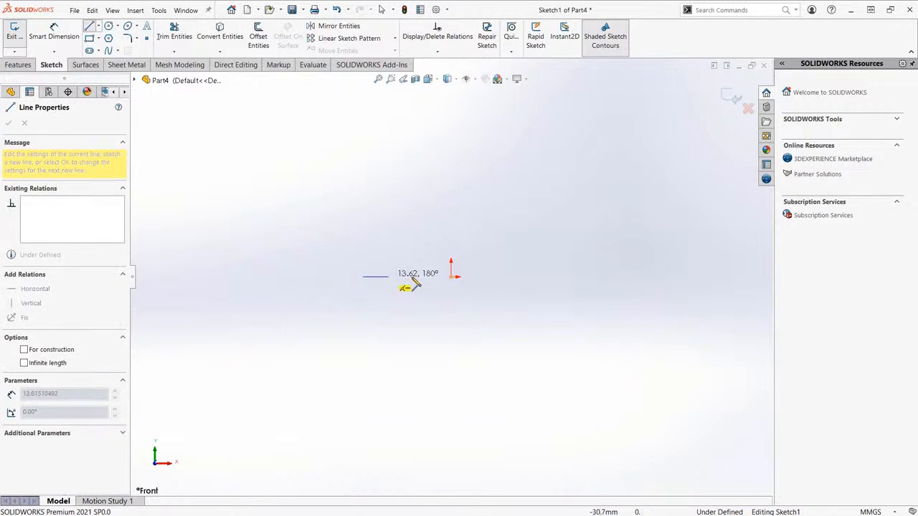
left_click(579, 277)
left_click(580, 136)
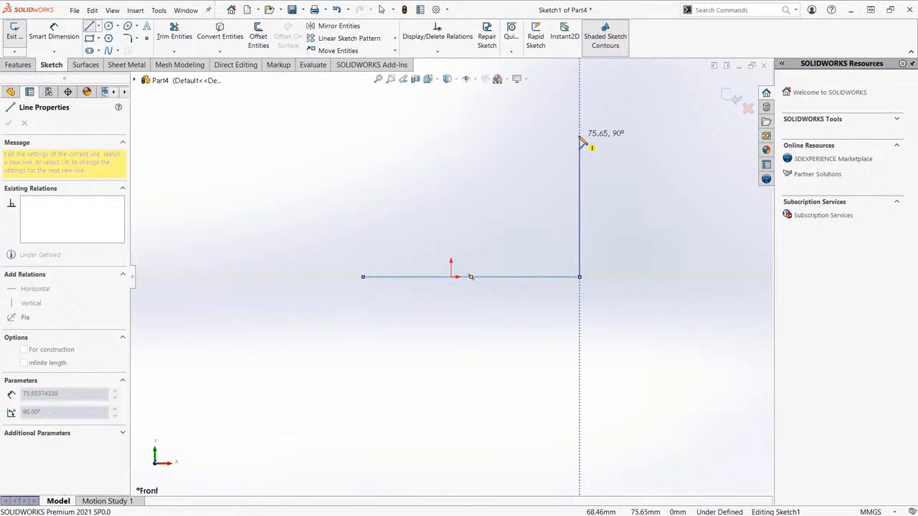
left_click(492, 136)
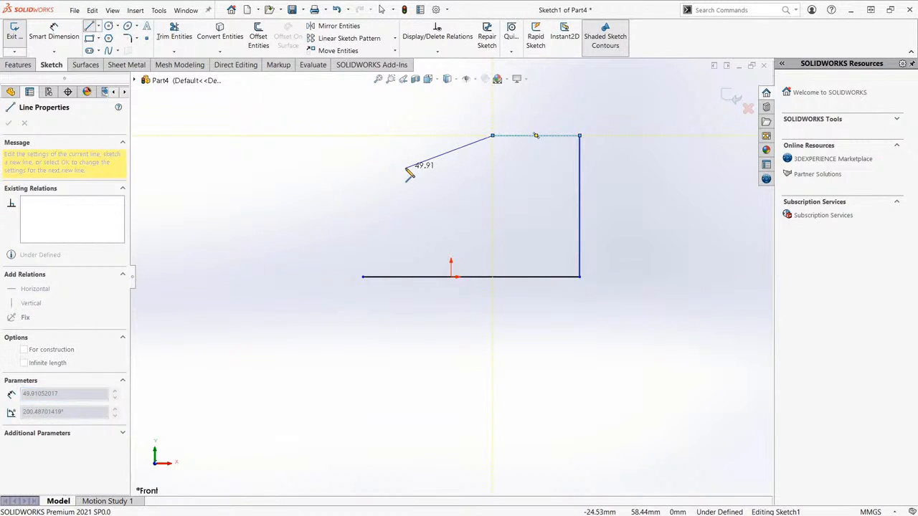
key("Escape")
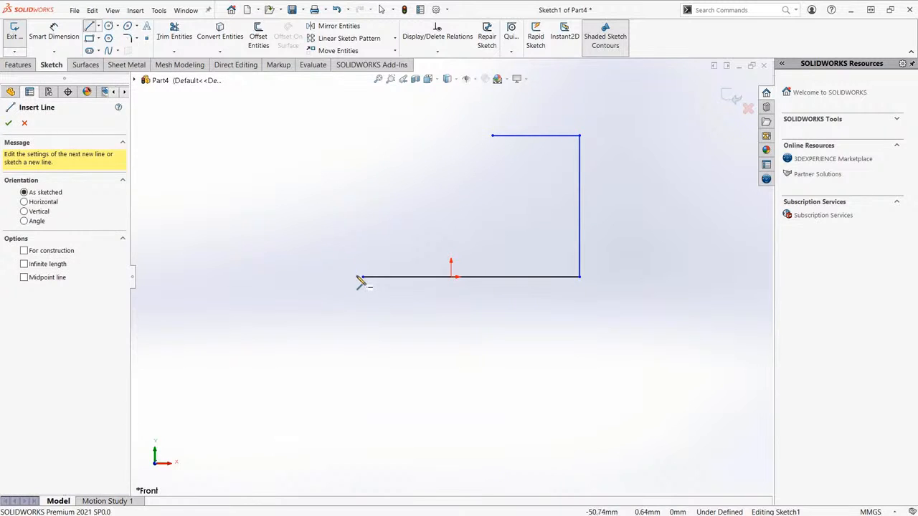
- Add a left vertical line about 76 mm high with an inward top line about 42 mm long, and shorten the right top line
left_click(363, 277)
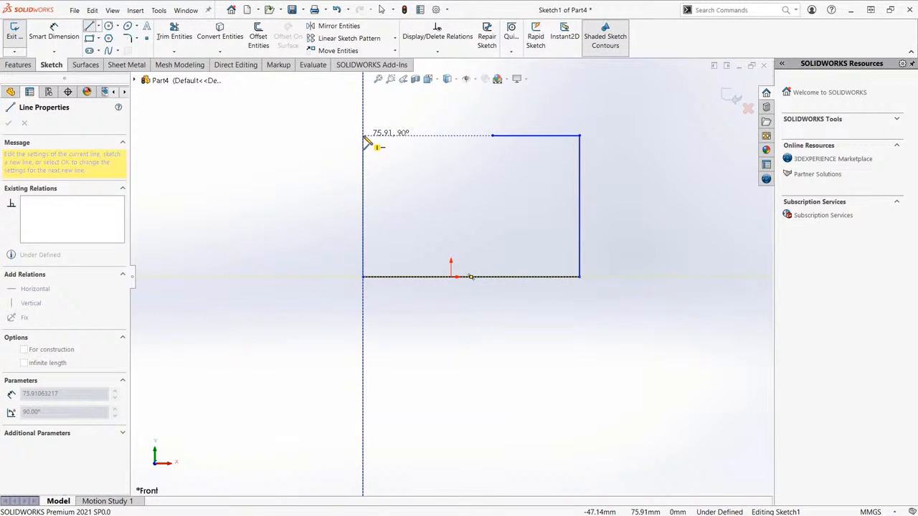
left_click(363, 136)
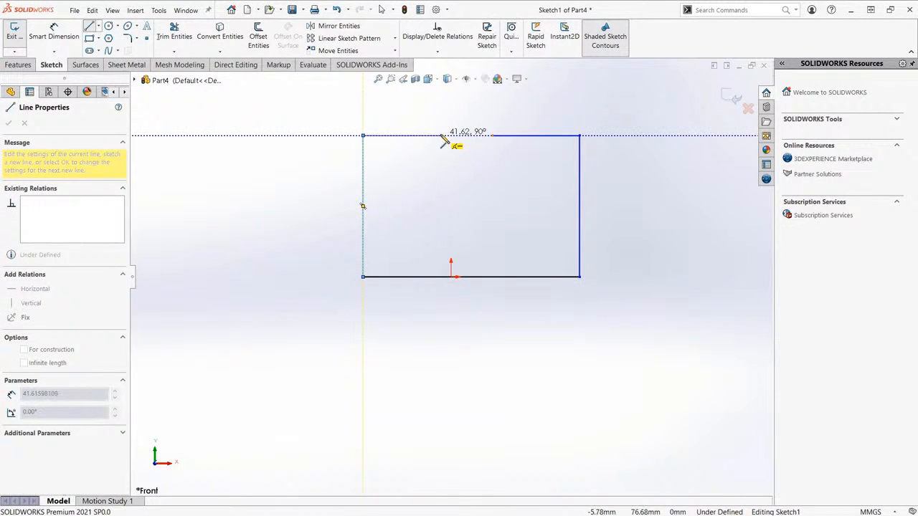
double_click(441, 135)
key("Escape")
left_click_drag(493, 135, 516, 137)
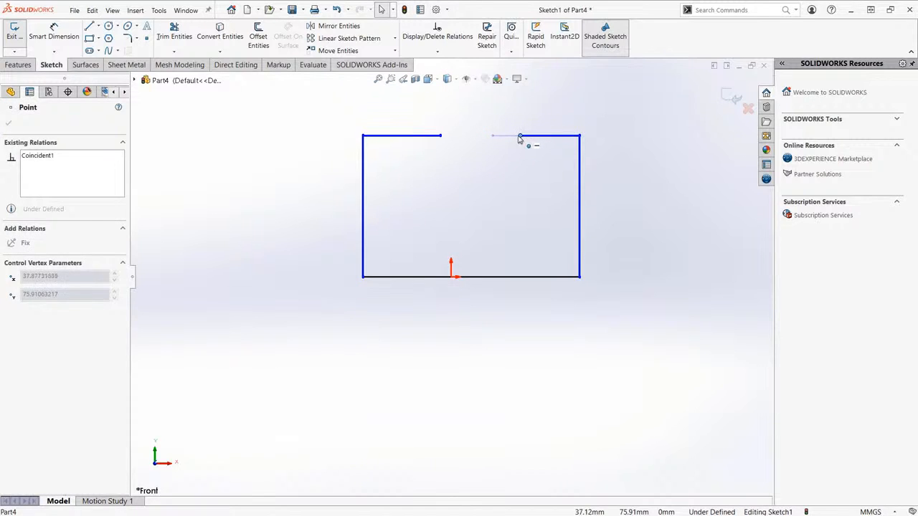
left_click(519, 167)
- Center the base line on the origin with a Midpoint relation
left_click(491, 280)
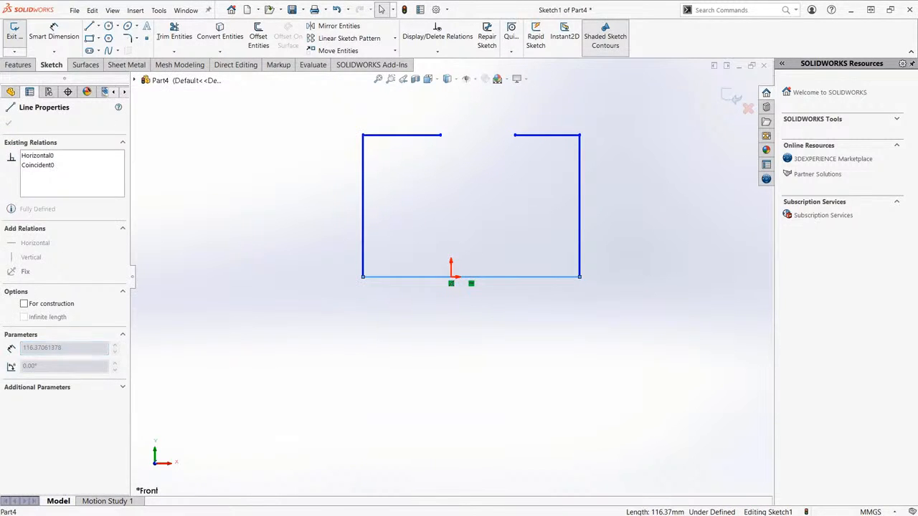
left_click(451, 279, "ctrl")
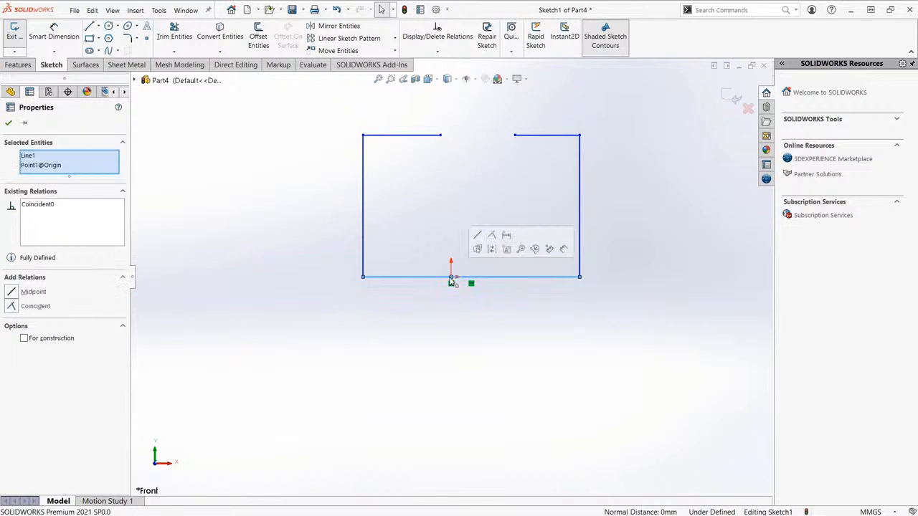
left_click(478, 235)
left_click(473, 238)
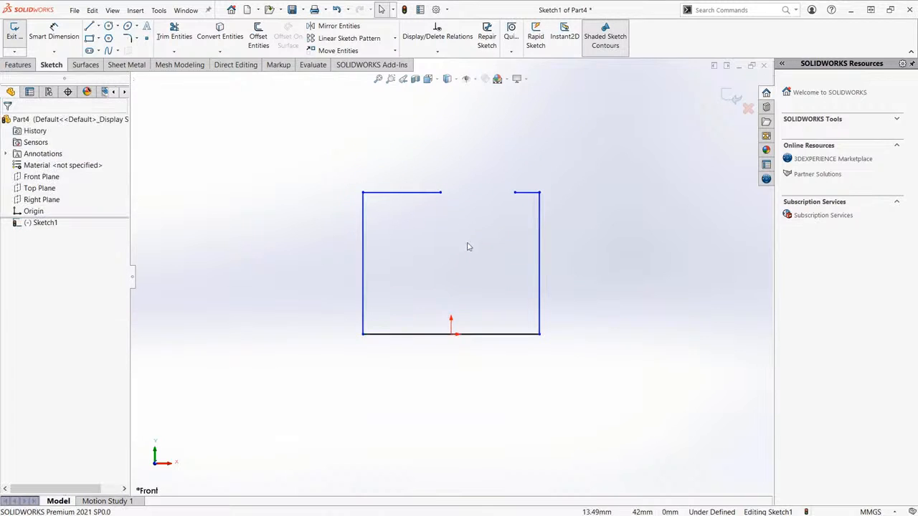
- Lower the profile's two top lines to about 60 mm above the origin and lengthen the right one inward
left_click_drag(441, 192, 436, 227)
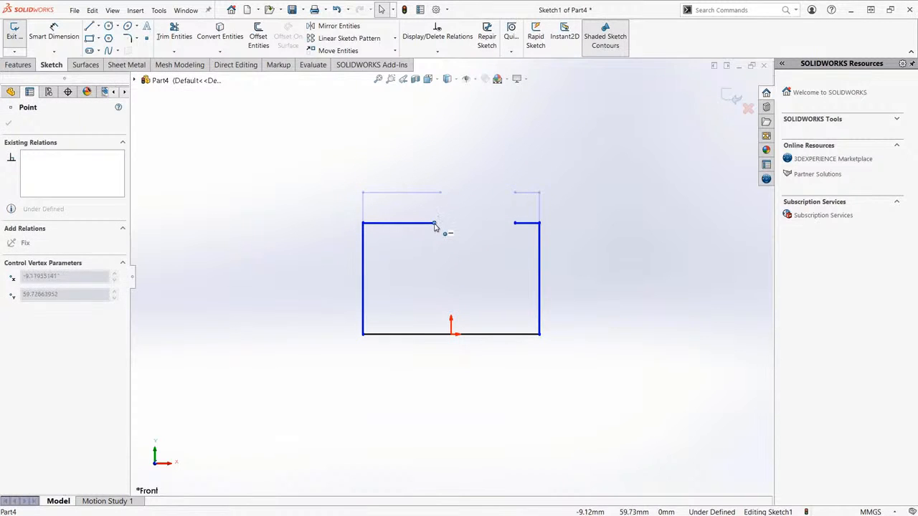
left_click_drag(506, 226, 489, 223)
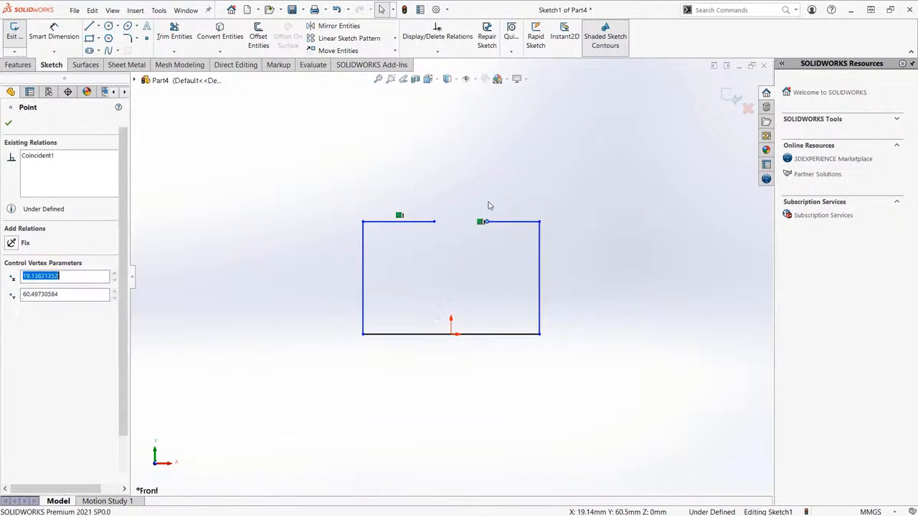
left_click(489, 203)
middle_click_drag(483, 203, 484, 199, "ctrl")
- Dimension the distance between the profile's two vertical lines as 100 mm
key("s")
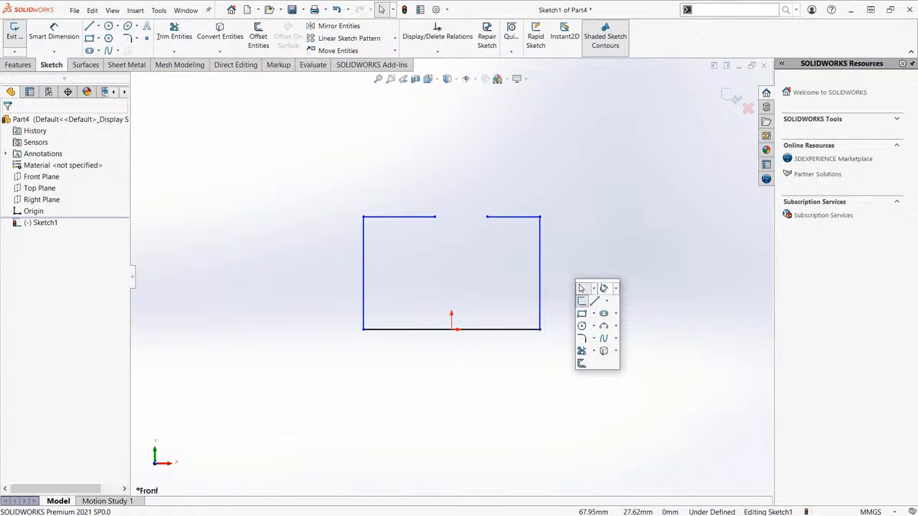
left_click(604, 288)
left_click(367, 302)
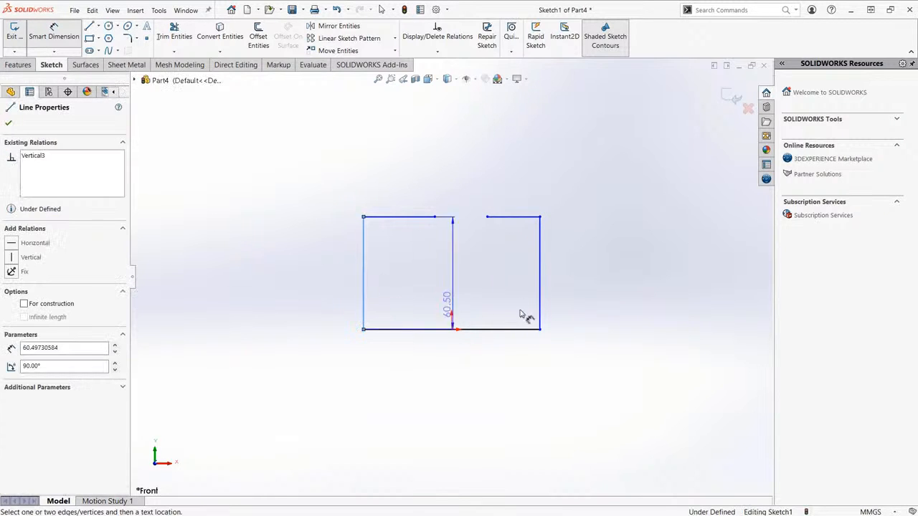
left_click(542, 304)
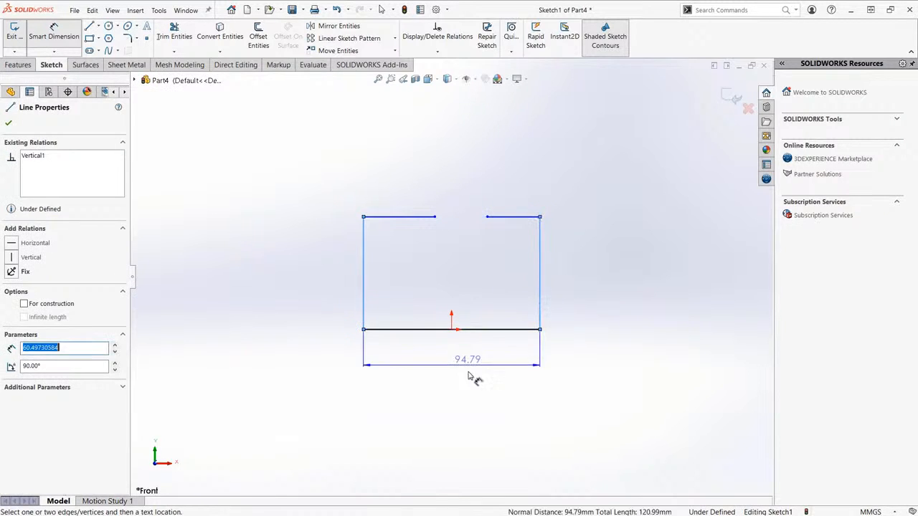
left_click(472, 380)
type("100")
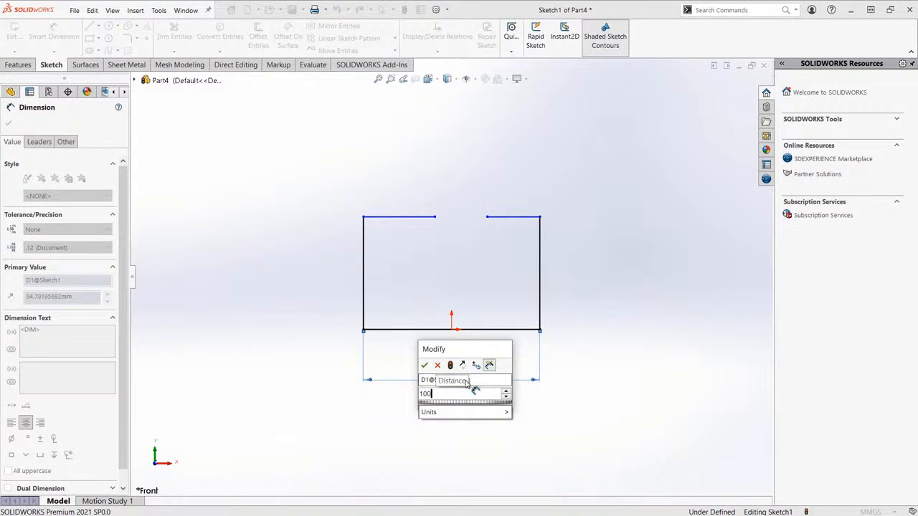
key("Return")
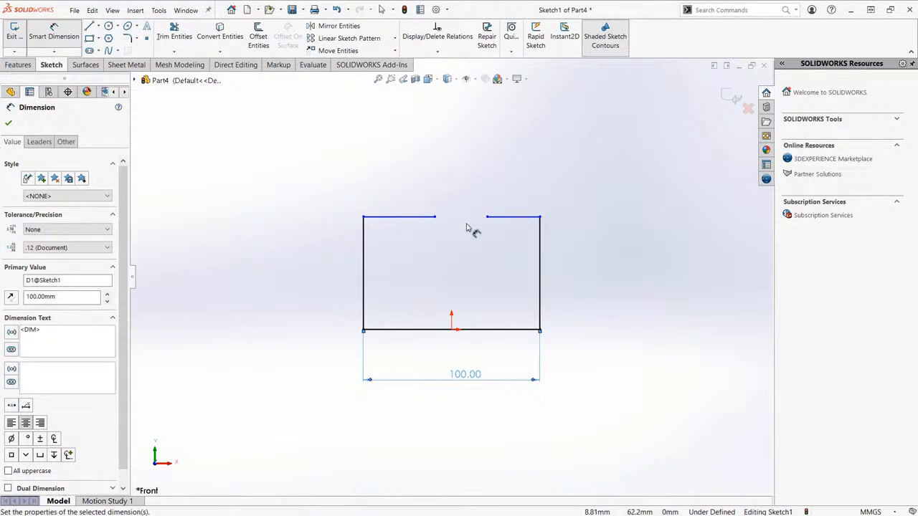
key("Escape")
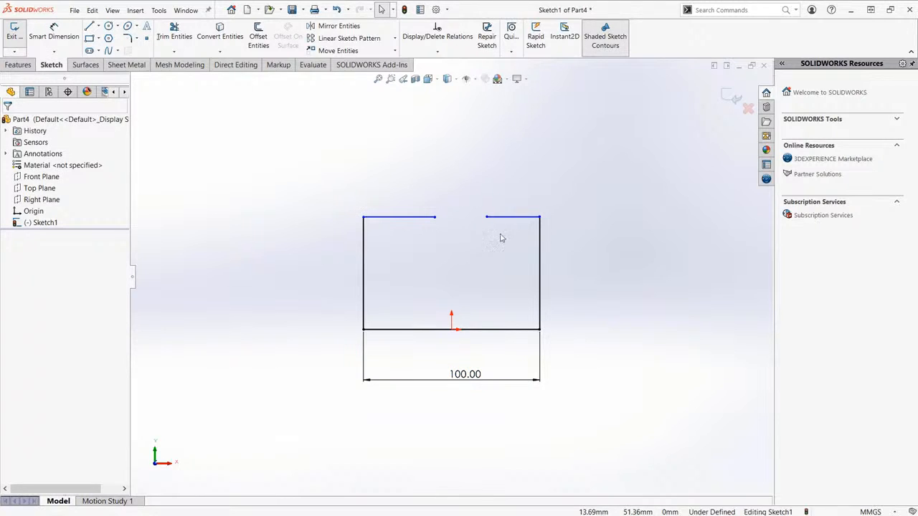
- Finish the sketch and start a Base Flange from the open profile
left_click(730, 96)
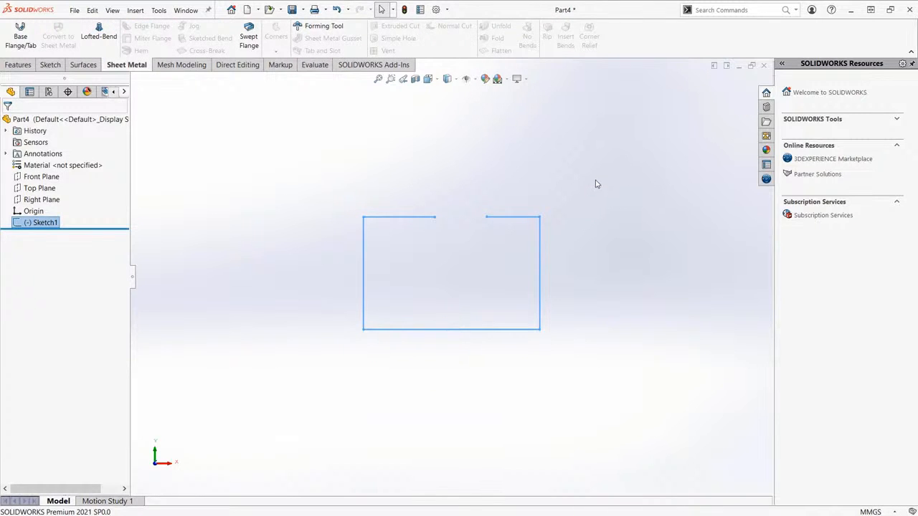
key("ctrl+7")
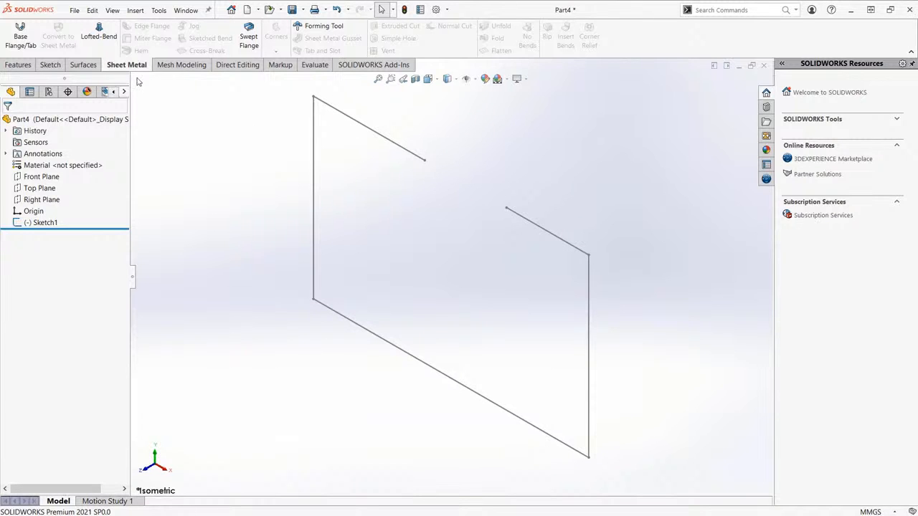
left_click(21, 40)
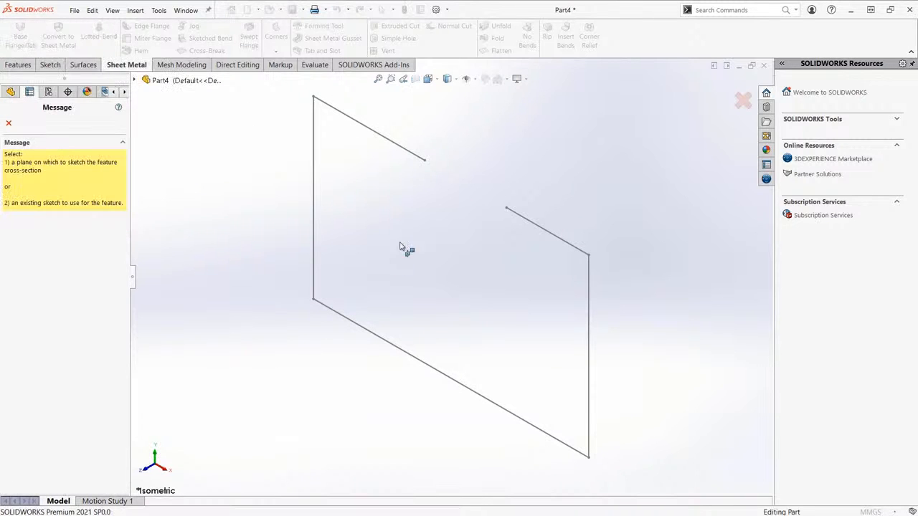
left_click(414, 156)
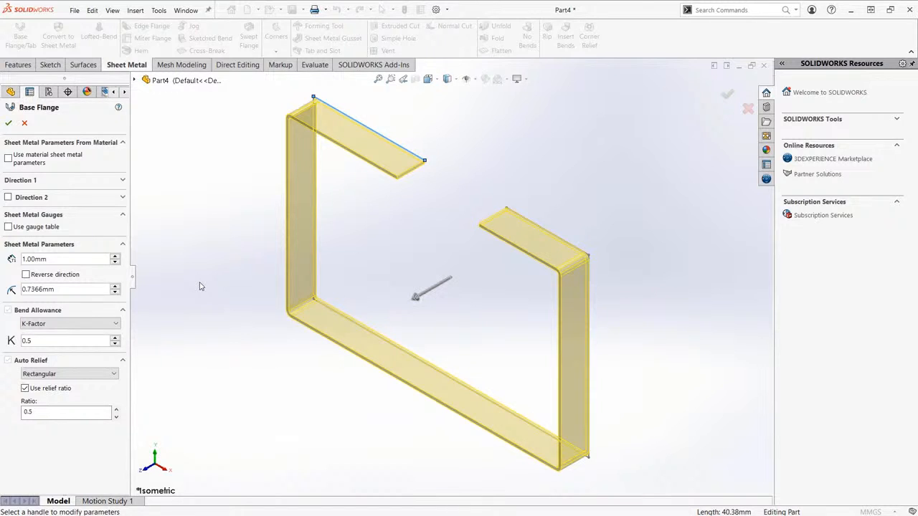
- Extend the base flange Mid Plane to a depth of 67 mm and accept the feature
left_click(88, 182)
left_click(79, 194)
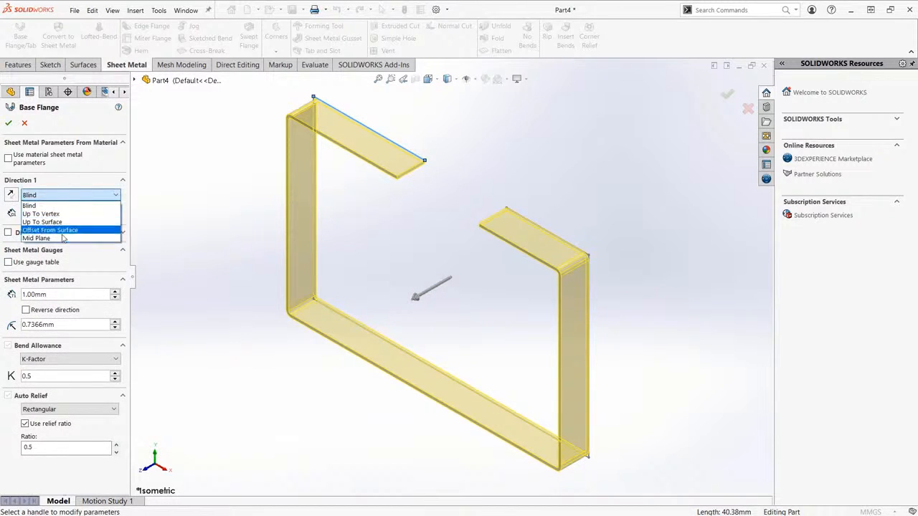
left_click(62, 238)
left_click(434, 288)
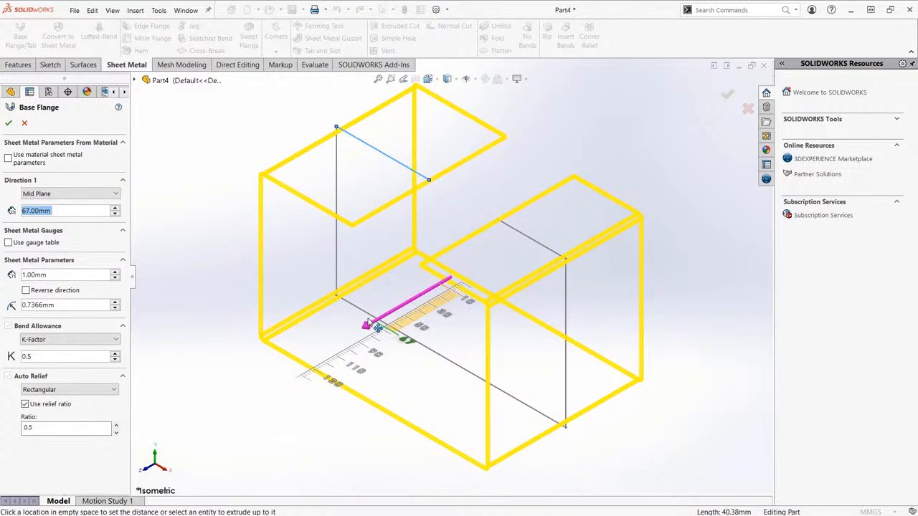
left_click(366, 324)
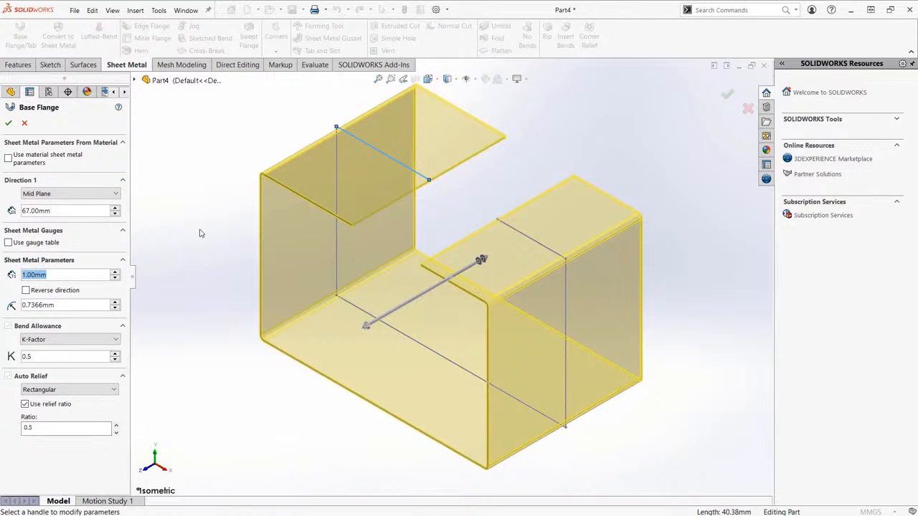
right_click(196, 214)
left_click(216, 279)
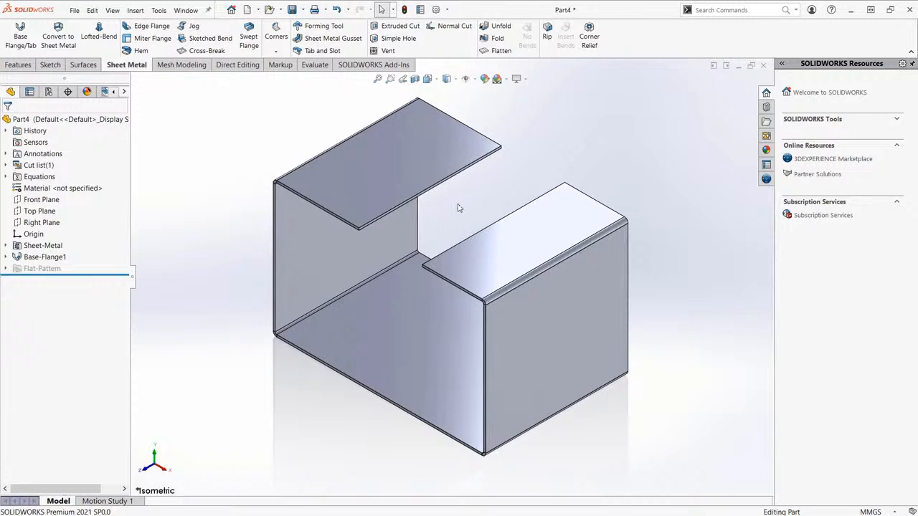
- On the upper face of the left top flange, sketch a line from edge to edge, parallel to and near its free edge
left_click(402, 176)
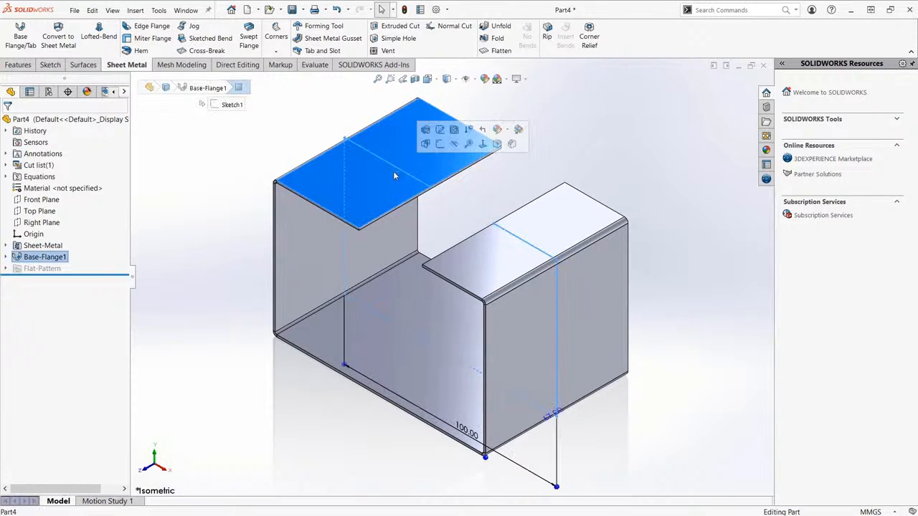
left_click(439, 146)
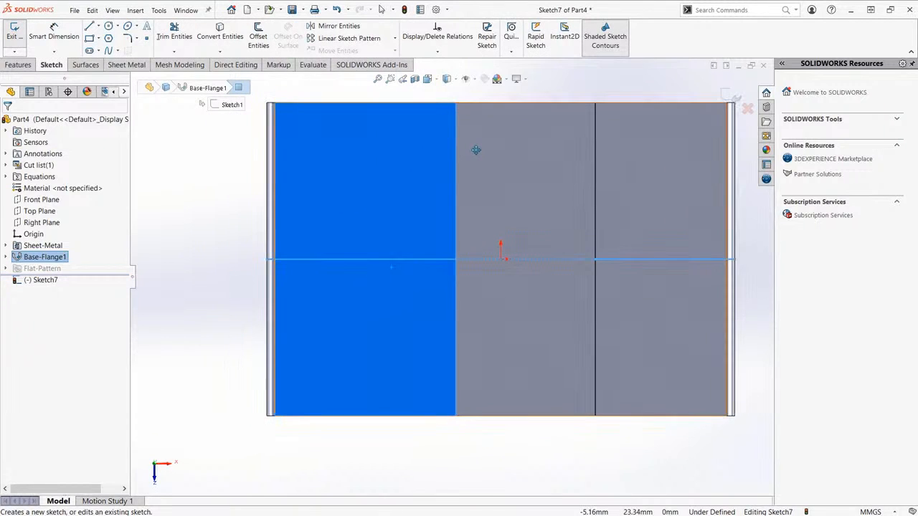
key("l")
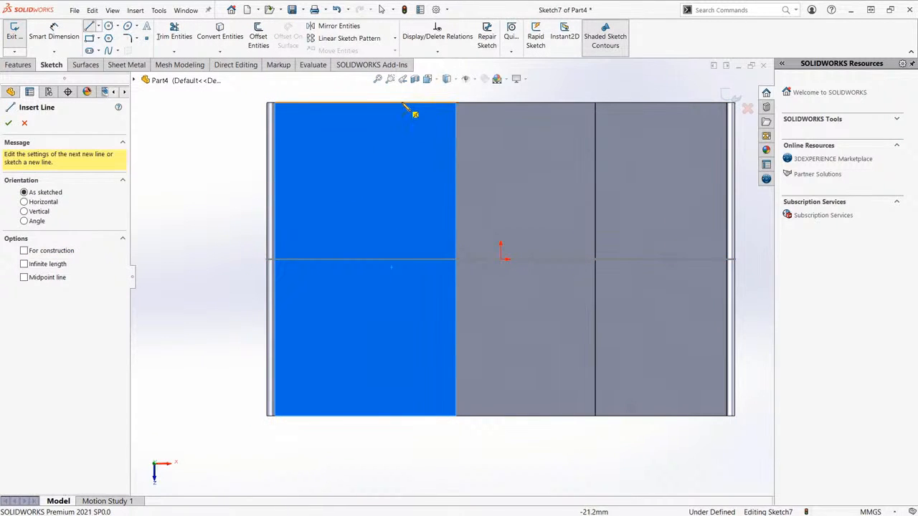
left_click(418, 114)
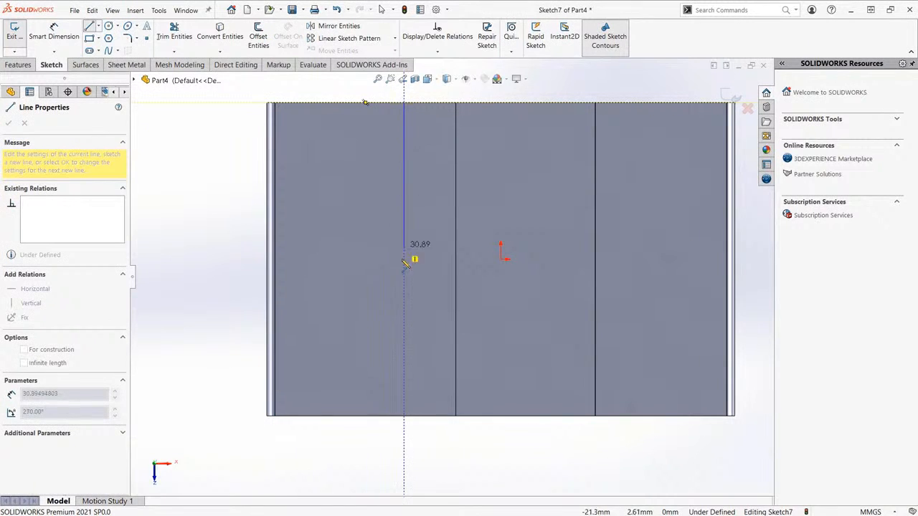
left_click(405, 416)
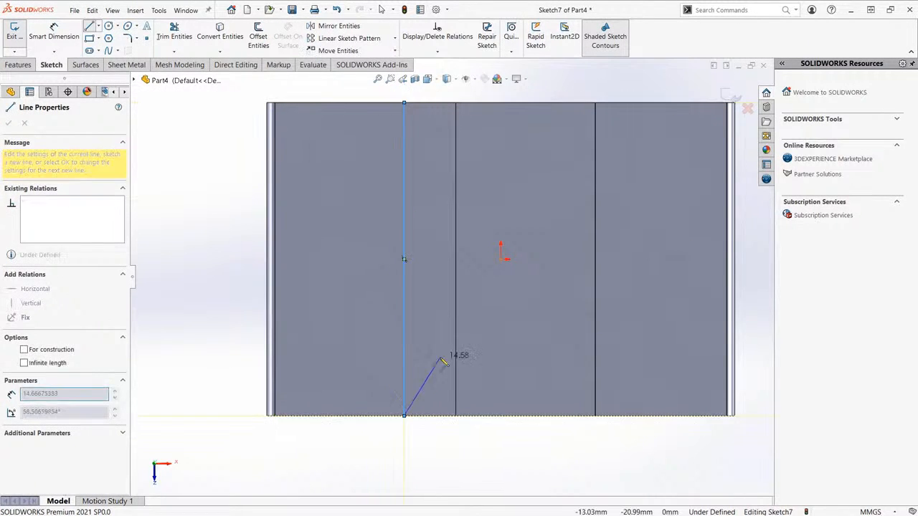
key("Escape")
scroll(459, 266, "up", 2)
middle_click_drag(472, 262, 409, 142)
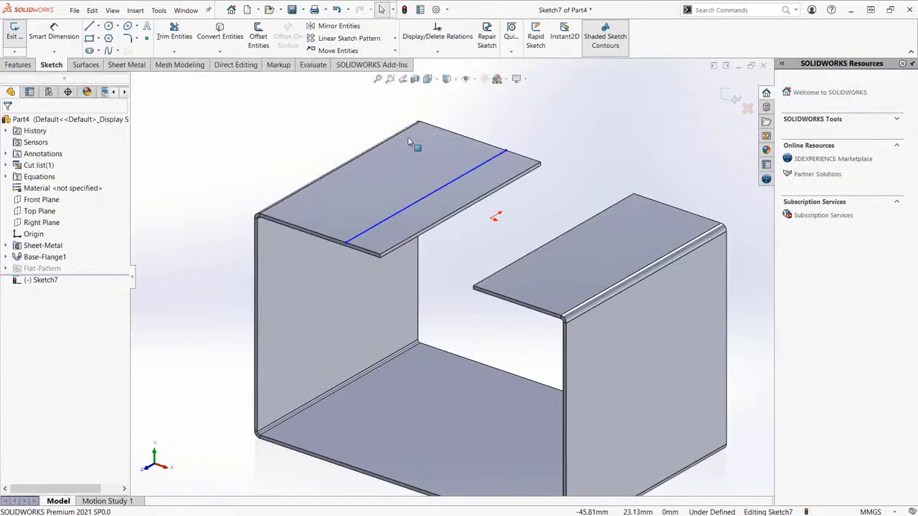
- Finish the line sketch and start a Jog from it, fixing the upper face of the left top flange
left_click(730, 99)
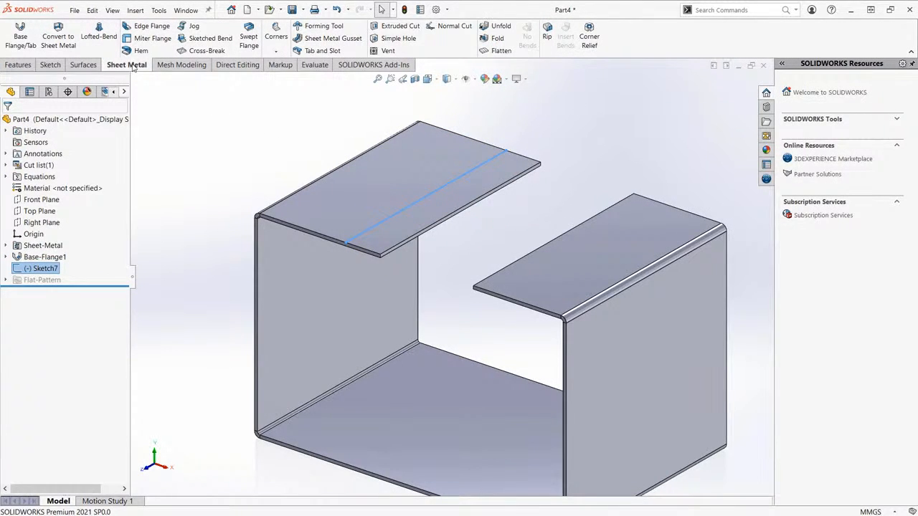
left_click(210, 29)
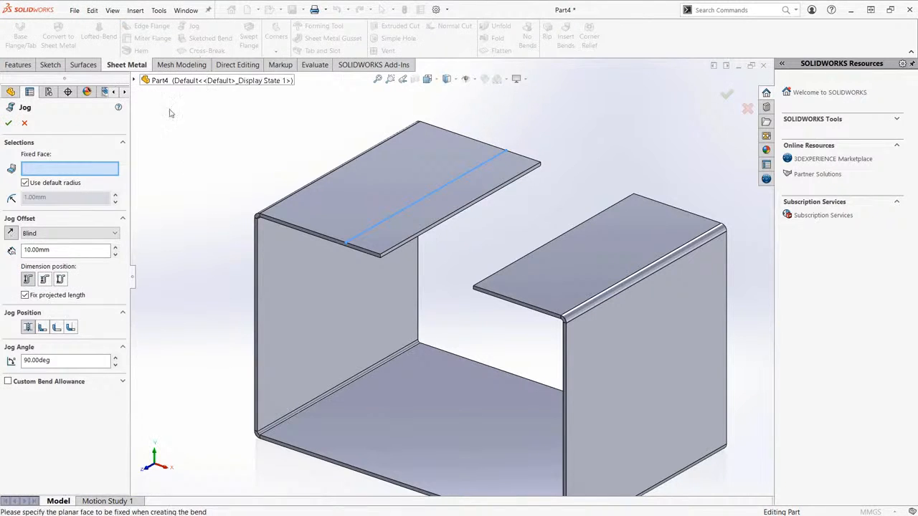
left_click(392, 185)
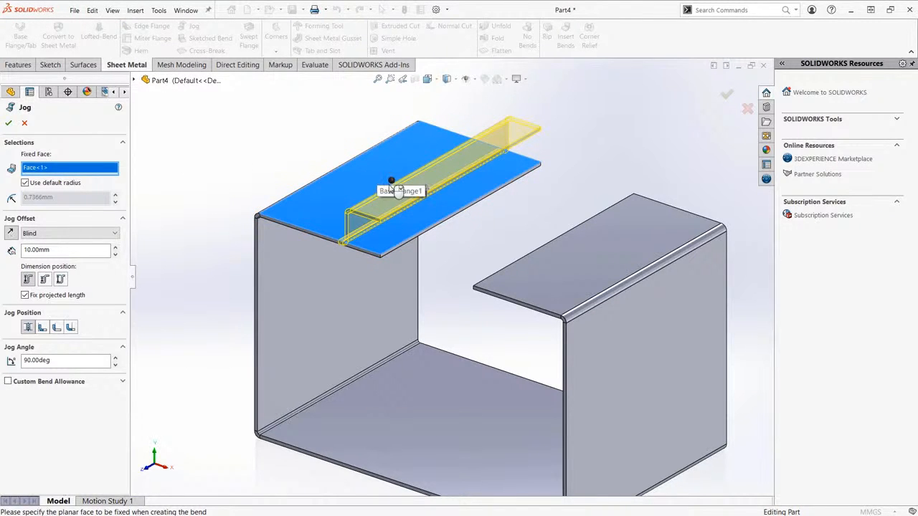
middle_click_drag(404, 210, 483, 240, "ctrl")
scroll(436, 208, "down", 3)
scroll(435, 207, "up", 2)
scroll(432, 272, "down", 2)
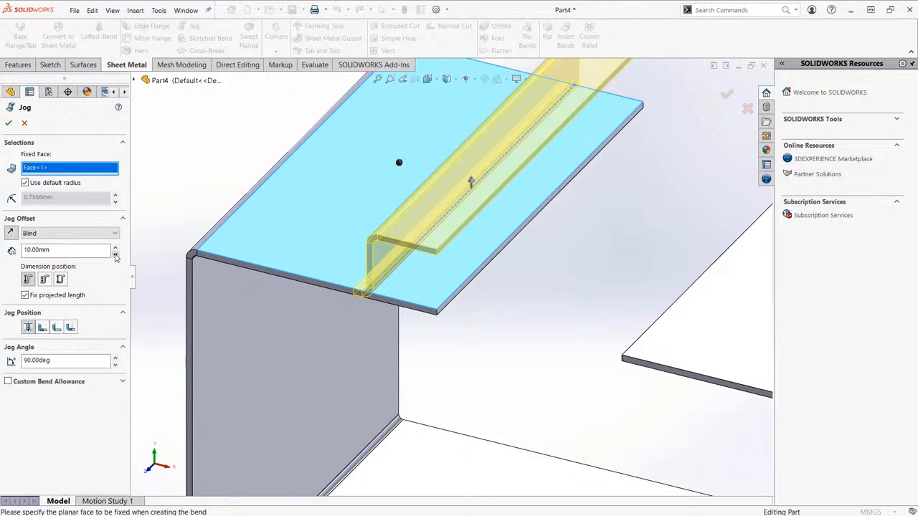
- Try a jog offset of 40 mm and return it to 10 mm
double_click(116, 249)
left_click(116, 249)
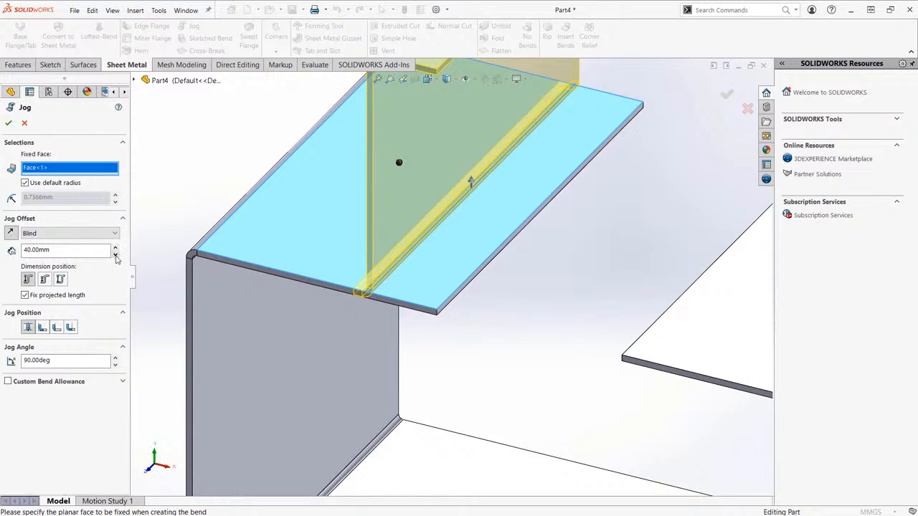
double_click(116, 255)
left_click(116, 255)
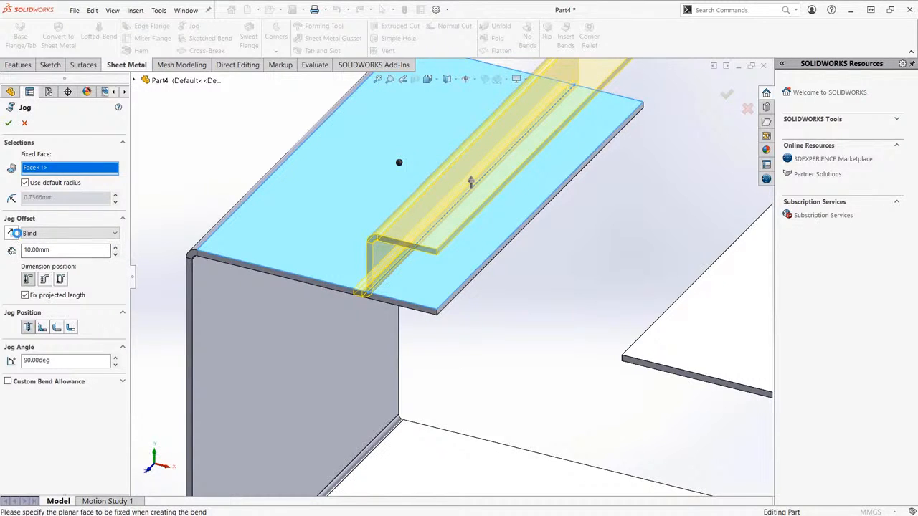
- Reverse the jog direction so the flange strip steps downward
left_click(12, 233)
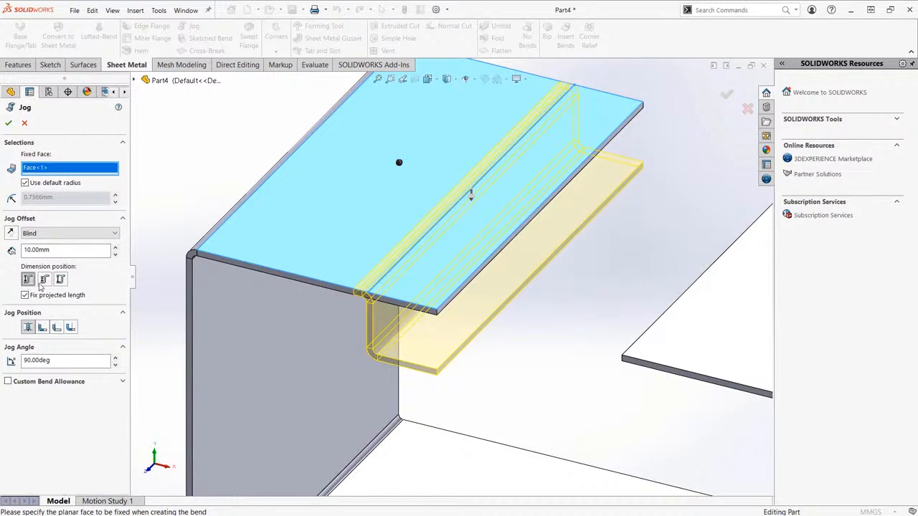
- Try the other jog dimension positions and switch Fix projected length off and on, restoring both original settings
left_click(45, 282)
left_click(61, 280)
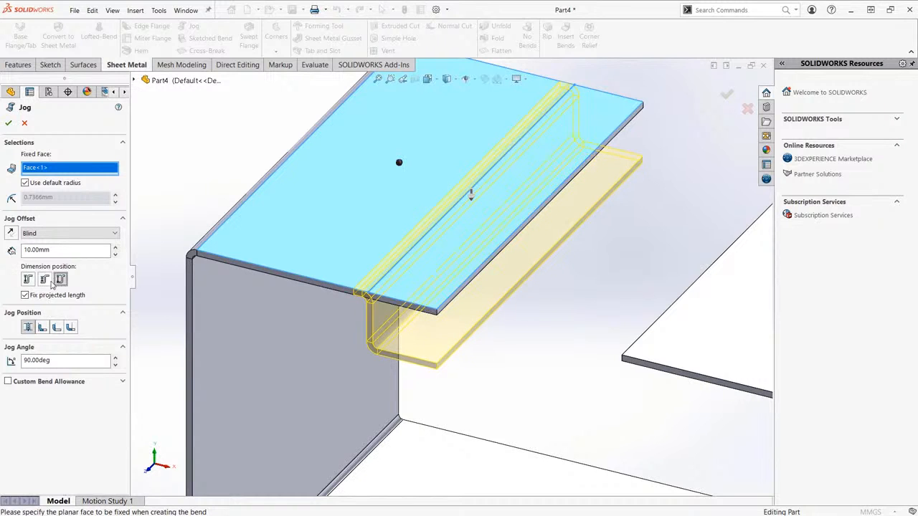
left_click(28, 281)
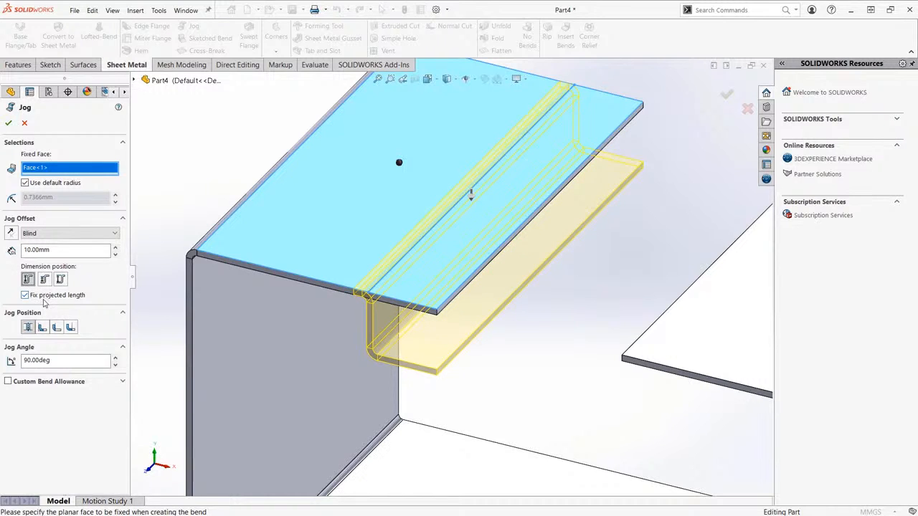
left_click(25, 296)
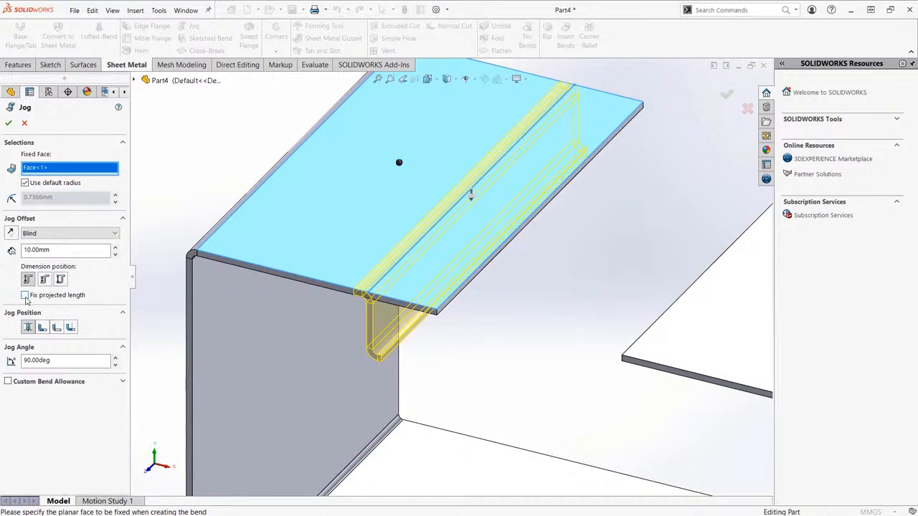
left_click(25, 296)
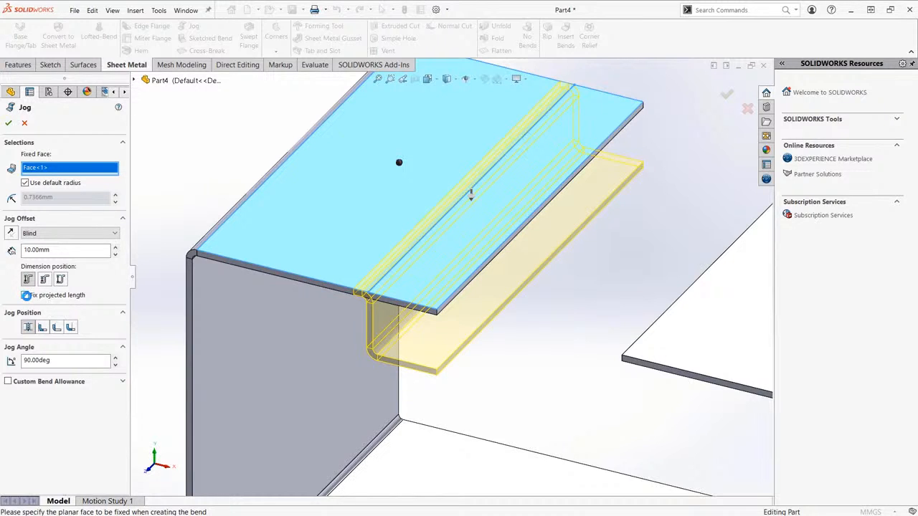
left_click(26, 295)
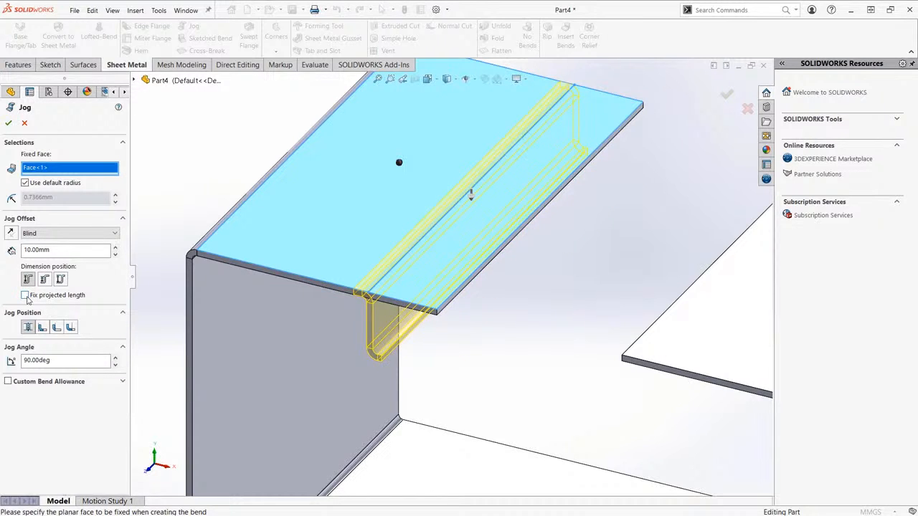
left_click(25, 296)
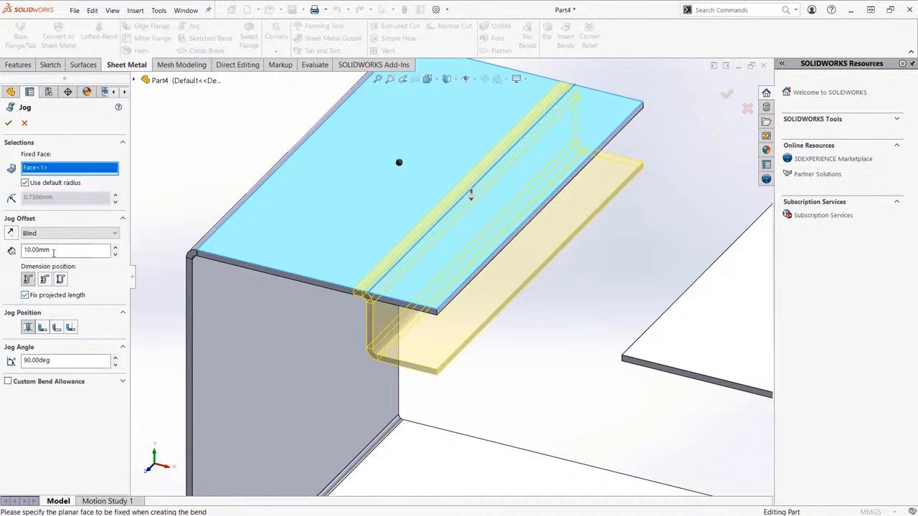
- Set the jog offset distance to 1 mm
left_click_drag(53, 253, 34, 252)
type("1")
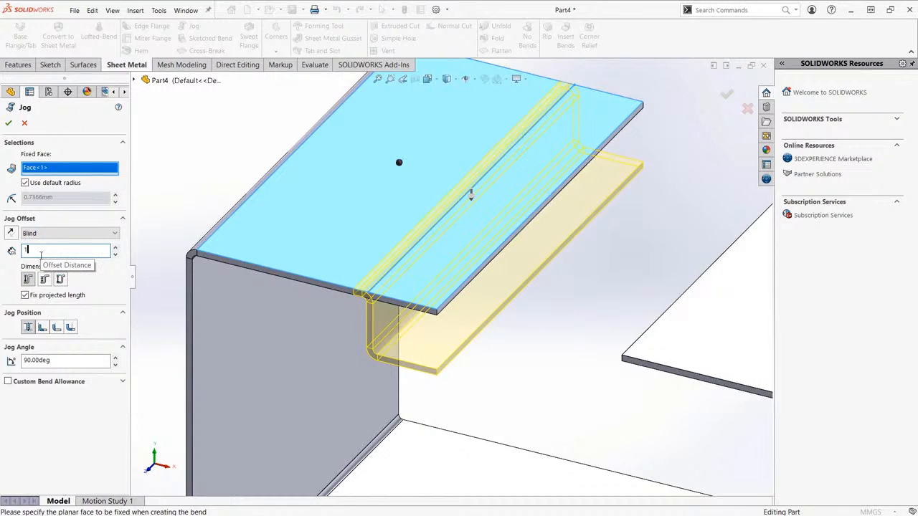
key("Return")
scroll(463, 329, "down", 5)
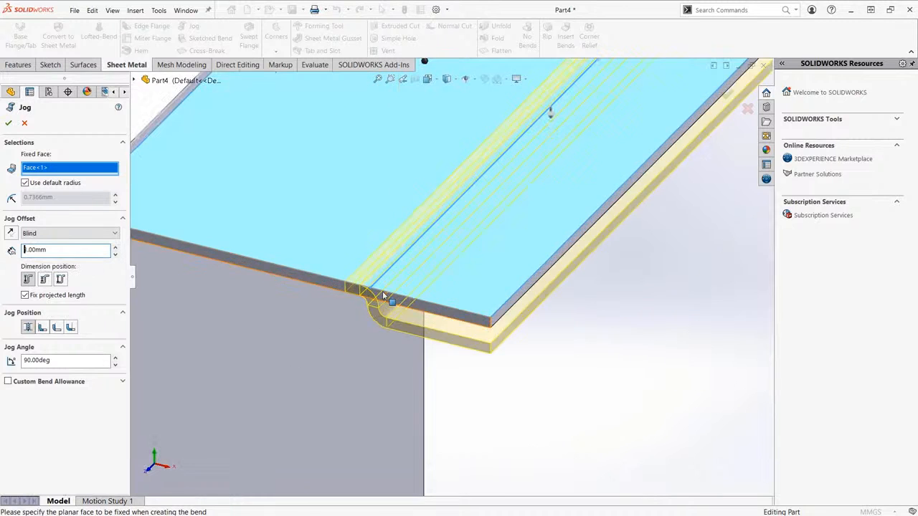
middle_click_drag(463, 328, 503, 328, "ctrl")
scroll(499, 305, "down", 1)
middle_click_drag(495, 294, 467, 322, "ctrl")
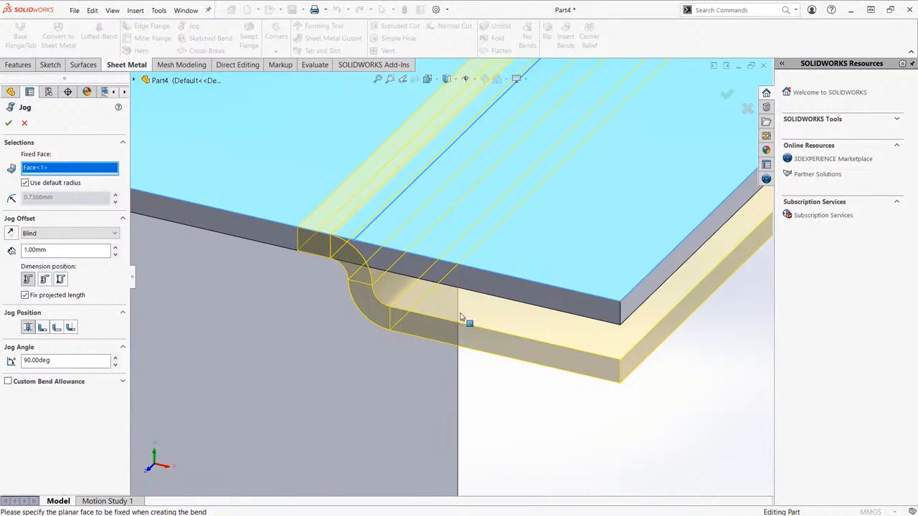
- Reduce the jog angle to 54 degrees
left_click(116, 364)
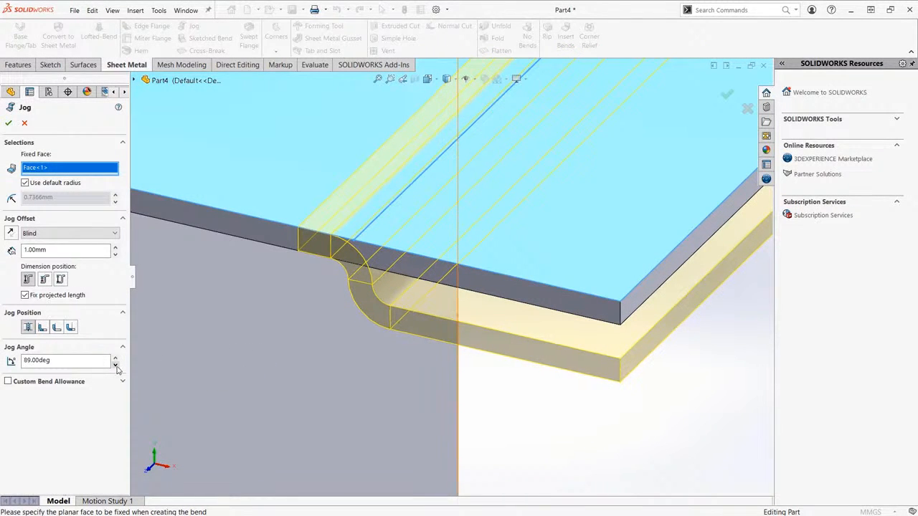
left_click(116, 366)
left_click(115, 365)
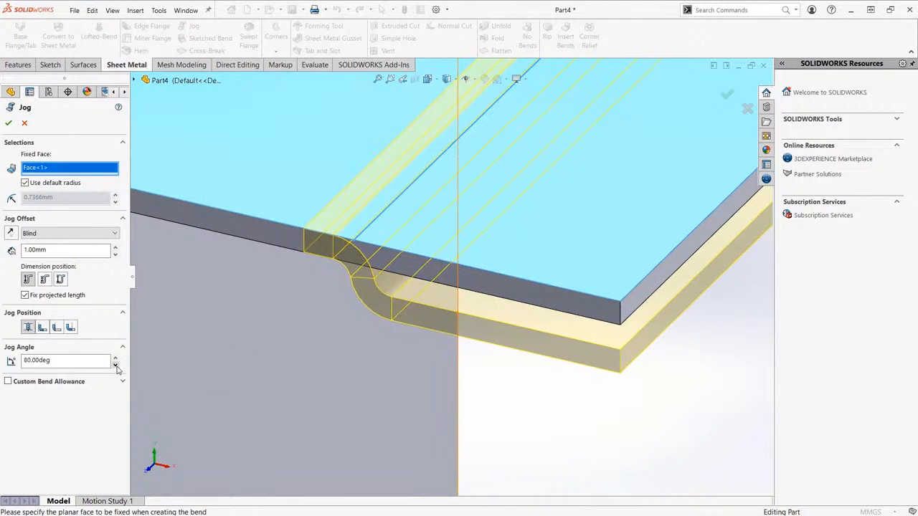
left_click(115, 366)
left_click(115, 366)
left_click(116, 366)
left_click(116, 365)
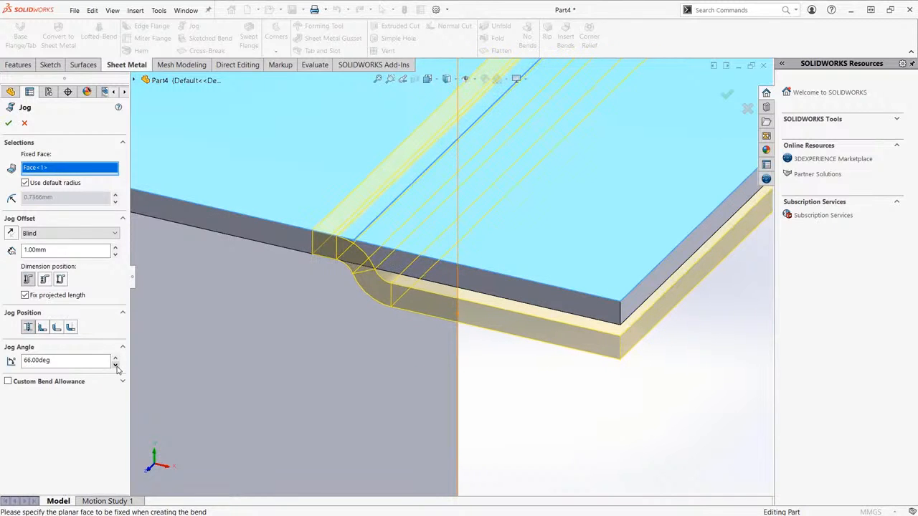
left_click(116, 366)
left_click(116, 365)
left_click(115, 366)
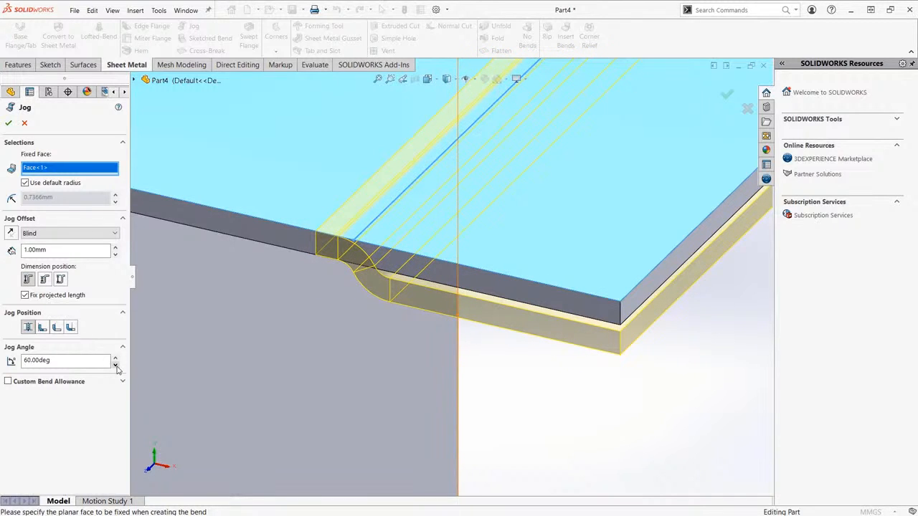
left_click(116, 366)
left_click(115, 366)
left_click(116, 366)
left_click(115, 366)
left_click(115, 366)
left_click(115, 366)
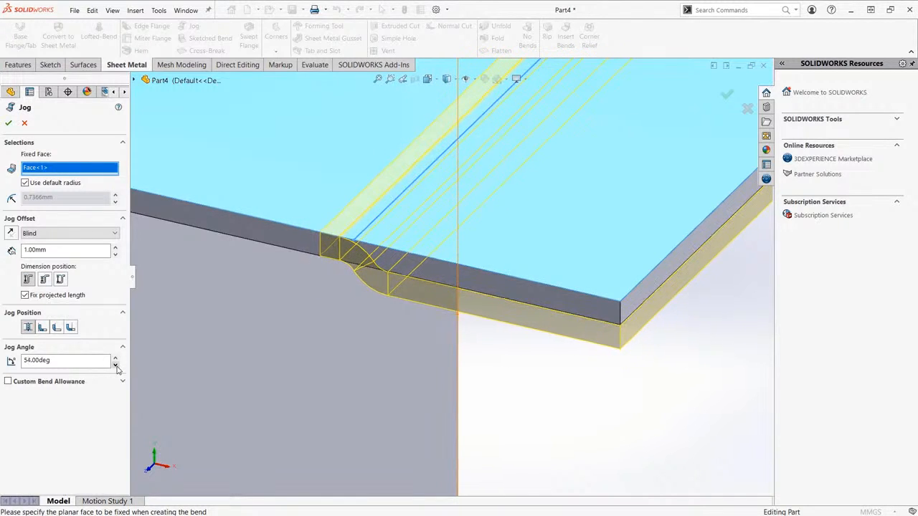
- Examine the jog profile up close while trying angles of 52 and 56 degrees, and return to 54 degrees
scroll(539, 337, "down", 3)
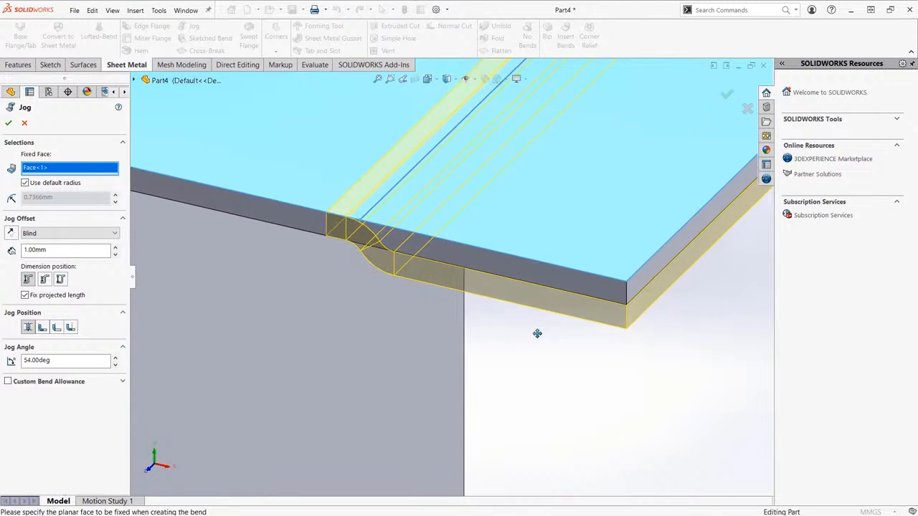
middle_click_drag(532, 353, 487, 350)
scroll(488, 350, "up", 3)
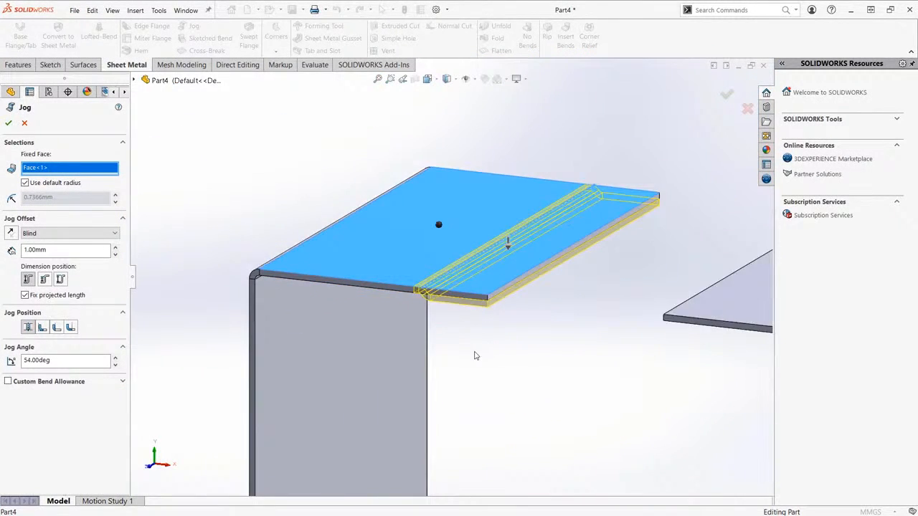
scroll(445, 362, "down", 2)
scroll(330, 344, "down", 5)
scroll(367, 267, "down", 3)
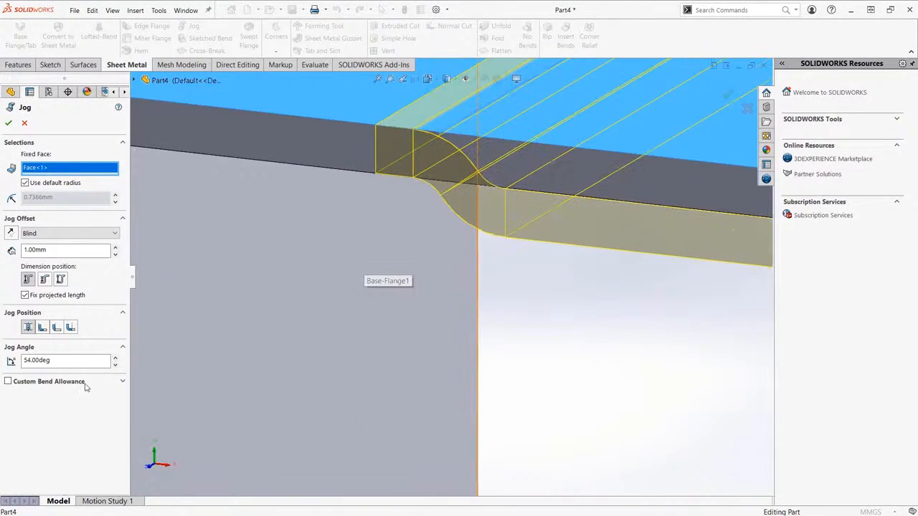
left_click(115, 366)
left_click(115, 366)
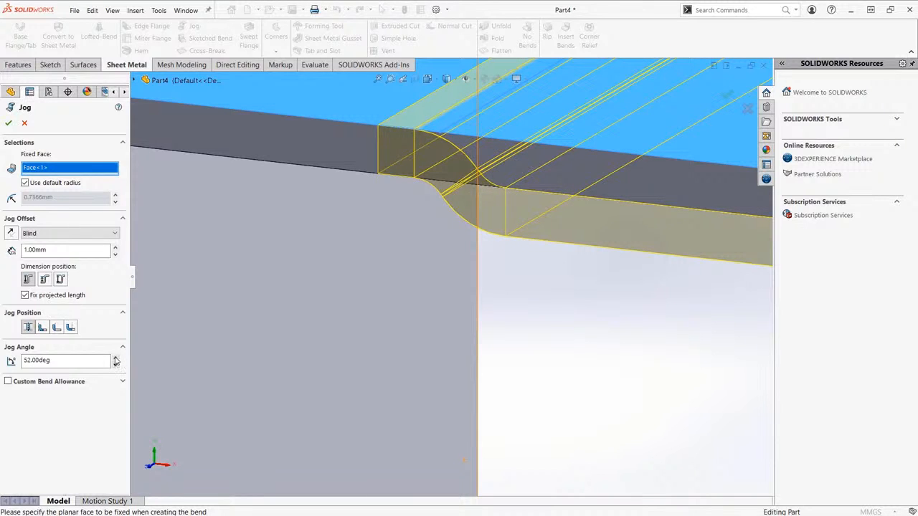
left_click(116, 358)
left_click(116, 358)
left_click(116, 358)
left_click(116, 358)
left_click(115, 358)
left_click(114, 365)
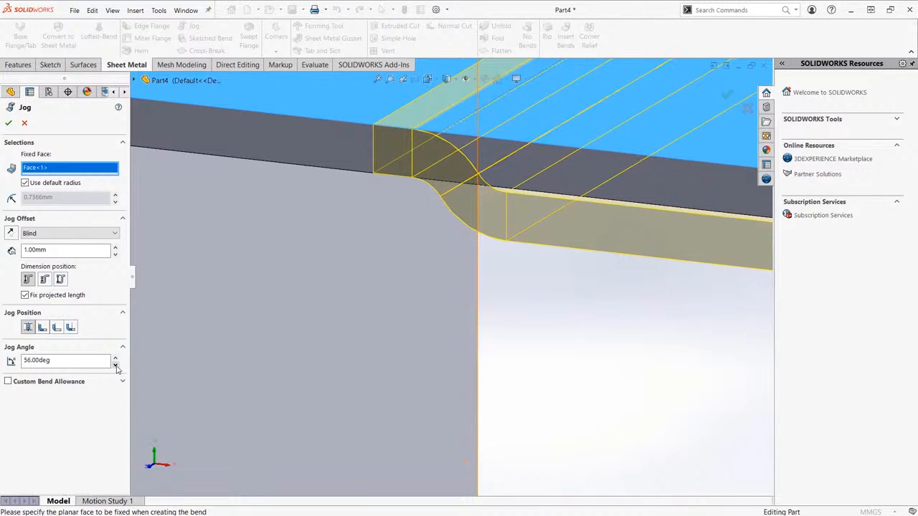
left_click(115, 365)
left_click(115, 365)
scroll(609, 352, "up", 5)
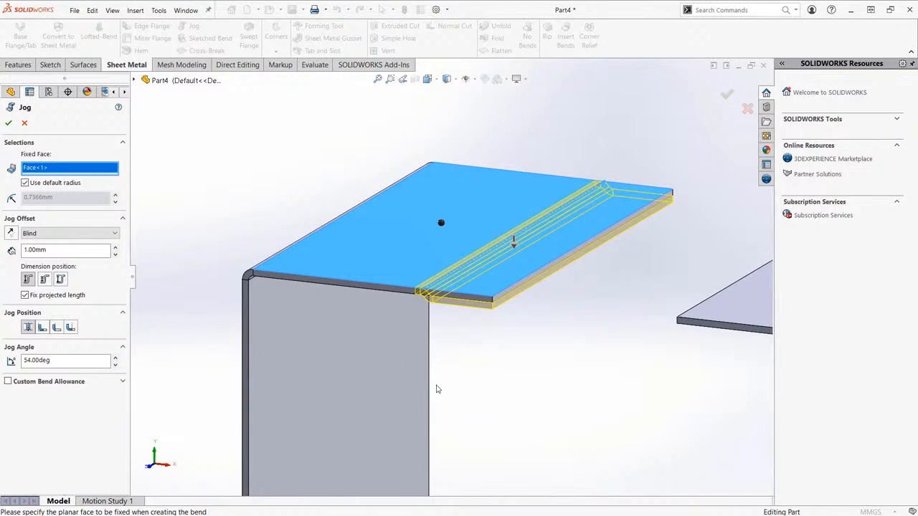
- Expand the Custom Bend Allowance options without enabling them, accept the jog and dismiss the offset warning
left_click(123, 383)
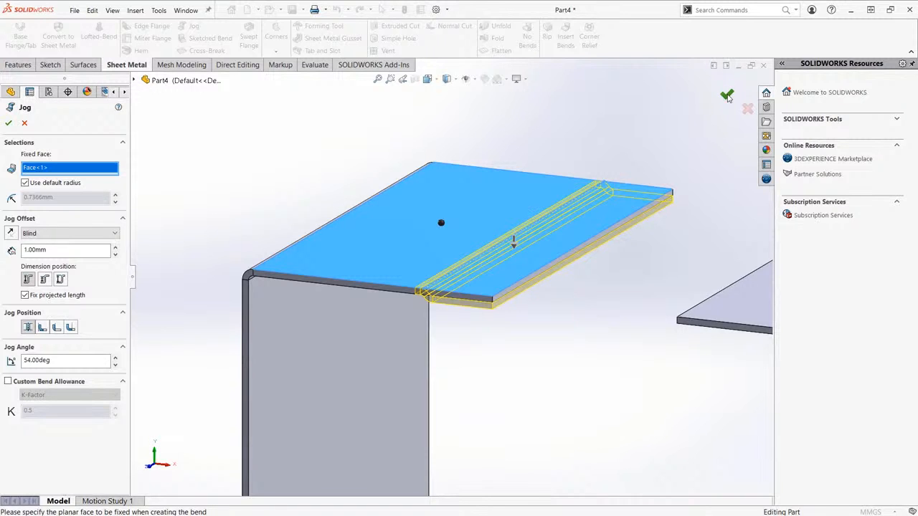
left_click(727, 97)
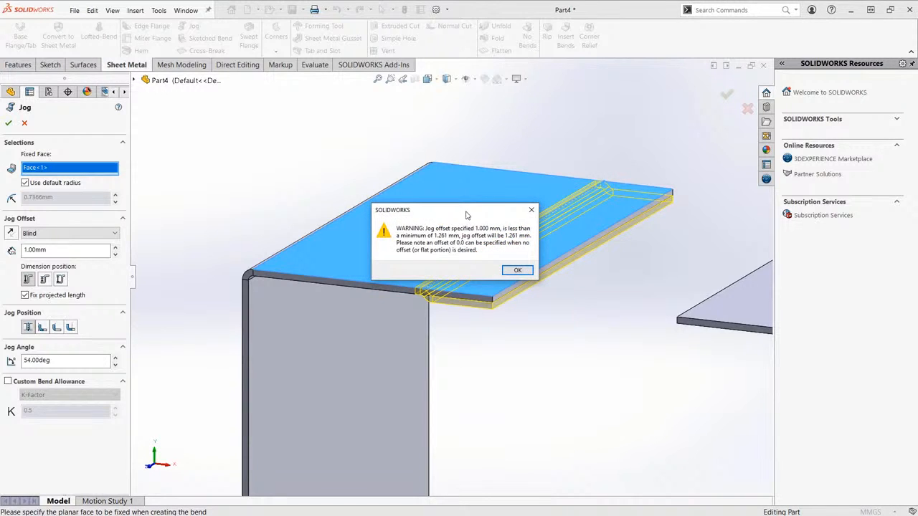
left_click_drag(466, 214, 483, 210)
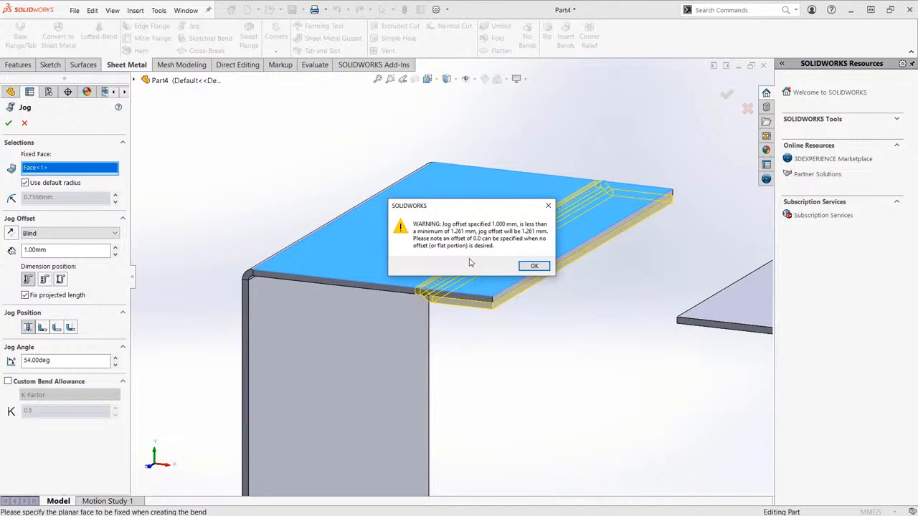
mouse_move(454, 203)
left_mouse_down()
mouse_move(441, 214)
mouse_move(454, 215)
mouse_move(446, 211)
left_mouse_up()
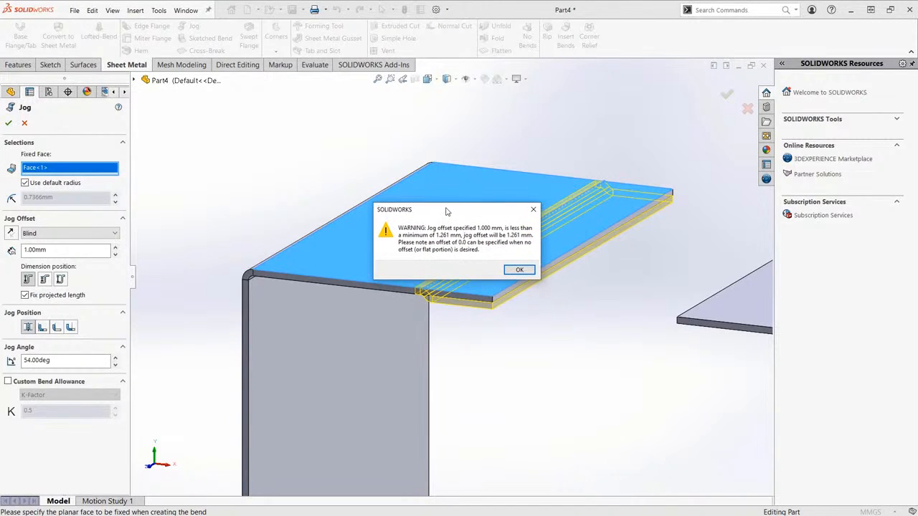
left_click(520, 271)
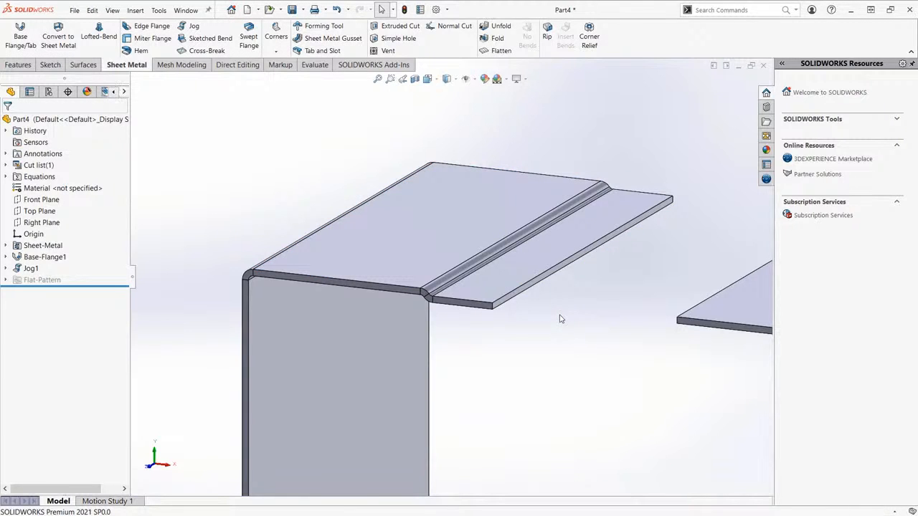
scroll(552, 310, "up", 2)
scroll(550, 303, "up", 5)
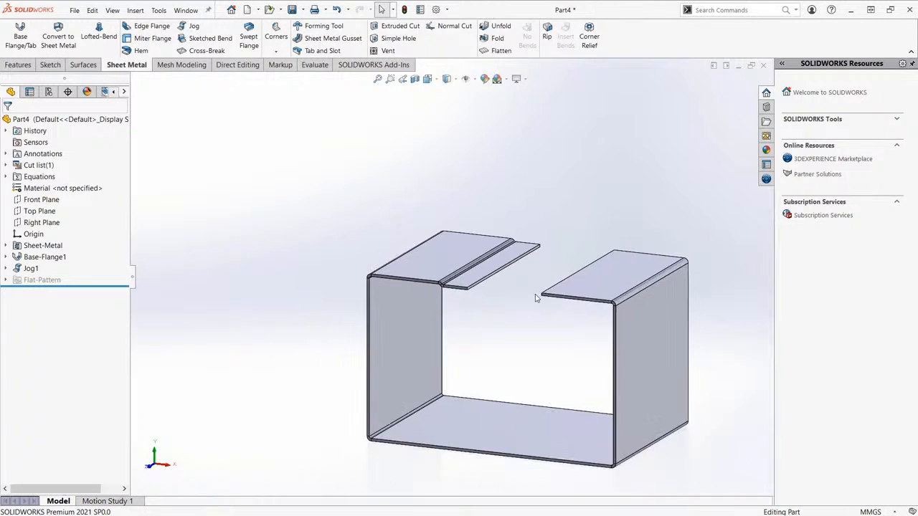
scroll(538, 335, "down", 2)
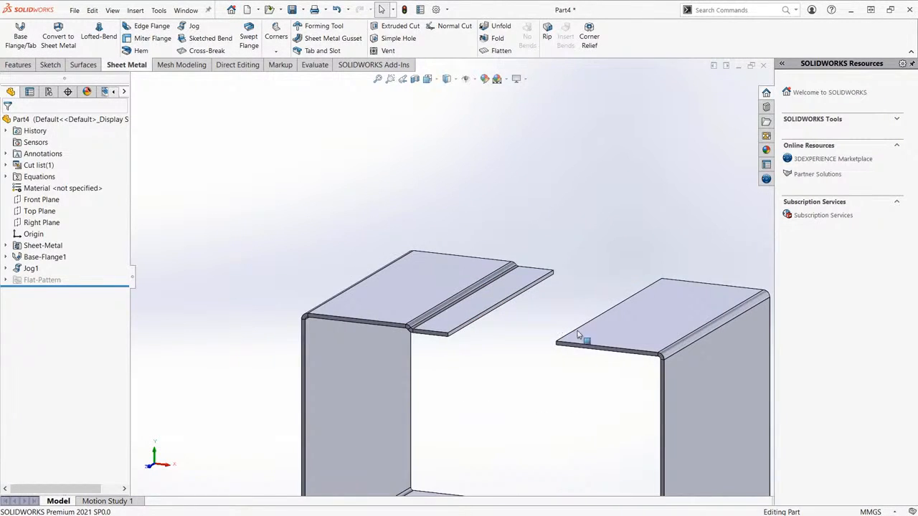
scroll(546, 289, "up", 1)
scroll(547, 290, "up", 1)
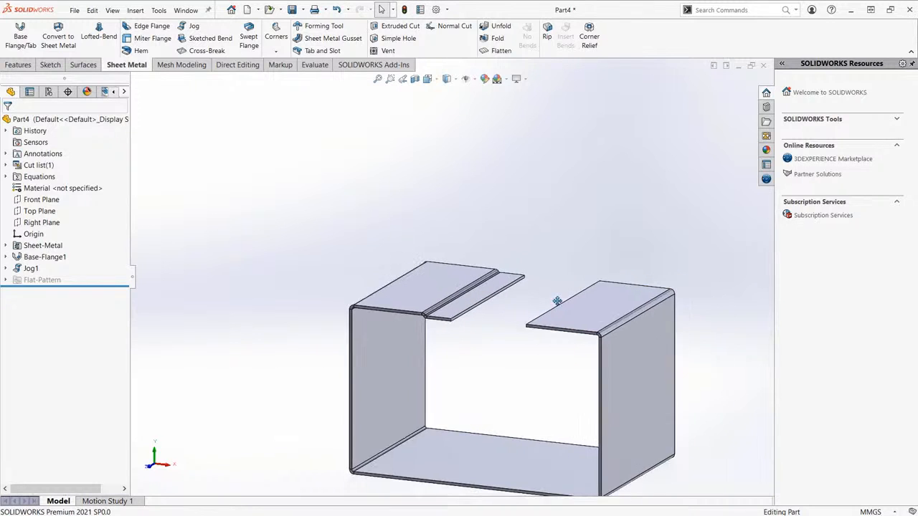
- On the right top flange, sketch a corner rectangle about 39 × 67 mm bridging the gap to the jog's lower bend line, and exit the sketch
middle_click_drag(555, 302, 571, 316, "ctrl")
scroll(574, 315, "down", 3)
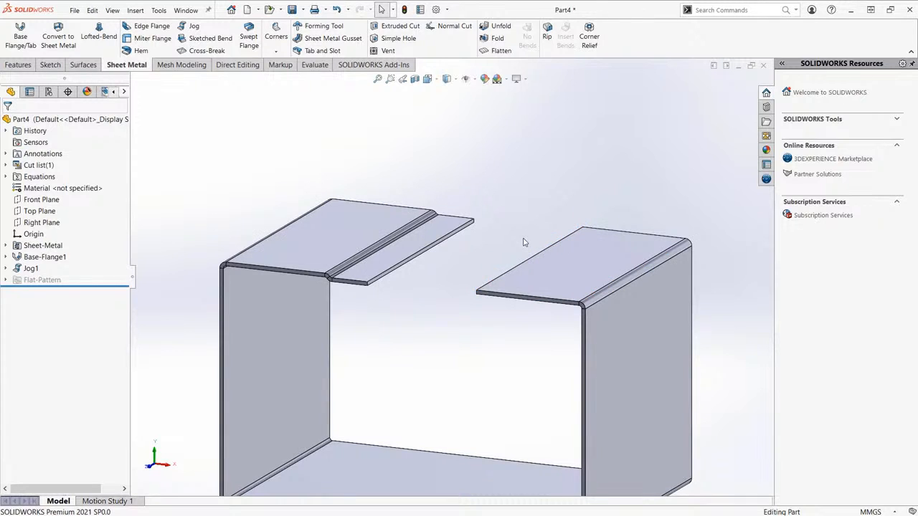
left_click(571, 267)
left_click(605, 238)
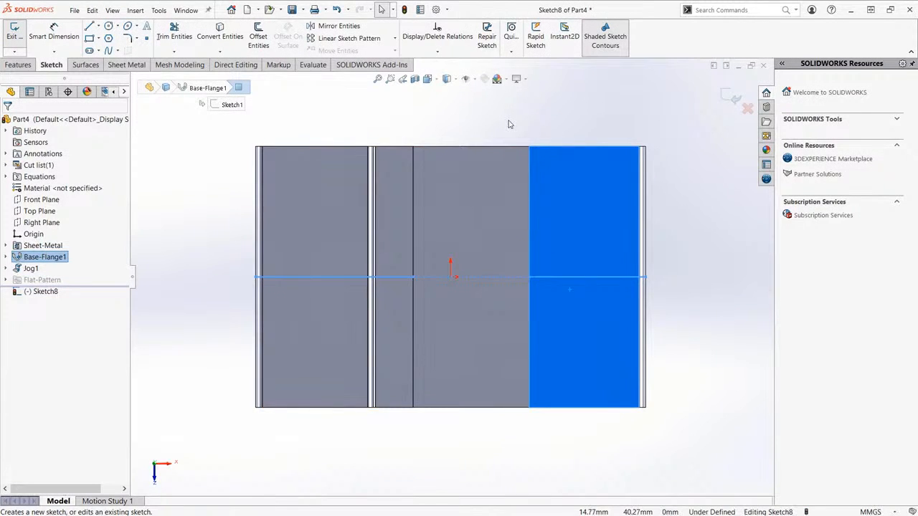
key("s")
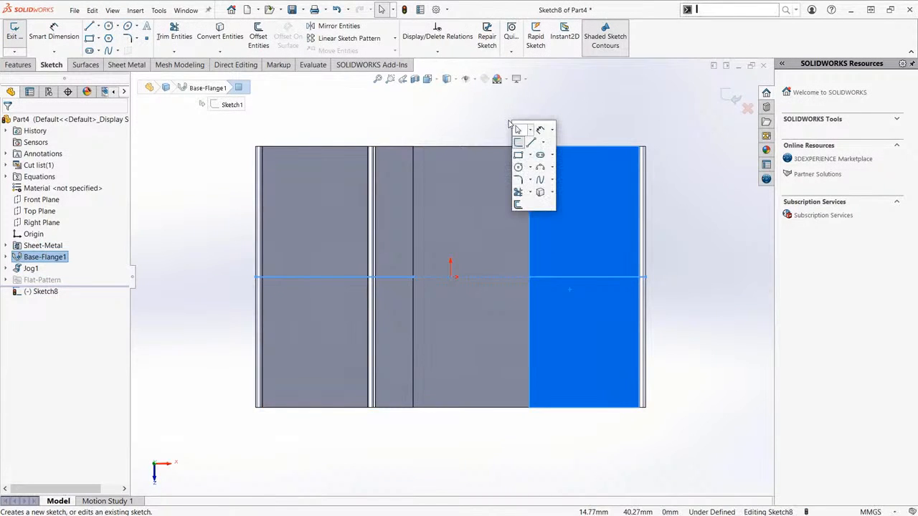
left_click(519, 156)
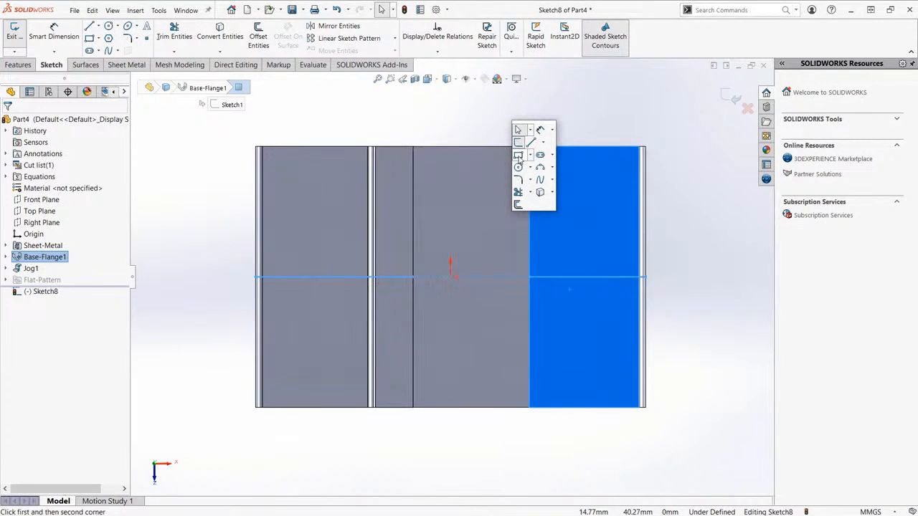
left_click(530, 149)
scroll(393, 402, "down", 5)
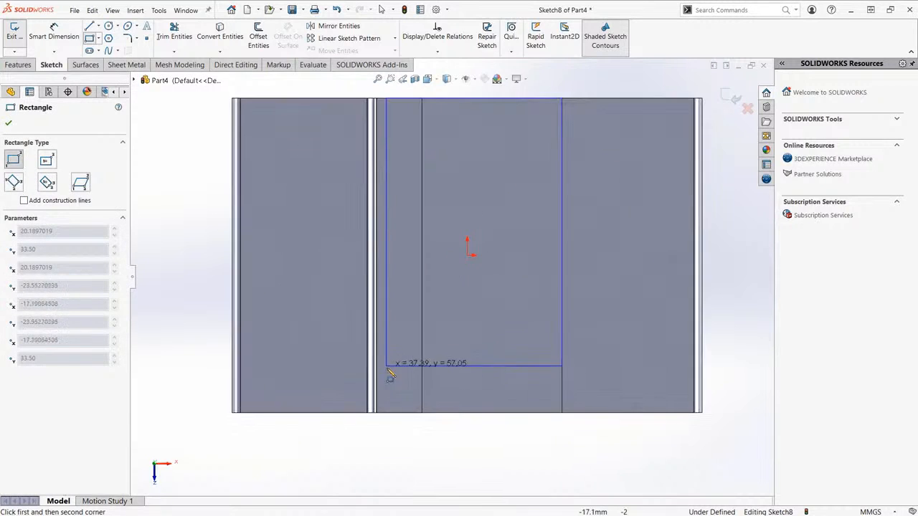
scroll(392, 420, "down", 3)
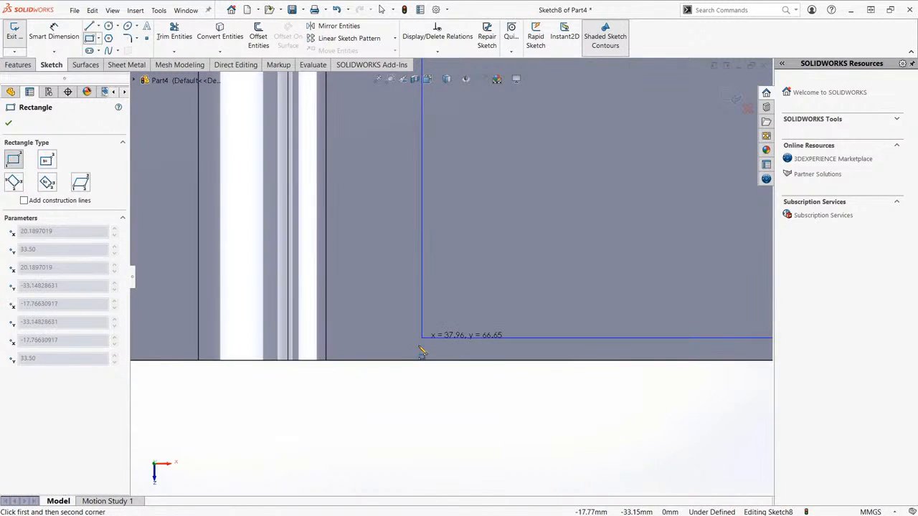
left_click(326, 361)
scroll(377, 333, "up", 5)
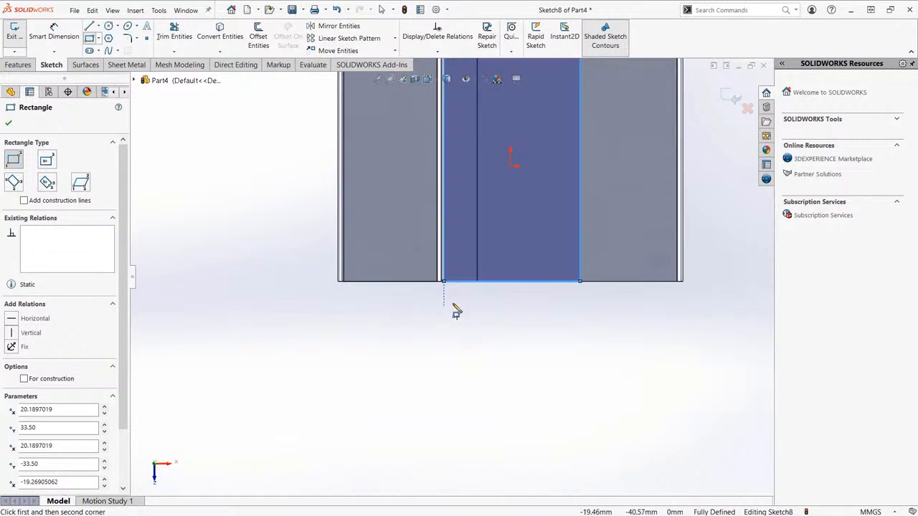
scroll(440, 402, "up", 2)
left_click(733, 101)
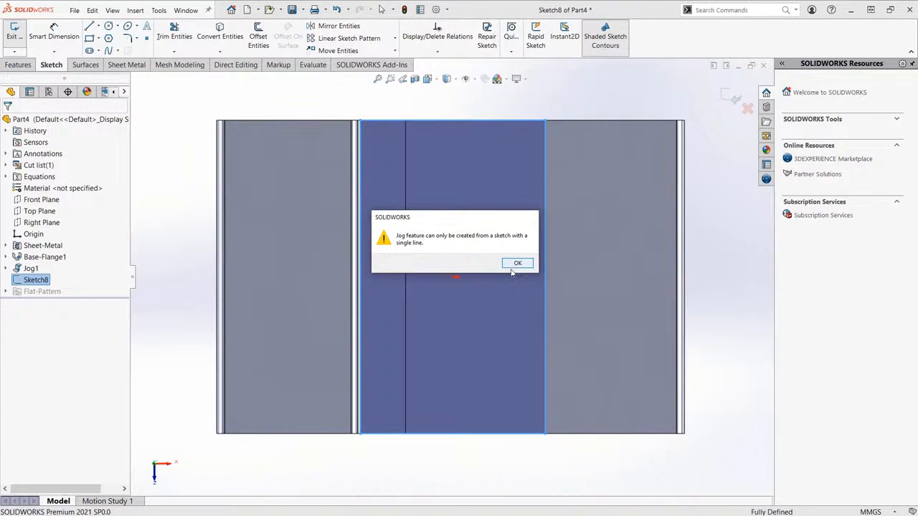
left_click(514, 266)
- Turn the gap-bridging rectangle into a sheet metal tab extending the right top flange over the jogged strip
scroll(515, 277, "up", 3)
mouse_move(512, 289)
middle_mouse_down("ctrl")
mouse_move(506, 275)
mouse_move(495, 325)
mouse_move(478, 210)
mouse_move(467, 232)
middle_mouse_up("ctrl")
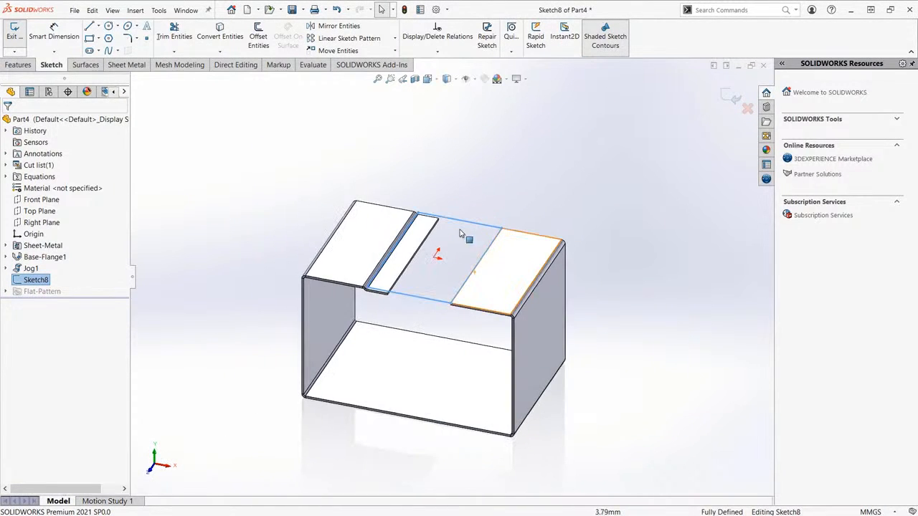
left_click(127, 65)
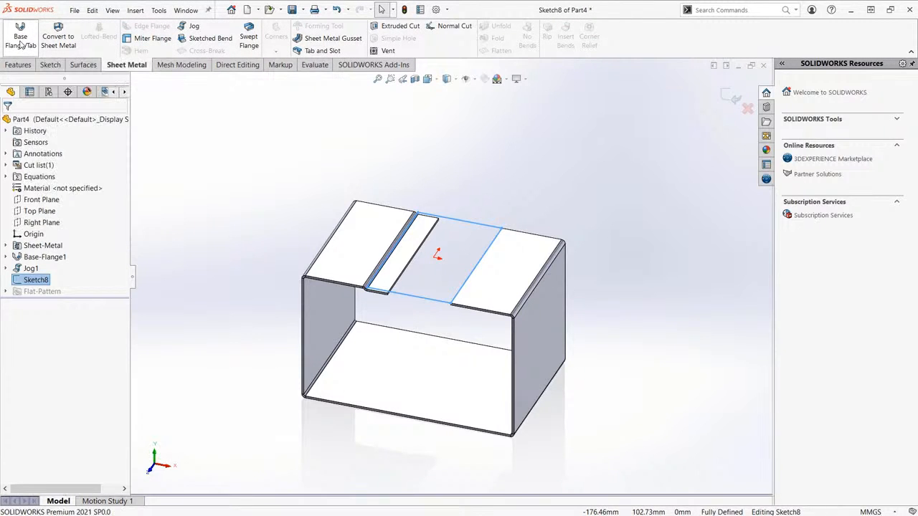
left_click(21, 39)
scroll(442, 259, "down", 2)
middle_click_drag(442, 259, 472, 197)
left_click(727, 94)
- Examine up close how the new tab overlaps the lowered strip of the jog
scroll(459, 240, "down", 3)
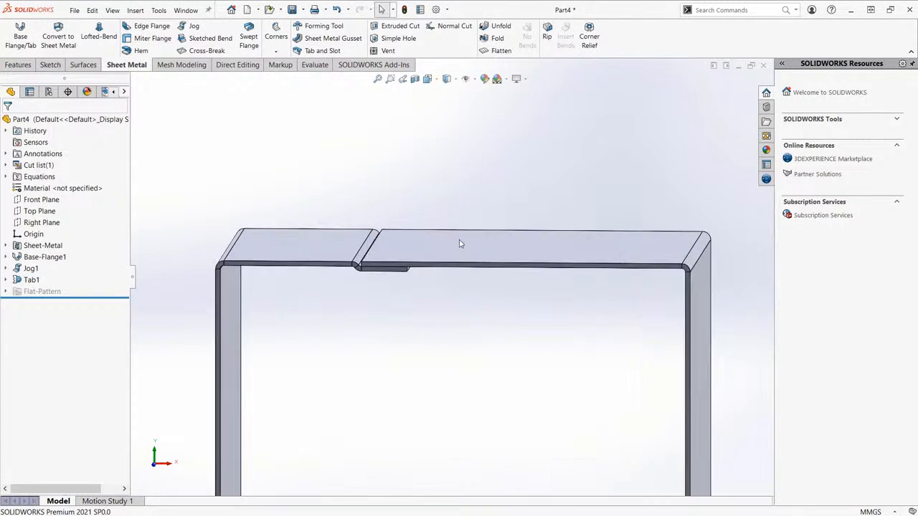
mouse_move(459, 239)
middle_mouse_down()
mouse_move(485, 257)
mouse_move(467, 236)
middle_mouse_up()
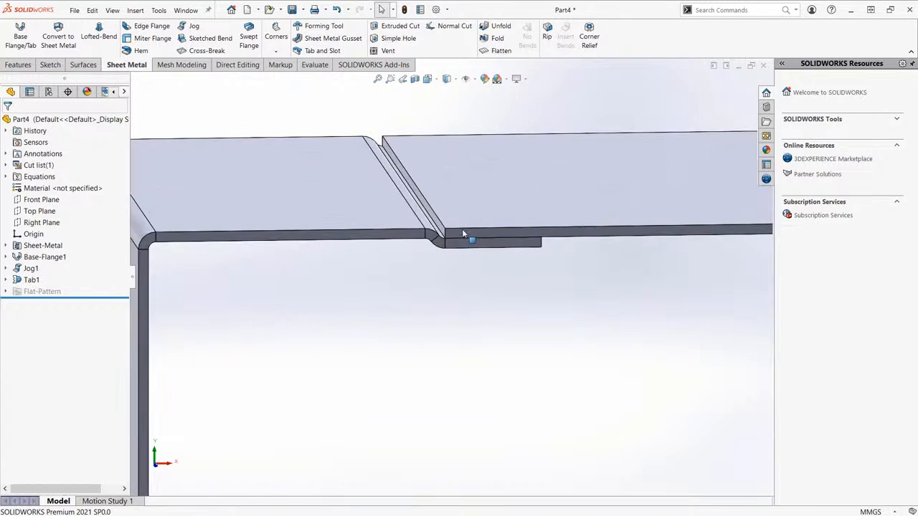
scroll(470, 251, "down", 3)
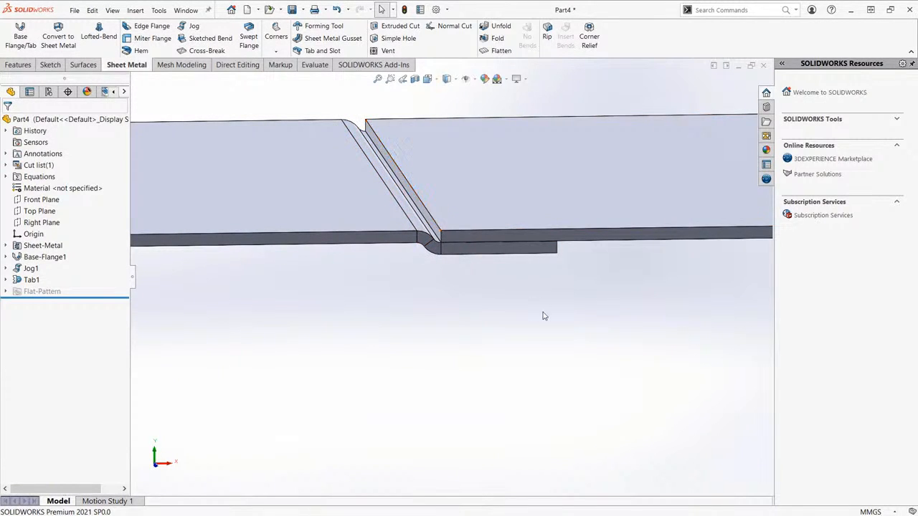
middle_click_drag(533, 319, 494, 284, "ctrl")
scroll(493, 284, "up", 3)
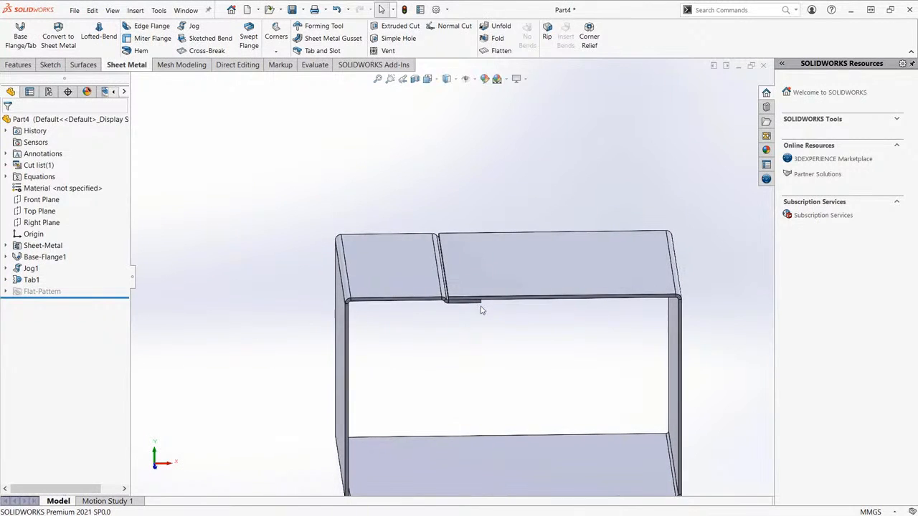
scroll(486, 341, "down", 3)
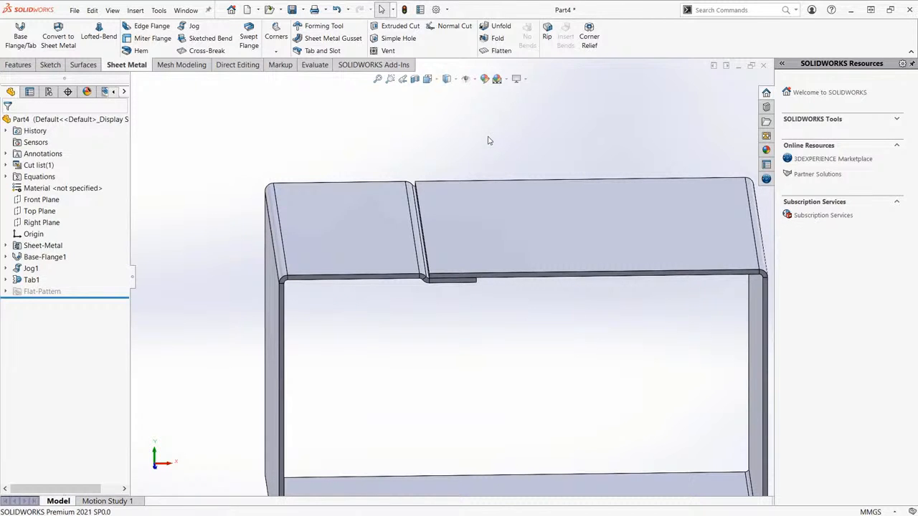
- Show the box in isometric view and save the part as 04 in the ForLivestream folder
key("ctrl+7")
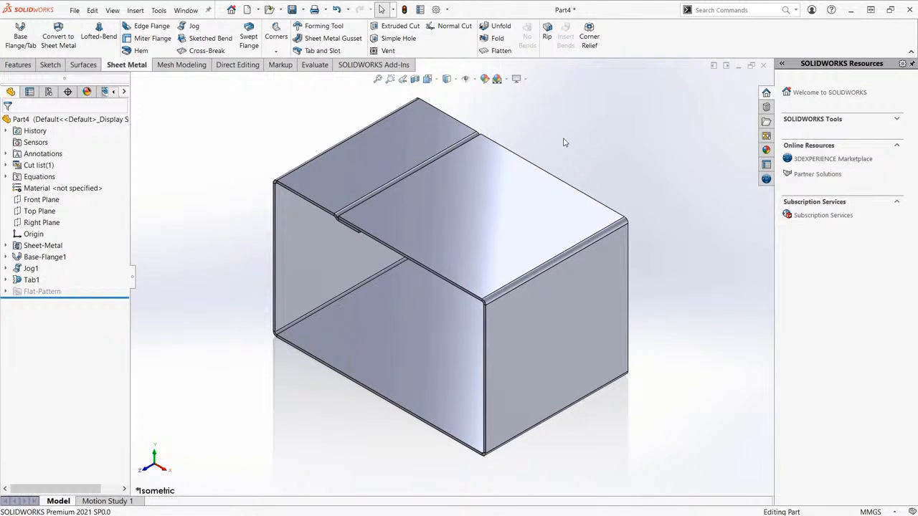
key("ctrl+s")
type("0")
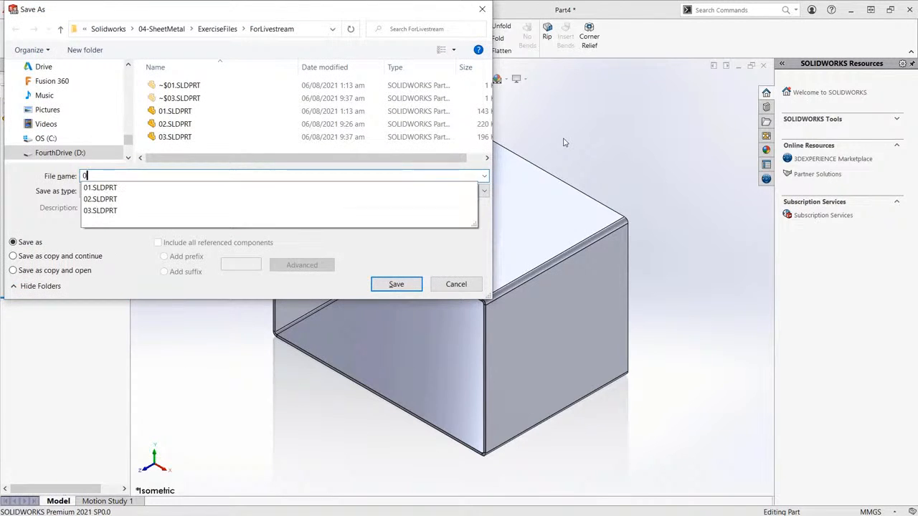
type("4")
key("Return")
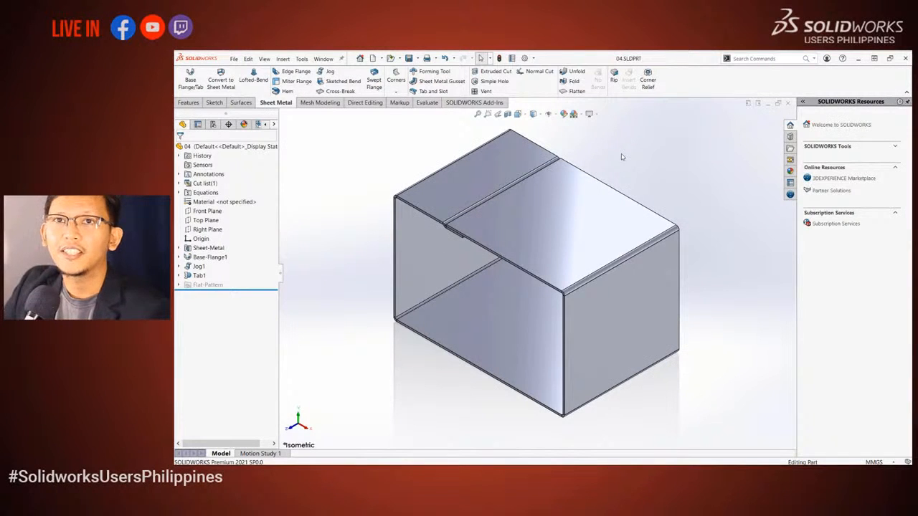
- Close the open part files, including 03, and create a new part document
key("ctrl+Tab")
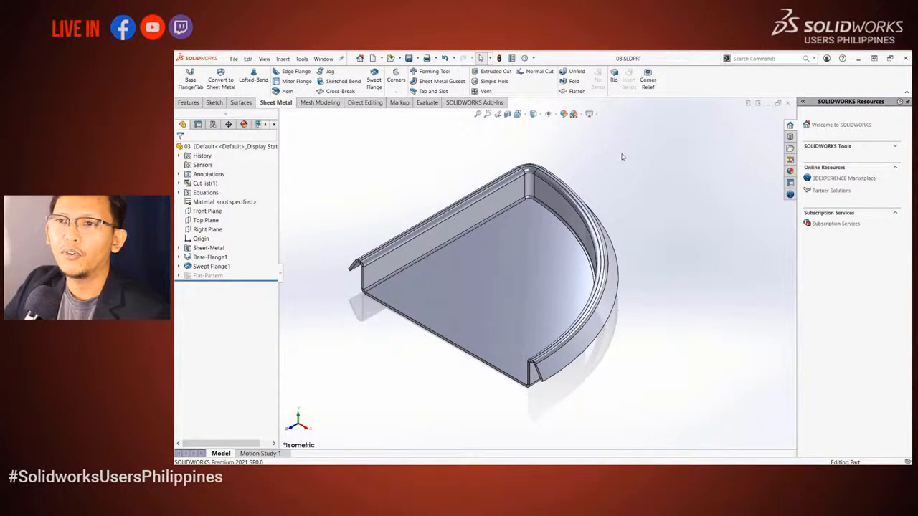
key("ctrl+w")
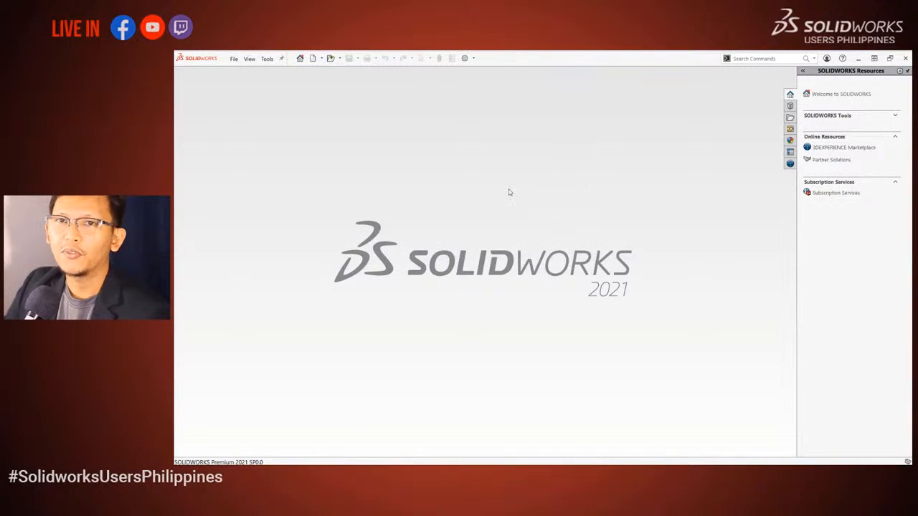
key("ctrl+n")
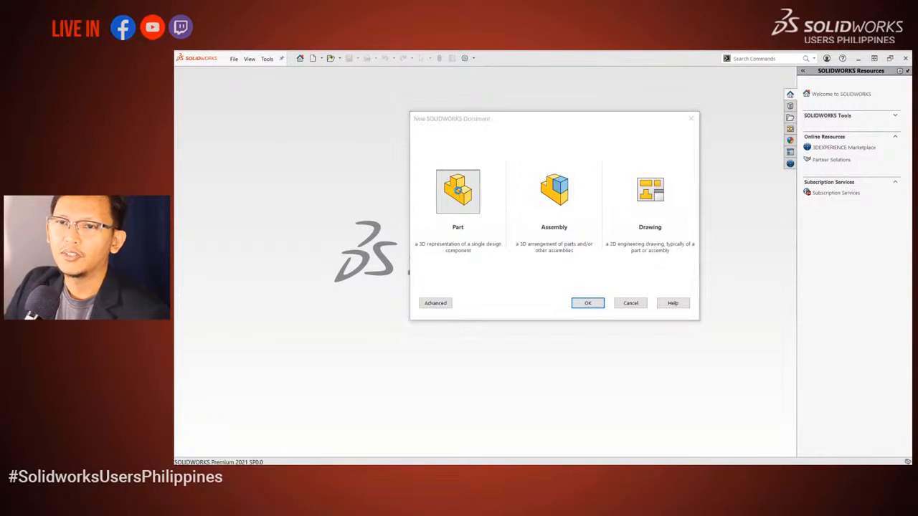
double_click(459, 199)
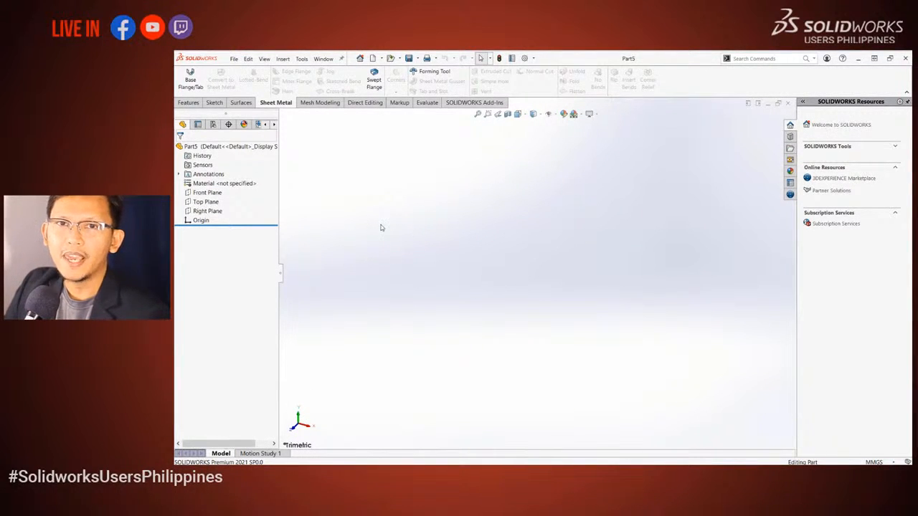
- On the Top Plane, sketch a center rectangle about 132 × 56 mm centered on the origin
left_click(192, 204)
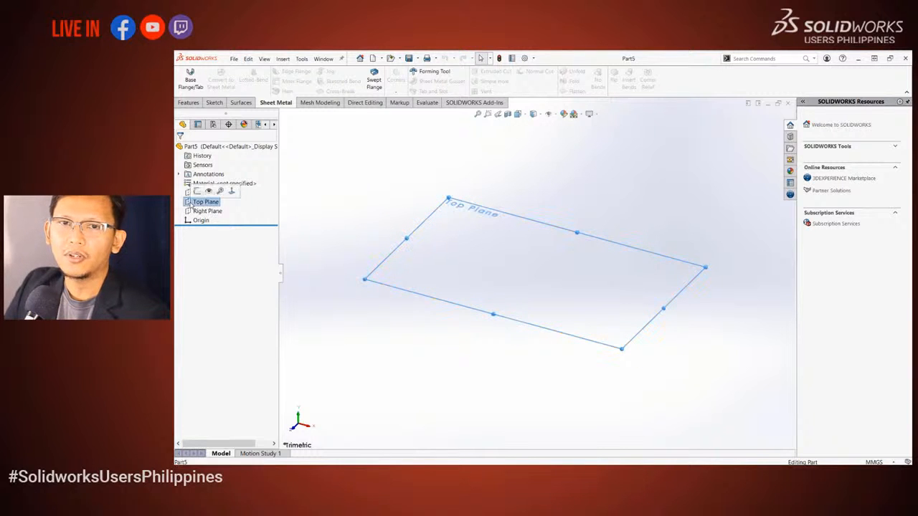
left_click(197, 192)
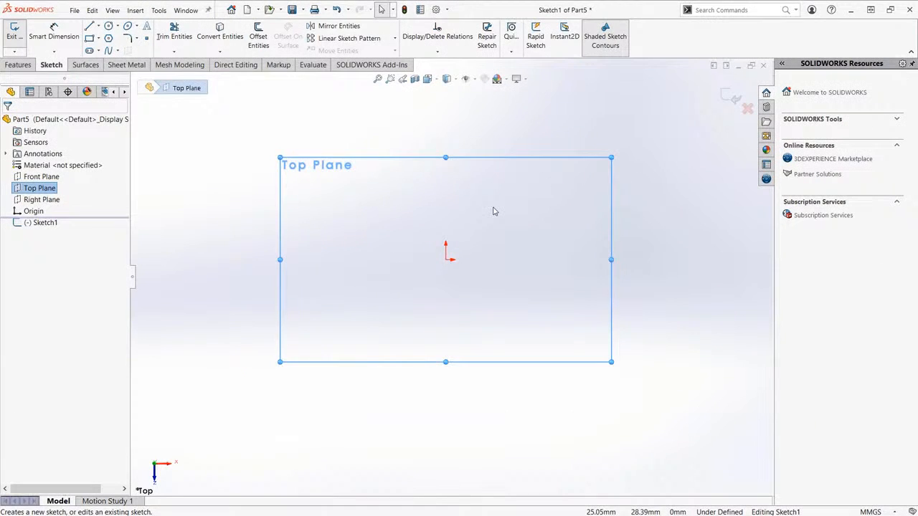
key("r")
left_click(672, 105)
key("s")
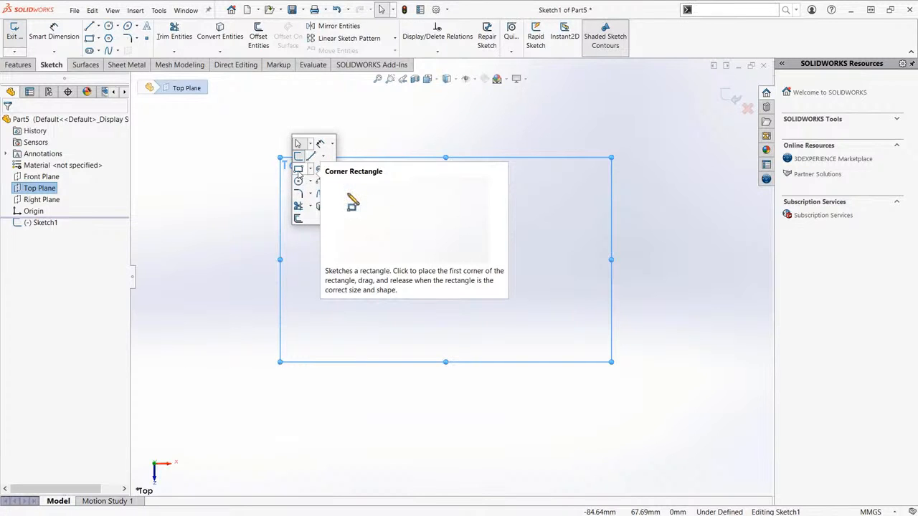
left_click(311, 170)
left_click(335, 193)
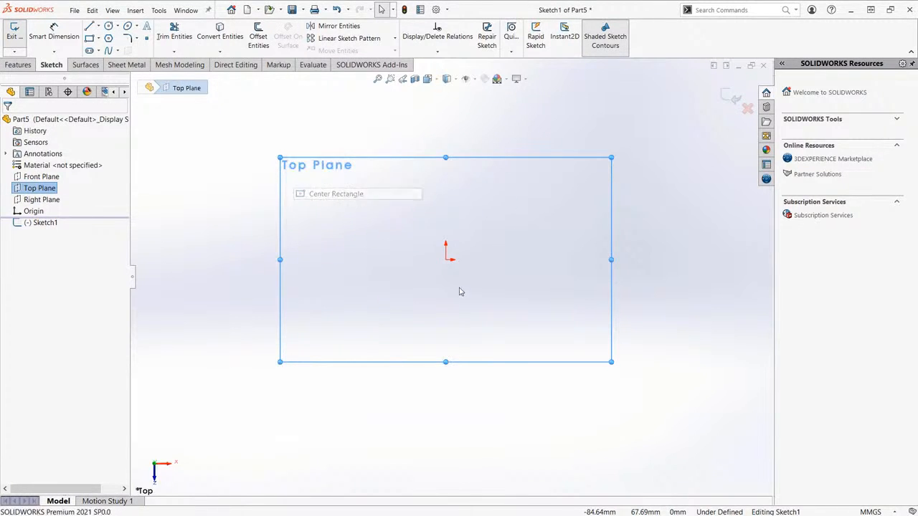
left_click(445, 259)
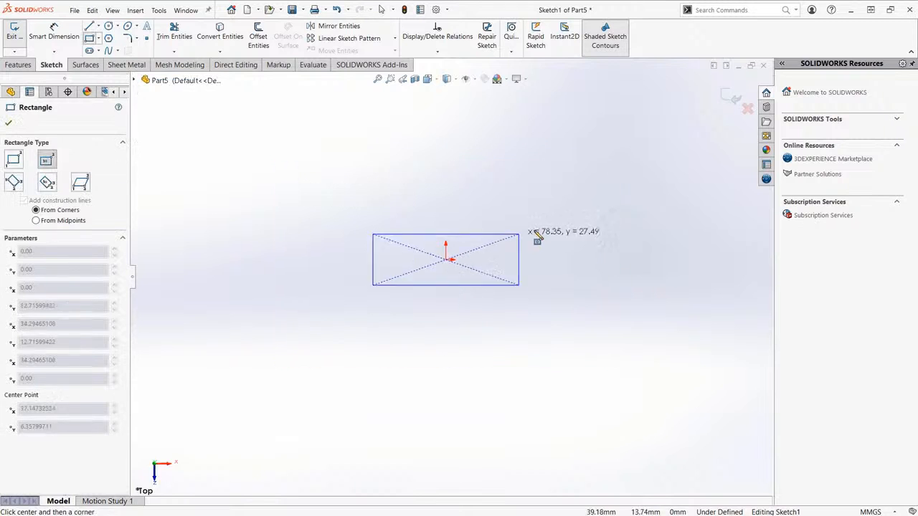
left_click(571, 210)
middle_click_drag(627, 277, 624, 248, "ctrl")
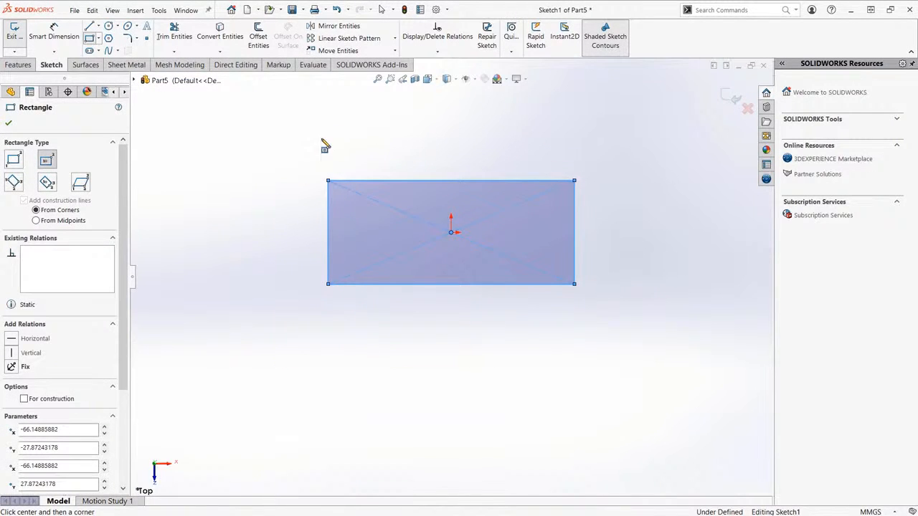
- Add a corner rectangle about 41 × 66 mm extending downward from the large rectangle's lower edge, forming a T-shaped outline
key("s")
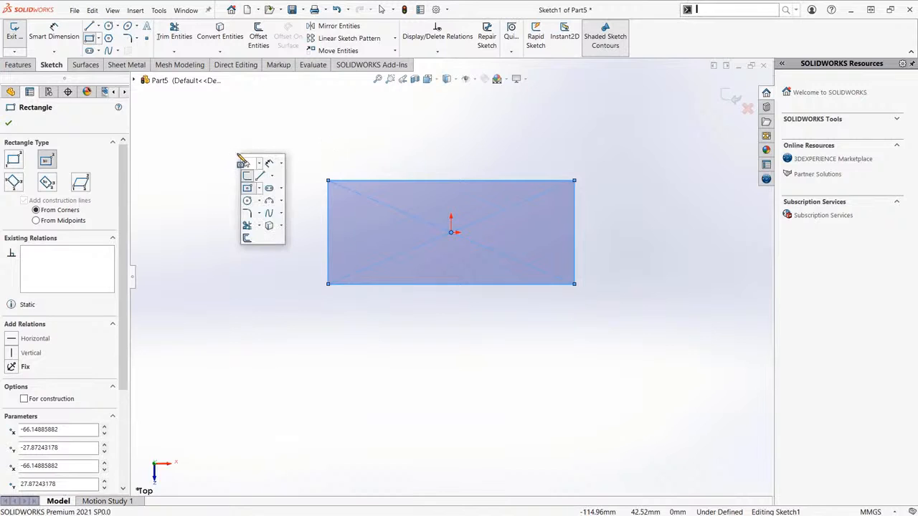
left_click(261, 189)
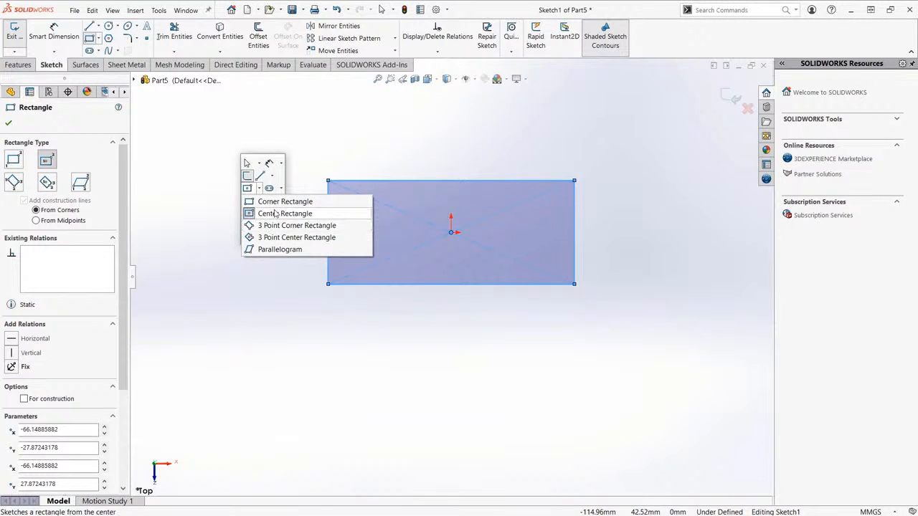
left_click(279, 203)
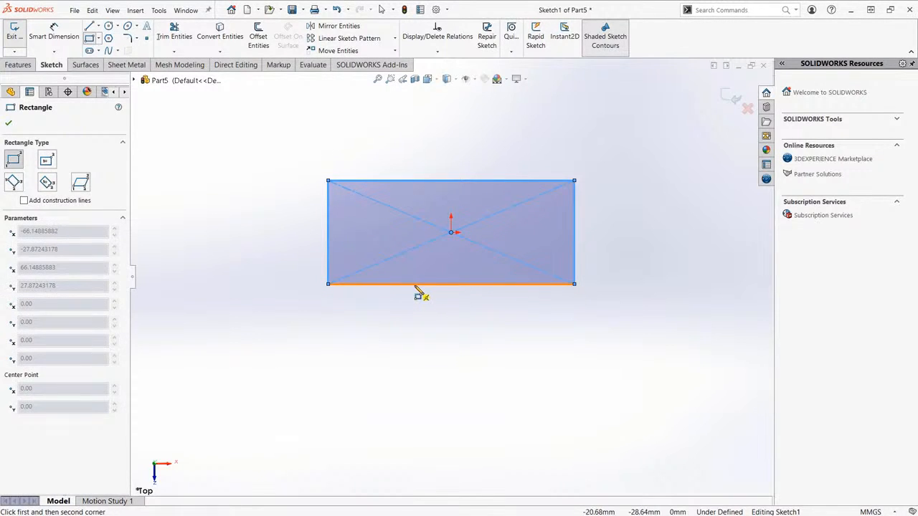
left_click(415, 284)
left_click(490, 407)
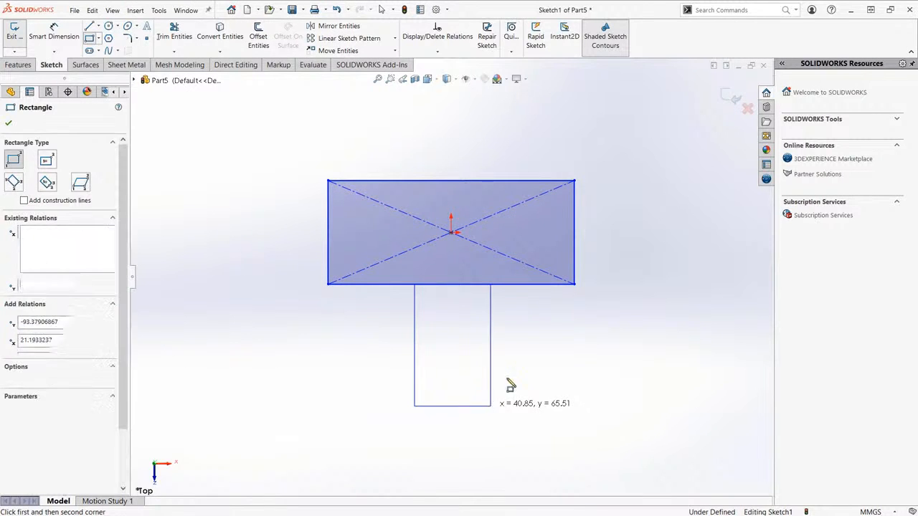
mouse_move(517, 346)
middle_mouse_down()
mouse_move(551, 319)
mouse_move(533, 331)
middle_mouse_up()
scroll(551, 319, "down", 2)
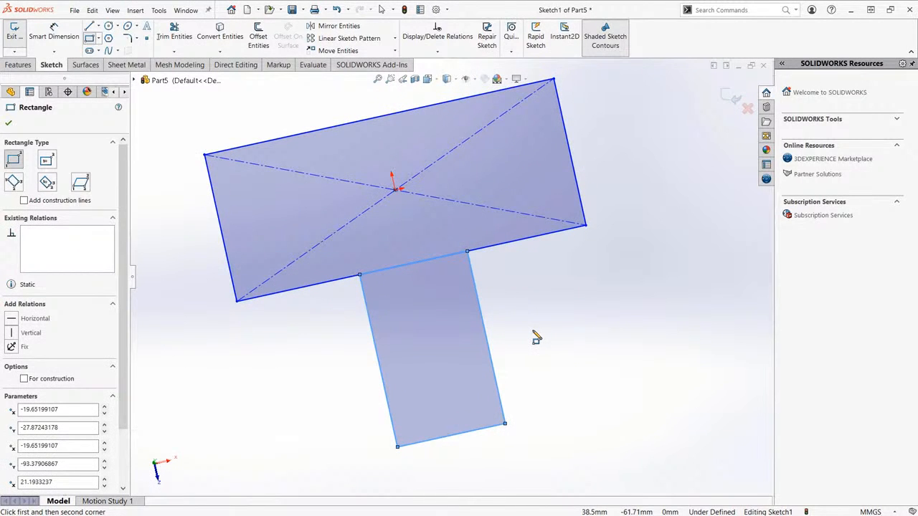
key("ctrl+8")
- Power trim the edge segment shared by the two rectangles to leave a single T-shaped outline, and exit the sketch
key("s")
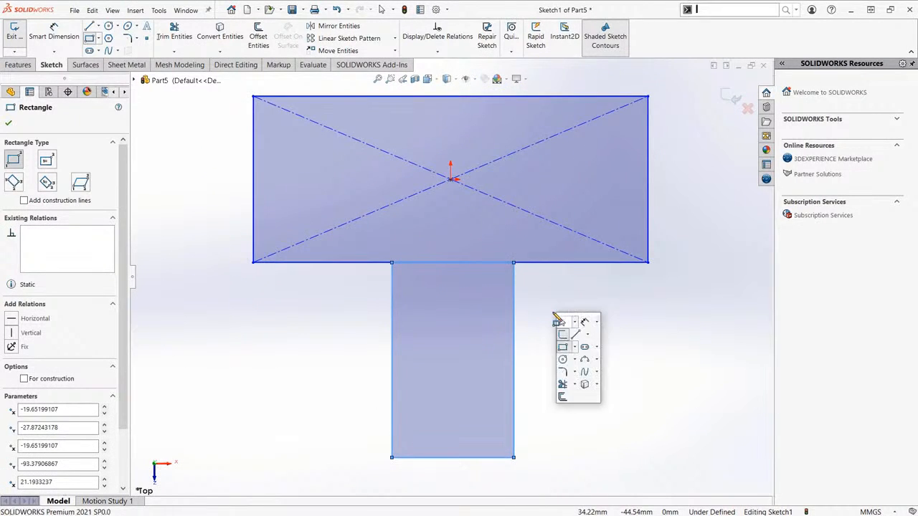
left_click(563, 384)
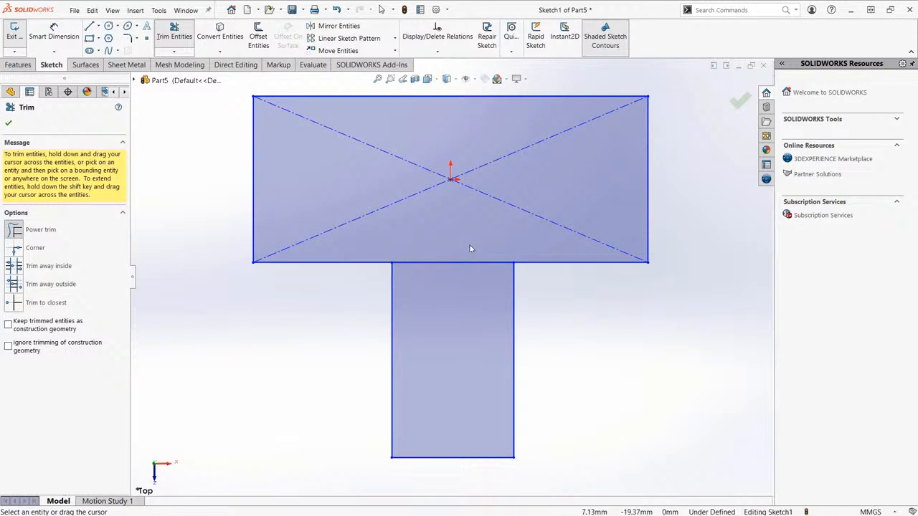
scroll(465, 259, "up", 2)
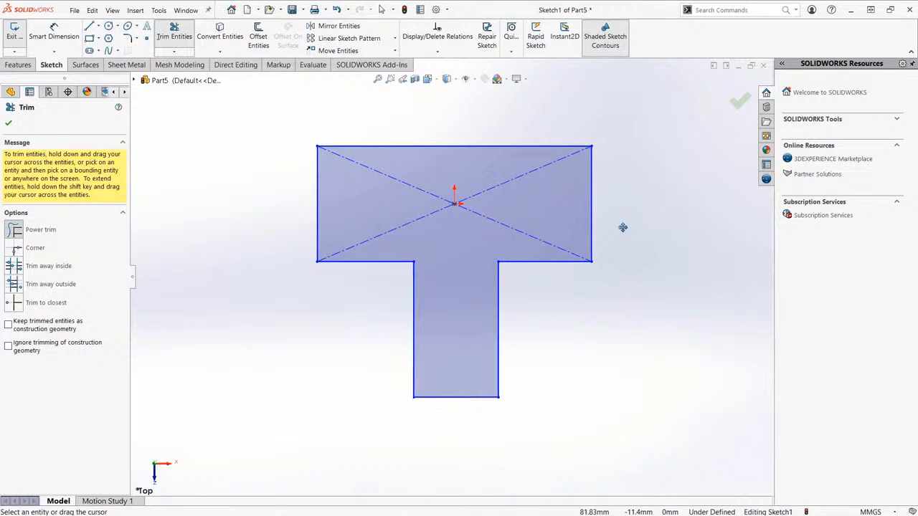
left_click(739, 101)
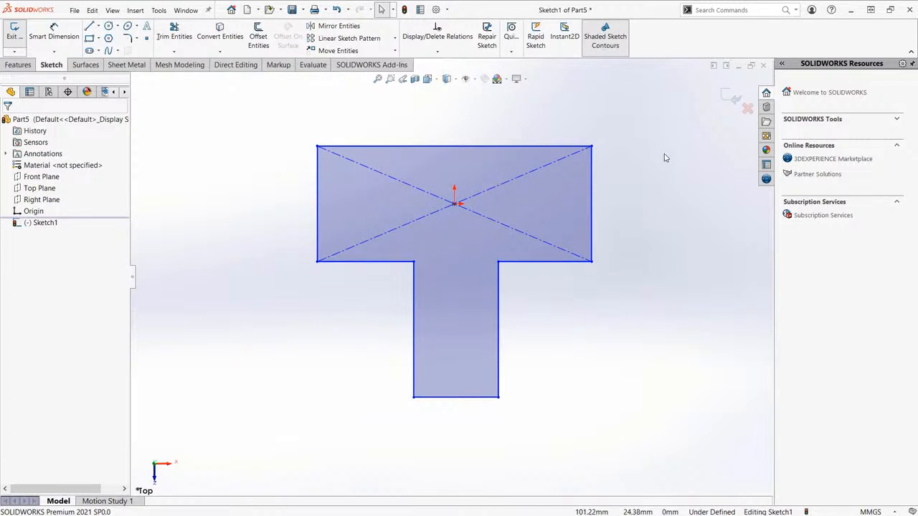
left_click(733, 100)
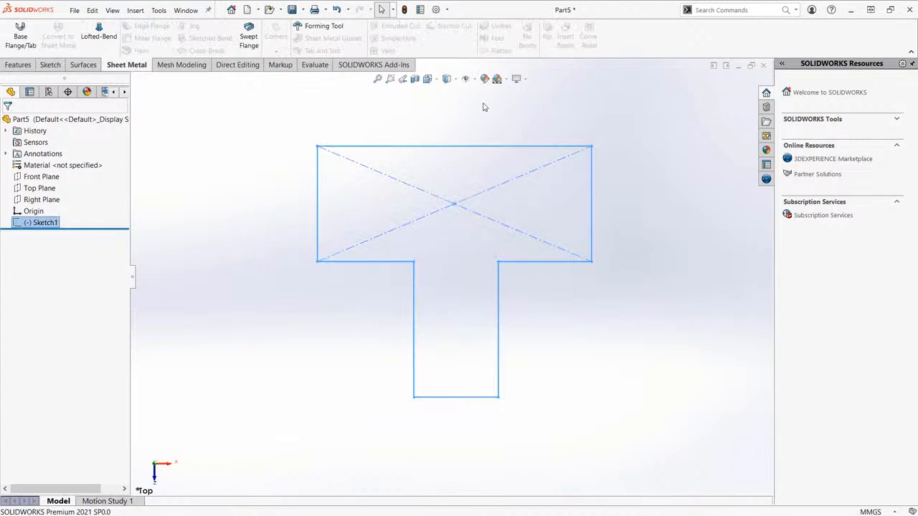
- Create a 1 mm thick Base Flange from the T-shaped sketch in isometric view
left_click(467, 102)
key("ctrl+7")
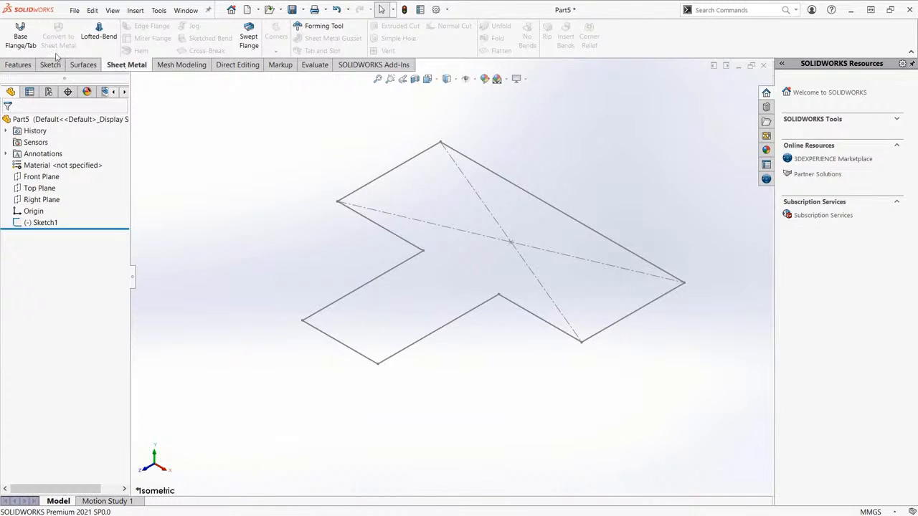
left_click(21, 41)
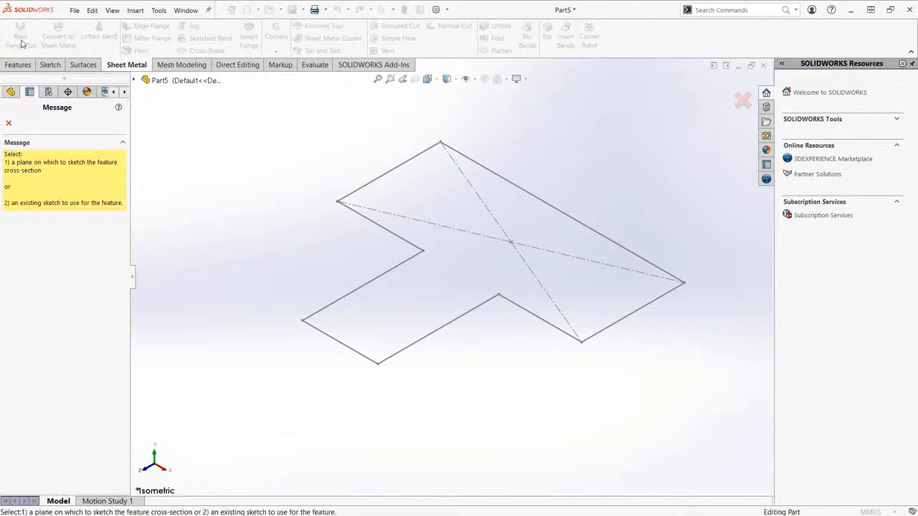
left_click(393, 174)
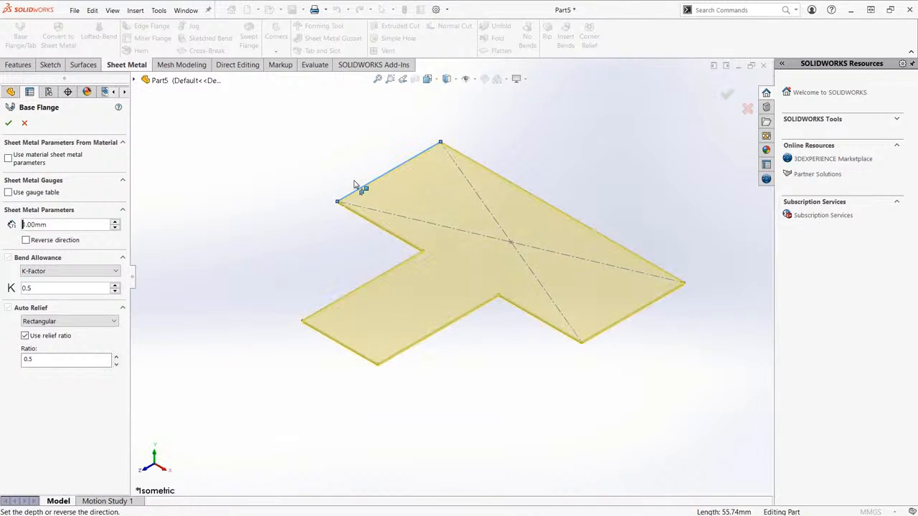
double_click(78, 224)
type("1")
key("Return")
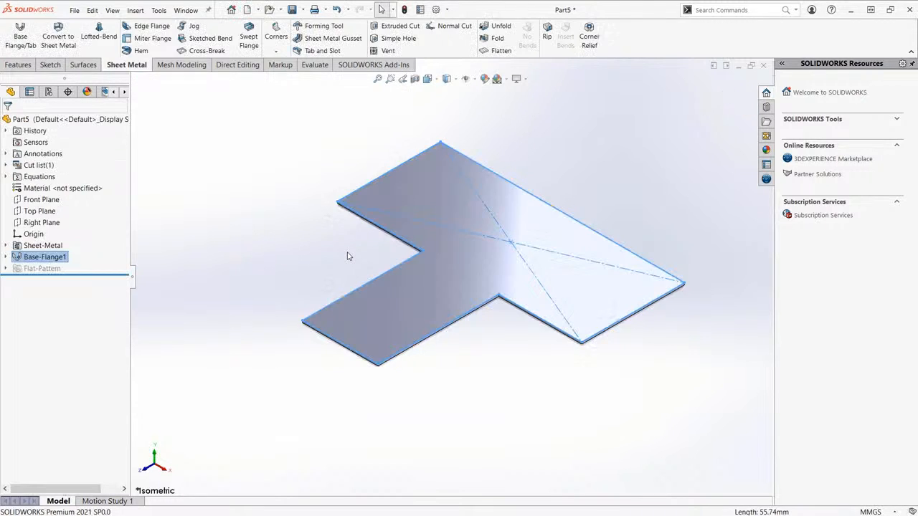
left_click(347, 256)
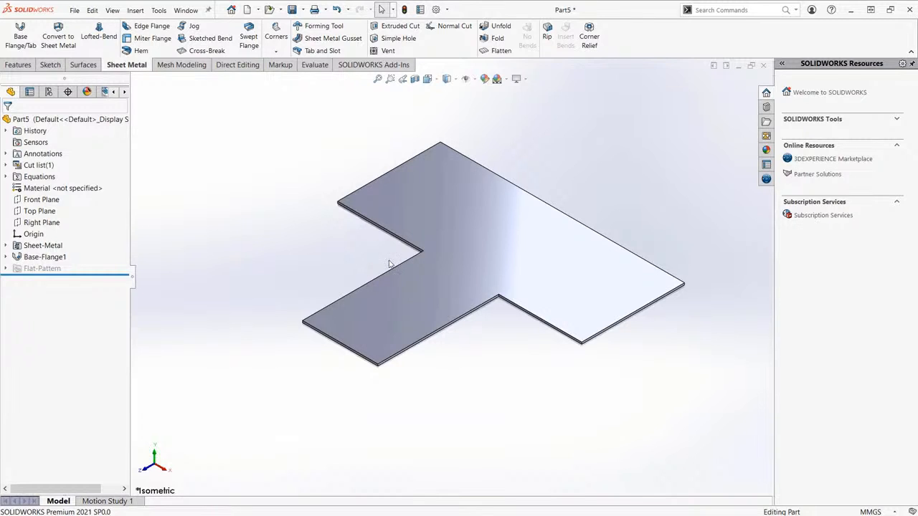
- Start a Hem on the three outer edges of the T's narrow leg
left_click(139, 51)
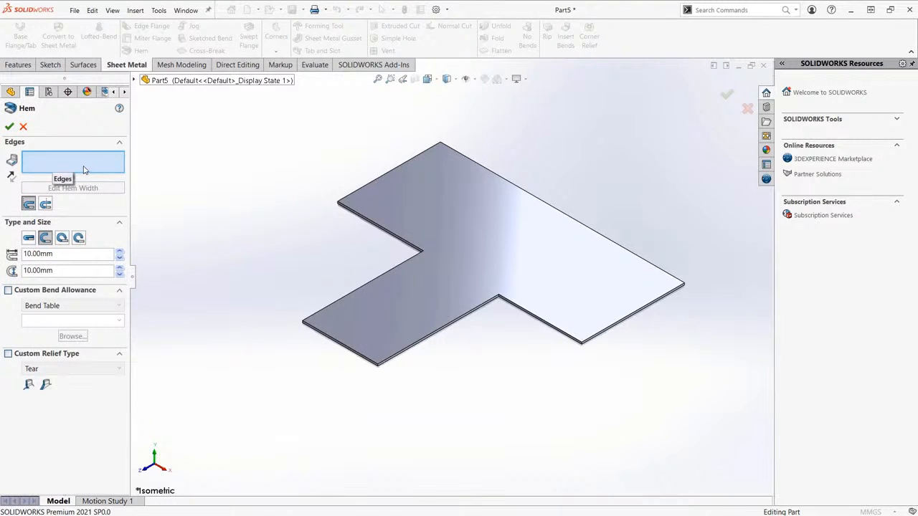
scroll(387, 300, "down", 3)
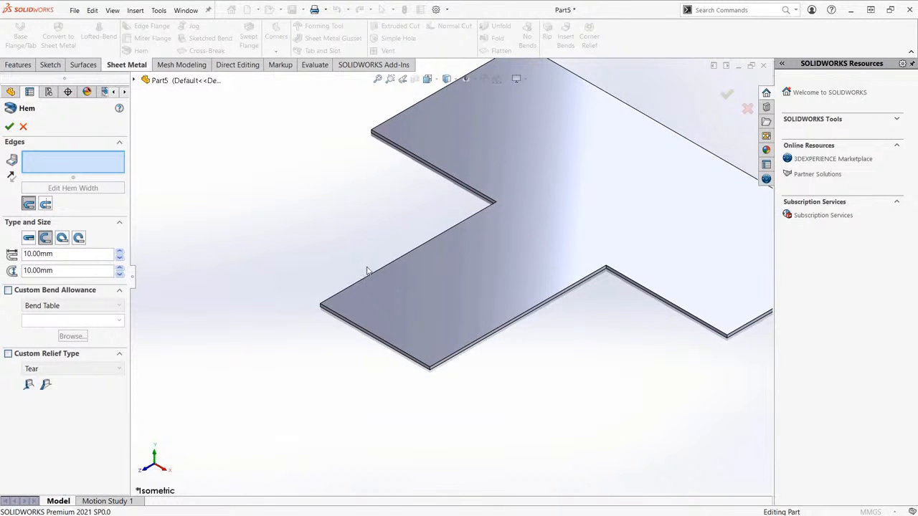
left_click(380, 271)
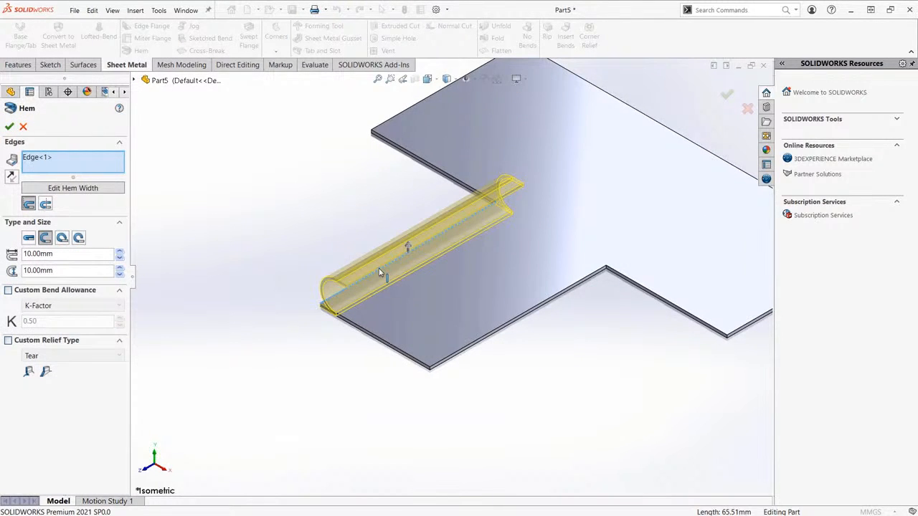
left_click(371, 335)
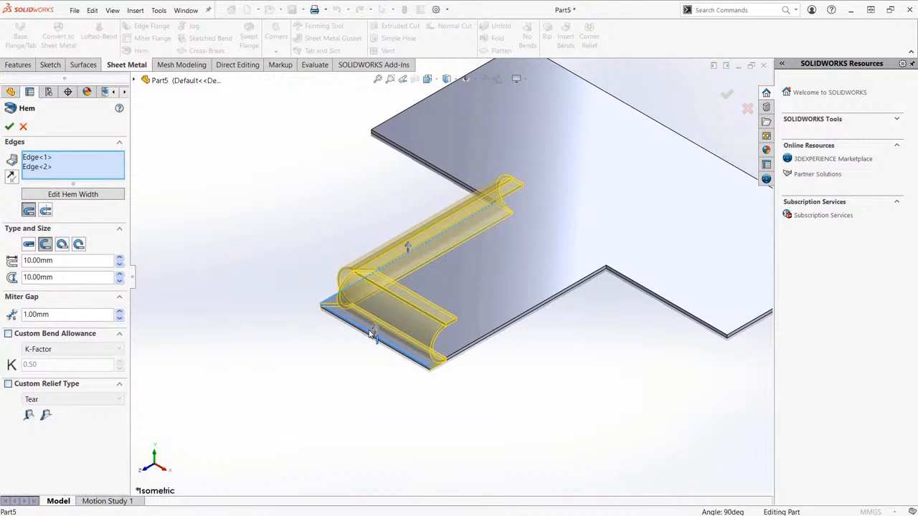
left_click(500, 331)
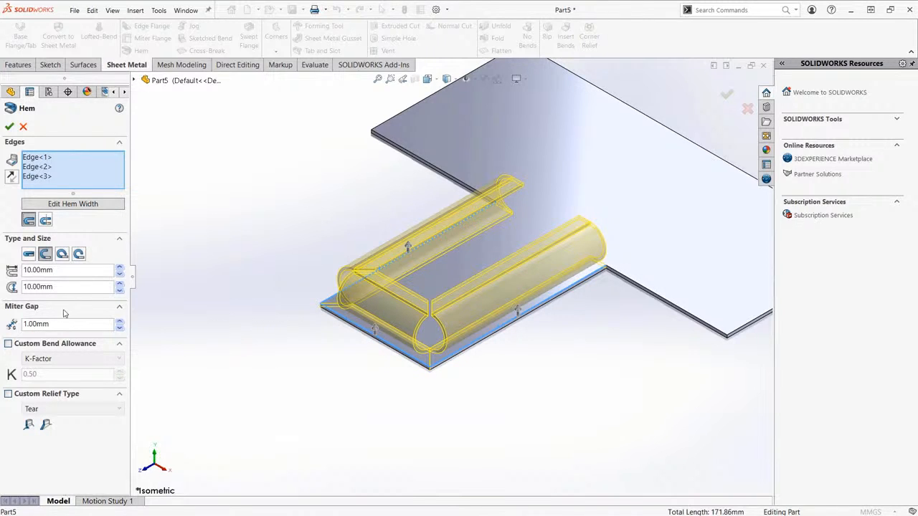
- Preview the tear drop and rolled hem types, and finish the three-edge hem as Closed with 10 mm length and 1 mm miter gap
left_click(29, 255)
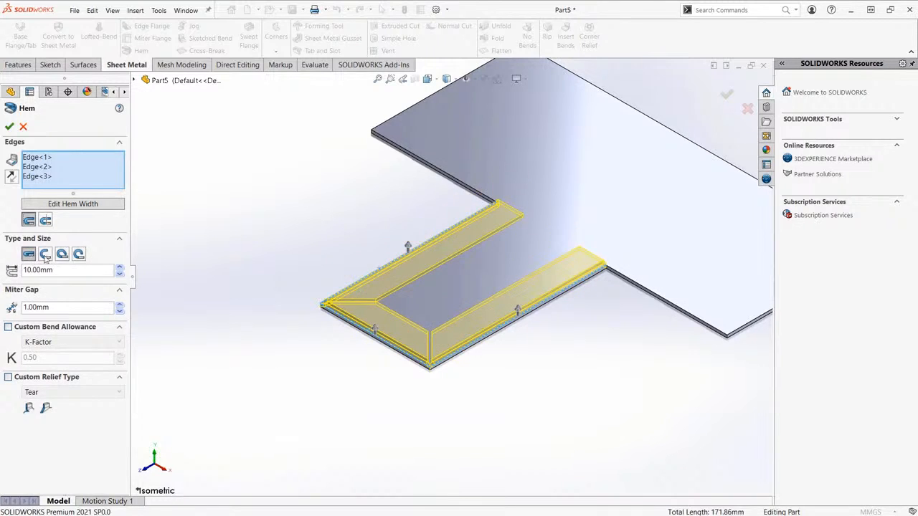
left_click(62, 256)
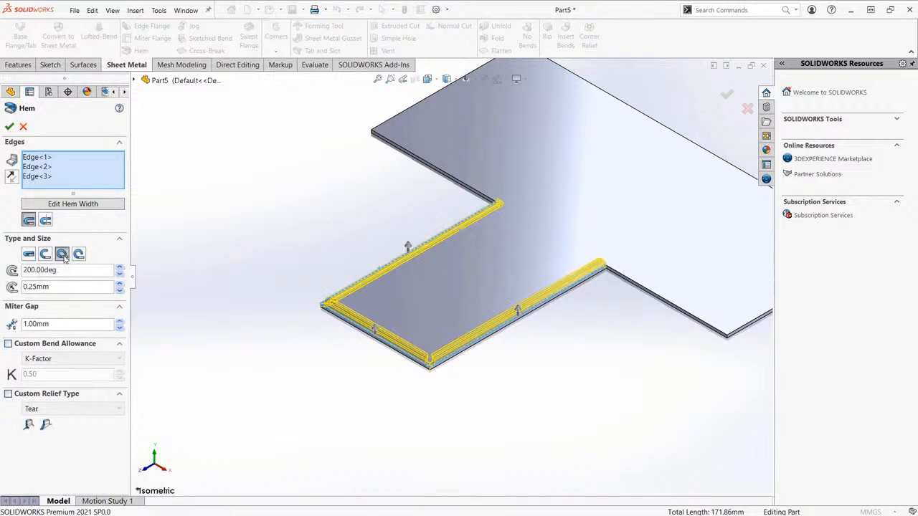
left_click(79, 255)
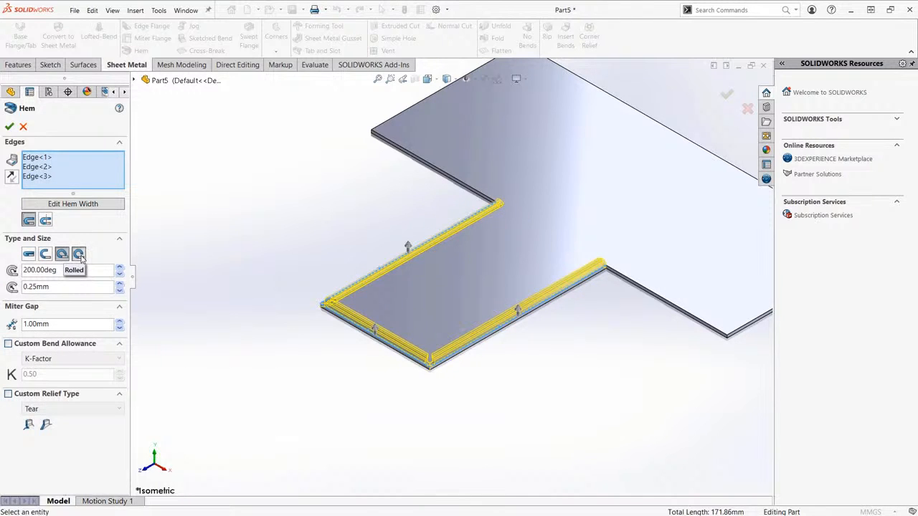
left_click(28, 254)
scroll(401, 318, "down", 5)
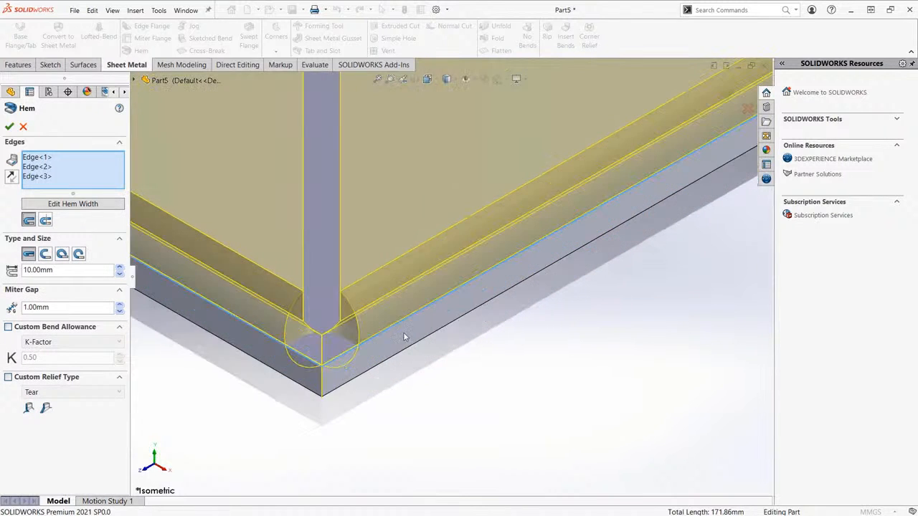
scroll(513, 328, "up", 8)
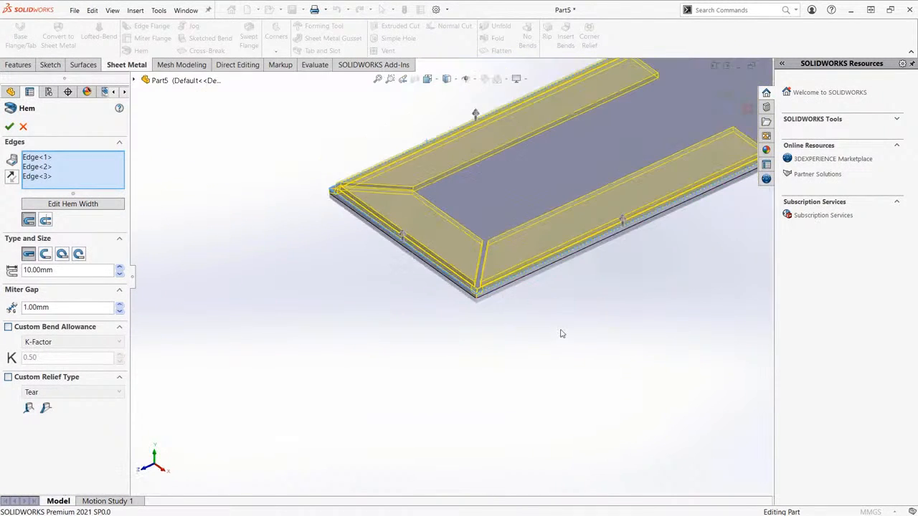
mouse_move(560, 332)
middle_mouse_down()
mouse_move(535, 300)
mouse_move(531, 243)
mouse_move(560, 323)
middle_mouse_up()
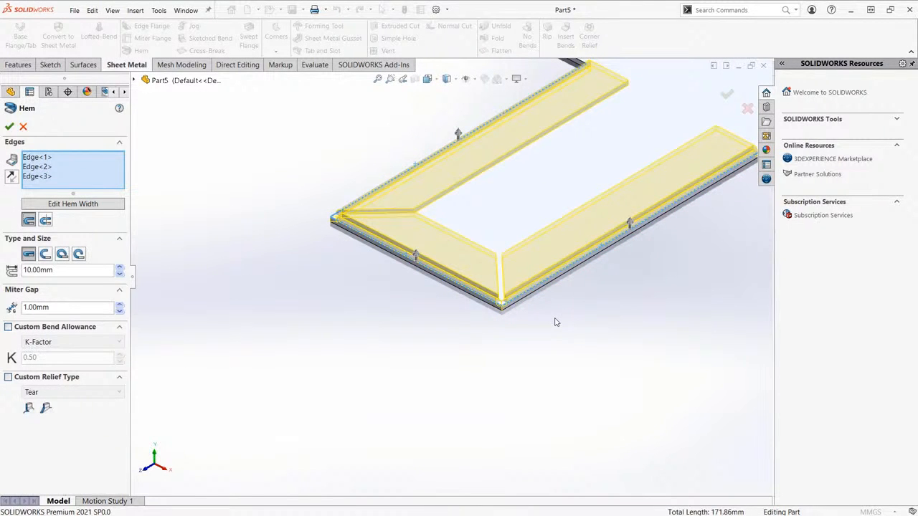
middle_click_drag(590, 297, 506, 330)
middle_click_drag(384, 247, 311, 254, "ctrl")
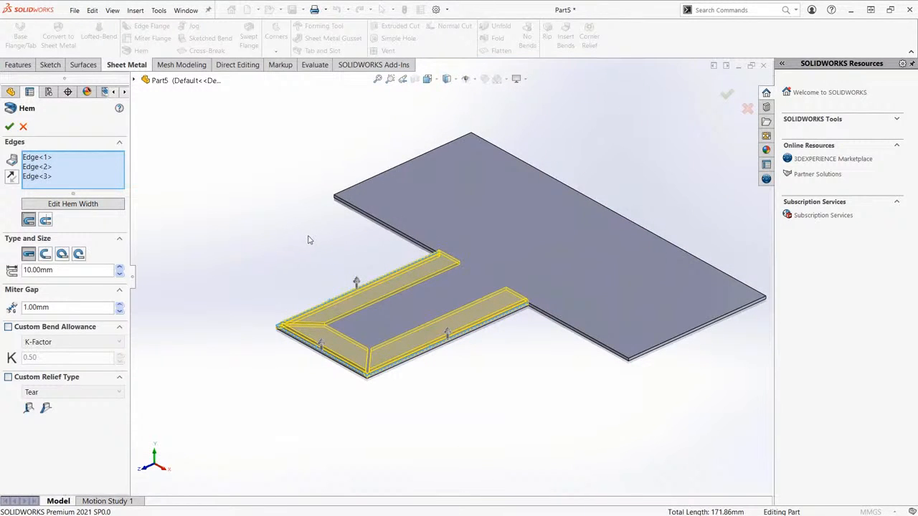
left_click(10, 127)
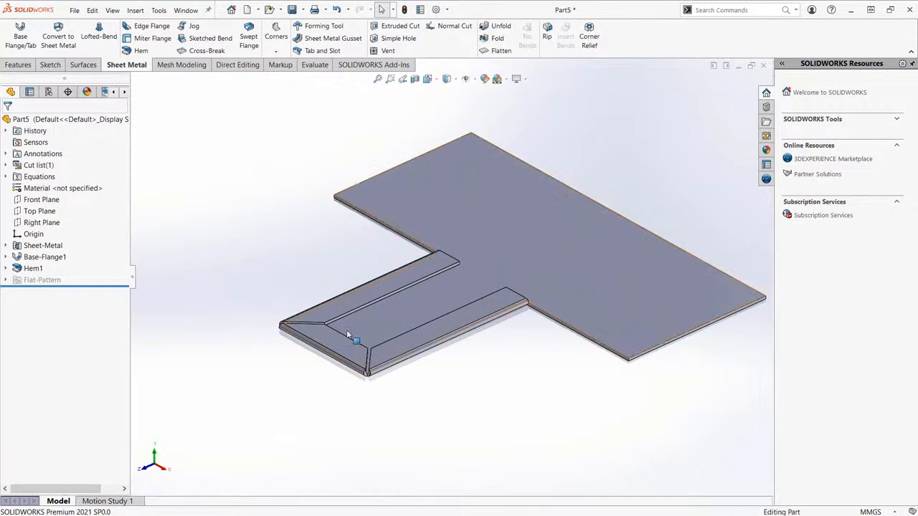
- Start another Hem on the long edge opposite the narrow leg, with the bend outside the edge and the Rolled type
scroll(414, 267, "down", 5)
scroll(438, 269, "up", 5)
scroll(503, 244, "down", 10)
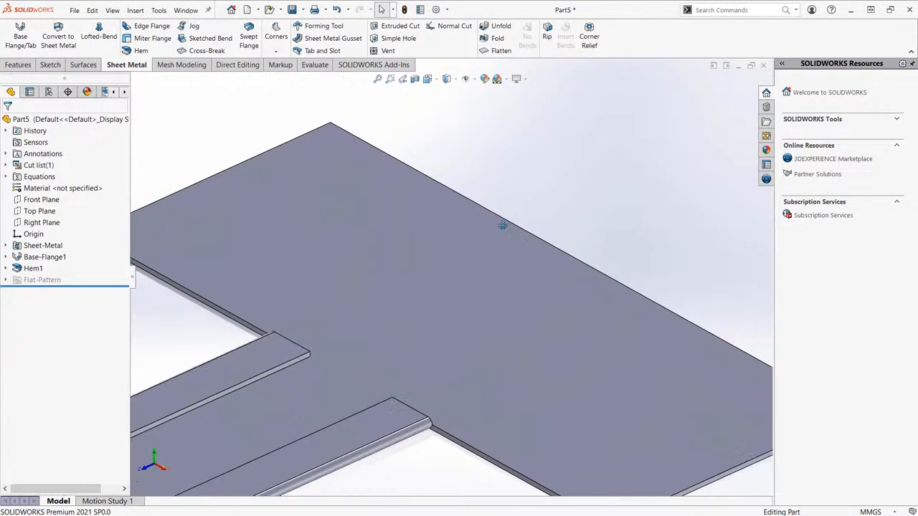
left_click(138, 51)
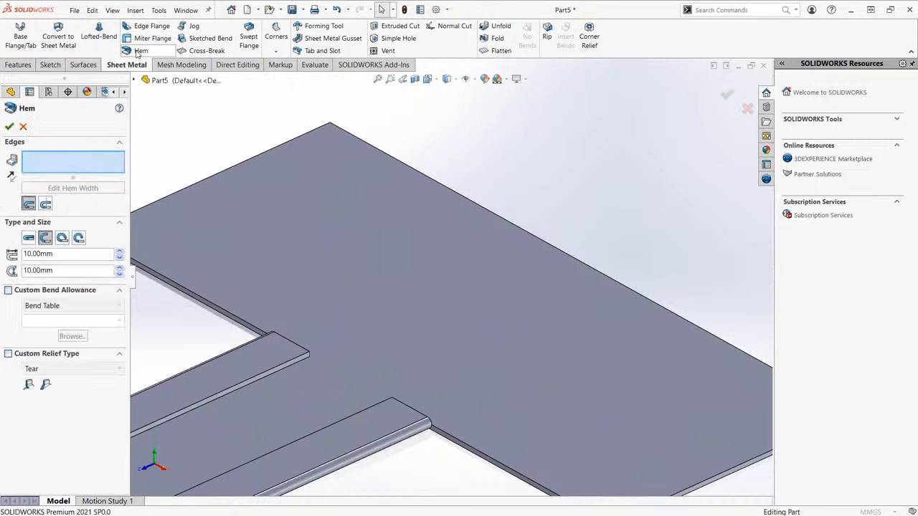
left_click(497, 216)
key("f")
middle_click_drag(571, 211, 624, 272)
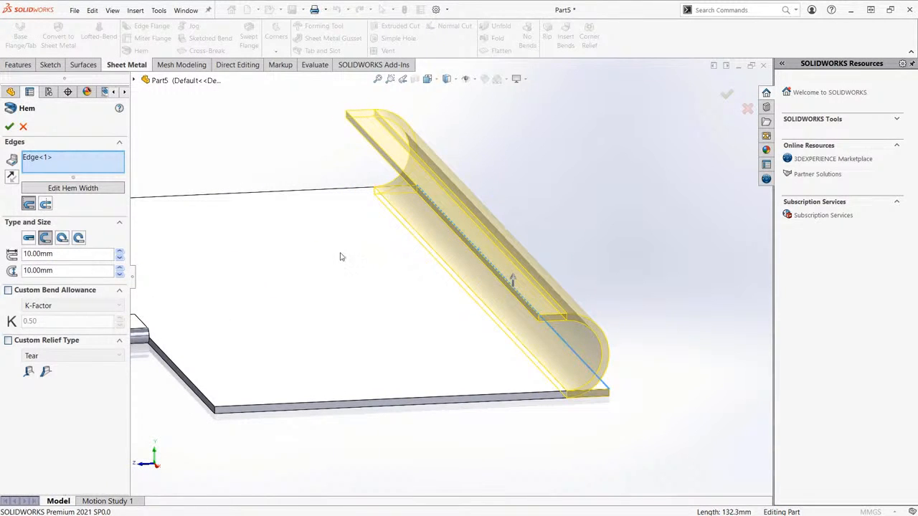
left_click(46, 205)
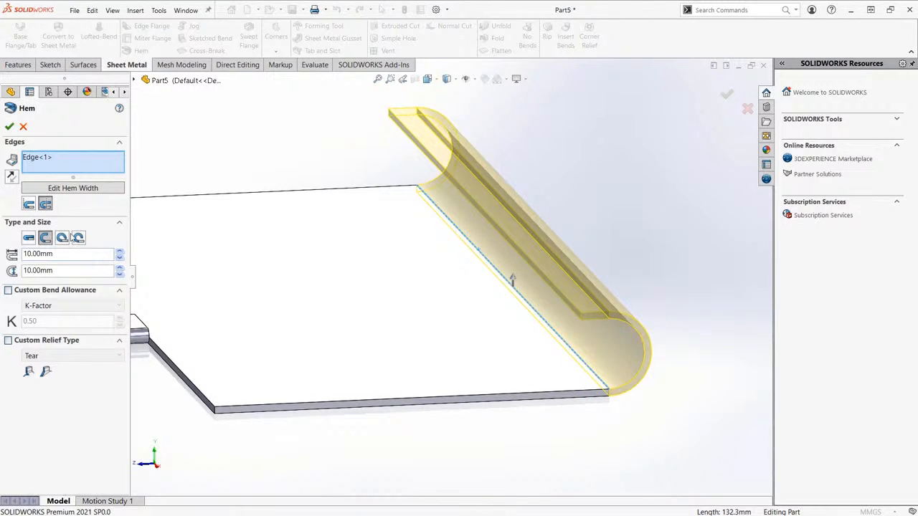
left_click(79, 238)
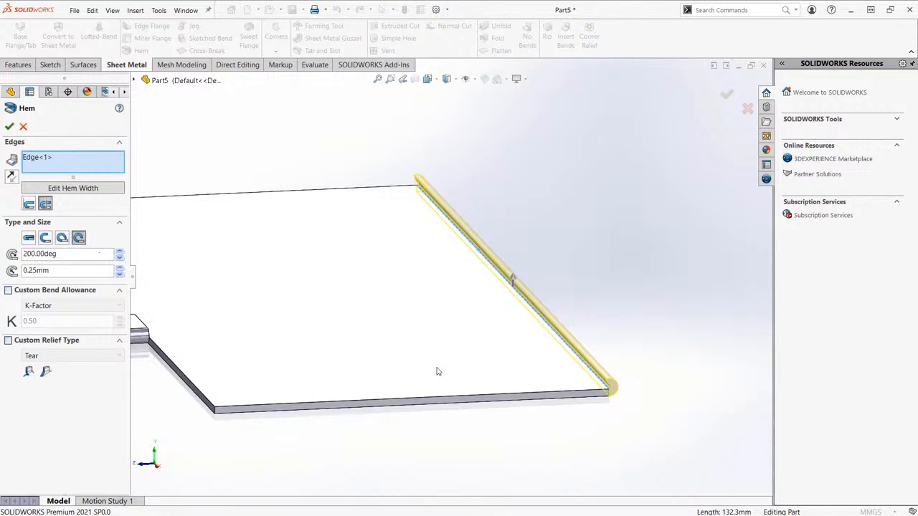
- Try larger radii of 20.25 mm and 10.25 mm on the rolled hem and return the radius to 0.25 mm
scroll(576, 356, "down", 8)
scroll(515, 340, "down", 3)
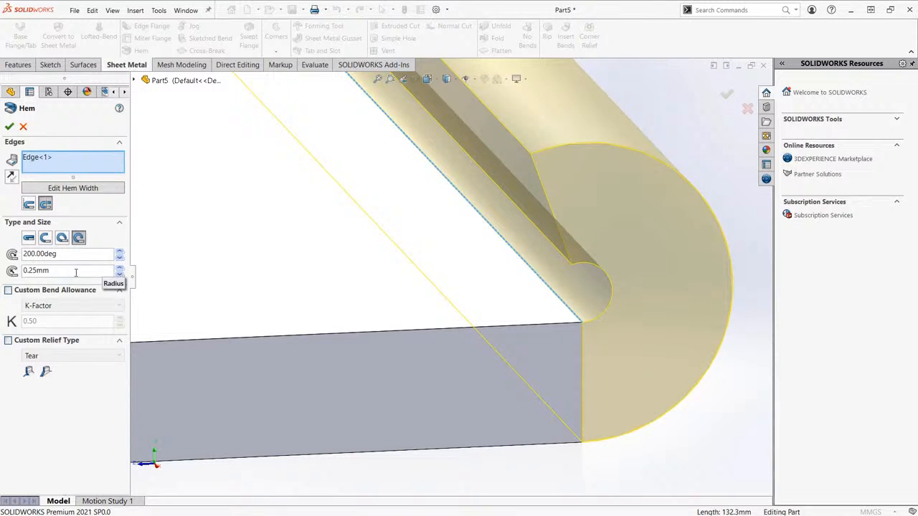
left_click(119, 268)
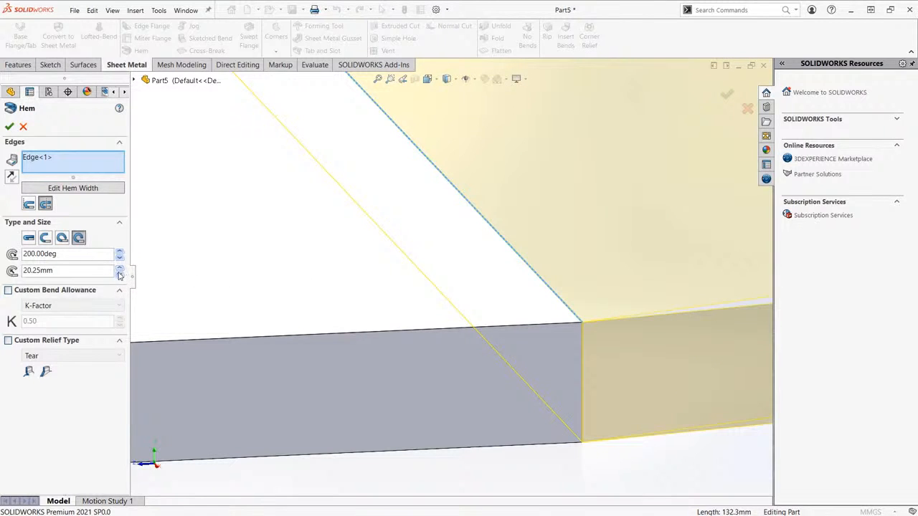
scroll(299, 291, "up", 4)
scroll(295, 291, "up", 4)
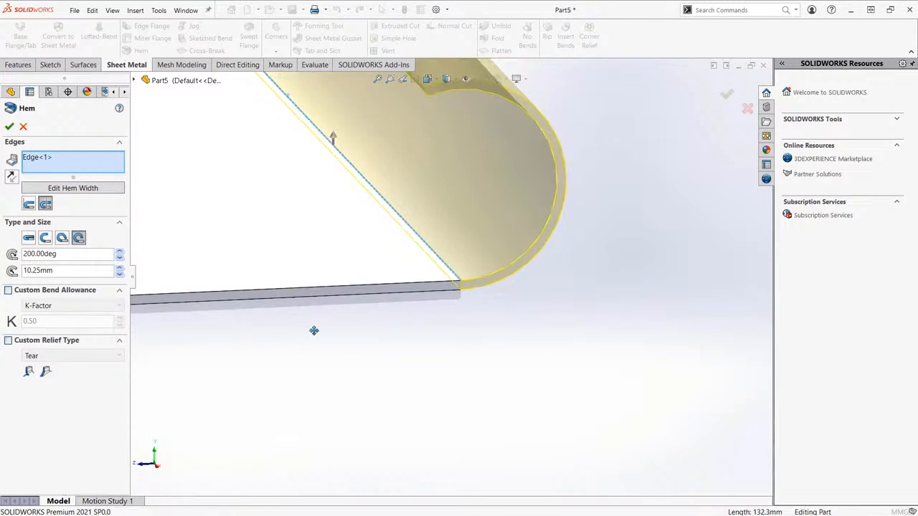
middle_click_drag(314, 330, 368, 415, "ctrl")
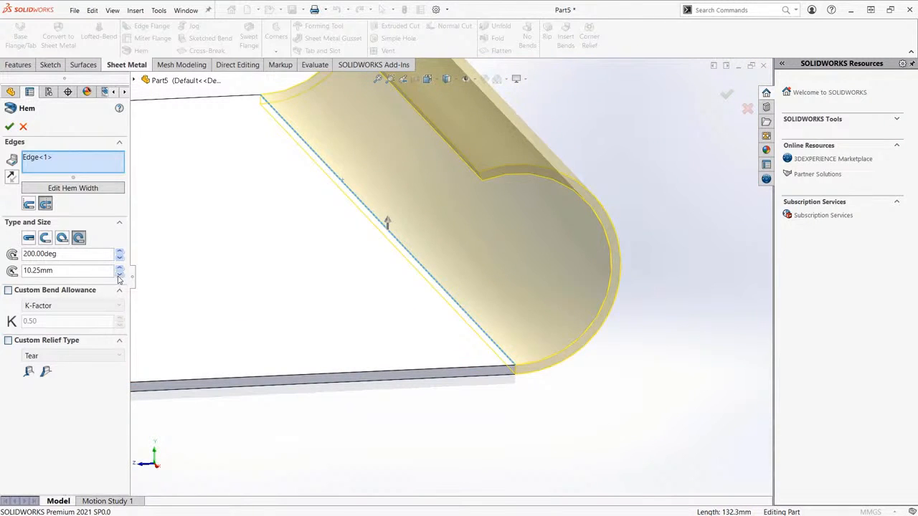
left_click(119, 275)
left_click(119, 267)
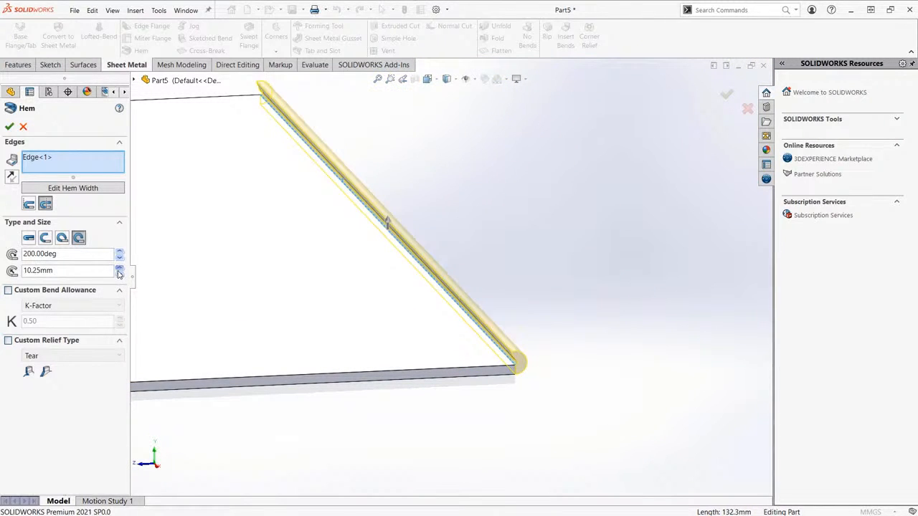
left_click(119, 275)
- Set the rolled hem's angle to 217 degrees, keeping its 0.25 mm radius
left_click(119, 260)
left_click(119, 260)
left_click(119, 260)
left_click(119, 252)
left_click(119, 252)
left_click(119, 252)
left_click(119, 252)
left_click(119, 251)
left_click(119, 252)
left_click(119, 252)
left_click(119, 252)
left_click(119, 253)
left_click(119, 252)
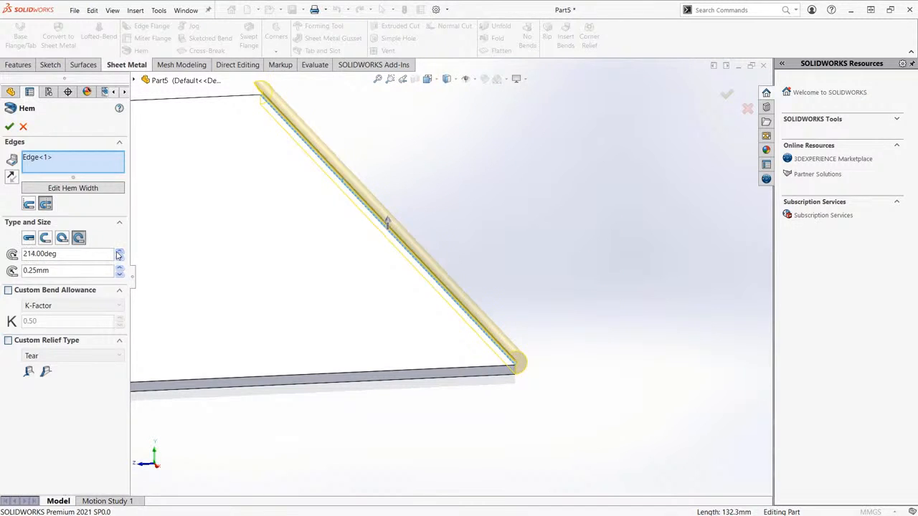
scroll(570, 387, "down", 4)
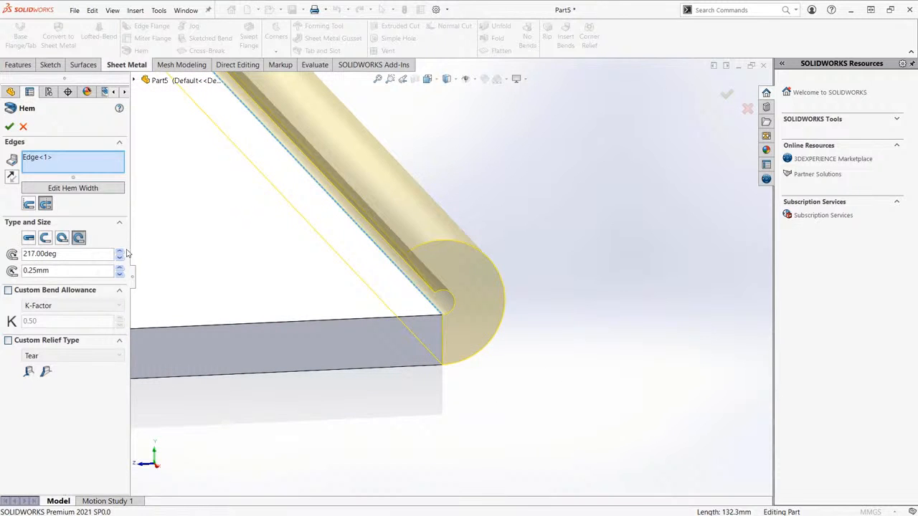
- Set the rolled hem's angle to 249 degrees and its radius to 1 mm
left_click(120, 254)
left_click(119, 254)
left_click(120, 254)
left_click(120, 254)
left_click(120, 253)
left_click(119, 254)
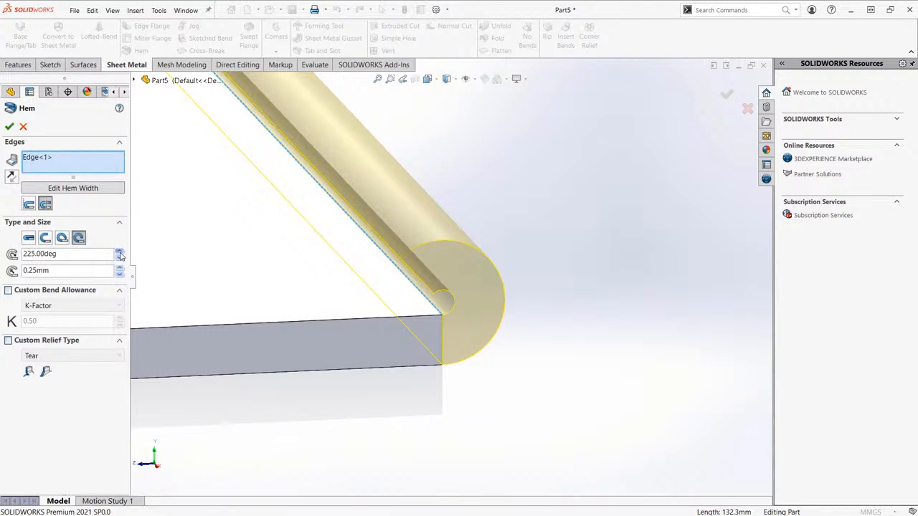
left_click(119, 254)
left_click(120, 254)
left_click(119, 254)
left_click(120, 254)
left_click(120, 254)
left_click(120, 254)
left_click(120, 254)
left_click(119, 254)
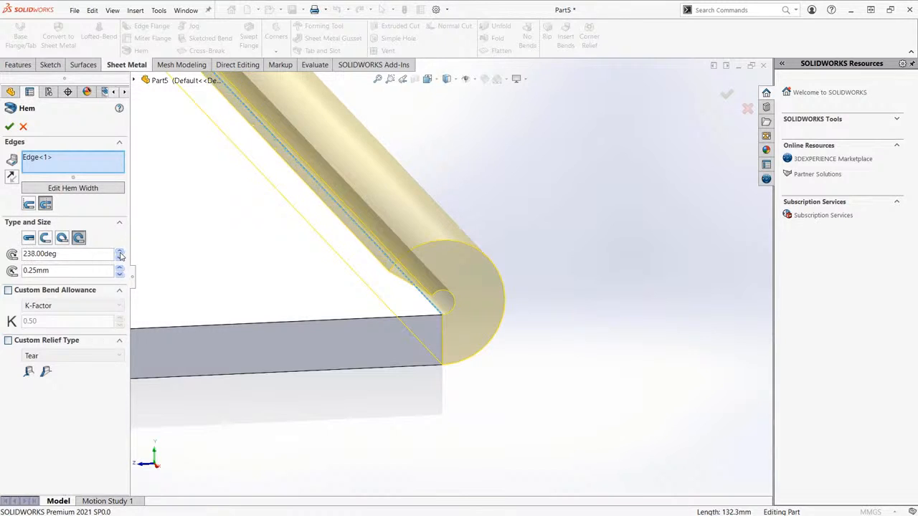
left_click(120, 254)
left_click(120, 254)
left_click(120, 253)
left_click(120, 254)
left_click(119, 254)
left_click(120, 254)
left_click(120, 254)
left_click(120, 254)
left_click(119, 254)
left_click(120, 254)
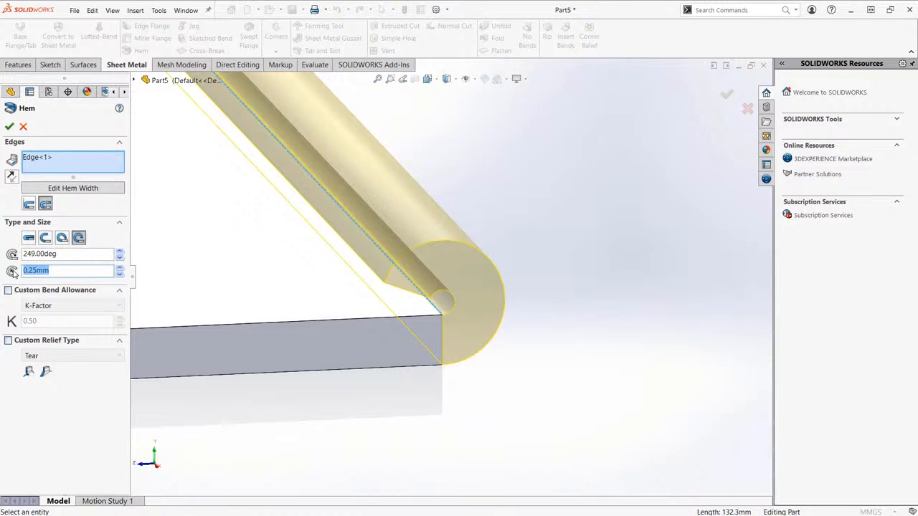
type("1")
key("Return")
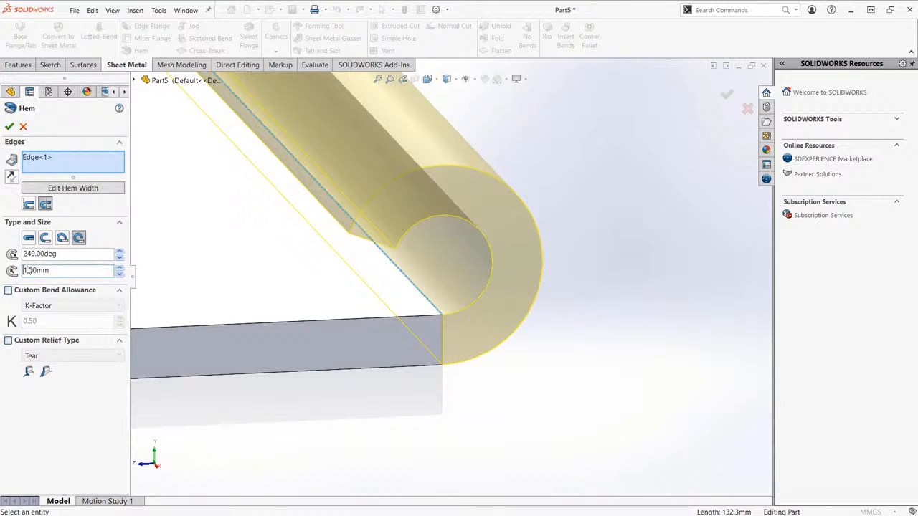
- Increase the rolled hem's angle to 276 degrees
scroll(559, 262, "up", 2)
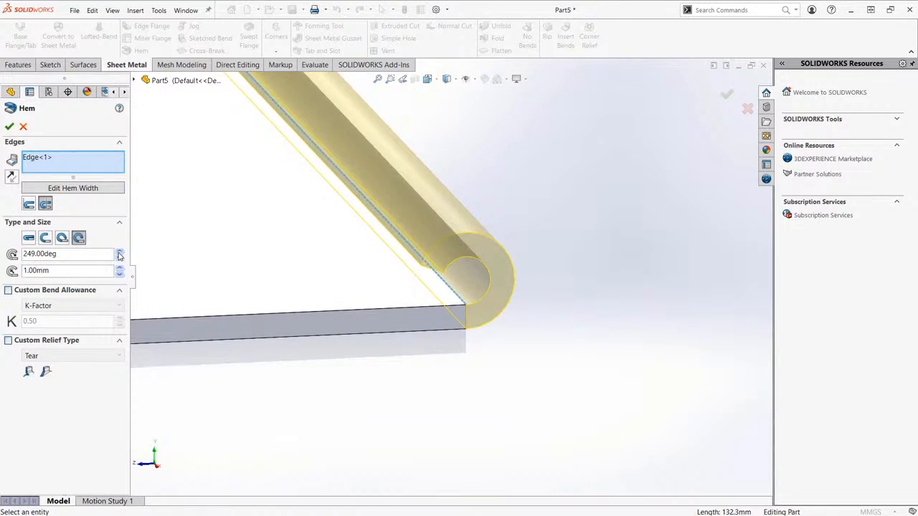
left_click(120, 254)
left_click(120, 254)
left_click(119, 254)
left_click(120, 254)
left_click(120, 254)
left_click(120, 254)
left_click(120, 254)
left_click(120, 254)
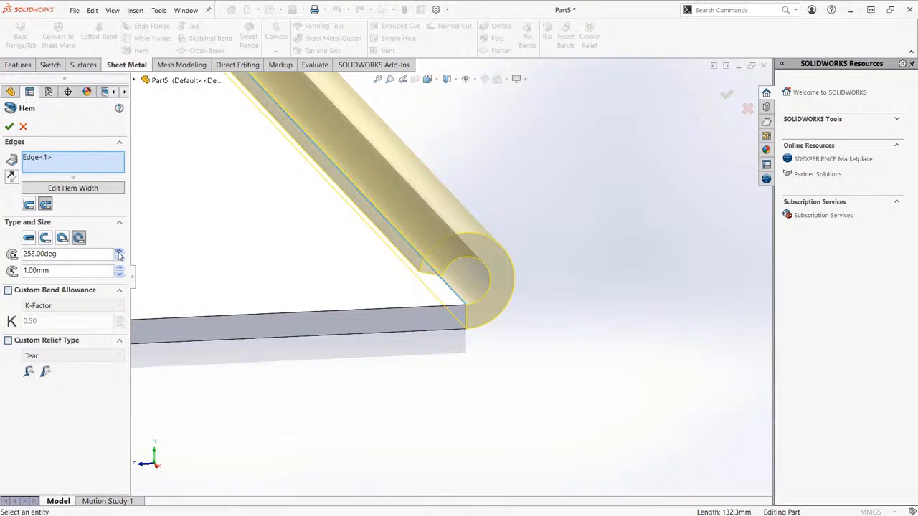
left_click(120, 254)
left_click(120, 254)
left_click(120, 254)
left_click(119, 254)
left_click(120, 254)
left_click(119, 254)
left_click(120, 254)
left_click(119, 254)
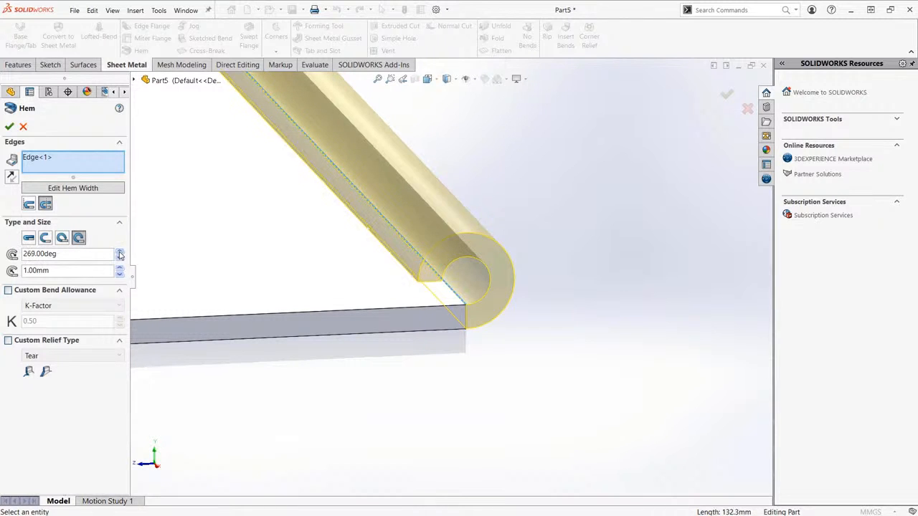
left_click(120, 254)
left_click(119, 254)
left_click(120, 254)
left_click(120, 253)
left_click(119, 254)
left_click(119, 253)
left_click(120, 254)
- Check the curled end of the rolled hem preview and accept the hem
scroll(605, 275, "up", 2)
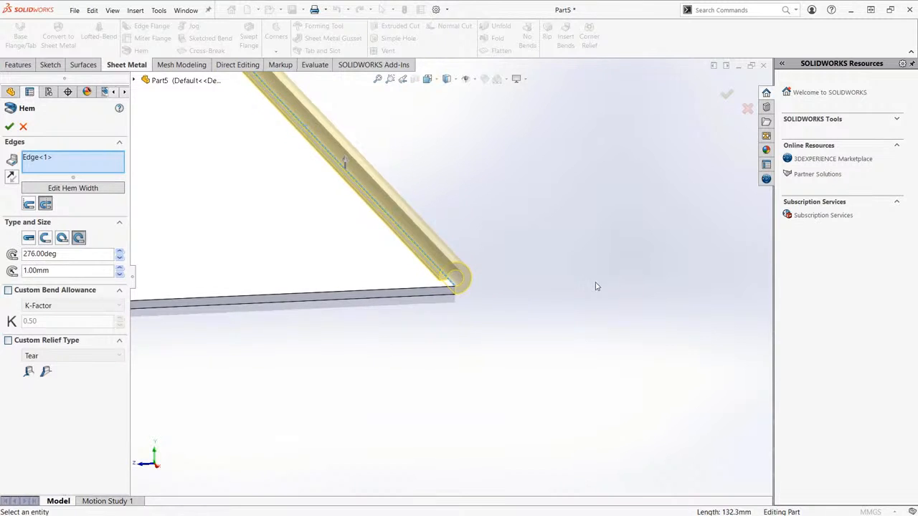
middle_click_drag(595, 287, 626, 269)
scroll(484, 269, "down", 3)
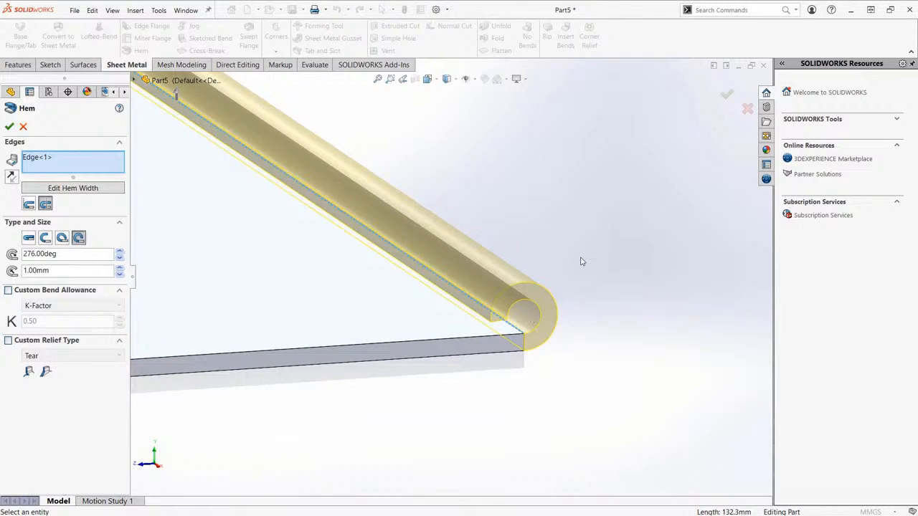
scroll(582, 261, "up", 3)
middle_click_drag(609, 273, 621, 297)
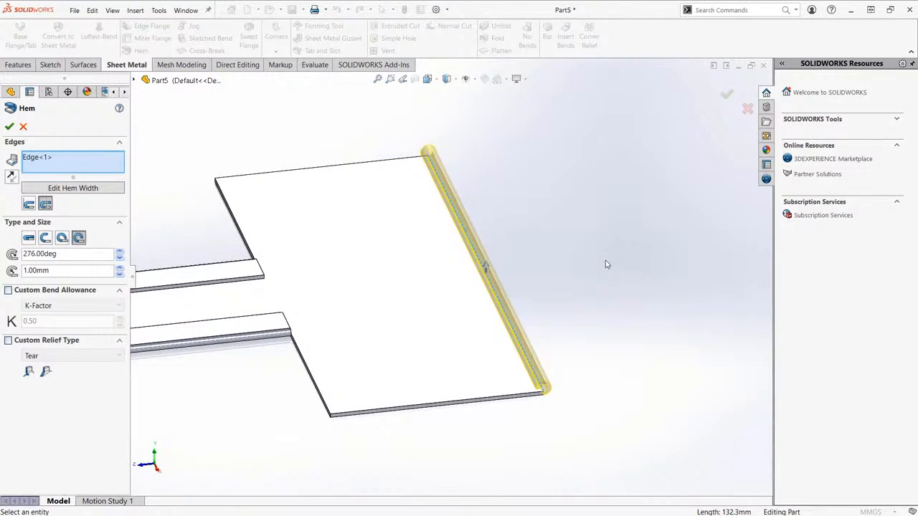
left_click(727, 94)
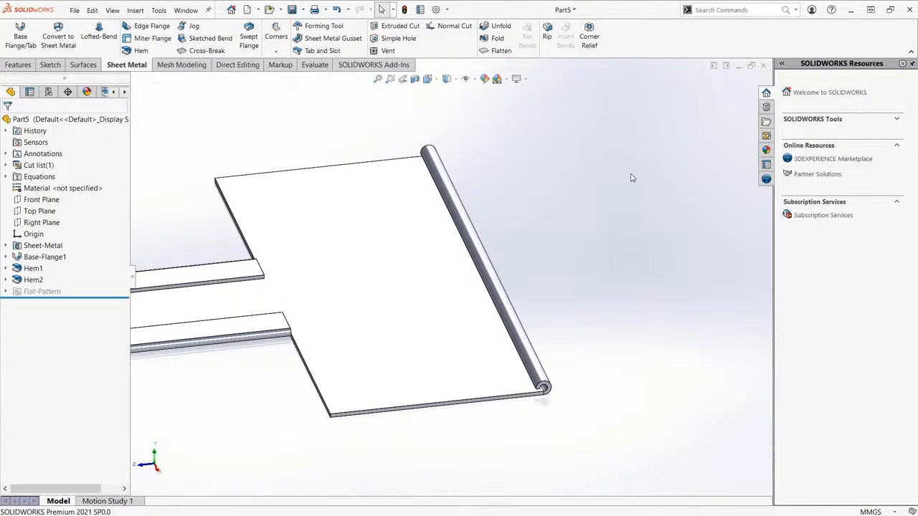
- Show the part in isometric view and save it as 05 in the ForLivestream folder
key("ctrl+7")
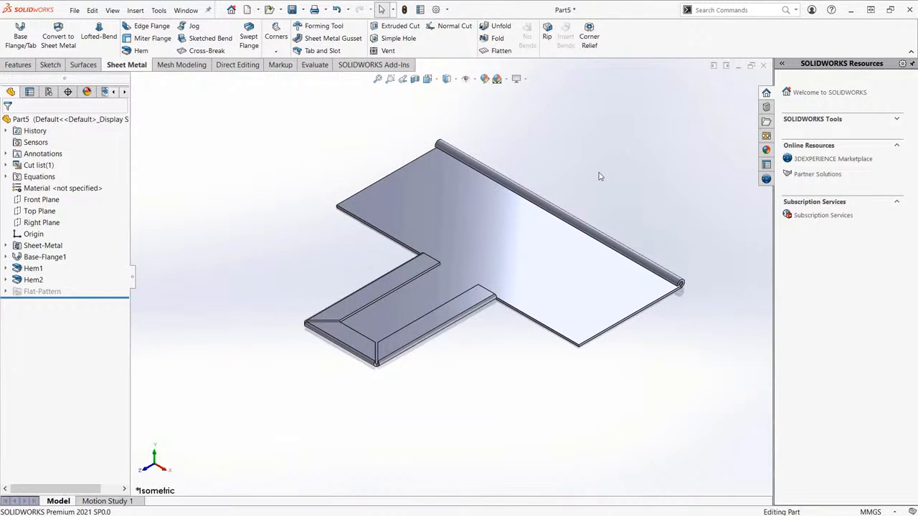
key("ctrl+s")
left_click_drag(298, 20, 550, 94)
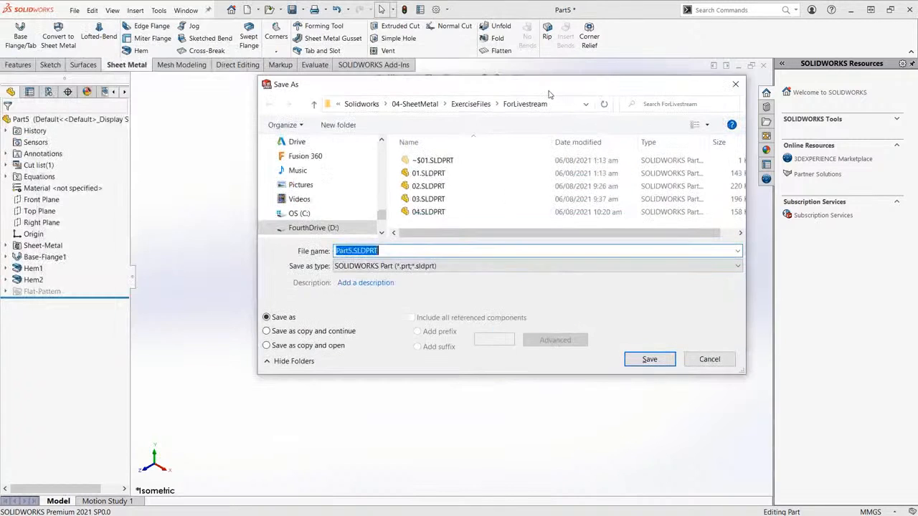
type("05")
key("Return")
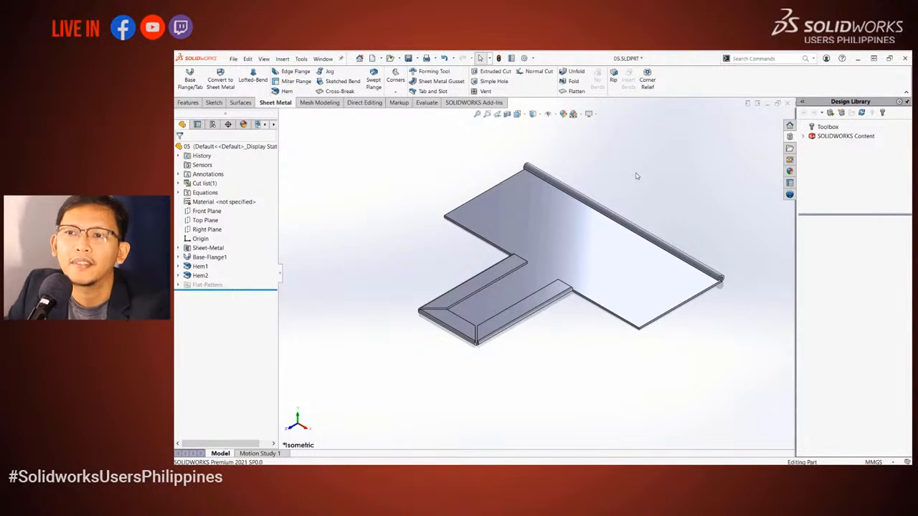
- Close the part, saving all modified documents, and open 06.SLDPRT from the ForLivestream folder
key("ctrl+w")
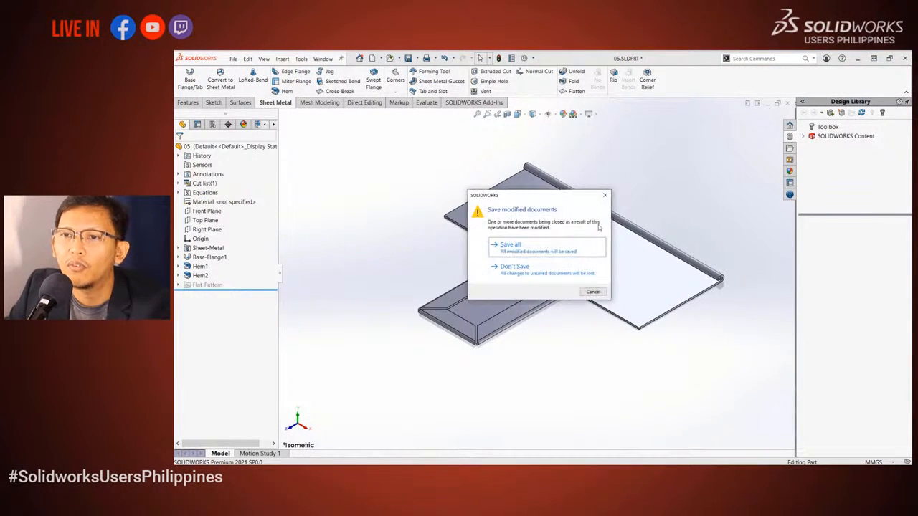
left_click(533, 252)
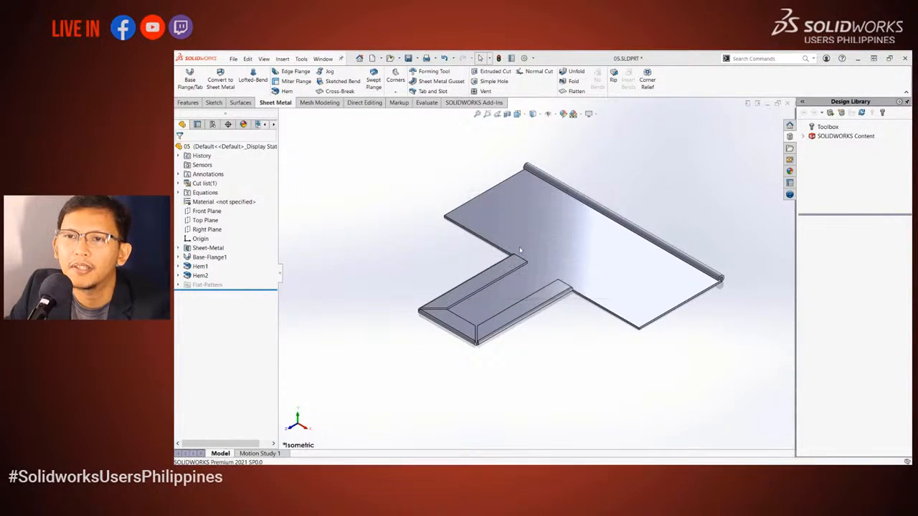
left_click(234, 59)
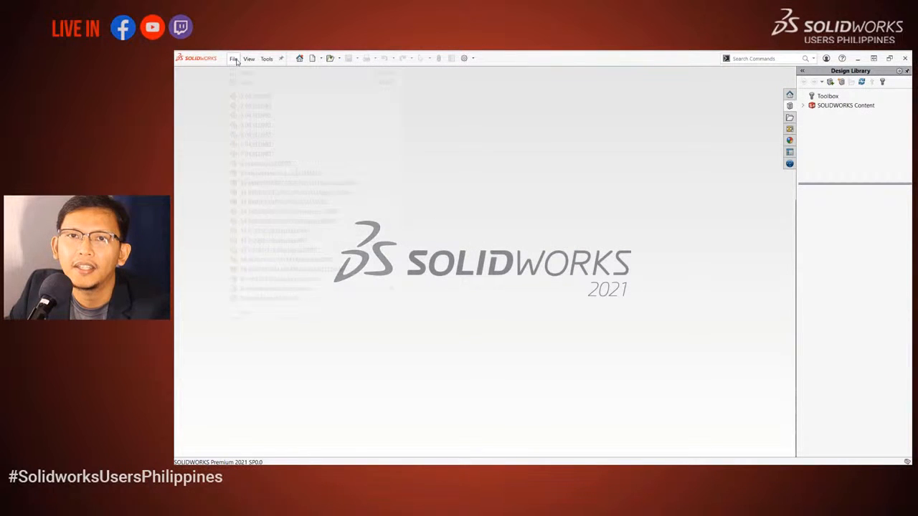
left_click(242, 80)
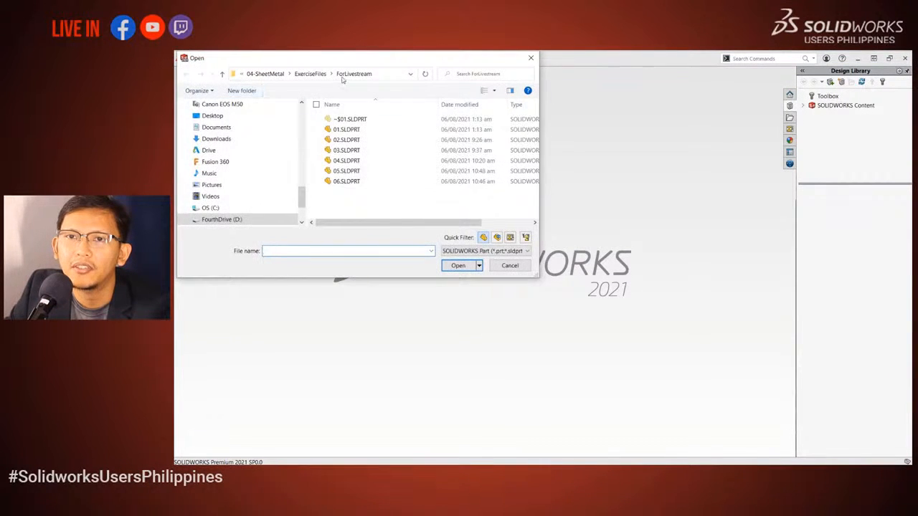
double_click(434, 224)
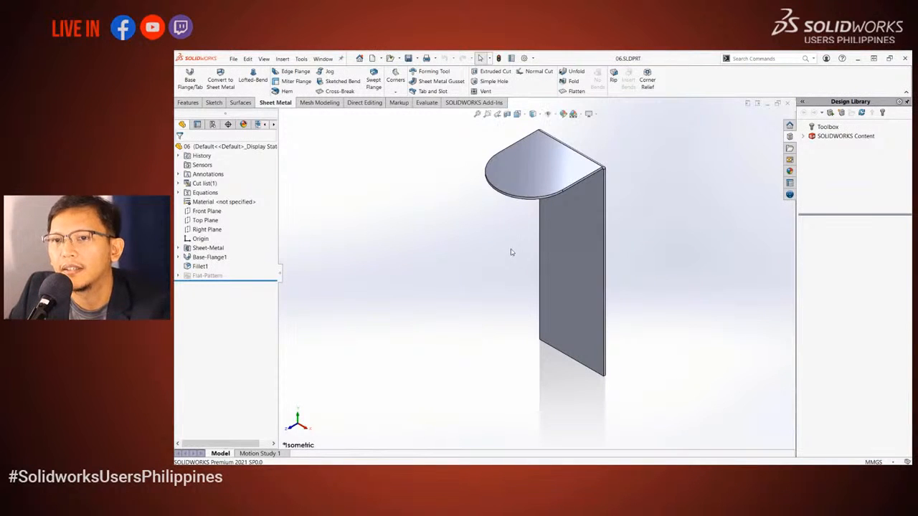
- Examine the bent part with the rounded flange, viewing its flat pattern and returning it to the folded state
middle_click_drag(525, 236, 513, 217)
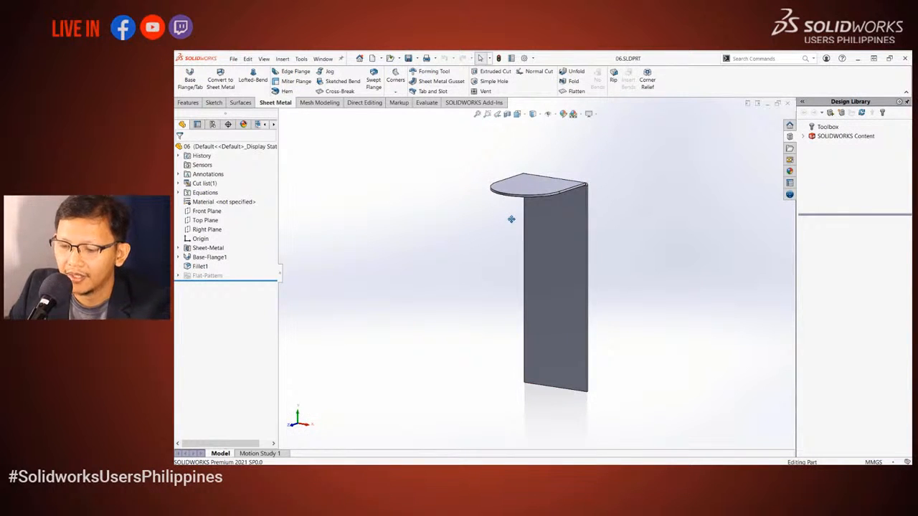
key("ctrl+7")
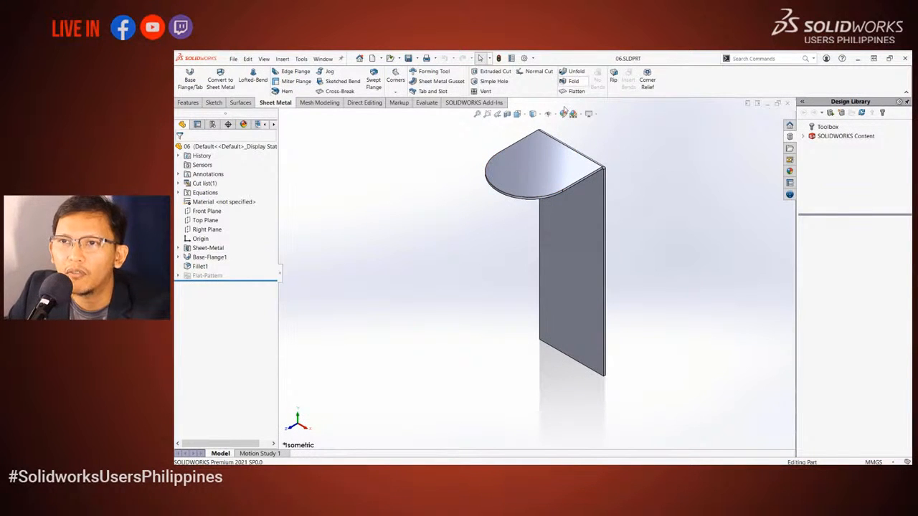
middle_click_drag(509, 207, 490, 206)
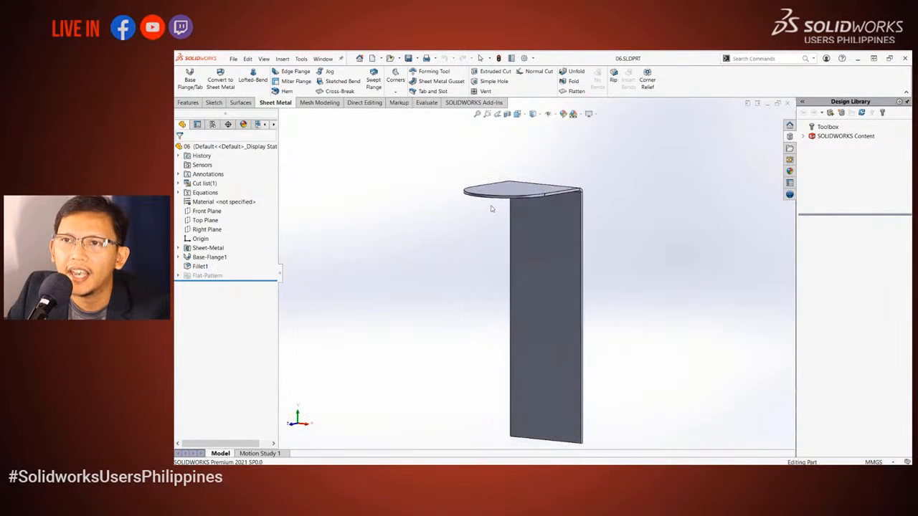
left_click(575, 93)
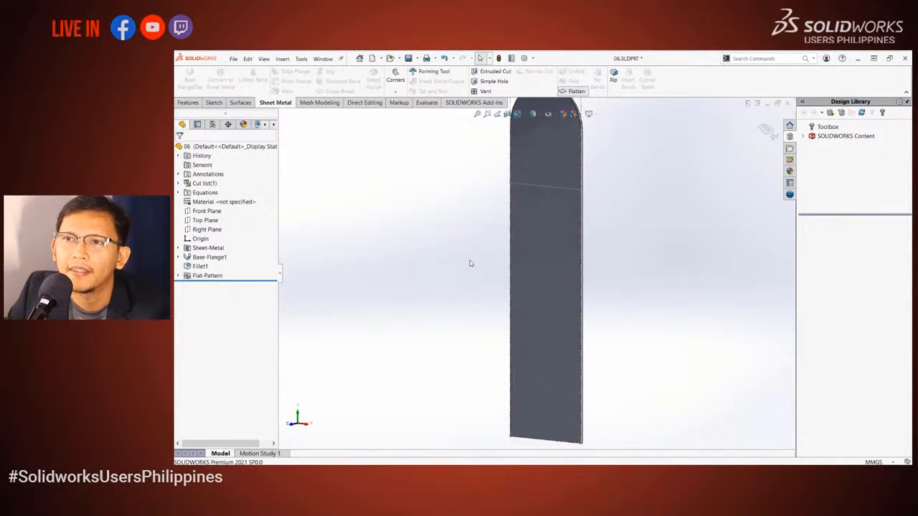
left_click(578, 94)
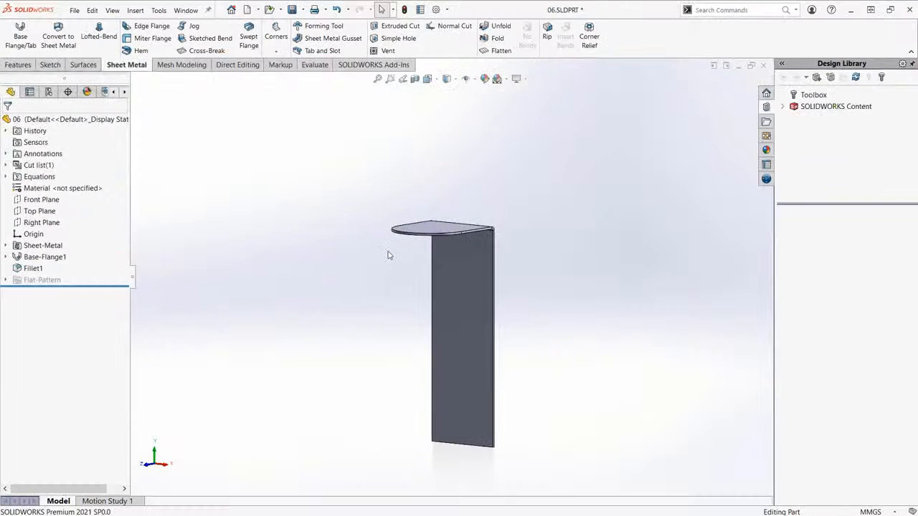
middle_click_drag(388, 255, 442, 219)
scroll(437, 236, "down", 3)
scroll(439, 223, "up", 1)
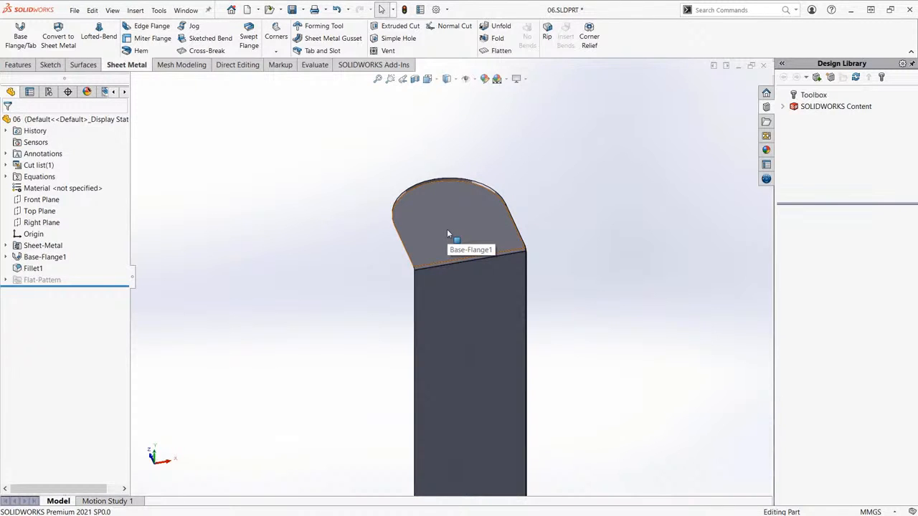
- Unfold the bend between the rounded flange and the long flat face, keeping the long face fixed
middle_click_drag(457, 241, 446, 192, "ctrl")
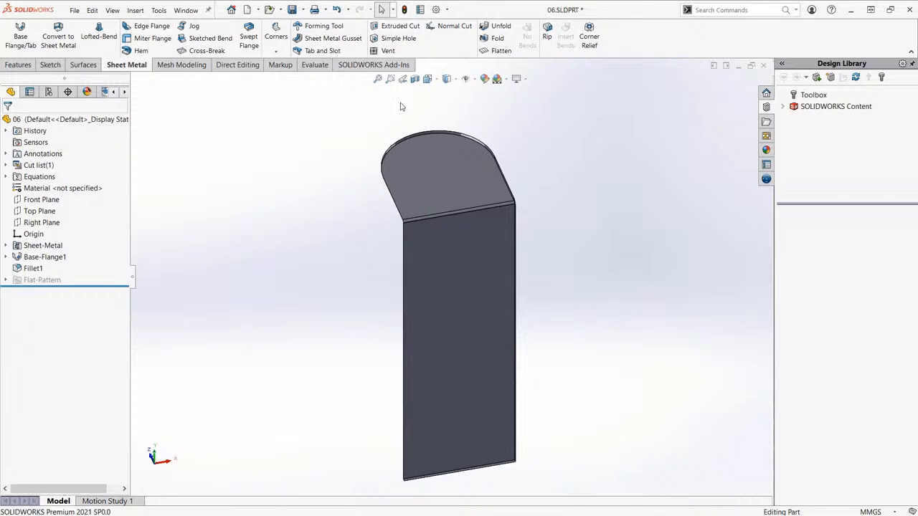
left_click(501, 27)
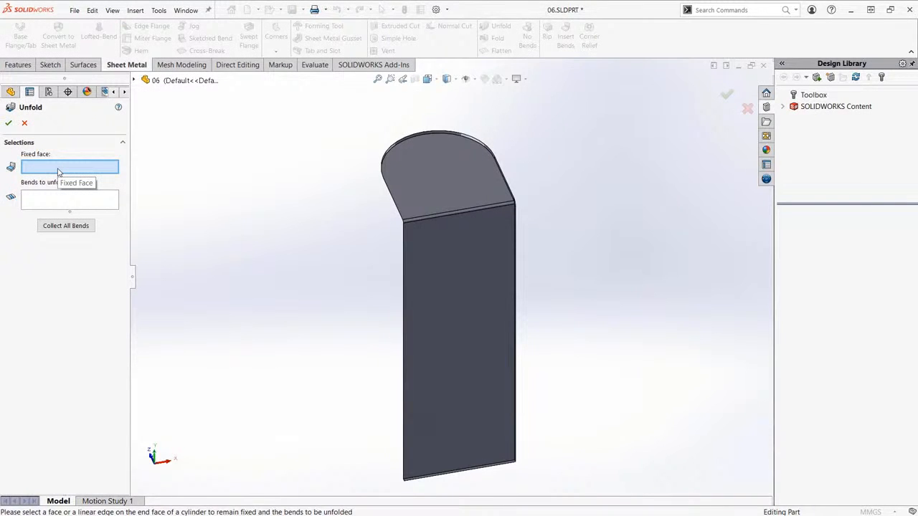
left_click(444, 309)
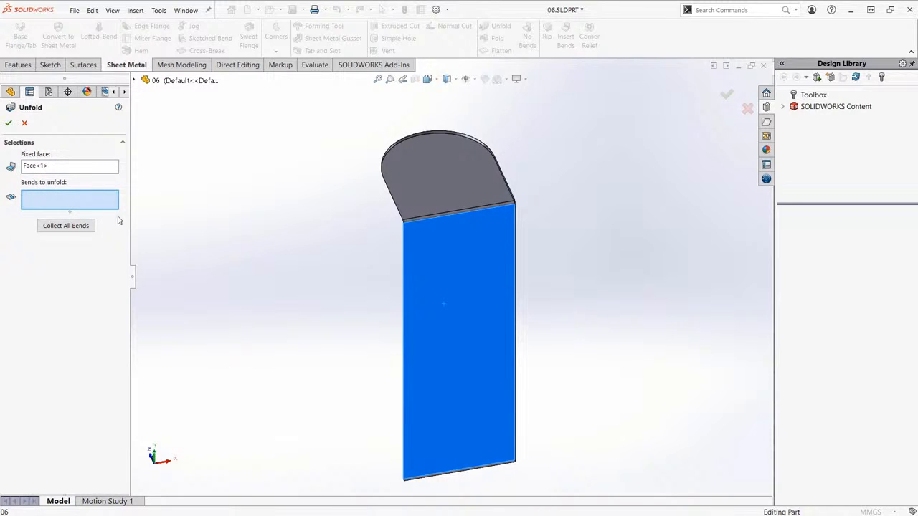
left_click(427, 218)
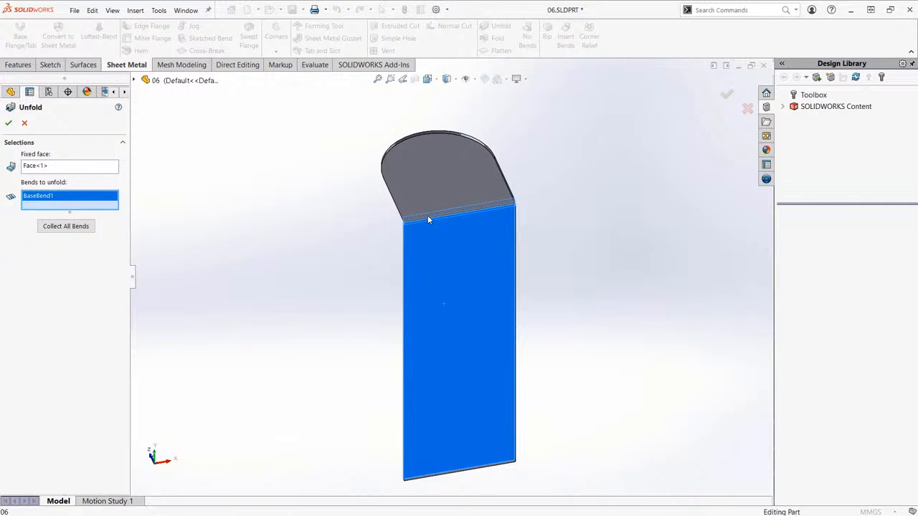
left_click(727, 94)
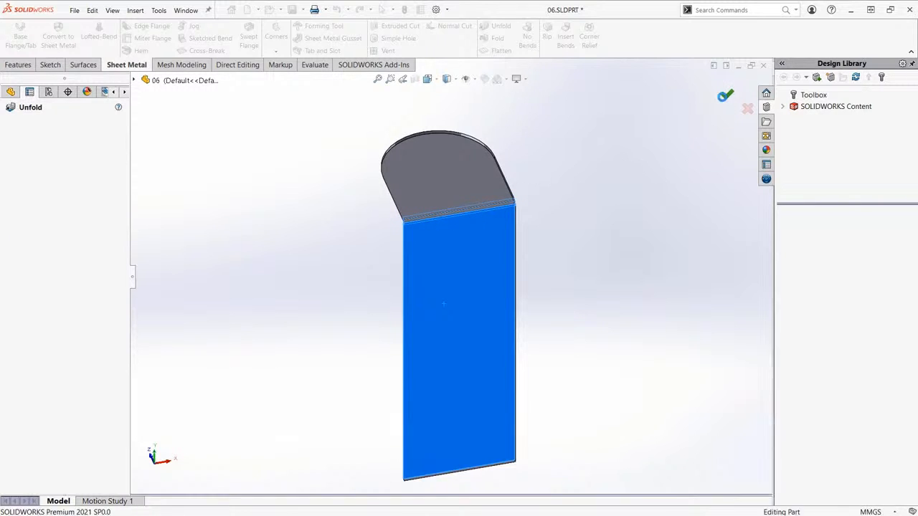
- Sketch a vertical straight slot across the bend on the long face, about 68 mm between arc centres and 12 mm wide
middle_click_drag(571, 236, 481, 293)
scroll(565, 246, "down", 2)
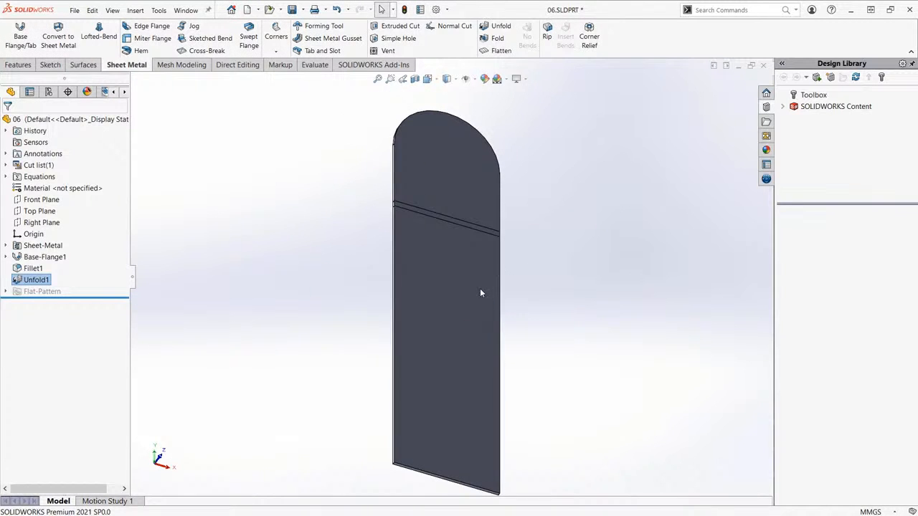
left_click(459, 294)
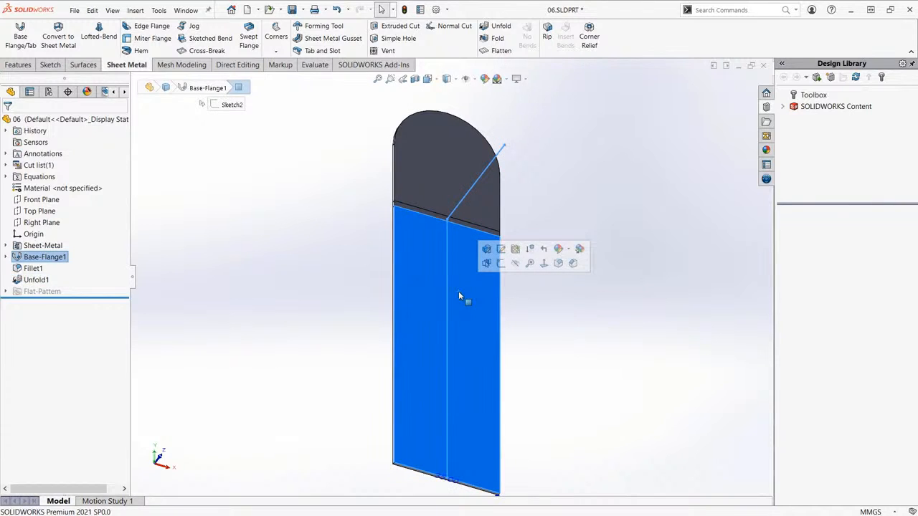
left_click(501, 264)
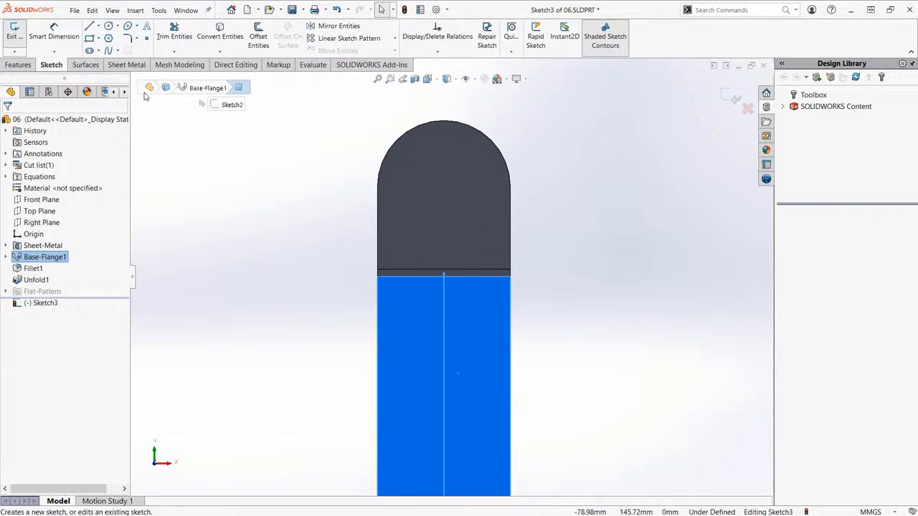
left_click(92, 52)
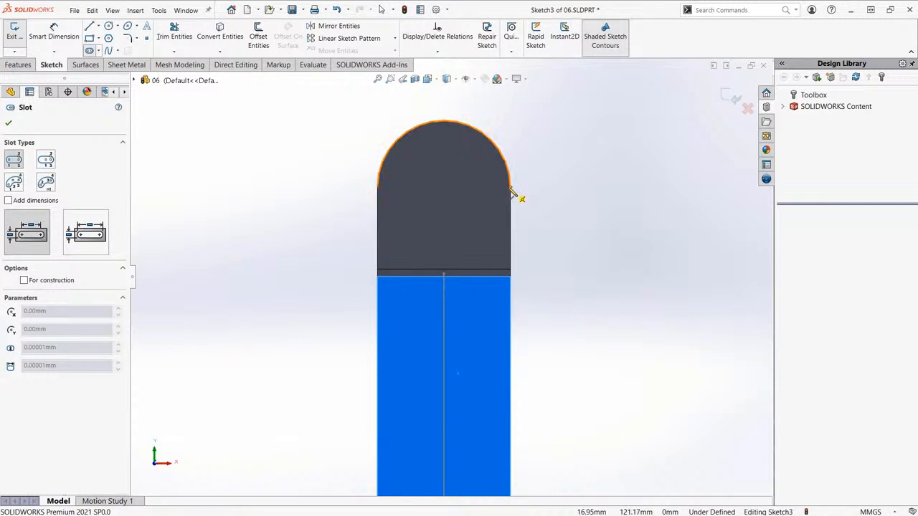
left_click(444, 187)
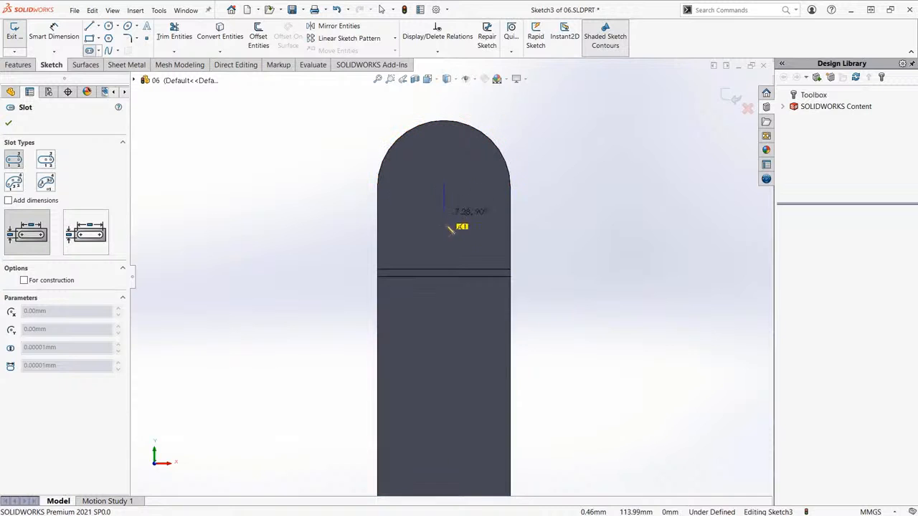
left_click(444, 445)
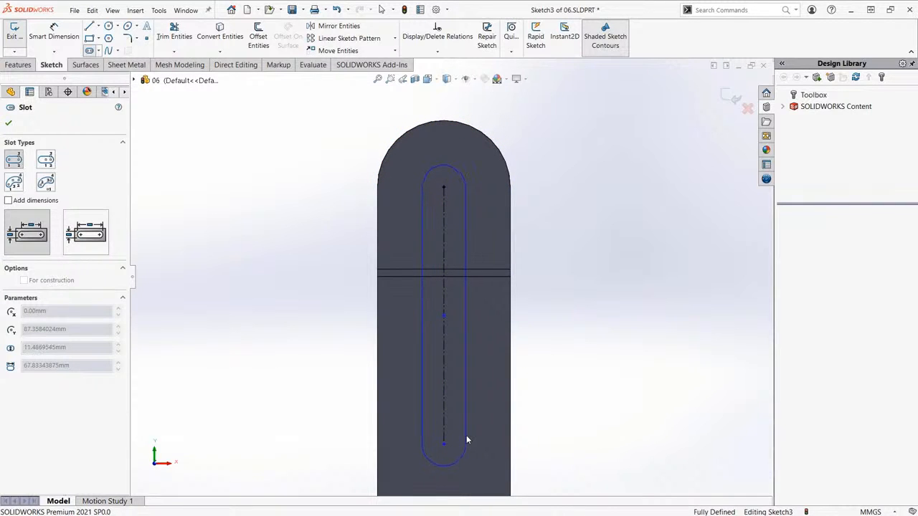
left_click(467, 434)
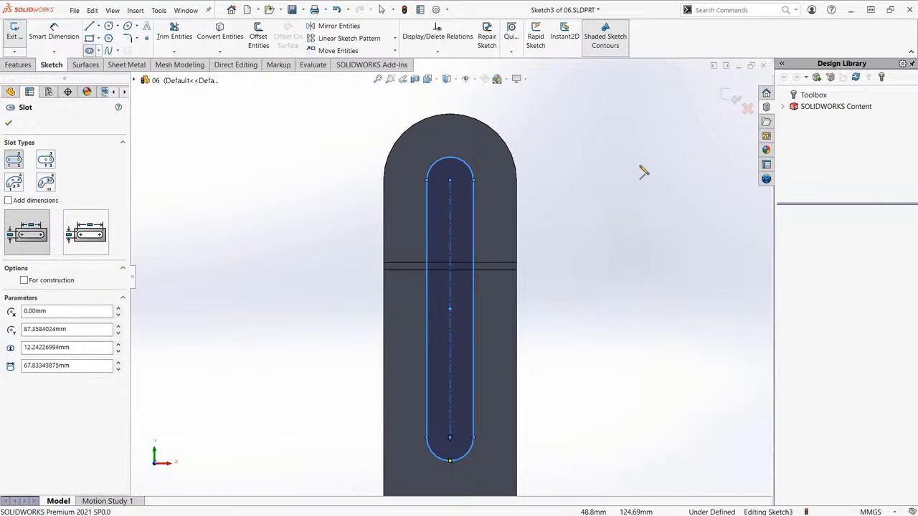
key("Escape")
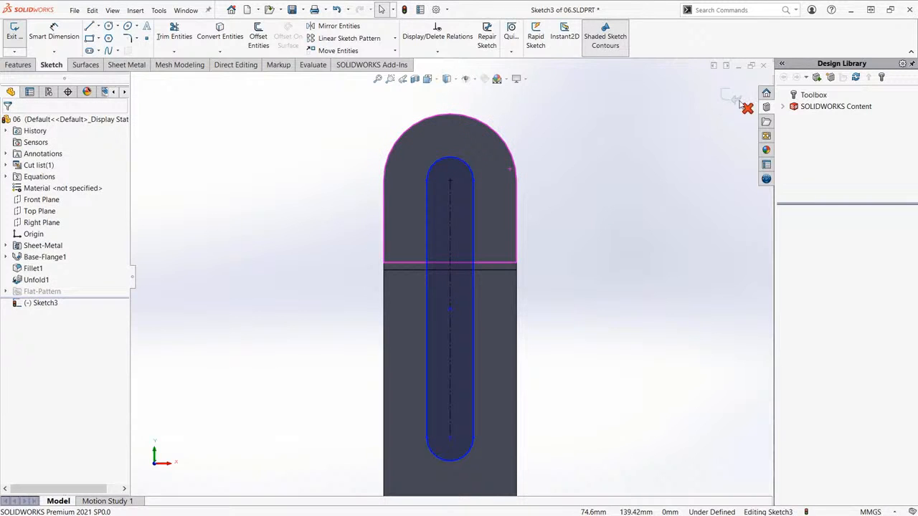
left_click(731, 99)
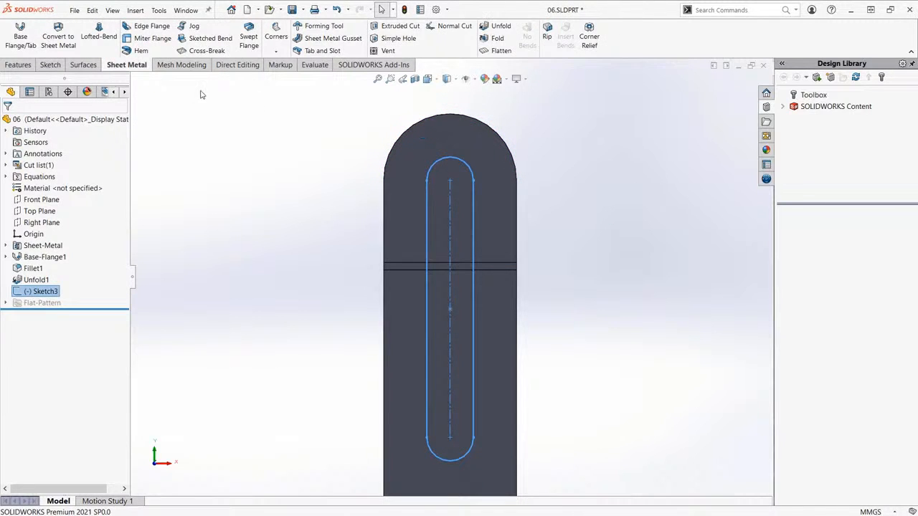
- Cut-extrude the slot sketch through the sheet with the depth linked to its thickness
left_click(17, 65)
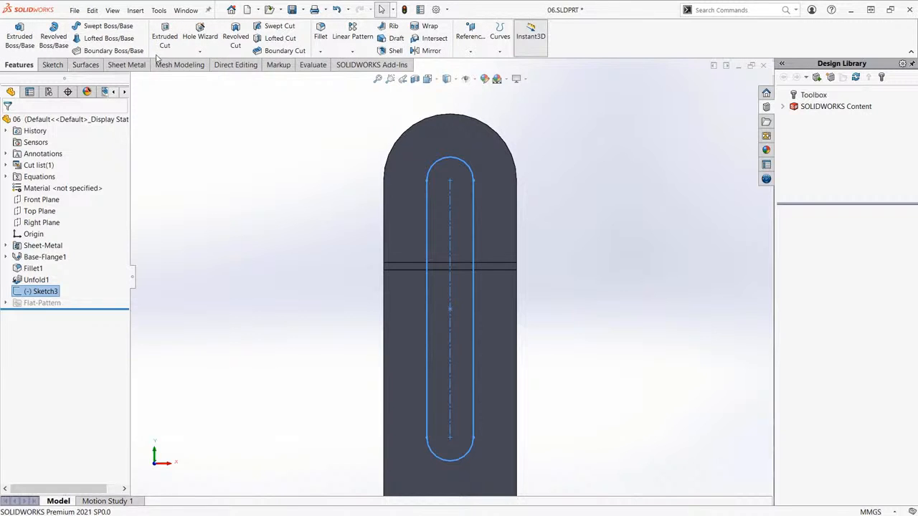
left_click(166, 44)
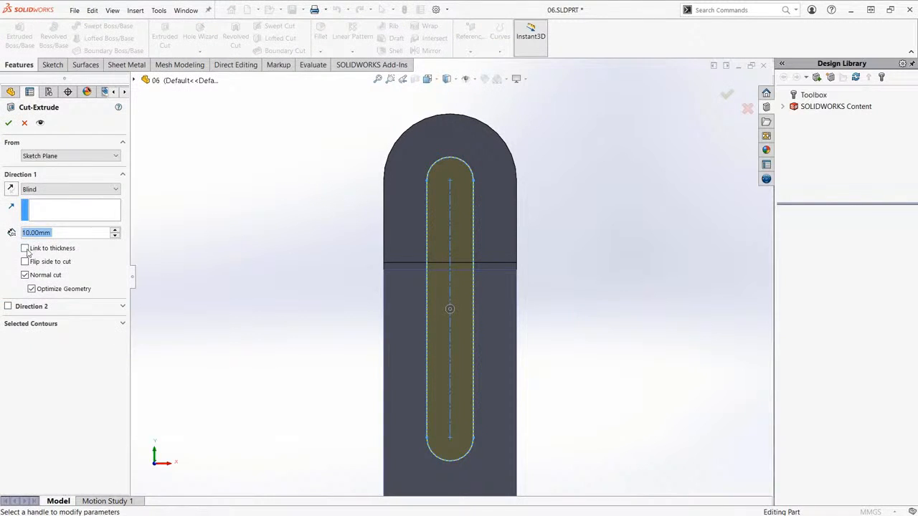
left_click(25, 249)
middle_click_drag(320, 222, 571, 177)
left_click(726, 94)
- Fold the unfolded bend back with the long slotted face as the fixed face
key("f")
key("ctrl+1")
left_click(580, 208)
middle_click_drag(521, 220, 552, 164, "ctrl")
scroll(549, 191, "down", 3)
scroll(548, 191, "up", 1)
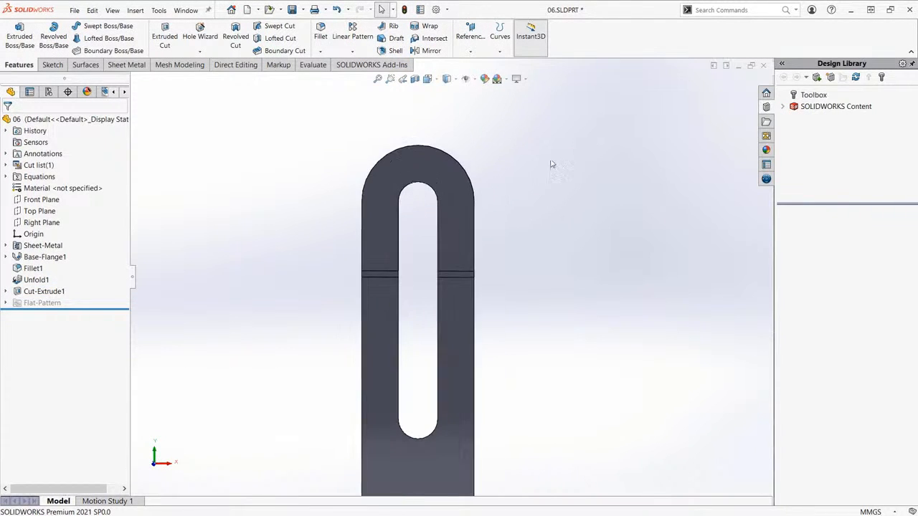
left_click(136, 67)
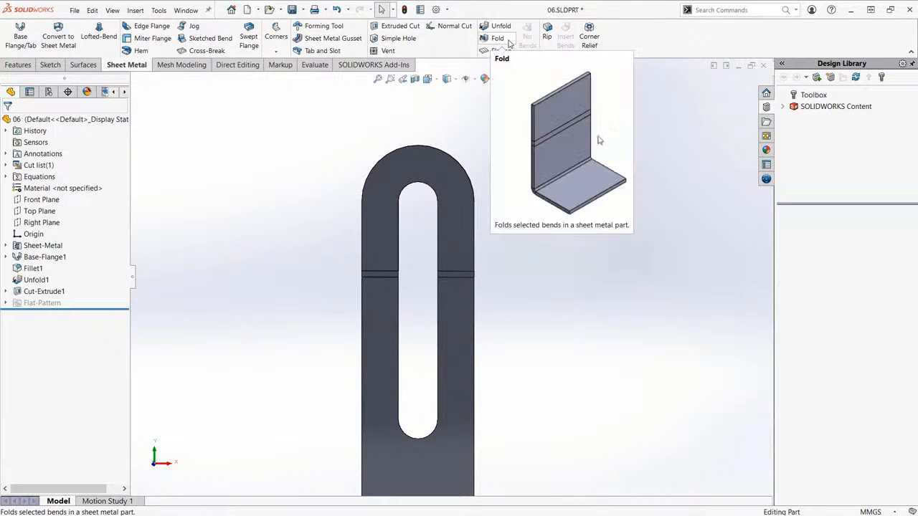
left_click(508, 44)
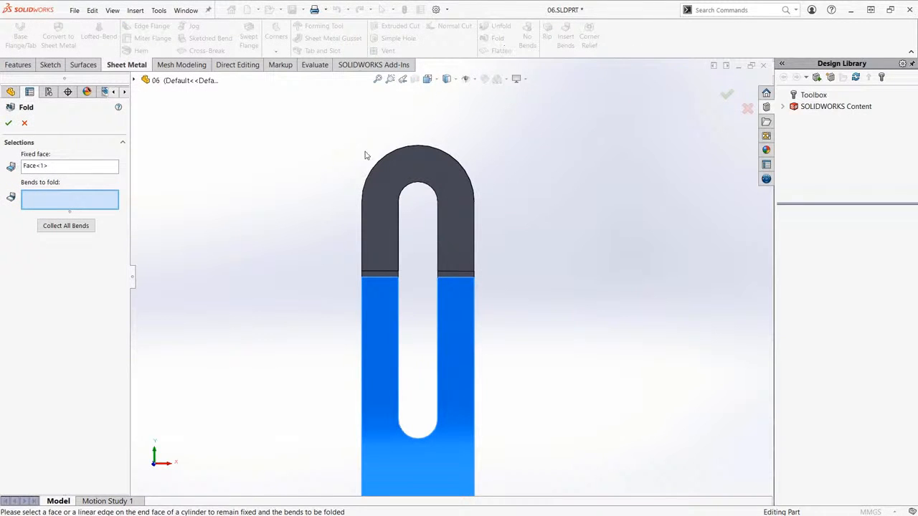
scroll(218, 221, "up", 1)
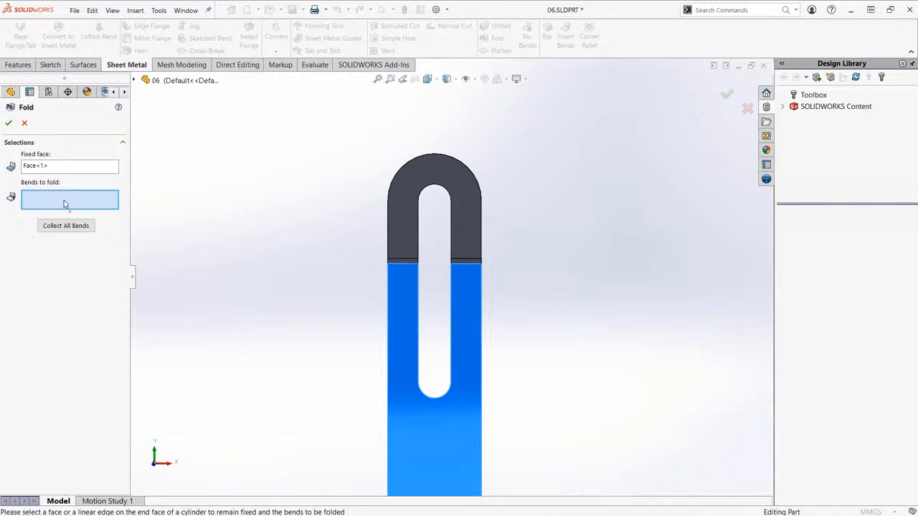
left_click(407, 265)
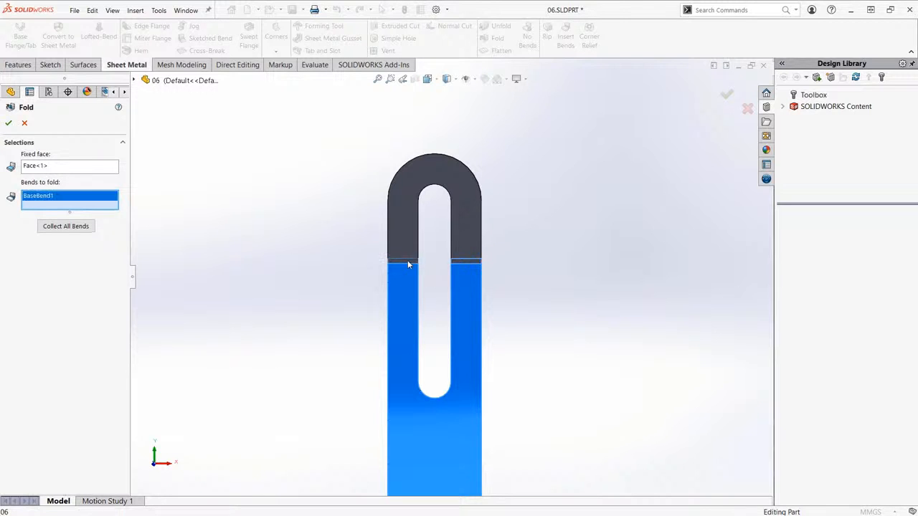
left_click(727, 95)
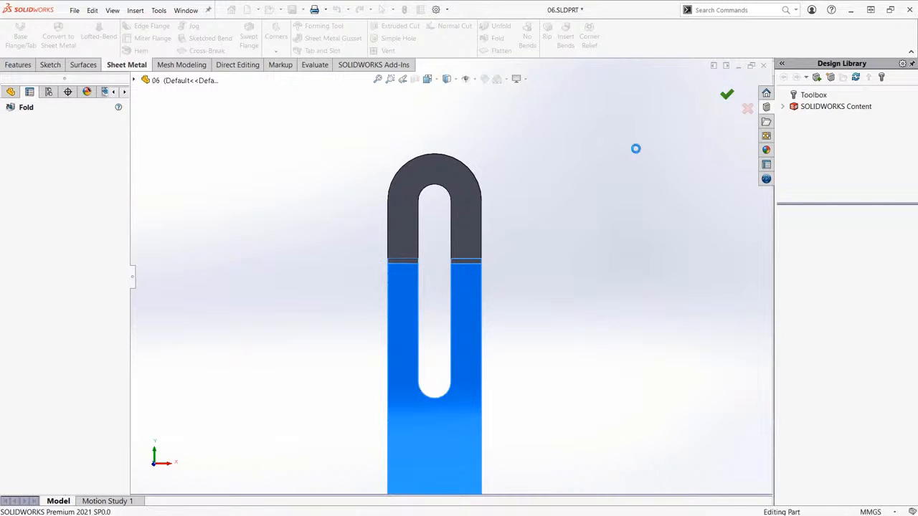
- Save and close the slotted part, and open 07.SLDPRT from the ForLivestream folder
middle_click_drag(564, 242, 550, 218)
left_click(551, 218)
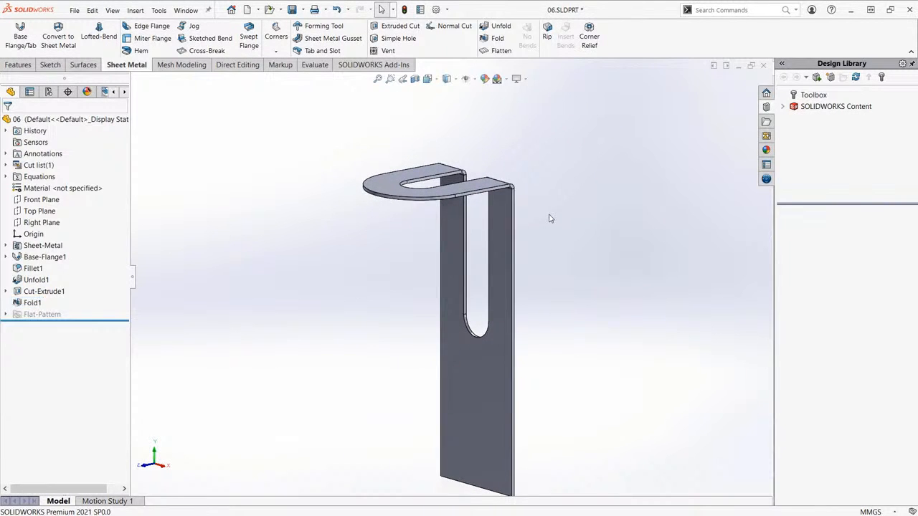
key("ctrl+7")
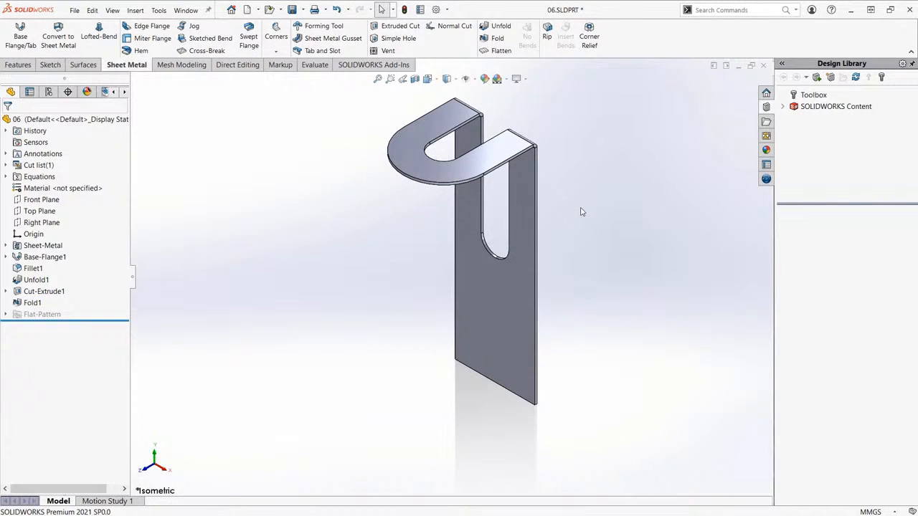
type("d")
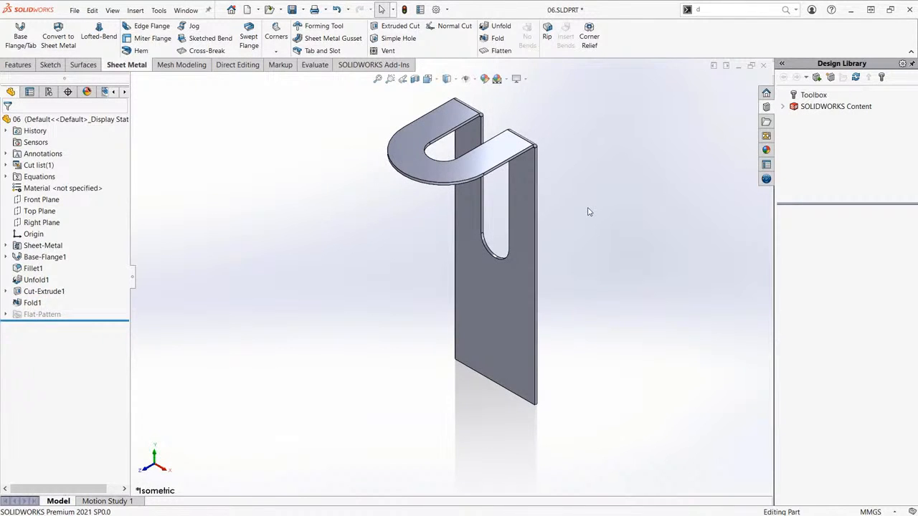
key("ctrl+w")
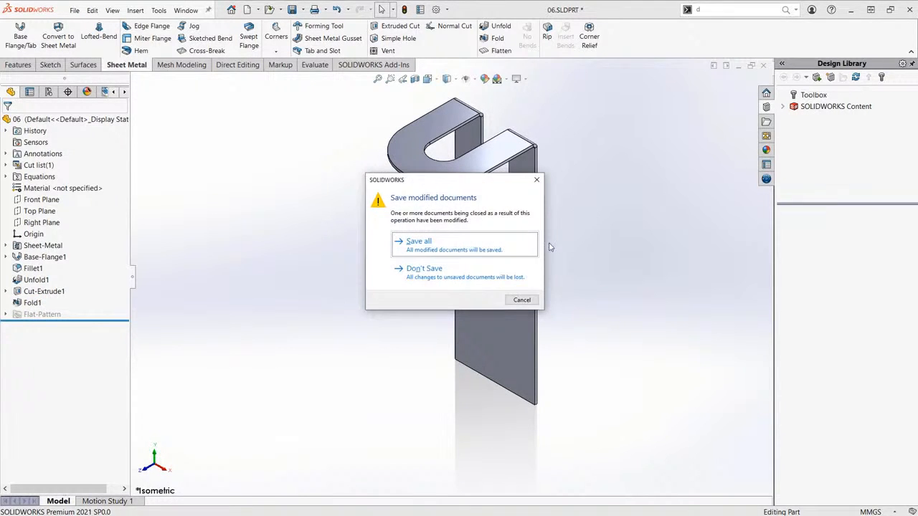
left_click(461, 250)
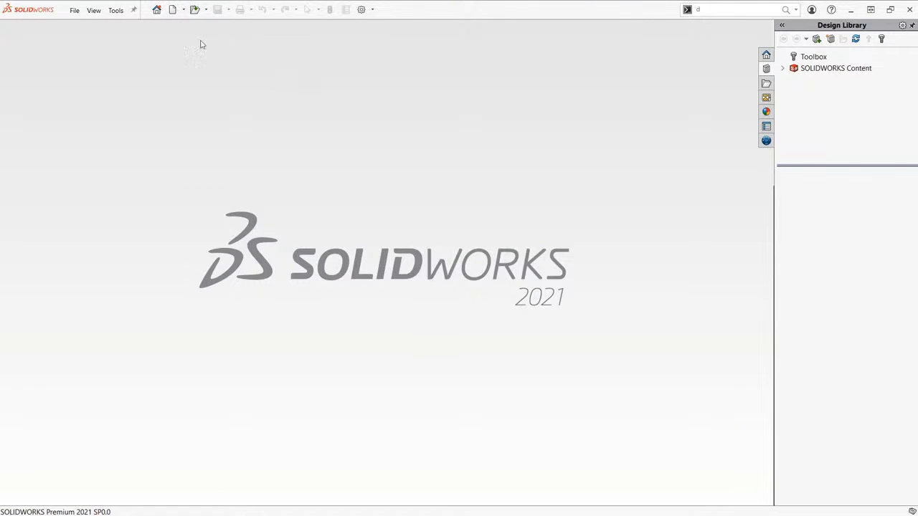
left_click(196, 9)
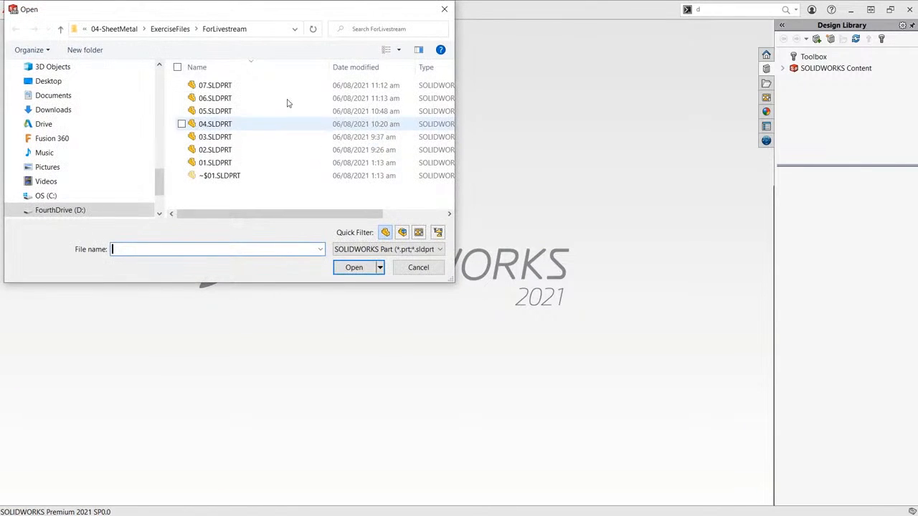
double_click(385, 155)
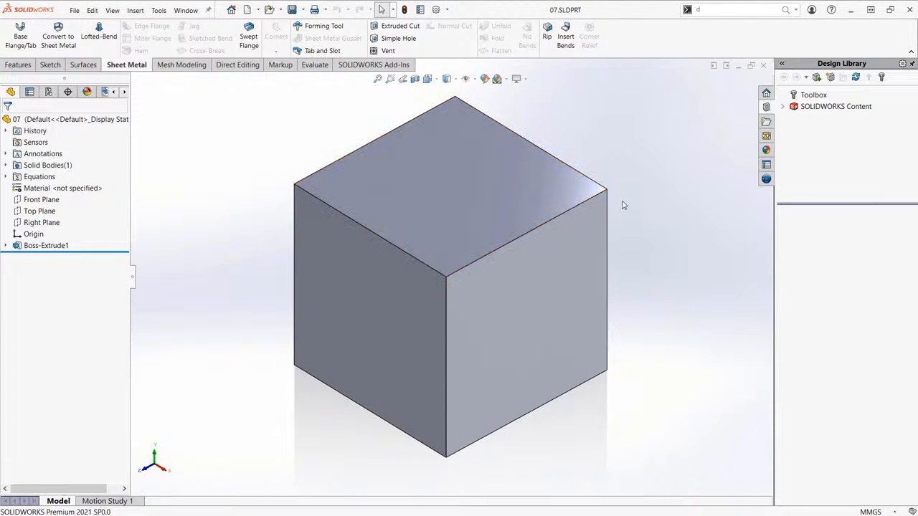
- Start converting the solid cube to sheet metal with its bottom face as the fixed face
middle_click_drag(523, 297, 520, 268)
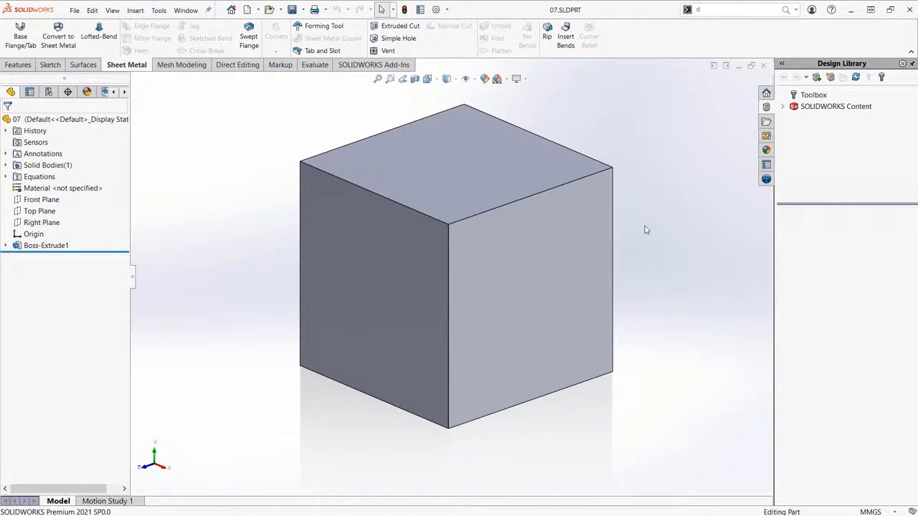
key("ctrl+7")
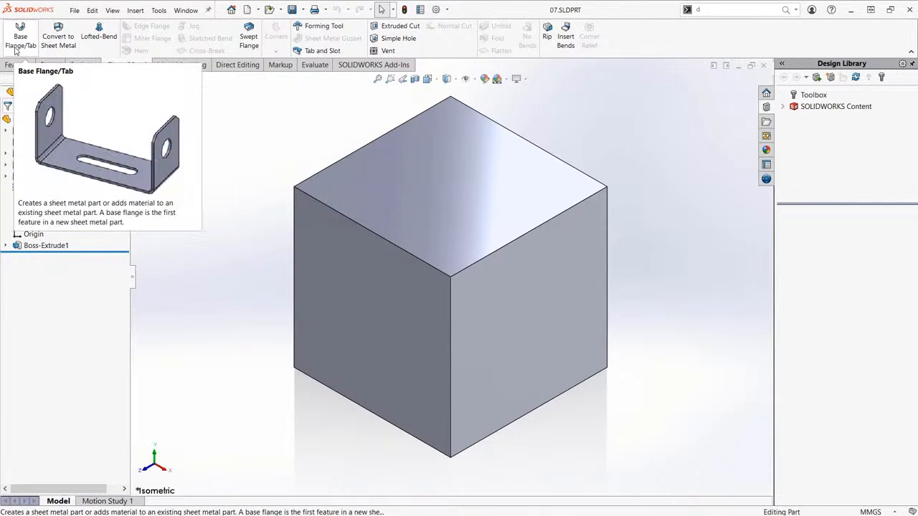
left_click(58, 40)
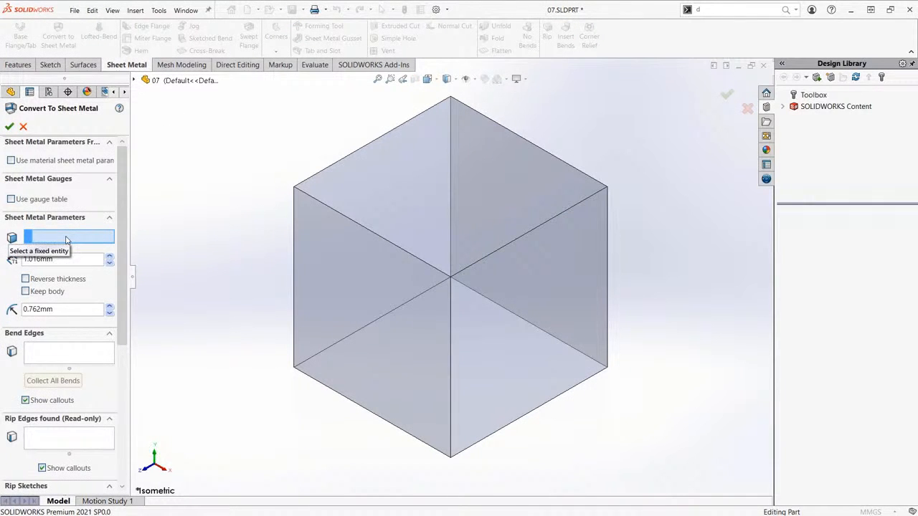
middle_click_drag(254, 302, 249, 138)
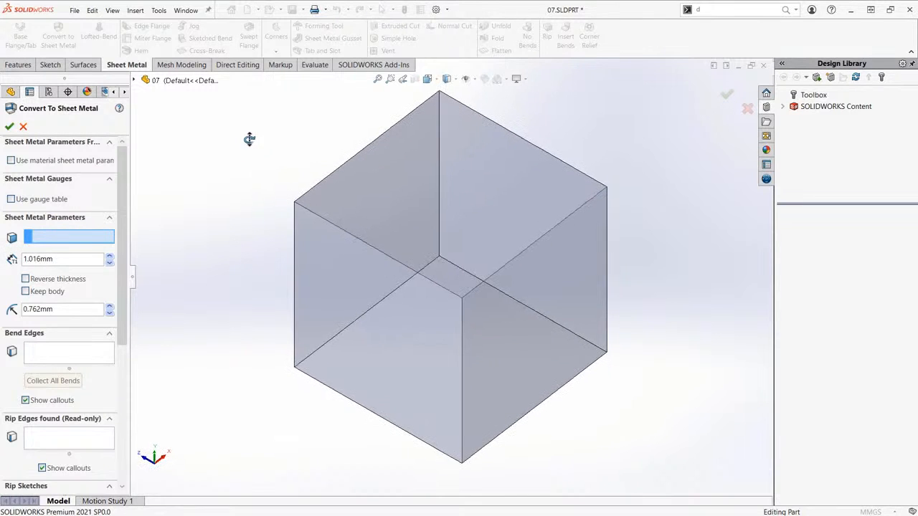
middle_click_drag(387, 287, 434, 302)
left_click(434, 302)
middle_click_drag(436, 264, 451, 424)
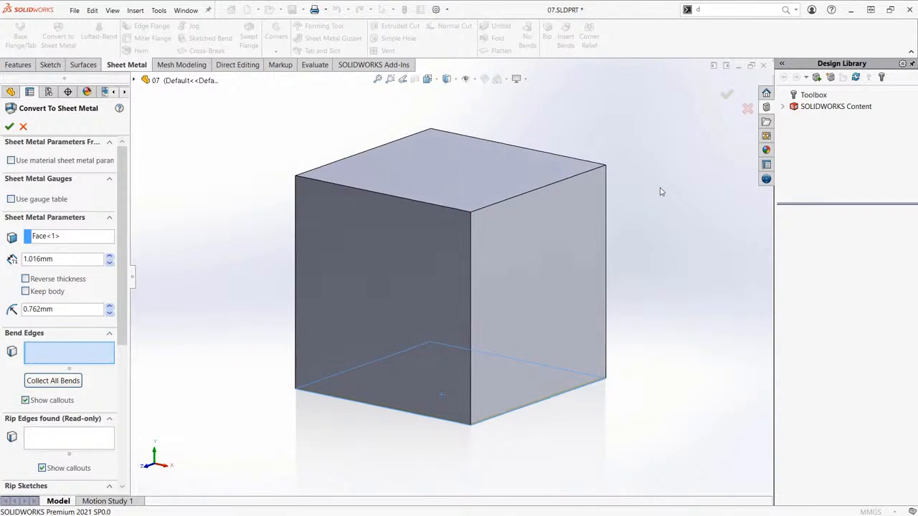
key("ctrl+7")
- Set the cube's sheet thickness to 1.00 mm and its default bend radius to 1.00 mm
double_click(79, 260)
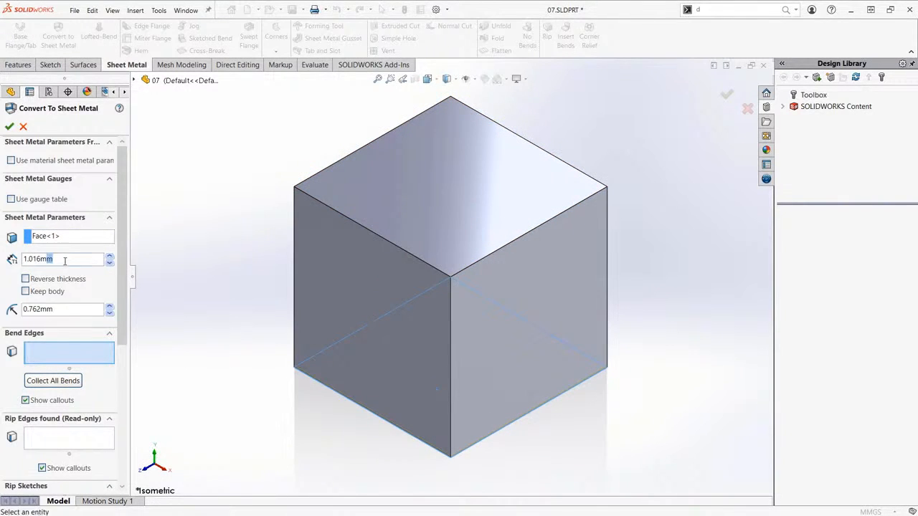
type("1.00mm")
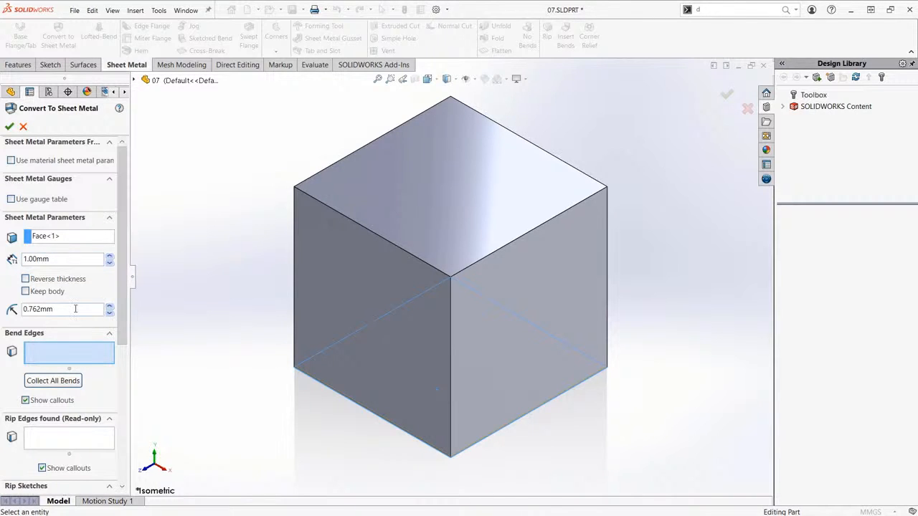
double_click(24, 312)
type("1.00mm")
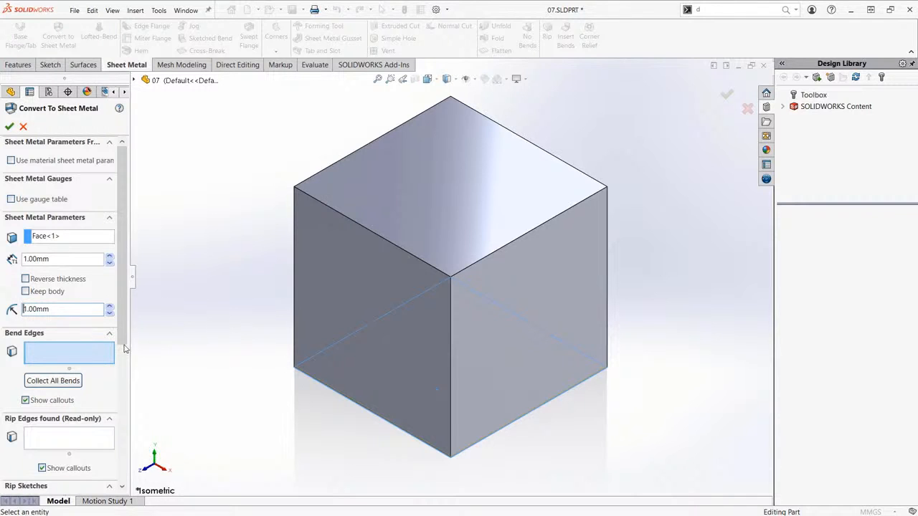
- Select the four edges around the cube's bottom face as bend edges
scroll(124, 351, "down", 3)
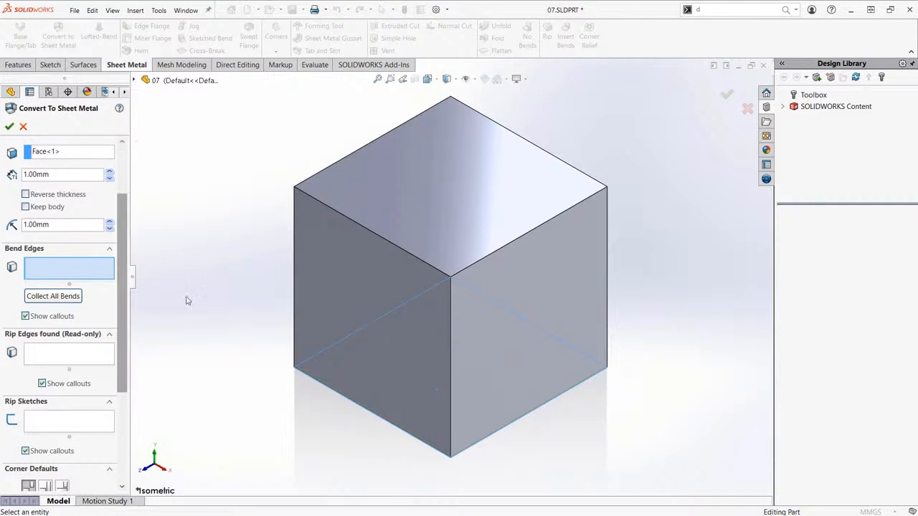
middle_click_drag(481, 359, 445, 389)
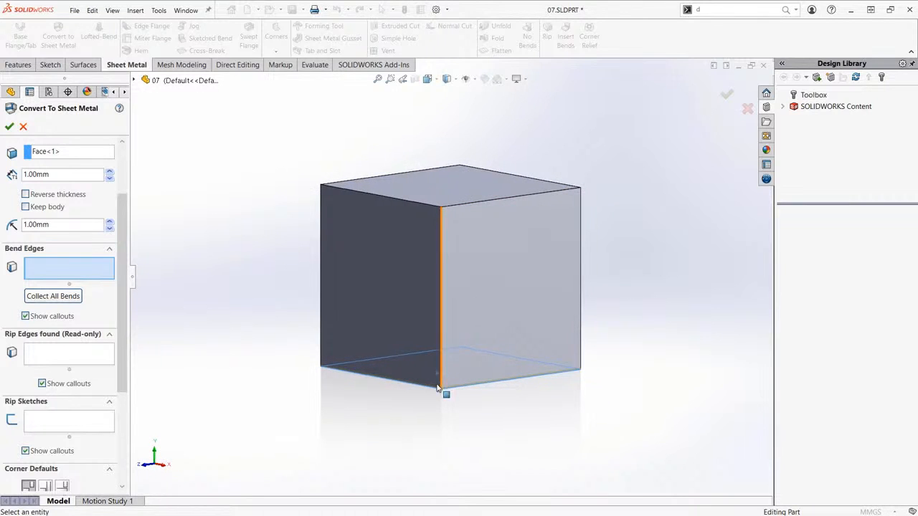
left_click(422, 388)
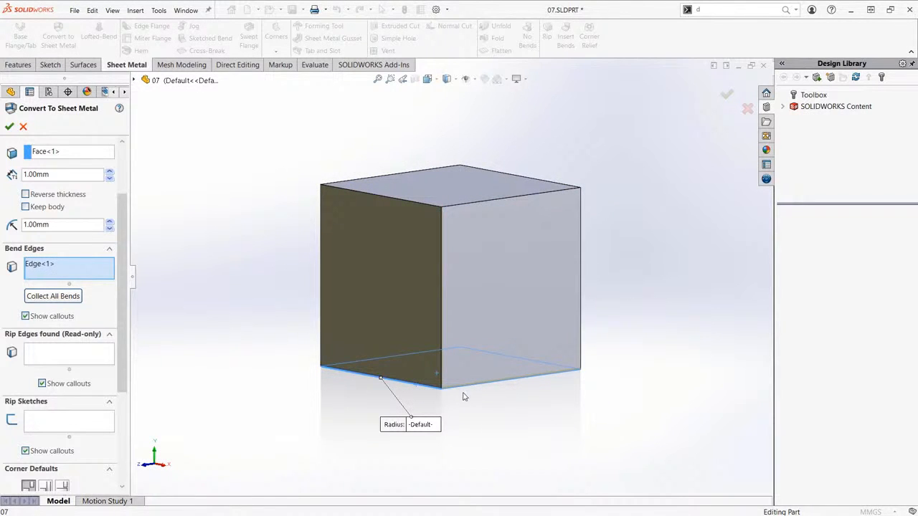
left_click(492, 386)
middle_click_drag(523, 392, 479, 399)
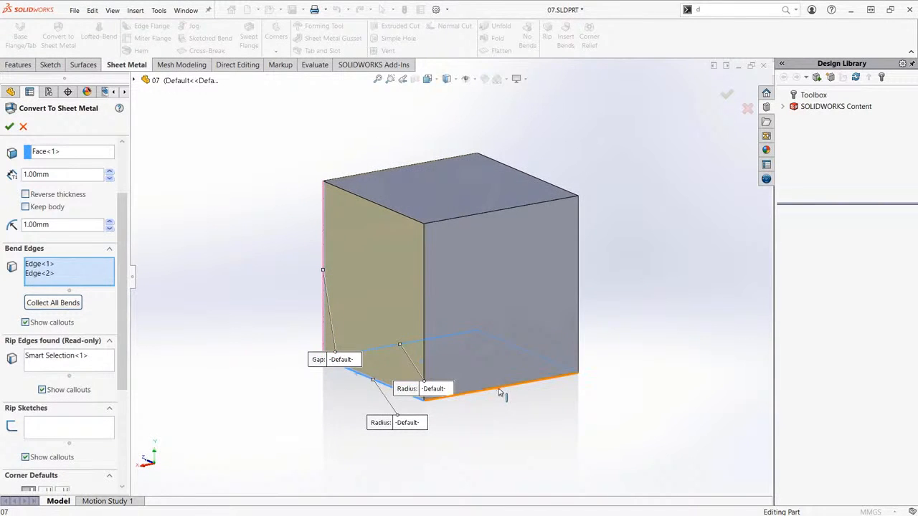
left_click(500, 388)
middle_click_drag(543, 394, 550, 265)
left_click(489, 398)
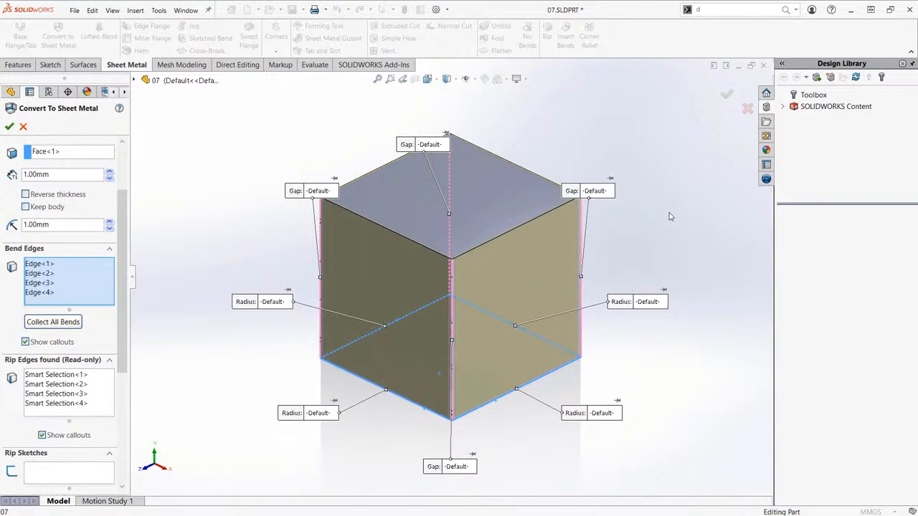
key("ctrl+7")
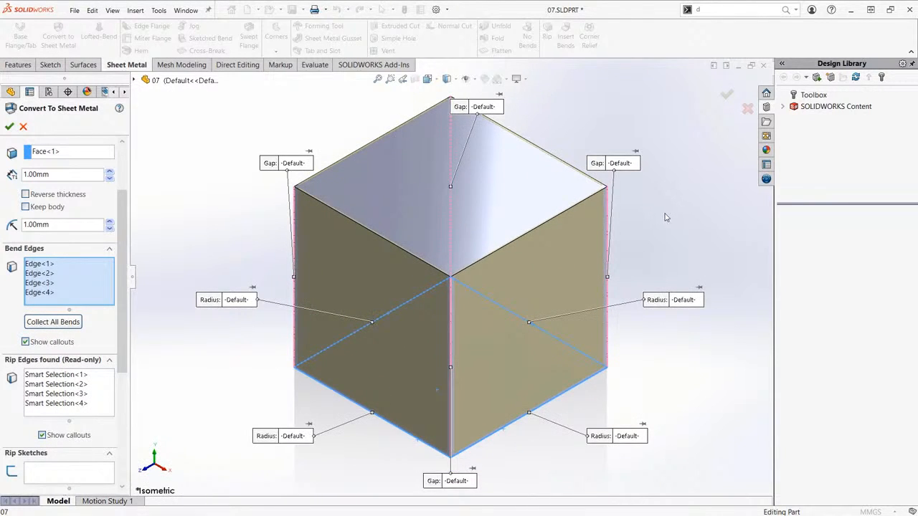
- Add the edge between the top and front faces as a bend edge, and complete the sheet metal conversion
left_click(423, 265)
scroll(430, 267, "down", 10)
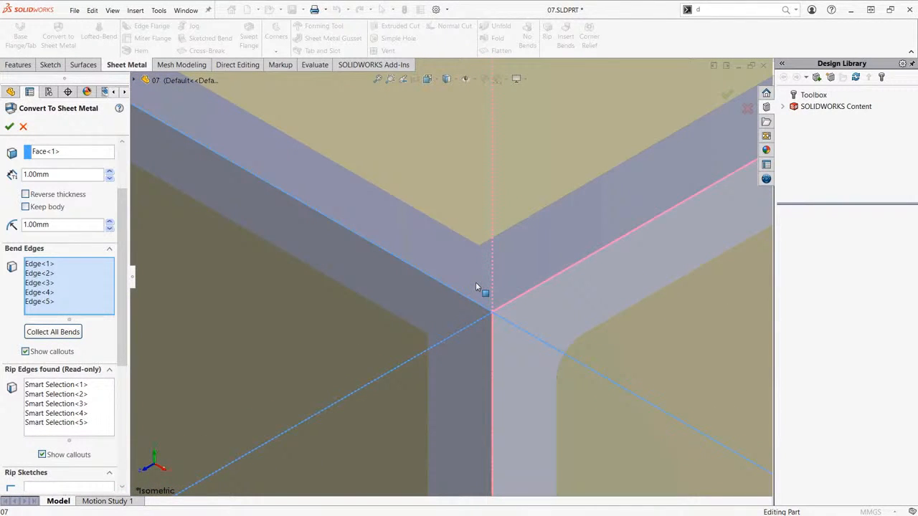
key("f")
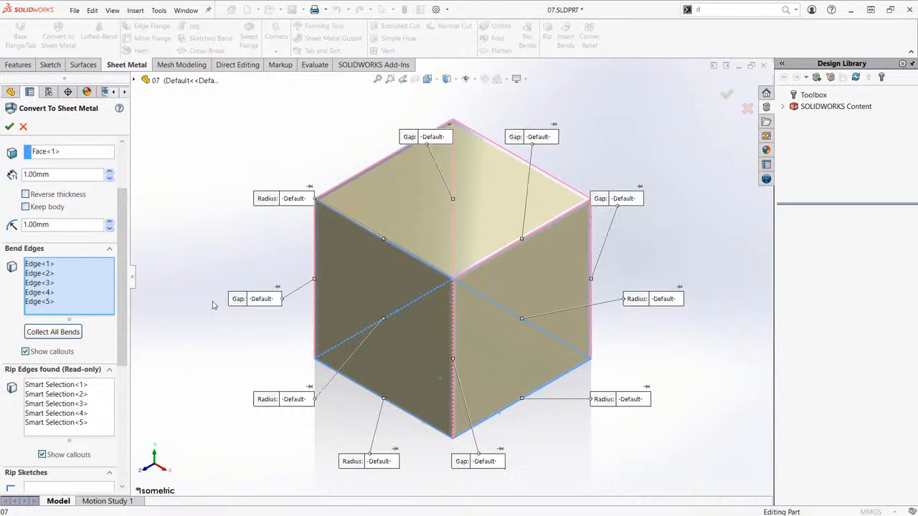
scroll(119, 383, "down", 5)
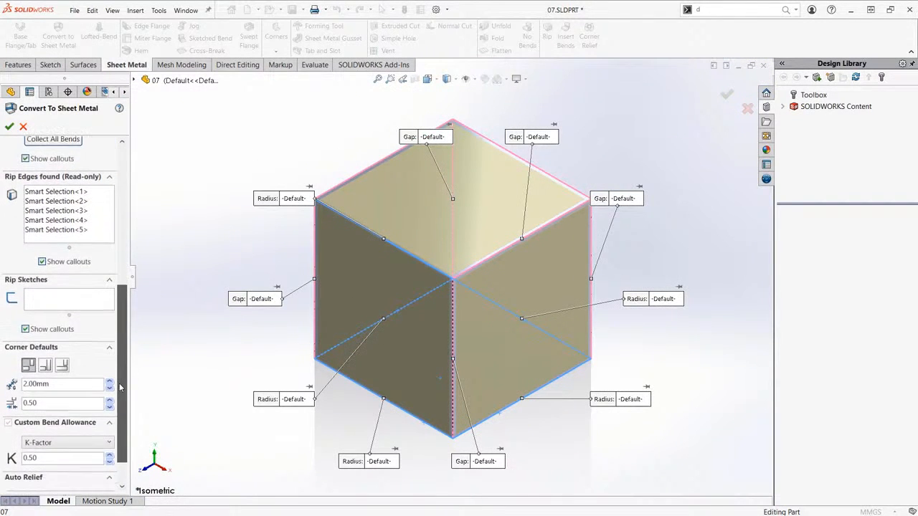
scroll(119, 383, "down", 1)
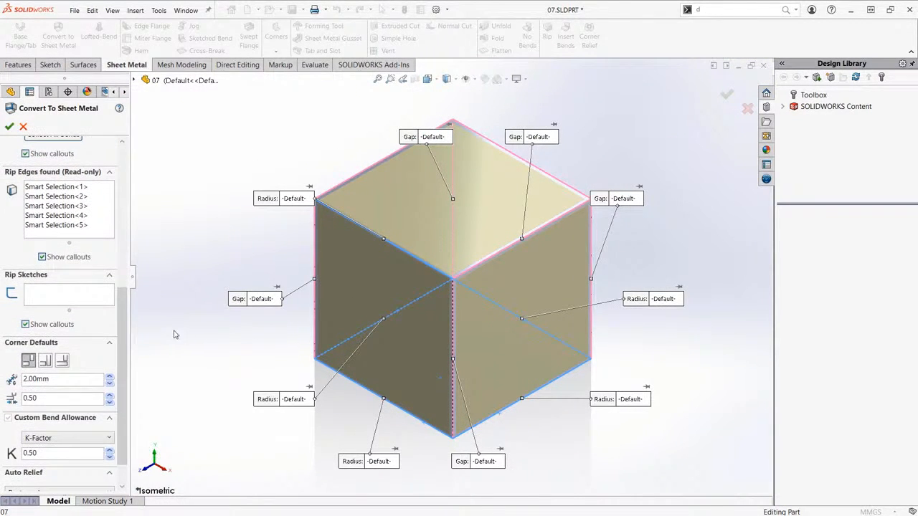
scroll(123, 352, "down", 2)
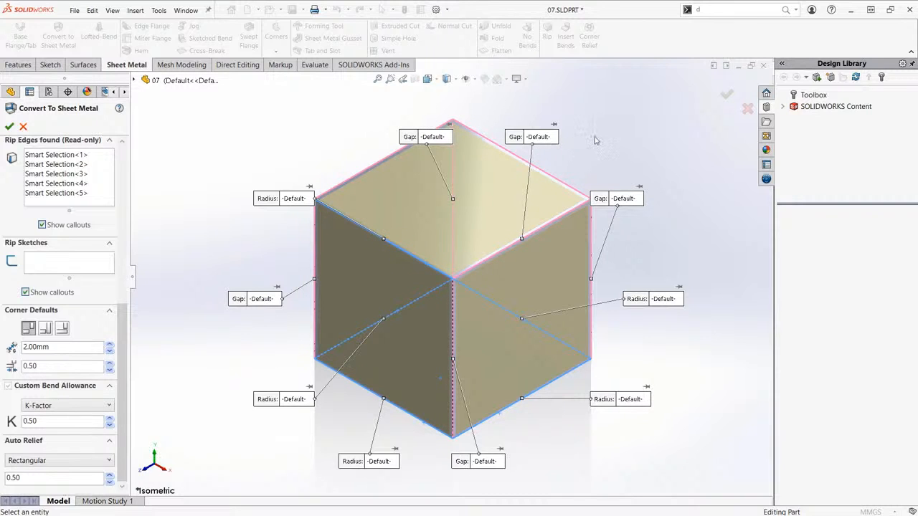
left_click(727, 99)
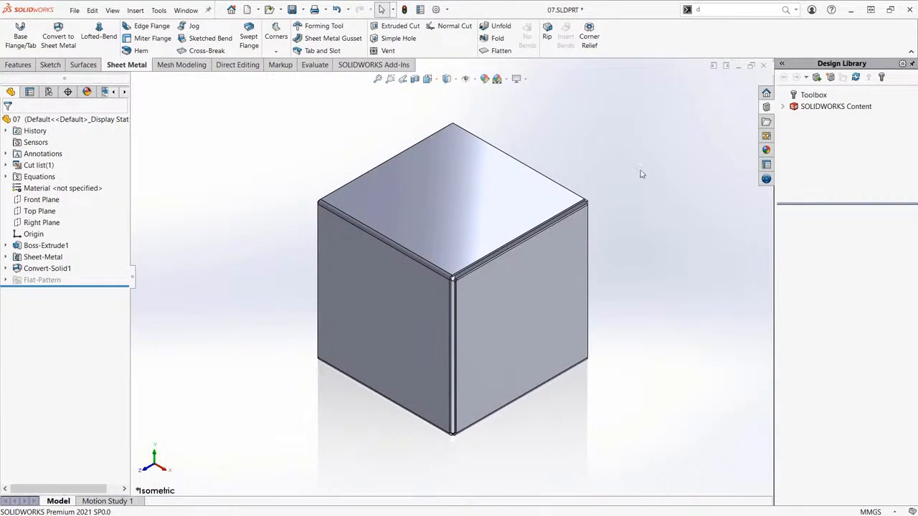
- Flatten the converted cube to examine its flat pattern, and return it to the folded state
mouse_move(637, 174)
middle_mouse_down()
mouse_move(494, 107)
mouse_move(539, 115)
mouse_move(632, 172)
middle_mouse_up()
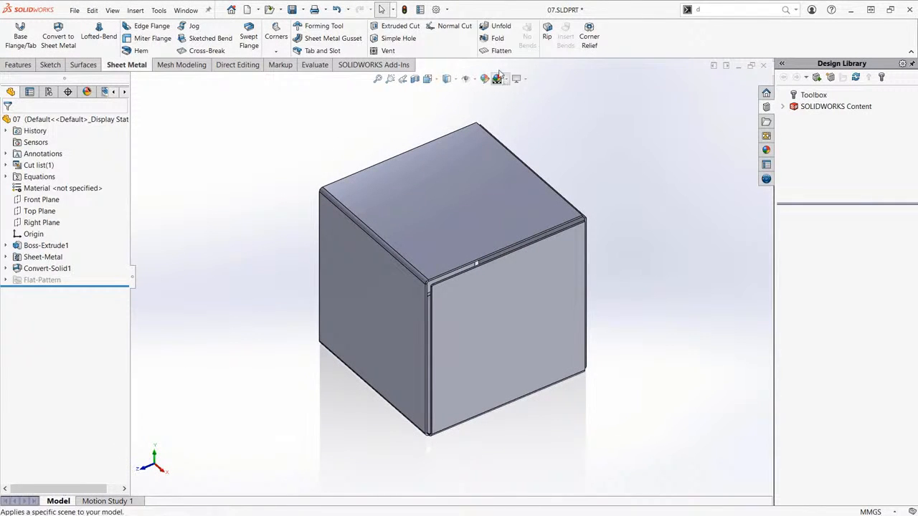
left_click(497, 52)
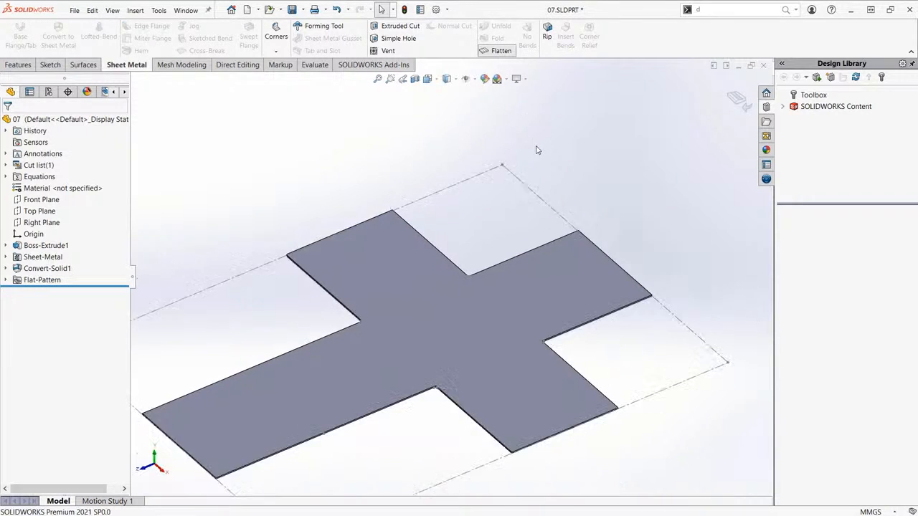
mouse_move(577, 192)
middle_mouse_down()
mouse_move(557, 125)
mouse_move(582, 209)
middle_mouse_up()
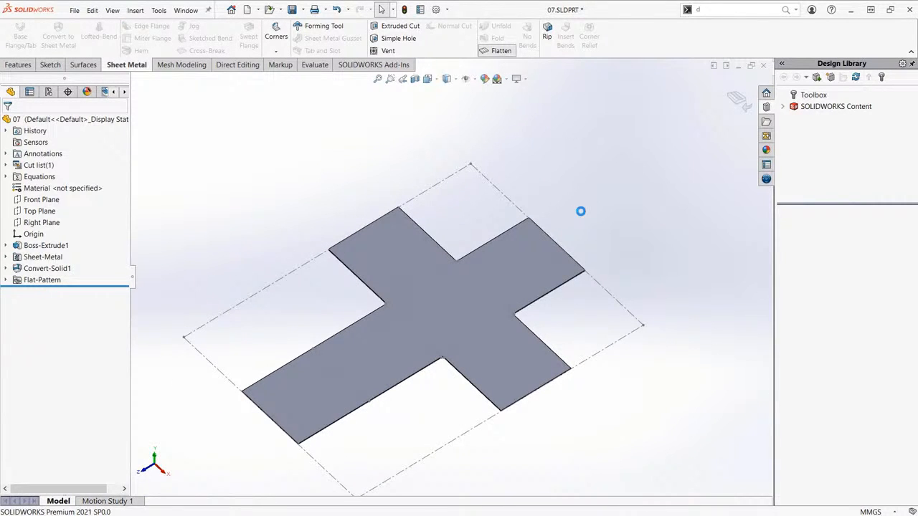
key("ctrl+7")
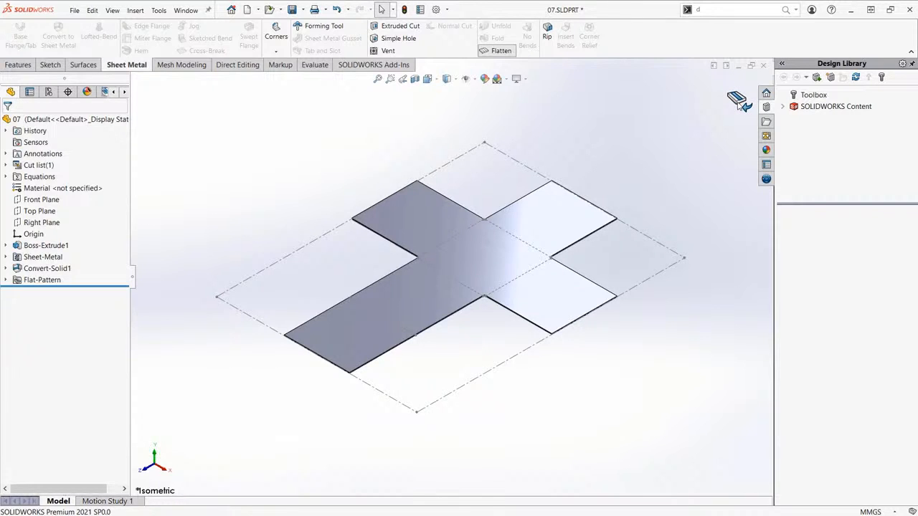
left_click(739, 102)
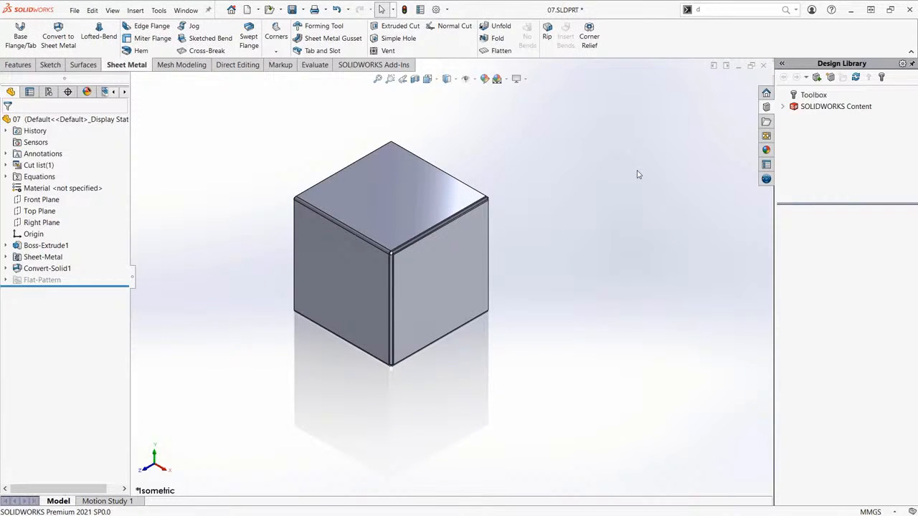
key("f")
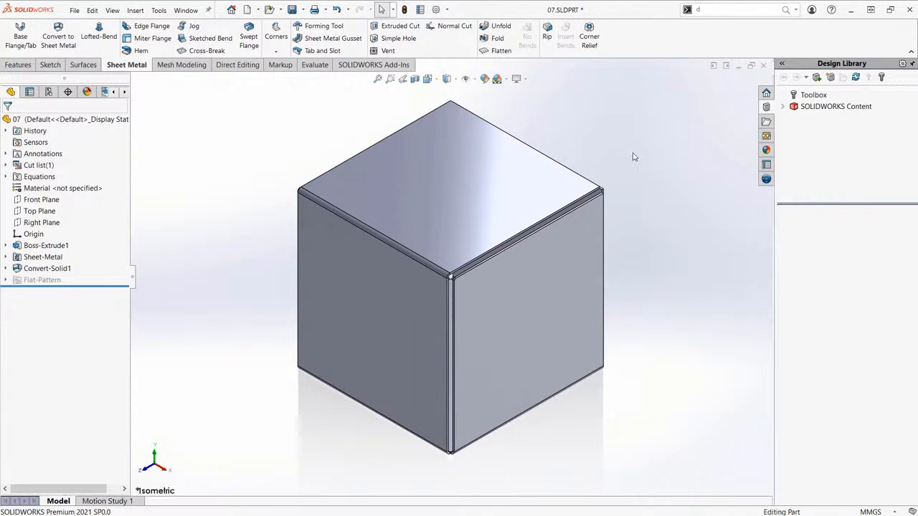
left_click(550, 177)
- Open 08.step from the ForLivestream folder and run Import Diagnostics on the imported part
left_click(269, 10)
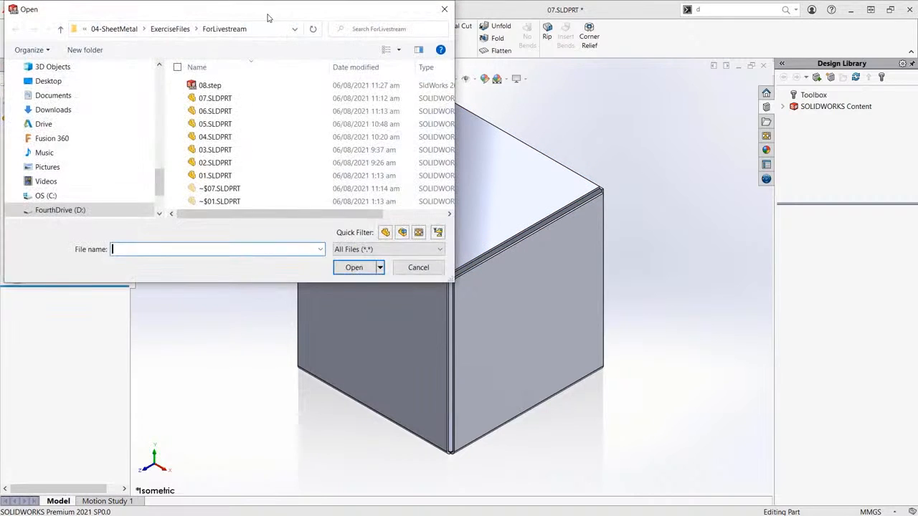
left_click(495, 188)
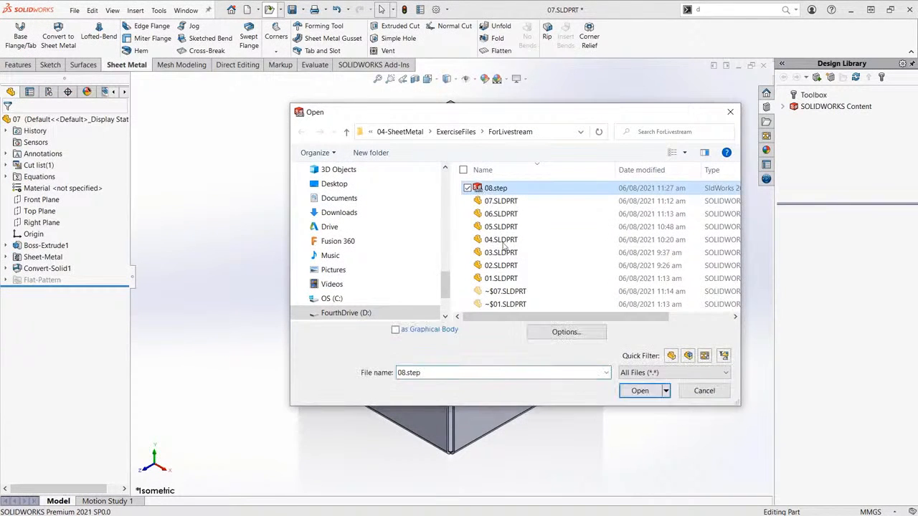
left_click(639, 391)
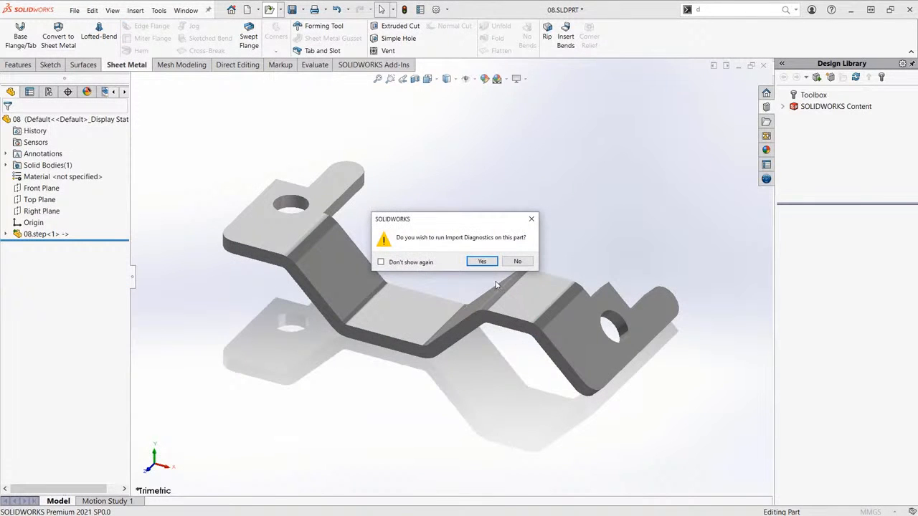
left_click_drag(424, 220, 439, 204)
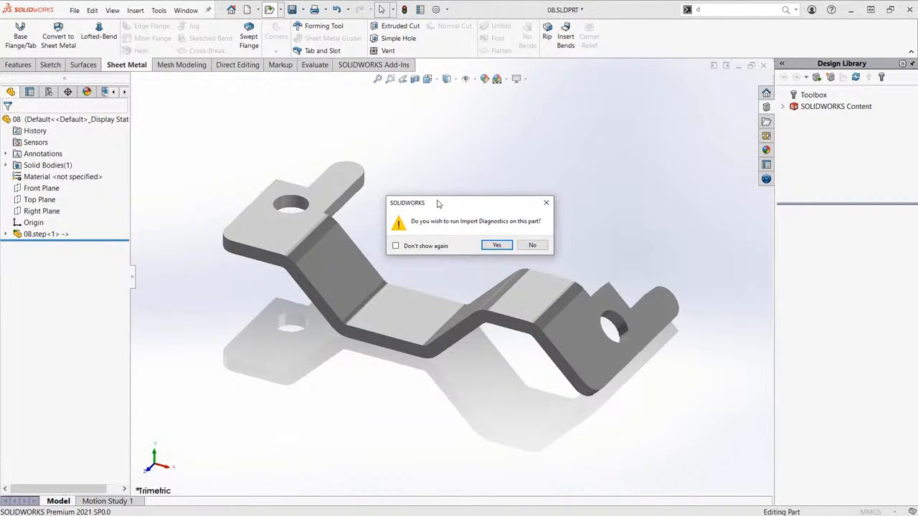
left_click(497, 246)
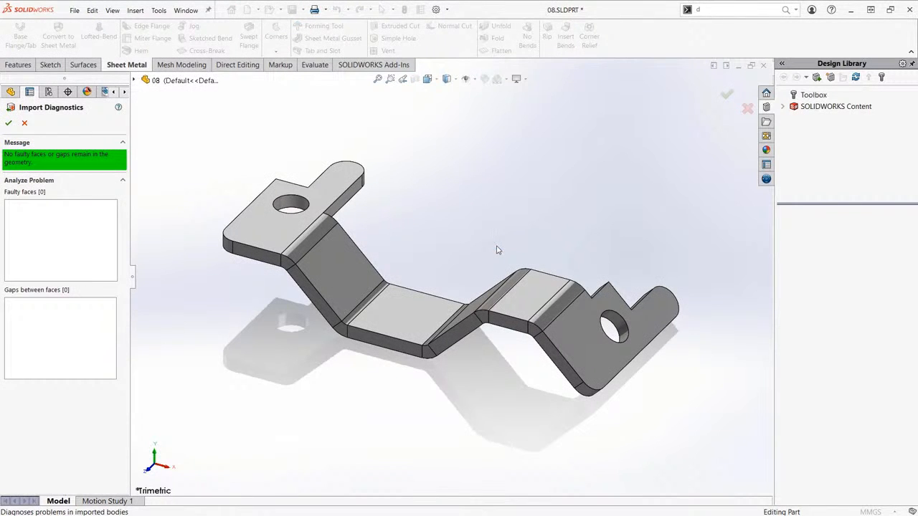
left_click(9, 123)
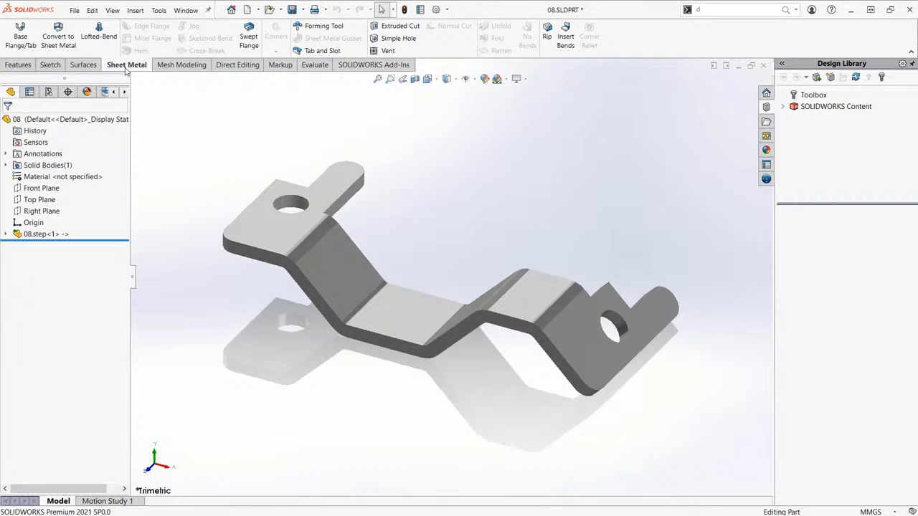
- Start converting the imported bracket to sheet metal with the underside of its tabbed end plate with the hole as the fixed face
left_click(61, 40)
middle_click_drag(375, 254, 393, 124)
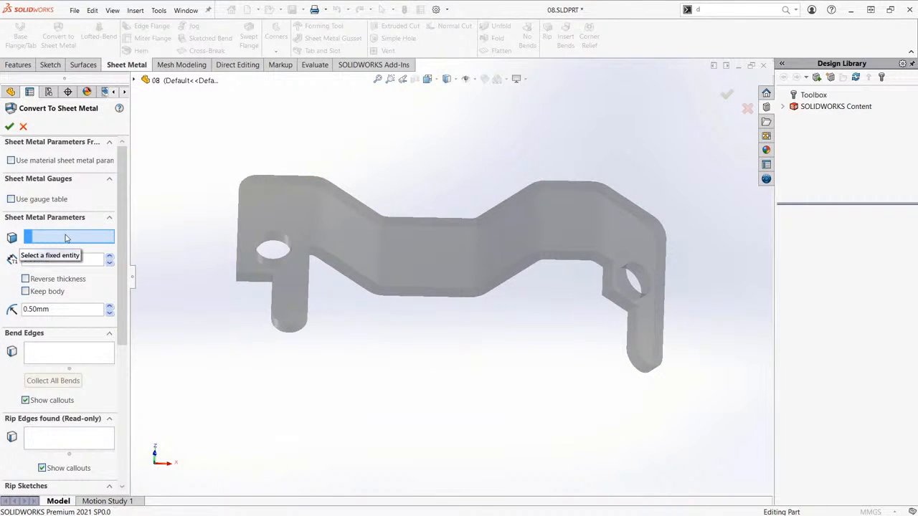
middle_click_drag(309, 265, 382, 333)
left_click(274, 201)
scroll(334, 240, "down", 8)
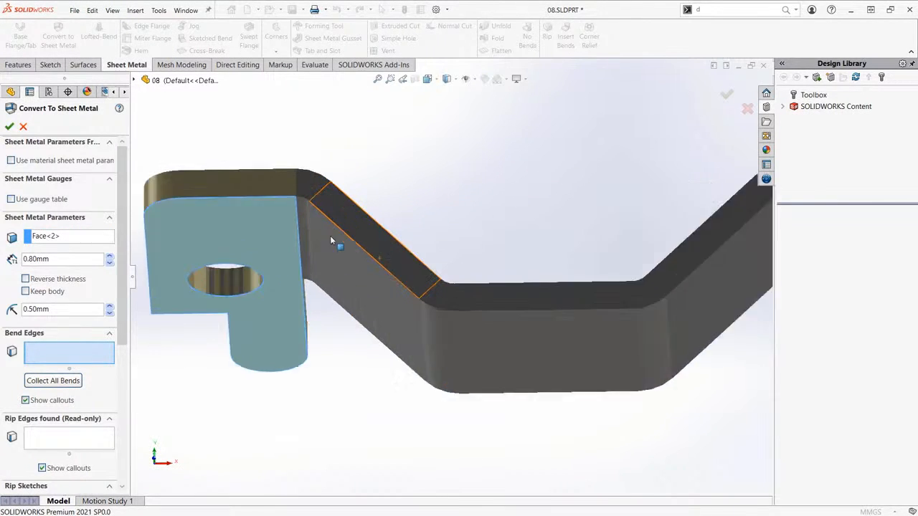
scroll(404, 213, "up", 4)
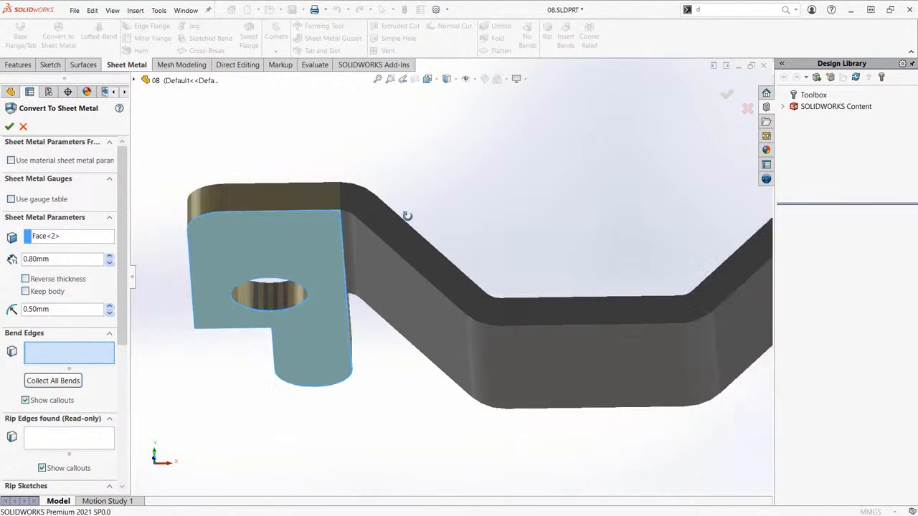
- Measure the short thickness edge at the bend beside the tabbed end plate, and set the sheet thickness to 0.8 mm
mouse_move(403, 214)
middle_mouse_down()
mouse_move(404, 244)
mouse_move(397, 210)
middle_mouse_up()
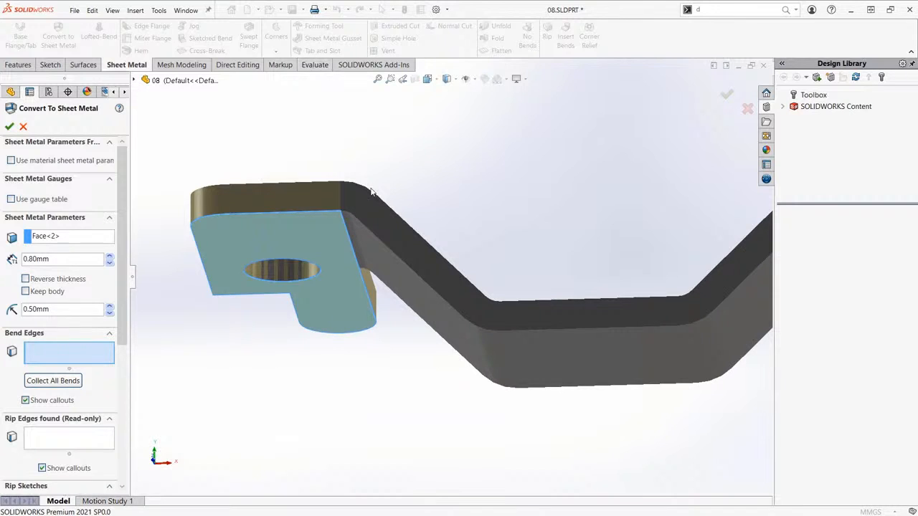
scroll(375, 223, "down", 2)
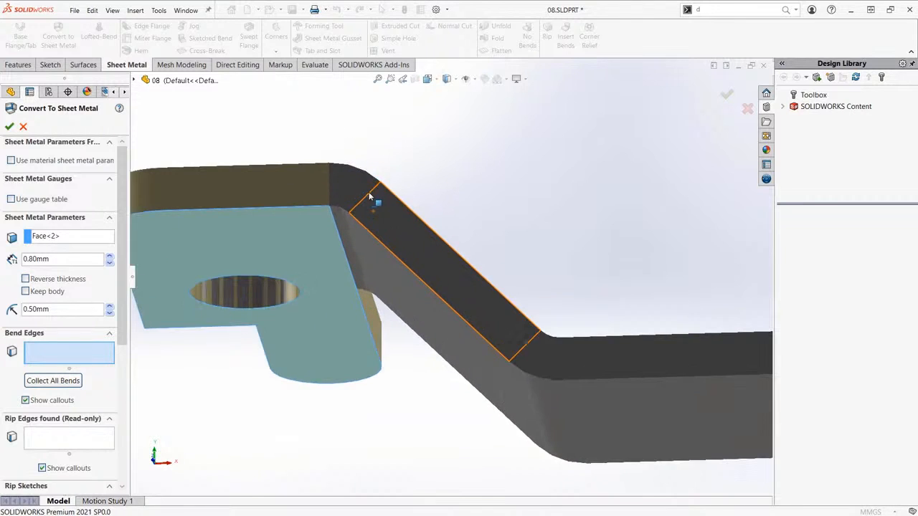
scroll(372, 198, "up", 2)
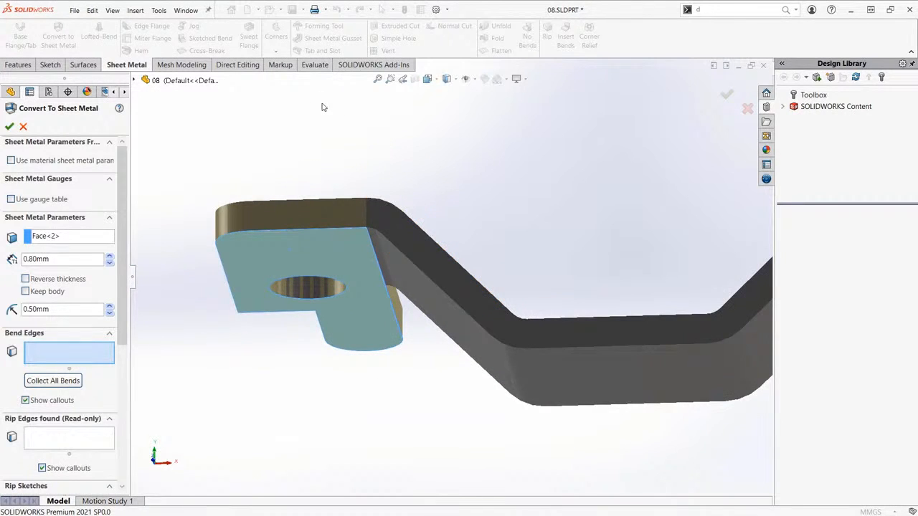
left_click(314, 65)
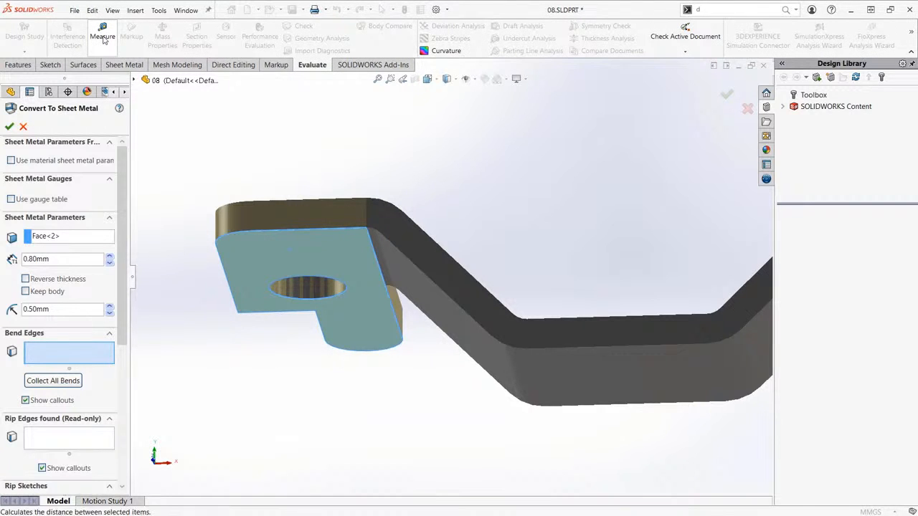
left_click(102, 32)
scroll(368, 202, "down", 2)
scroll(410, 228, "down", 3)
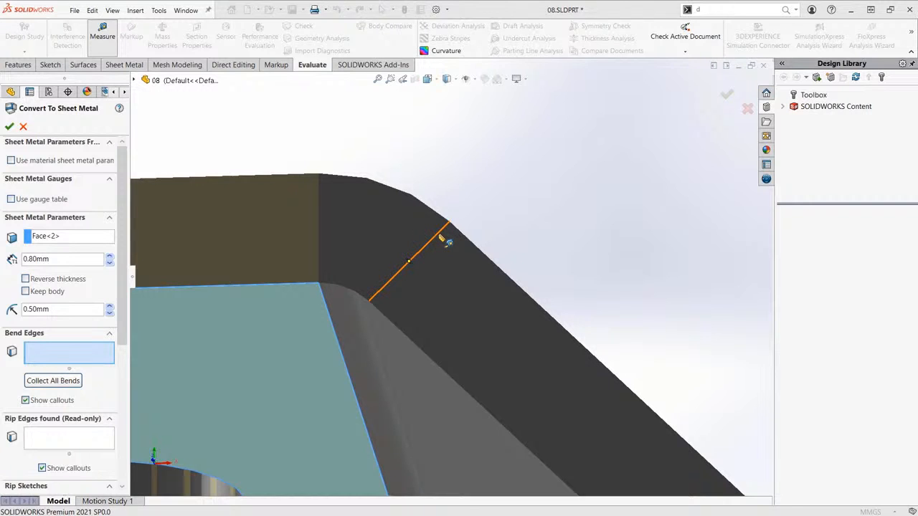
left_click(443, 240)
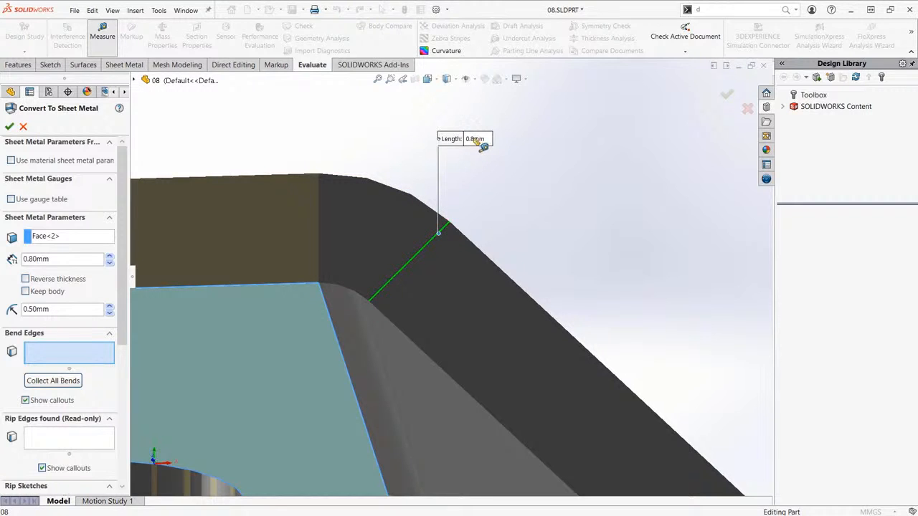
double_click(41, 263)
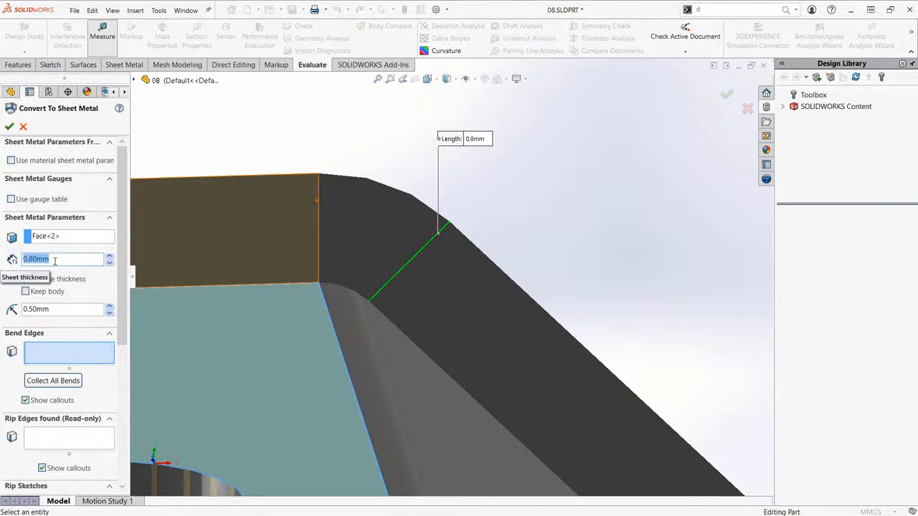
key("BackSpace")
- Try to add the bend face between the bracket's first sloped section and its middle section as a bend
scroll(371, 232, "up", 5)
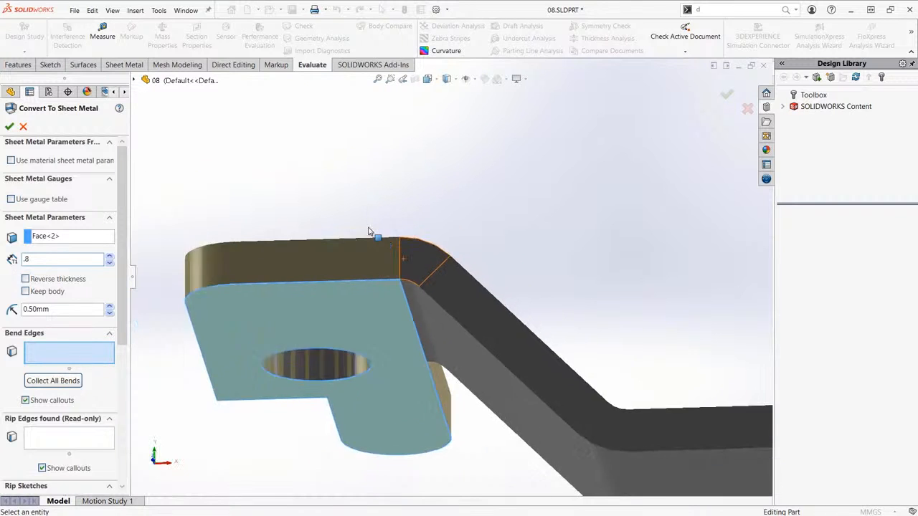
middle_click_drag(401, 266, 467, 294)
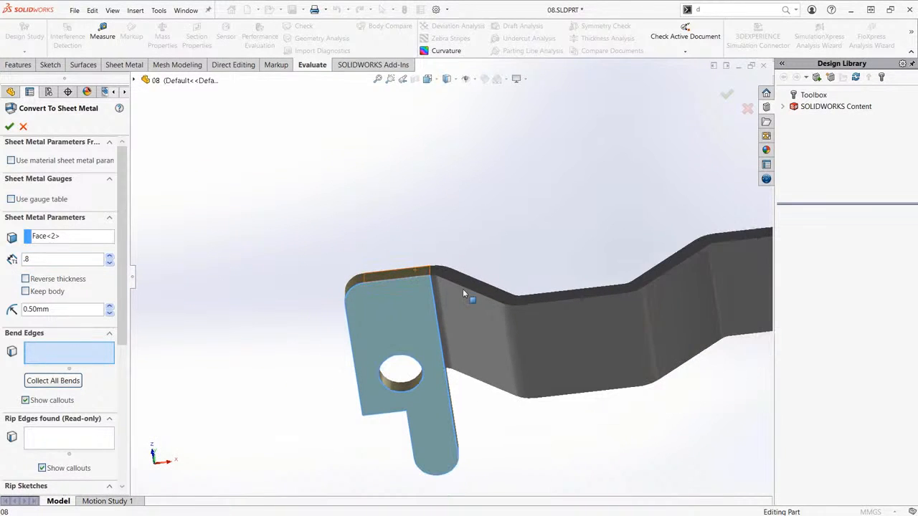
middle_click_drag(511, 346, 429, 244, "ctrl")
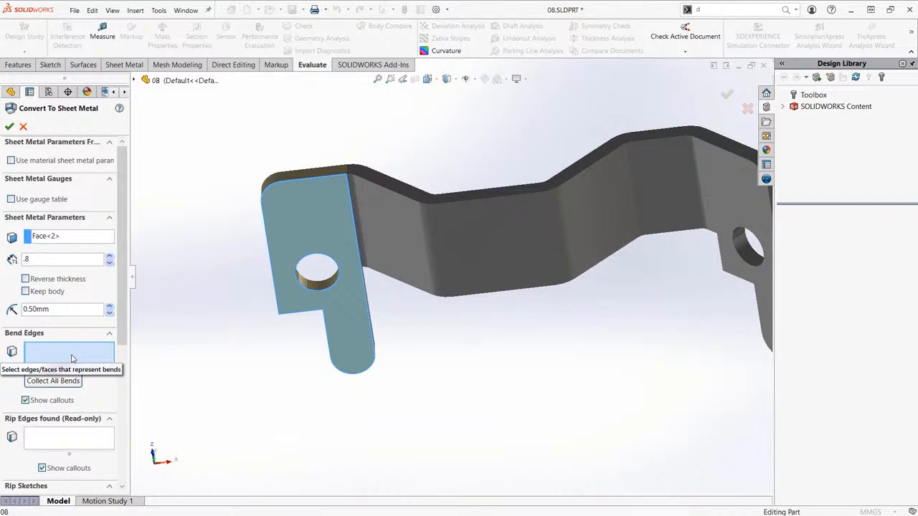
left_click(72, 358)
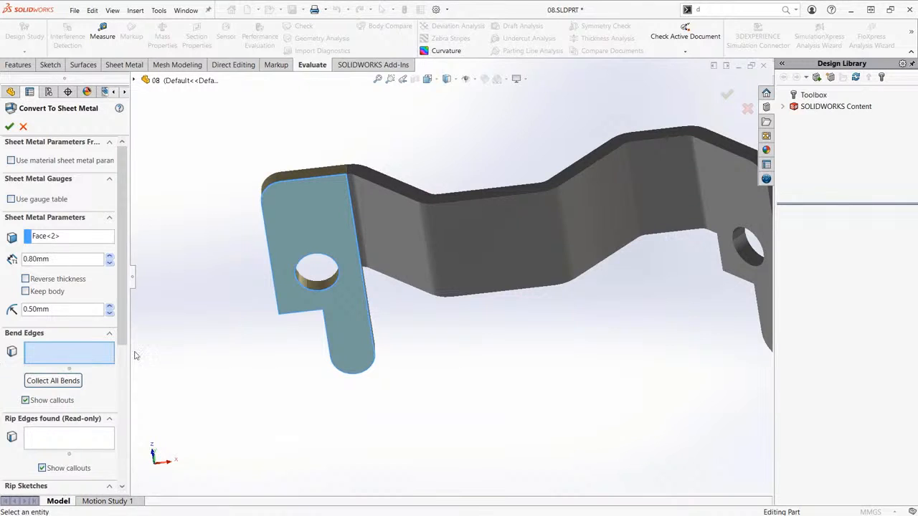
left_click(431, 273)
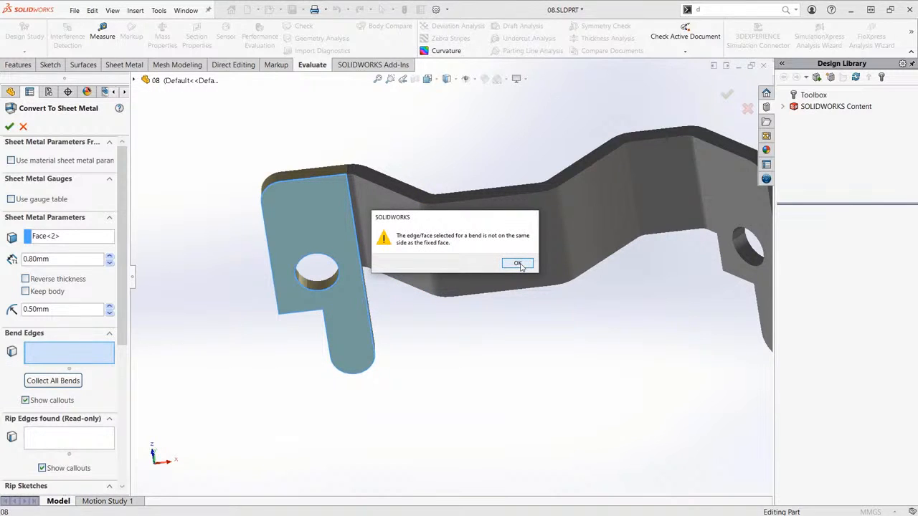
left_click(517, 264)
- Collect all the bracket's pre-made bends automatically, and complete the sheet metal conversion with the default corner, K-Factor and relief settings
middle_click_drag(467, 336, 462, 312)
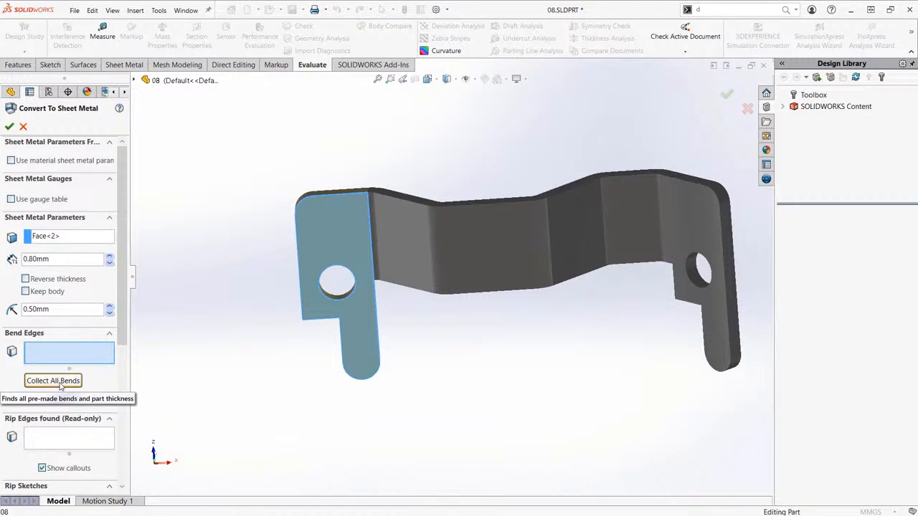
left_click(60, 387)
middle_click_drag(486, 400, 394, 371)
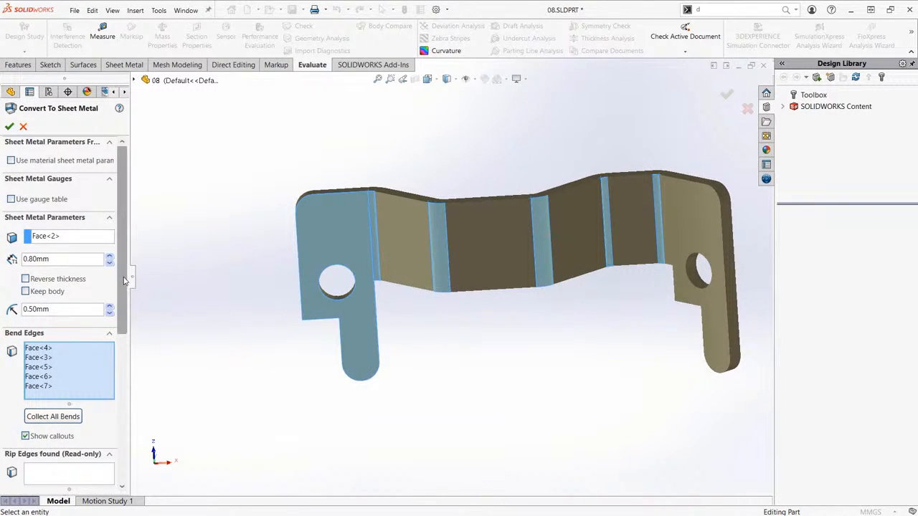
scroll(123, 280, "down", 5)
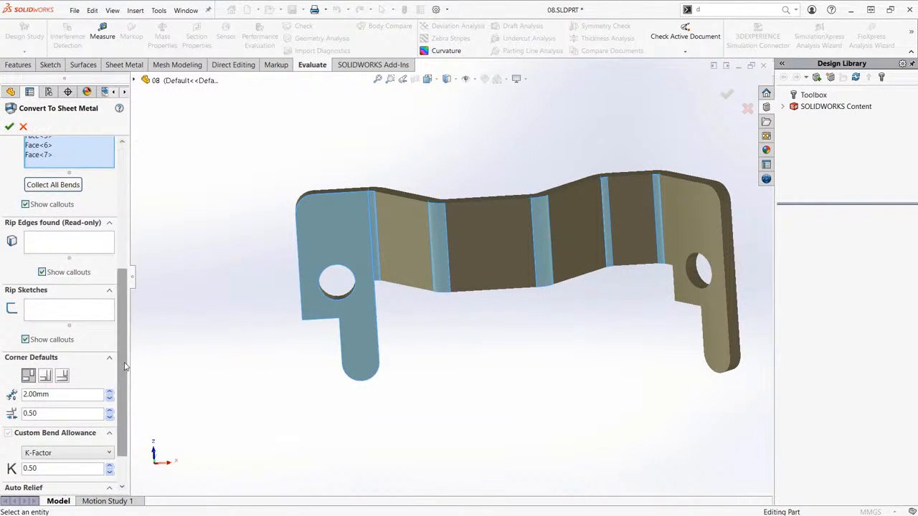
scroll(126, 380, "down", 2)
scroll(131, 406, "up", 8)
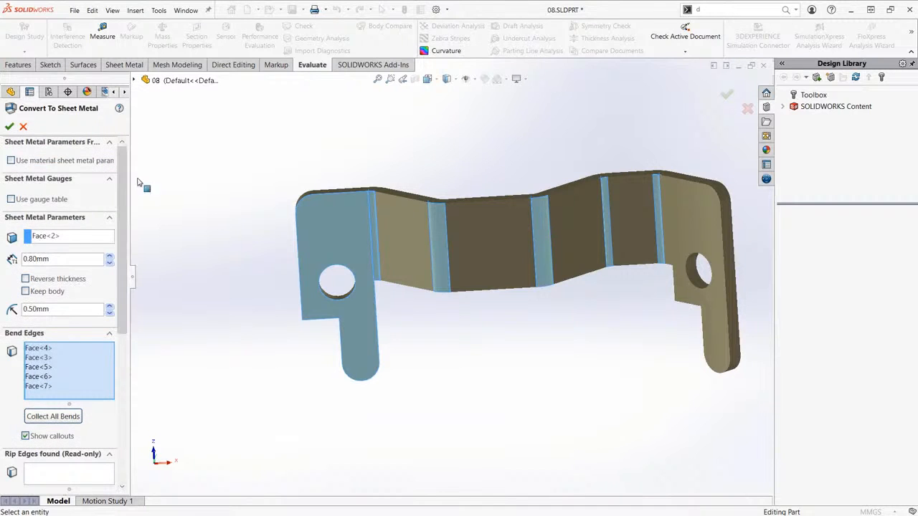
left_click_drag(126, 254, 132, 410)
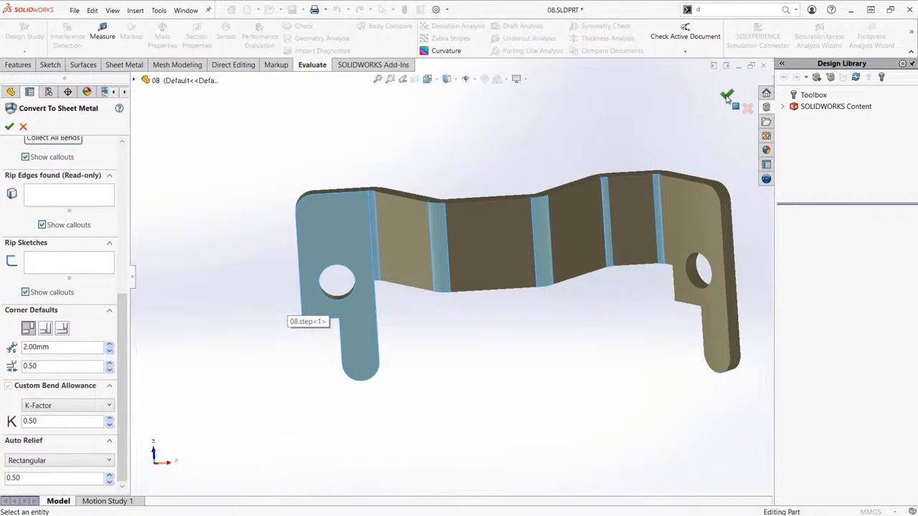
left_click(727, 97)
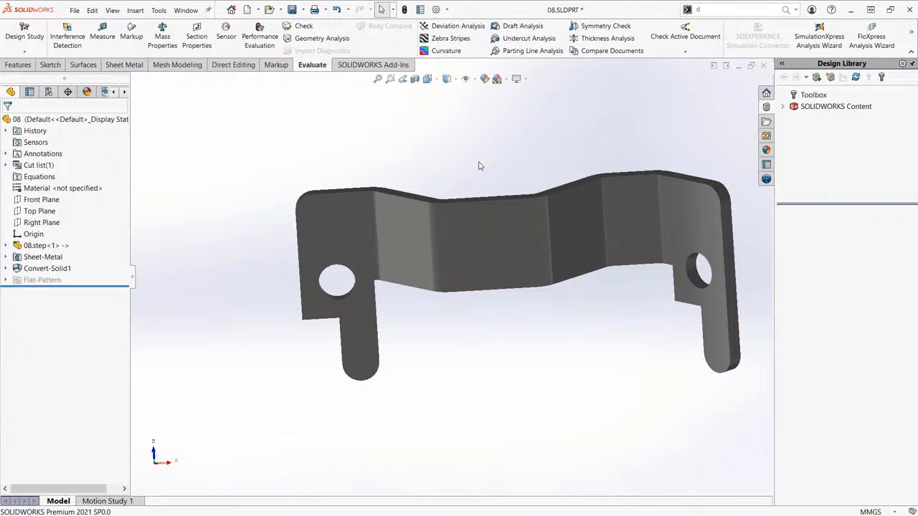
- Flatten the converted bracket to examine its flat pattern, and return it to the folded state
key("ctrl+7")
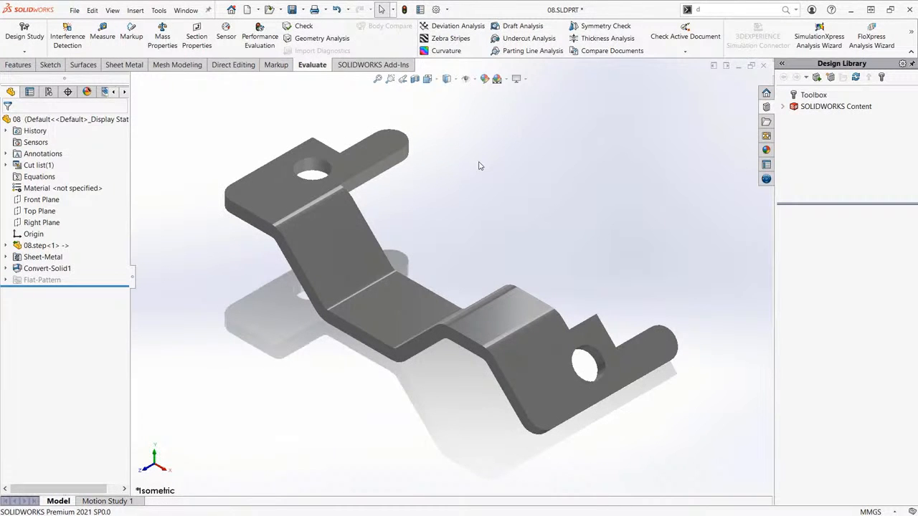
left_click(125, 66)
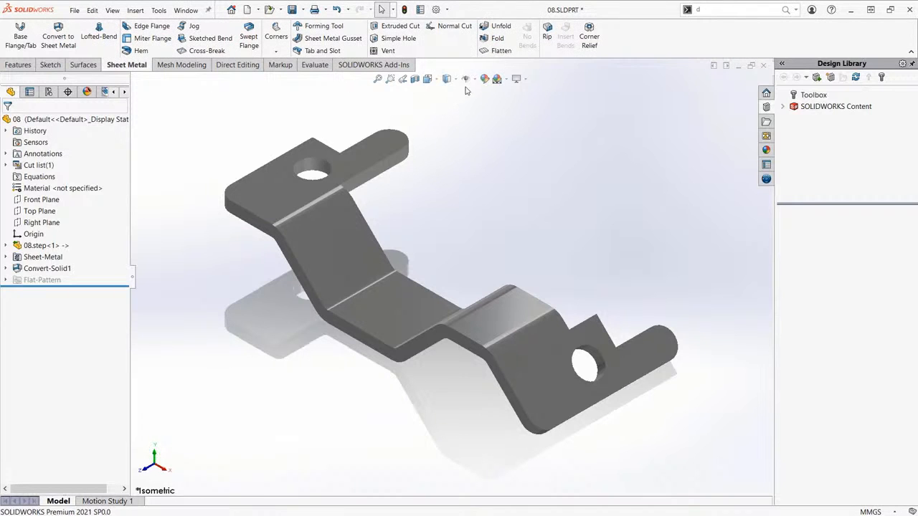
left_click(500, 52)
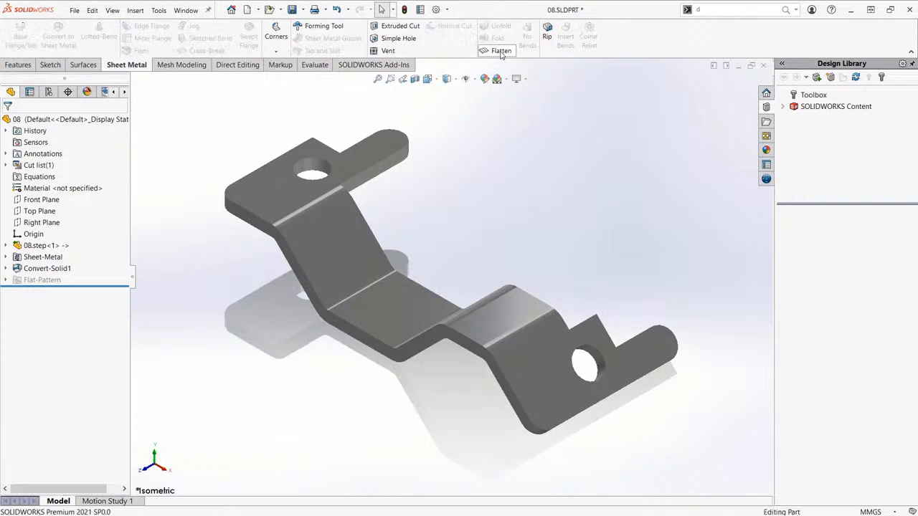
middle_click_drag(529, 236, 553, 92)
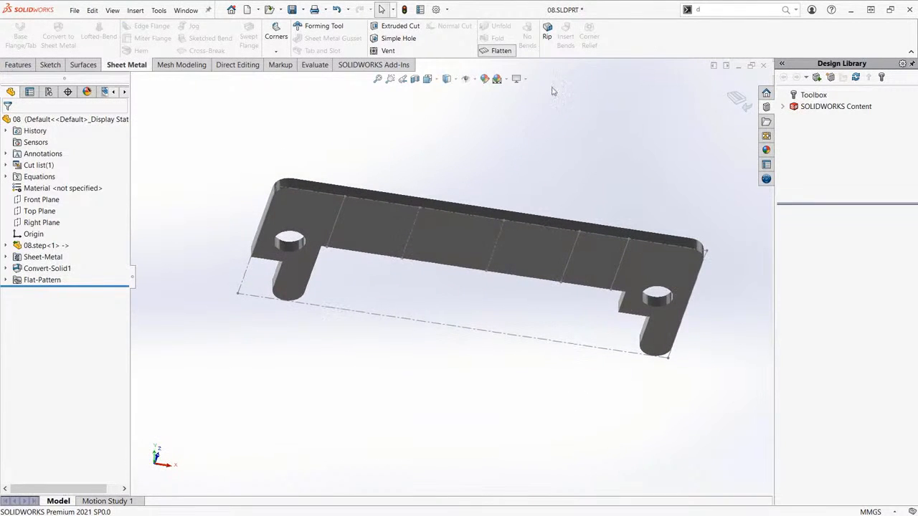
left_click(501, 51)
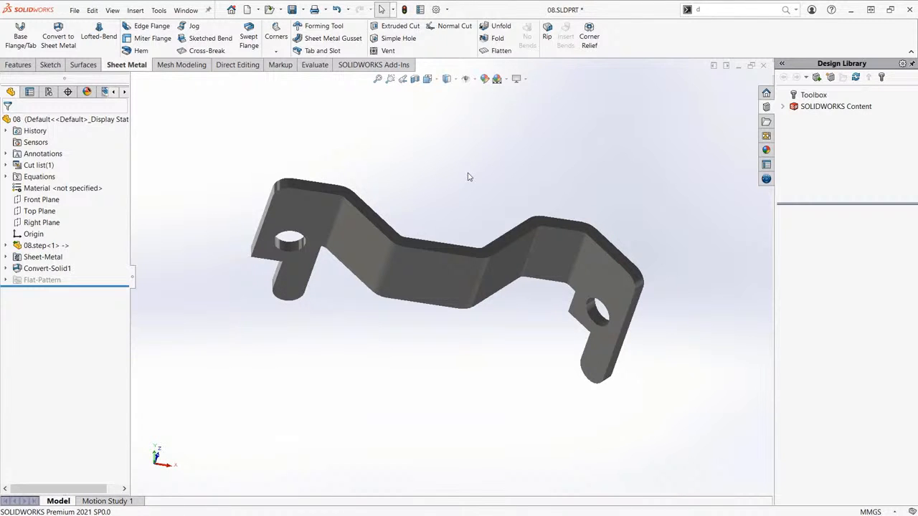
- Save the converted bracket as 08.SLDPRT in the ForLivestream folder, shown in isometric view
key("ctrl+7")
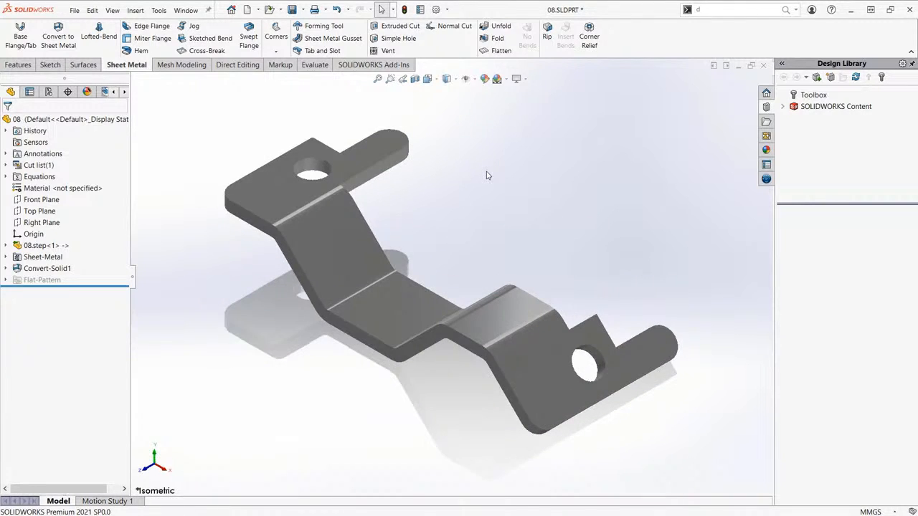
key("ctrl+s")
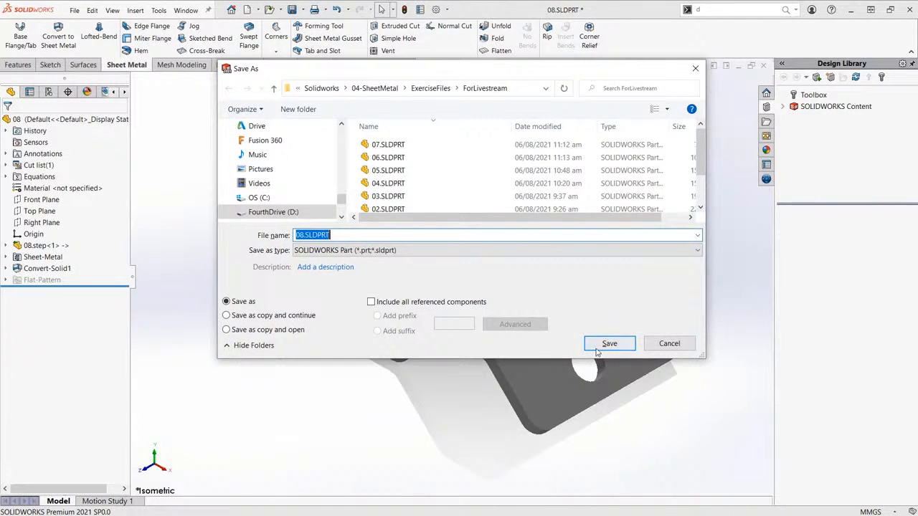
left_click(609, 343)
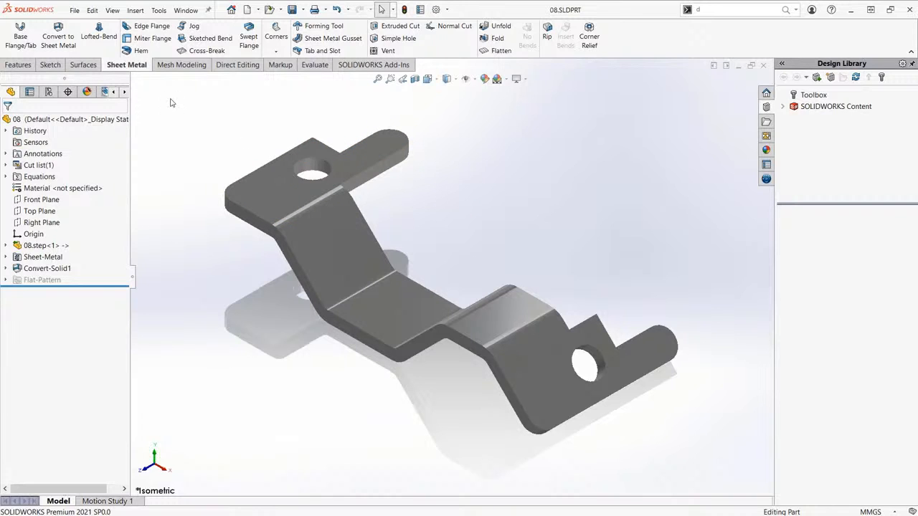
- Hide the Task Pane and show it again
left_click(113, 10)
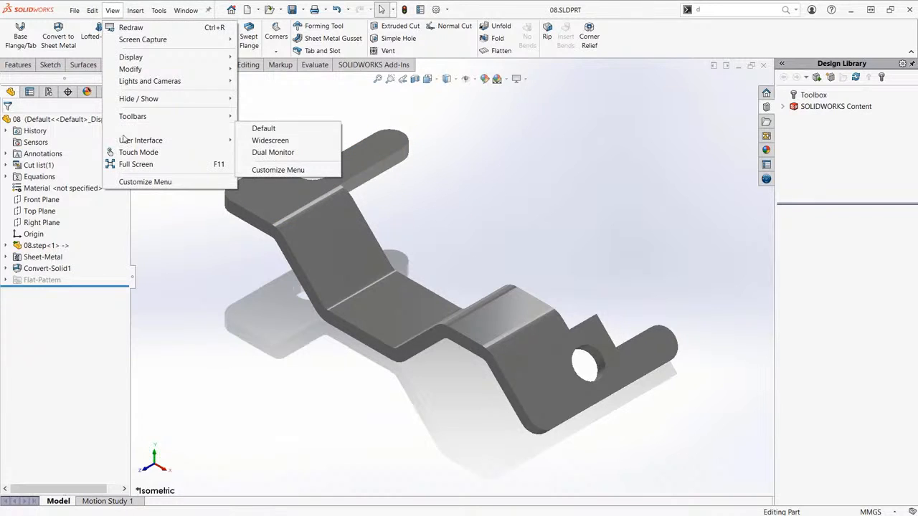
mouse_move(124, 140)
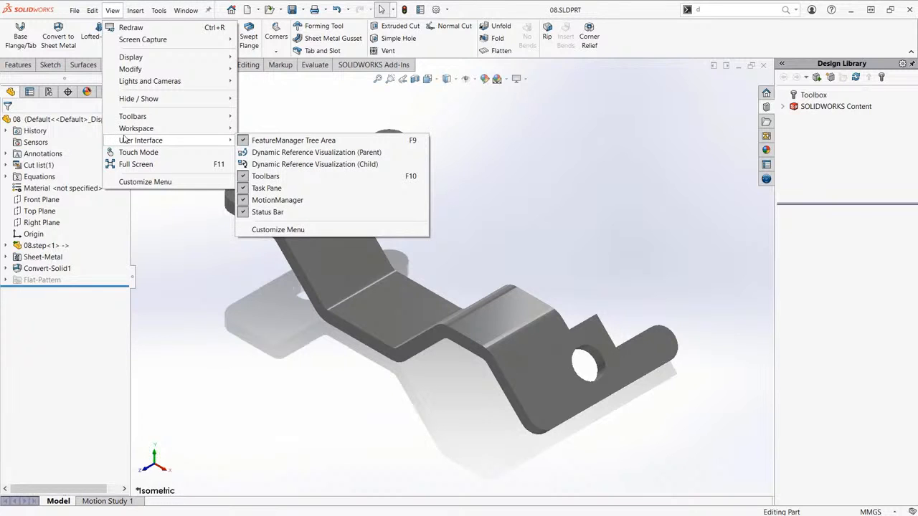
left_click(244, 188)
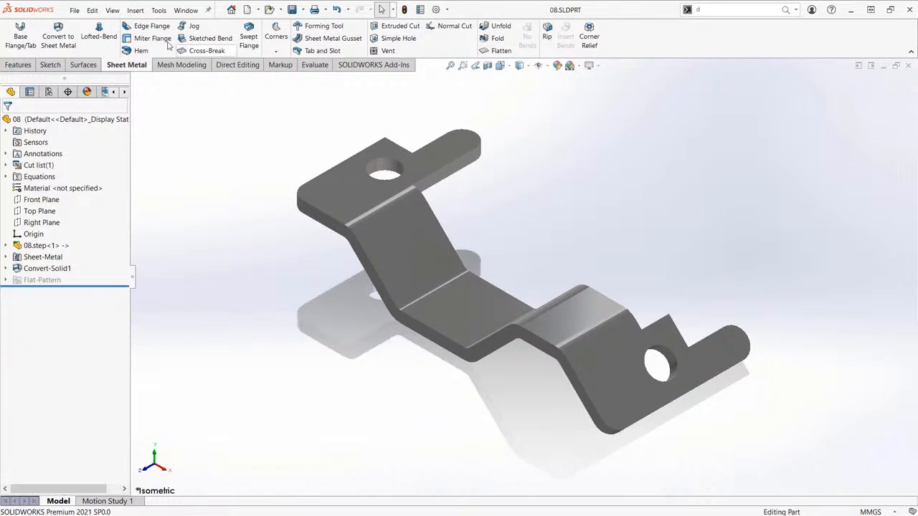
left_click(112, 10)
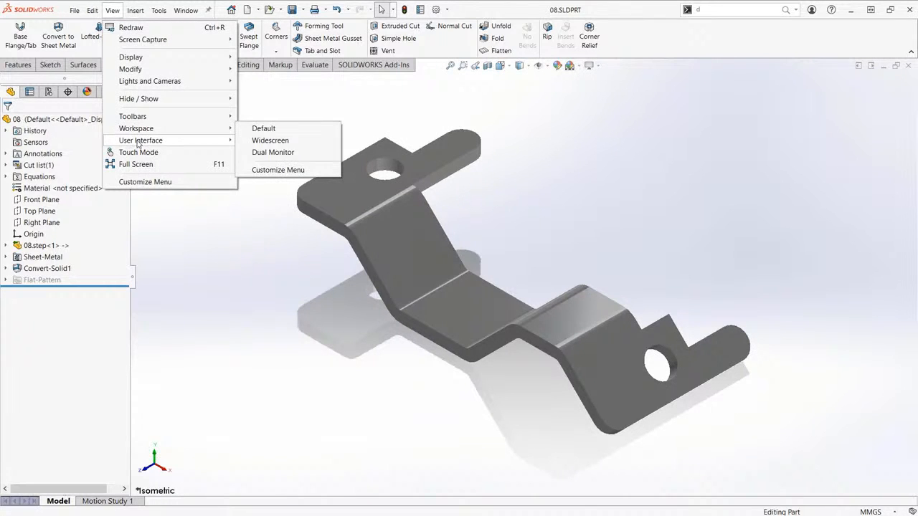
mouse_move(165, 141)
left_click(258, 188)
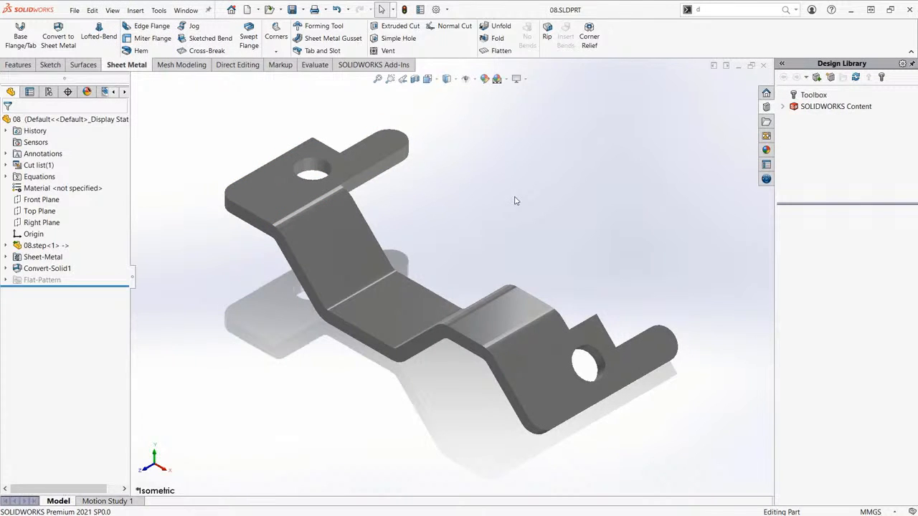
- Start adding a file location to the Design Library and browse to C:\ProgramData\SOLIDWORKS\SOLIDWORKS 2021
left_click(804, 95)
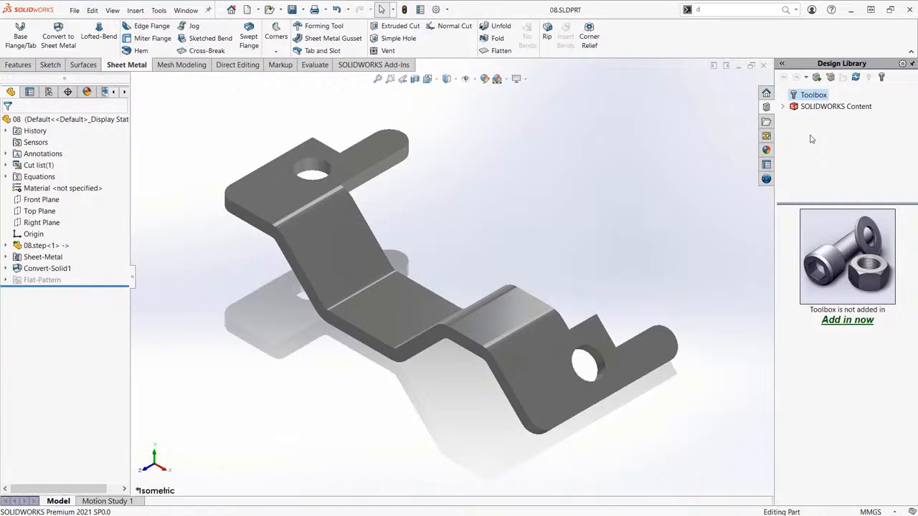
left_click(830, 77)
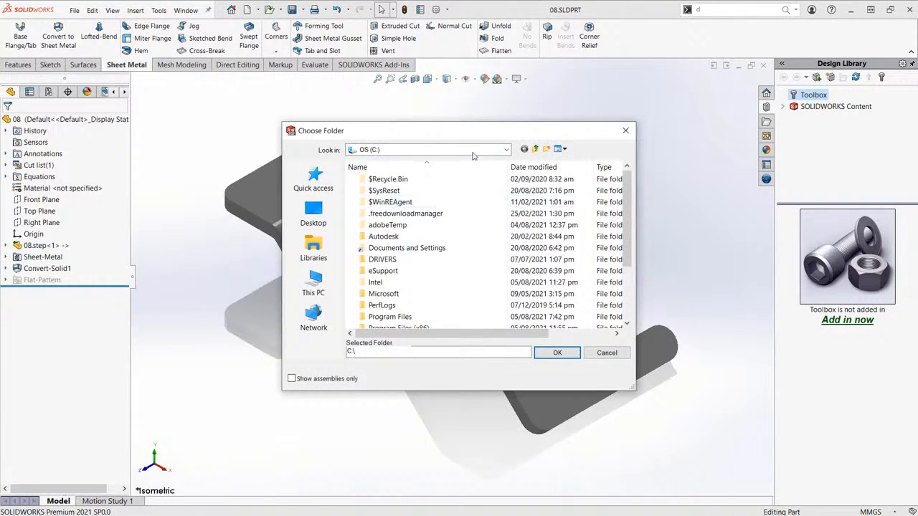
left_click_drag(447, 126, 449, 121)
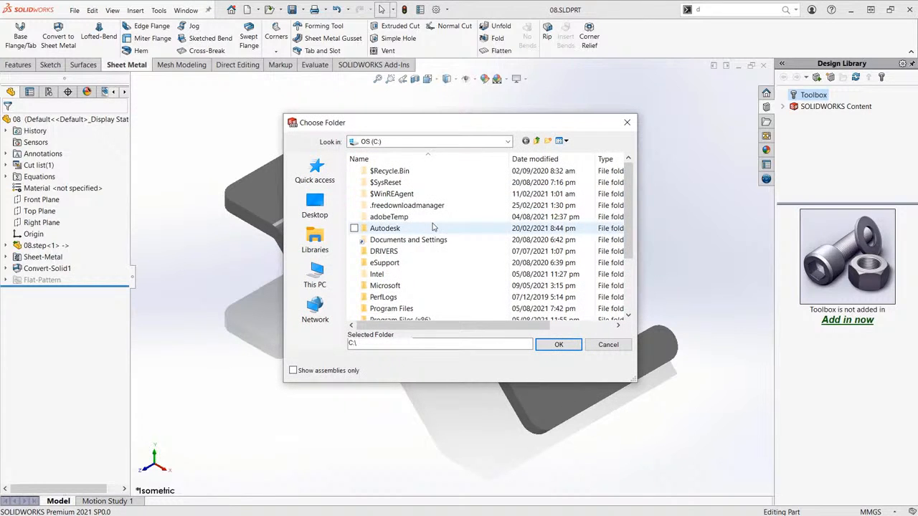
scroll(427, 236, "down", 2)
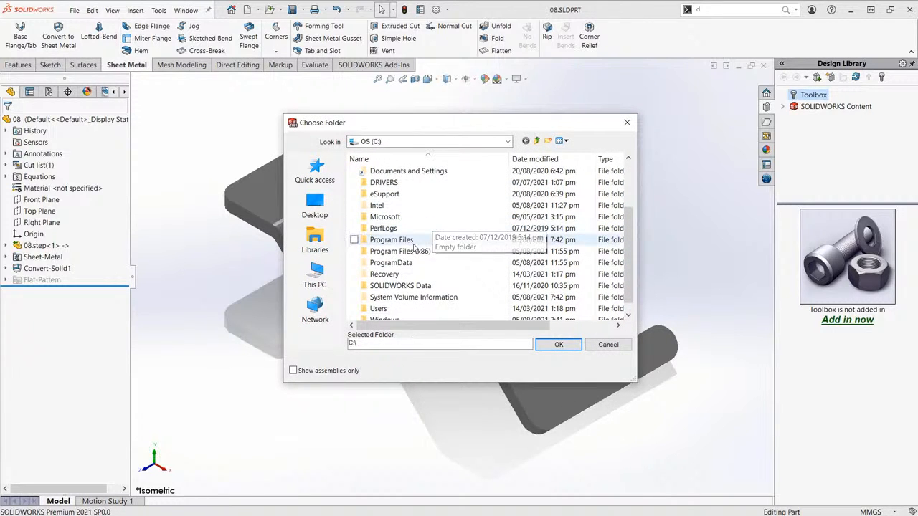
double_click(387, 263)
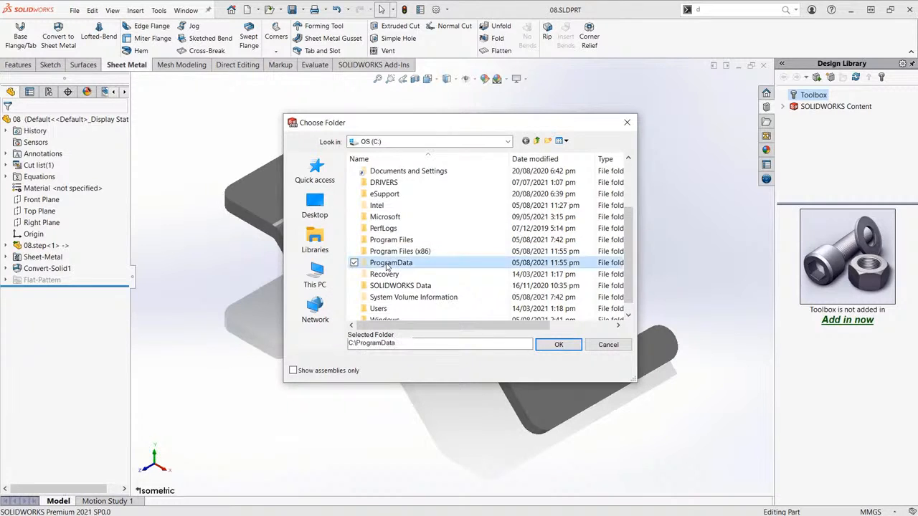
scroll(420, 246, "down", 6)
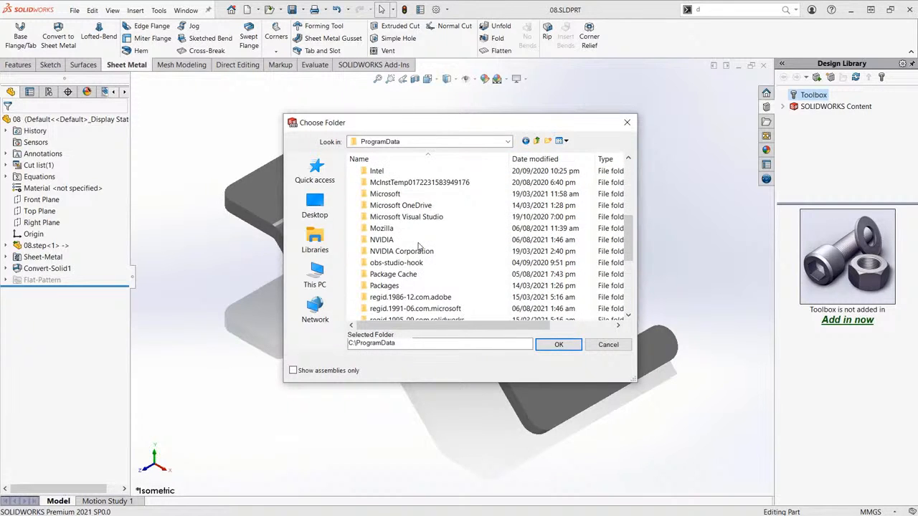
scroll(420, 246, "up", 3)
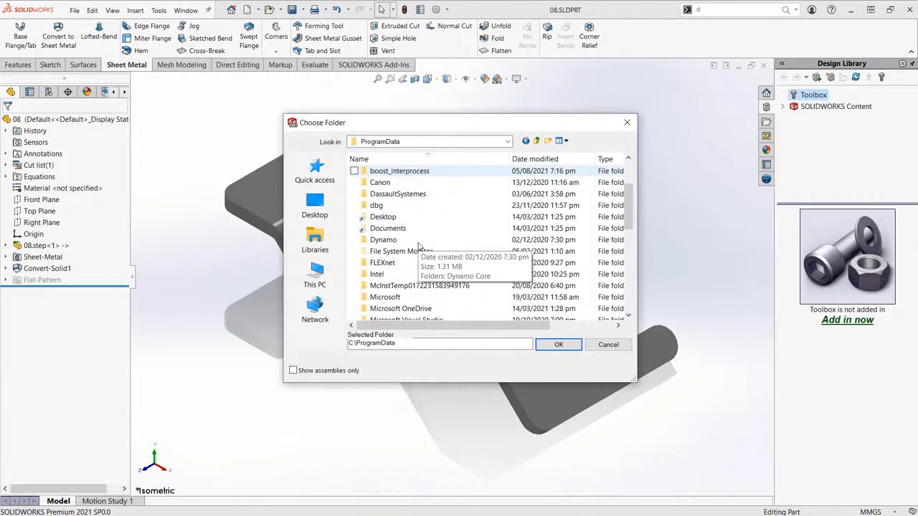
scroll(419, 246, "down", 6)
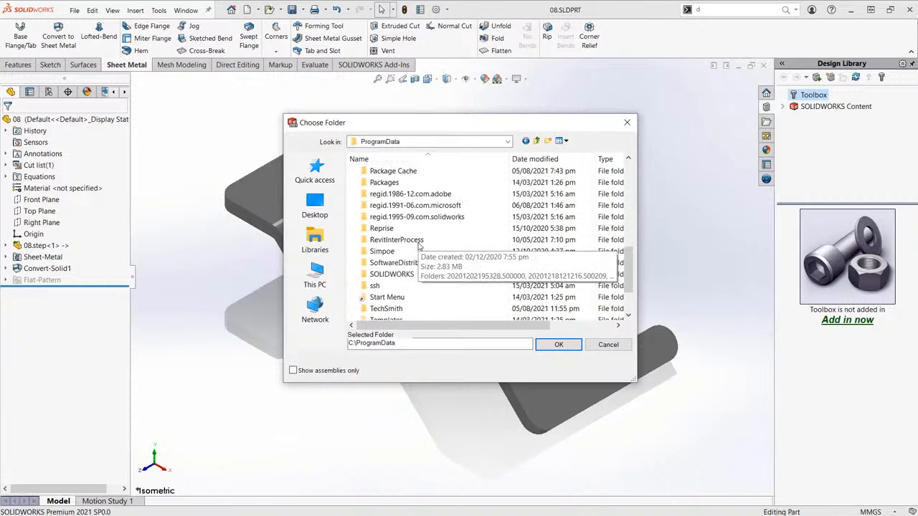
double_click(394, 275)
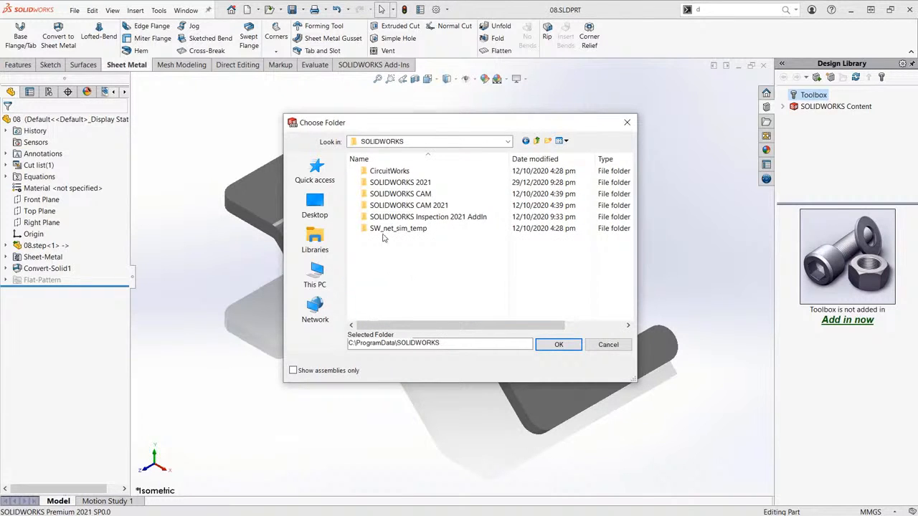
double_click(390, 183)
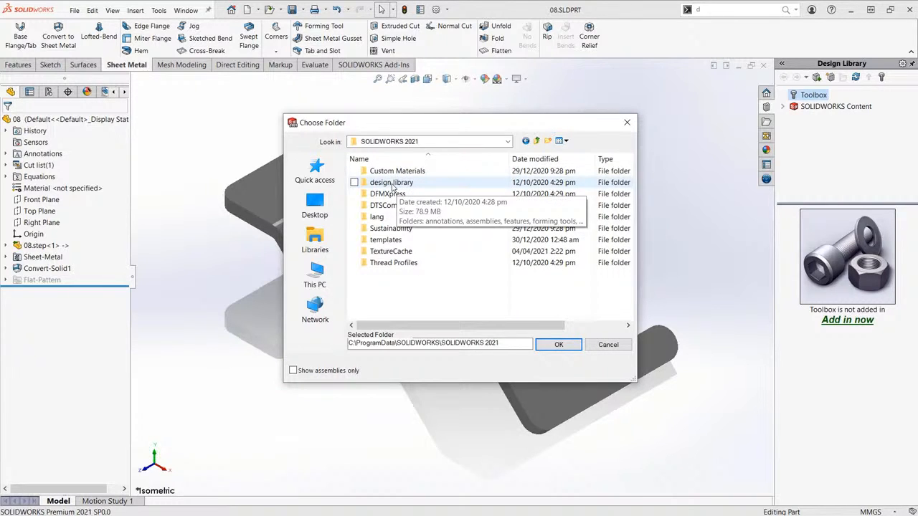
- Add the design library folder as a Design Library location and show the contents of its forming tools folder
double_click(393, 184)
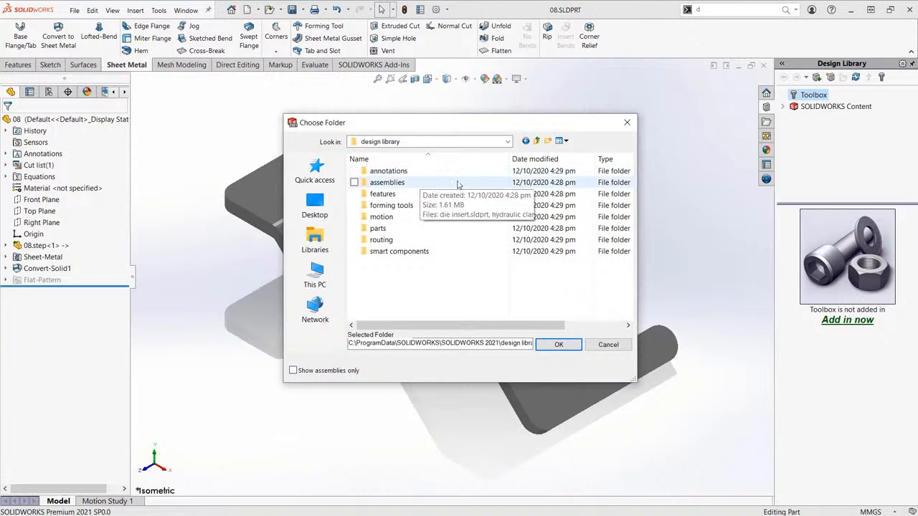
left_click(537, 141)
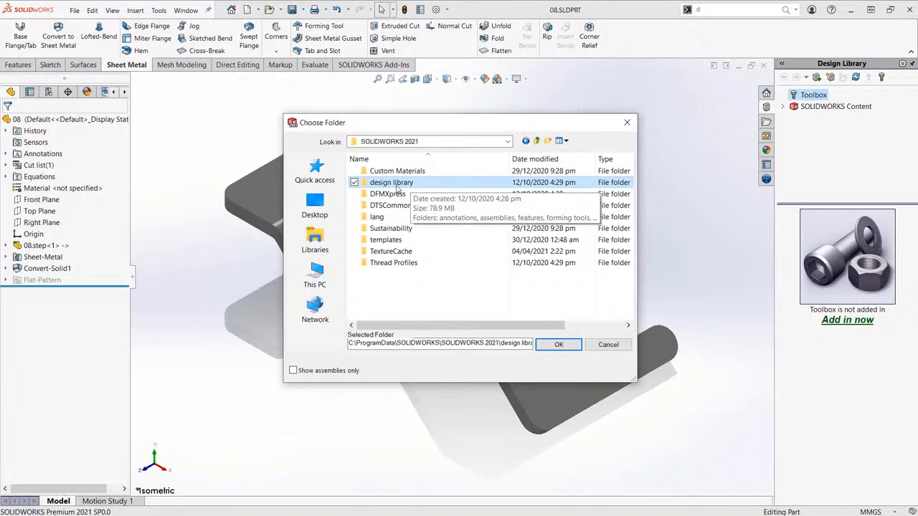
left_click(387, 184)
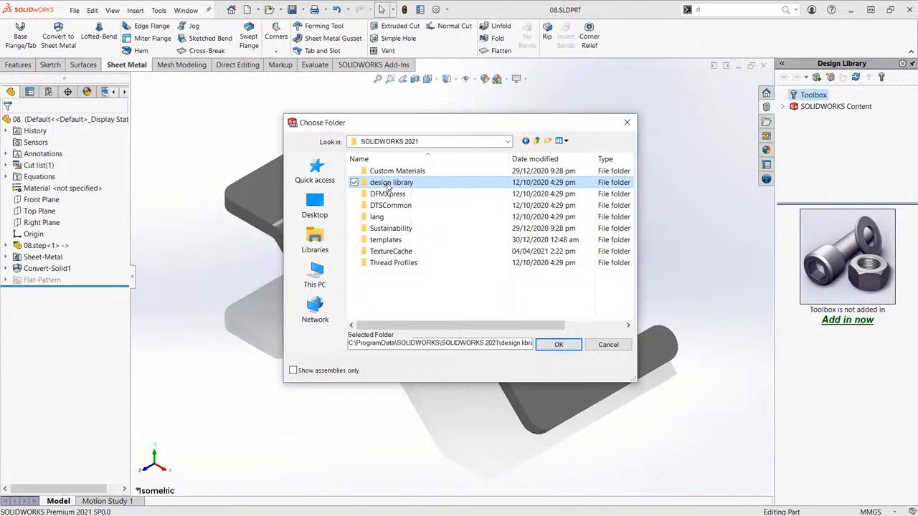
left_click(436, 186)
left_click(553, 346)
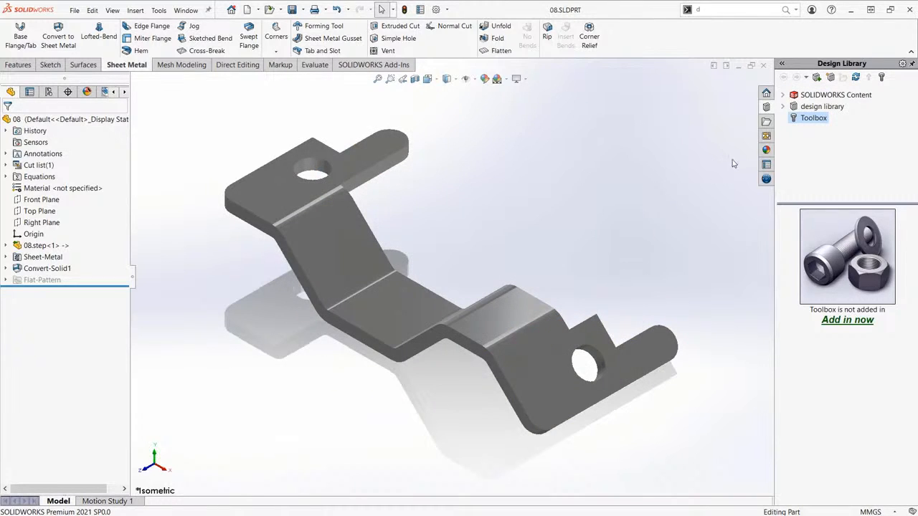
left_click(783, 106)
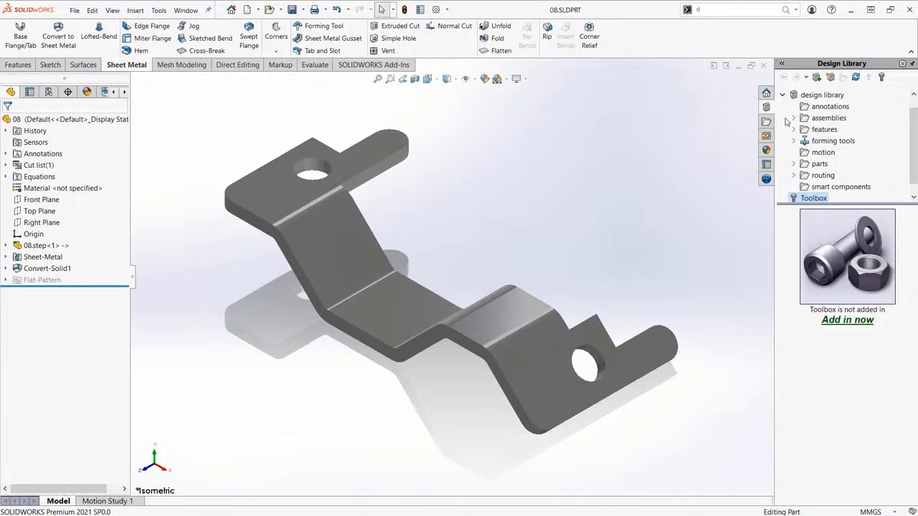
left_click(830, 142)
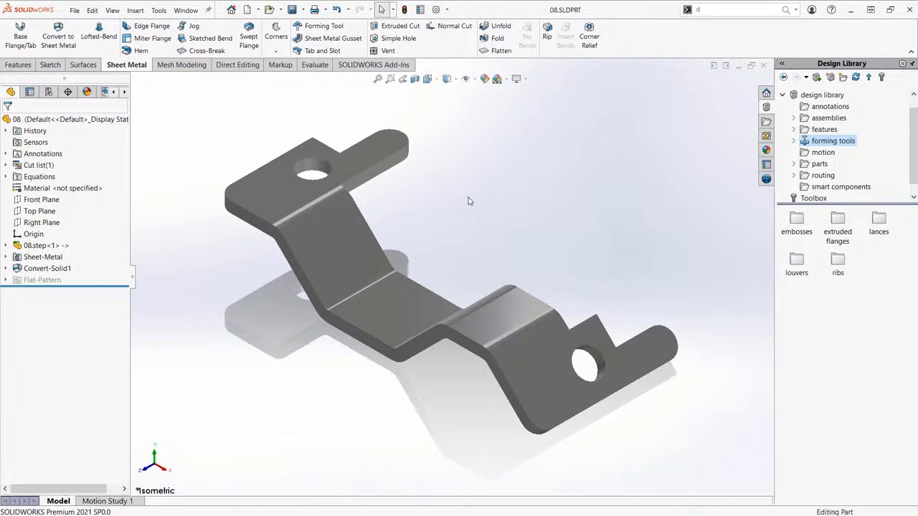
- Switch to the 07.SLDPRT cube part, save it, and close the open parts
key("ctrl+Tab")
key("ctrl+s")
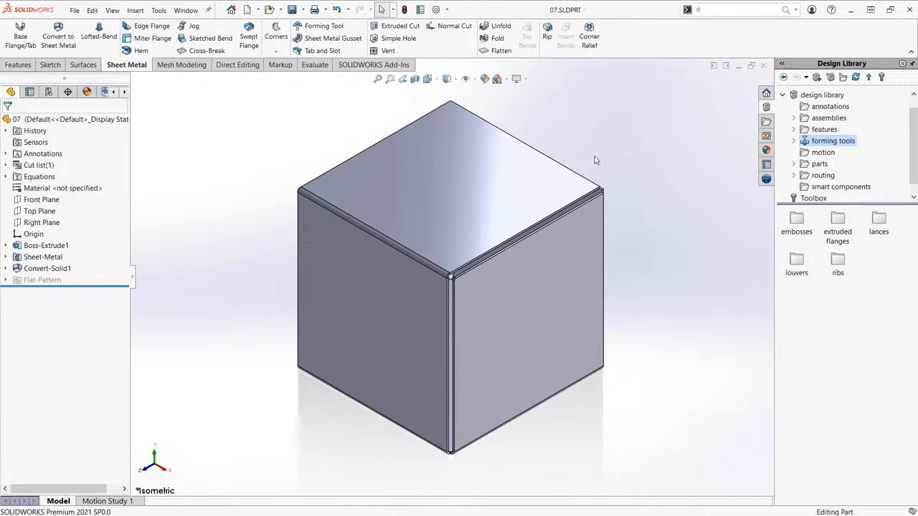
key("ctrl+w")
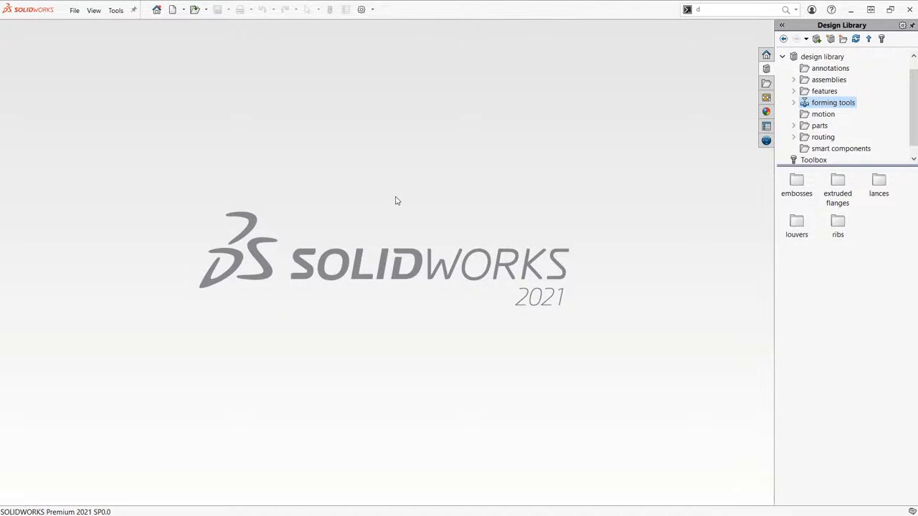
- Create a new part and save it as 09 in the ForLivestream folder
key("ctrl+n")
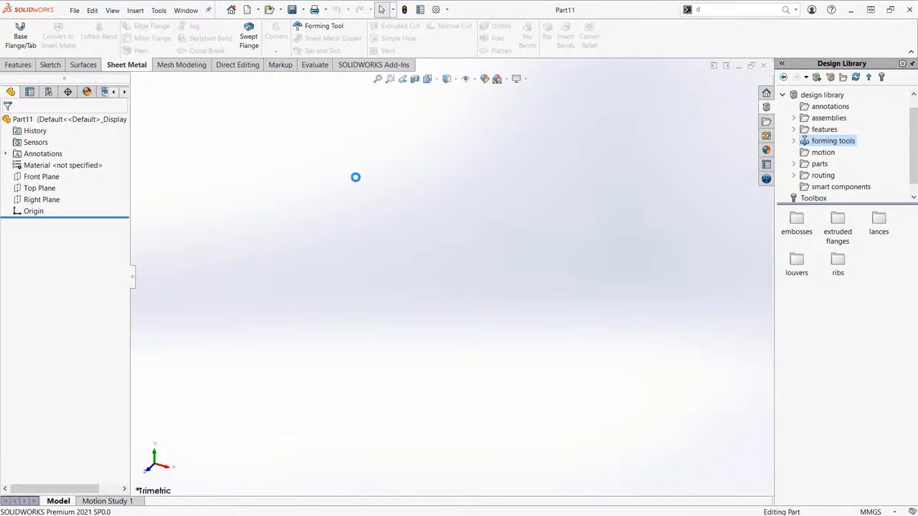
key("ctrl+s")
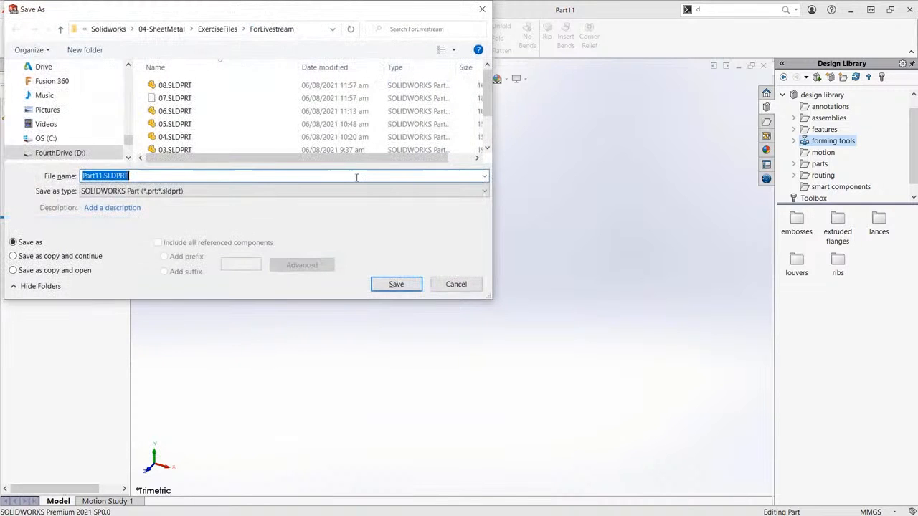
left_click_drag(258, 10, 467, 114)
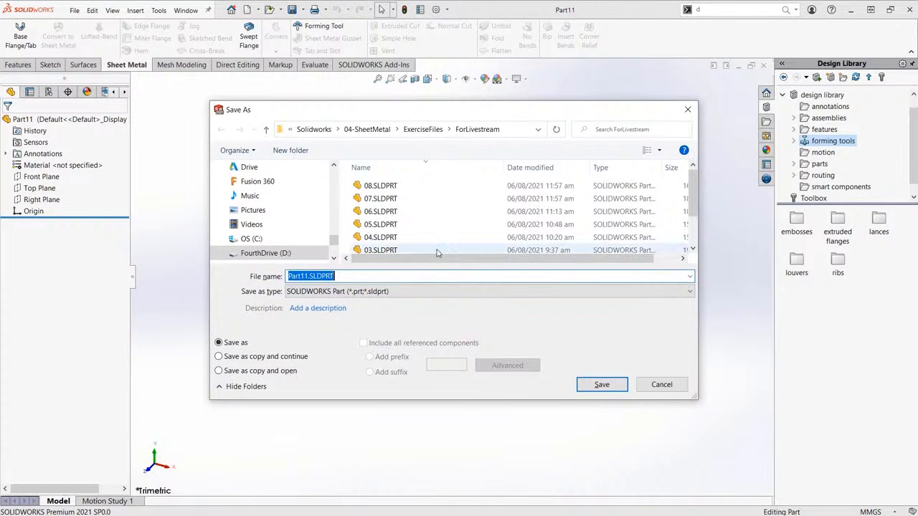
type("09")
key("Return")
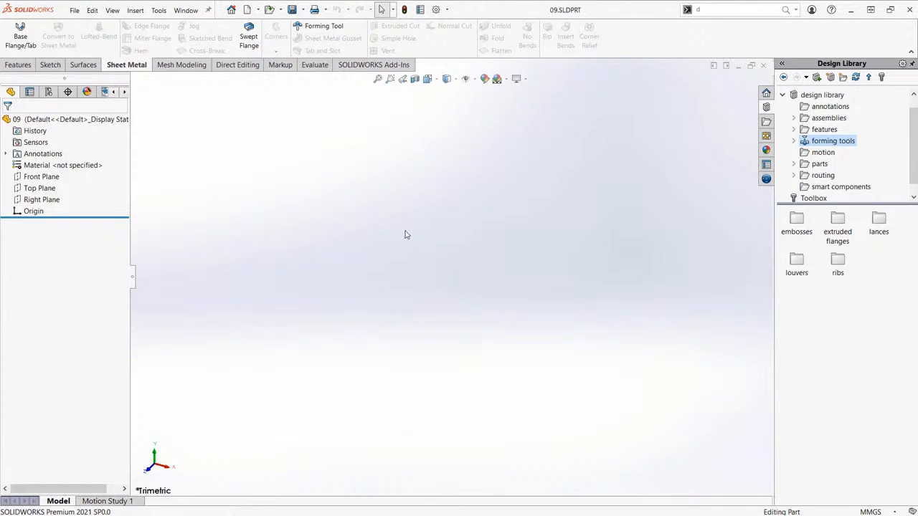
- Sketch an open L-profile on the Right Plane: a horizontal line about 156 mm from the origin and a vertical line about 59 mm upward
left_click(30, 201)
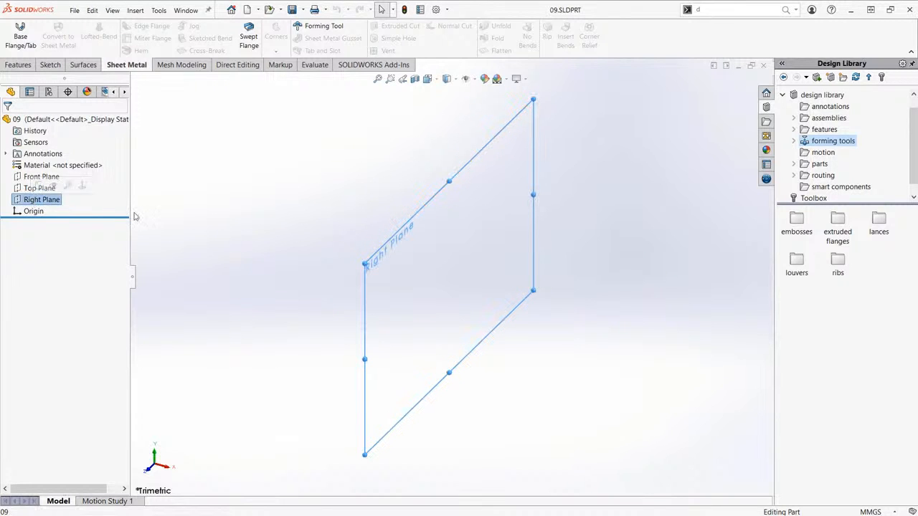
left_click(29, 208)
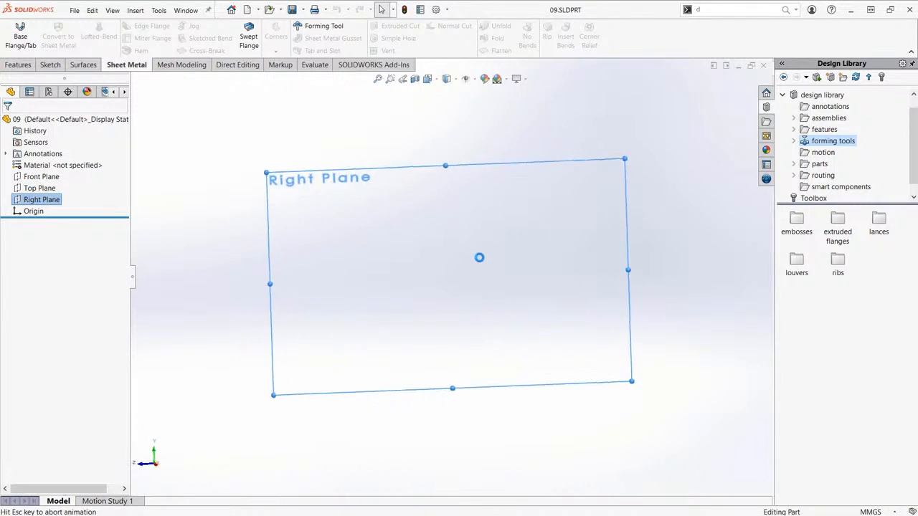
key("l")
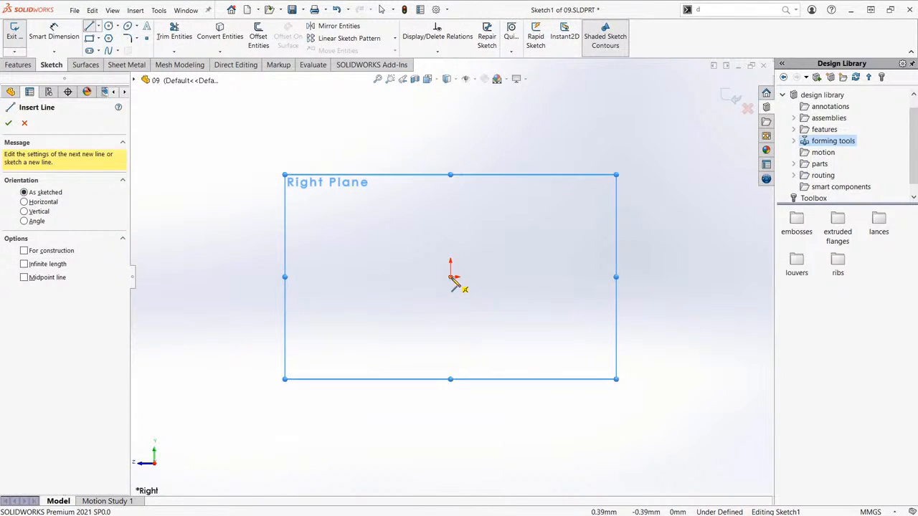
left_click(454, 278)
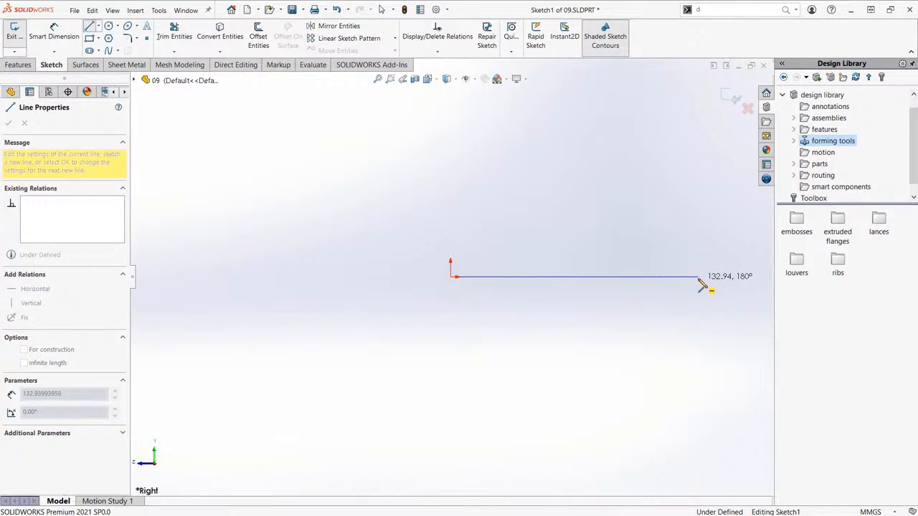
middle_click_drag(699, 279, 569, 299, "ctrl")
left_click(610, 297)
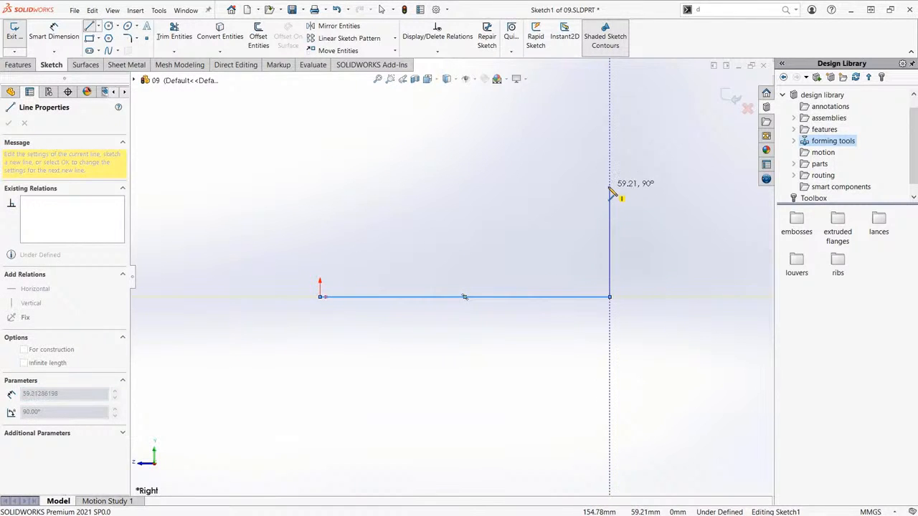
left_click(610, 187)
key("Escape")
- Dimension the horizontal line of the L-profile to 300 mm and exit the sketch
key("s")
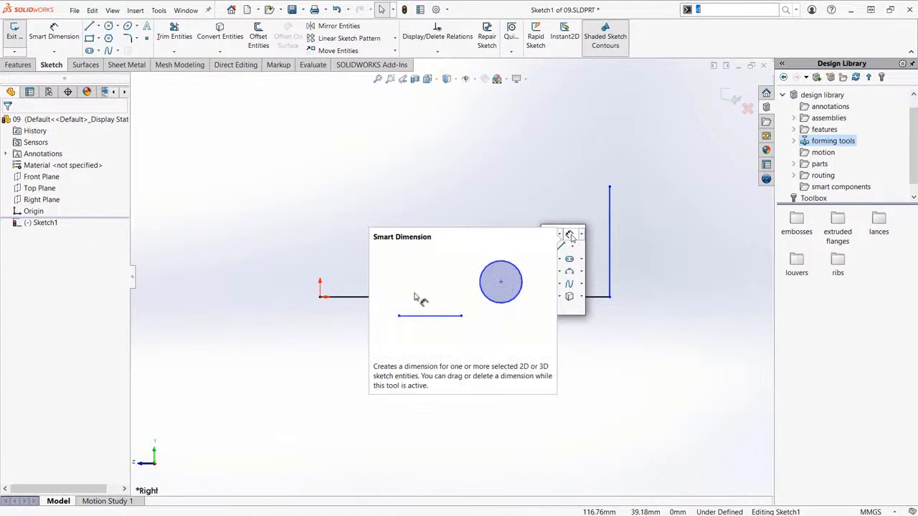
left_click(569, 234)
left_click(516, 297)
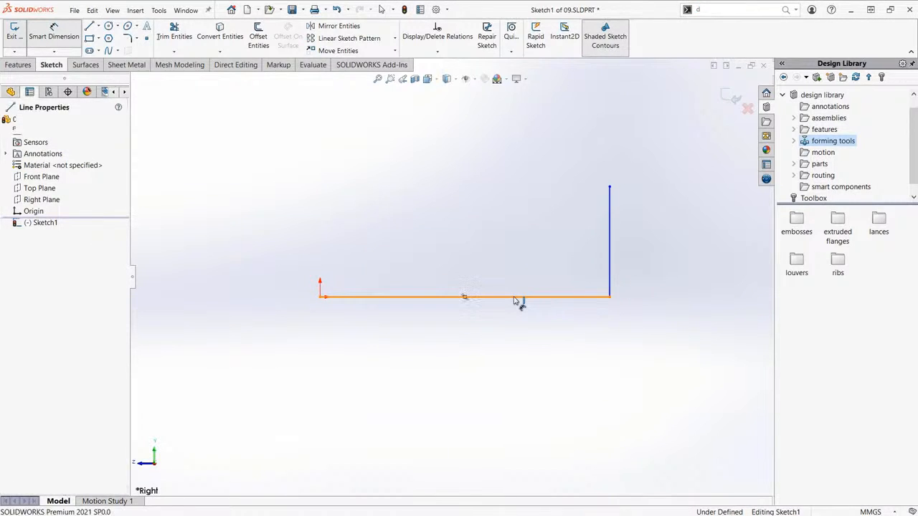
left_click(488, 352)
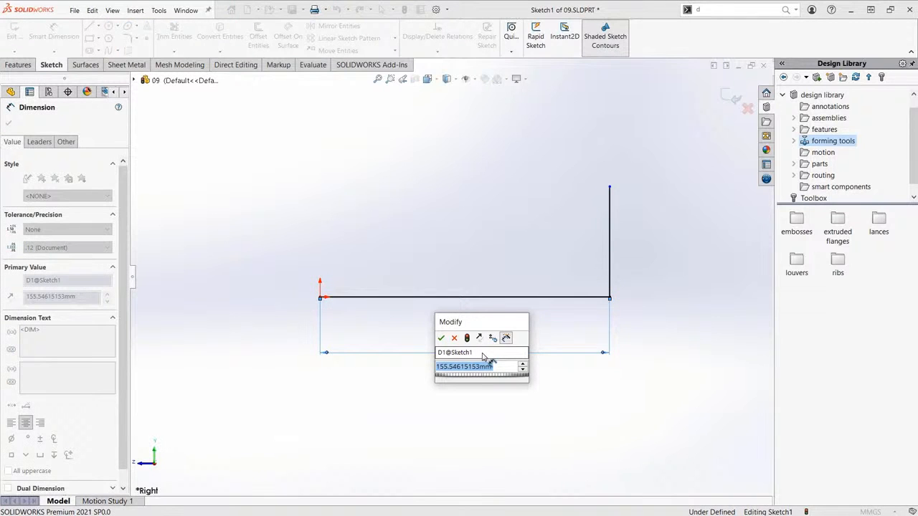
type("300")
key("Return")
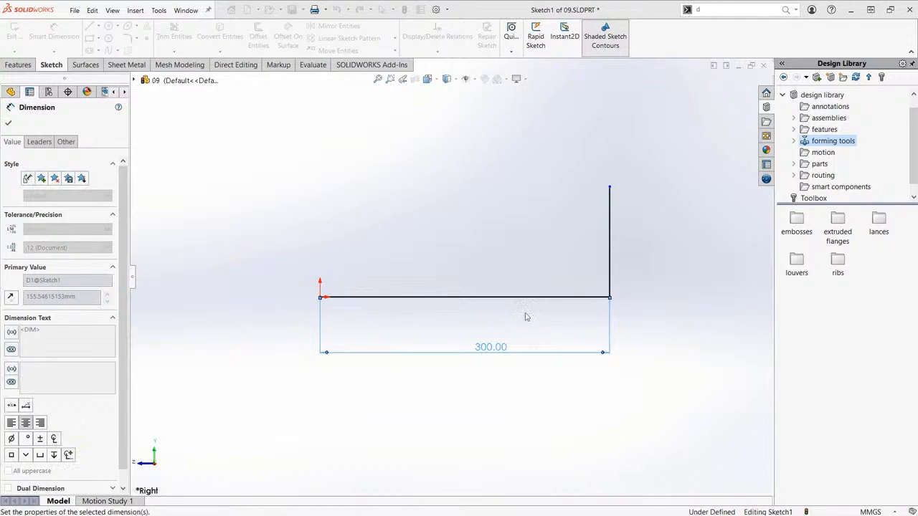
key("Escape")
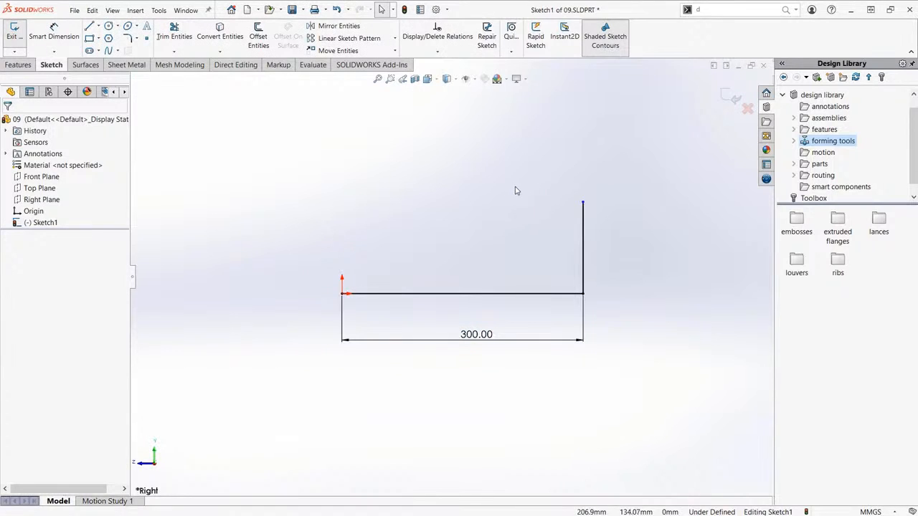
left_click(735, 98)
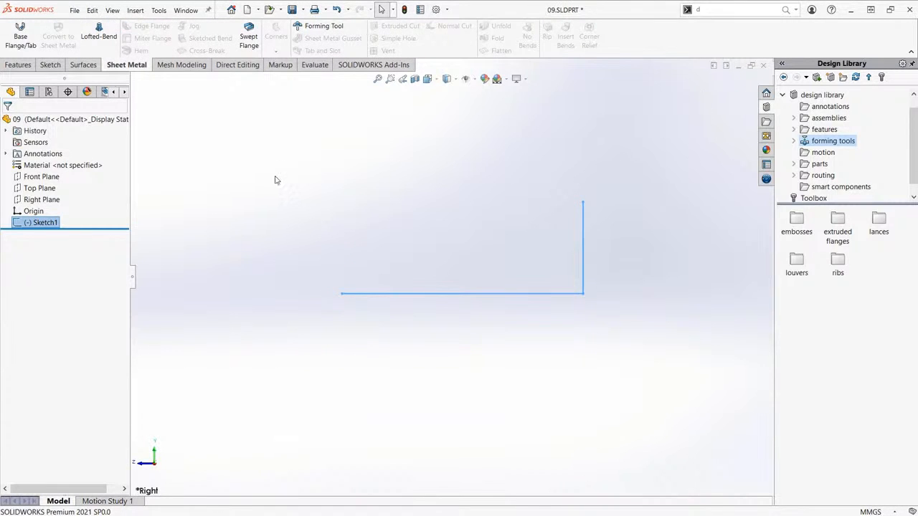
- Create a base flange from the L-profile sketch with a Mid Plane extrusion of 200 mm
middle_click_drag(291, 194, 294, 208)
left_click(19, 44)
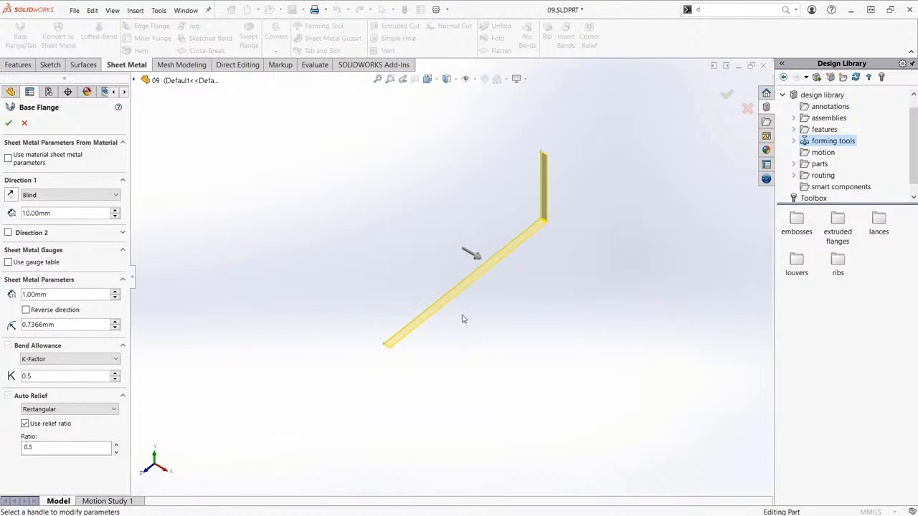
double_click(61, 214)
type("1")
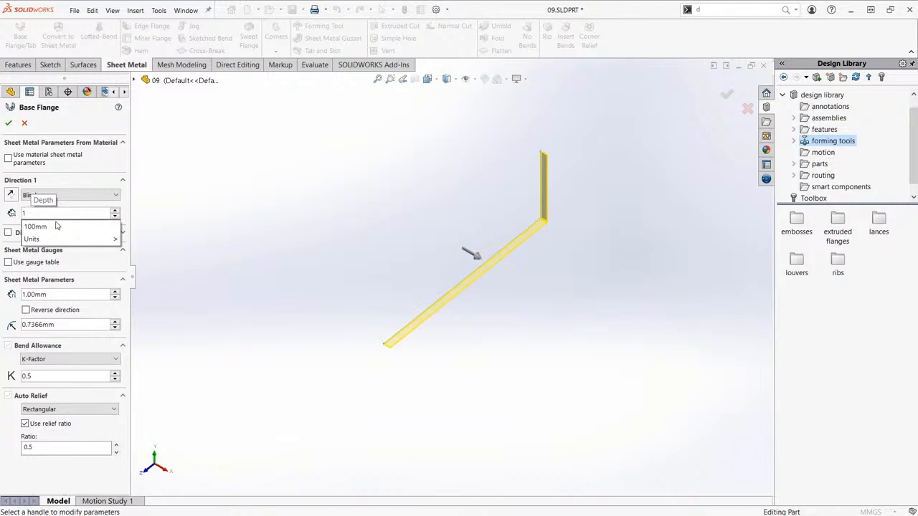
key("Return")
left_click(68, 197)
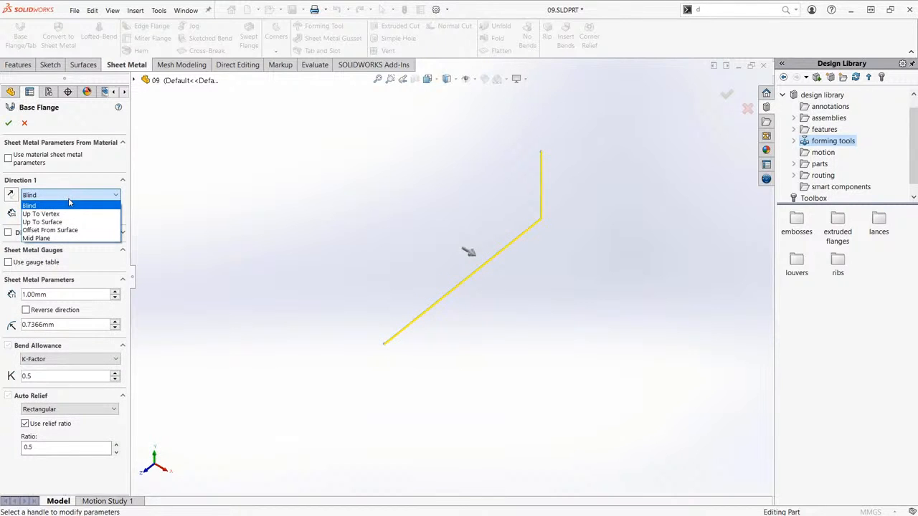
left_click(40, 239)
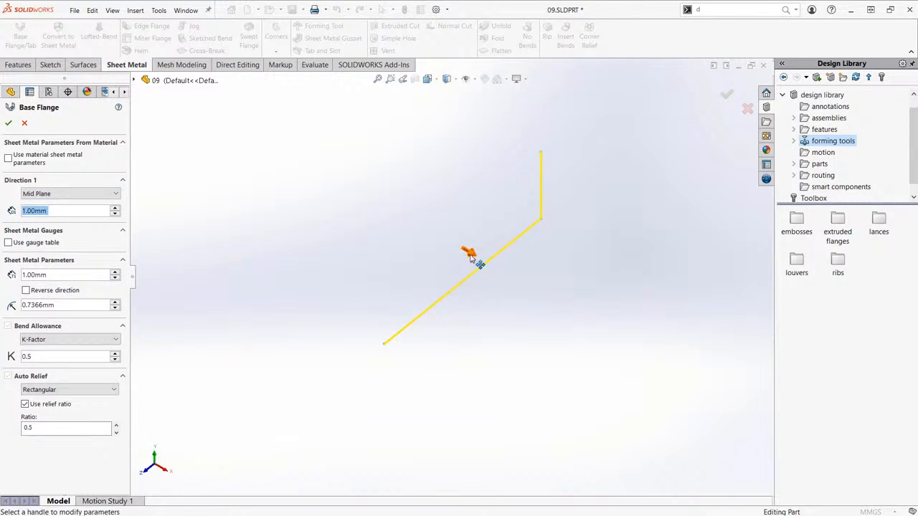
left_click(469, 255)
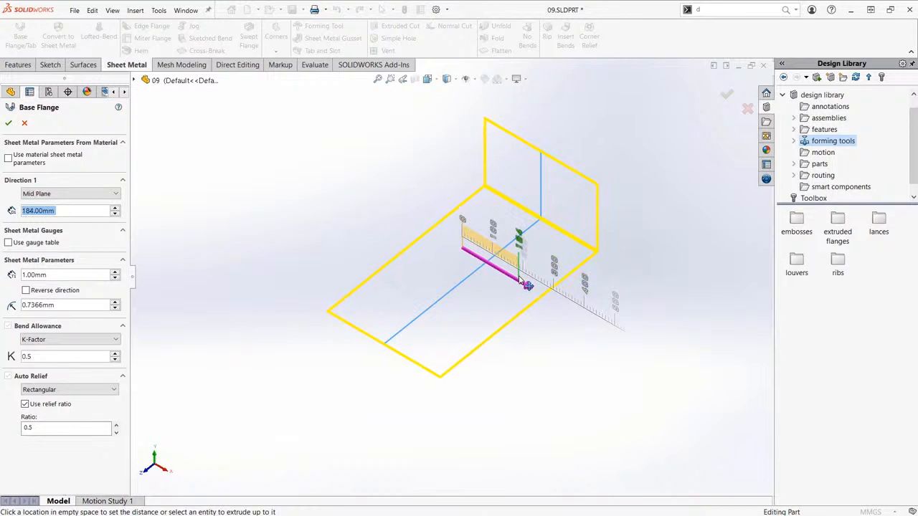
left_click_drag(528, 285, 531, 289)
scroll(550, 265, "down", 3)
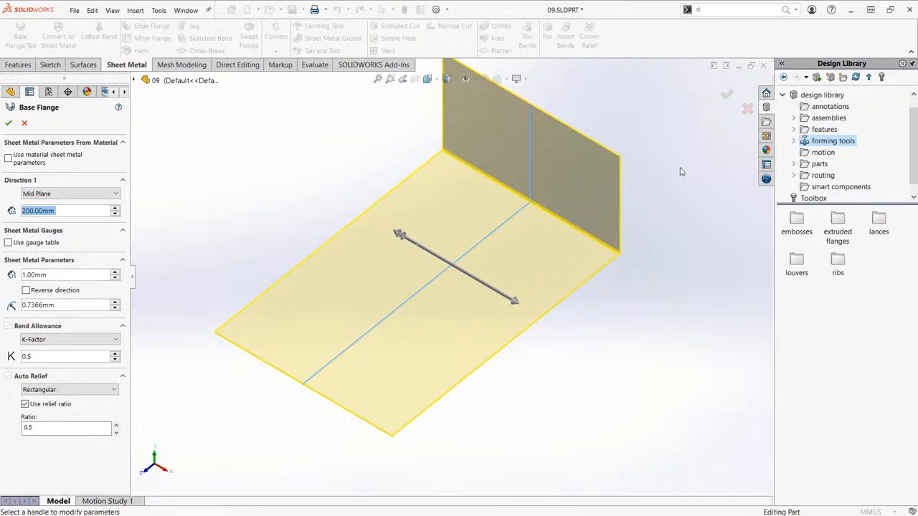
left_click(727, 96)
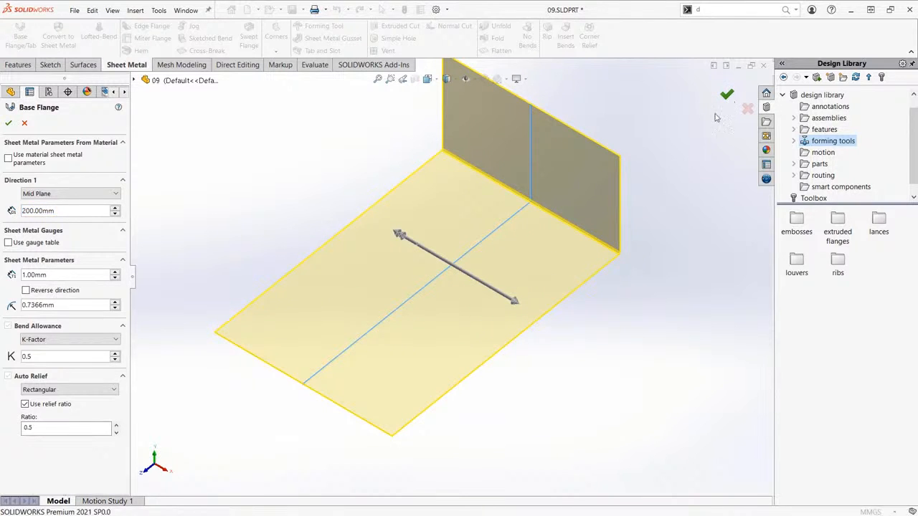
key("ctrl+7")
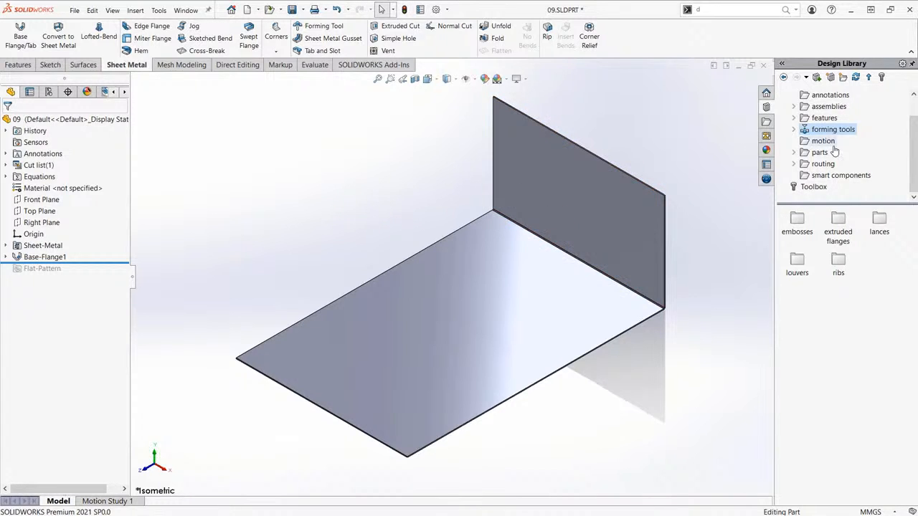
- Place the circular emboss forming tool from the embosses folder near the free end of the flange's horizontal face
scroll(834, 150, "up", 1)
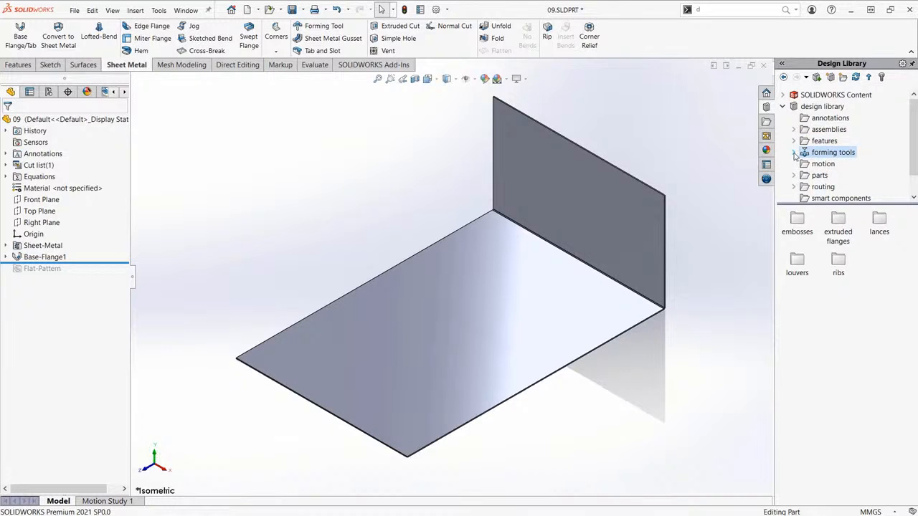
double_click(797, 221)
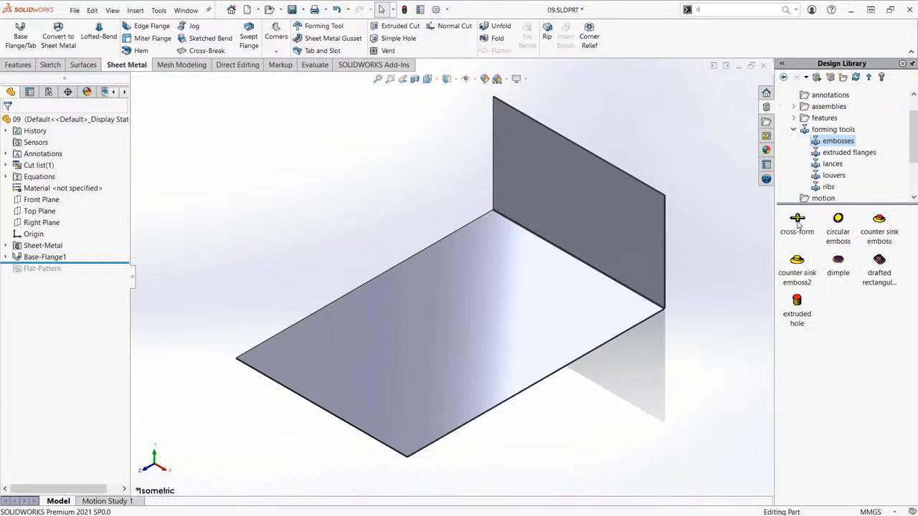
left_click(837, 243)
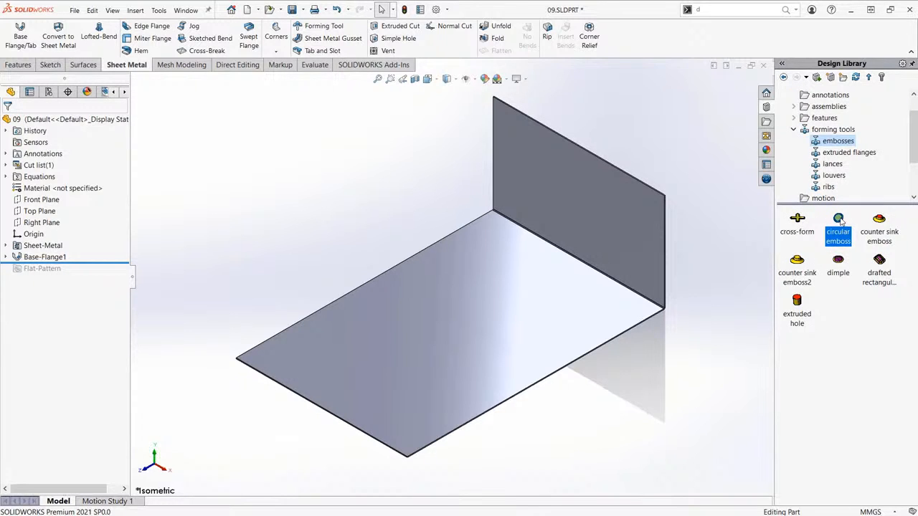
left_click_drag(840, 221, 337, 358)
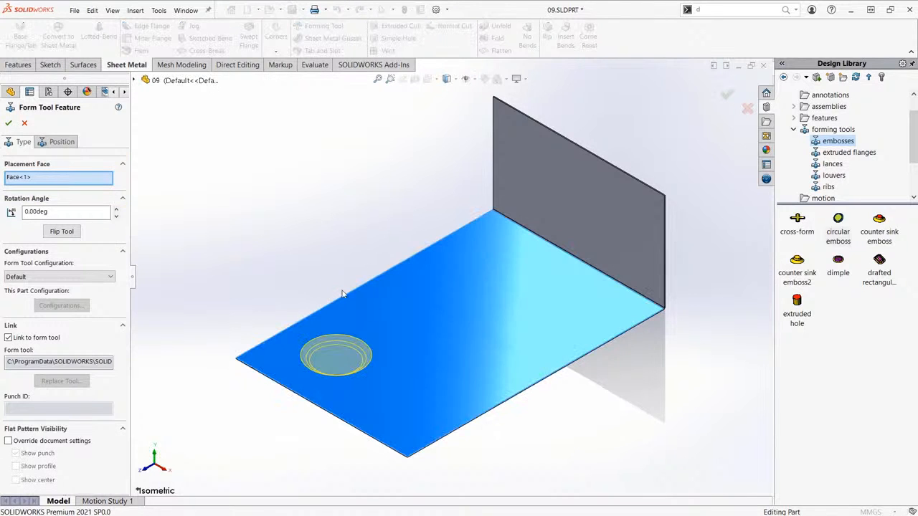
mouse_move(386, 300)
middle_mouse_down()
mouse_move(379, 211)
mouse_move(397, 284)
mouse_move(375, 294)
middle_mouse_up()
right_click(343, 169)
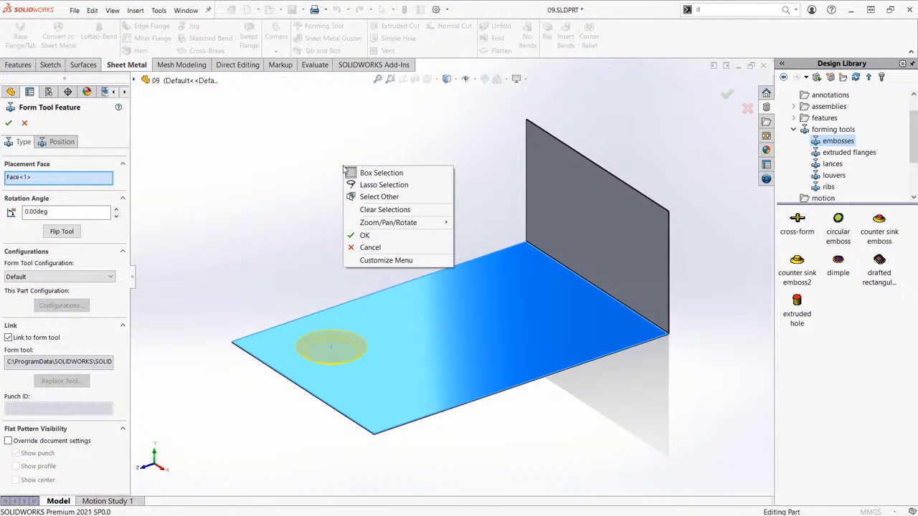
left_click(370, 236)
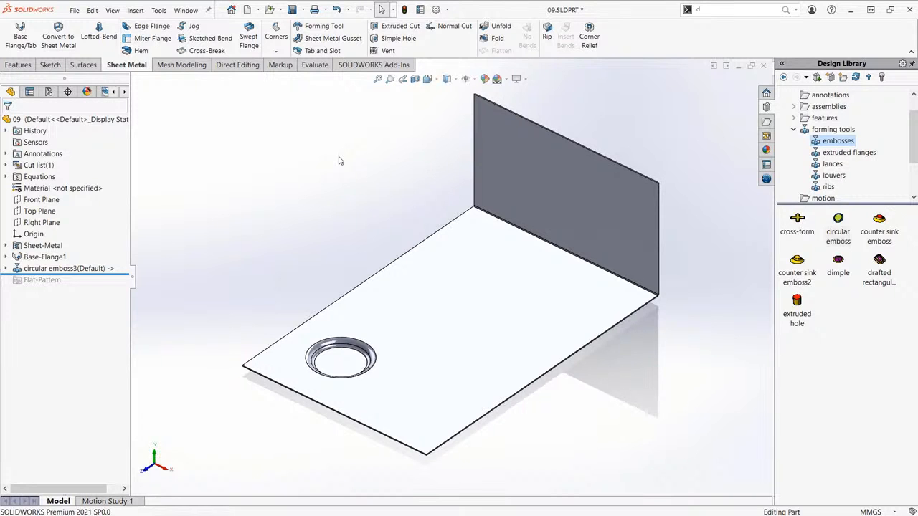
key("ctrl+7")
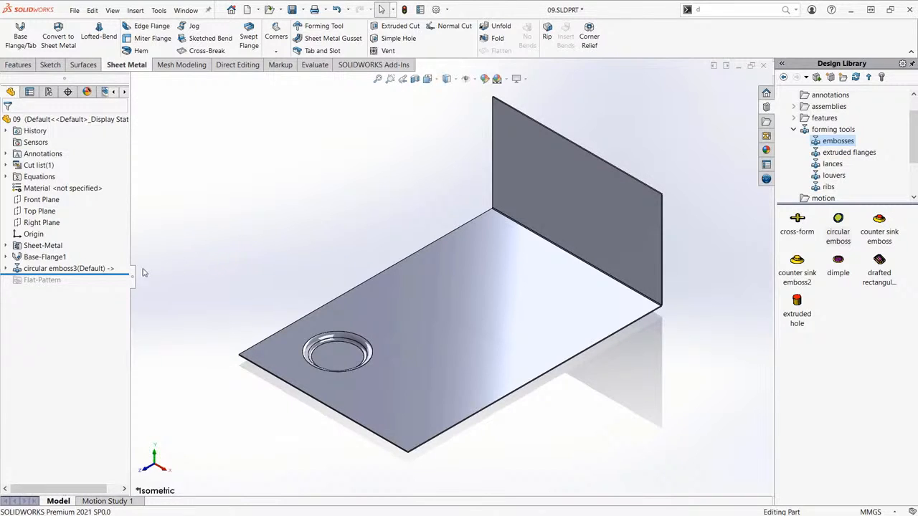
- Edit the circular emboss feature's position and add a second emboss point level with the first, across the plate
left_click(22, 271)
left_click(26, 241)
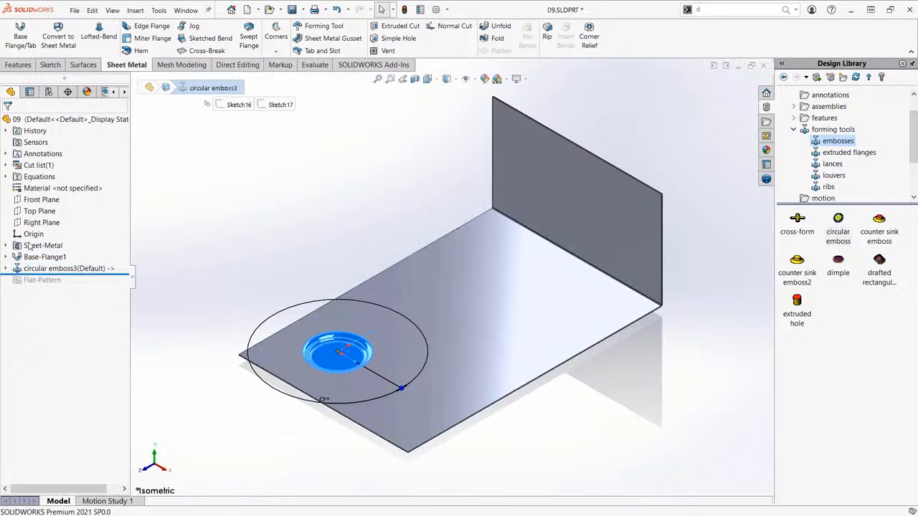
middle_click_drag(264, 240, 288, 258)
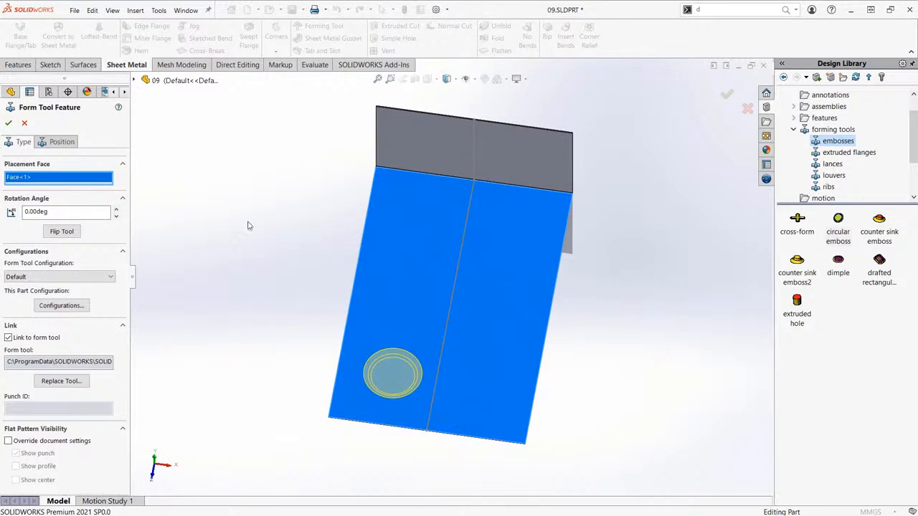
left_click(62, 142)
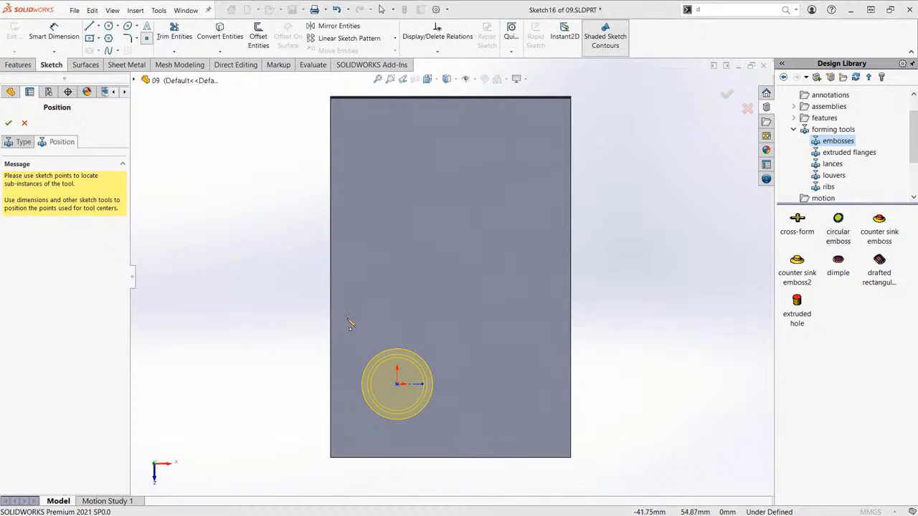
left_click(505, 385)
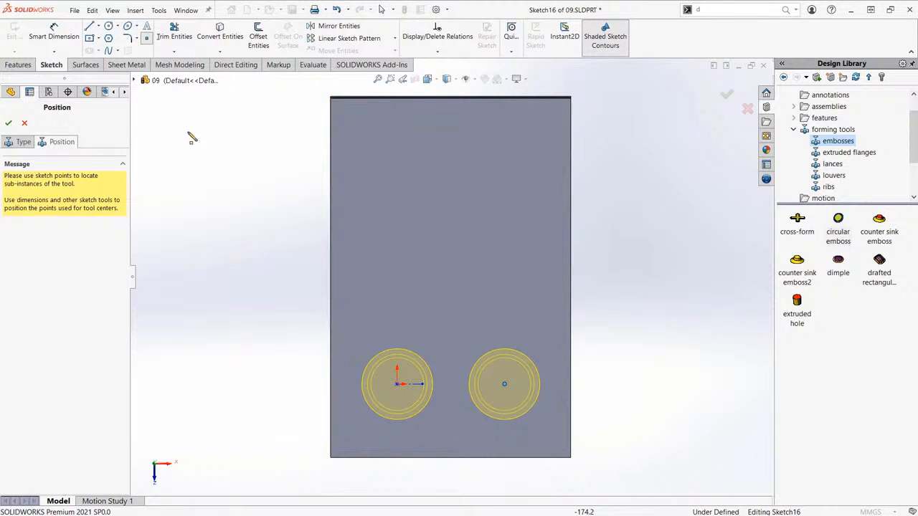
- Sketch a horizontal line about 100 mm long from the plate's long edge to its middle, just above the embosses
left_click(89, 26)
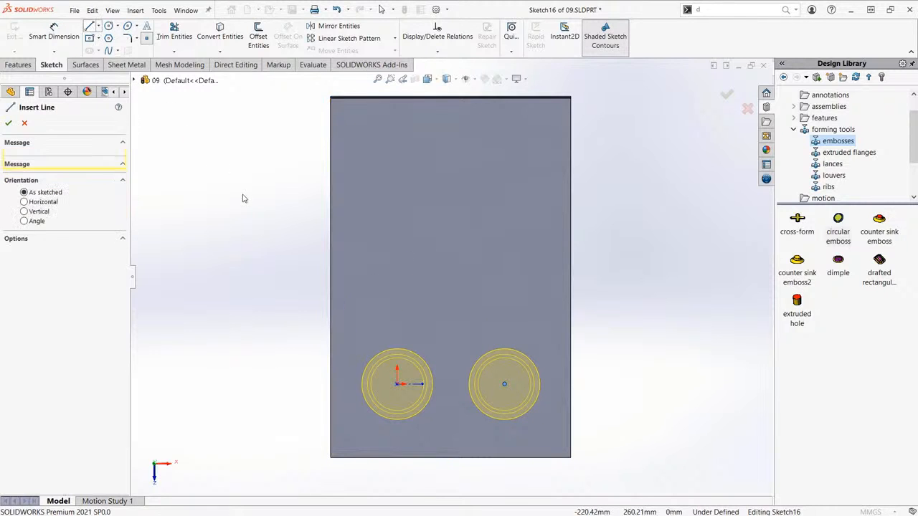
left_click(330, 326)
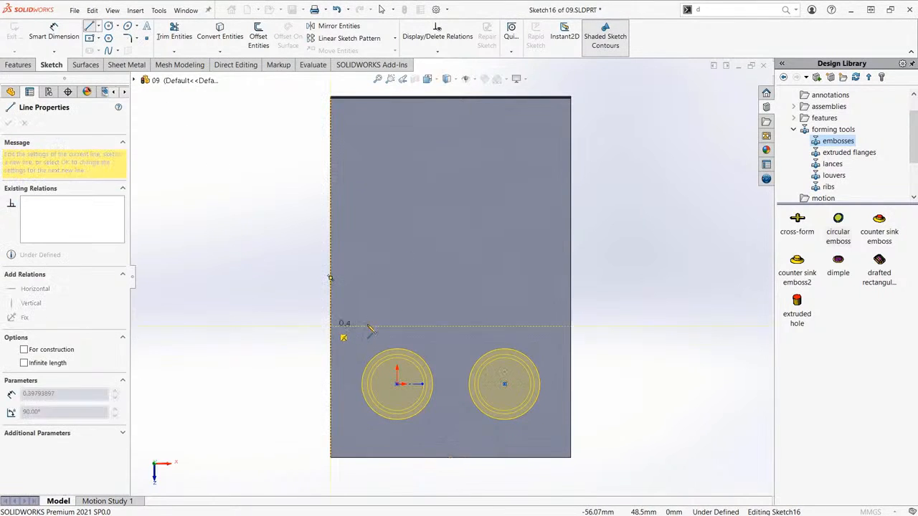
left_click(451, 327)
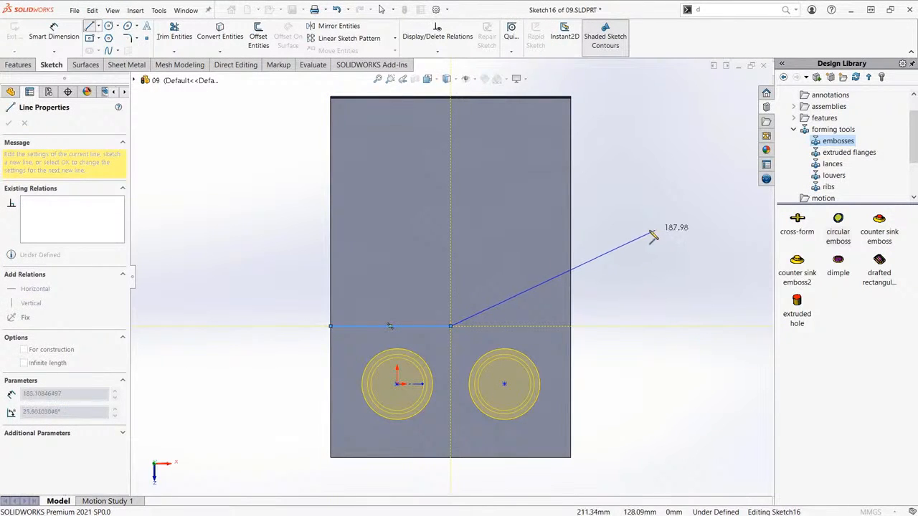
key("Escape")
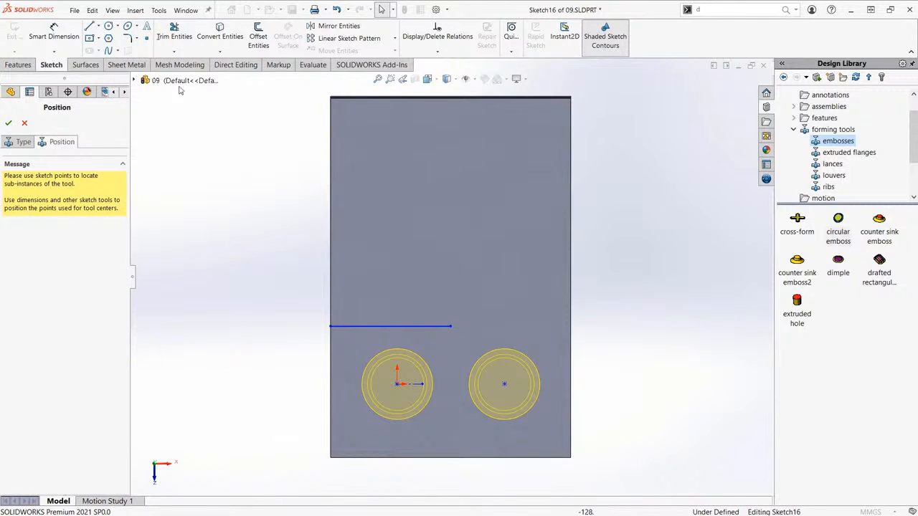
- Dimension the distance between the horizontal line and the plate's free short edge to 100 mm
left_click(54, 36)
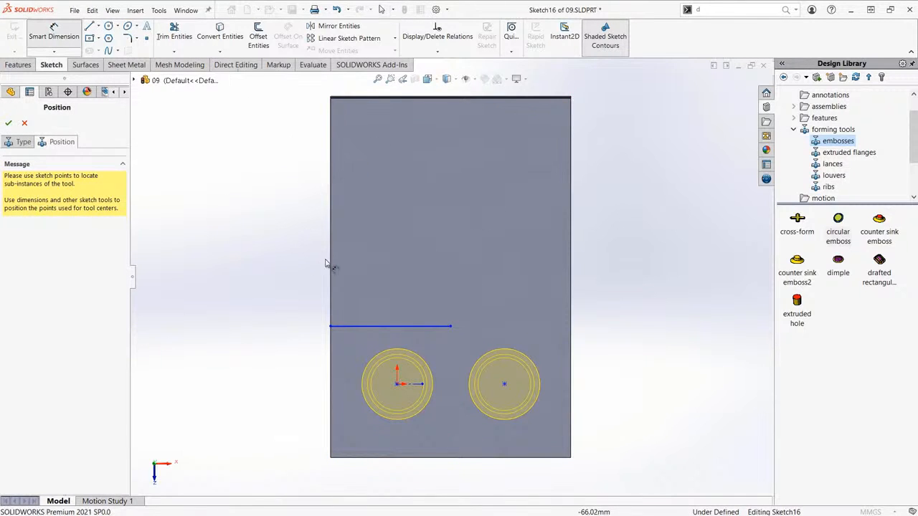
left_click(369, 326)
left_click(363, 457)
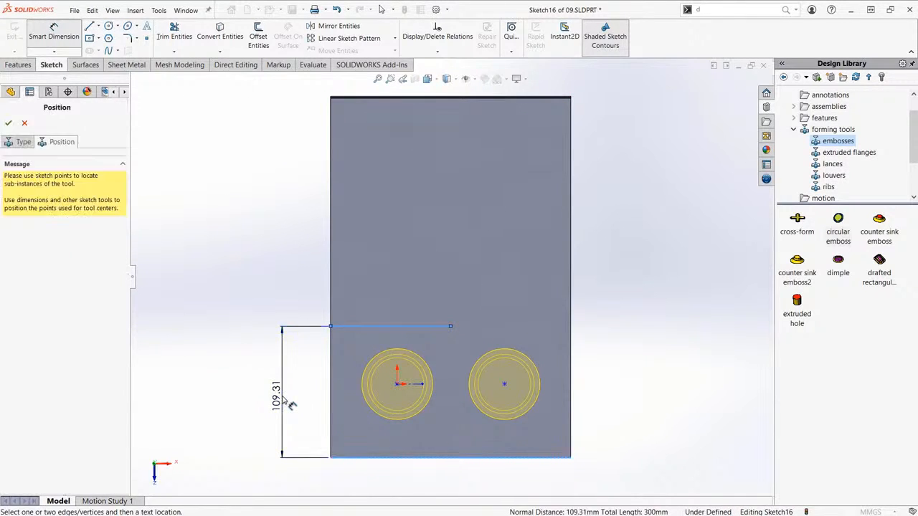
left_click(285, 400)
type("100")
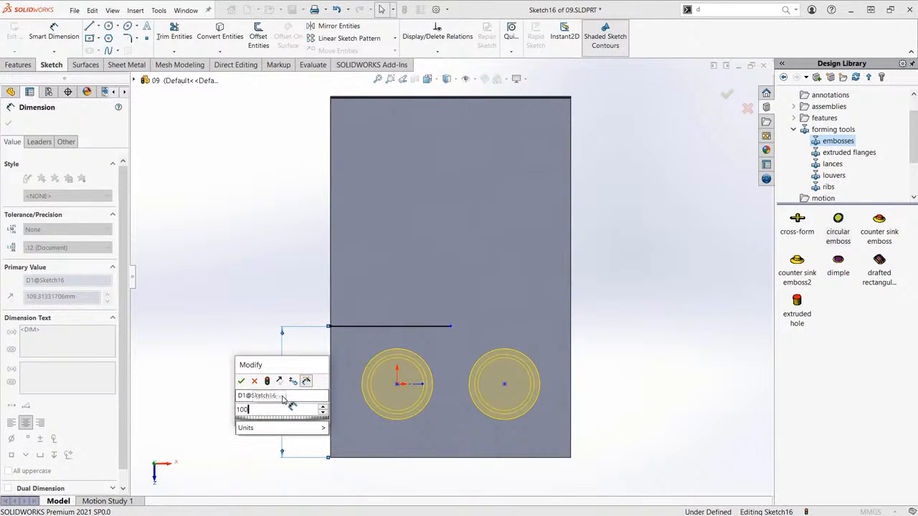
key("Return")
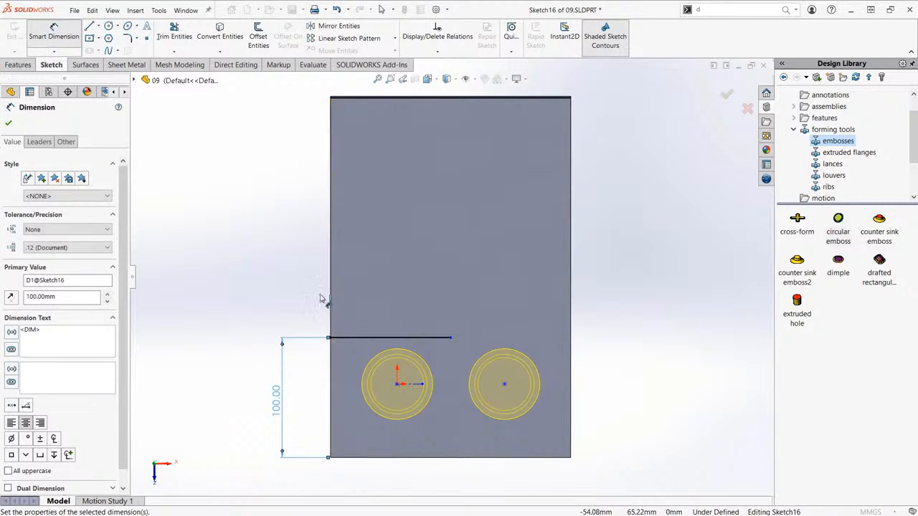
left_click(271, 285)
key("Escape")
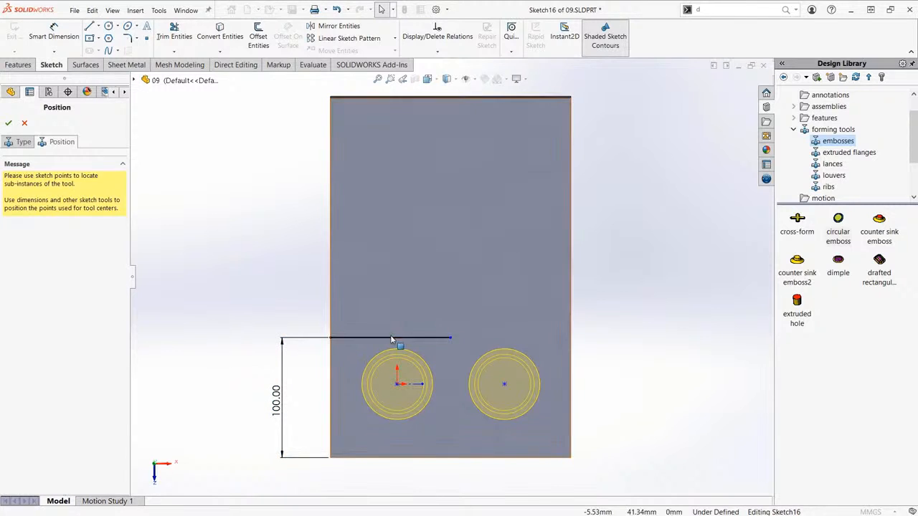
- Convert the horizontal line to construction geometry and align its inner endpoint vertically with the origin
left_click(391, 340)
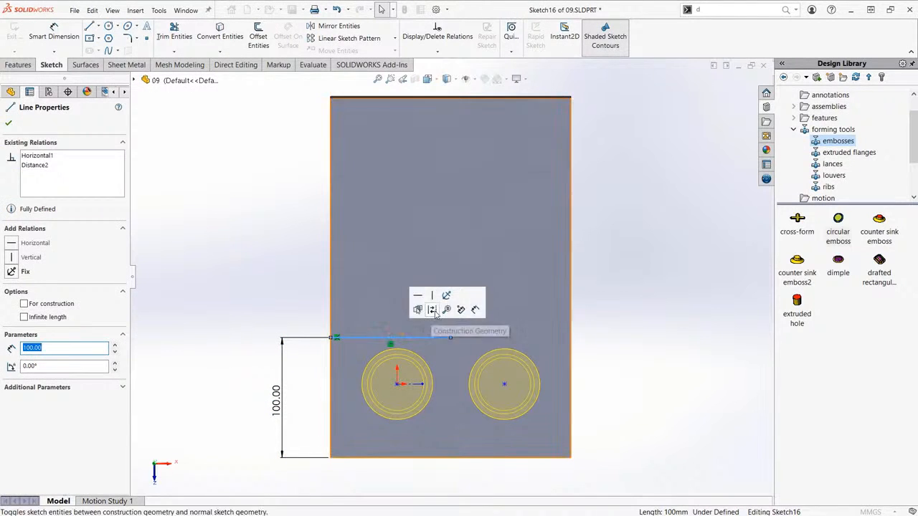
left_click(435, 311)
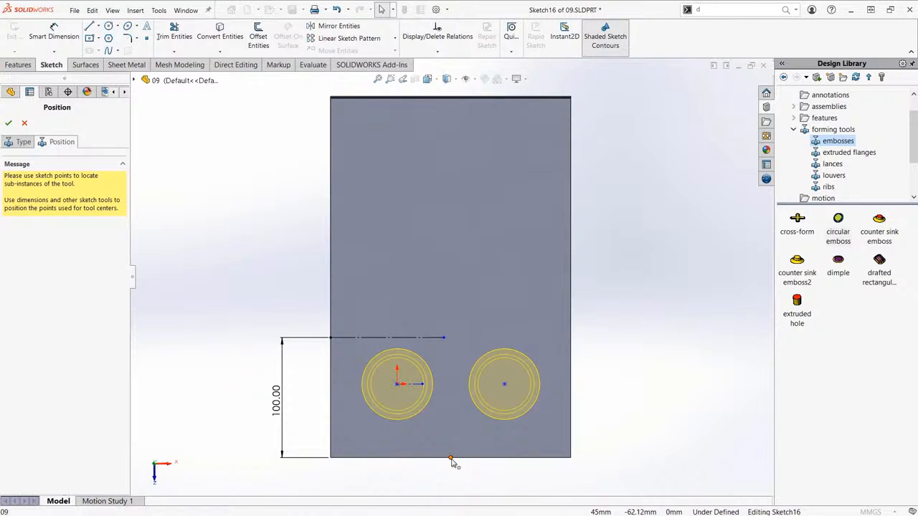
left_click(444, 338)
left_click(444, 337, "ctrl")
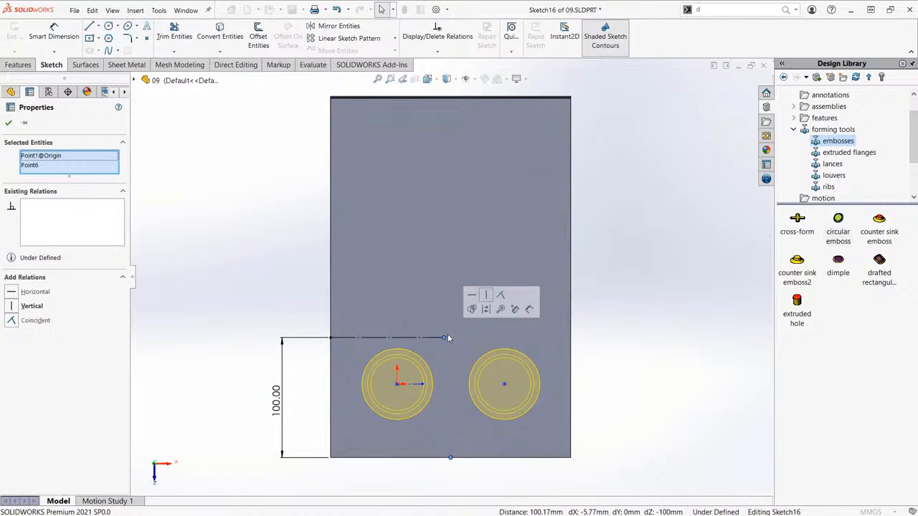
left_click(486, 296)
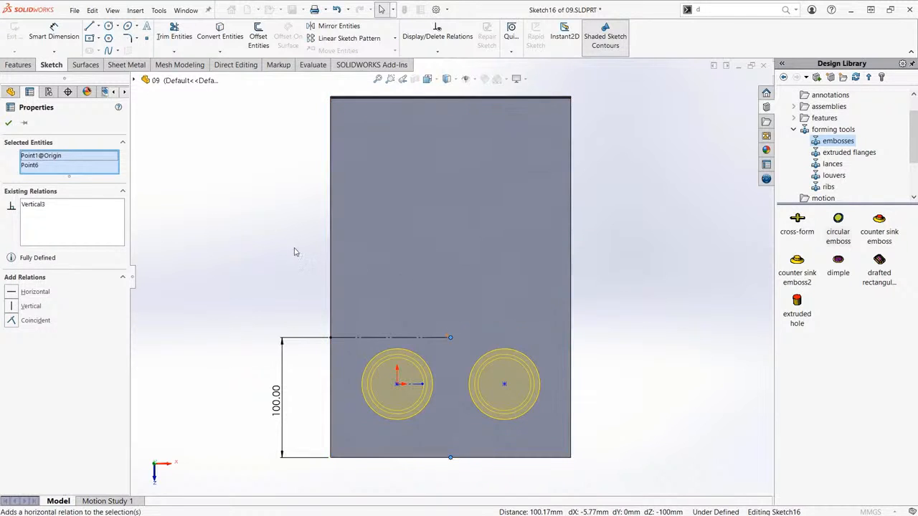
right_click(260, 218)
left_click(240, 211)
left_click(240, 211)
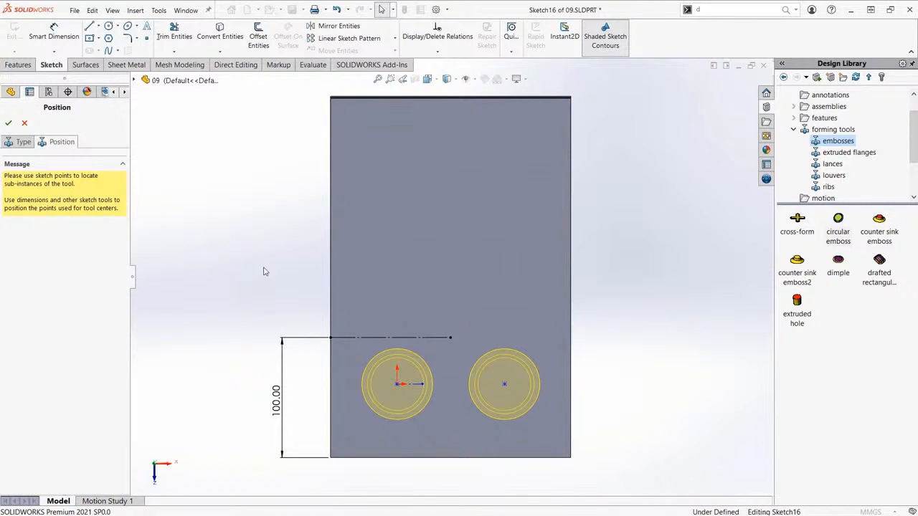
- Make the first emboss point coincident with the inner endpoint of the horizontal construction line
left_click(398, 386)
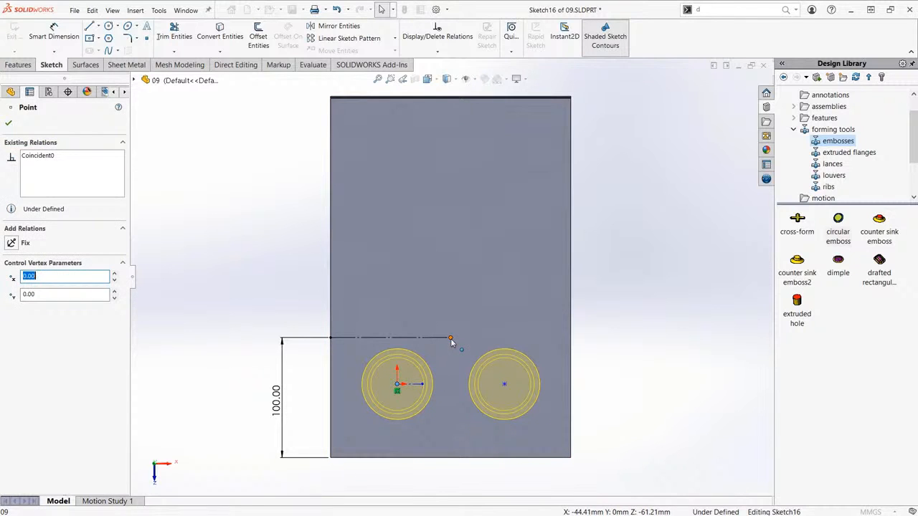
left_click(450, 338, "ctrl")
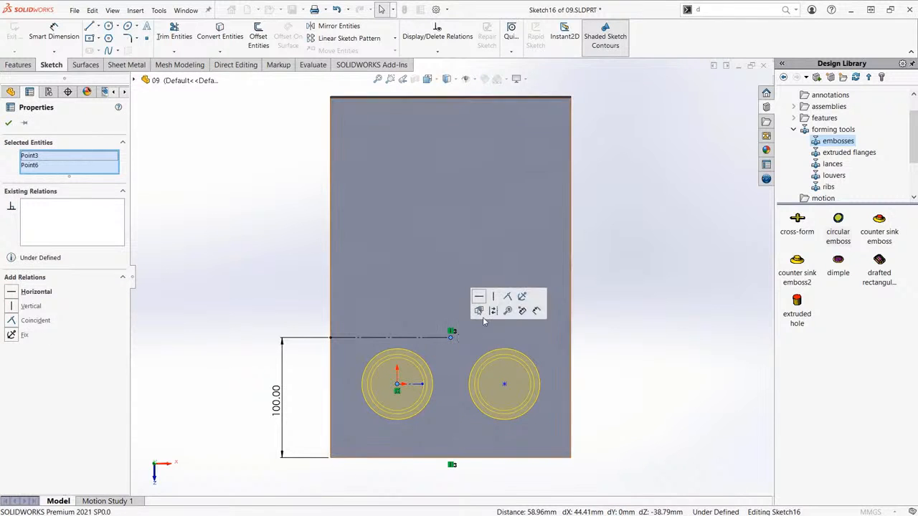
left_click(508, 297)
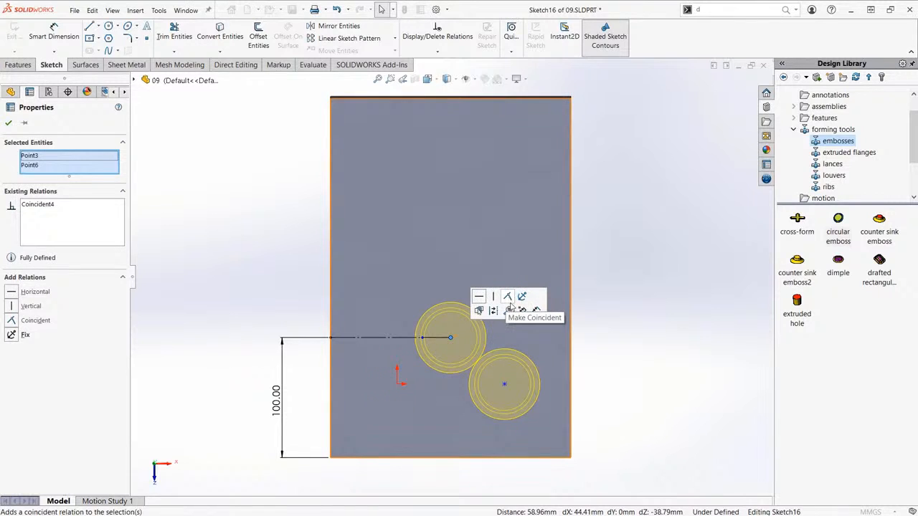
left_click(607, 350)
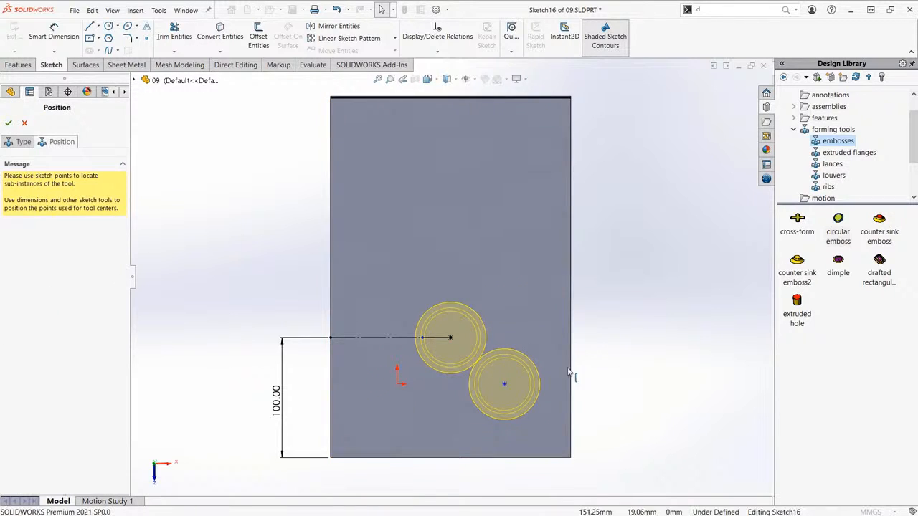
- Move the second emboss point closer to the plate's free short edge and finish positioning the embosses
left_click(511, 394)
left_click_drag(512, 394, 521, 414)
left_click(630, 394)
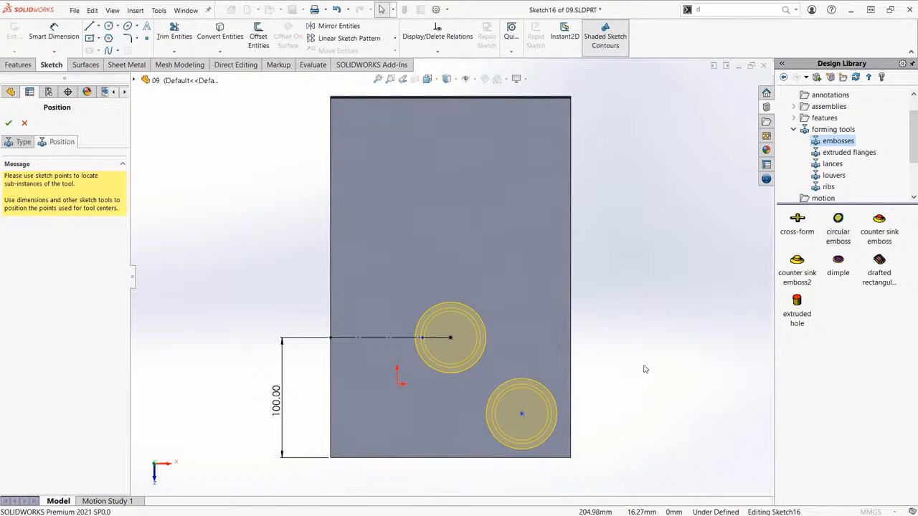
left_click(8, 123)
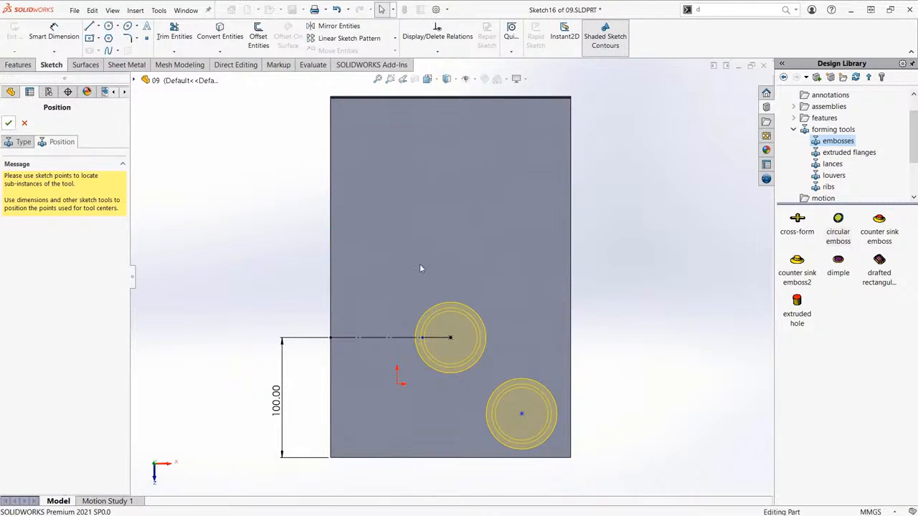
middle_click_drag(619, 340, 579, 244)
key("ctrl+7")
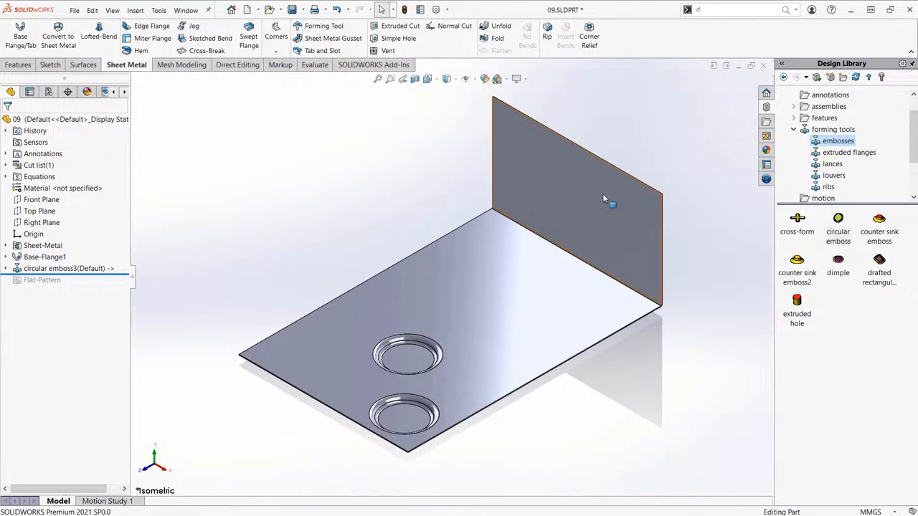
- Place a bridge lance forming tool from the lances folder on the plate's upper face, near the free corner beside the embosses
left_click(830, 165)
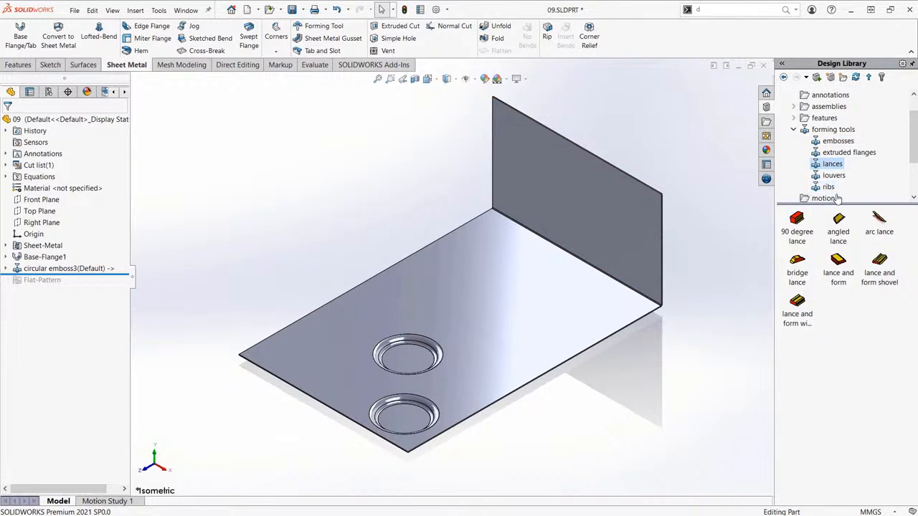
left_click(802, 271)
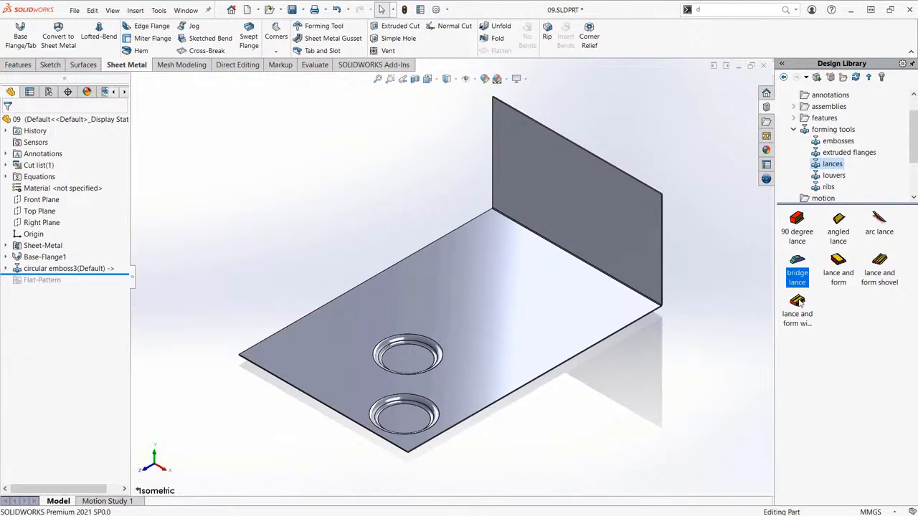
left_click_drag(800, 265, 292, 356)
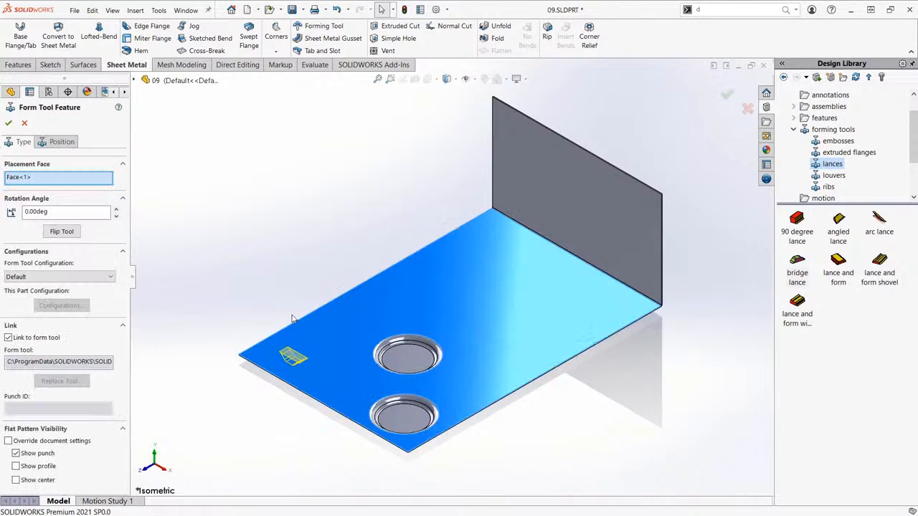
- Set the bridge lance's rotation angle to 90 degrees and complete its placement
left_click(67, 211)
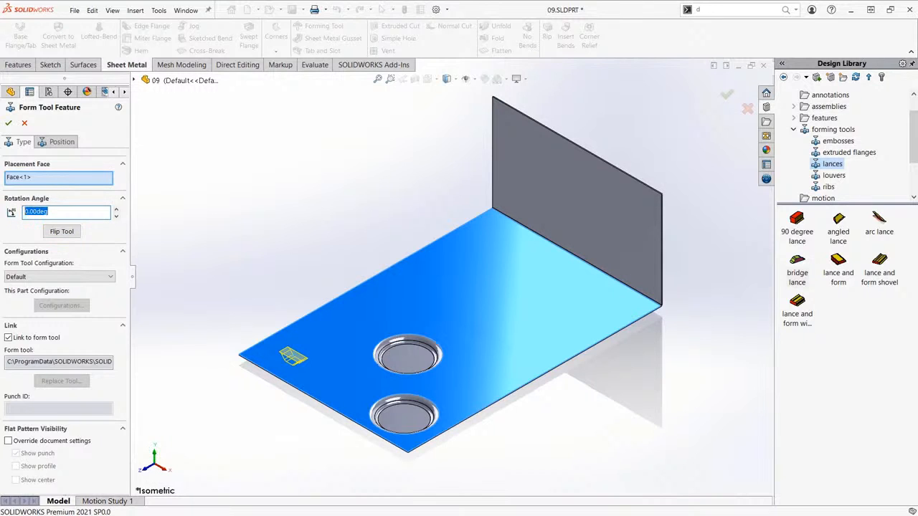
type("18")
left_click(66, 212)
type("90")
key("Return")
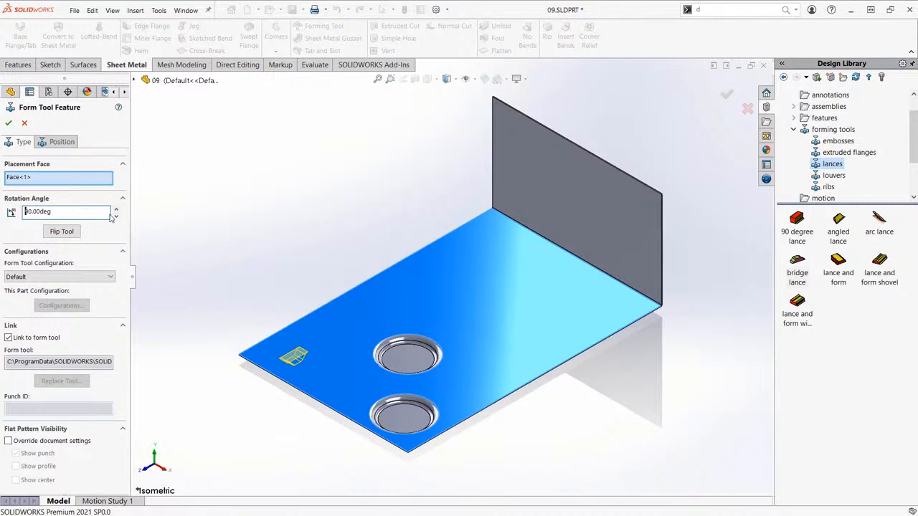
left_click(61, 141)
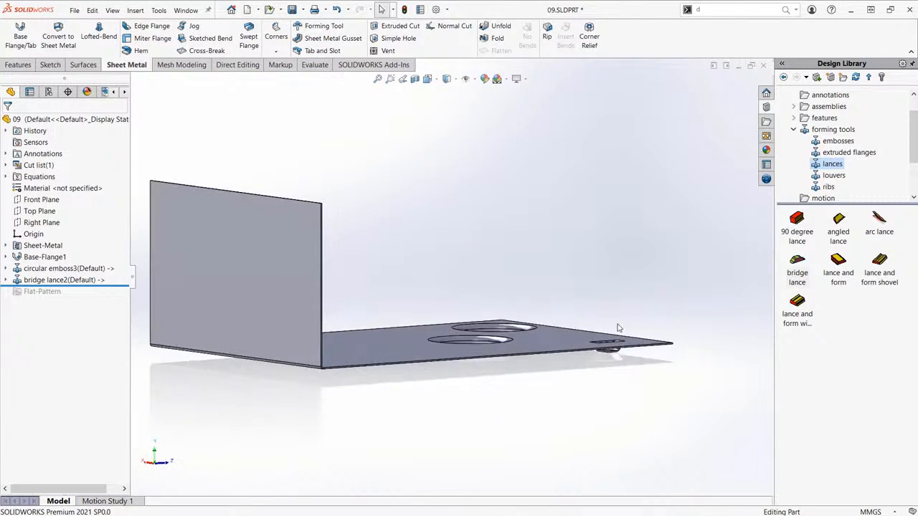
- Place a louver forming tool from the louvers folder on the upright flange's inner face, near one vertical edge
scroll(650, 347, "down", 6)
middle_click_drag(570, 371, 345, 294)
scroll(359, 293, "up", 3)
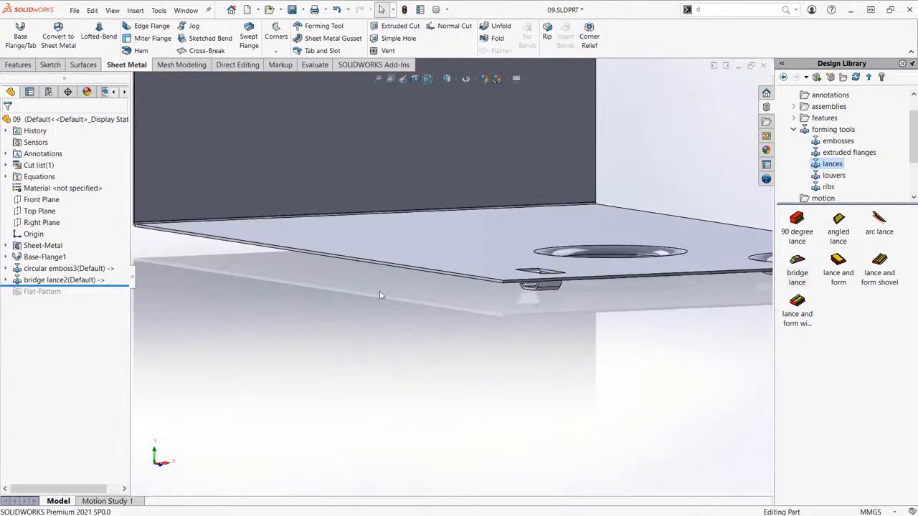
key("ctrl+7")
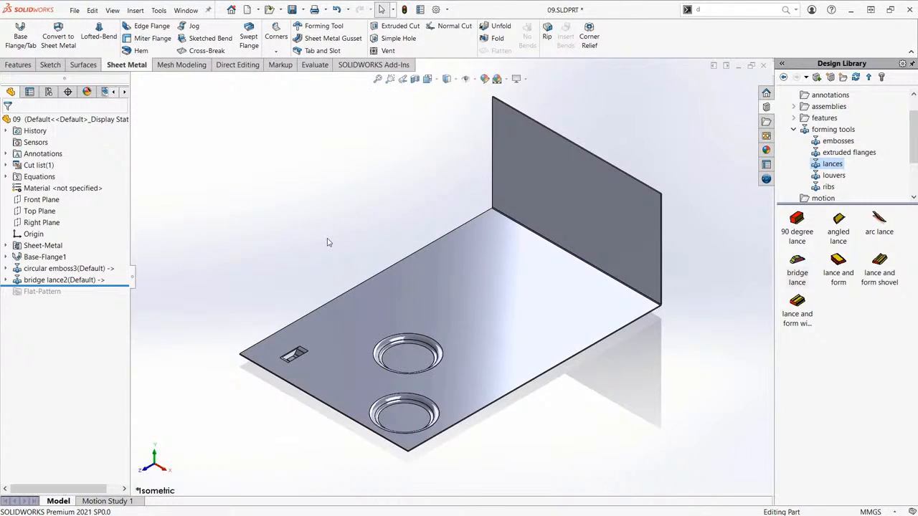
left_click(832, 177)
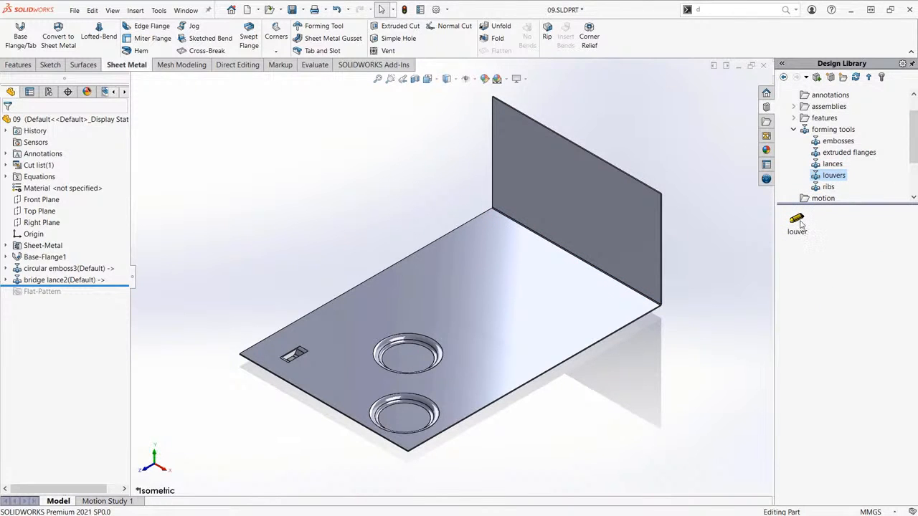
left_click_drag(802, 225, 518, 159)
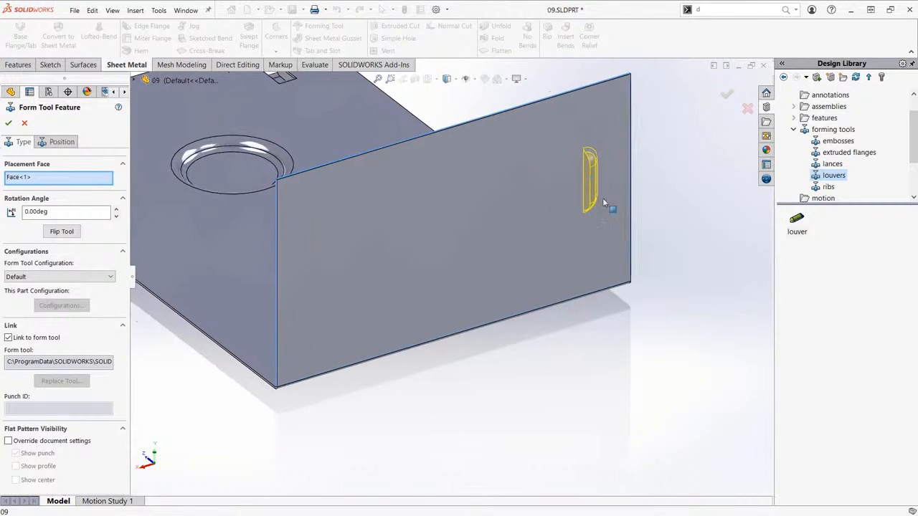
- Set the louver's rotation angle to 90 degrees and accept the forming tool feature
left_click(44, 213)
key("BackSpace")
double_click(43, 213)
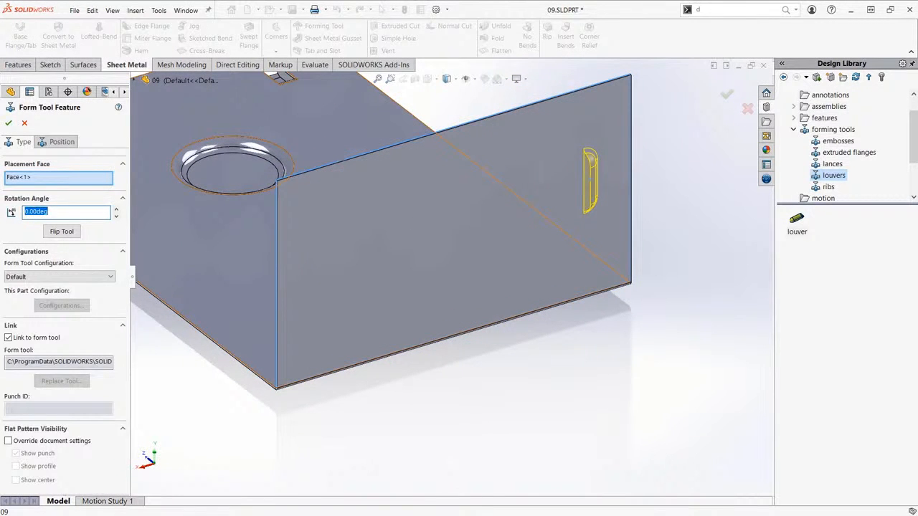
type("90")
key("Return")
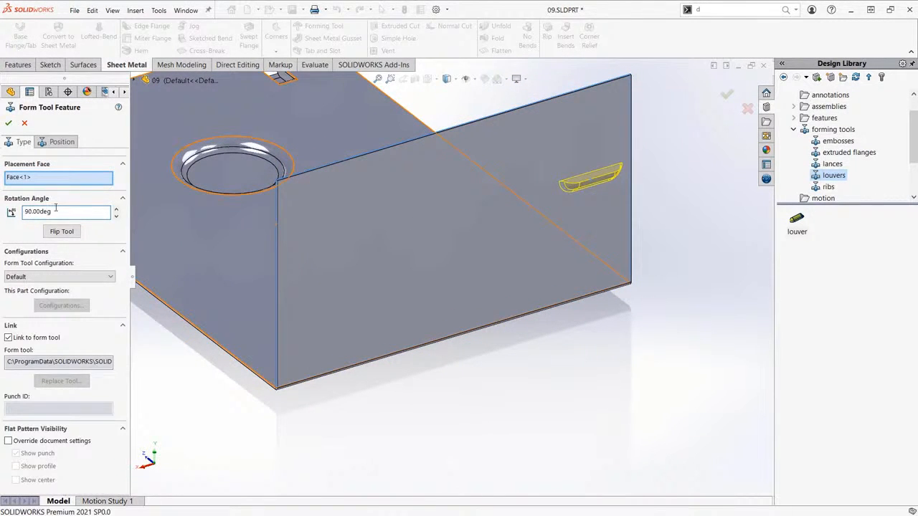
left_click(8, 123)
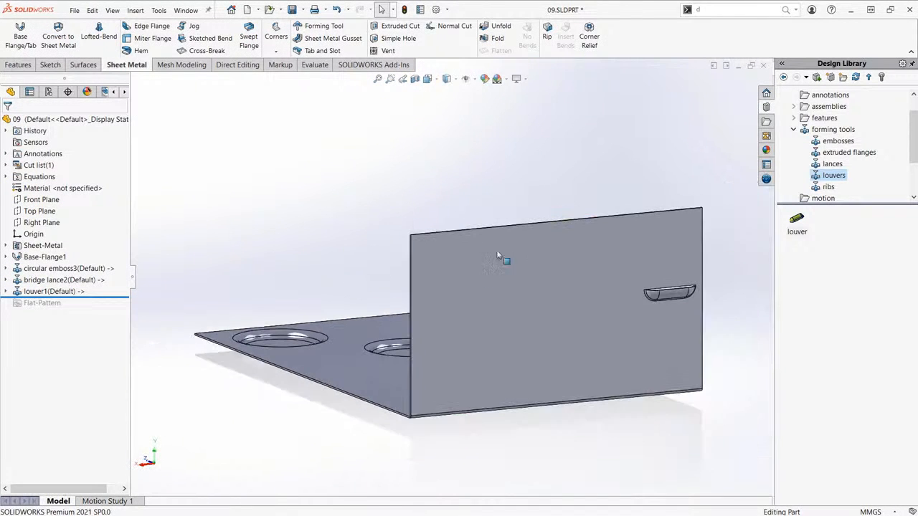
- Start a linear pattern of the louver feature, using the upright flange's long upper edge as Direction 1
scroll(611, 293, "down", 3)
scroll(612, 290, "up", 1)
middle_click_drag(607, 297, 582, 323)
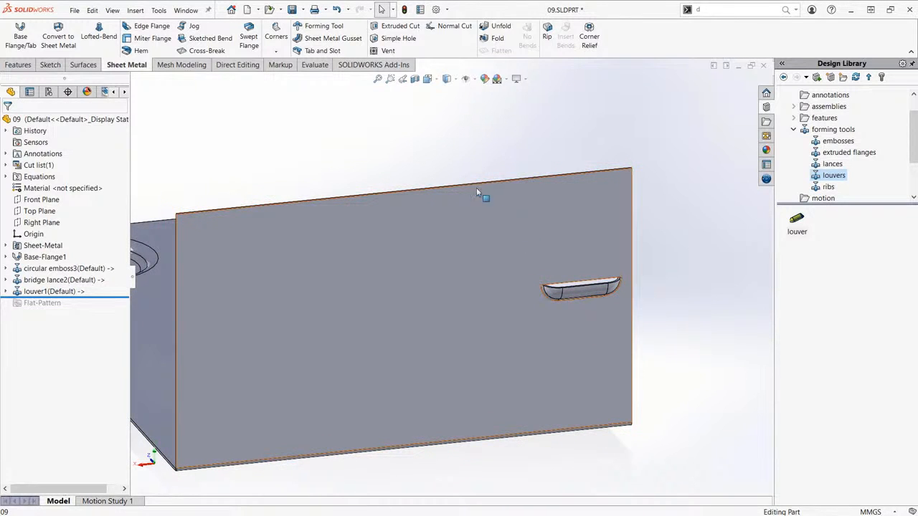
left_click(20, 66)
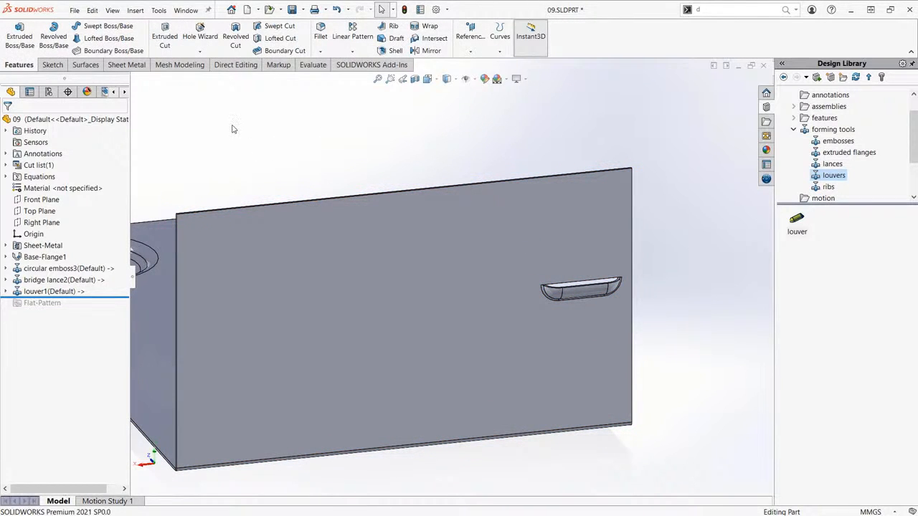
left_click(352, 35)
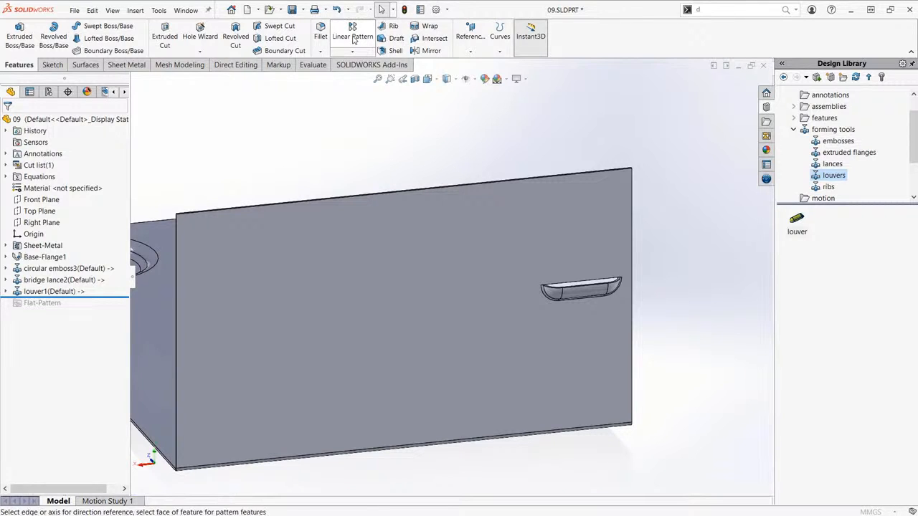
left_click(350, 198)
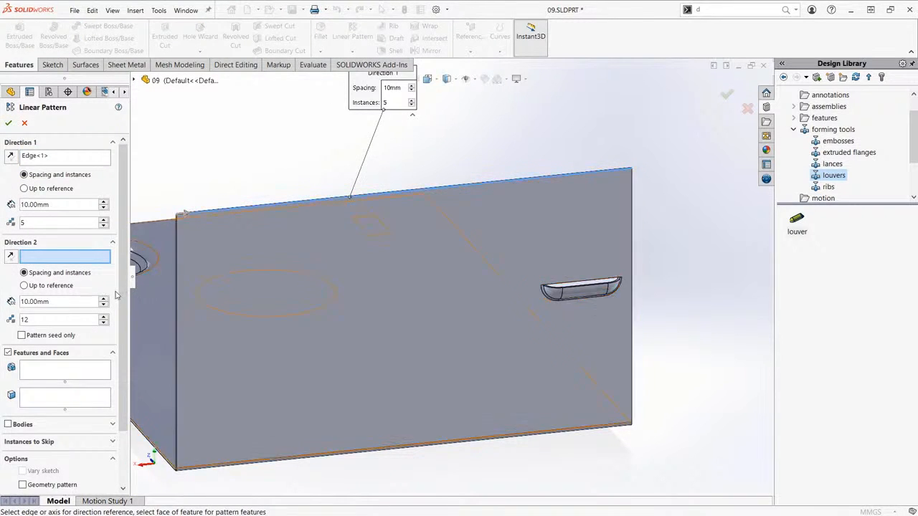
scroll(59, 346, "down", 1)
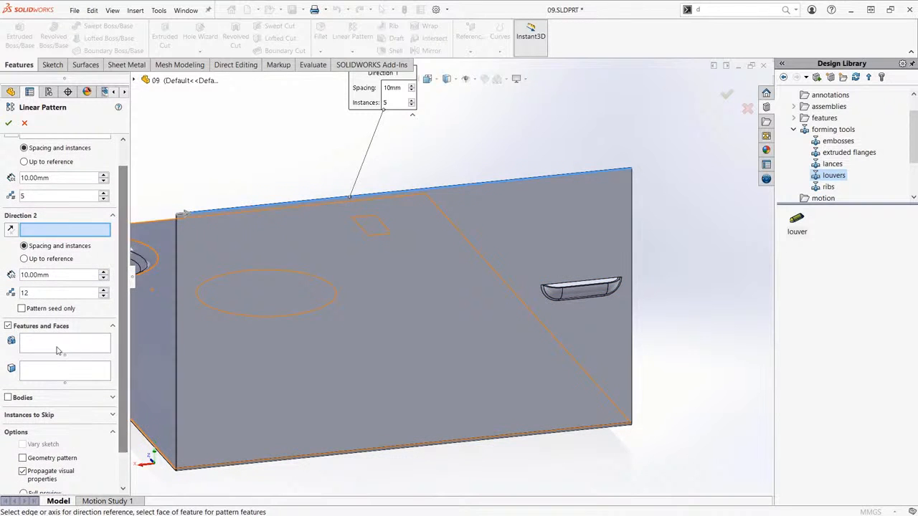
left_click(59, 345)
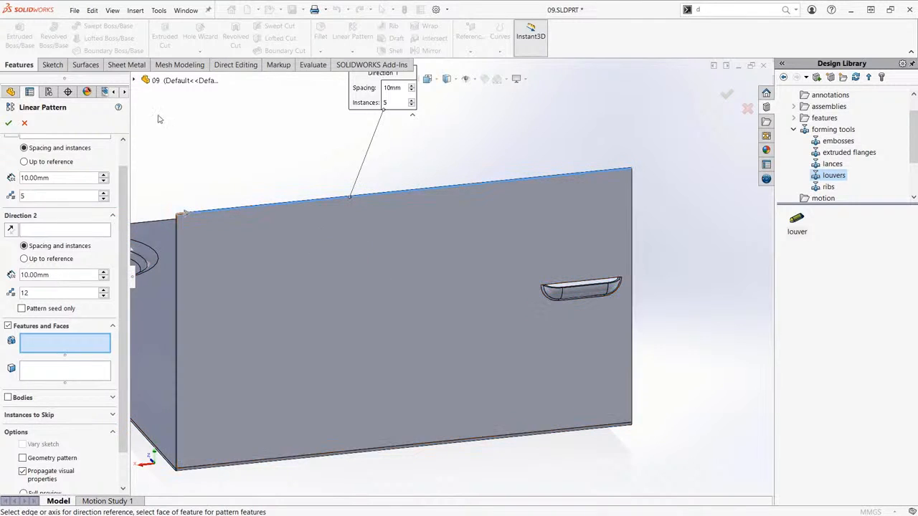
left_click(135, 81)
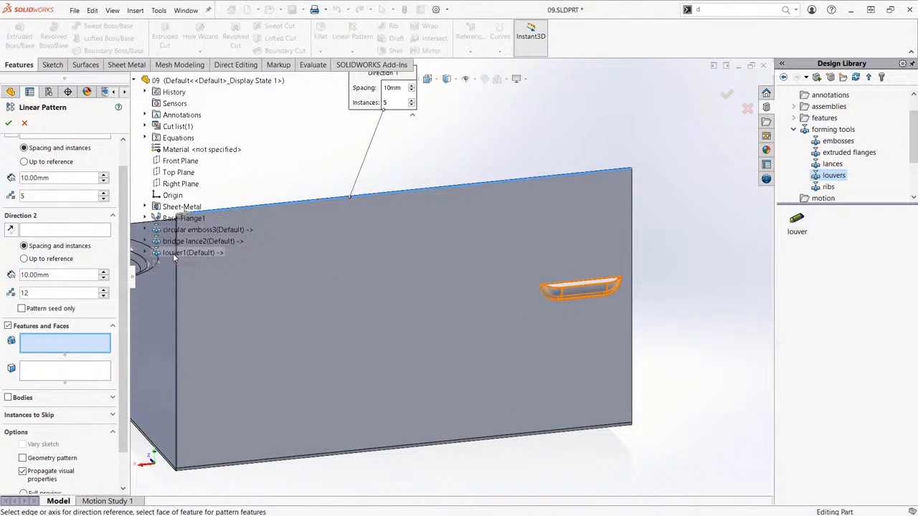
left_click(174, 254)
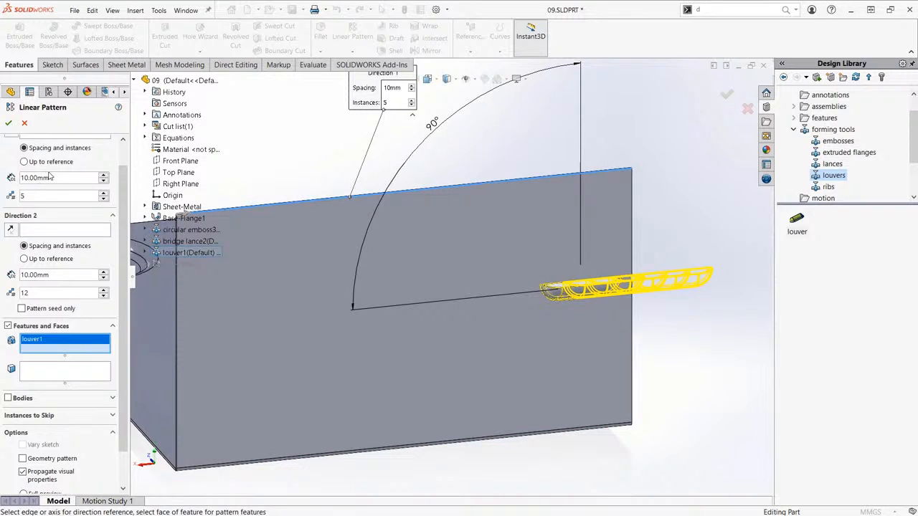
- Reverse the louver pattern's direction, set 50 mm spacing and 4 instances, and create the pattern
scroll(49, 176, "up", 1)
left_click(11, 156)
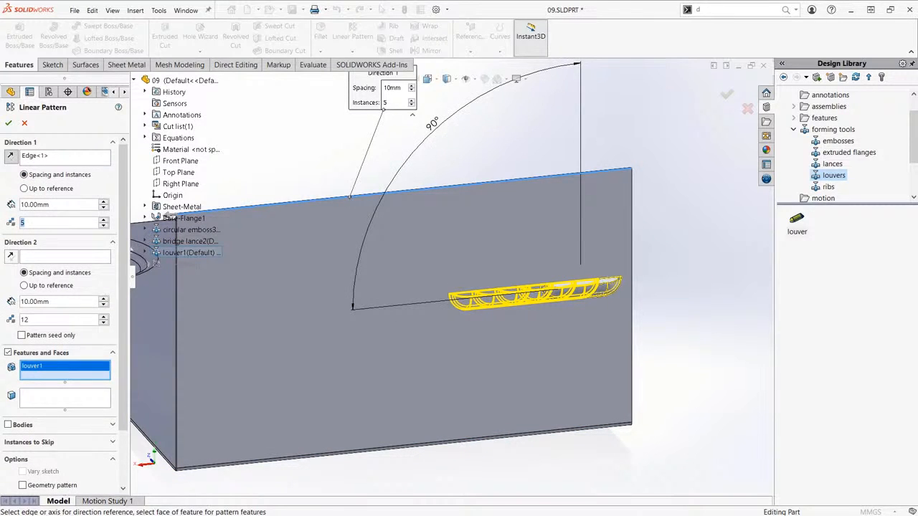
left_click(70, 229)
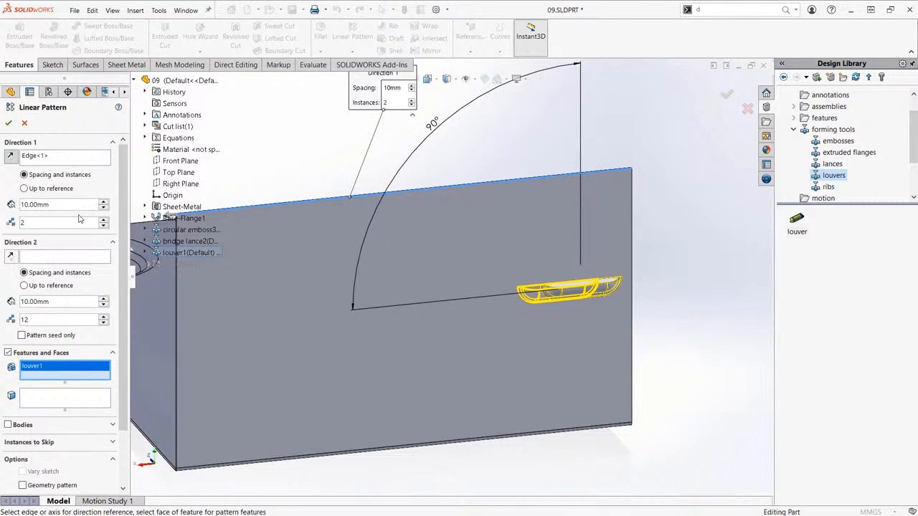
double_click(48, 204)
type("50")
key("Return")
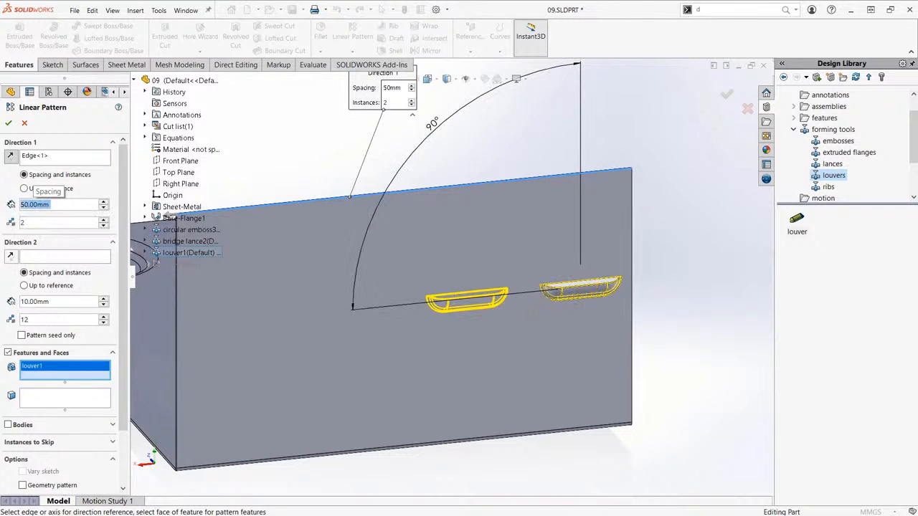
key("Tab")
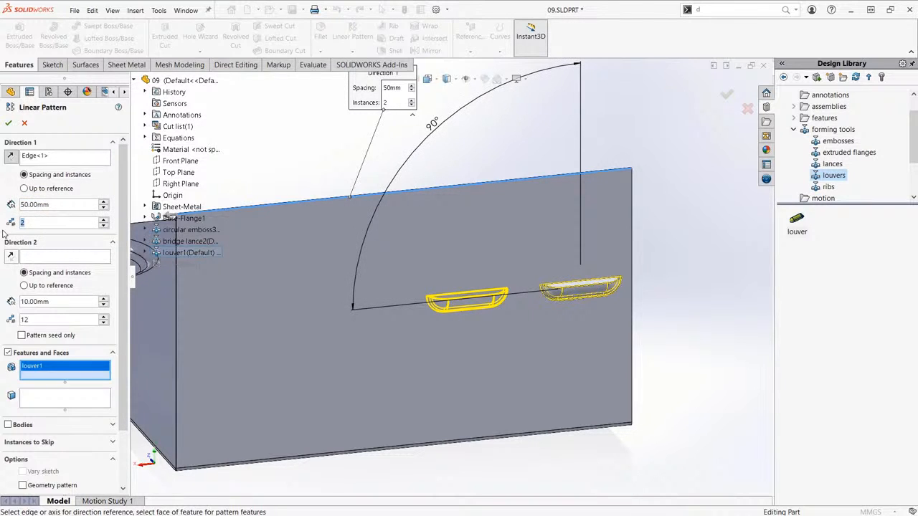
type("4")
middle_click_drag(466, 223, 675, 158)
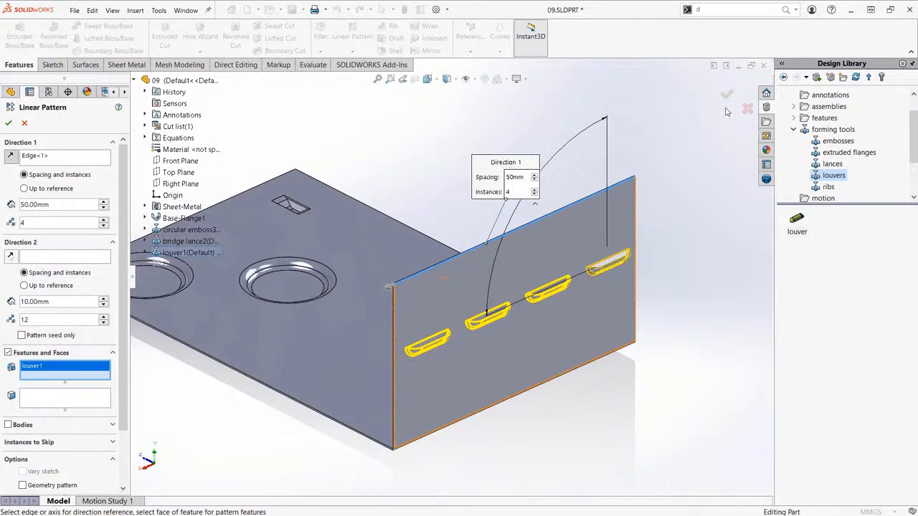
key("Return")
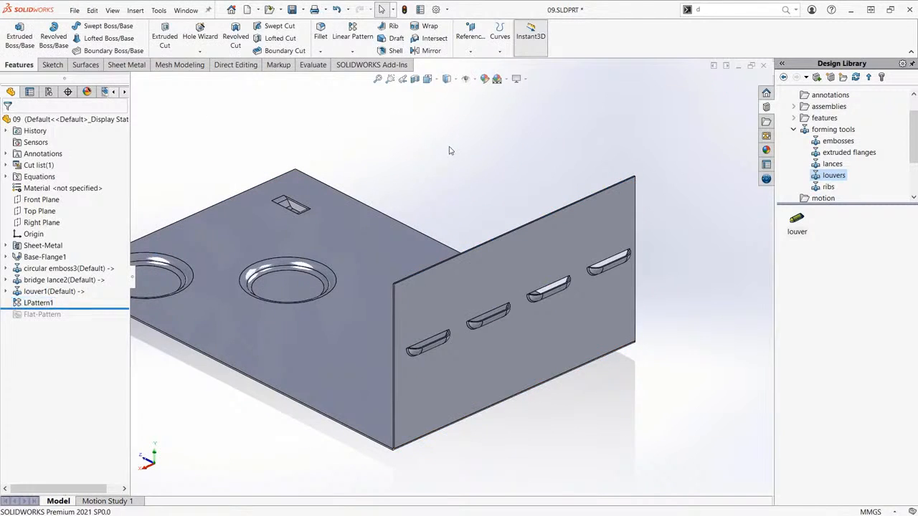
key("ctrl+7")
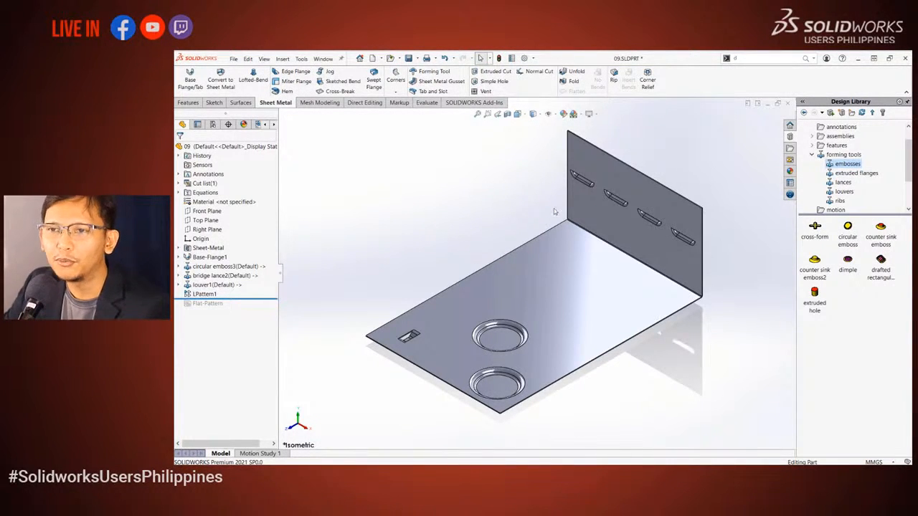
- Examine the patterned louvers and the bend between the base sheet and the upright flange
scroll(613, 217, "down", 1)
middle_click_drag(565, 284, 564, 264, "ctrl")
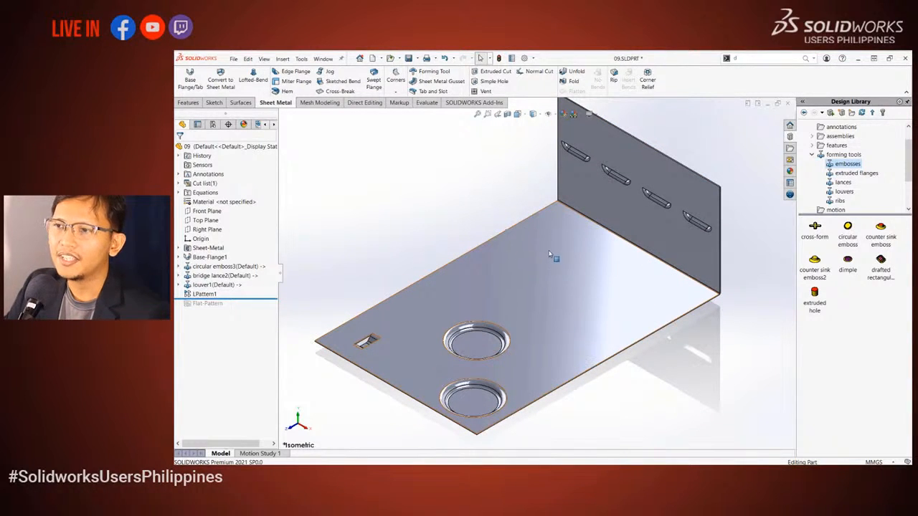
scroll(549, 243, "down", 2)
scroll(548, 243, "up", 2)
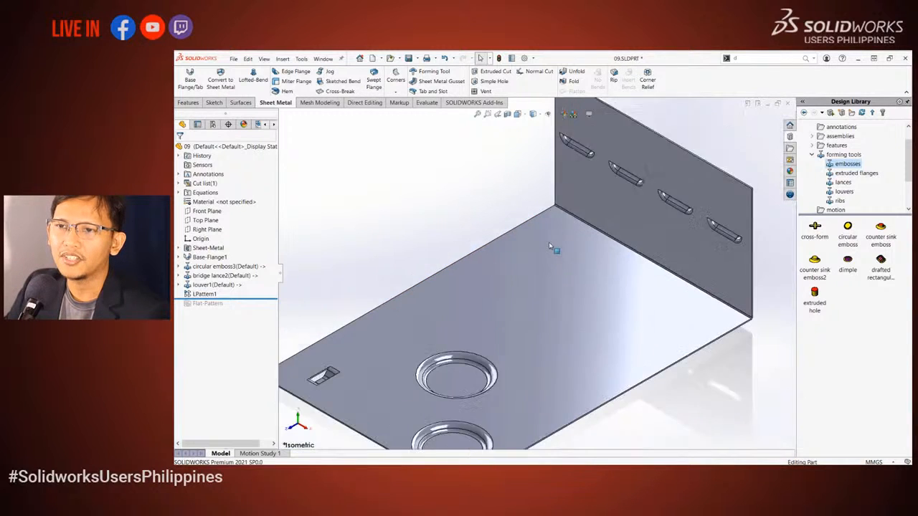
left_click(594, 231)
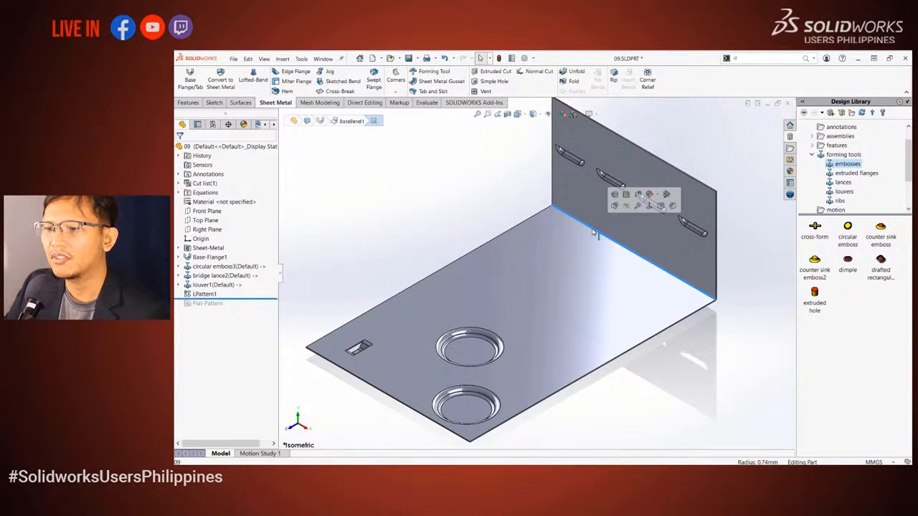
scroll(592, 231, "down", 1)
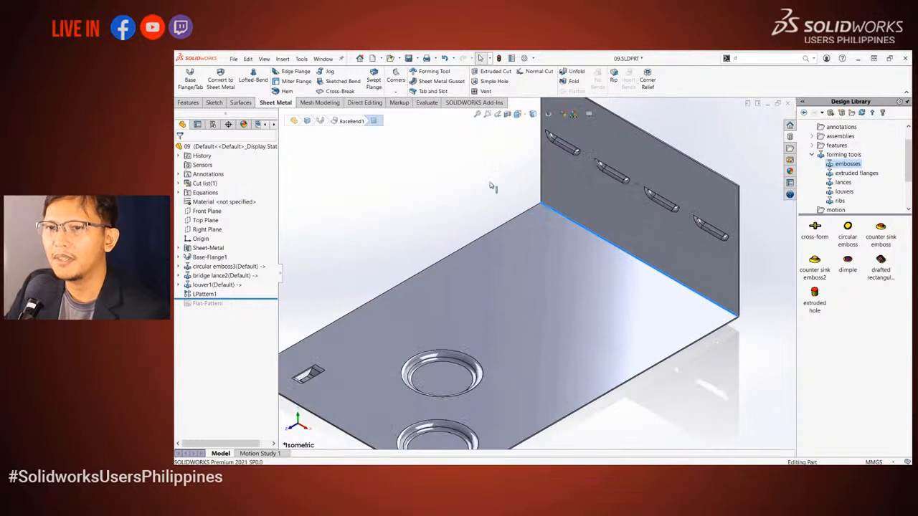
left_click(587, 234)
left_click(410, 190)
key("f")
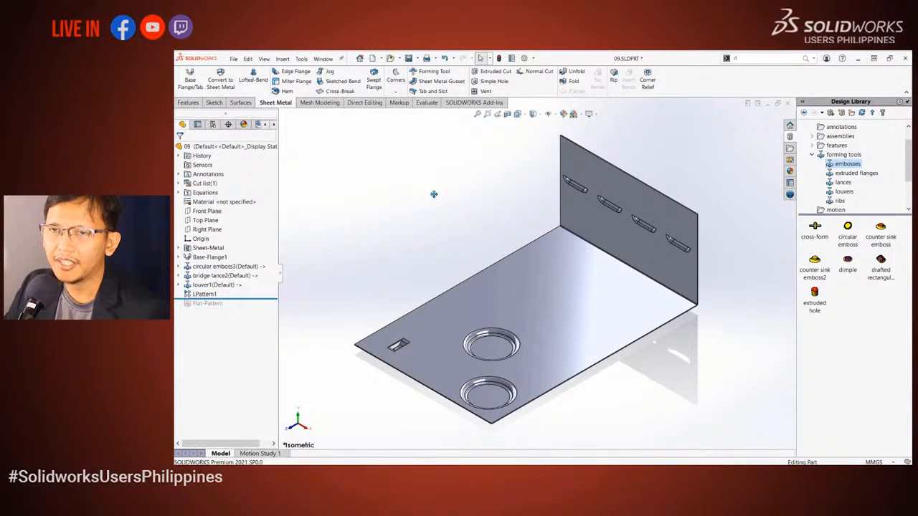
- Create a new part document and save it as "10 label-emboss" in the ForLivestream folder
key("ctrl+n")
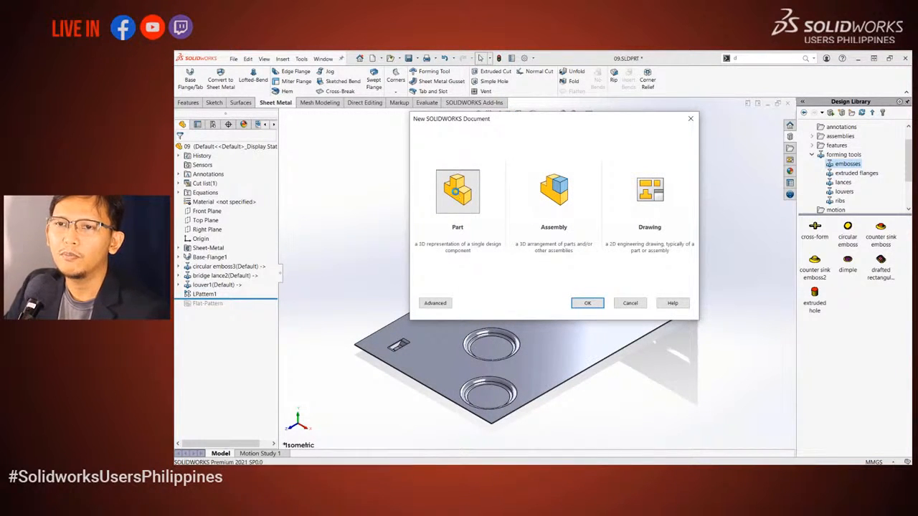
double_click(458, 193)
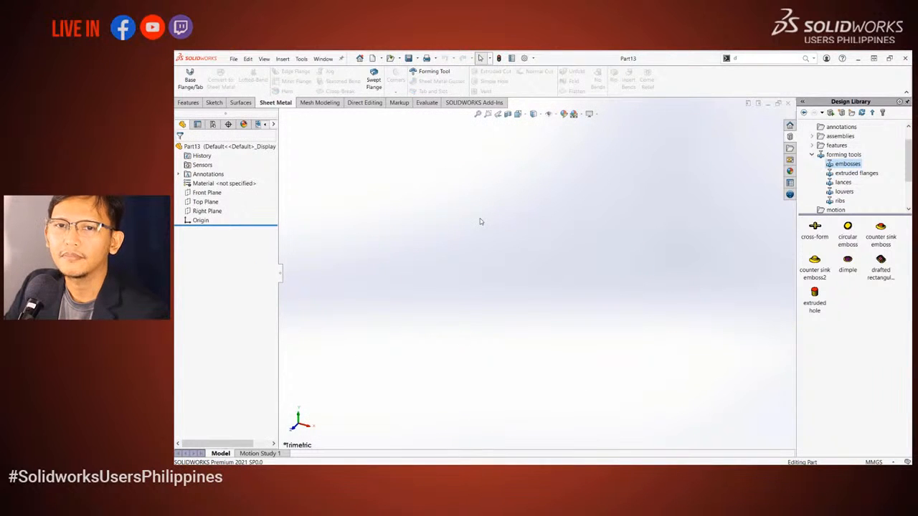
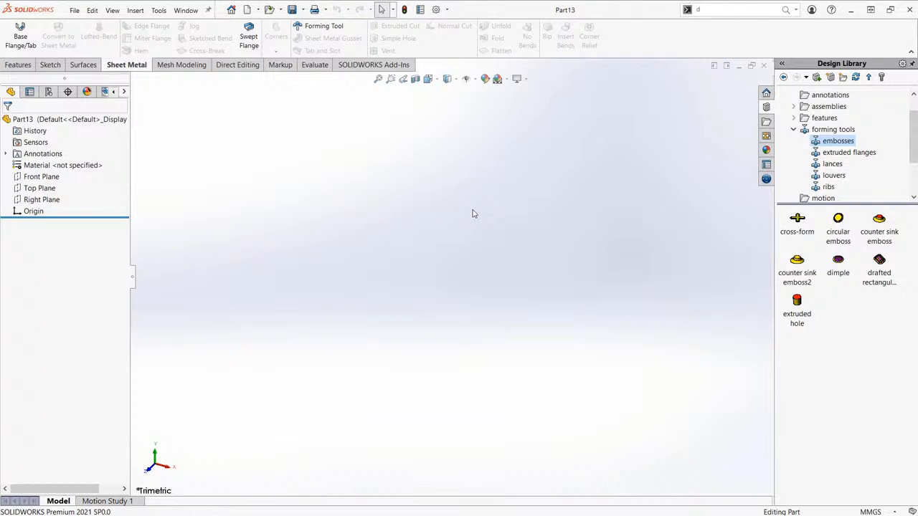
key("ctrl+s")
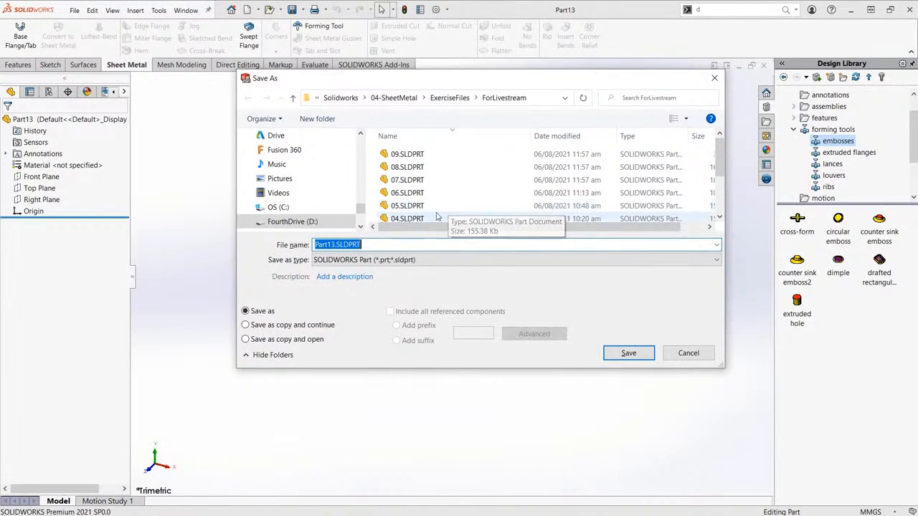
type("10")
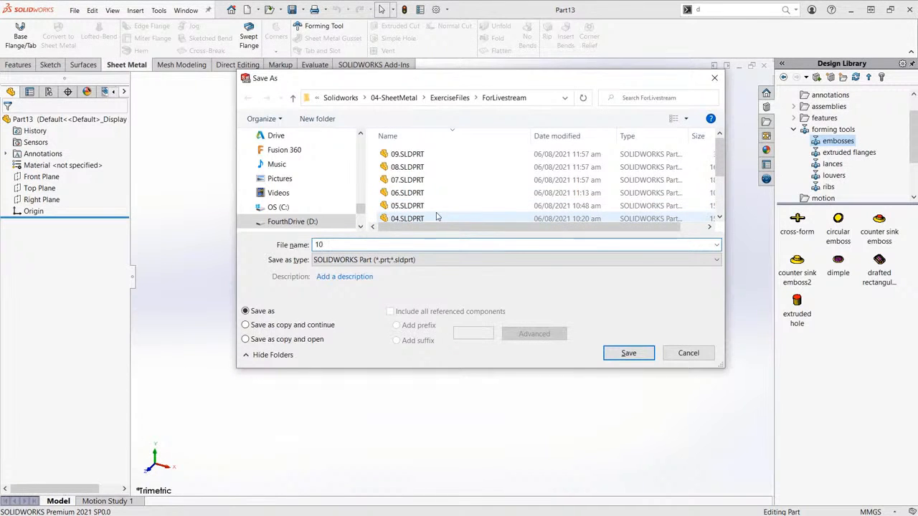
type(" label-emboss")
key("Return")
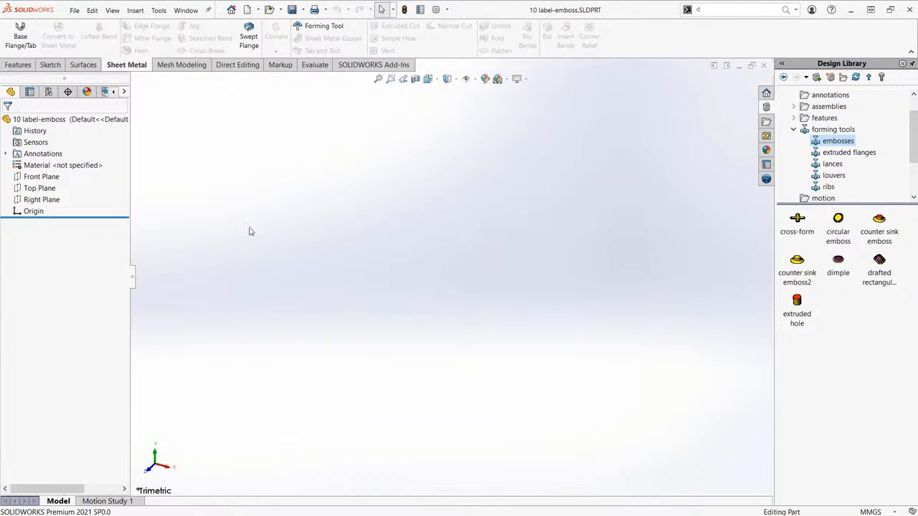
- Sketch a center rectangle about 151 by 87 mm on the Top Plane, centred on the origin
left_click(39, 189)
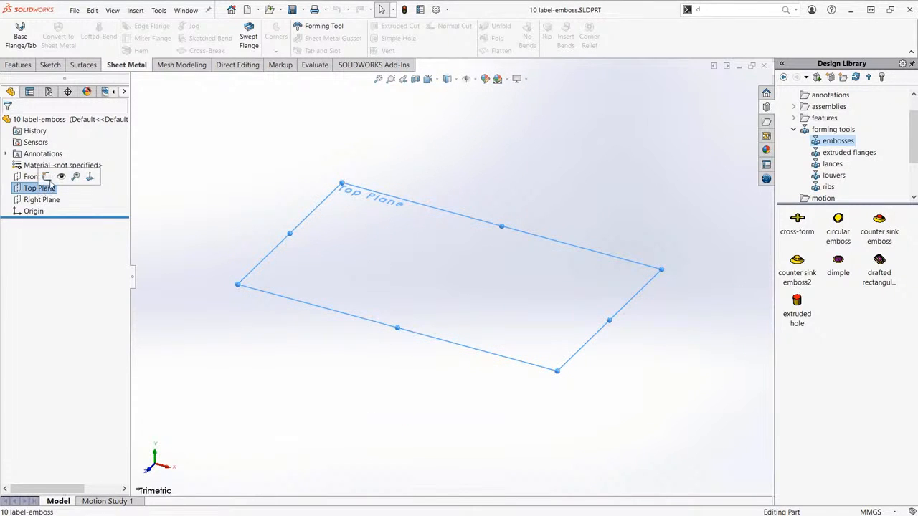
left_click(47, 177)
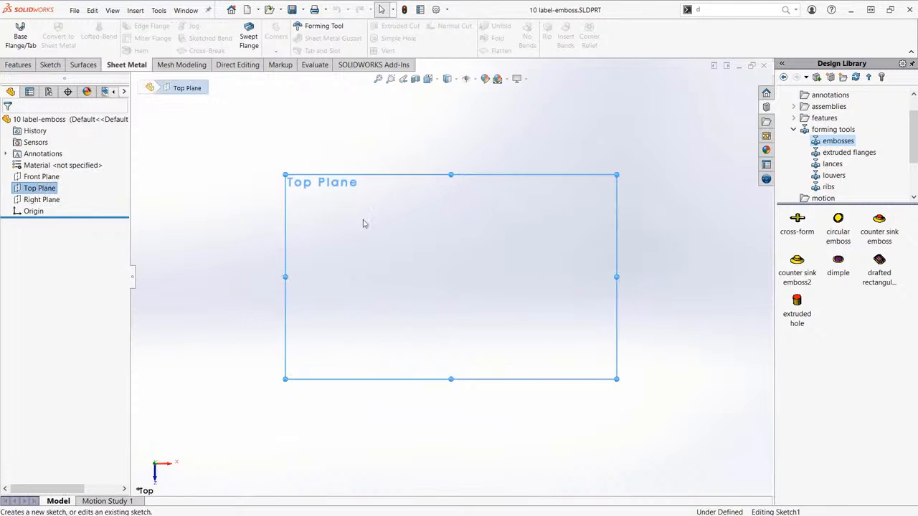
left_click(431, 150)
key("s")
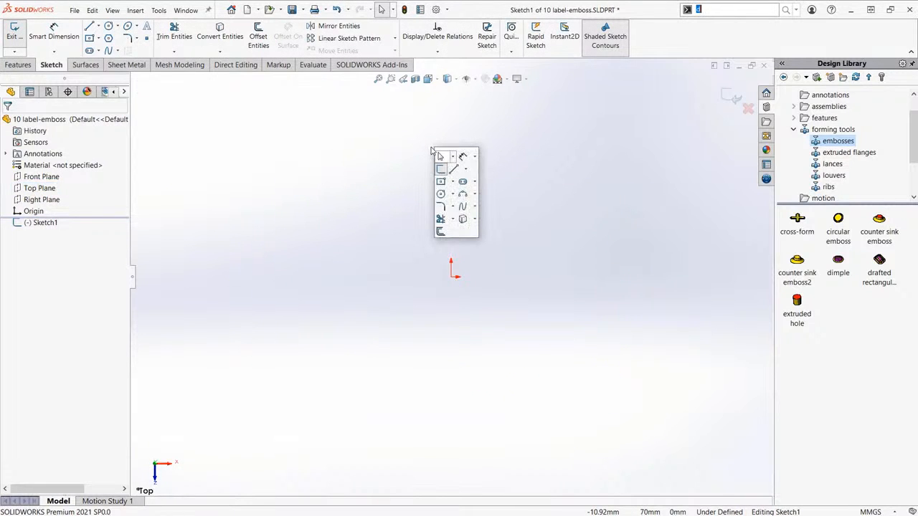
left_click(441, 182)
left_click(451, 275)
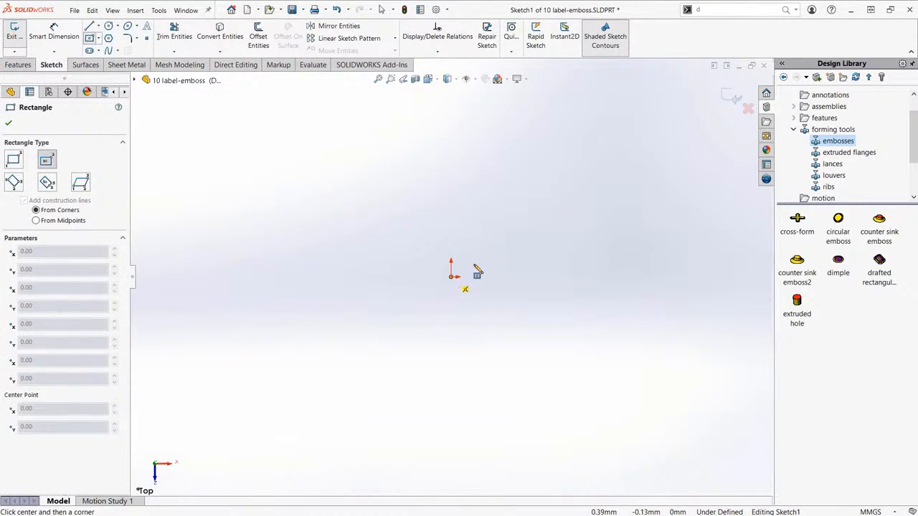
left_click(592, 197)
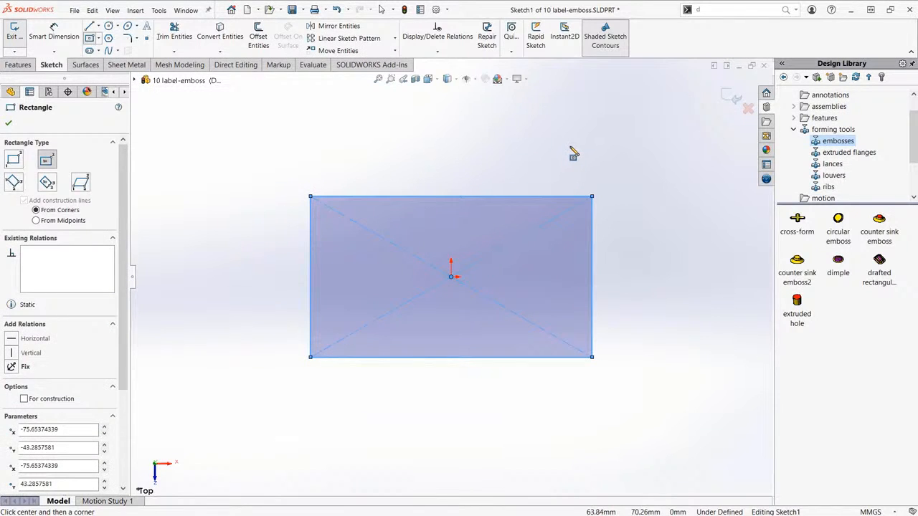
- Dimension the rectangle to 100 mm wide and 50 mm high, and exit the sketch
key("s")
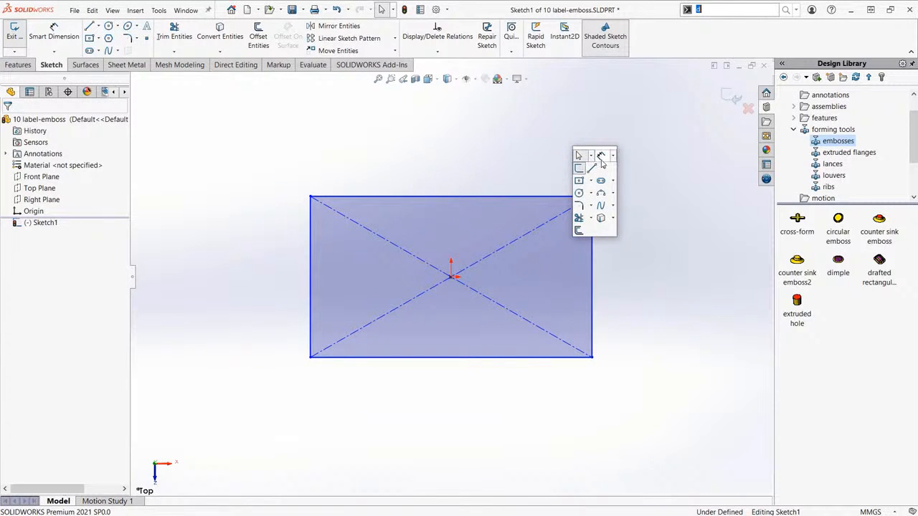
left_click(602, 156)
left_click(485, 197)
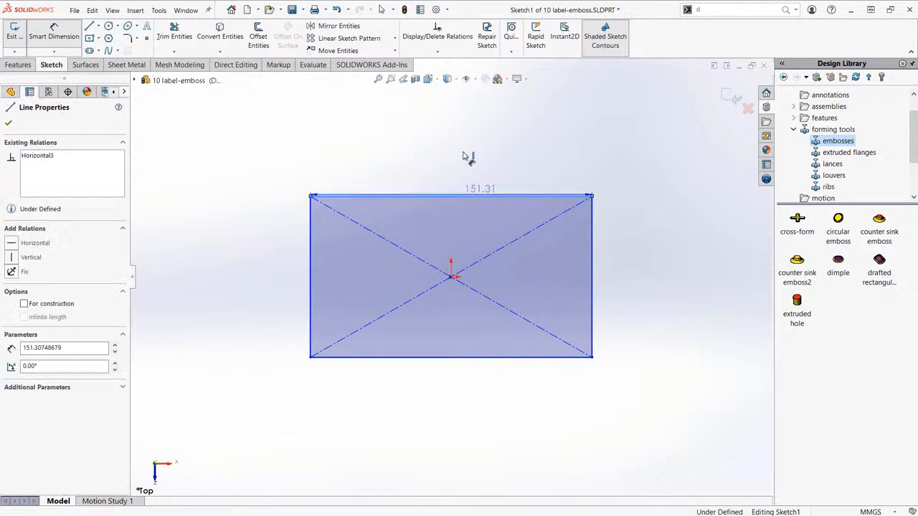
left_click(463, 156)
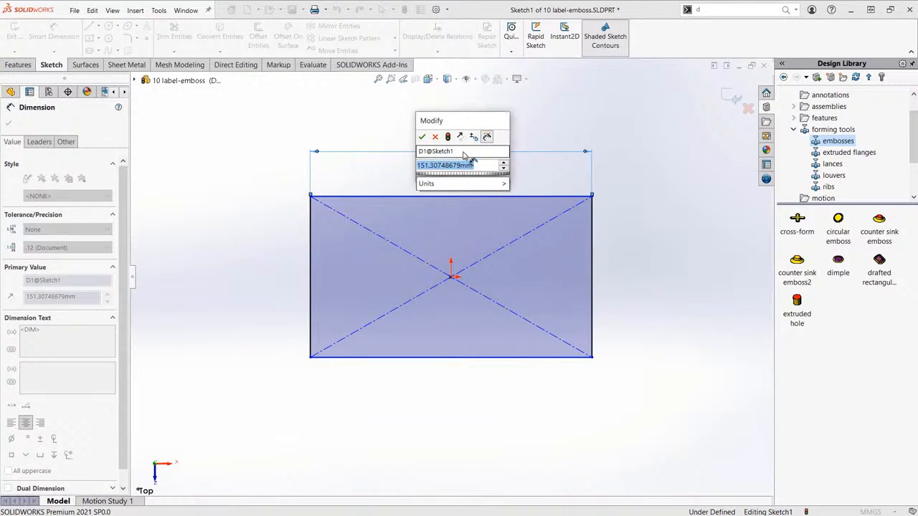
type("100")
key("Return")
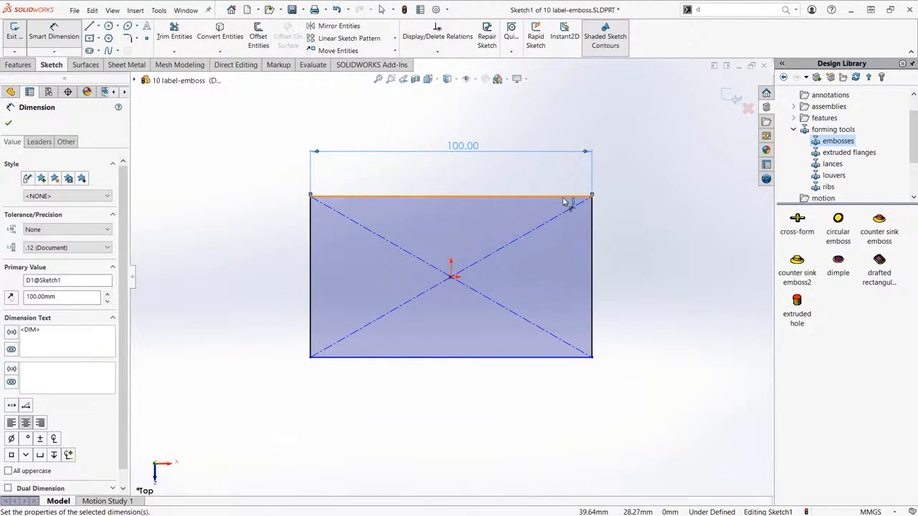
left_click(566, 357)
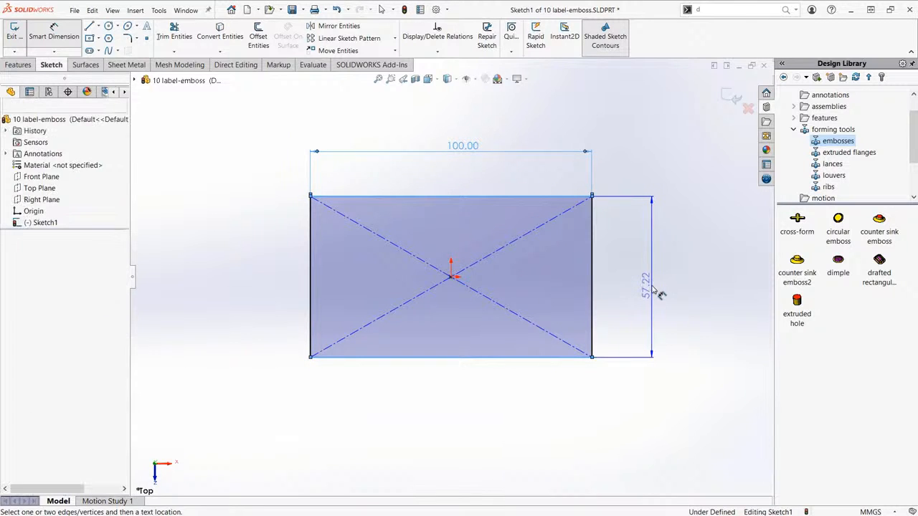
left_click(658, 293)
type("50")
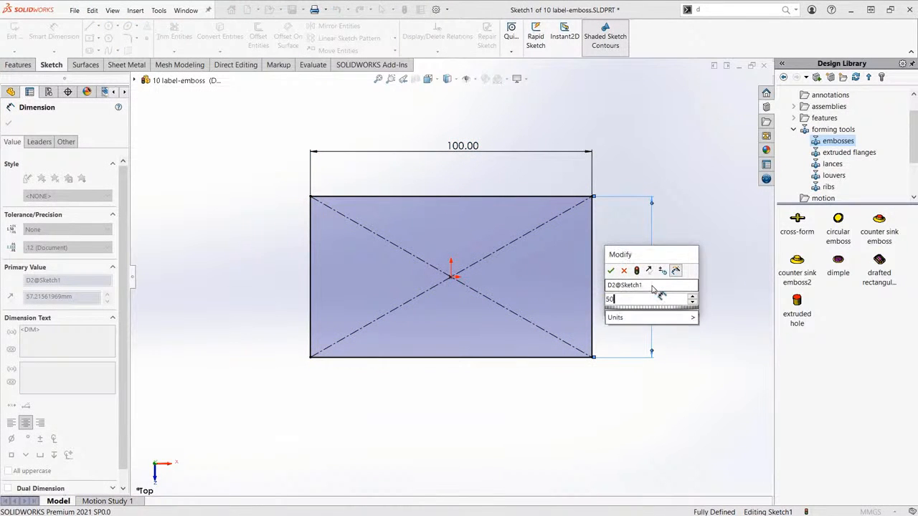
key("Return")
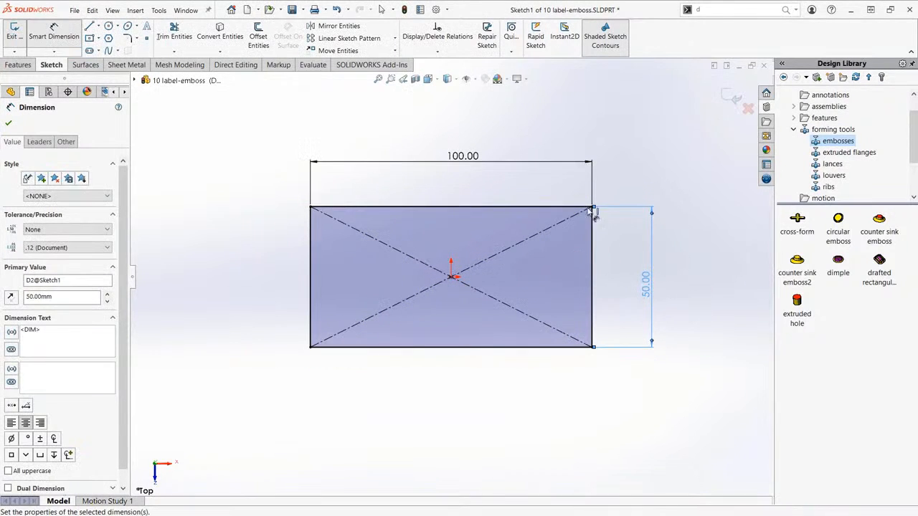
left_click(732, 98)
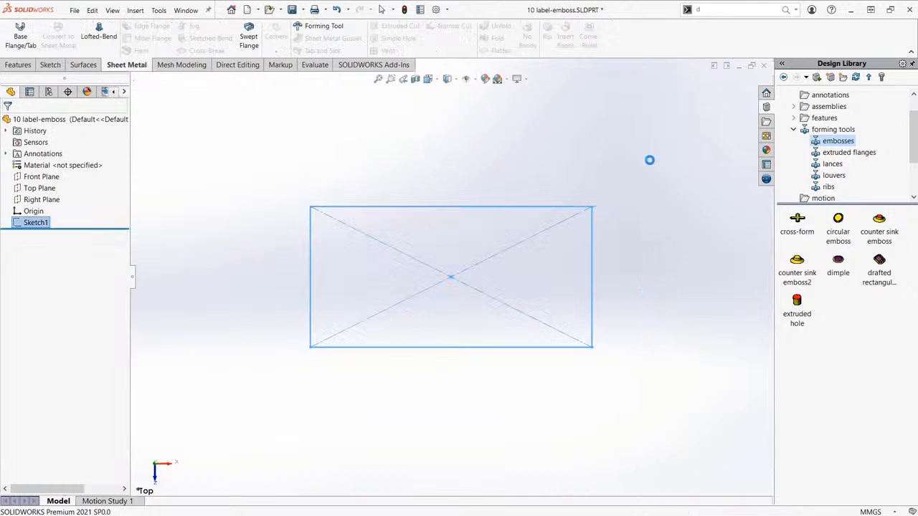
- Extrude the rectangle sketch as a 1 mm thick blind boss
left_click(612, 202)
key("ctrl+7")
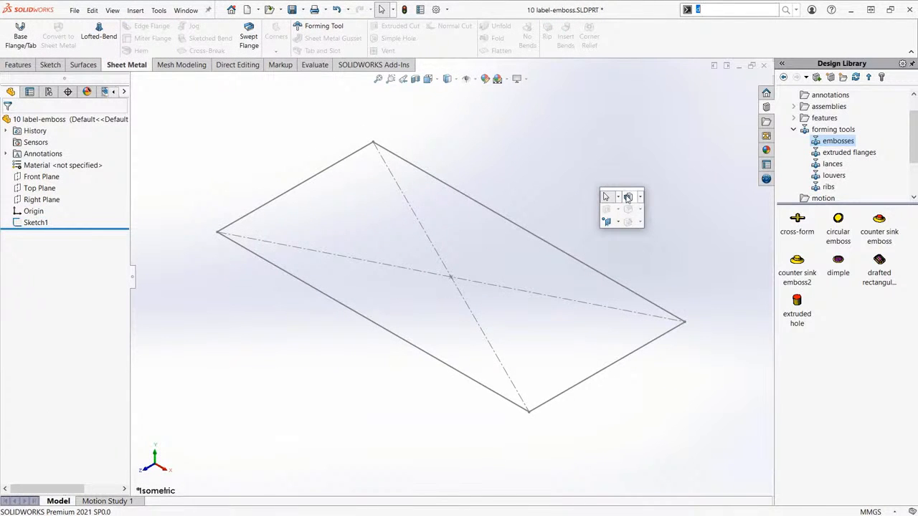
left_click(628, 196)
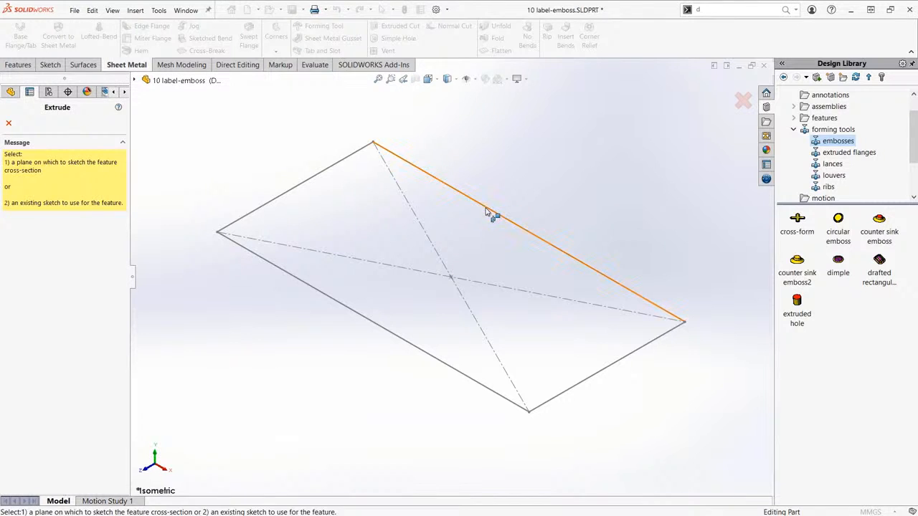
left_click(486, 212)
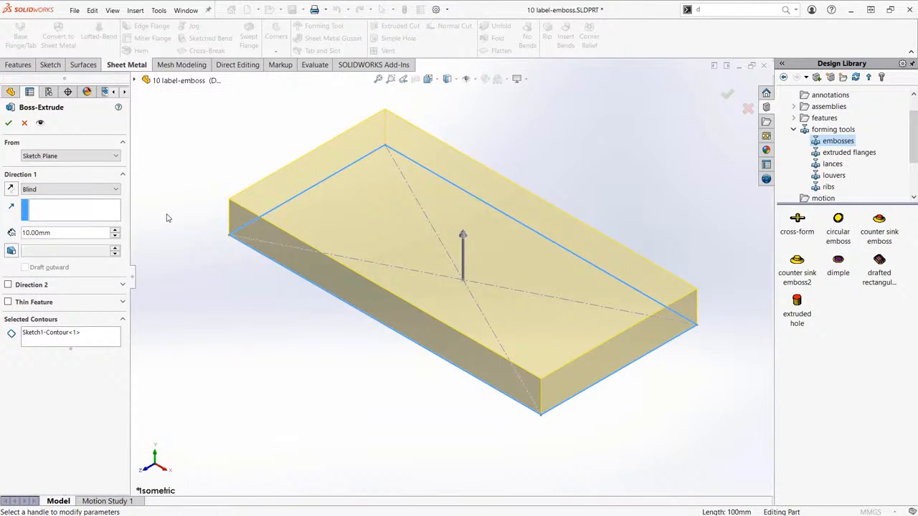
double_click(49, 235)
type("1")
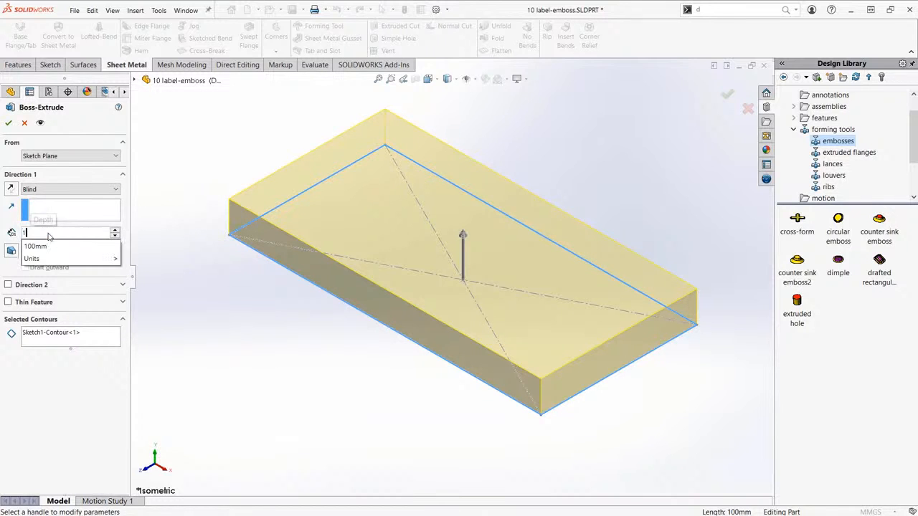
key("Return")
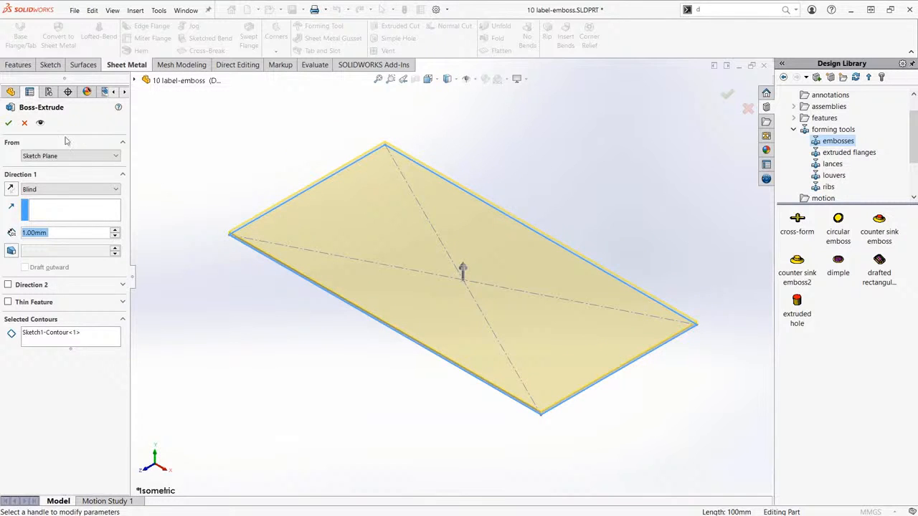
left_click(10, 126)
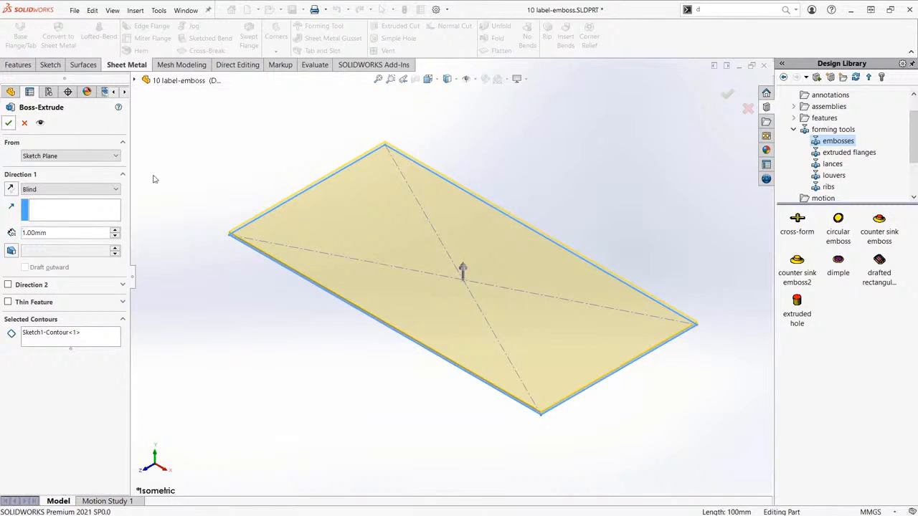
- Fillet the four short vertical corner edges of the rectangular plate with a 5 mm radius
scroll(266, 244, "down", 5)
scroll(267, 234, "down", 3)
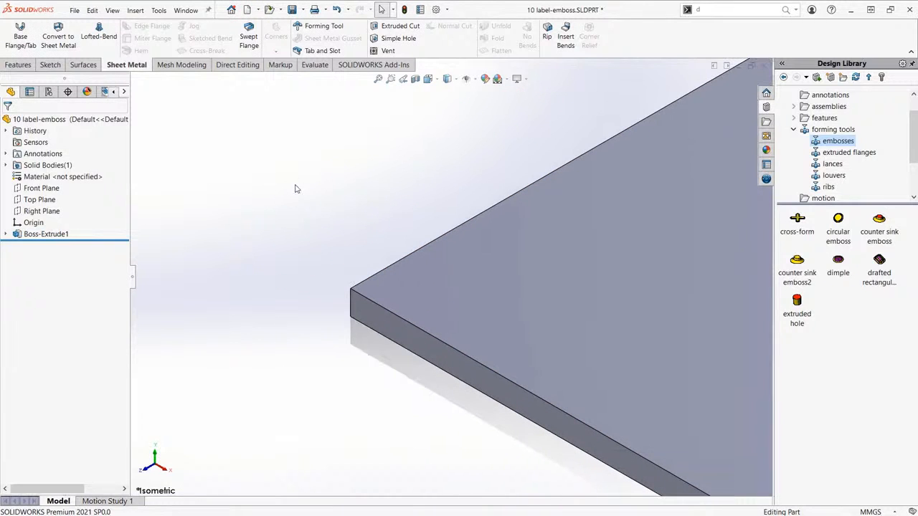
left_click(350, 307)
scroll(438, 250, "up", 5)
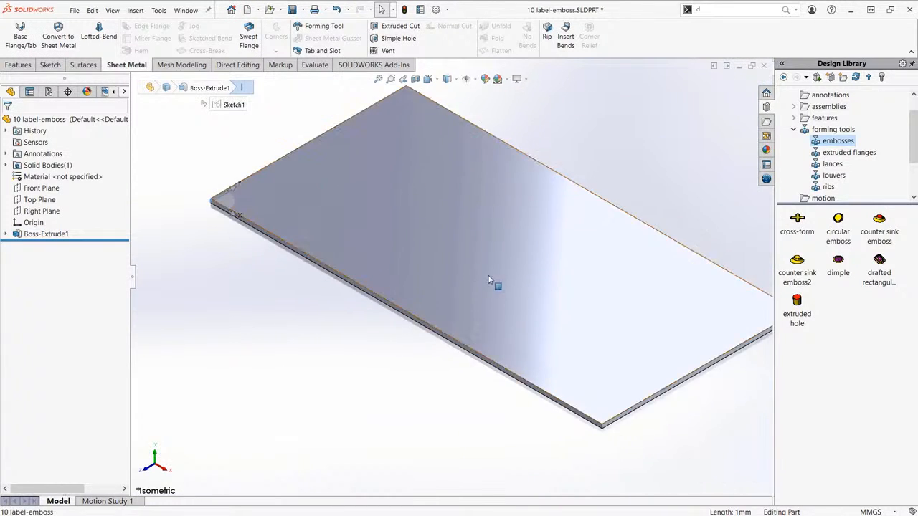
scroll(545, 372, "down", 5)
left_click(409, 326, "ctrl")
scroll(438, 305, "up", 3)
middle_click_drag(556, 274, 422, 352, "ctrl")
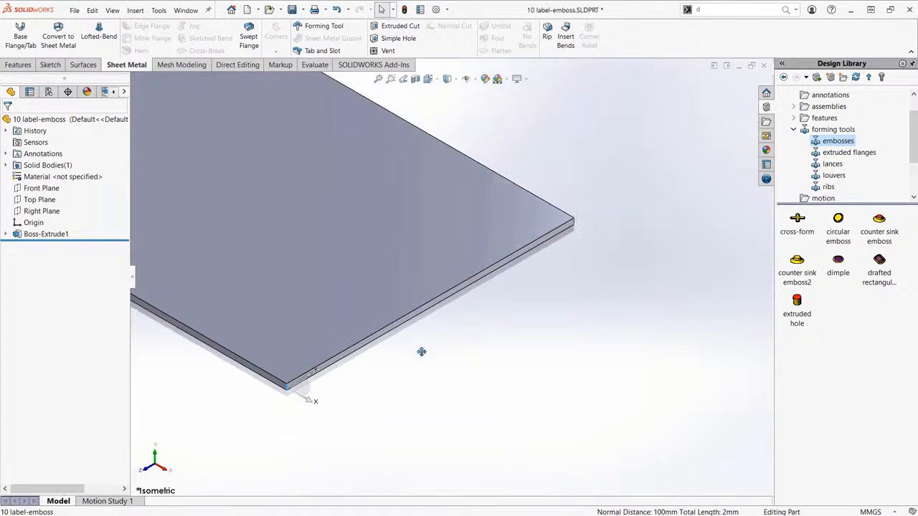
scroll(574, 262, "down", 4)
left_click(515, 203, "ctrl")
scroll(395, 205, "up", 3)
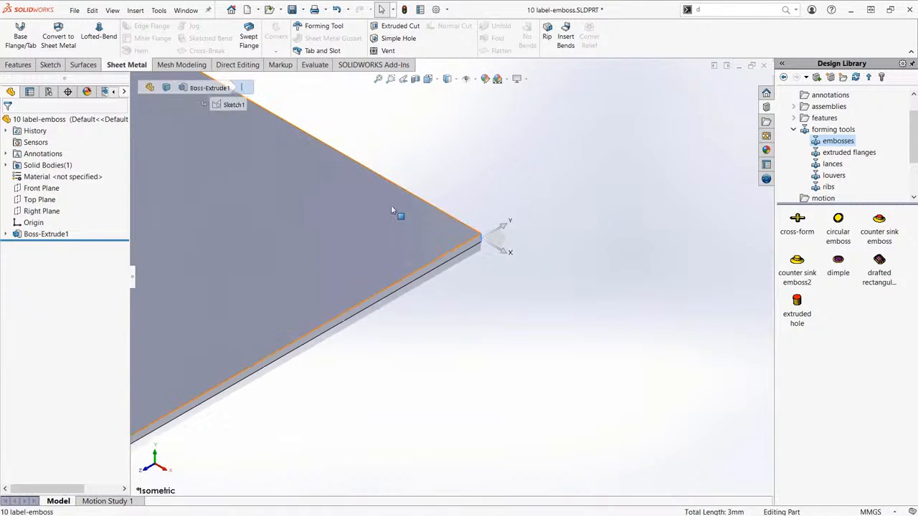
middle_click_drag(449, 256, 472, 235)
scroll(438, 226, "up", 3)
scroll(431, 212, "up", 5)
scroll(455, 168, "down", 6)
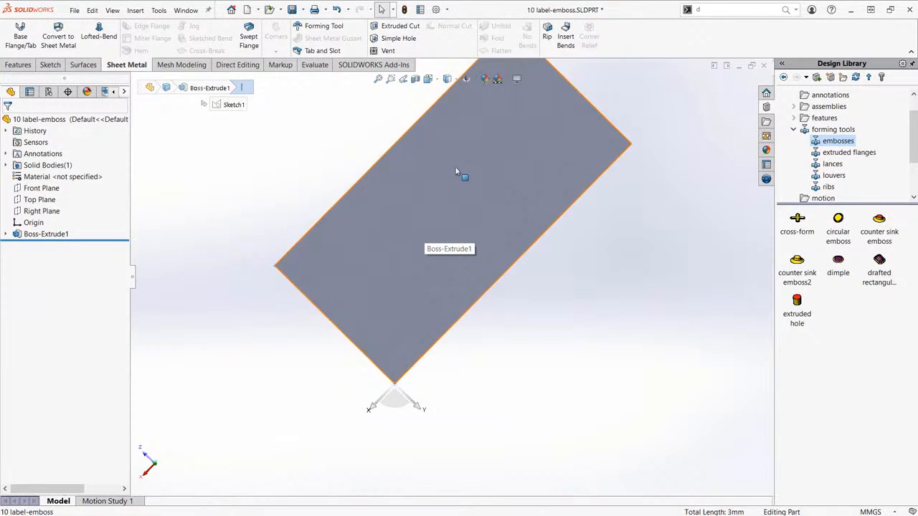
scroll(440, 176, "up", 6)
middle_click_drag(440, 176, 439, 96)
scroll(426, 256, "down", 3)
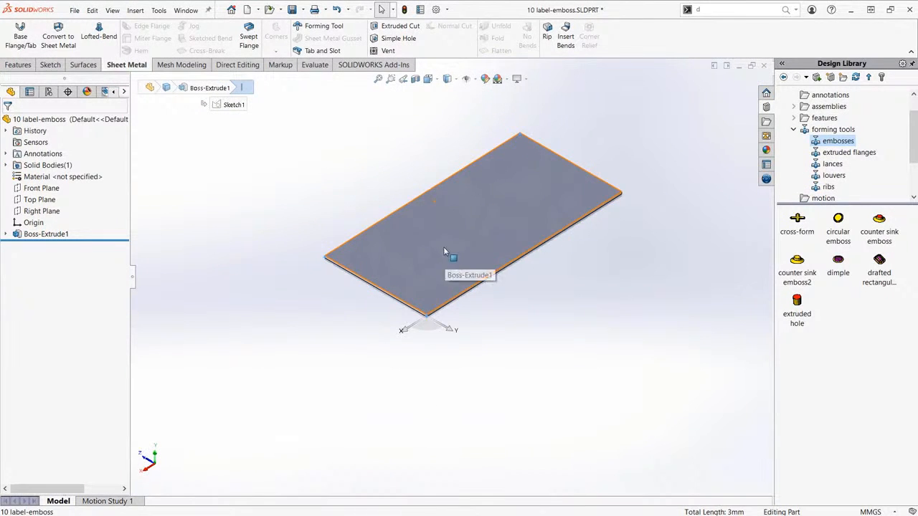
middle_click_drag(444, 249, 334, 217)
scroll(544, 289, "down", 3)
scroll(543, 289, "down", 3)
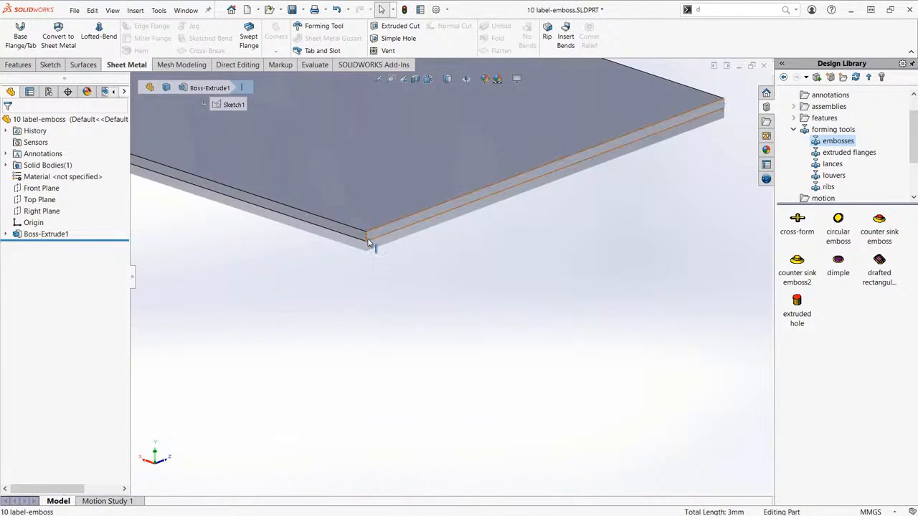
left_click(365, 239, "ctrl")
right_click(490, 258)
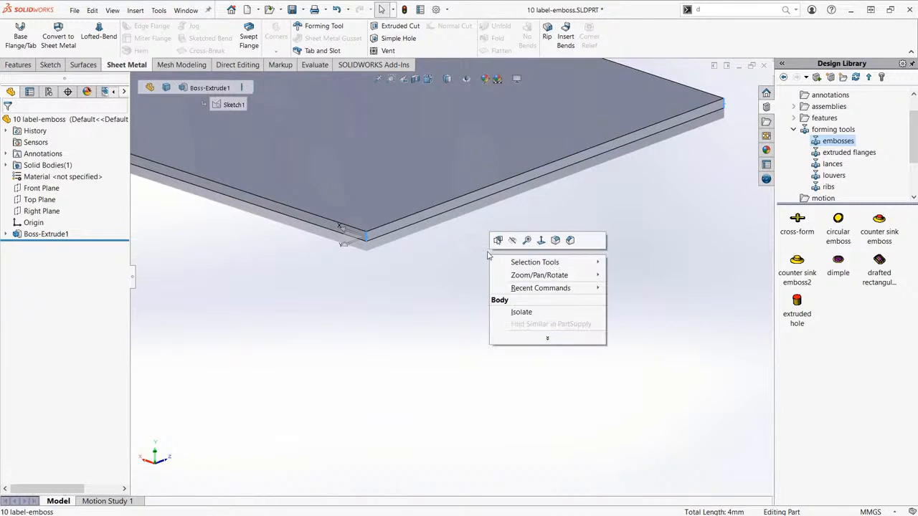
left_click(554, 242)
scroll(512, 268, "up", 4)
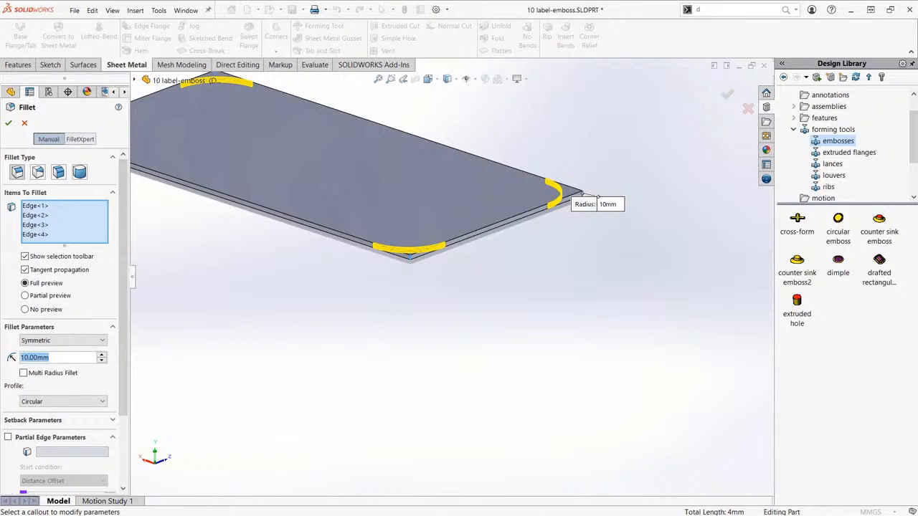
type("5")
key("Return")
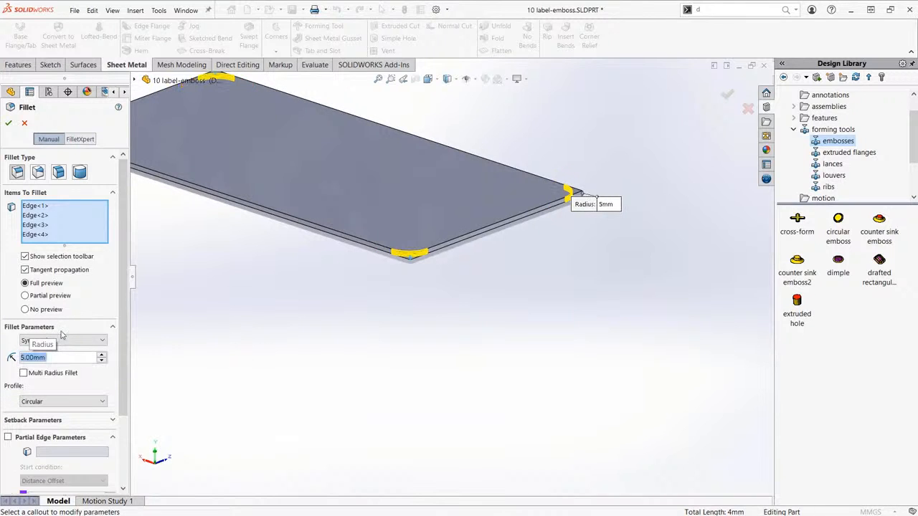
middle_click_drag(348, 325, 499, 413, "ctrl")
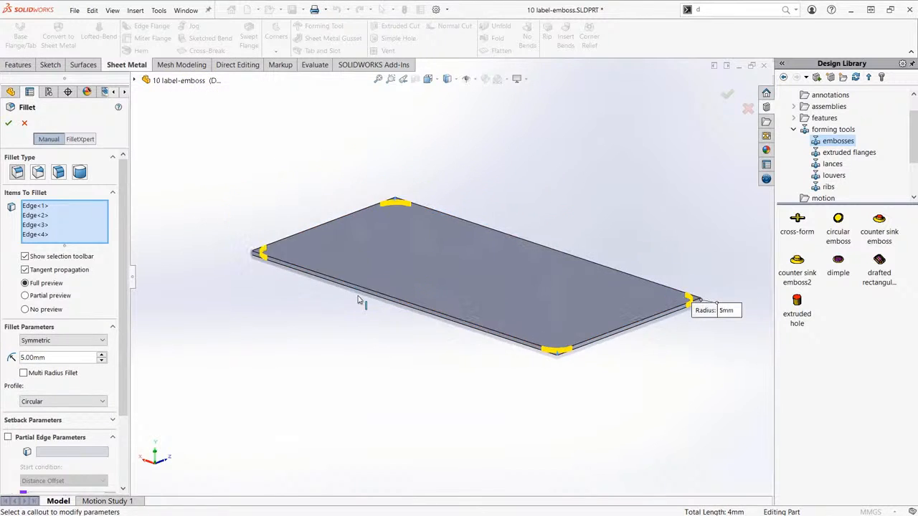
middle_click_drag(361, 293, 371, 356)
left_click(726, 96)
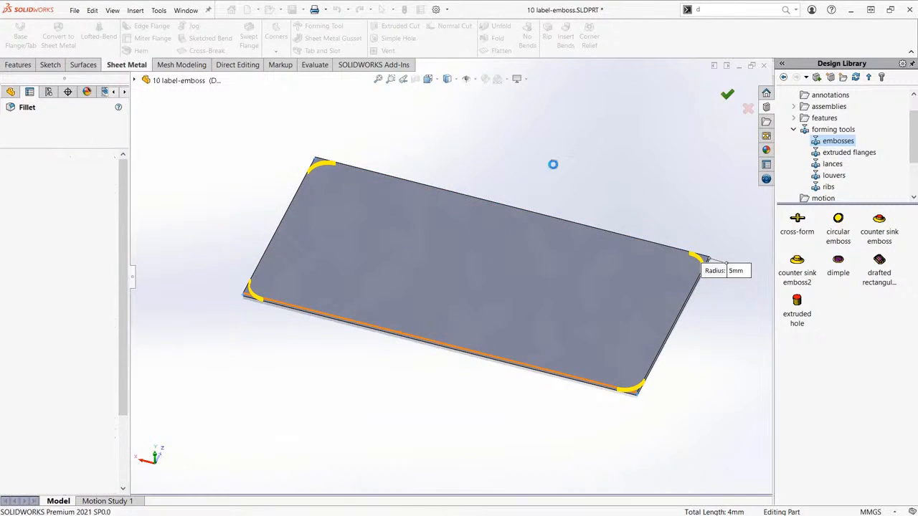
- Fillet the plate's upper perimeter edge with a 1 mm radius, using tangent propagation
middle_click_drag(310, 218, 309, 186)
scroll(248, 250, "down", 2)
middle_click_drag(248, 250, 327, 297)
left_click(331, 306)
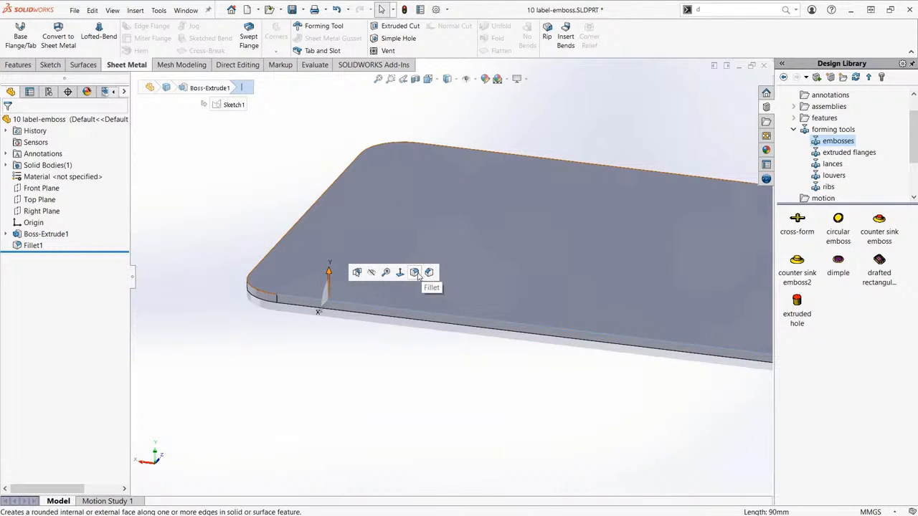
key("Return")
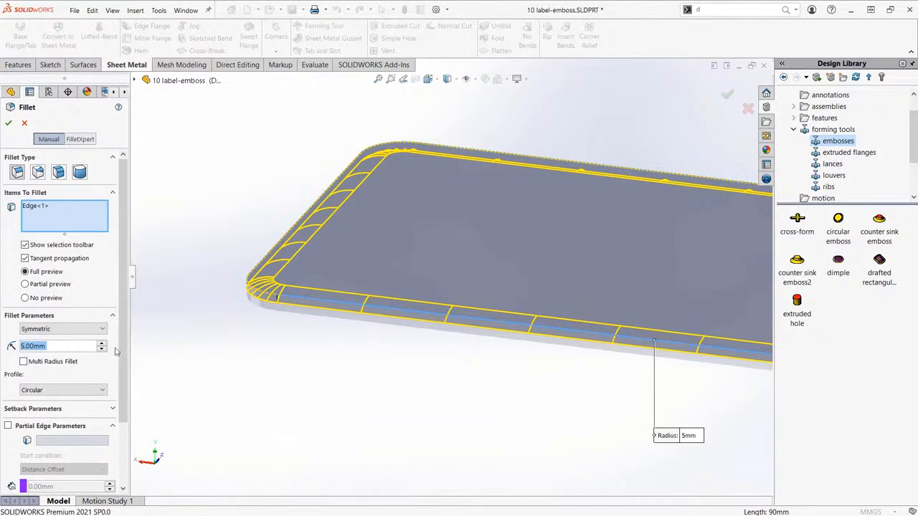
left_click(62, 346)
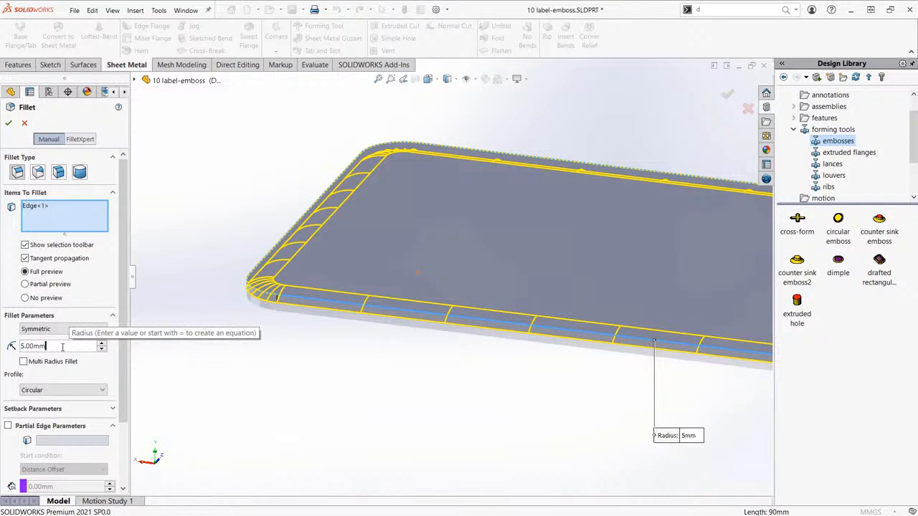
double_click(63, 347)
type("1")
key("Return")
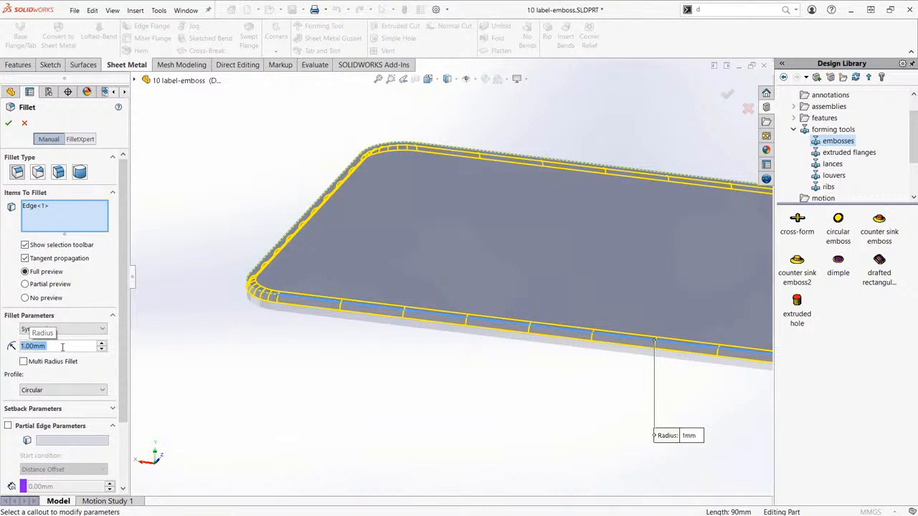
key("Return")
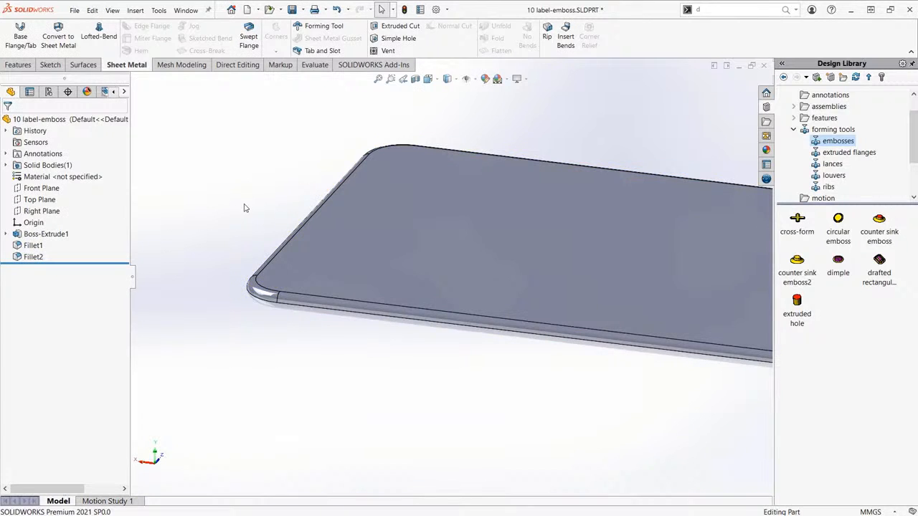
- Create a forming tool from the plate with its flat underside as the stopping face and no faces to remove, and save the part
key("ctrl+7")
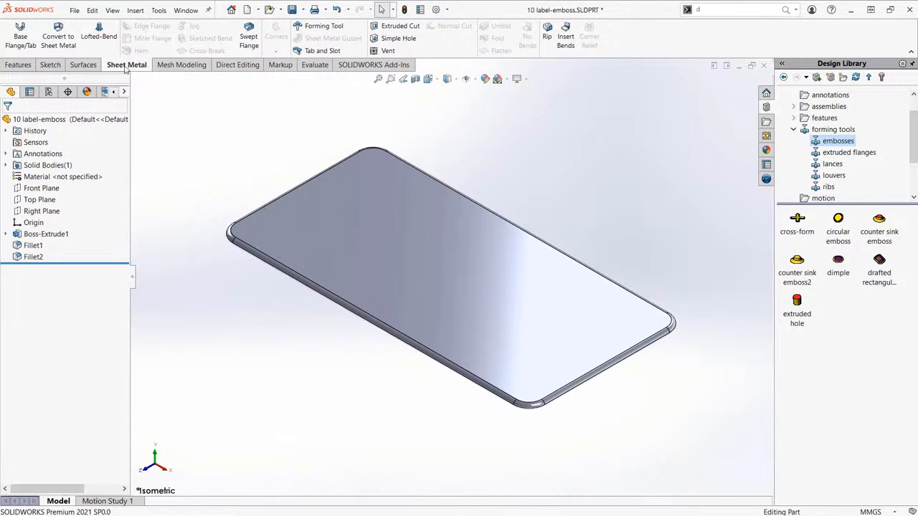
left_click(343, 28)
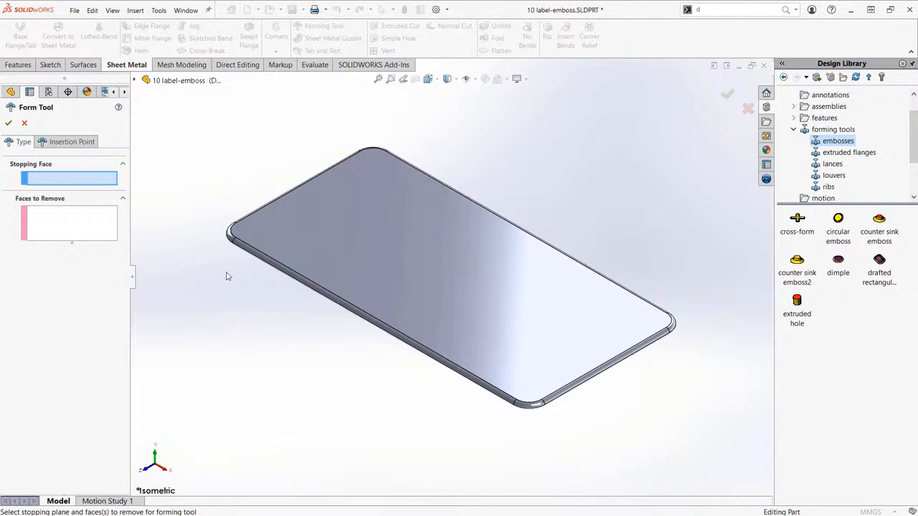
middle_click_drag(324, 318, 367, 285)
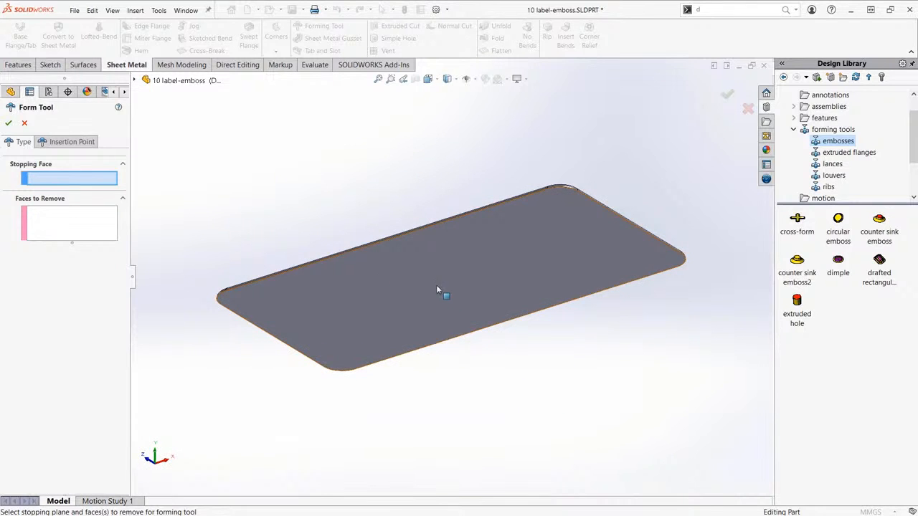
left_click(414, 293)
middle_click_drag(369, 193, 441, 150)
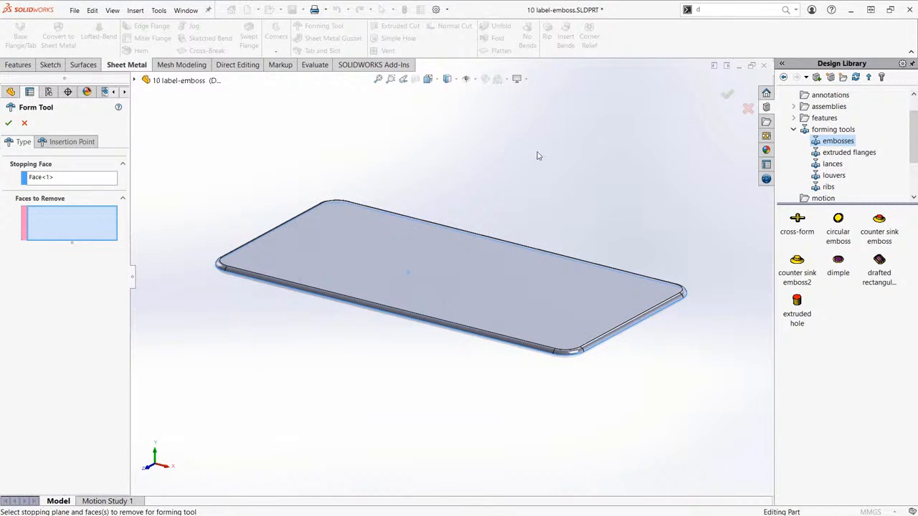
middle_click_drag(527, 167, 521, 172)
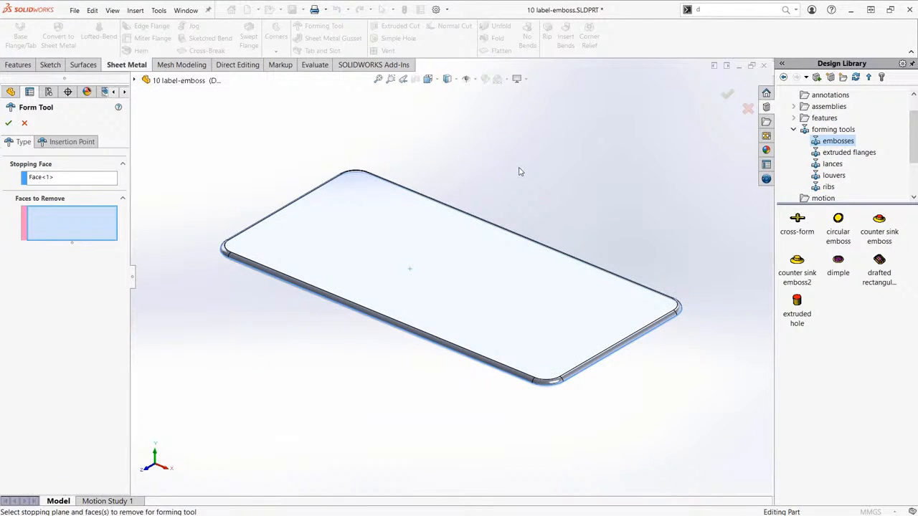
key("ctrl+7")
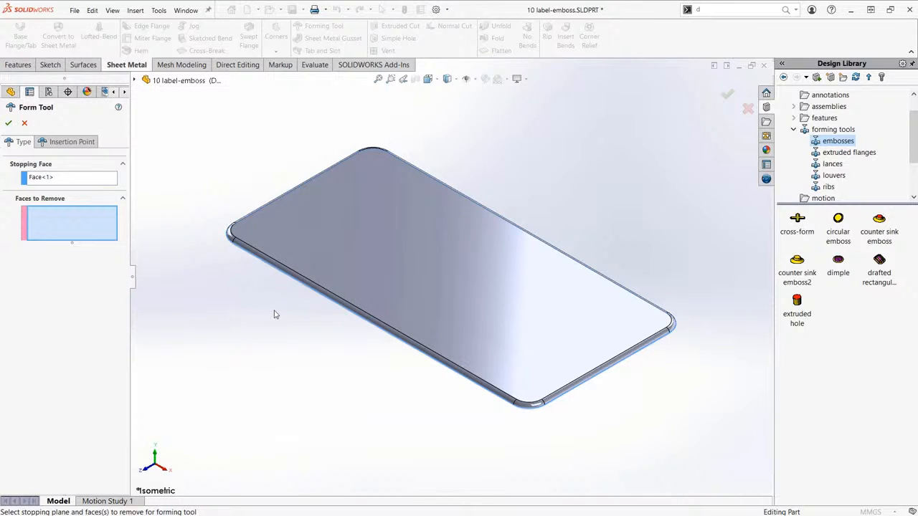
middle_click_drag(277, 315, 242, 179)
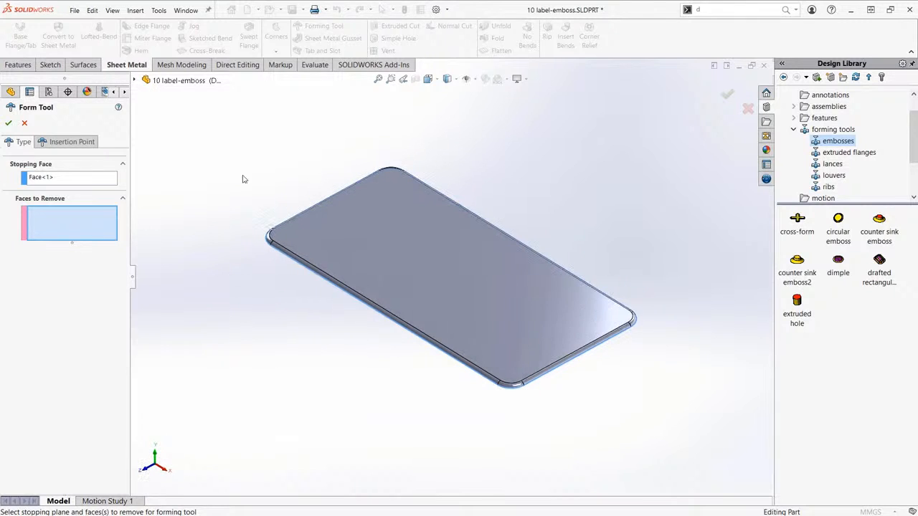
key("ctrl+7")
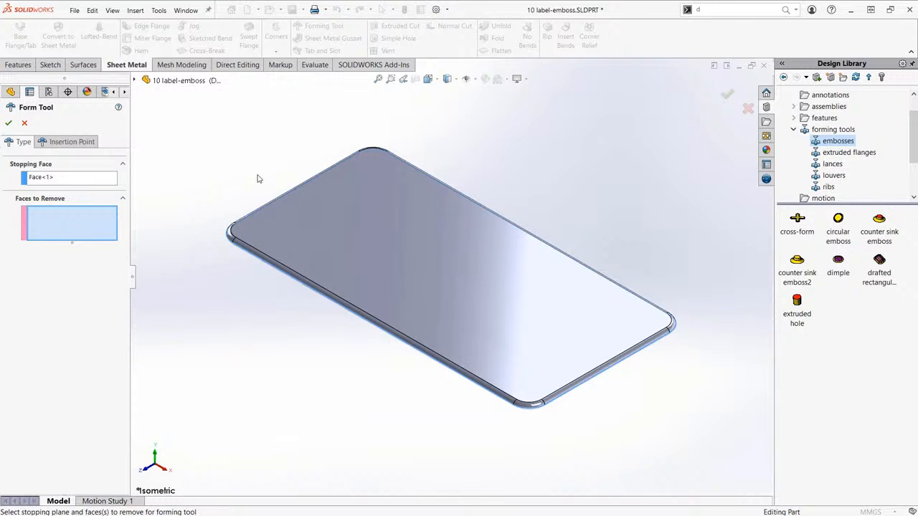
left_click(728, 96)
mouse_move(616, 188)
middle_mouse_down()
mouse_move(596, 122)
mouse_move(597, 75)
mouse_move(598, 186)
middle_mouse_up()
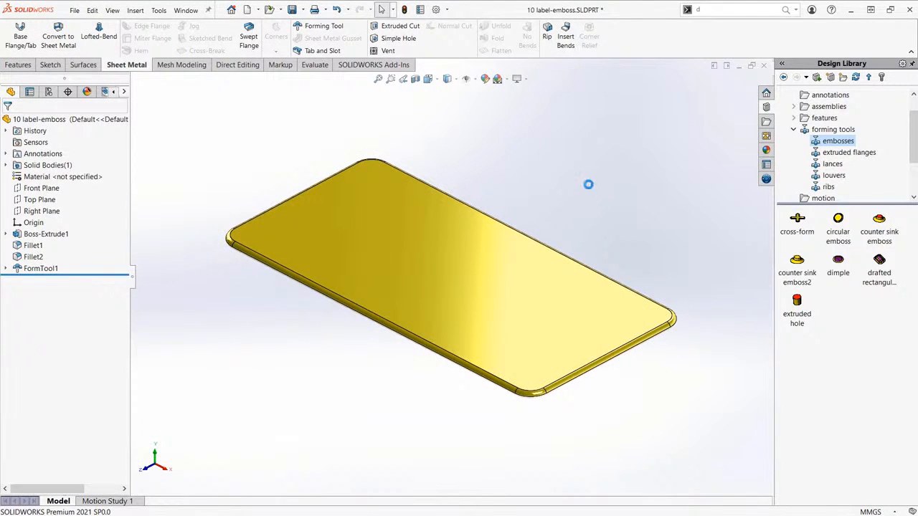
key("ctrl+s")
key("ctrl+7")
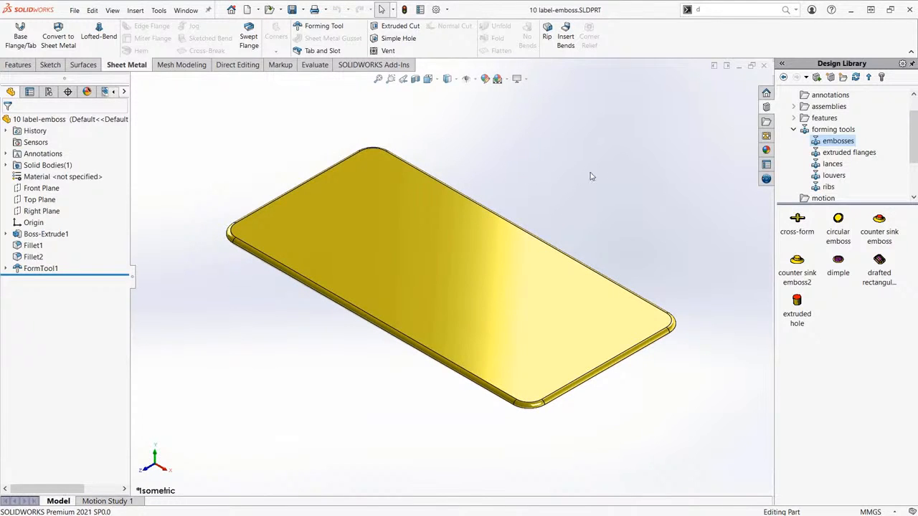
- Add the part 10 label-emboss to the Design Library in the embosses folder under forming tools
left_click(817, 77)
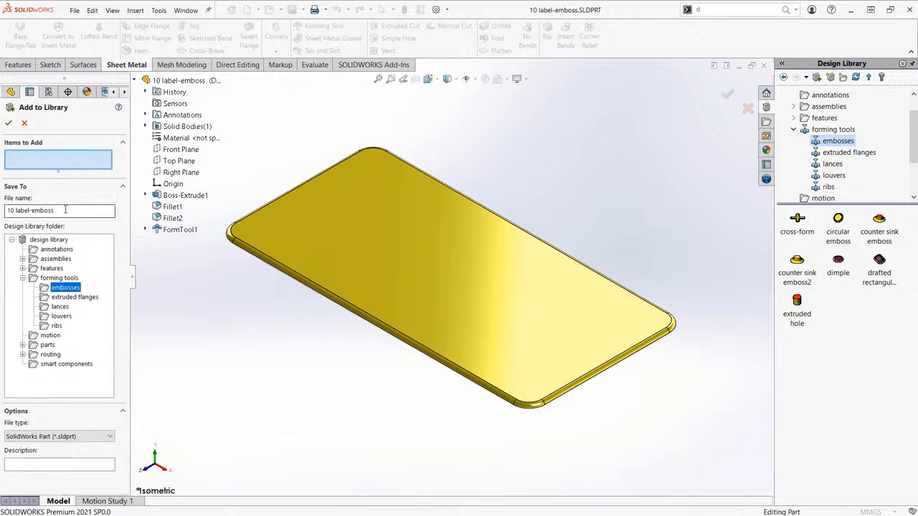
double_click(14, 210)
key("BackSpace")
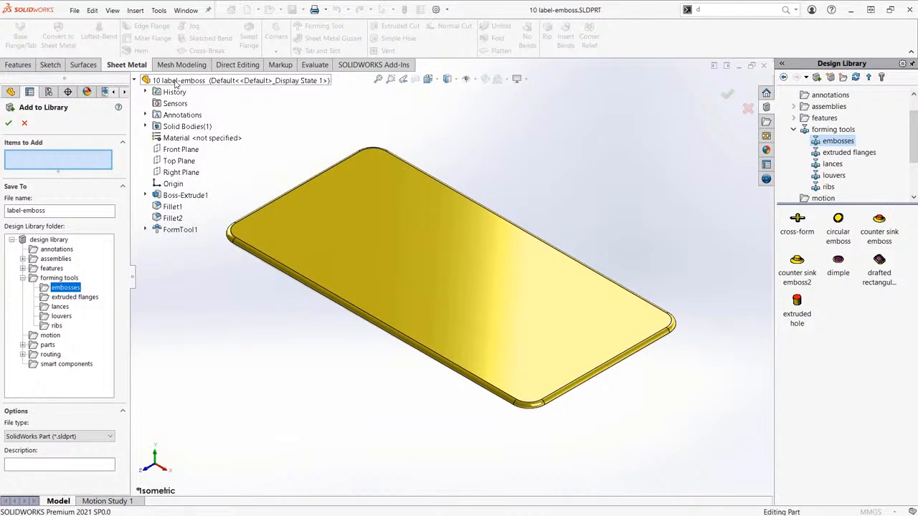
left_click(176, 82)
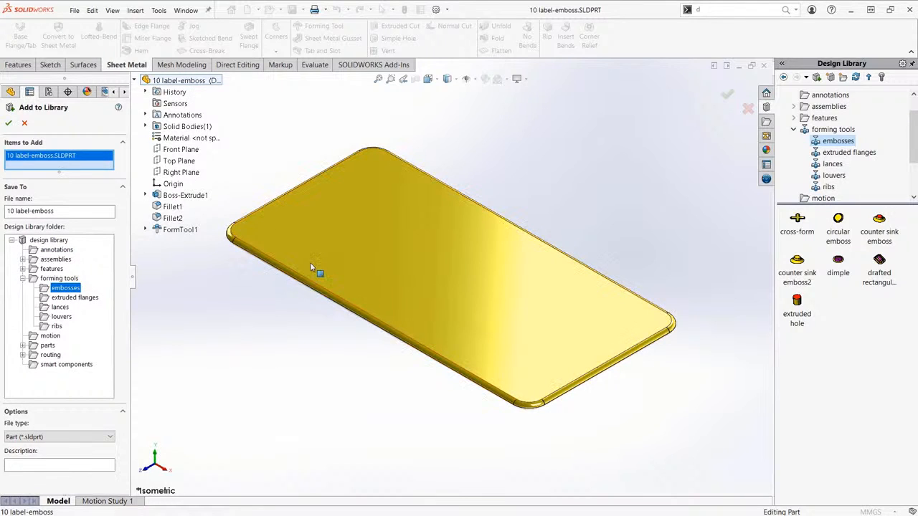
left_click(69, 280)
left_click(23, 279)
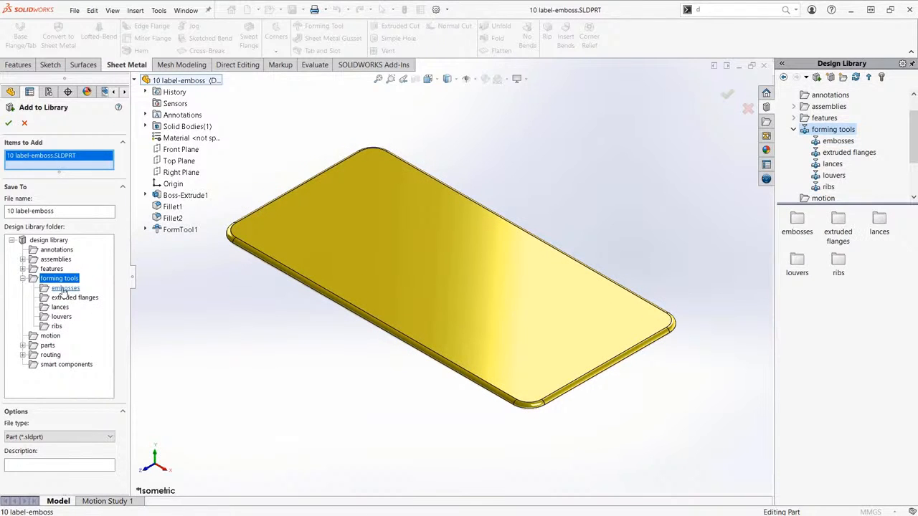
left_click(65, 288)
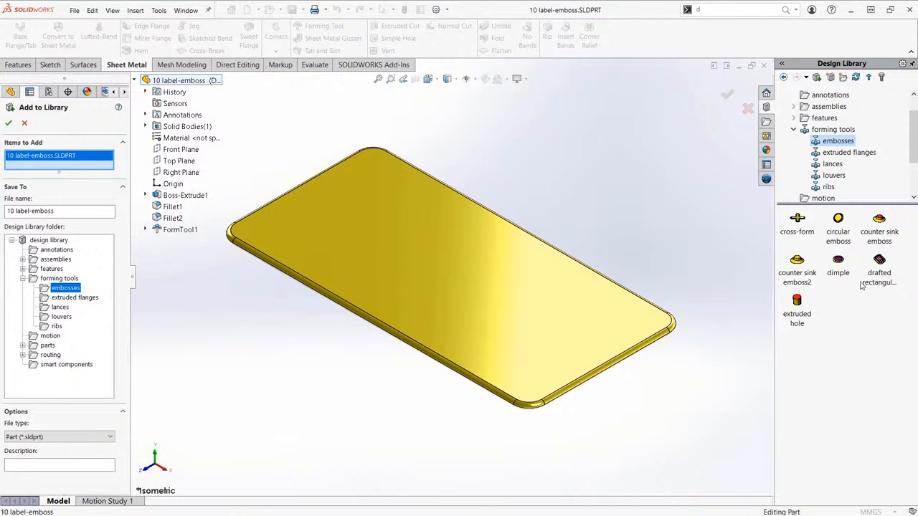
left_click(727, 94)
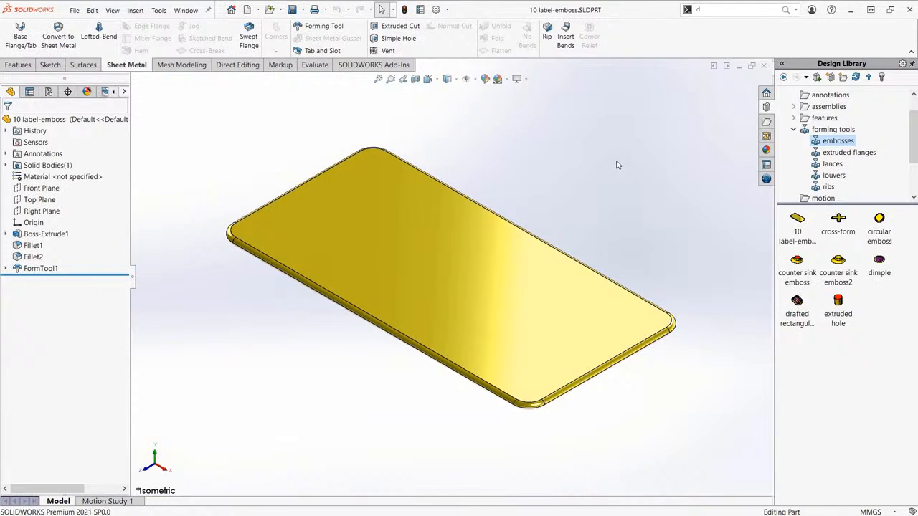
- Apply the 10 label-emboss forming tool to part 09's large horizontal face, between the circular embosses and the upright wall, keeping the default settings
key("ctrl+Tab")
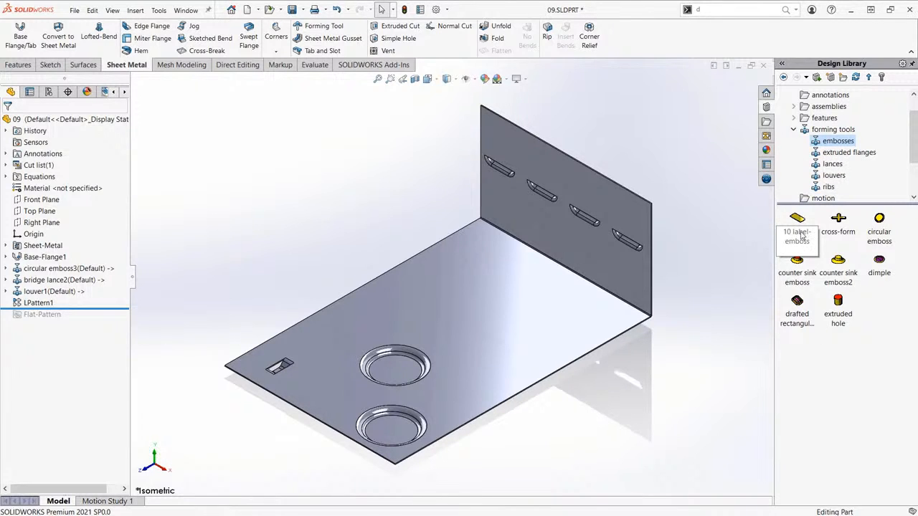
mouse_move(802, 237)
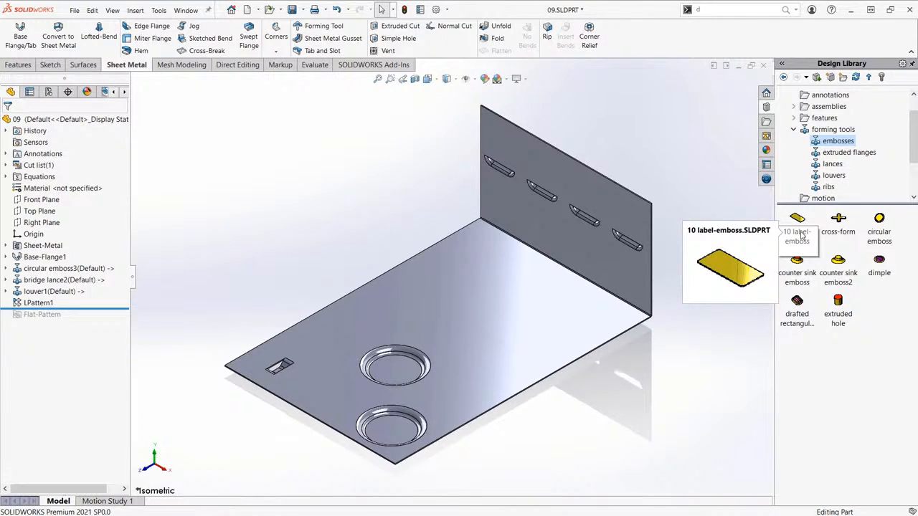
left_click_drag(800, 235, 499, 298)
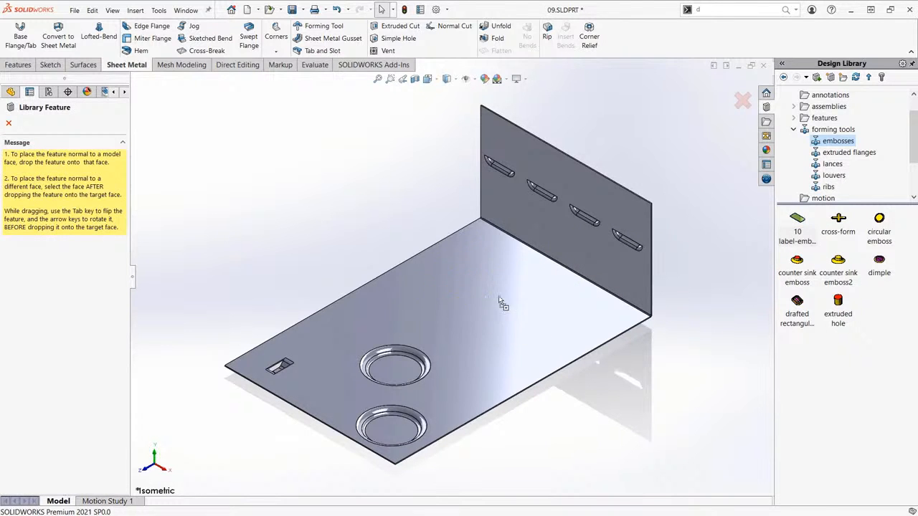
scroll(369, 280, "down", 3)
middle_click_drag(368, 280, 373, 302)
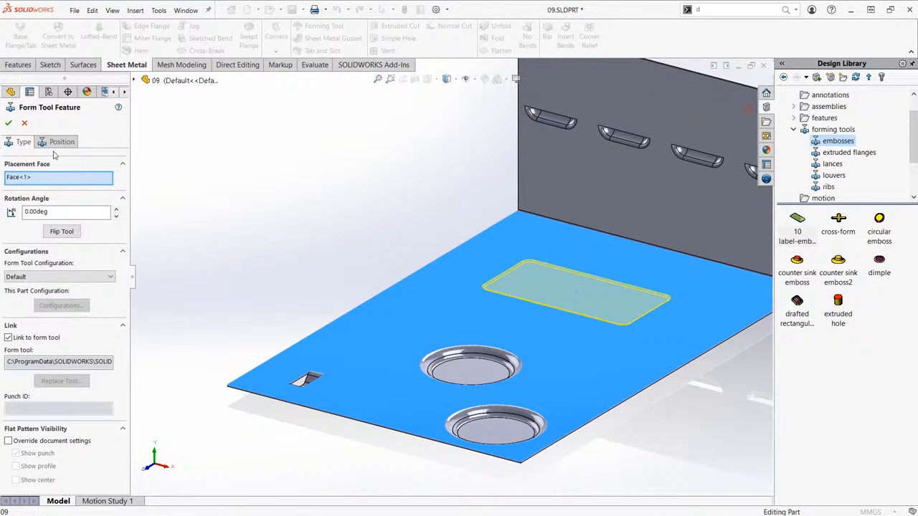
left_click(8, 124)
- Inspect the label emboss on part 09's horizontal face up close and within the whole part, ending in the isometric view
middle_click_drag(281, 168, 305, 203)
scroll(426, 225, "down", 5)
middle_click_drag(426, 225, 382, 128)
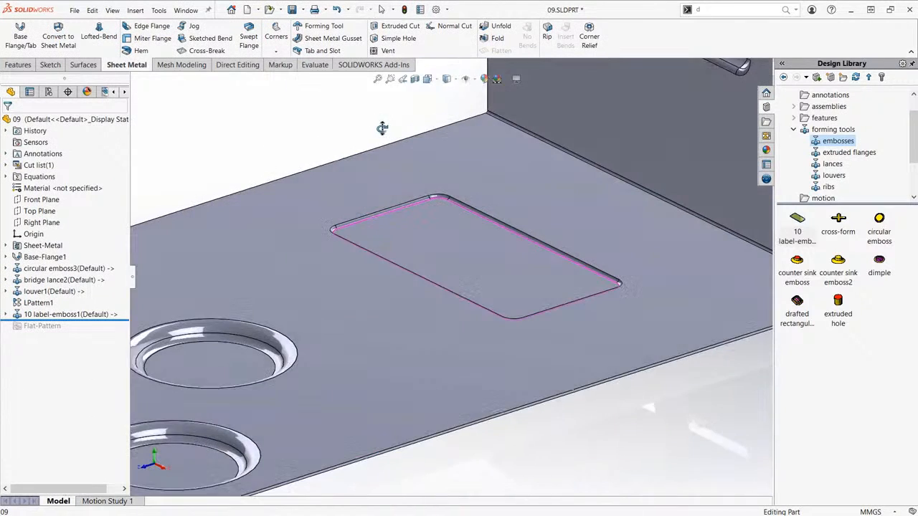
scroll(414, 211, "down", 3)
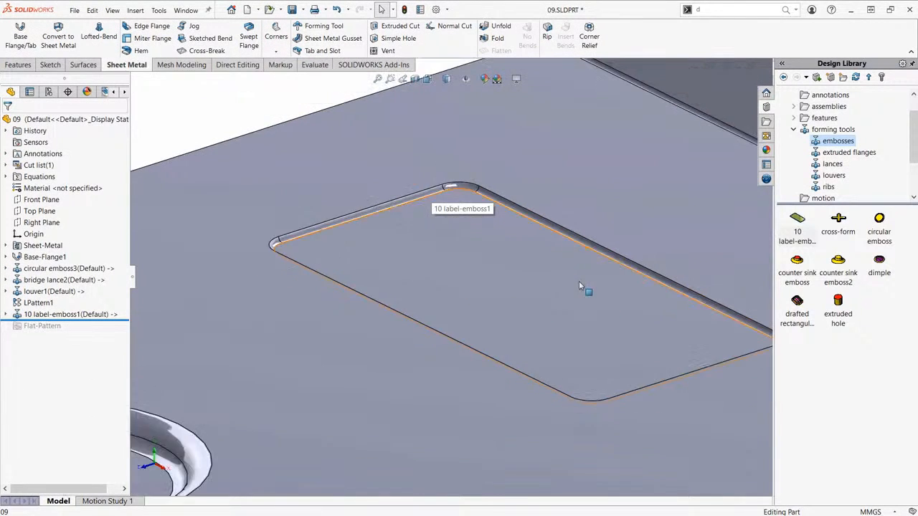
scroll(579, 282, "up", 10)
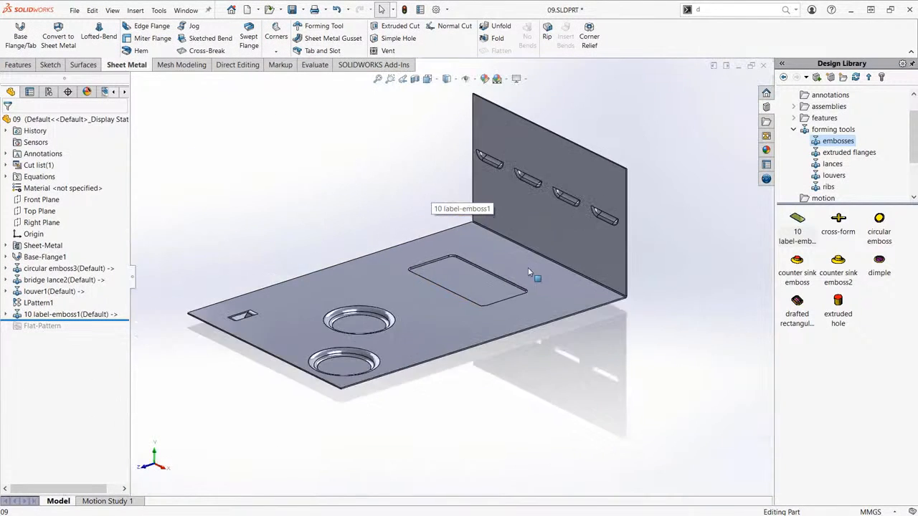
mouse_move(538, 273)
middle_mouse_down()
mouse_move(521, 219)
mouse_move(523, 280)
middle_mouse_up()
scroll(524, 280, "down", 2)
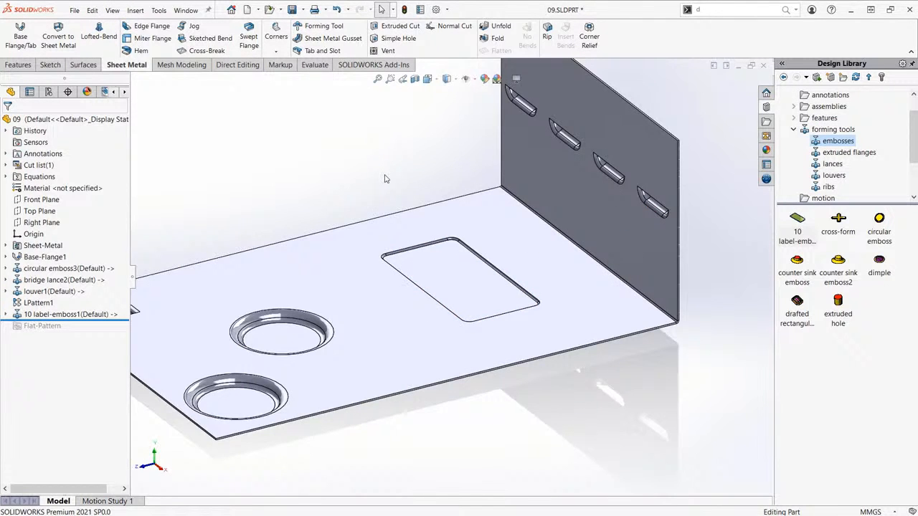
key("ctrl+7")
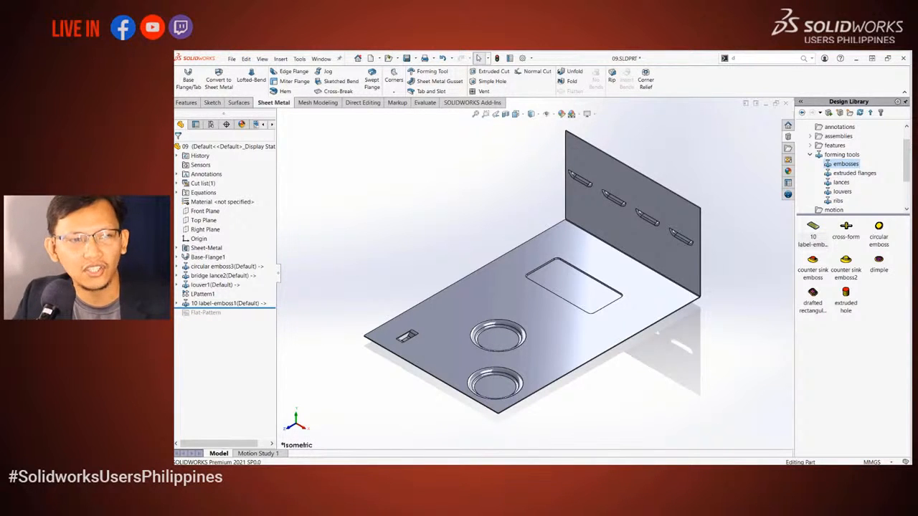
- Switch to the web browser showing the LinkedIn profile page
key("alt+Tab")
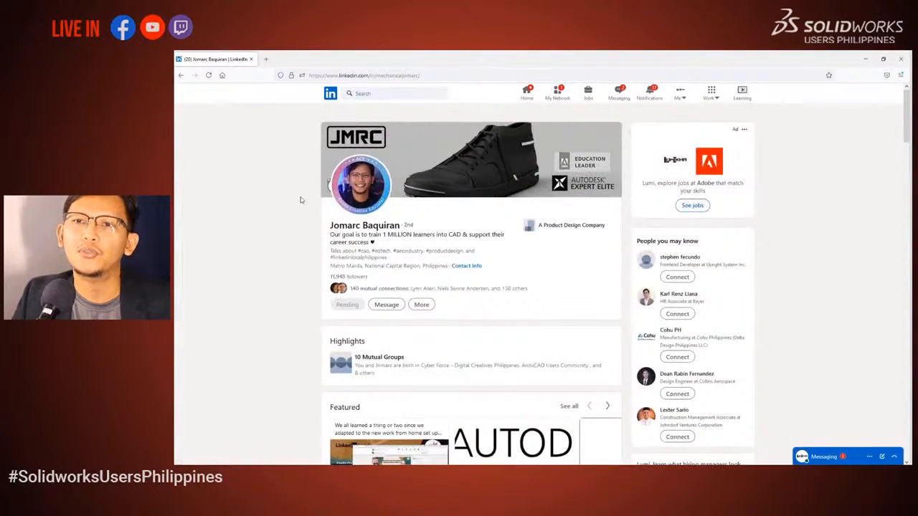